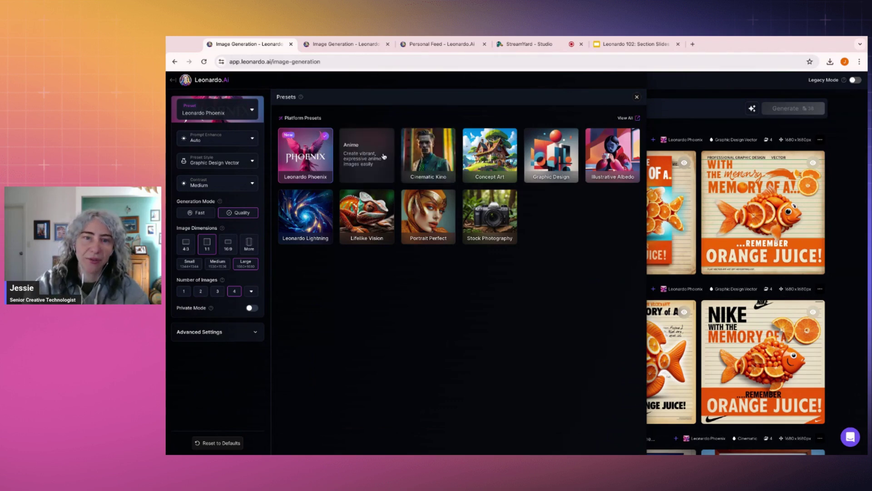
Step: Try the Cinematic Kino preset, switch back to Leonardo Phoenix, and view the Automatic/Off prompt-enhance choices
click(439, 166)
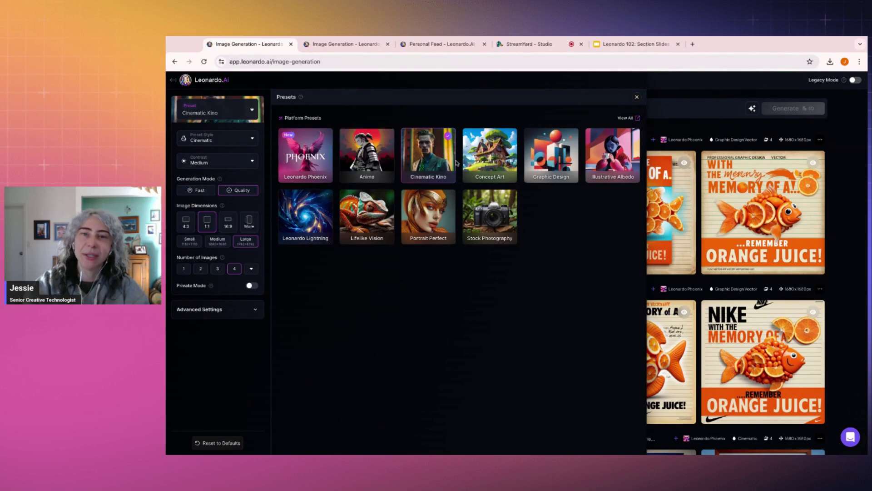
click(321, 153)
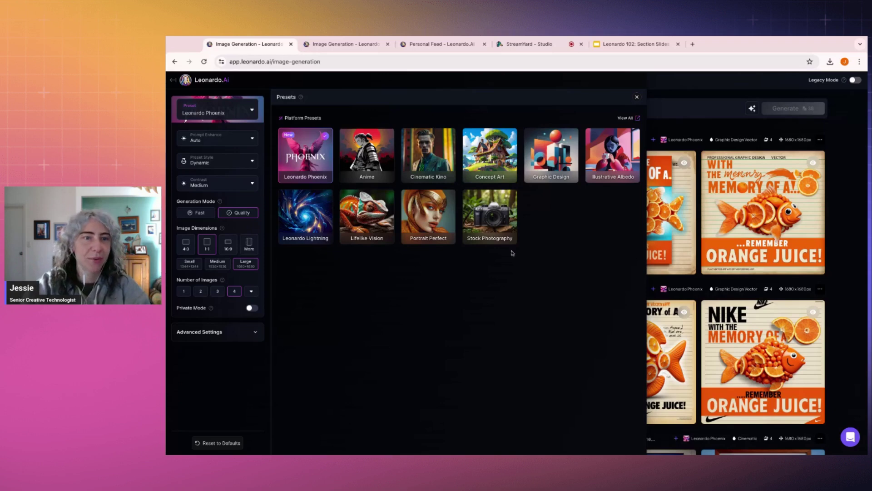
click(253, 140)
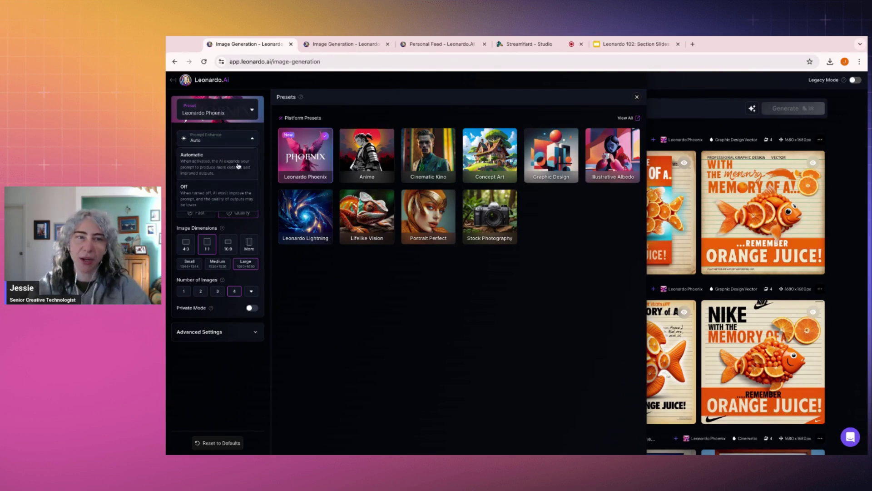
Step: Browse the Preset Style list and keep the Dynamic style
click(252, 140)
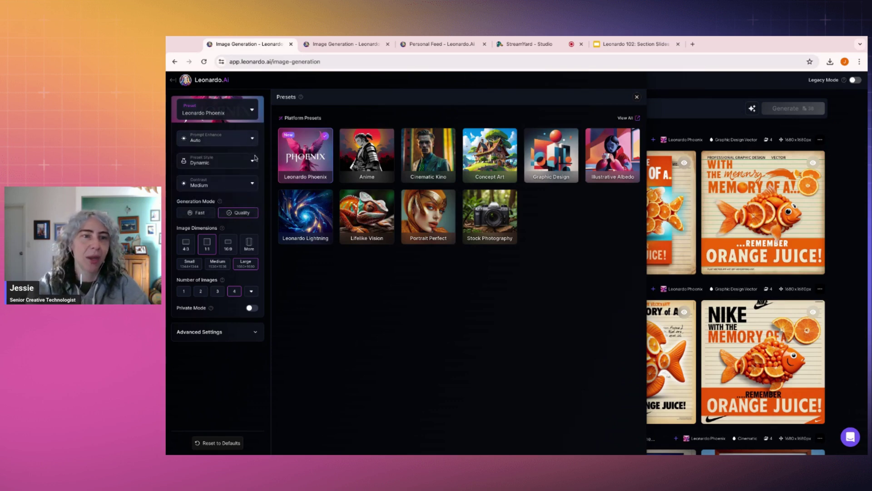
click(254, 160)
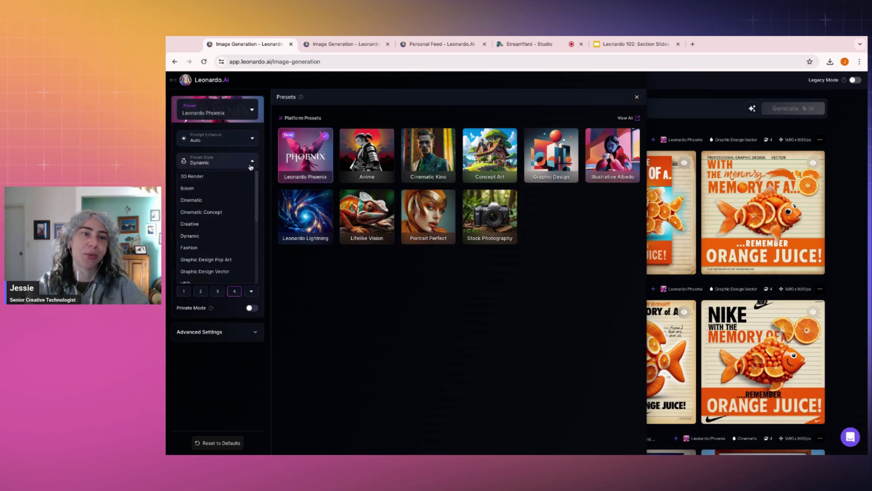
scroll(233, 189, down, 3)
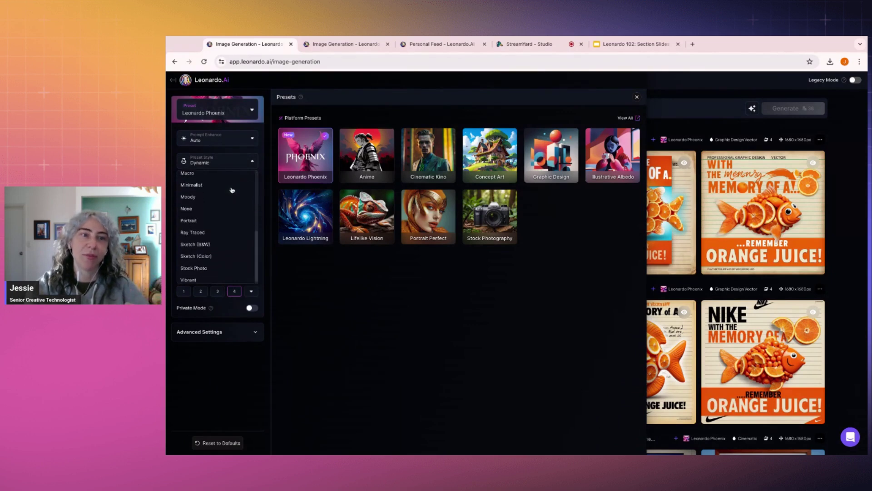
scroll(231, 190, up, 5)
click(252, 163)
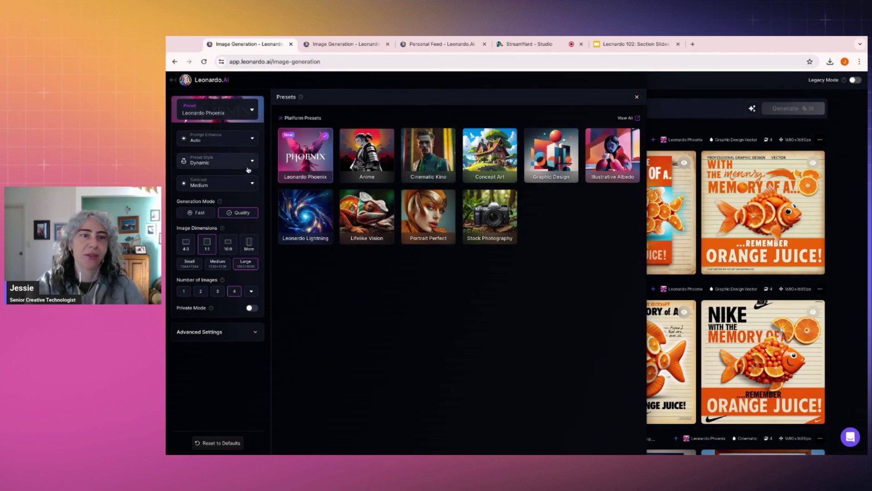
click(245, 162)
scroll(227, 214, down, 5)
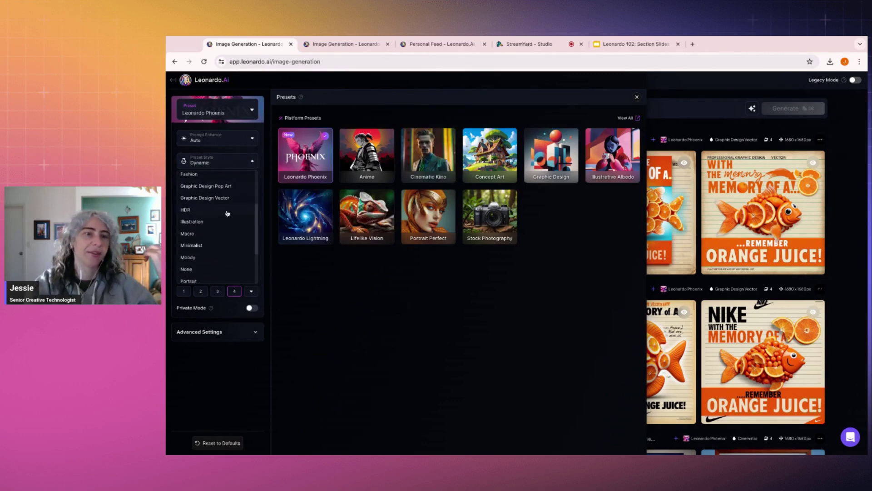
scroll(222, 225, down, 1)
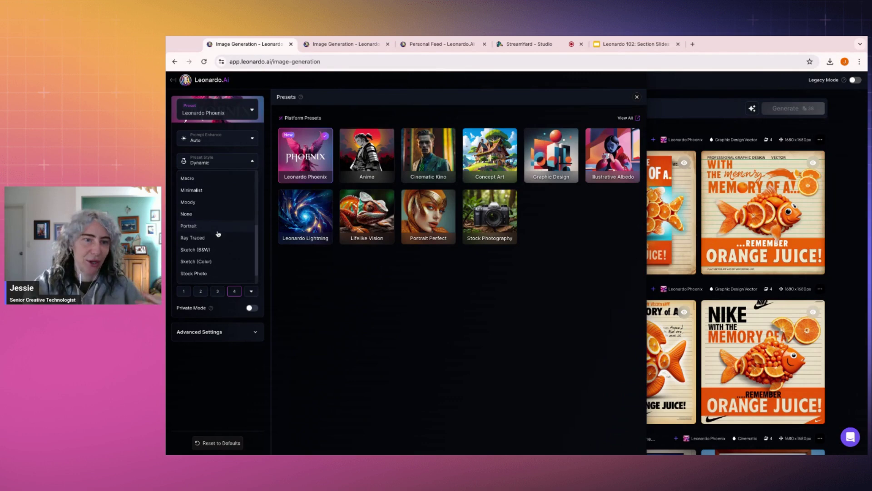
click(249, 165)
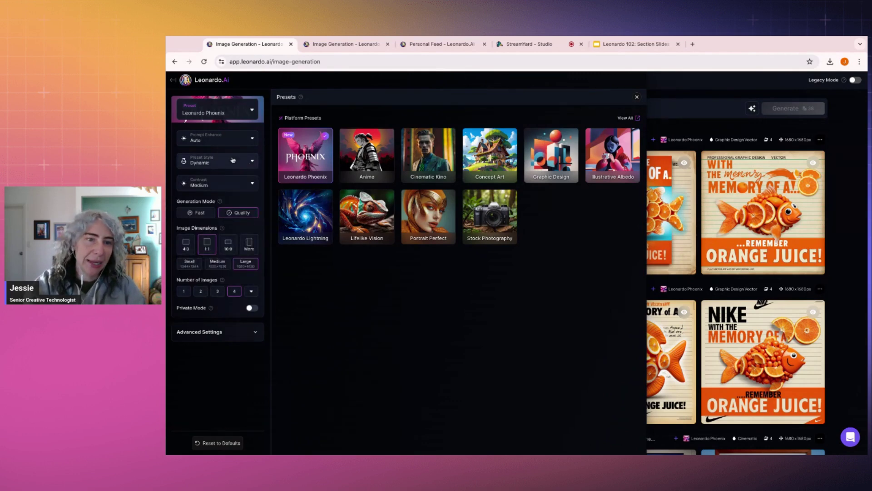
Step: Check the model list under Advanced Settings, collapse it, and close the presets overview
click(254, 339)
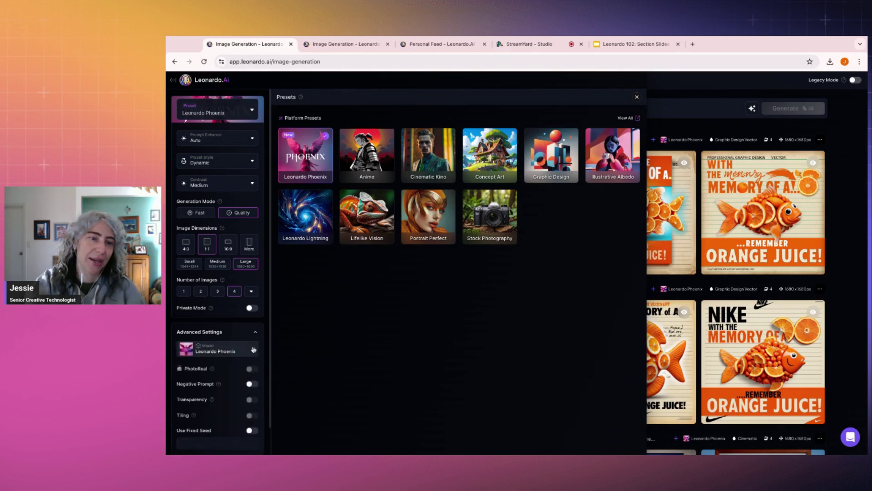
click(253, 350)
click(253, 350)
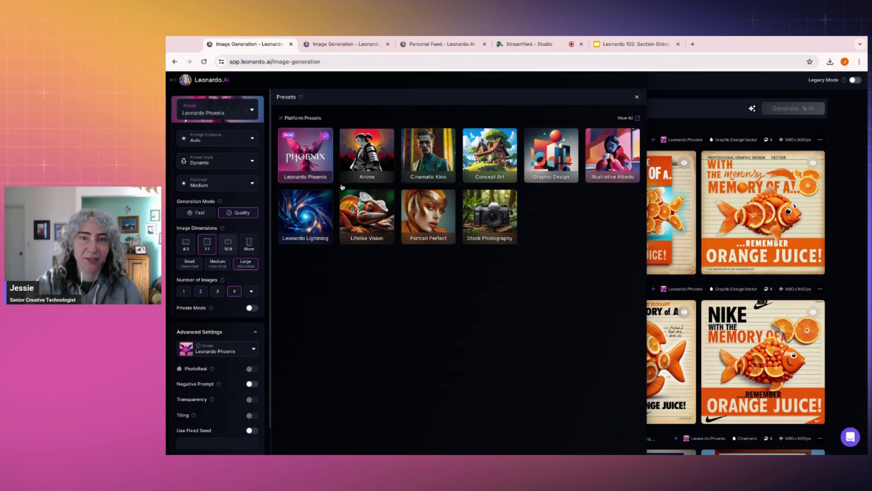
click(253, 335)
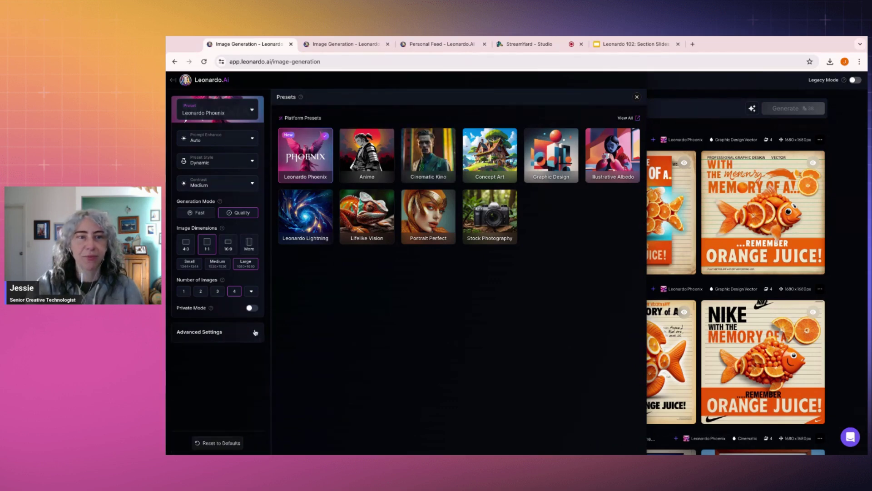
click(637, 97)
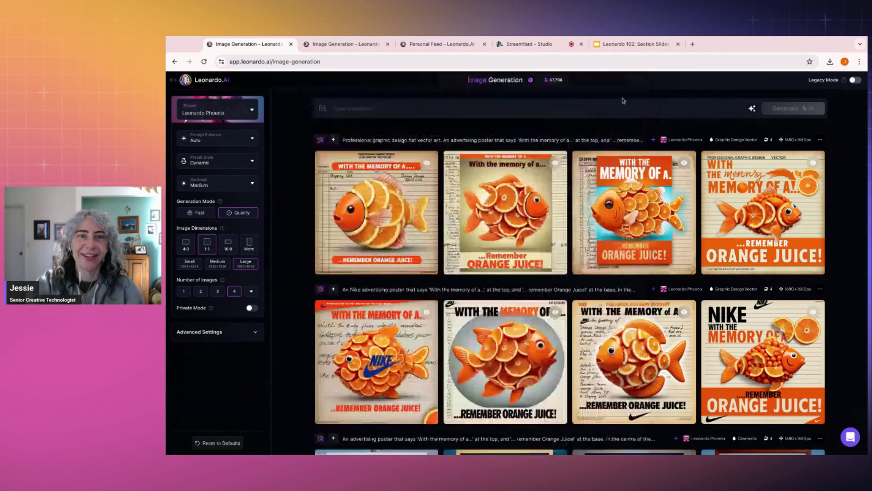
Step: Glance over the generation gallery, then go to the Leonardo.Ai Home page in the second browser tab
click(506, 105)
scroll(432, 144, down, 15)
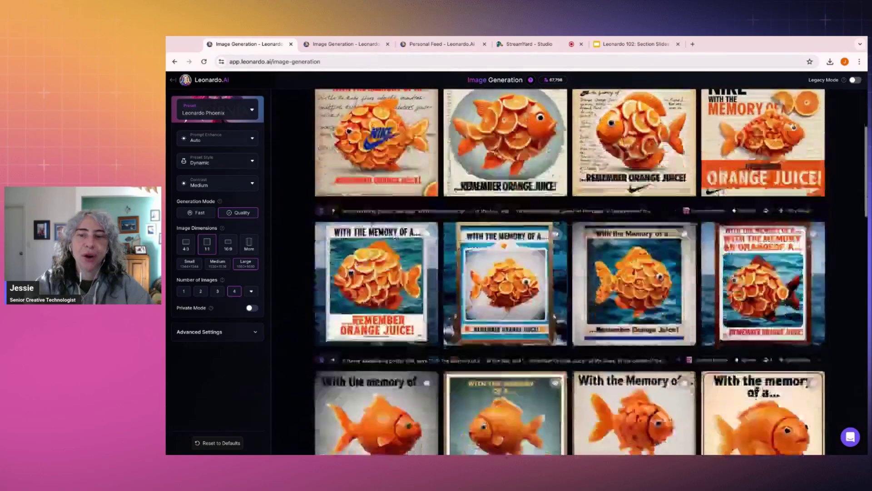
scroll(432, 144, up, 15)
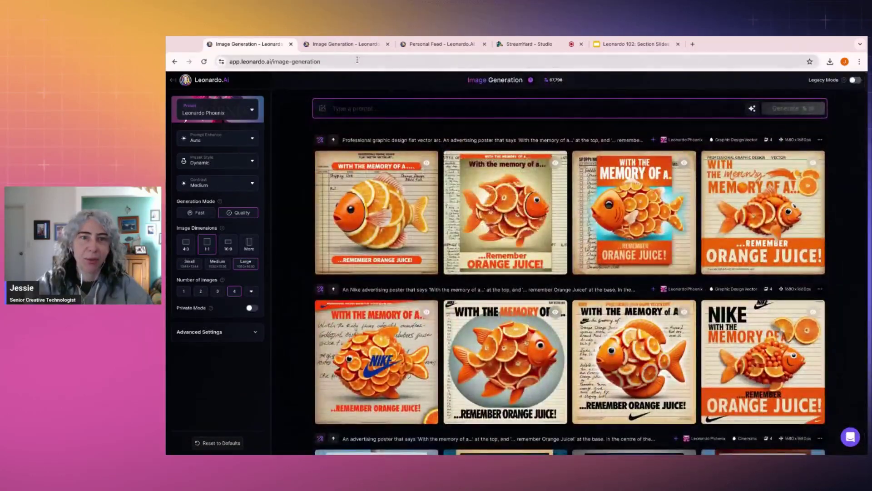
click(344, 46)
click(185, 80)
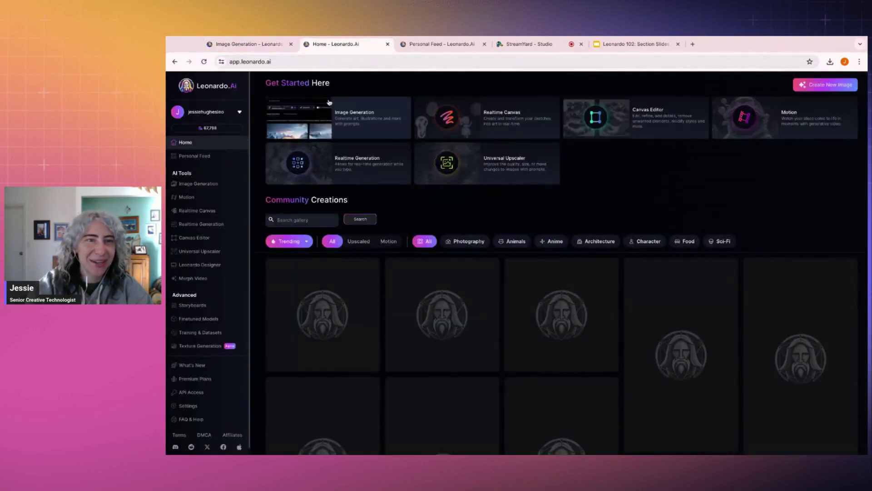
Step: Browse the 102 Demo collection's juice images, enlarge the Orange Juice bottle, then return to Image Generation
click(207, 157)
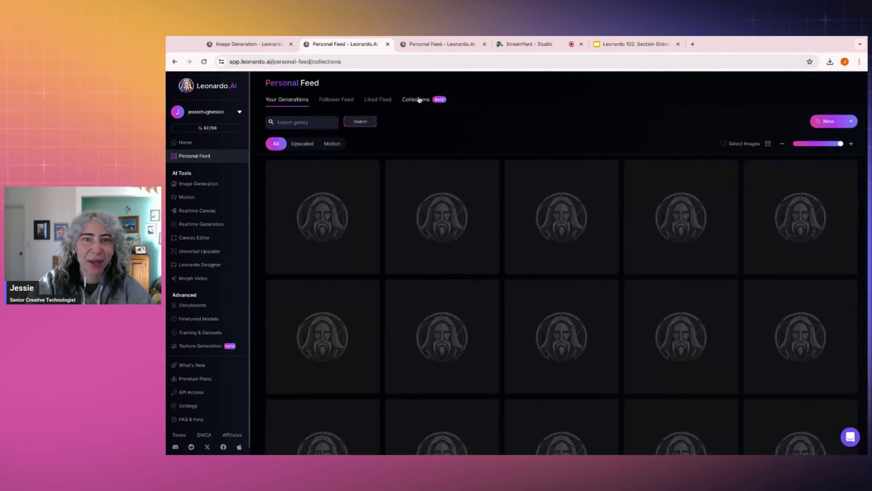
click(416, 99)
click(327, 177)
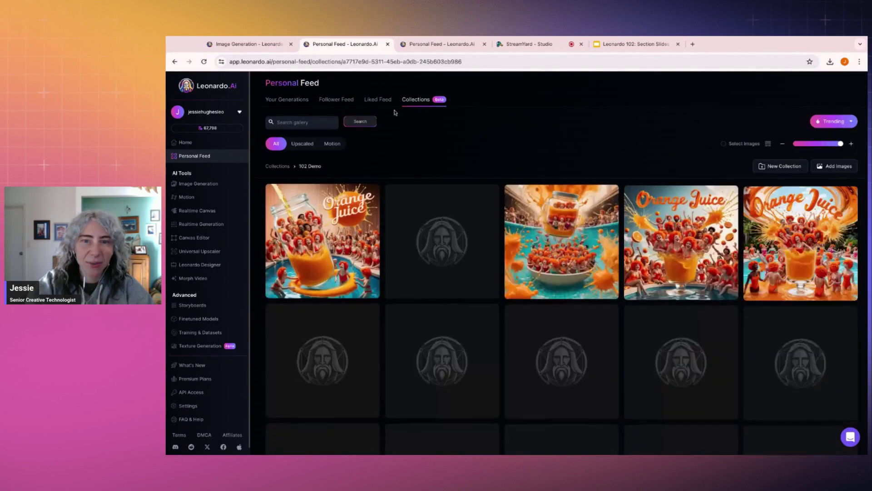
scroll(515, 240, down, 3)
scroll(515, 240, down, 20)
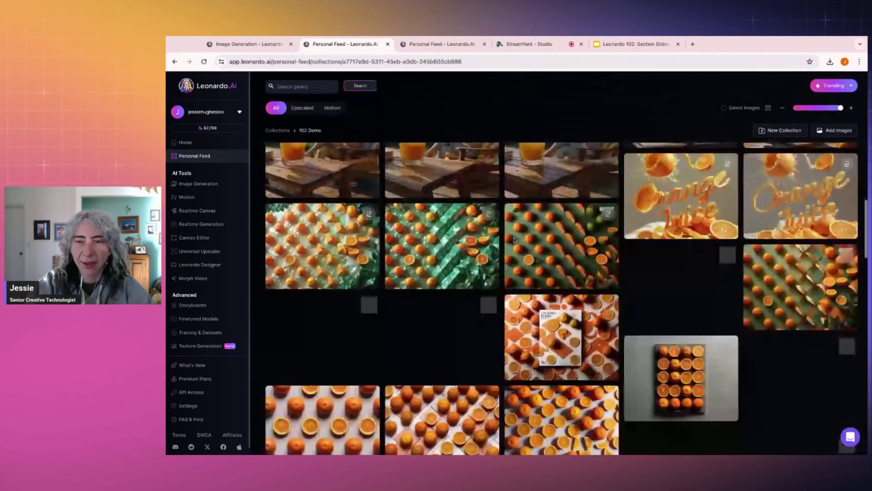
scroll(708, 187, down, 20)
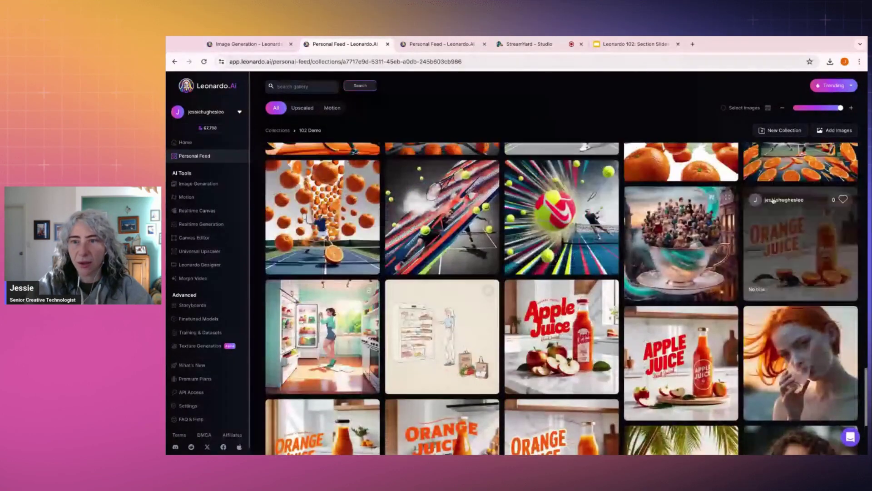
click(793, 238)
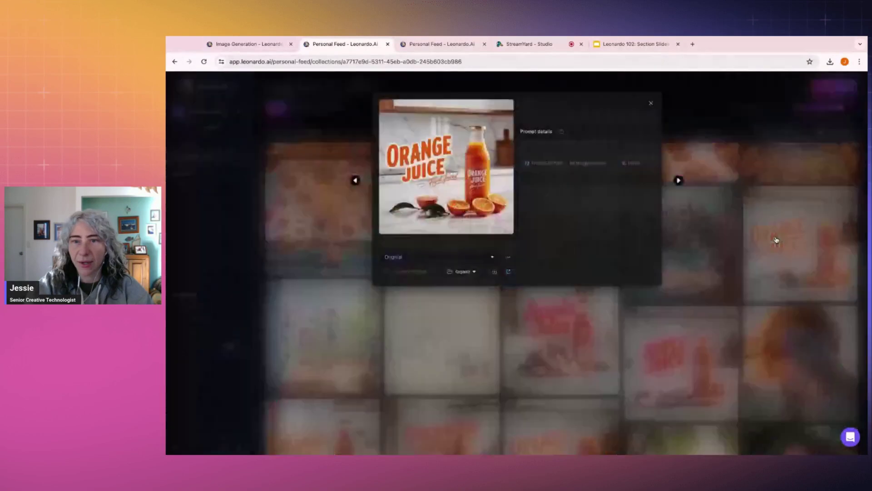
click(755, 177)
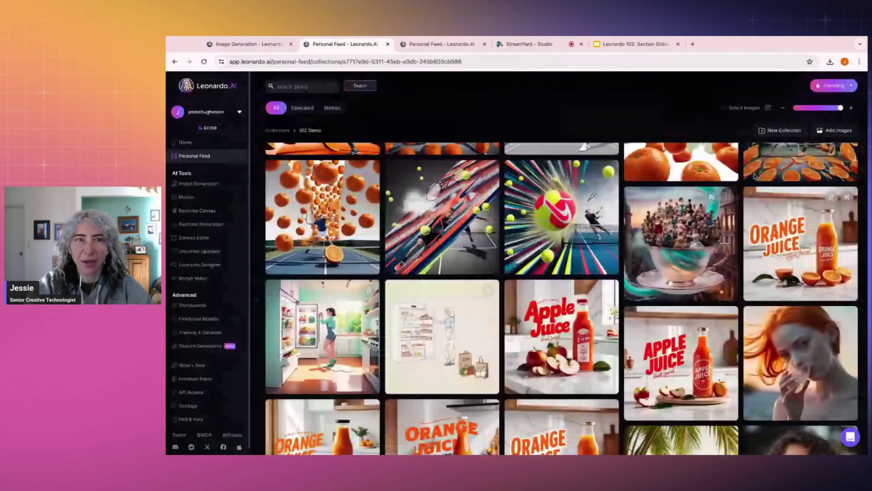
click(220, 45)
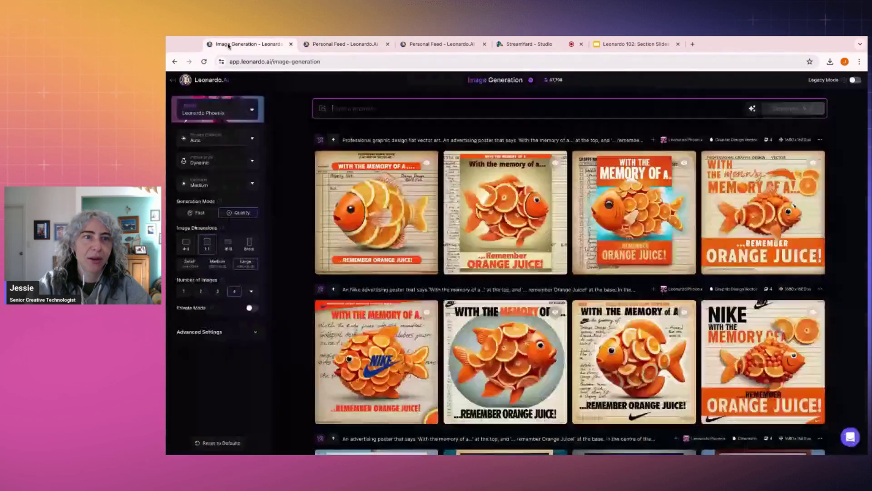
Step: Rewrite the prompt as a photograph of a glass of orange juice for a commercial with 'Orange Juice' text
text(An)
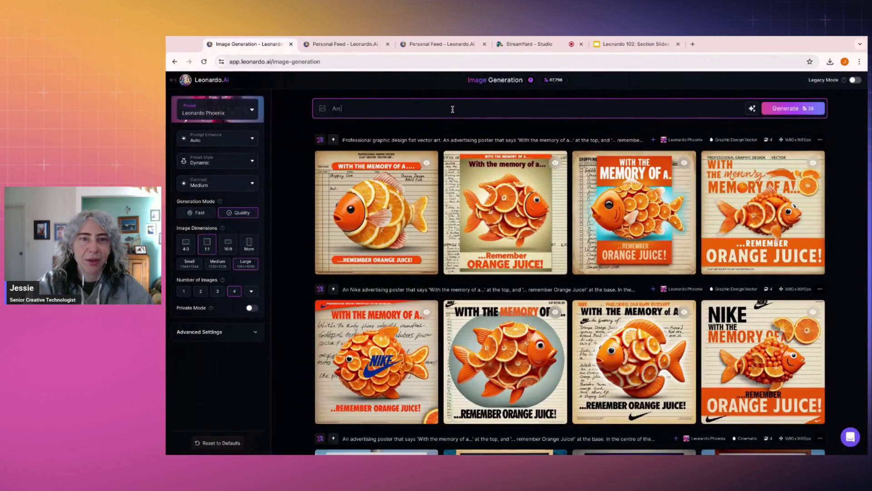
text( orange)
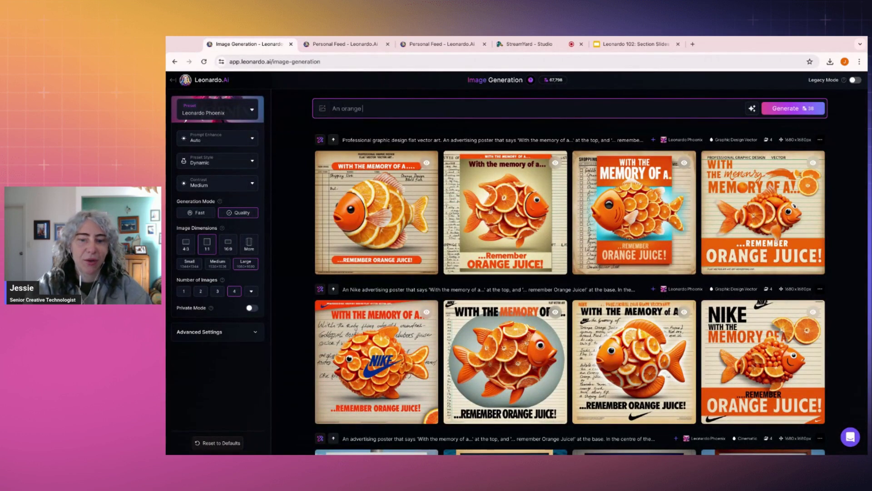
text( juice commer)
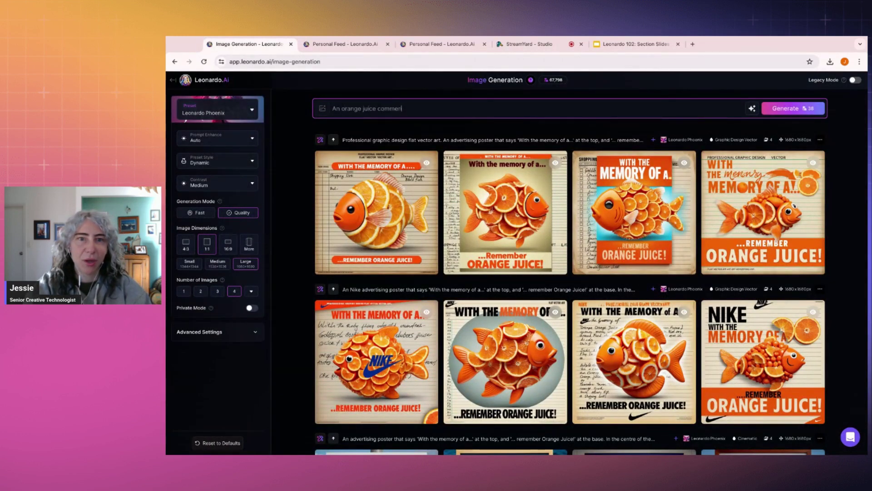
text(cial)
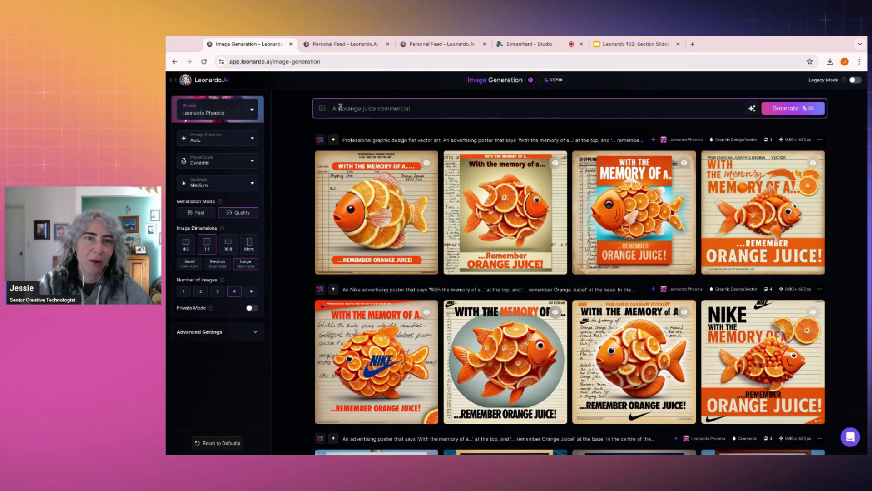
double_click(336, 109)
text(A ph)
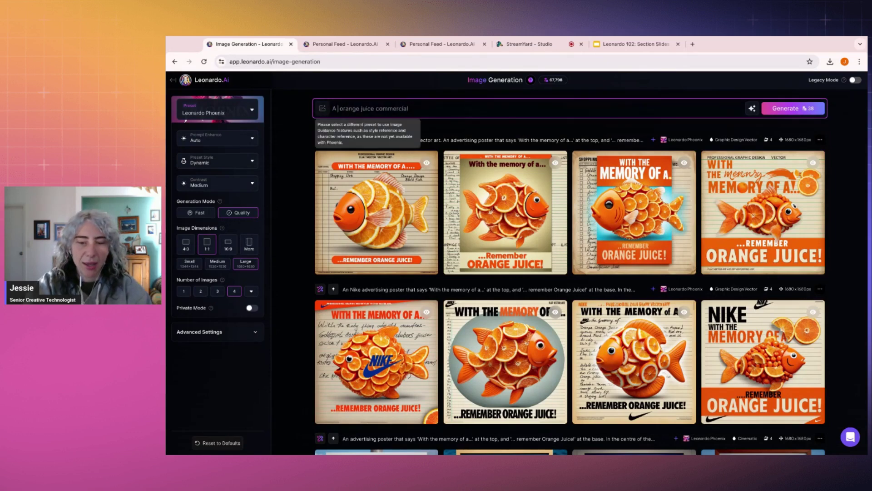
text(otograph of)
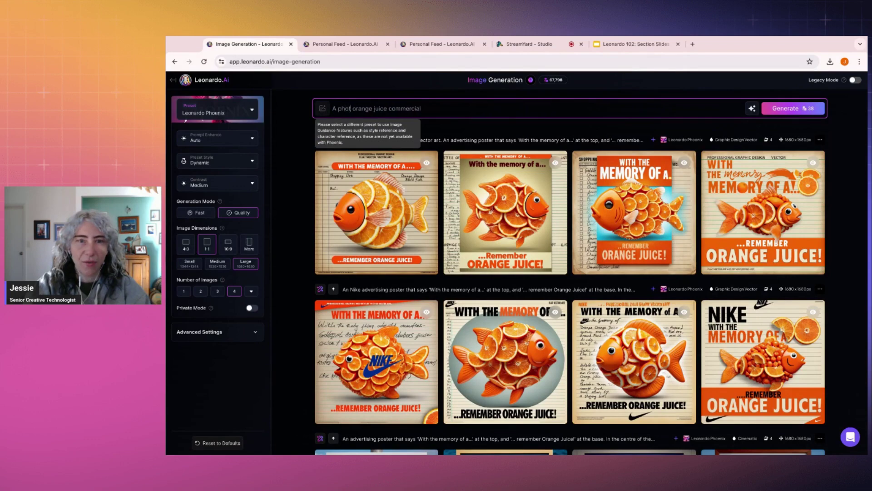
text( a glass)
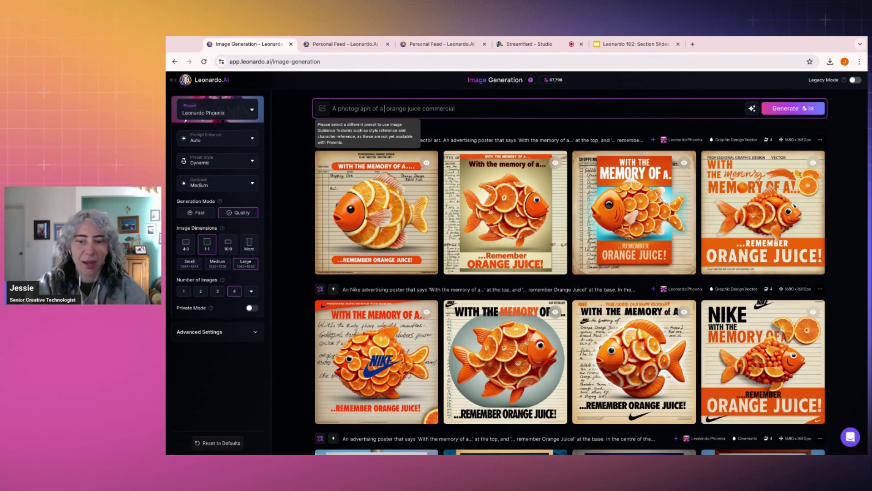
text( of juice)
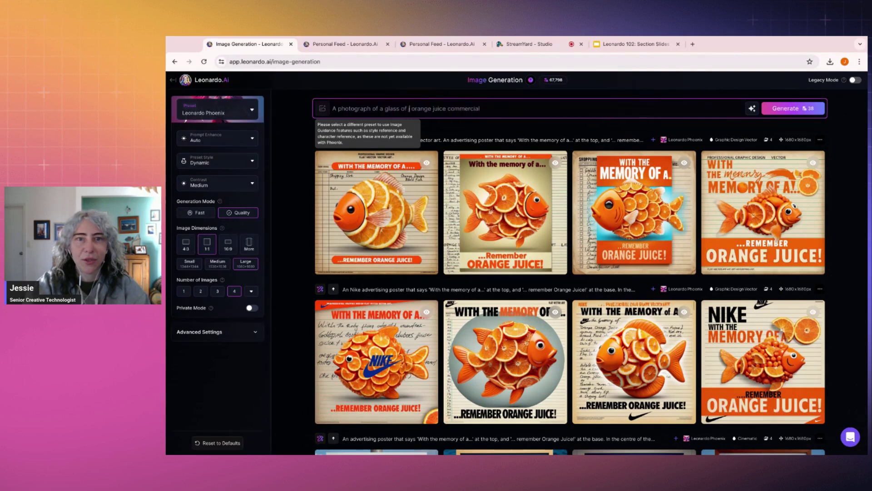
key(BackSpace)
key(BackSpace)
key(BackSpace)
key(BackSpace)
key(BackSpace)
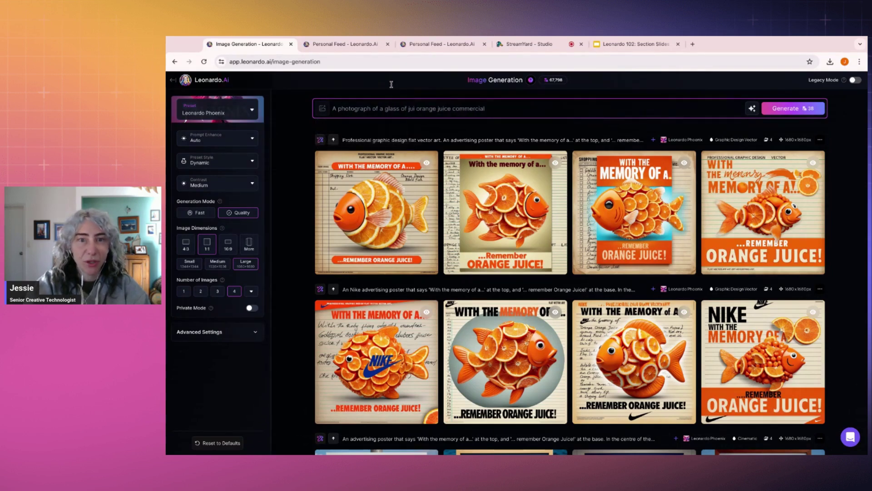
text(or)
text(ange juc)
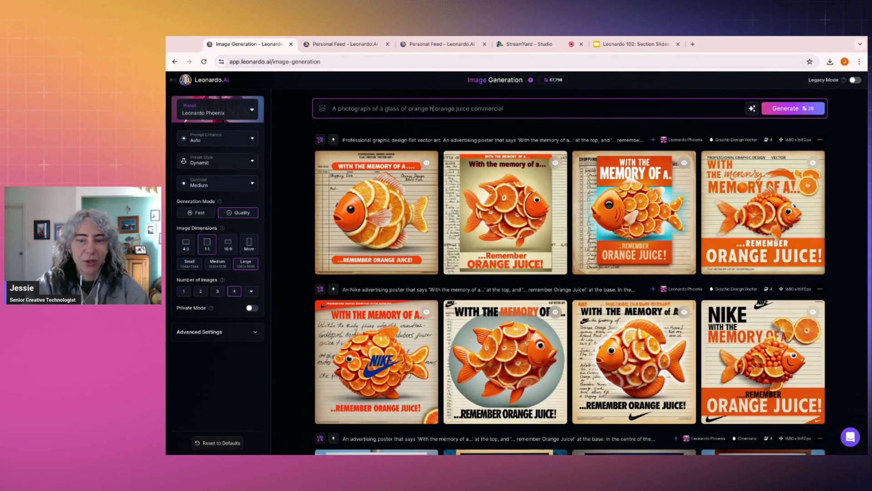
text(e for)
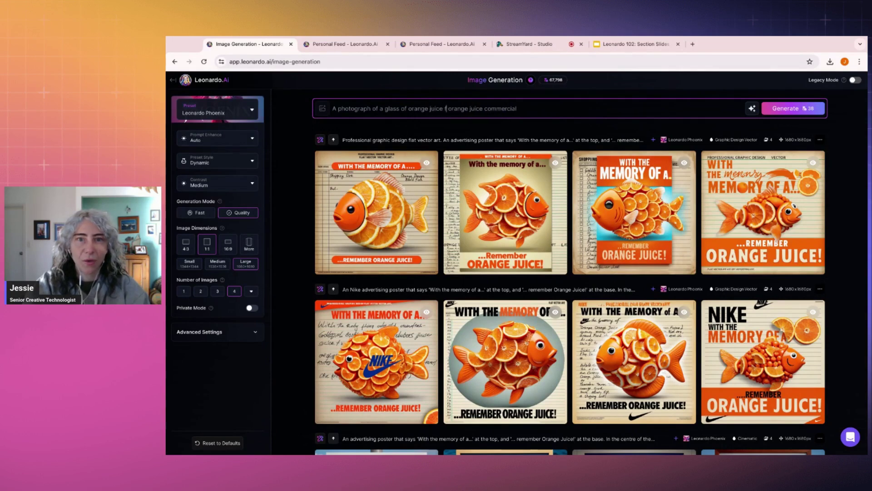
text( an)
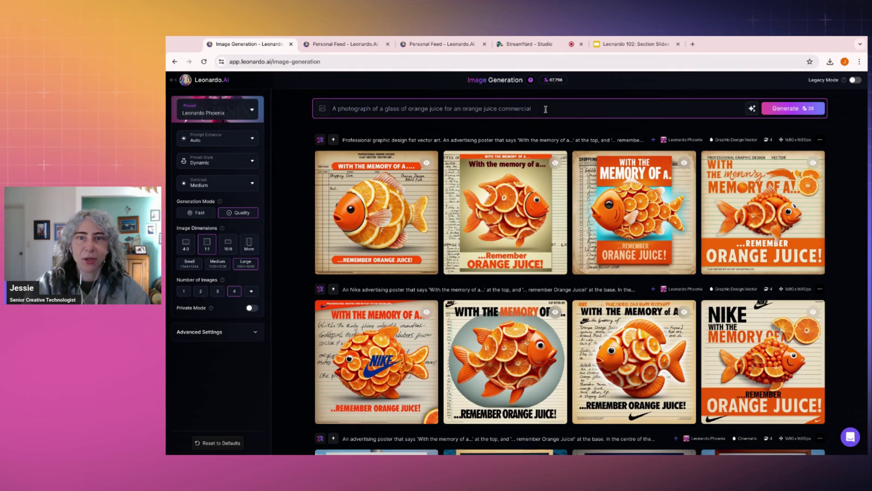
text( the text 'Orange Juice)
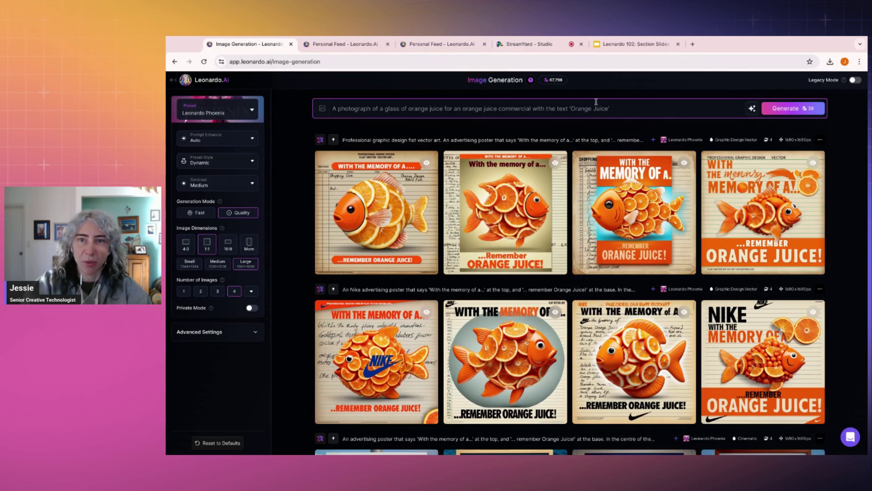
Step: Generate four images from the orange-juice glass prompt and switch to the Personal Feed collection
click(753, 110)
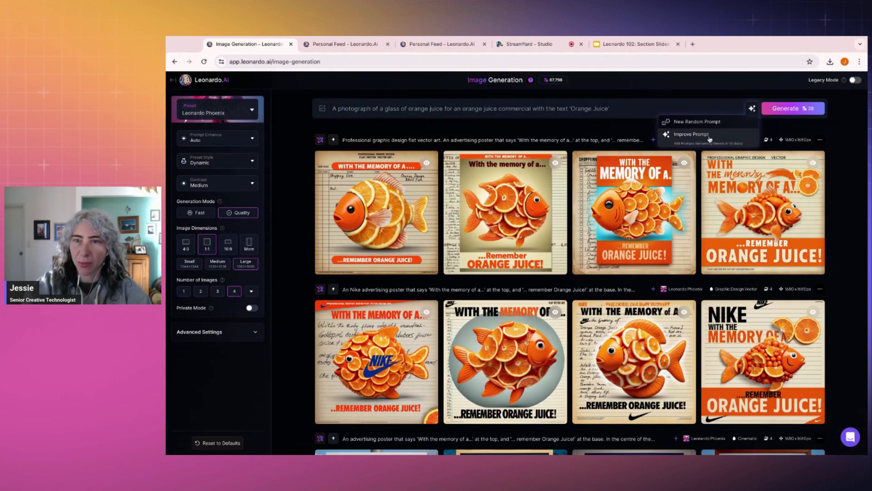
click(630, 110)
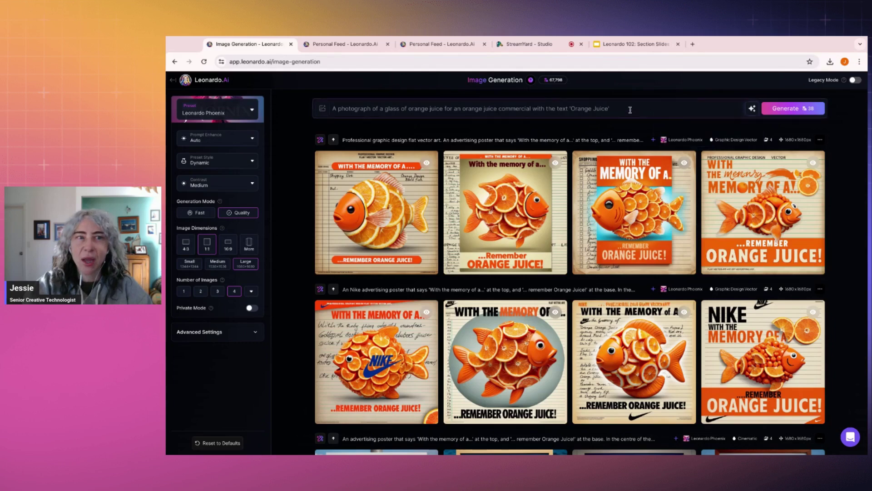
click(776, 110)
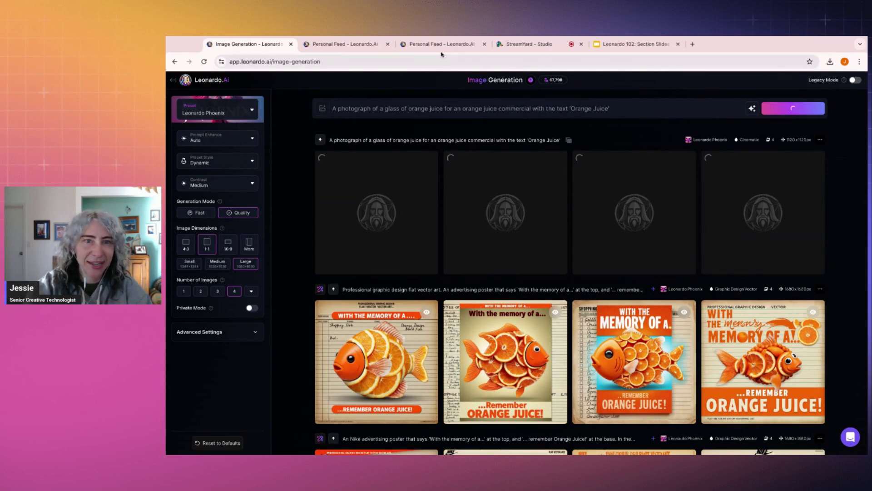
click(415, 44)
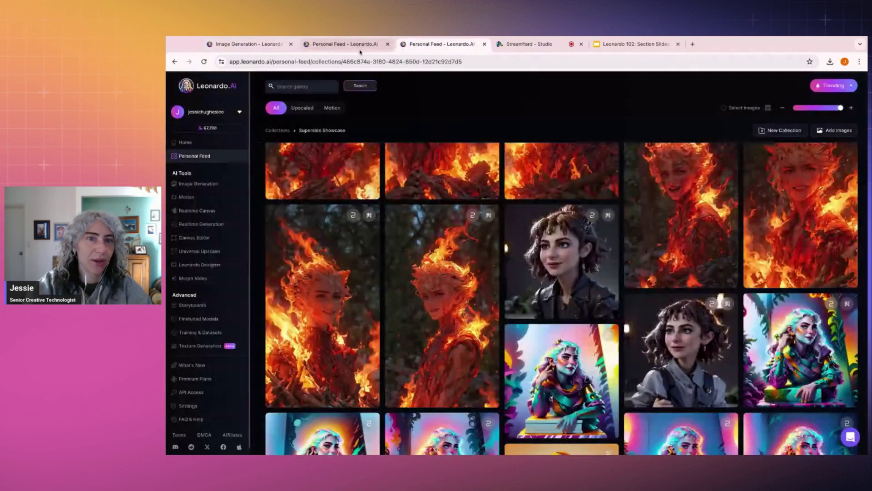
click(360, 45)
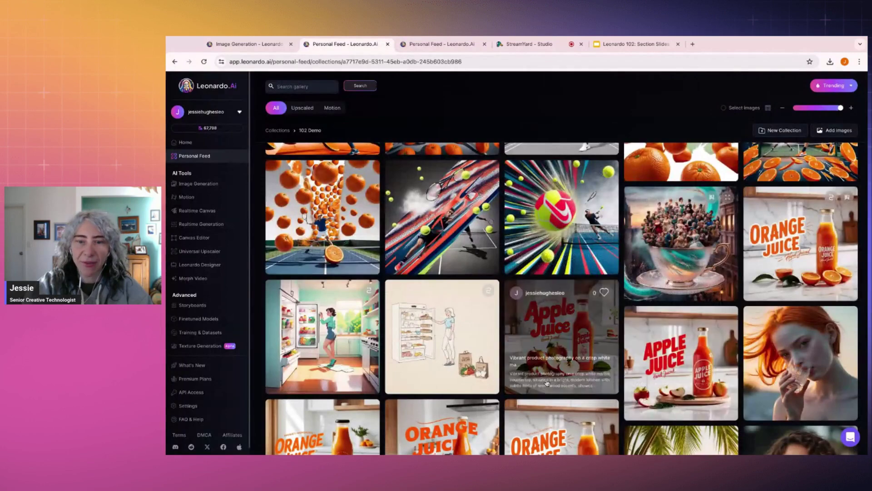
Step: Open the saved Orange Juice bottle image and page through its sibling images full size
scroll(547, 383, down, 3)
click(554, 300)
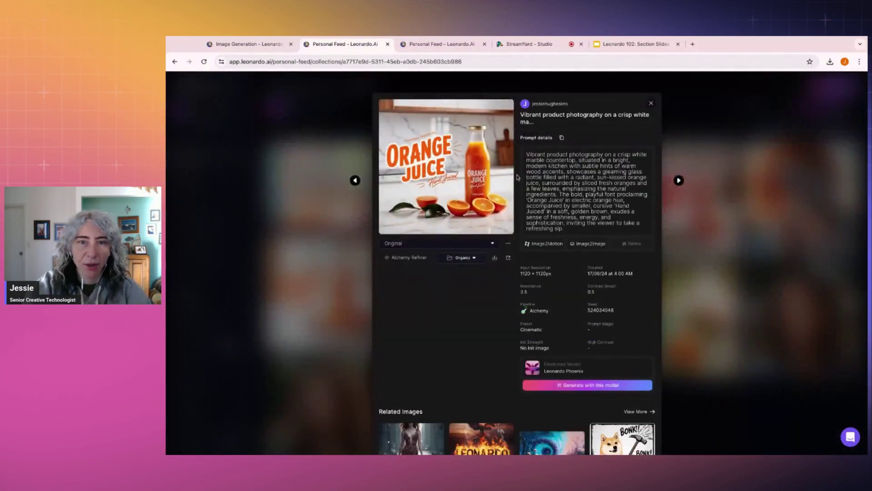
click(485, 171)
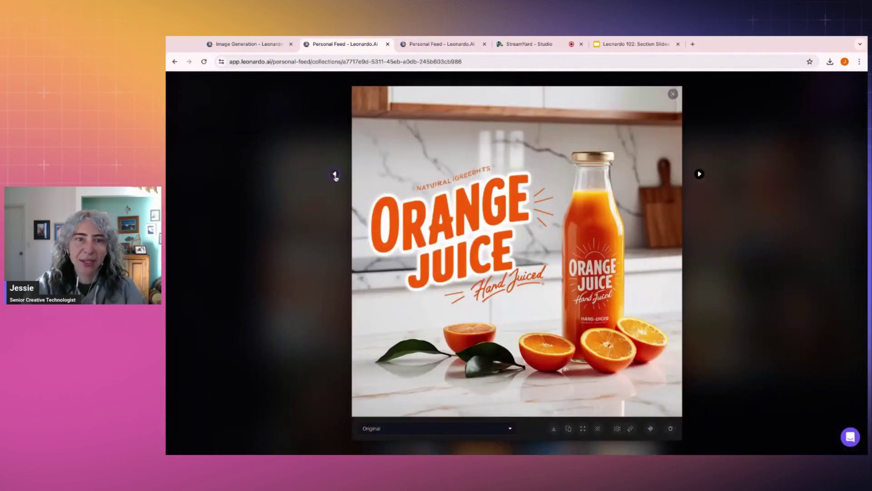
click(336, 174)
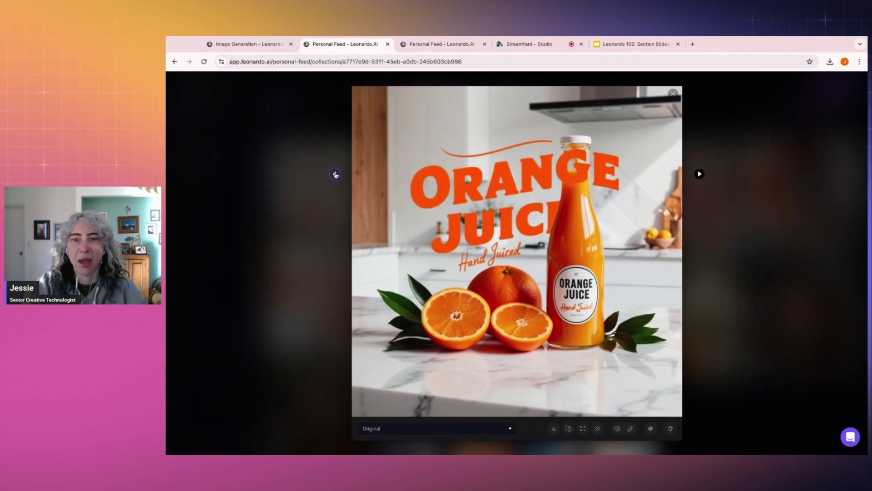
click(335, 173)
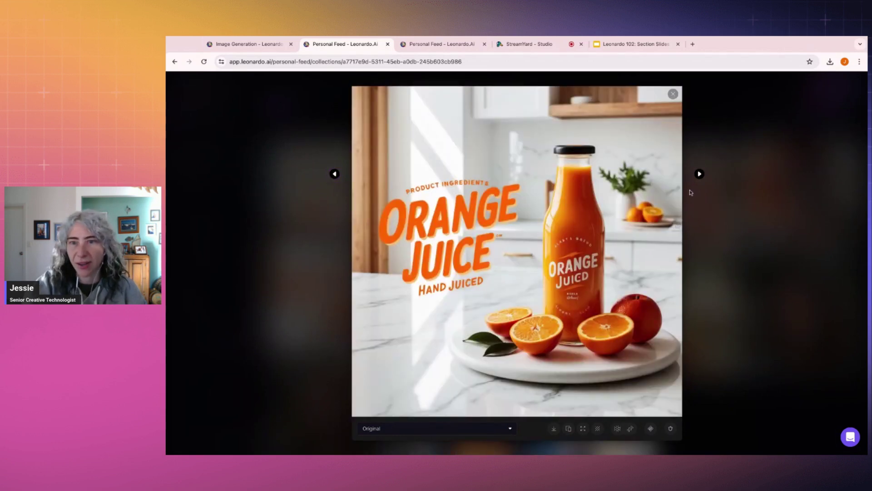
click(700, 174)
click(700, 174)
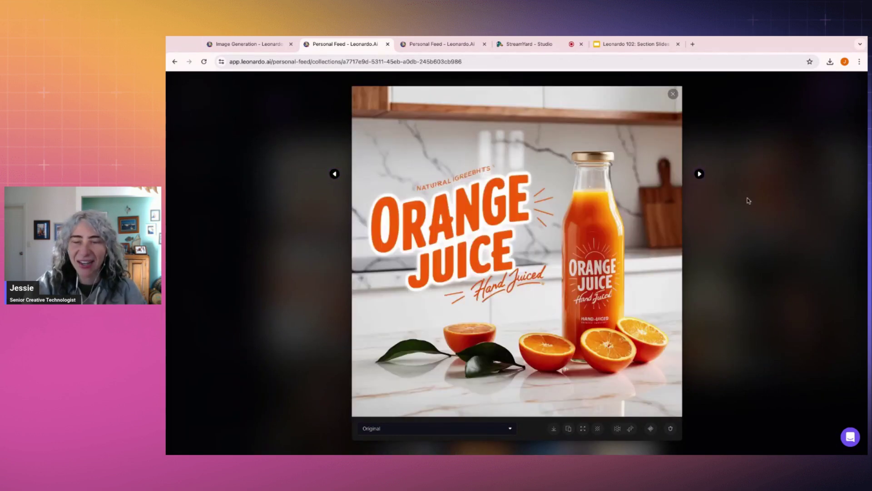
click(749, 200)
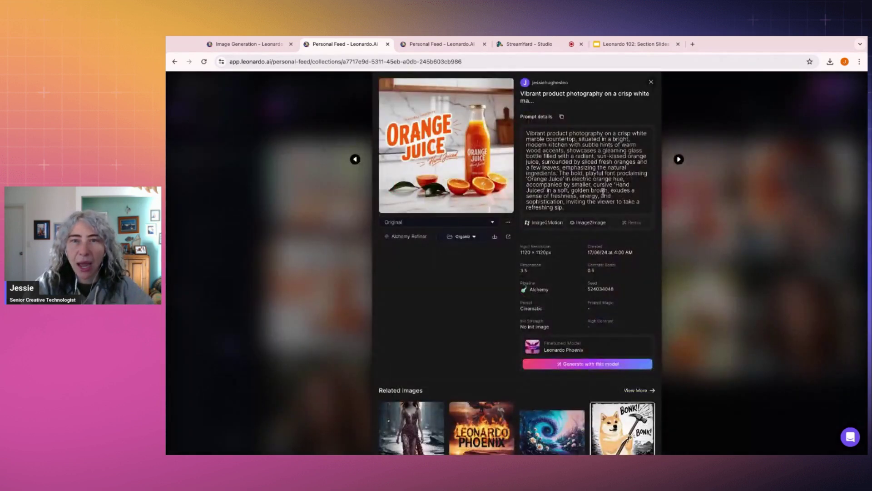
Step: Copy its marble-countertop prompt, paste it over the Image Generation prompt, and generate
drag(572, 210, 526, 133)
key(ctrl+c)
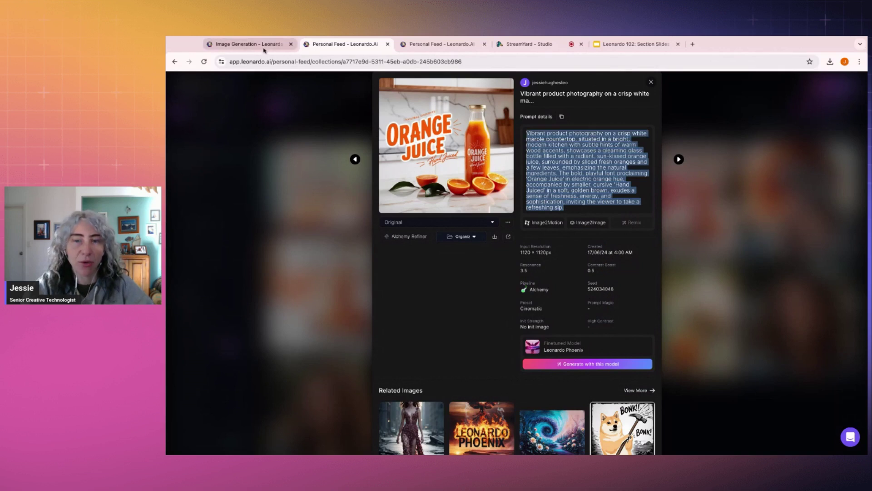
click(268, 42)
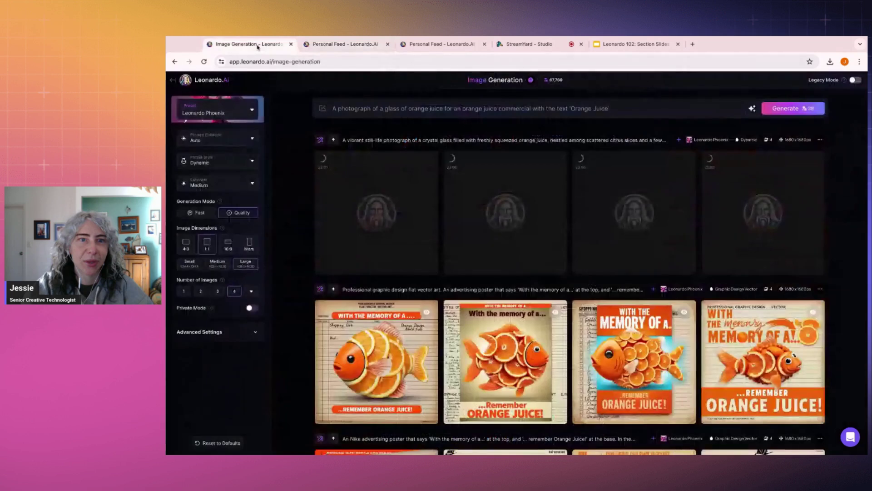
triple_click(642, 110)
key(BackSpace)
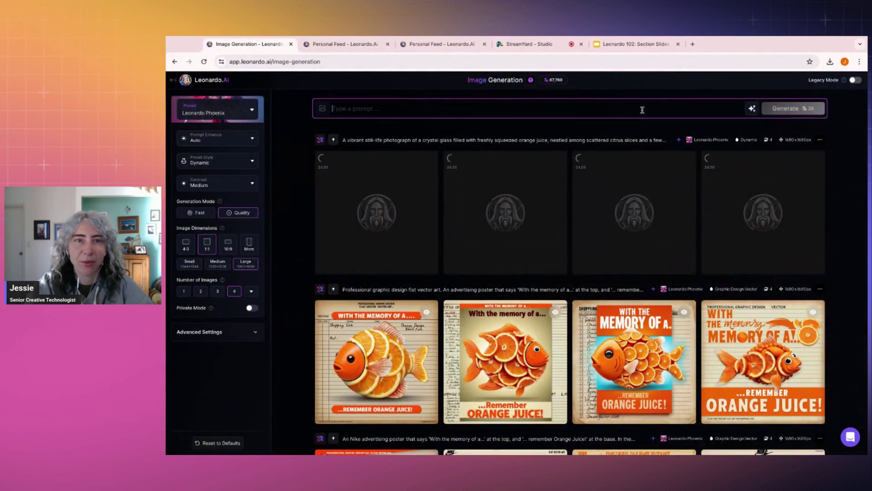
key(ctrl+v)
click(790, 153)
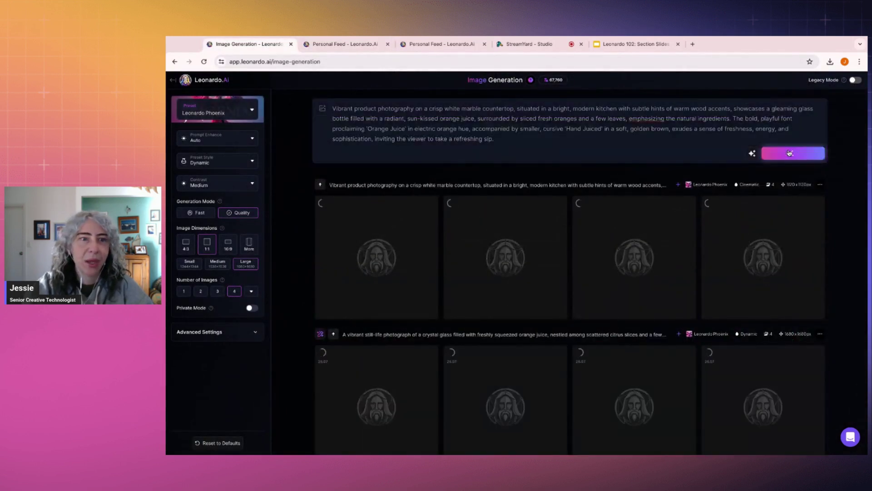
Step: Look over the third Orange Juice and Apple Juice images in the 102 Demo collection, then return to generation
click(359, 44)
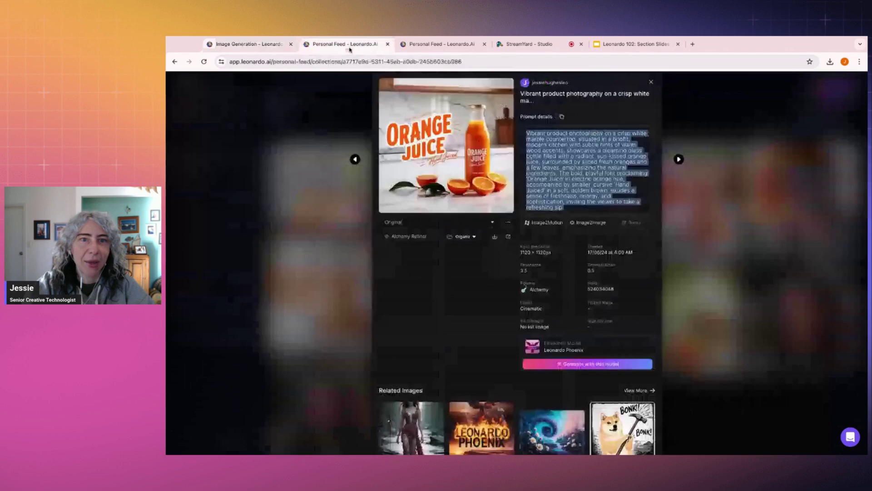
click(740, 178)
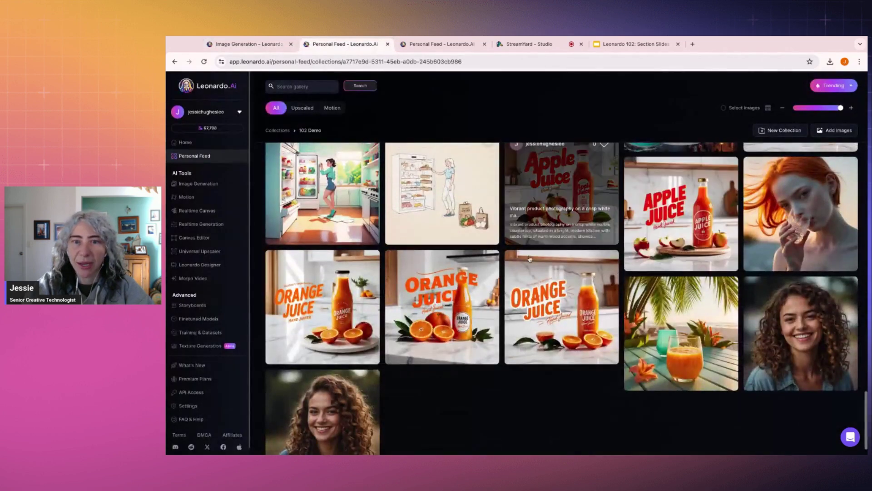
click(591, 291)
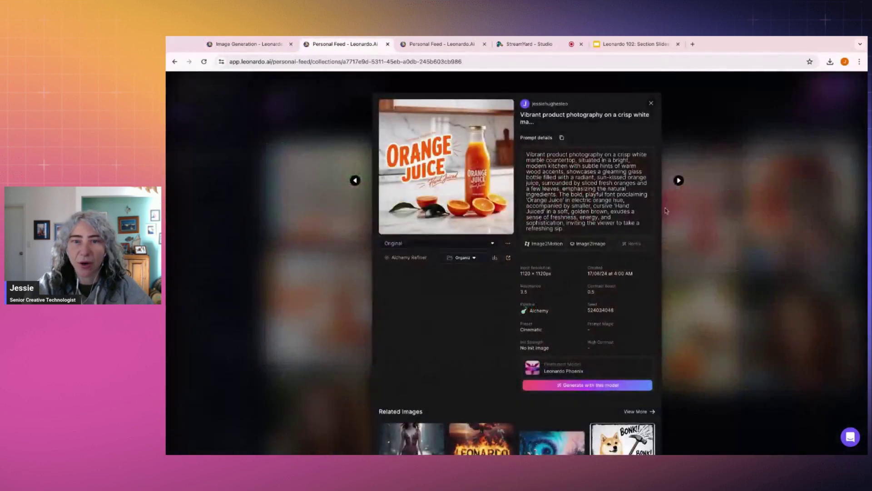
click(329, 146)
click(471, 187)
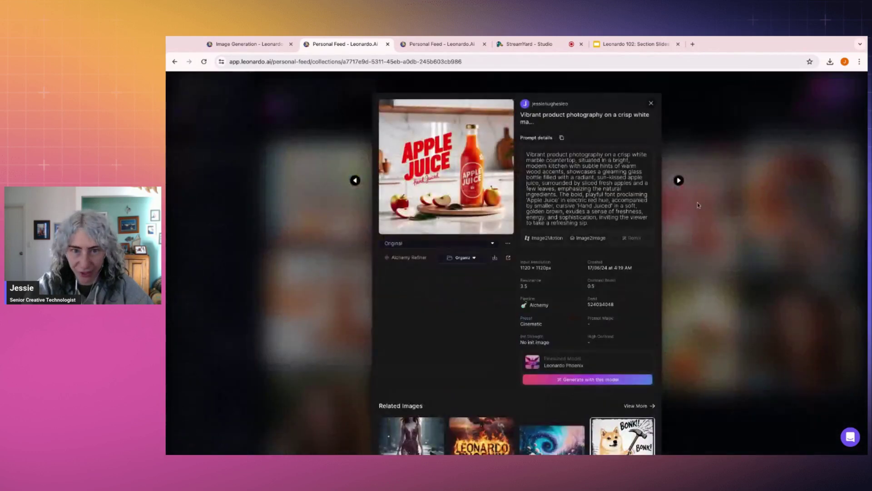
click(471, 188)
click(792, 244)
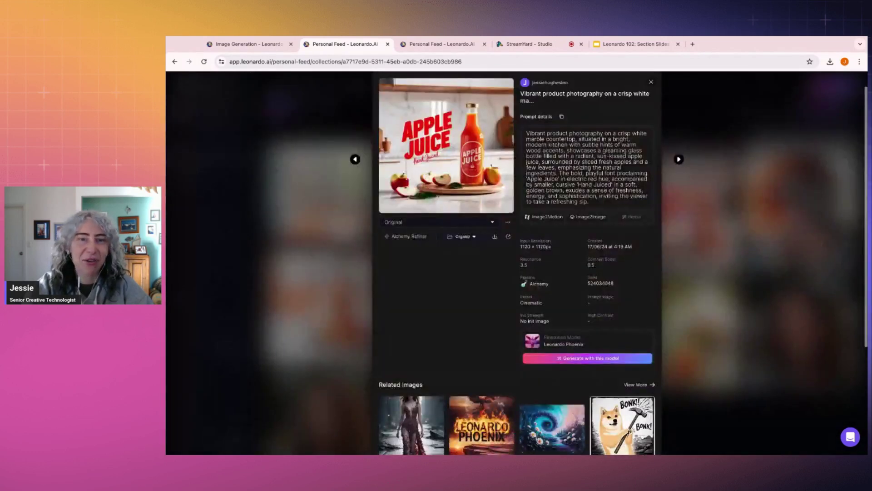
click(248, 44)
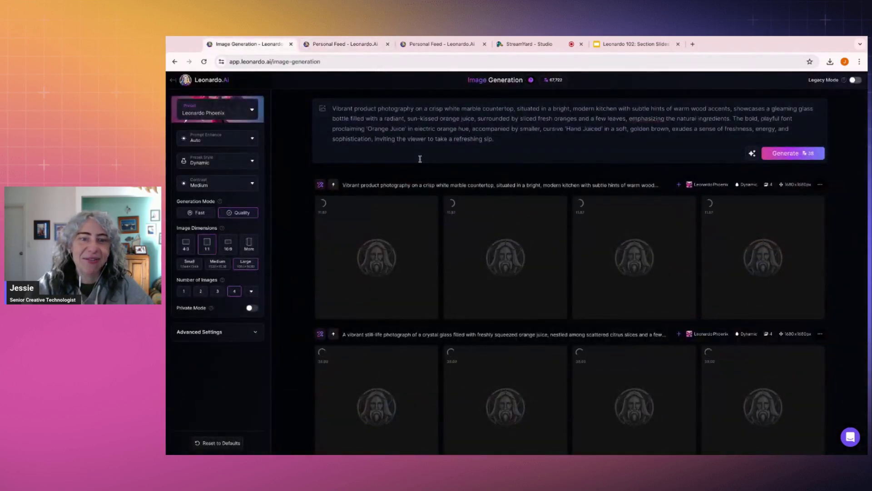
Step: Reset browser zoom to 100% and scroll to the finished Orange Juice glass images
scroll(420, 158, down, 2)
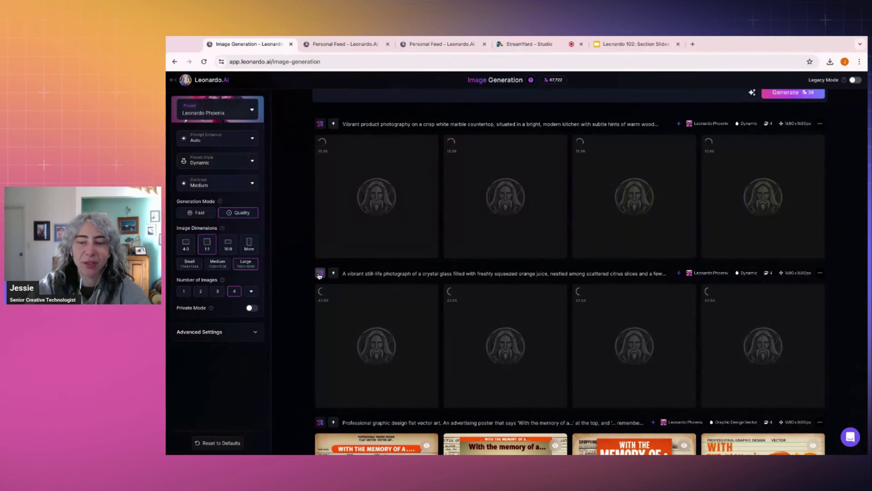
key(ctrl+plus)
key(ctrl+plus)
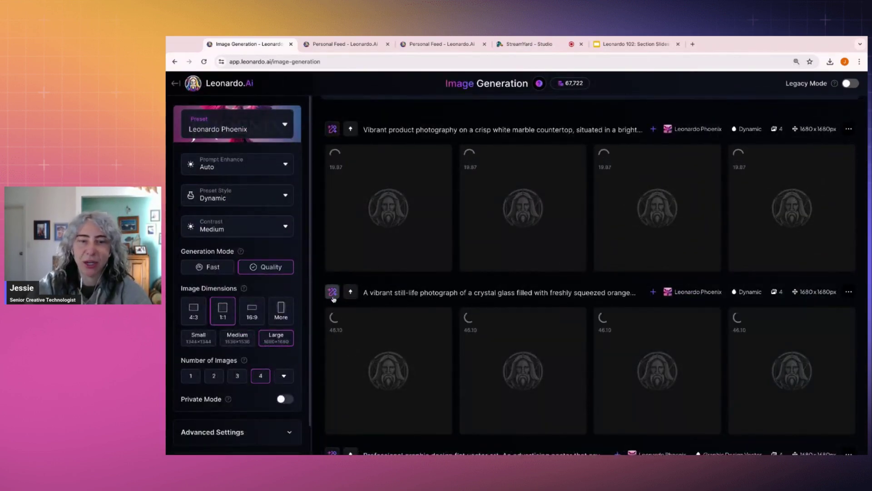
key(ctrl+minus)
key(ctrl+minus)
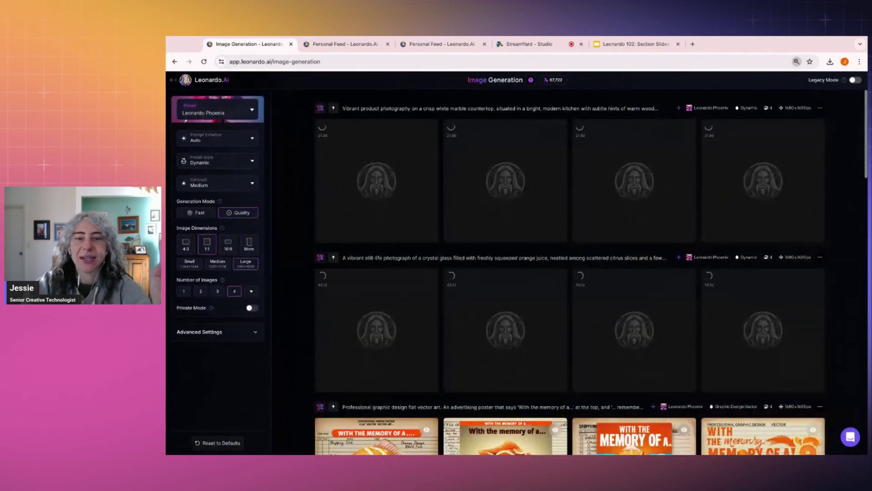
key(ctrl+minus)
scroll(335, 279, down, 1)
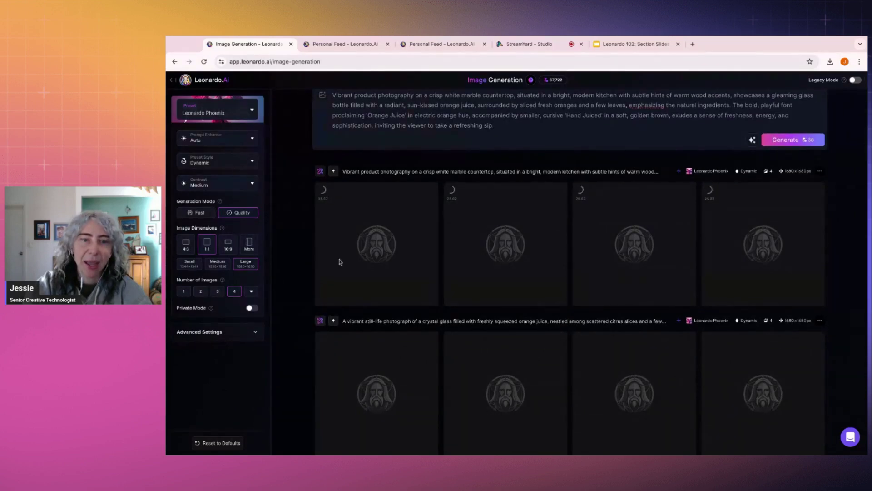
scroll(320, 322, down, 2)
scroll(409, 213, down, 1)
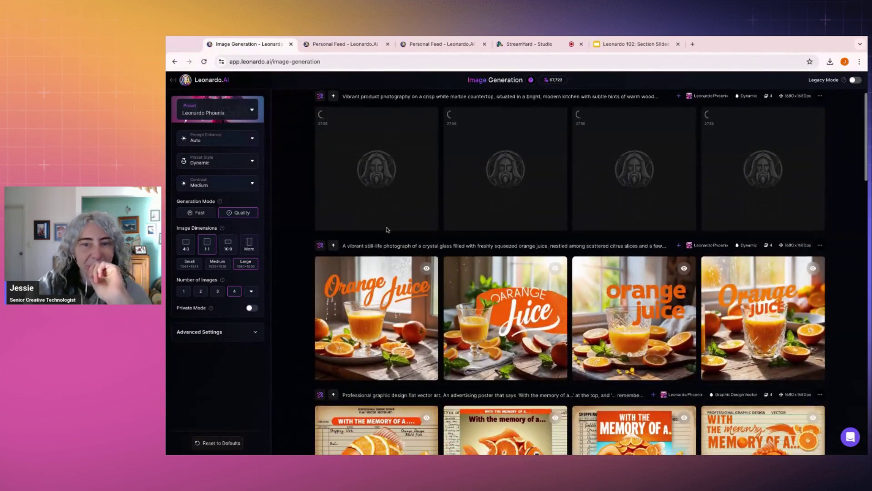
Step: Page through the four Orange Juice glass images in the lightbox, then close it
click(381, 291)
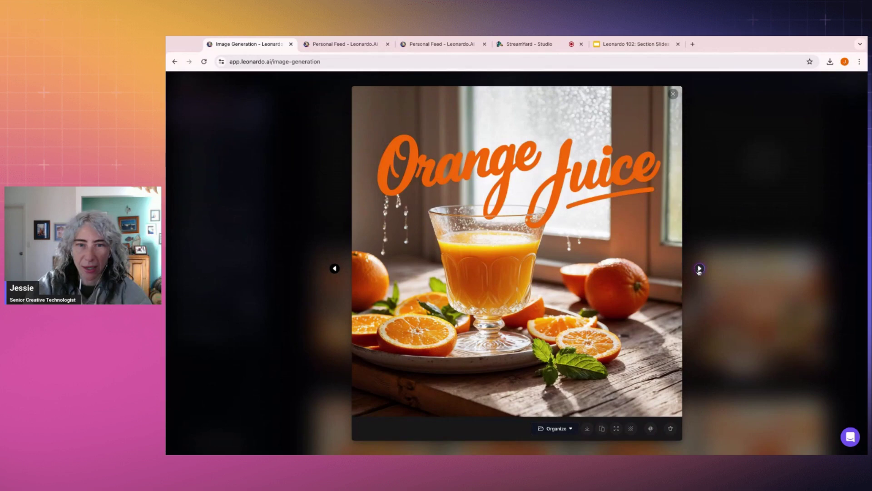
click(699, 269)
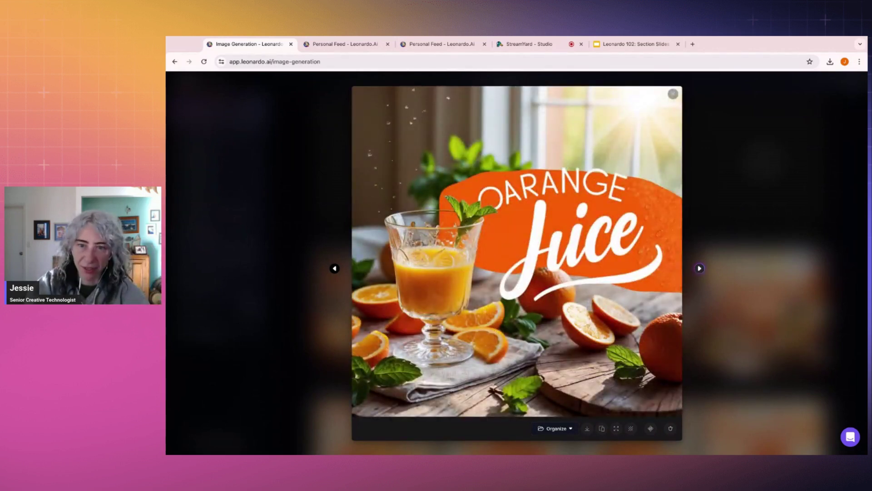
click(699, 268)
click(700, 268)
click(700, 268)
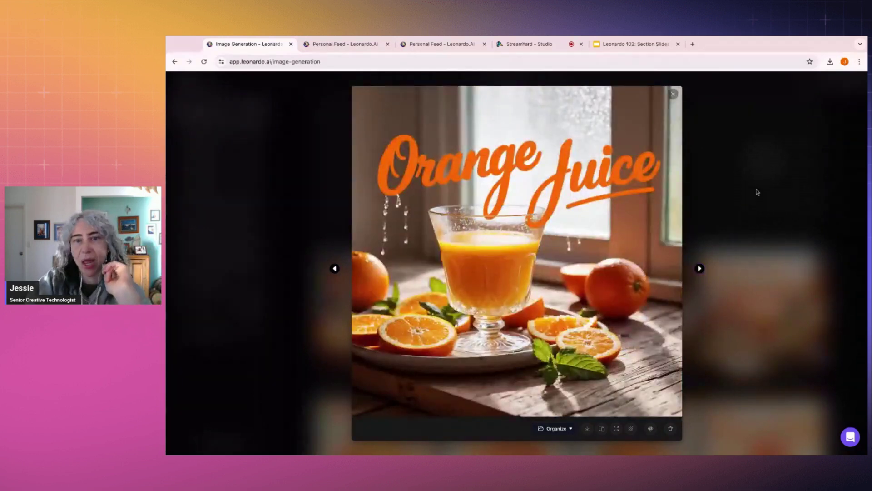
click(758, 192)
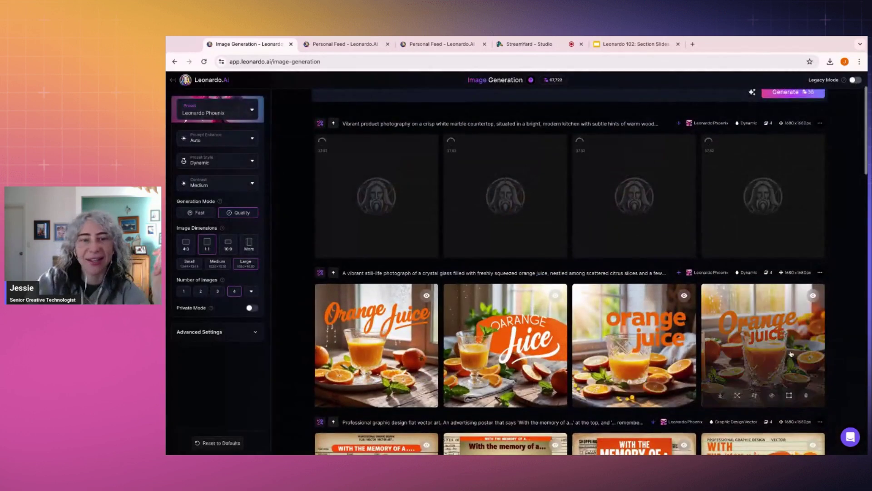
scroll(779, 327, up, 2)
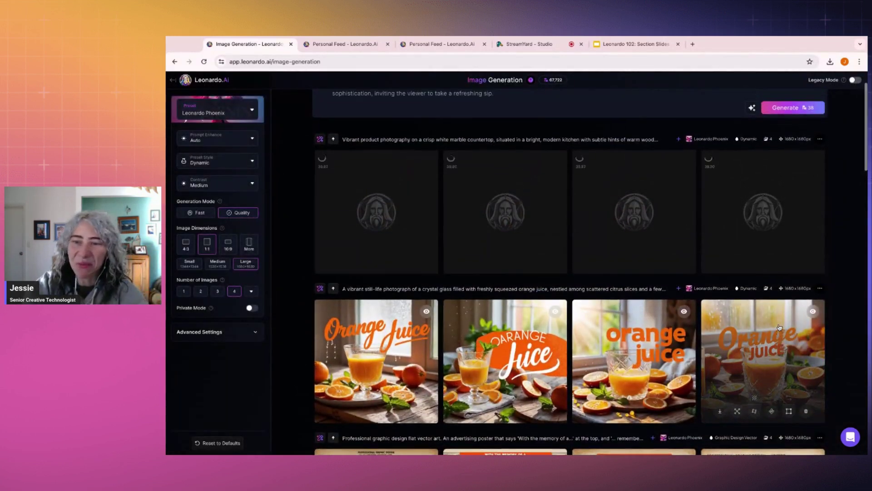
scroll(321, 308, down, 1)
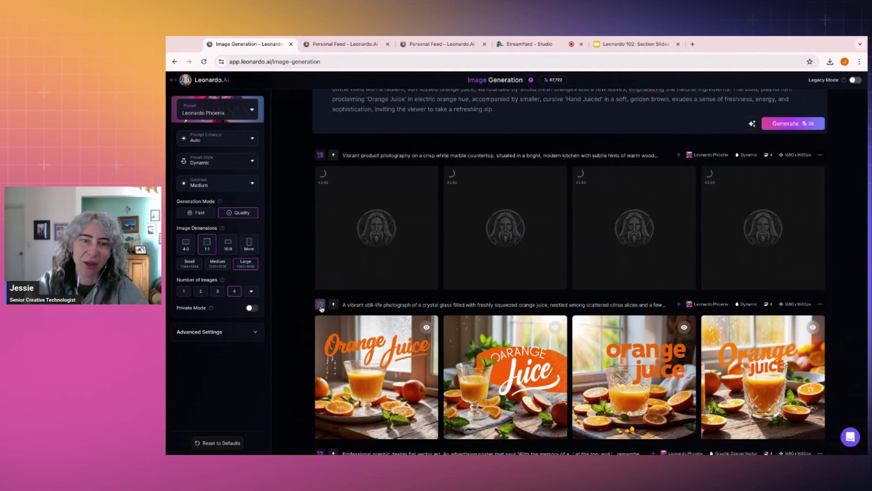
Step: Inspect the finished kitchen bottle images and open Edit with AI for that row
click(321, 305)
click(521, 308)
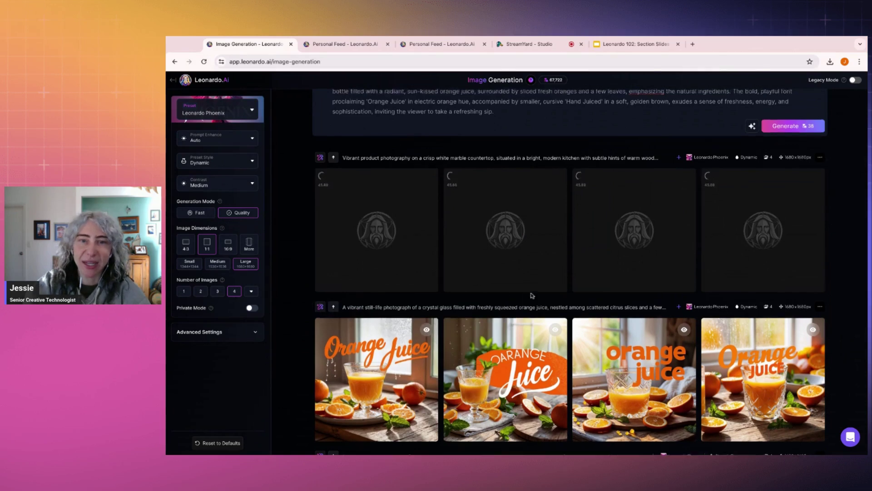
scroll(512, 155, up, 1)
click(415, 142)
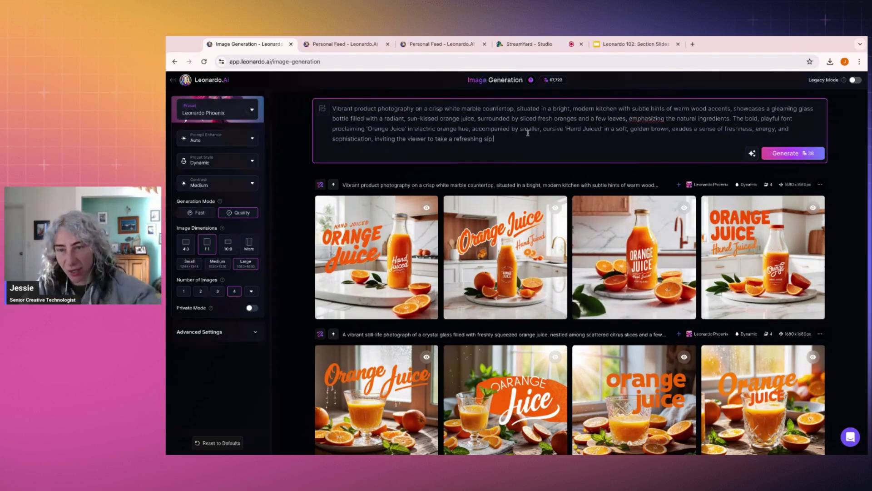
click(514, 233)
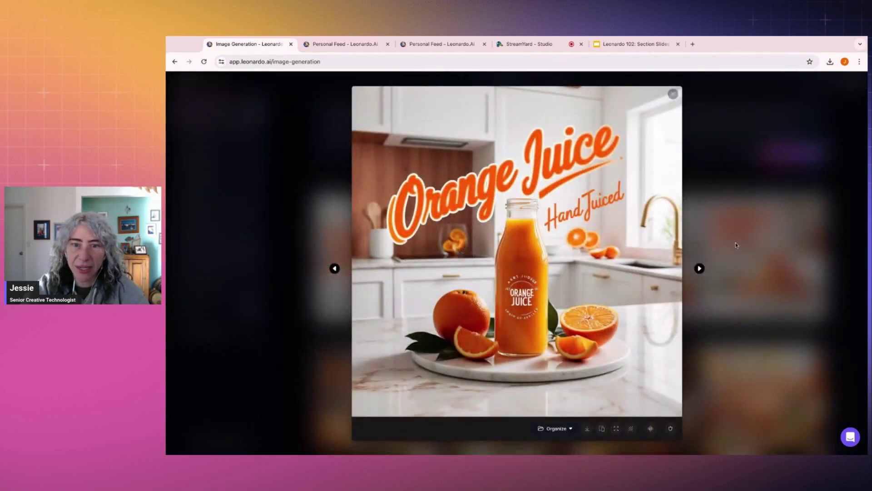
click(735, 245)
click(320, 185)
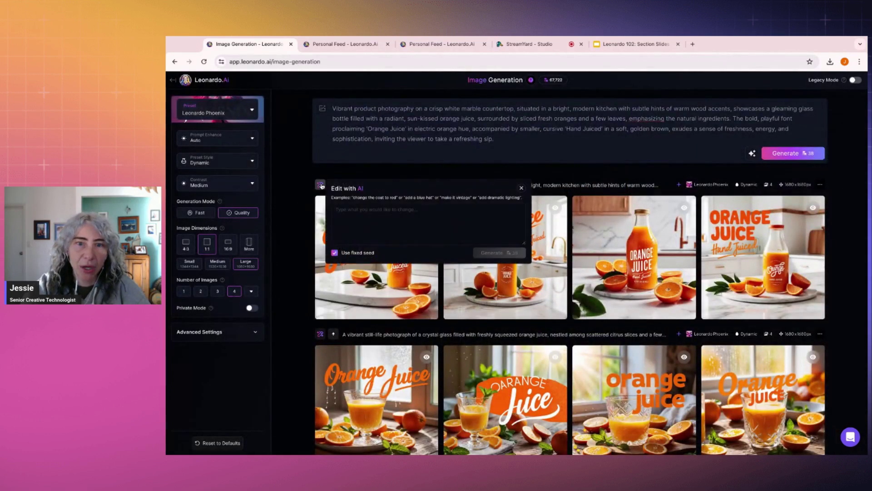
Step: Request 'Make the kitchen feel more warm and homely, loving messy family kitchen' and generate it
click(428, 209)
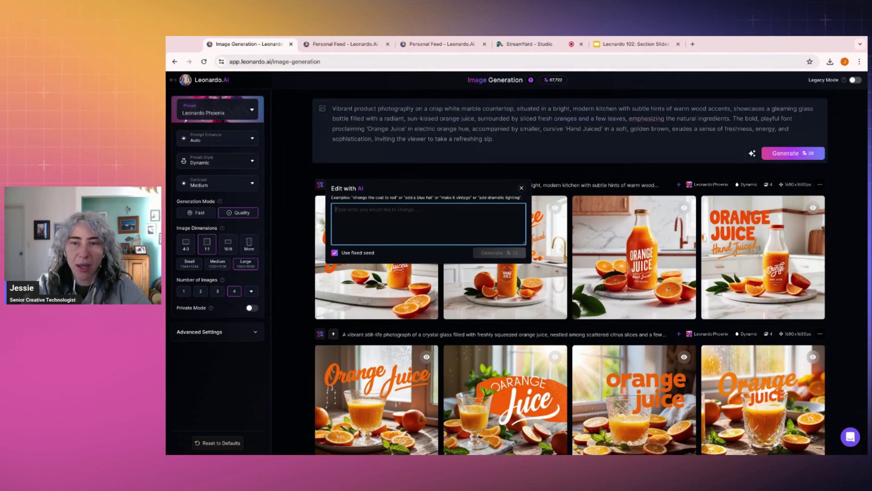
text(Make the kitchen feel more warm and homely, loving messy family kitchen home)
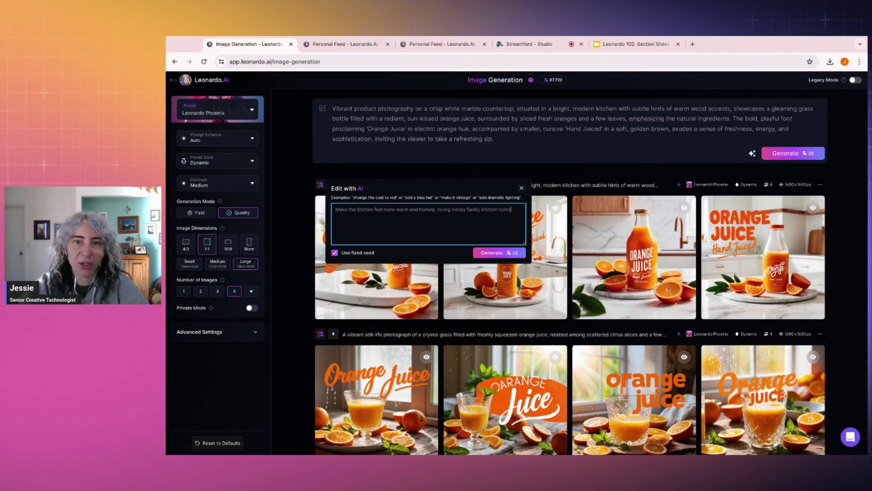
click(496, 253)
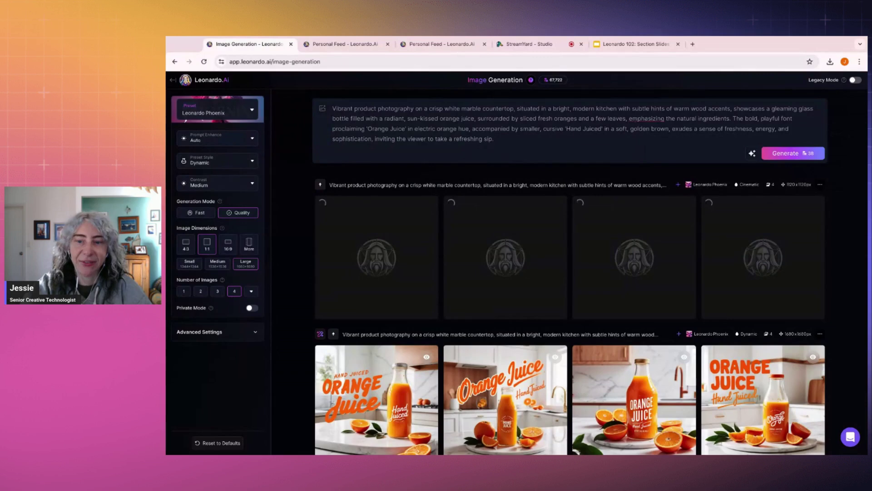
click(502, 387)
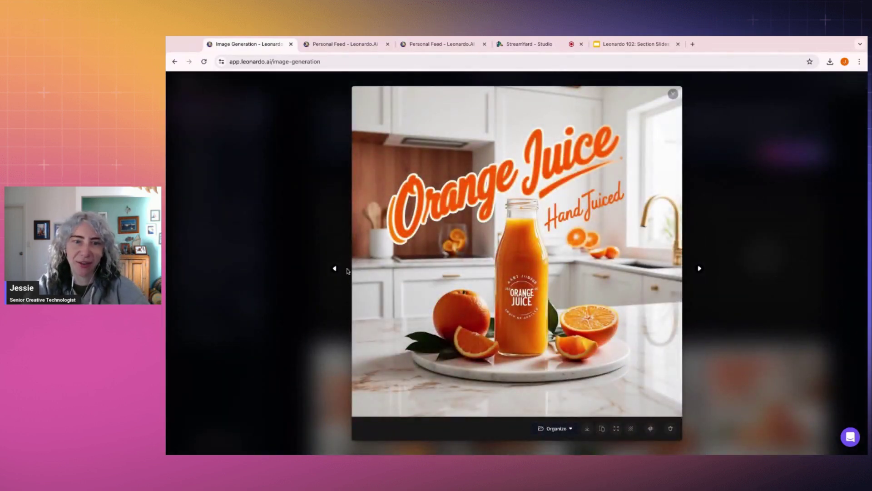
click(335, 268)
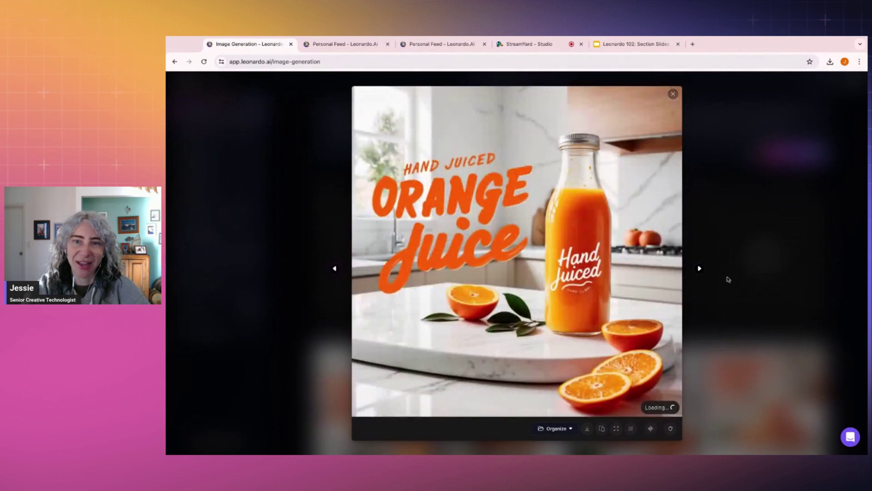
click(743, 256)
scroll(451, 268, down, 3)
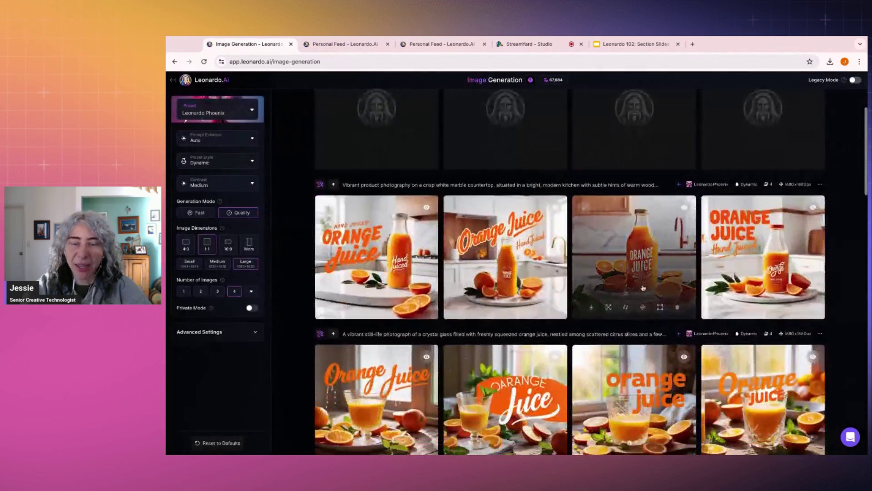
scroll(452, 269, up, 3)
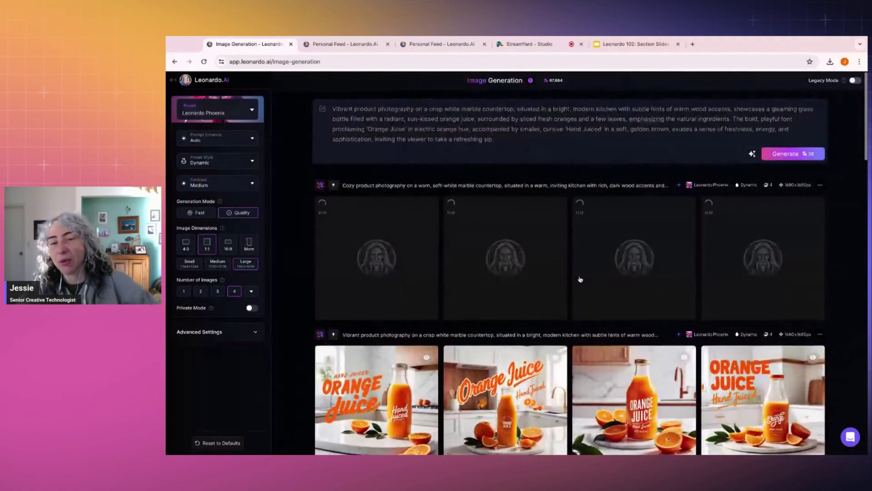
Step: In the 102 Demo collection, view the dripping ORANGE JUICE image and its neighbour full size
click(342, 45)
click(780, 197)
scroll(779, 197, up, 10)
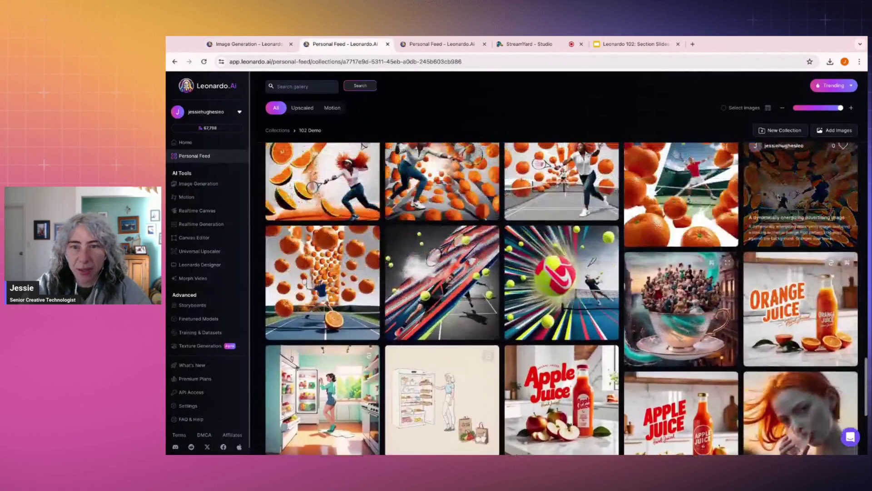
scroll(813, 277, up, 5)
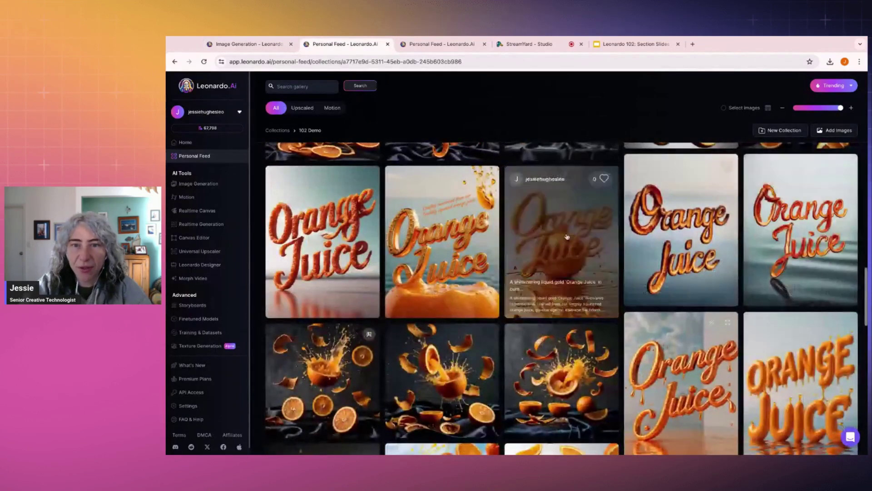
scroll(813, 278, down, 4)
click(813, 277)
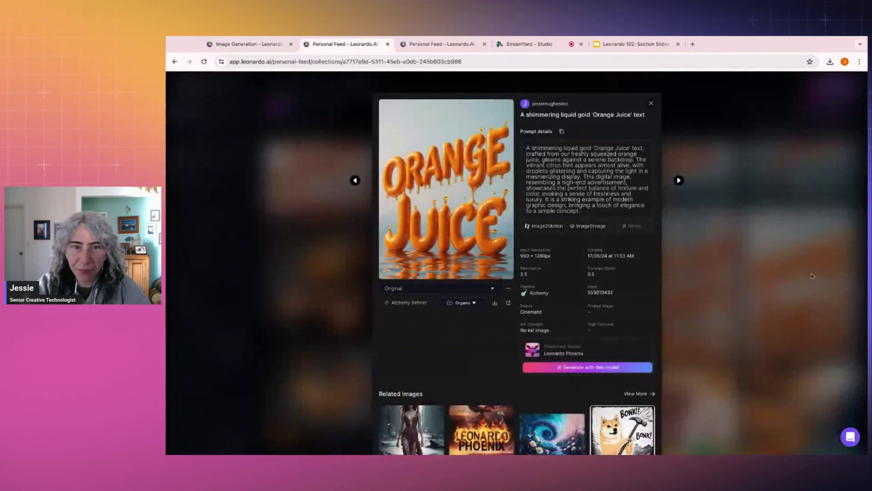
click(471, 201)
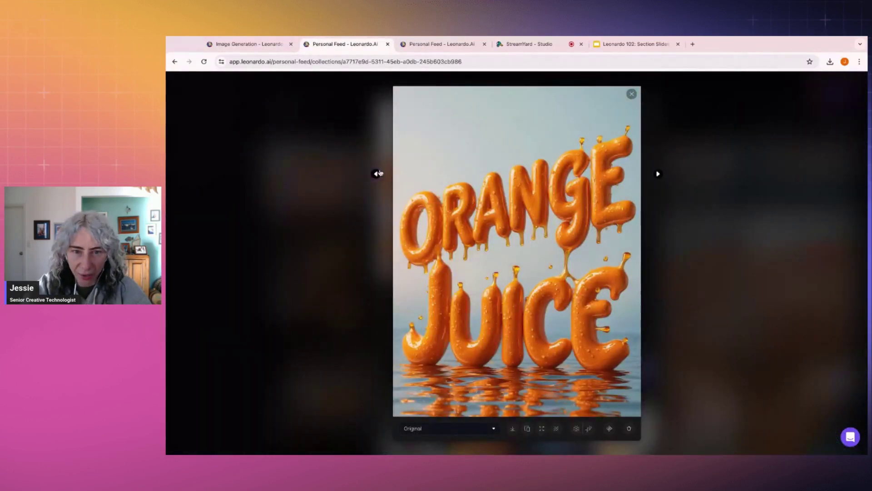
click(376, 174)
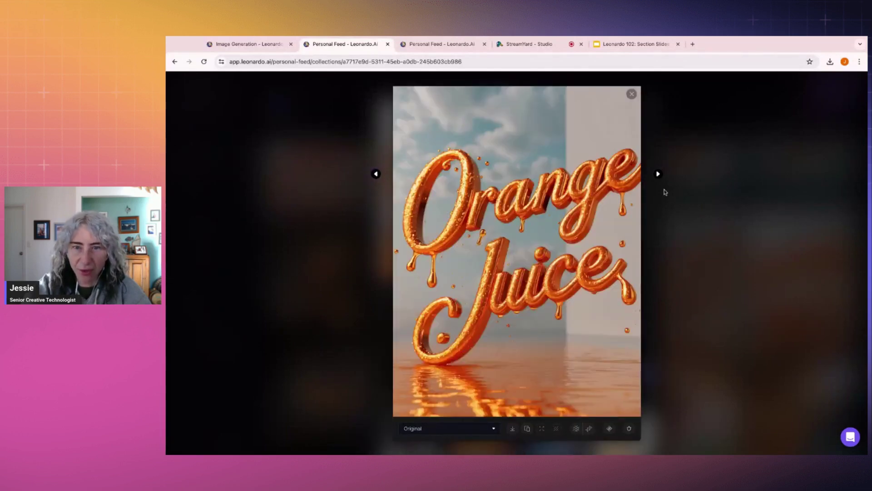
click(702, 212)
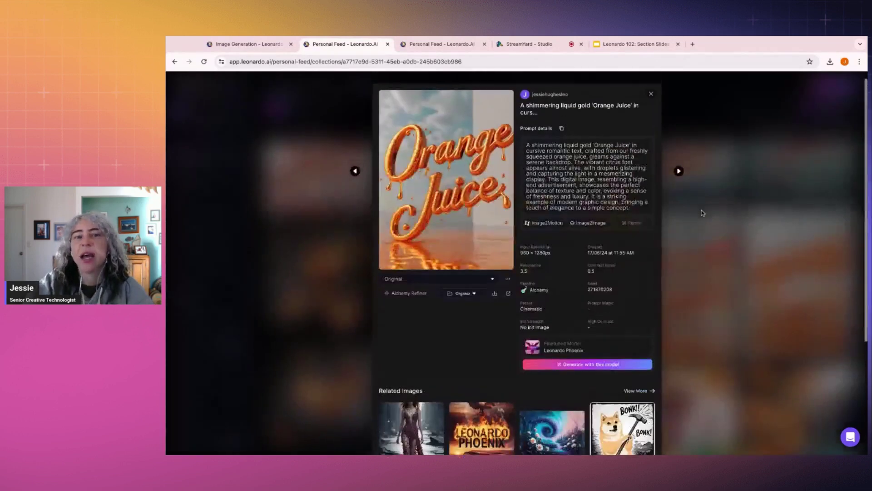
click(702, 212)
Step: Zoom into the cursive Orange Juice lettering, select its full prompt, and close the details
scroll(561, 295, up, 2)
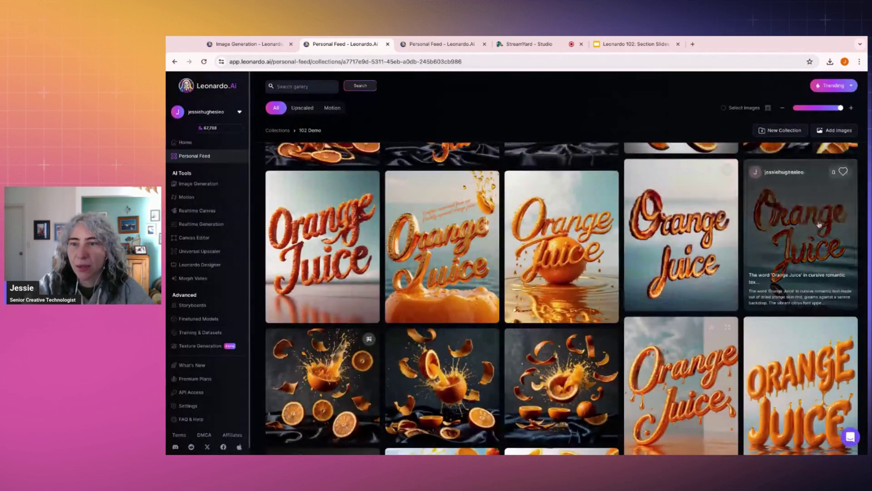
click(811, 224)
click(453, 191)
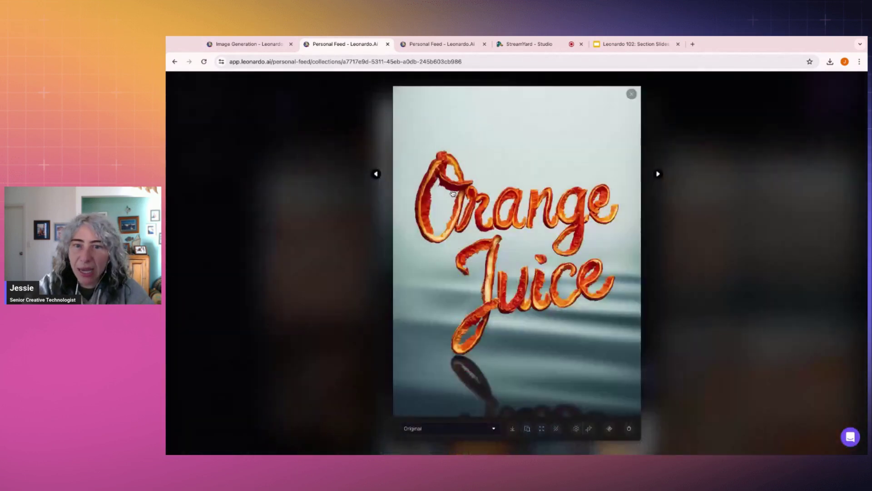
click(514, 265)
click(413, 247)
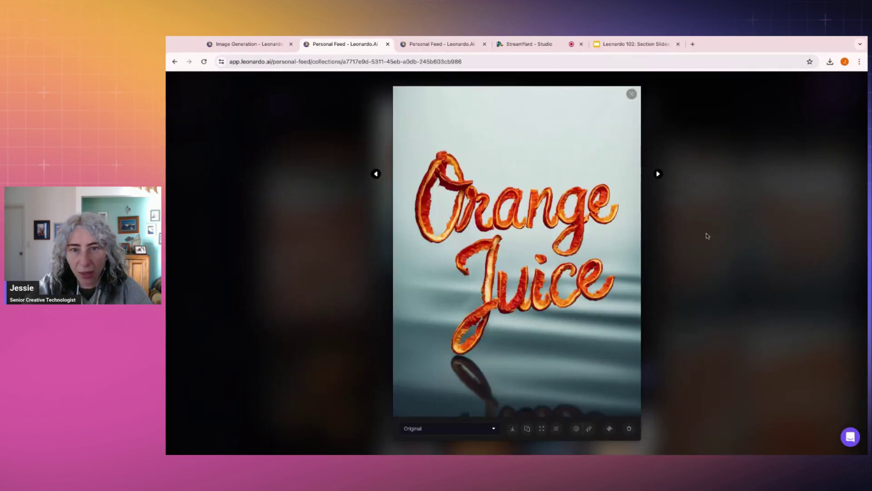
click(712, 234)
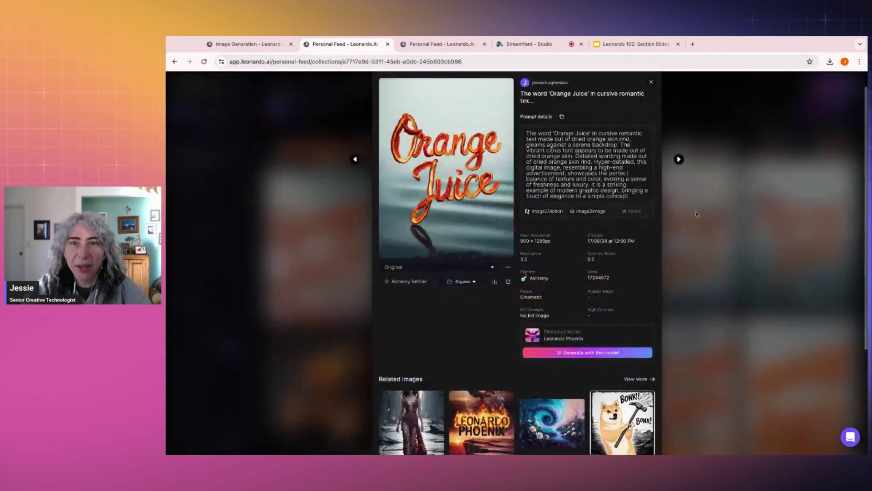
click(528, 135)
key(shift+Down)
key(shift+Down)
key(shift+Down)
key(shift+Down)
key(shift+Down)
key(shift+Down)
key(shift+Down)
key(shift+Down)
key(shift+Down)
key(shift+Down)
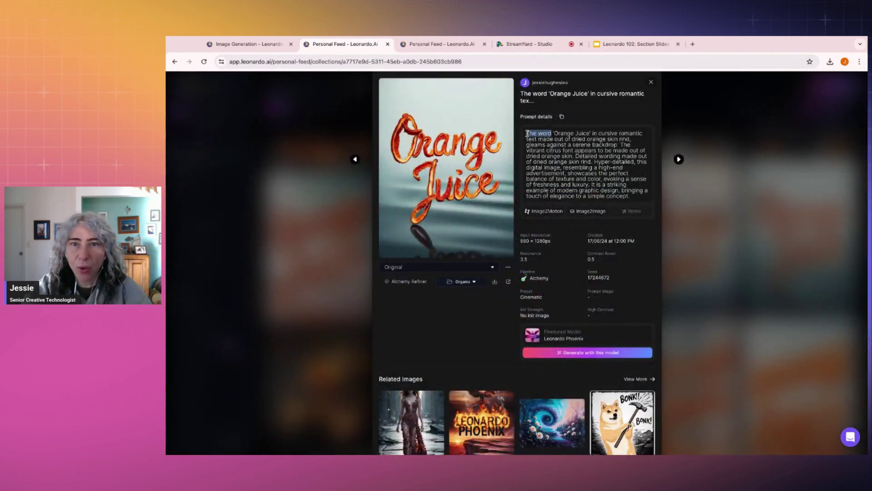
key(shift+Down)
key(shift+Down)
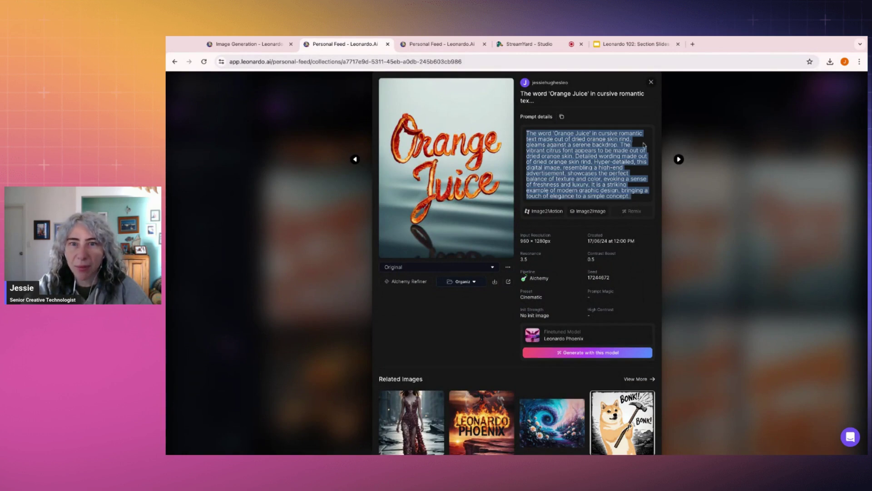
click(702, 195)
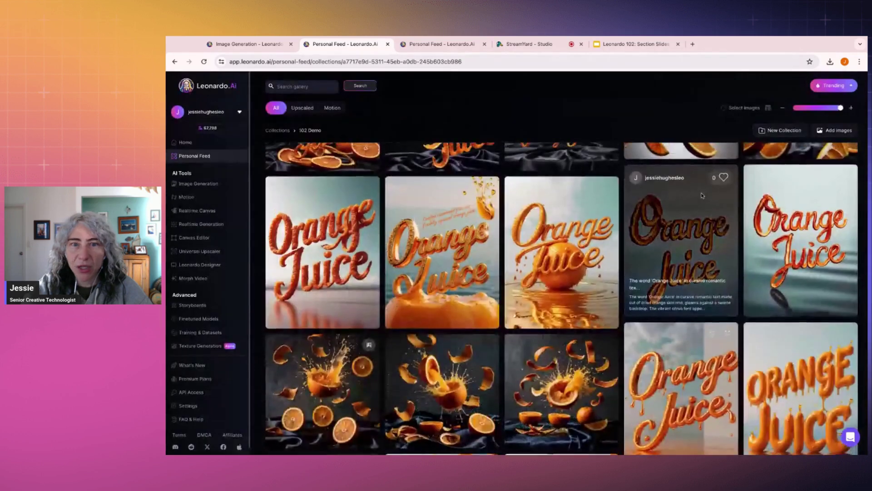
Step: Browse each cozy kitchen orange-juice bottle result in the full-size viewer
click(253, 49)
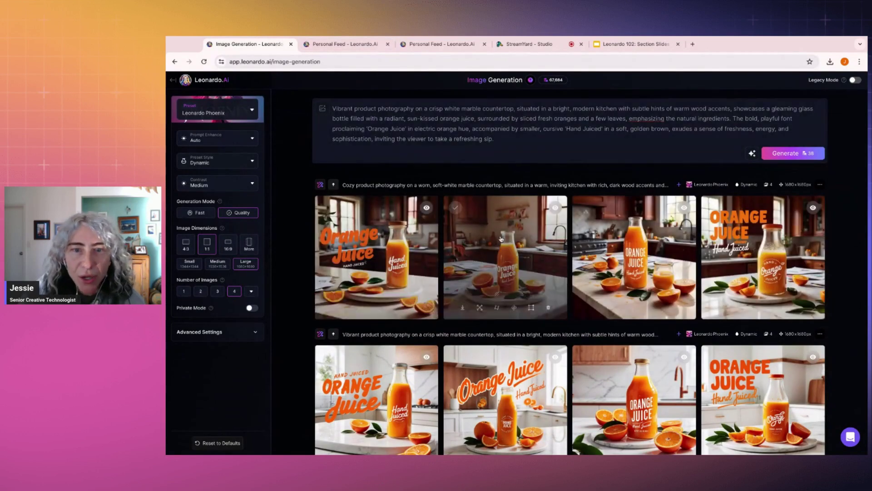
click(501, 238)
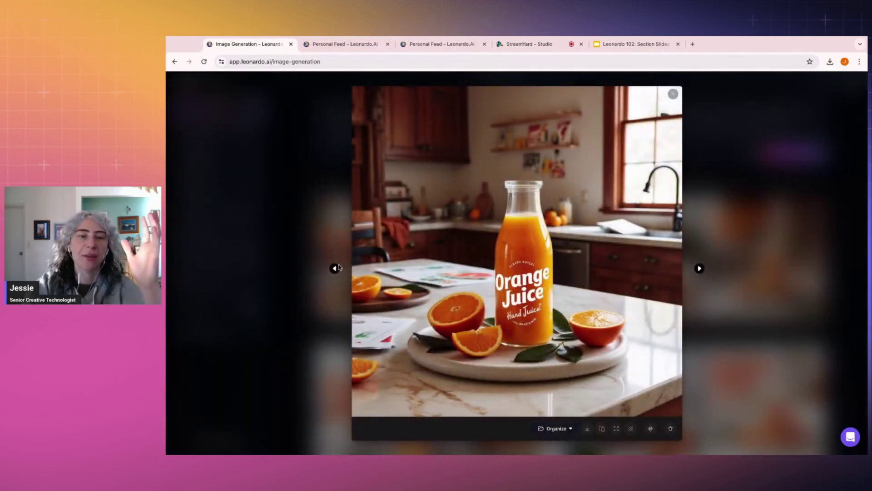
click(336, 268)
click(702, 271)
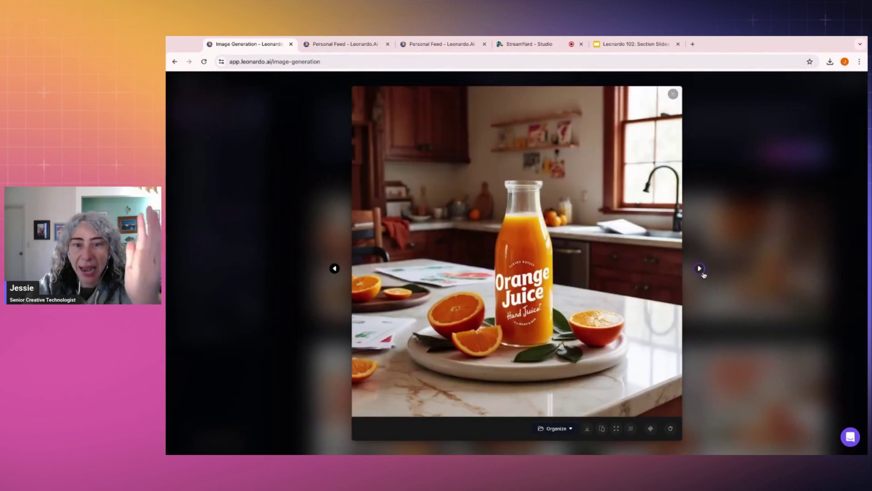
click(701, 269)
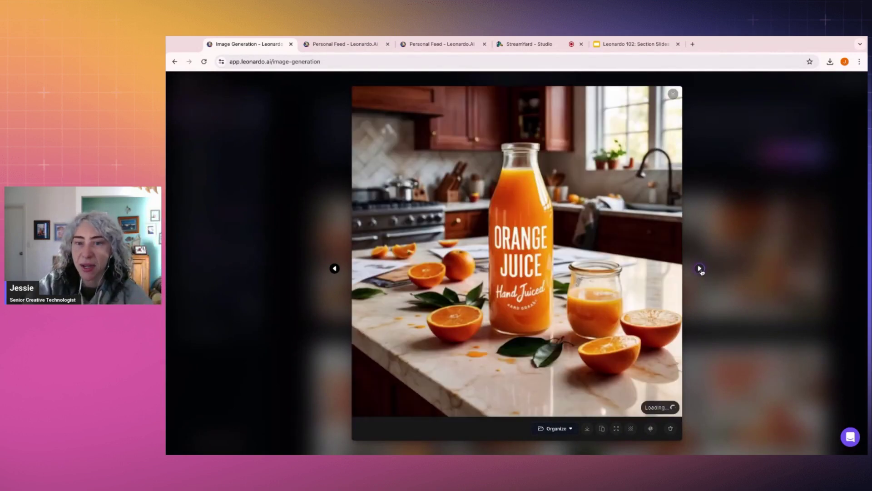
click(700, 269)
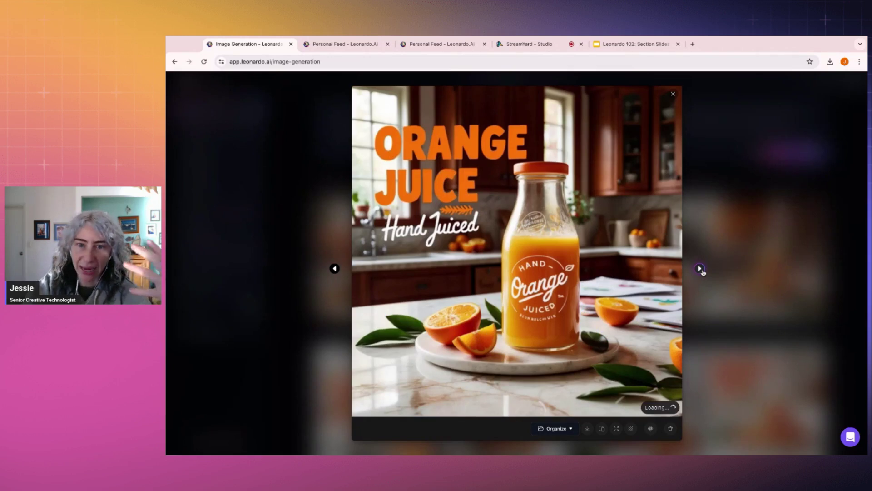
click(700, 269)
click(701, 269)
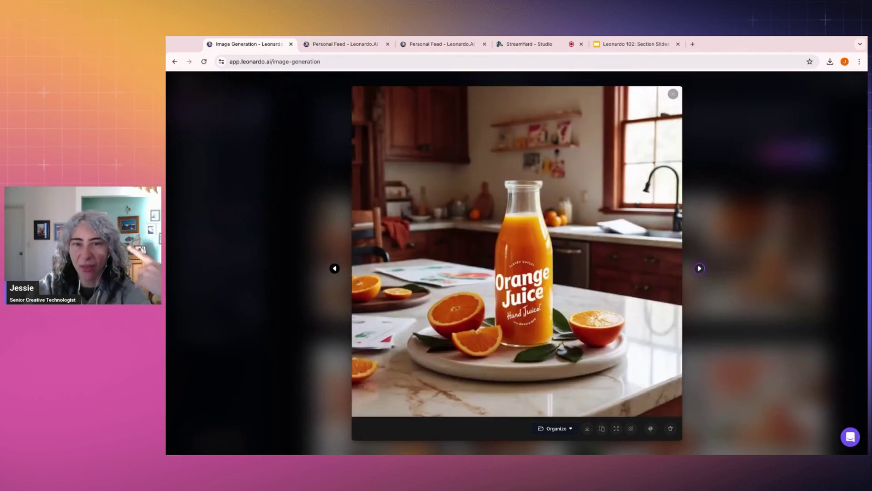
click(700, 268)
key(Escape)
Step: Enlarge two more kitchen bottle images, then start an Edit with AI on the kitchen set
scroll(755, 245, down, 5)
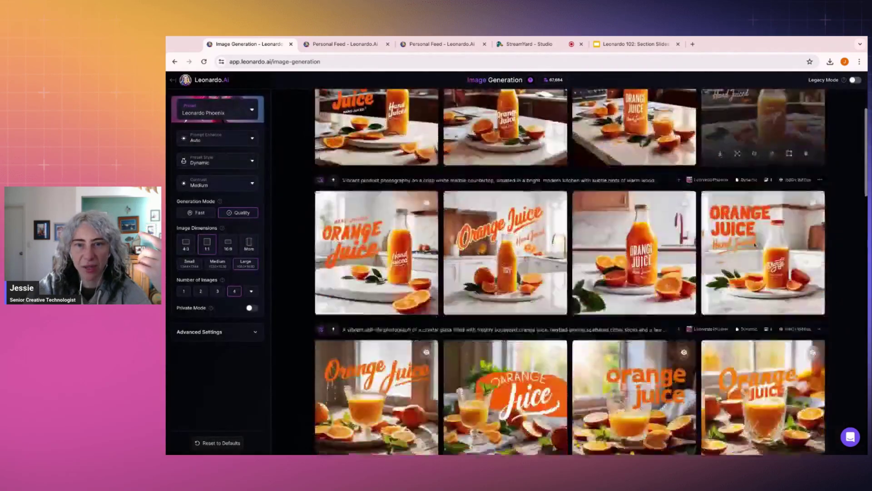
scroll(749, 273, up, 8)
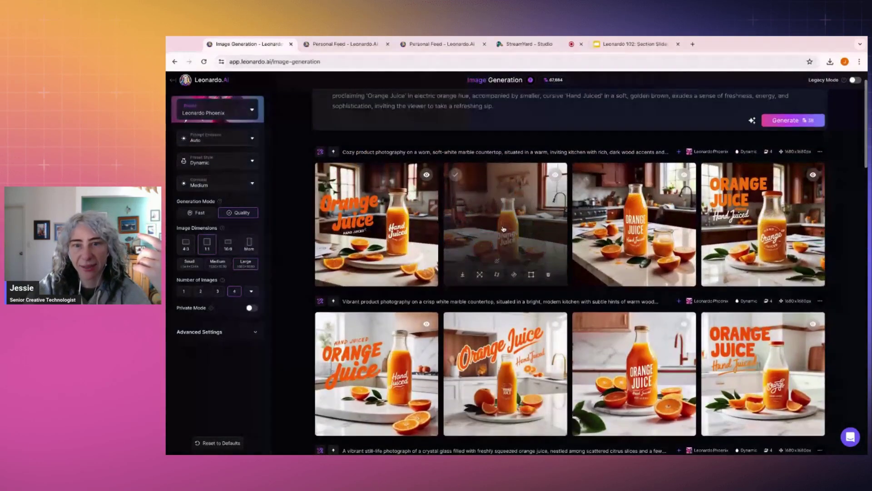
click(742, 320)
key(Escape)
click(634, 373)
key(Escape)
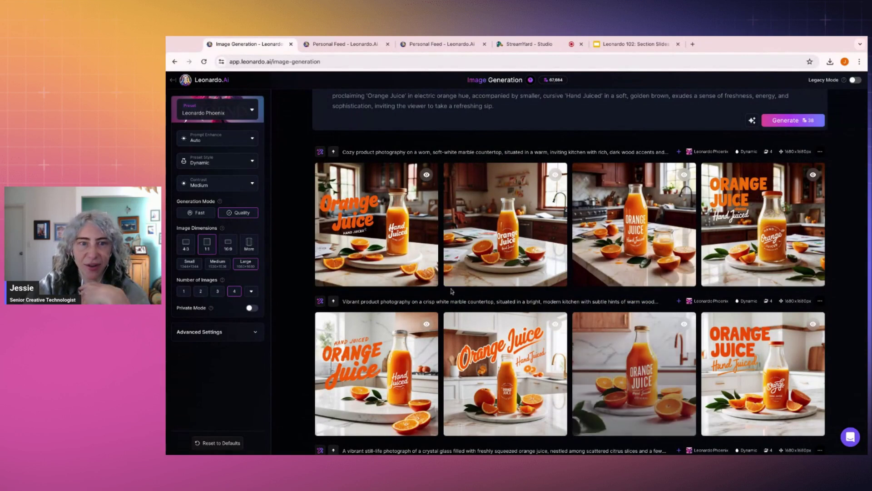
scroll(452, 287, up, 1)
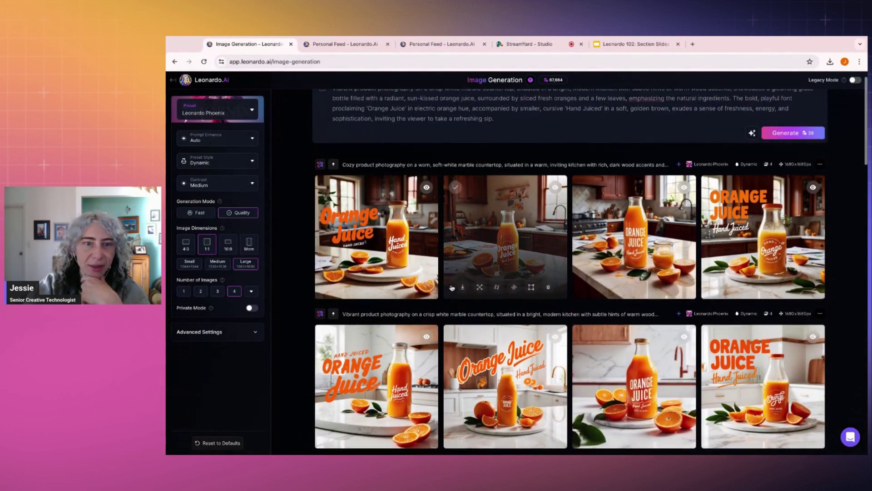
click(320, 165)
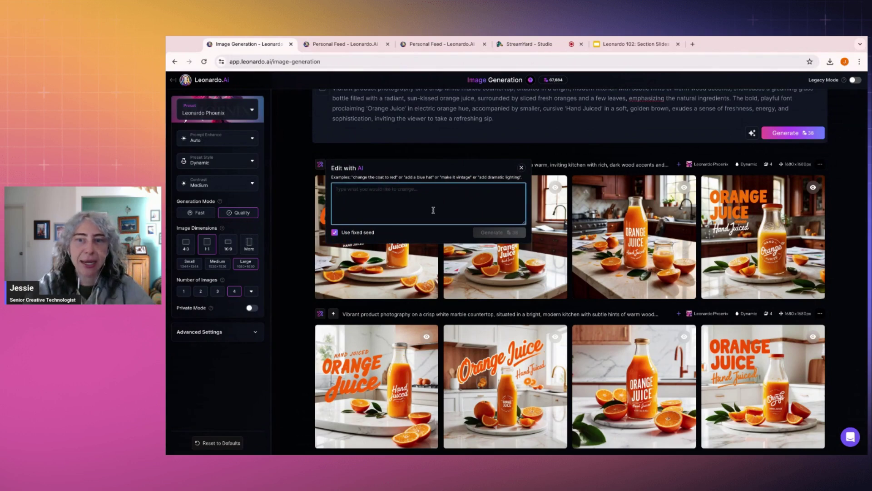
Step: Request 'Make the font more bold, with a white outline on the orange letters' and generate
text(Mi)
text(ake the font more bold)
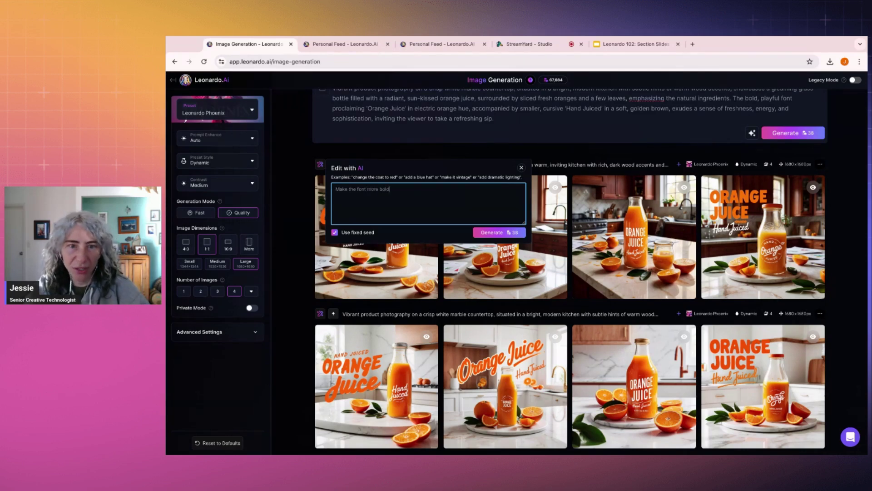
text(, with a white outline on the orange lte)
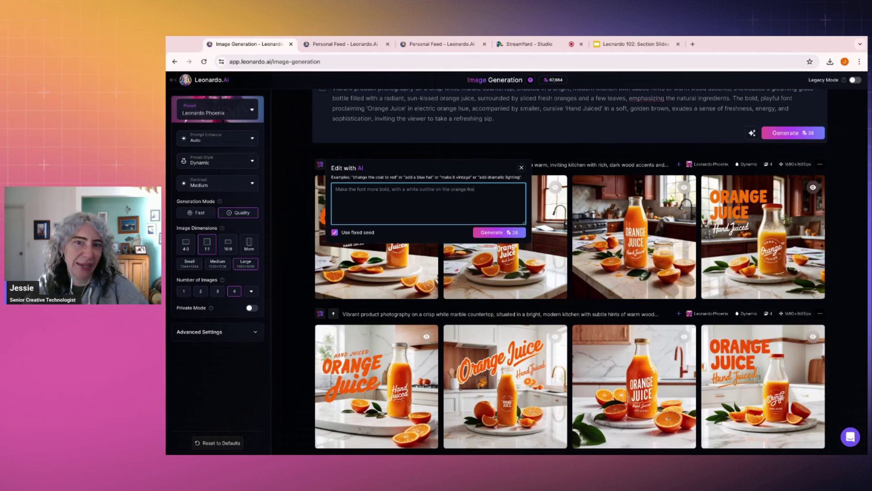
key(BackSpace)
key(BackSpace)
text(etters)
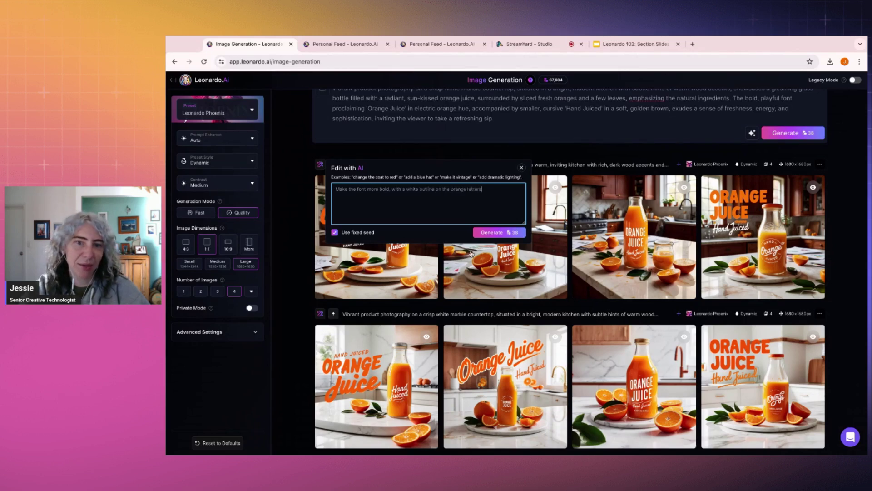
click(499, 233)
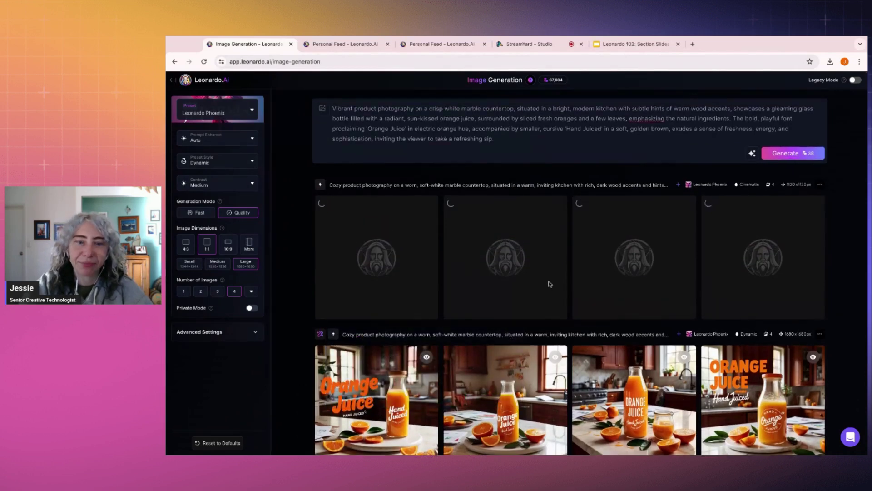
click(352, 44)
scroll(513, 186, down, 10)
scroll(624, 223, up, 5)
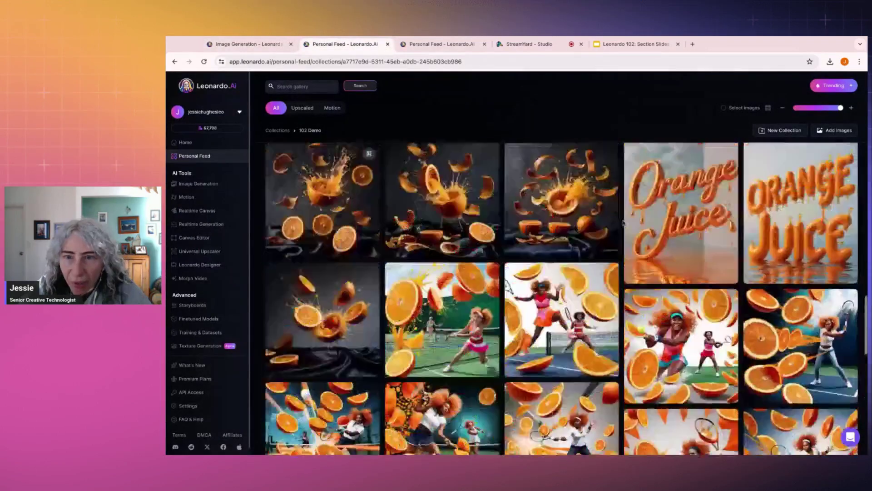
scroll(624, 221, up, 3)
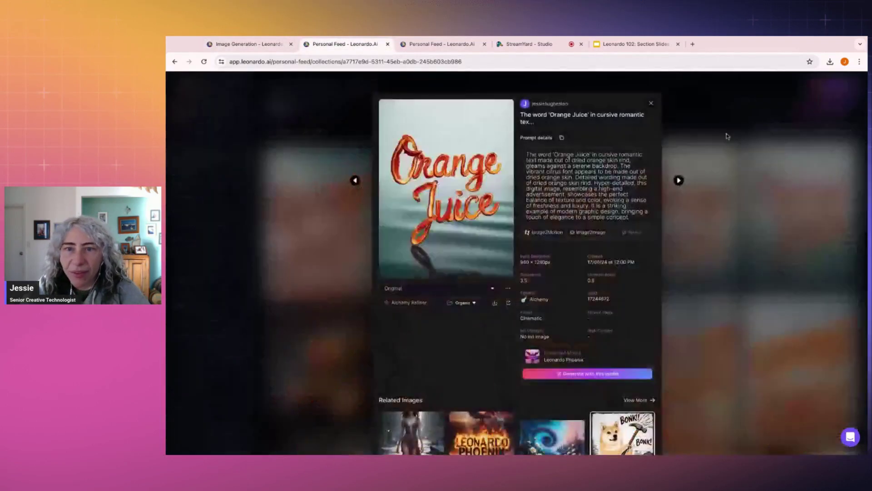
click(624, 227)
triple_click(633, 220)
key(ctrl+c)
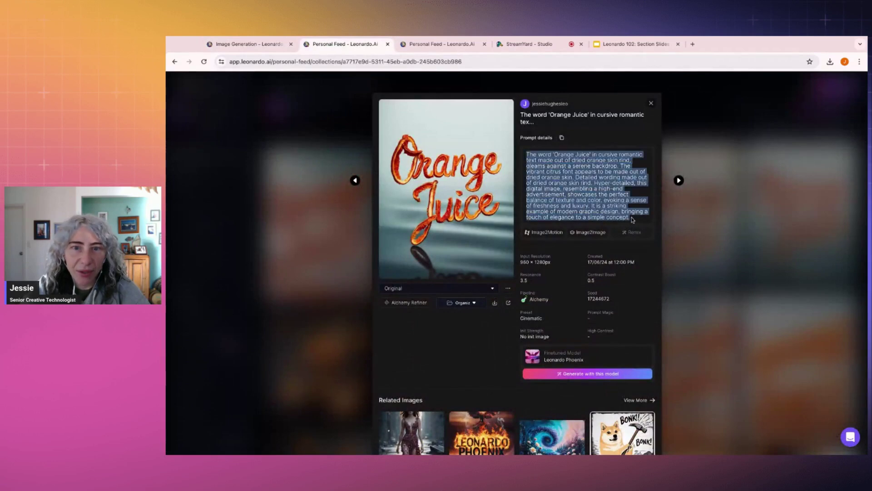
click(246, 44)
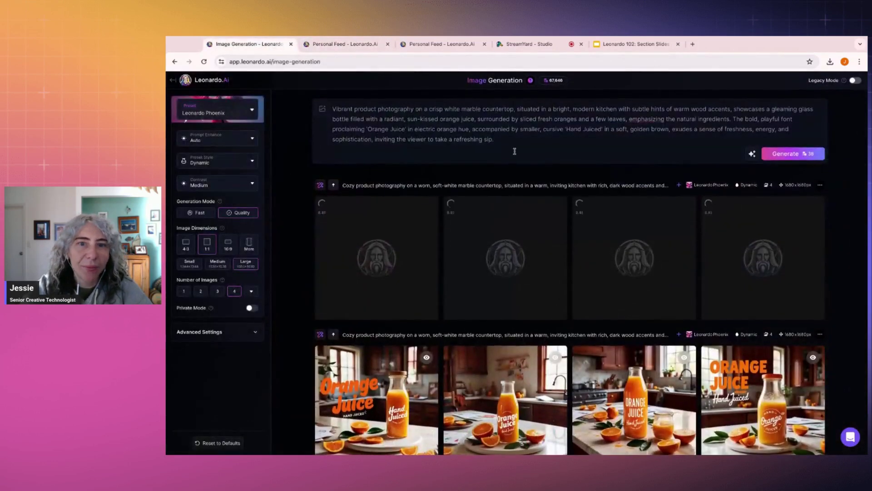
Step: Replace the prompt with the Orange Juice dried-rind prompt, cutting the serene backdrop and rind sentences
click(527, 144)
key(ctrl+a)
key(BackSpace)
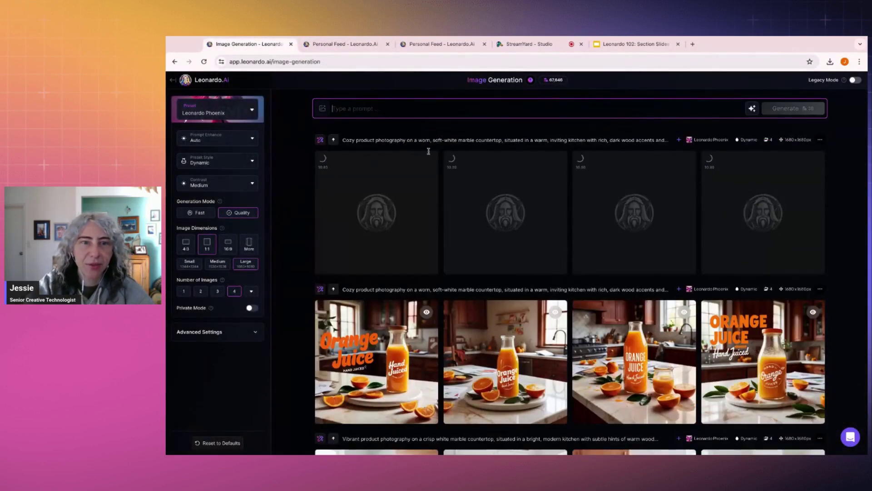
key(ctrl+v)
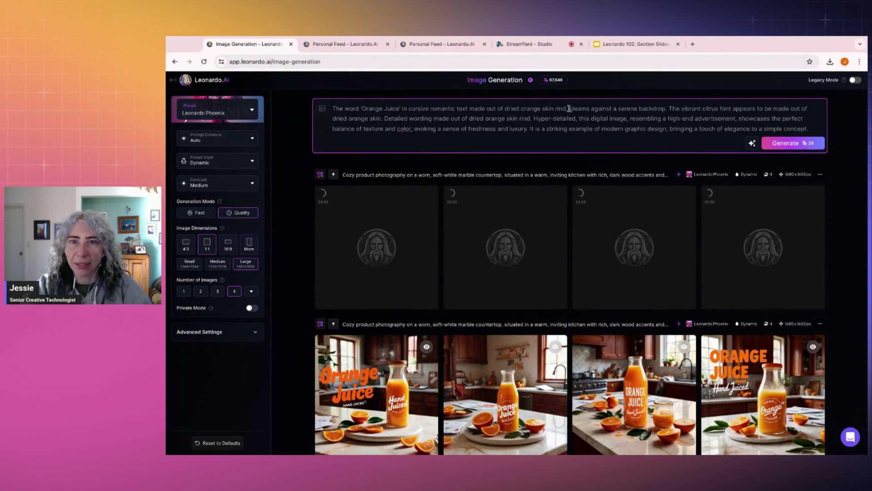
drag(569, 108, 530, 119)
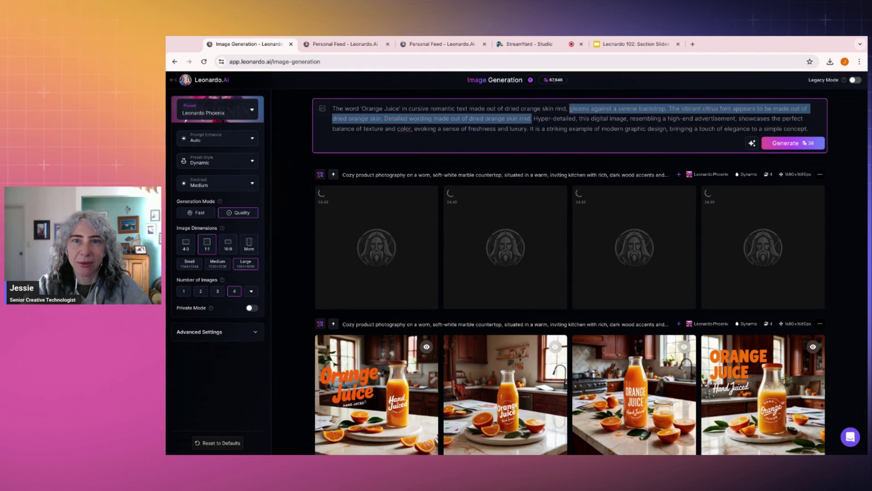
key(BackSpace)
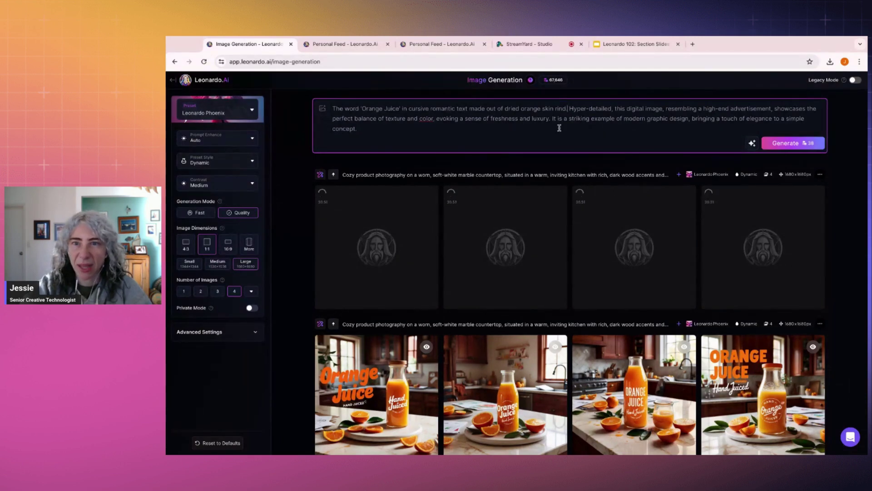
Step: Switch the preset style to Cinematic and generate four images
click(229, 162)
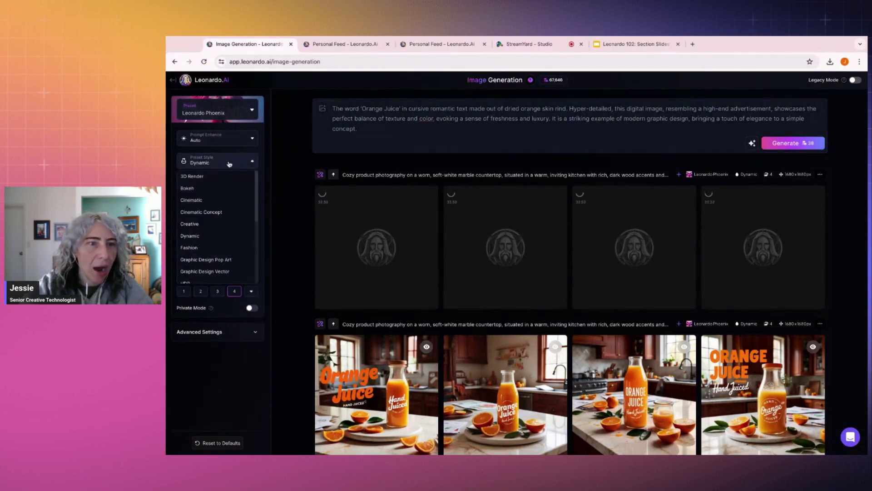
scroll(210, 199, up, 1)
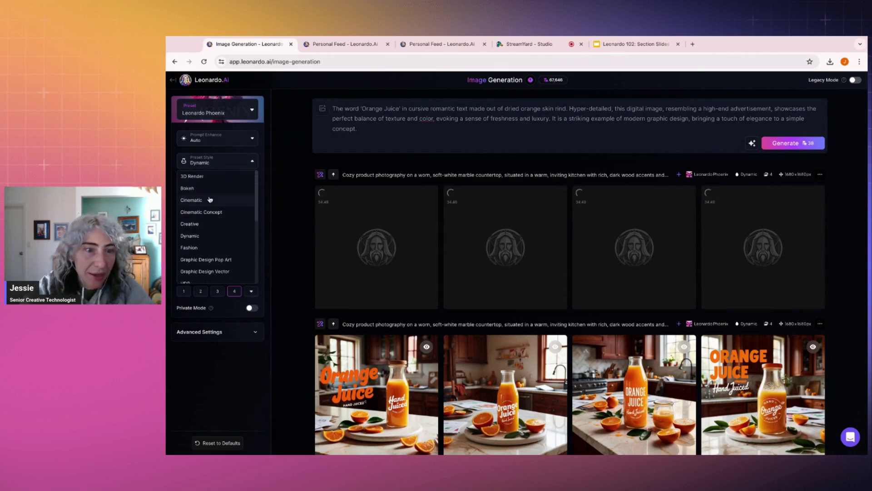
click(210, 199)
click(412, 130)
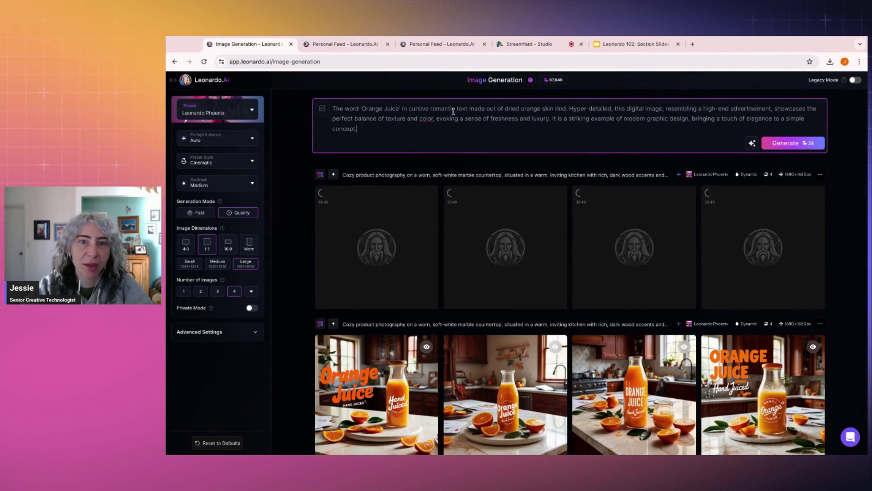
click(791, 142)
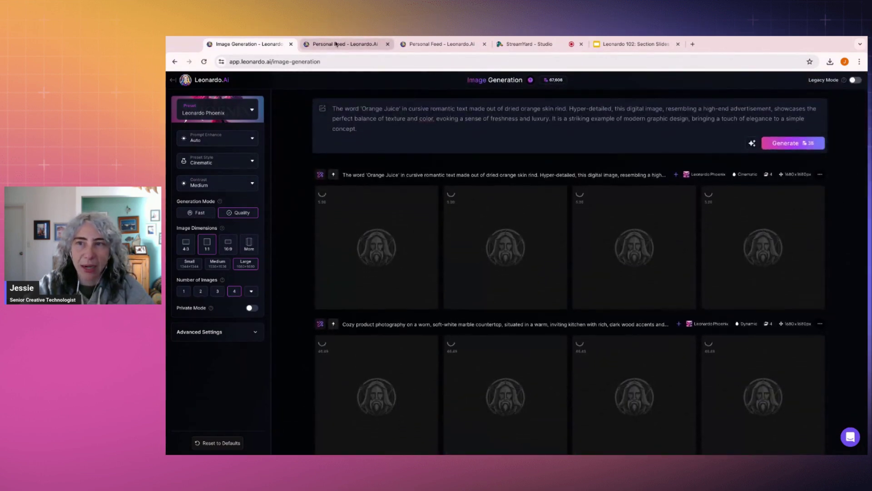
Step: Show the 102 Demo collection in Personal Feed, closing the open Orange Juice details
click(336, 45)
click(237, 44)
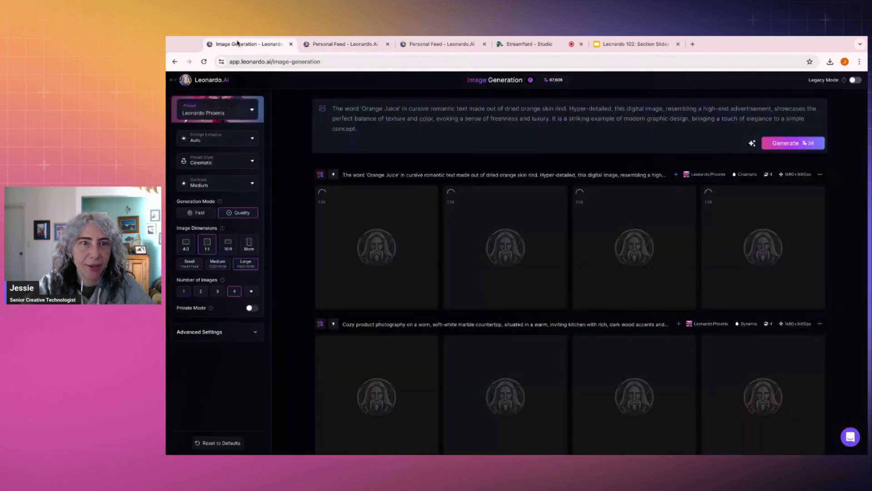
click(326, 46)
click(731, 203)
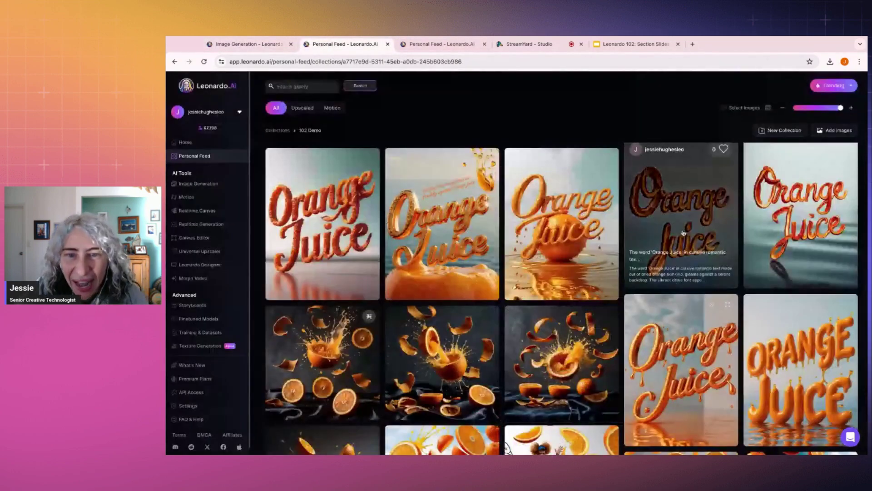
scroll(622, 314, up, 5)
scroll(622, 314, down, 6)
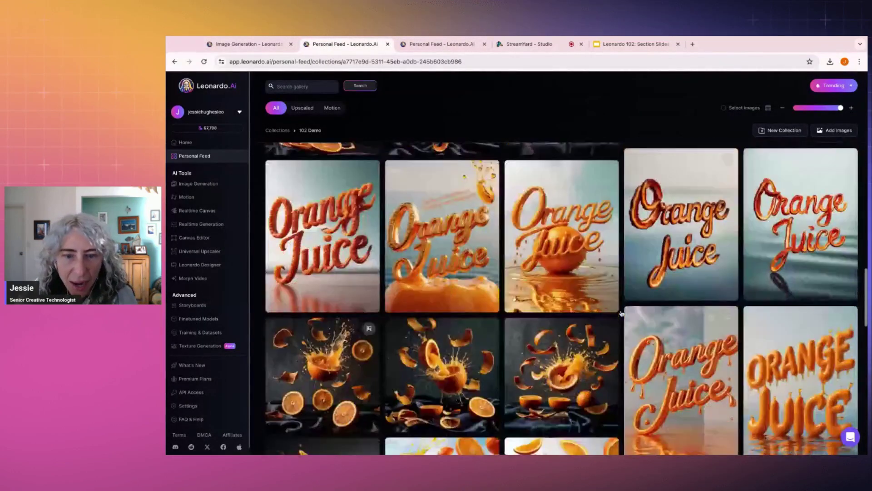
Step: Inspect the orange-splash images full size along with their prompt details
click(316, 320)
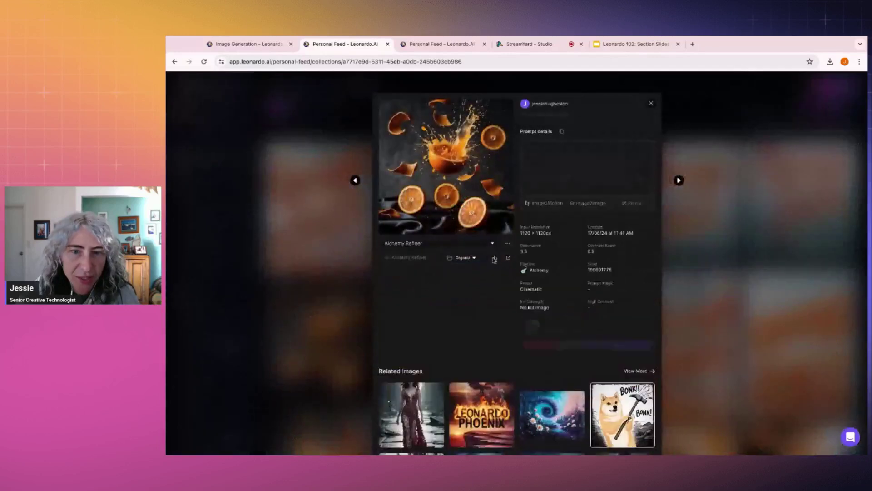
click(470, 176)
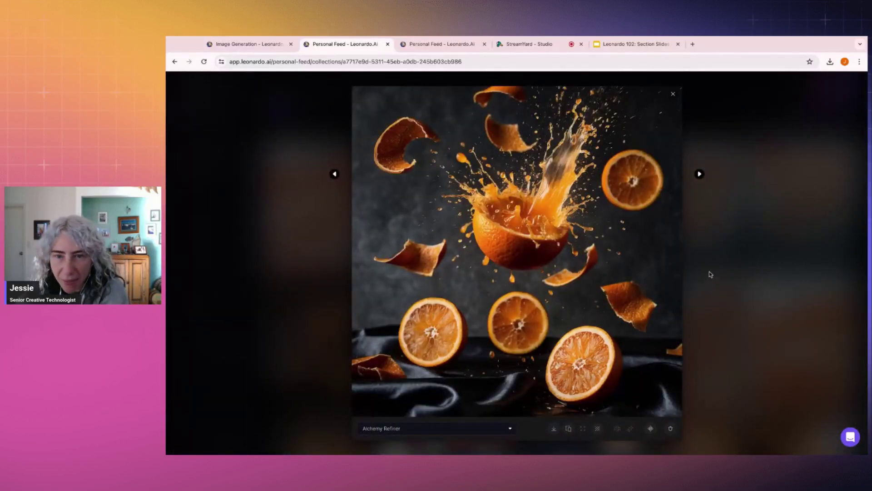
click(700, 174)
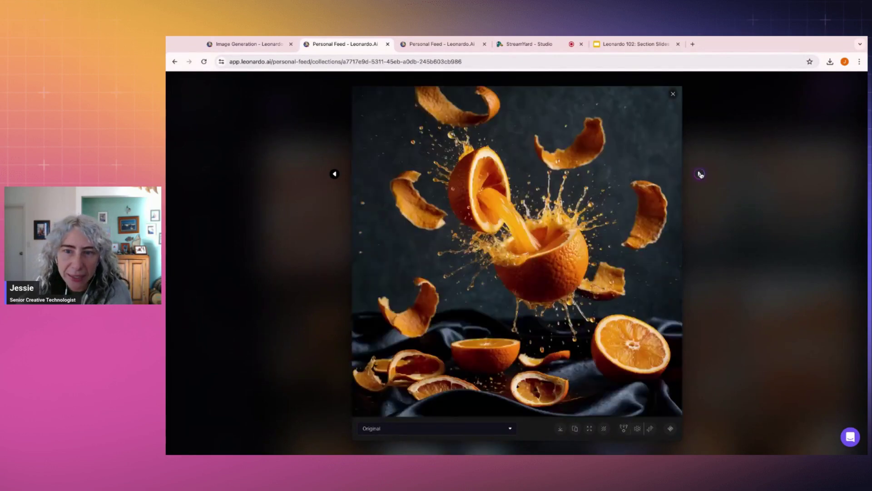
click(718, 184)
scroll(630, 143, up, 1)
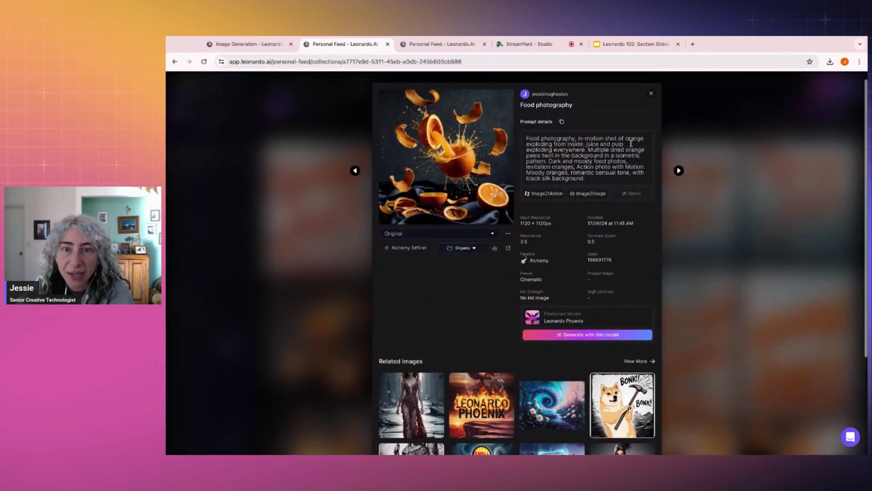
click(475, 148)
click(750, 218)
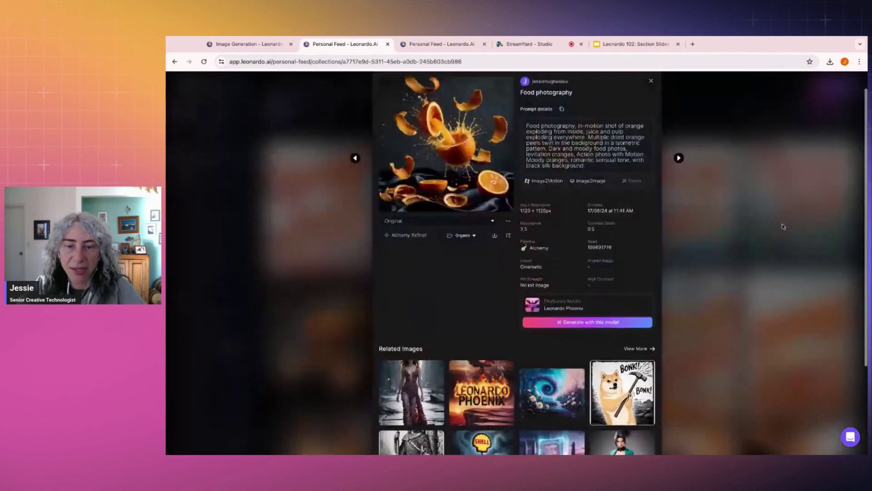
scroll(772, 223, down, 3)
click(782, 226)
scroll(782, 226, down, 10)
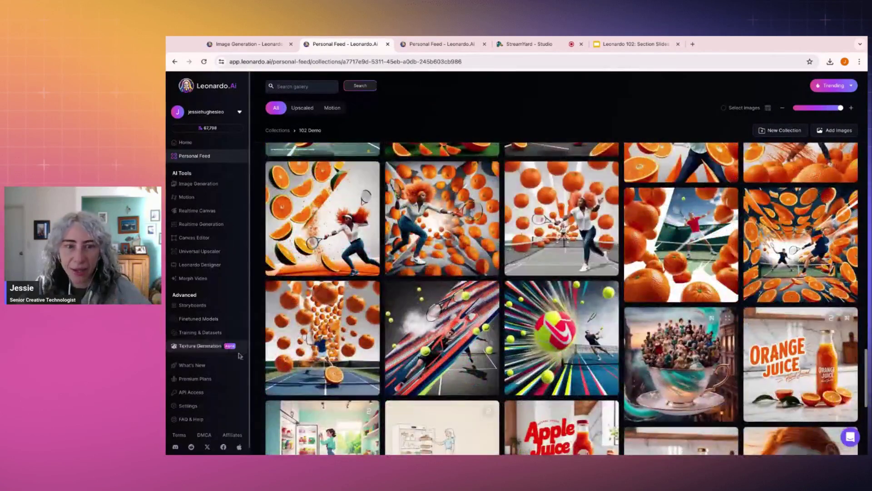
Step: Browse the orange tennis ad images and select the tennis ad prompt text
click(323, 336)
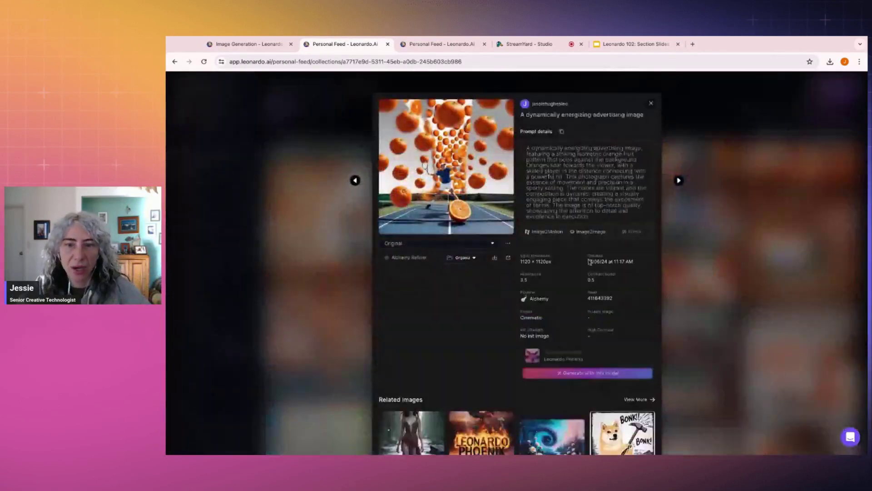
click(730, 295)
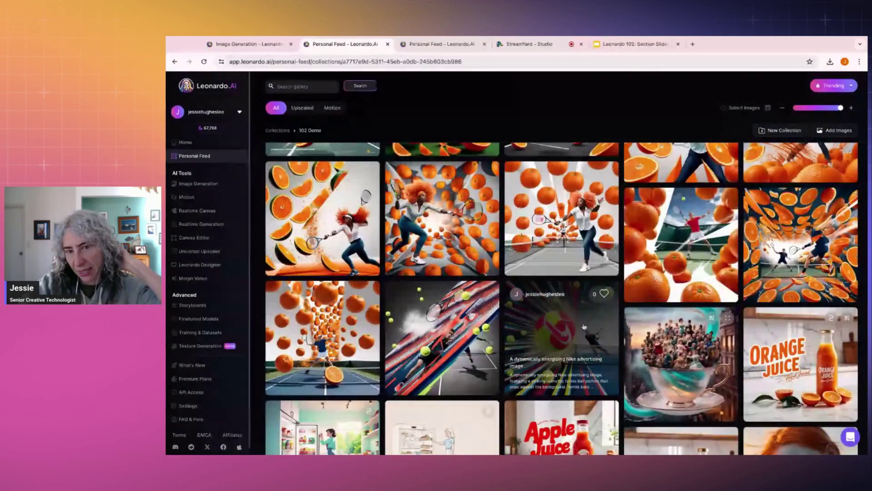
scroll(643, 340, up, 1)
scroll(642, 340, up, 1)
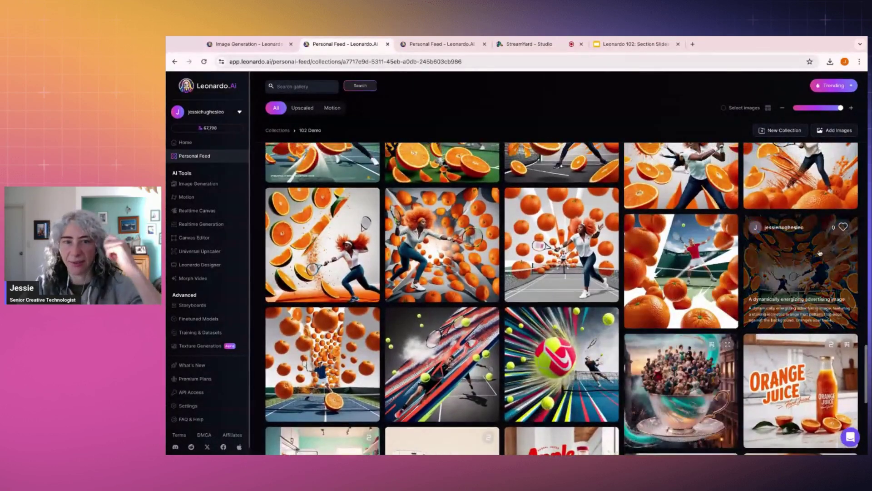
click(459, 246)
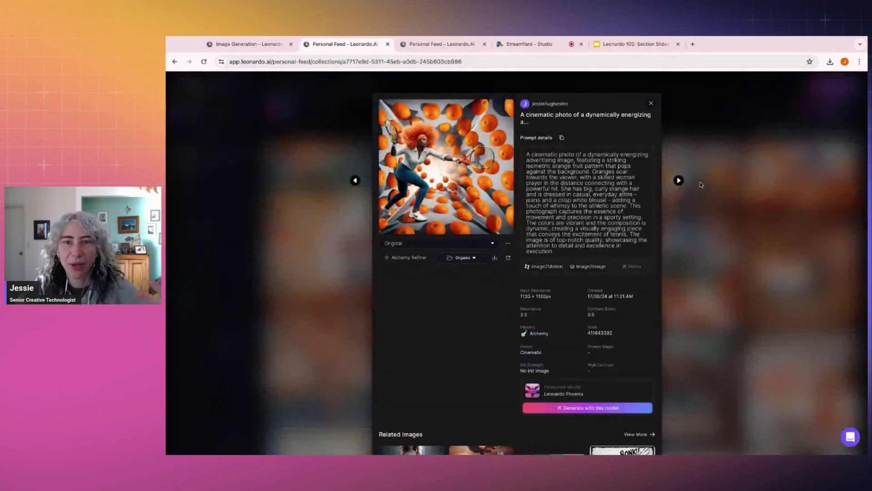
click(454, 163)
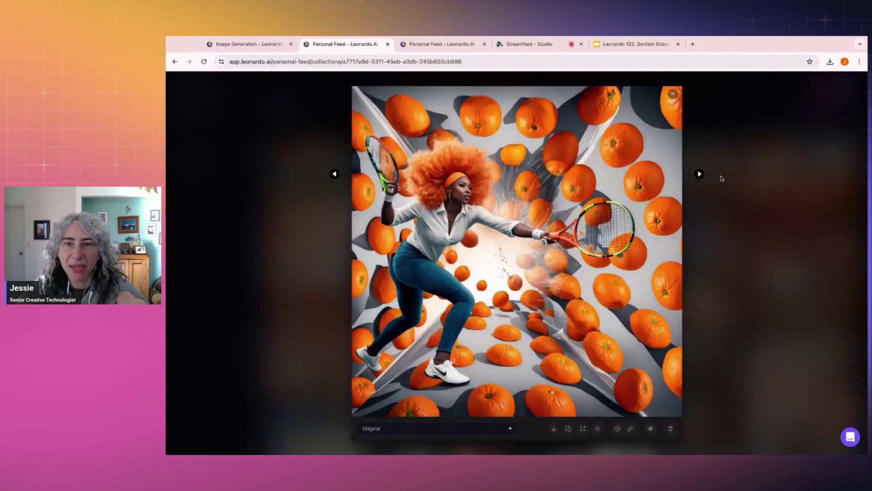
click(701, 175)
click(700, 176)
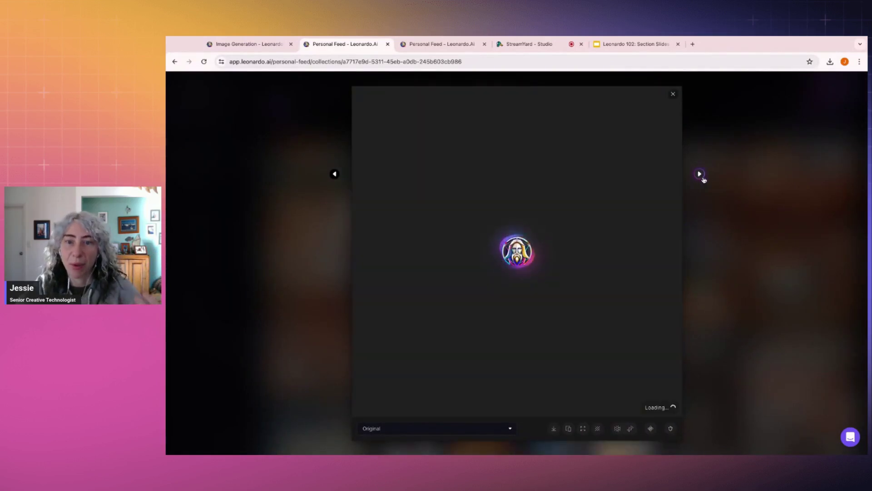
click(760, 199)
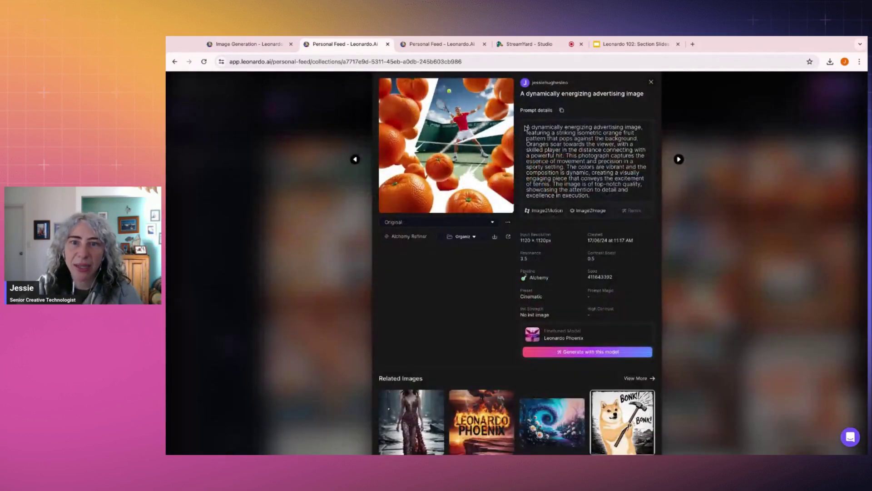
drag(526, 128, 591, 195)
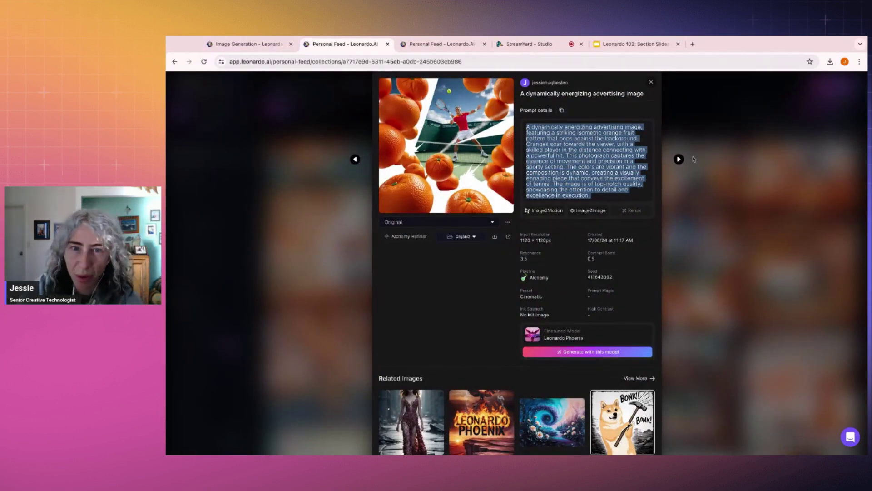
click(729, 173)
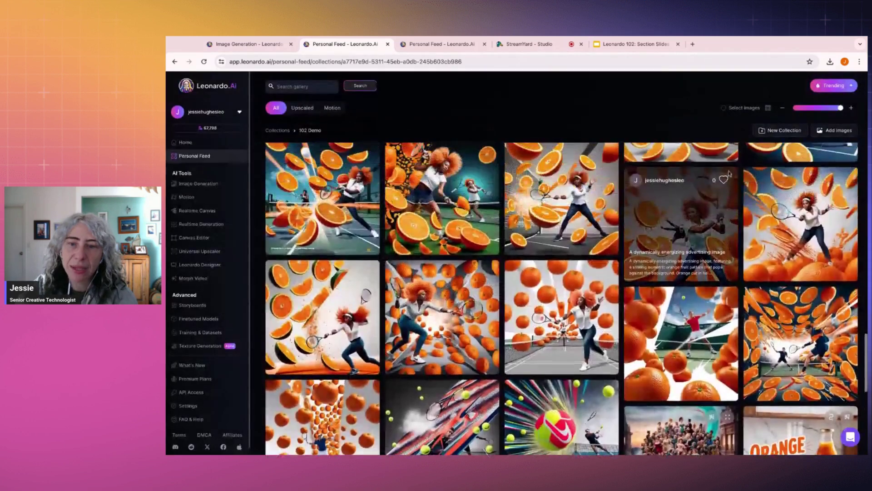
scroll(572, 235, up, 2)
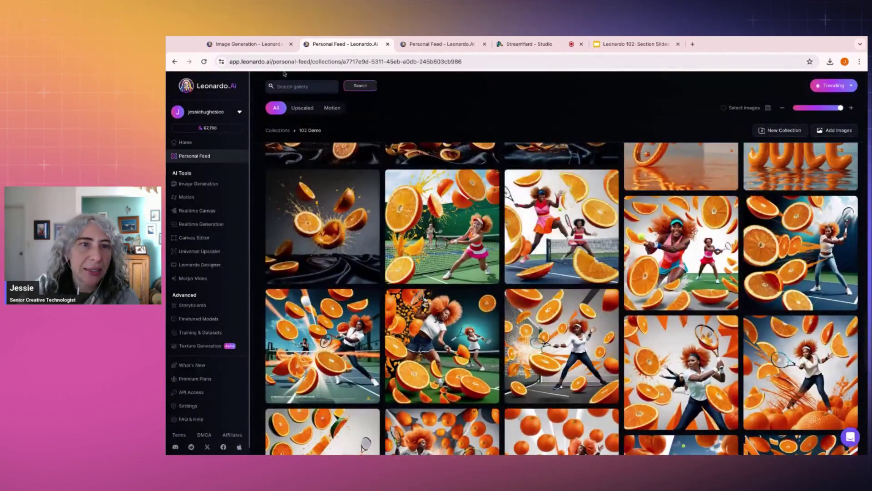
click(249, 44)
Step: Step through all four dried-rind cursive 'Orange Juice' results in the preview
scroll(511, 259, down, 2)
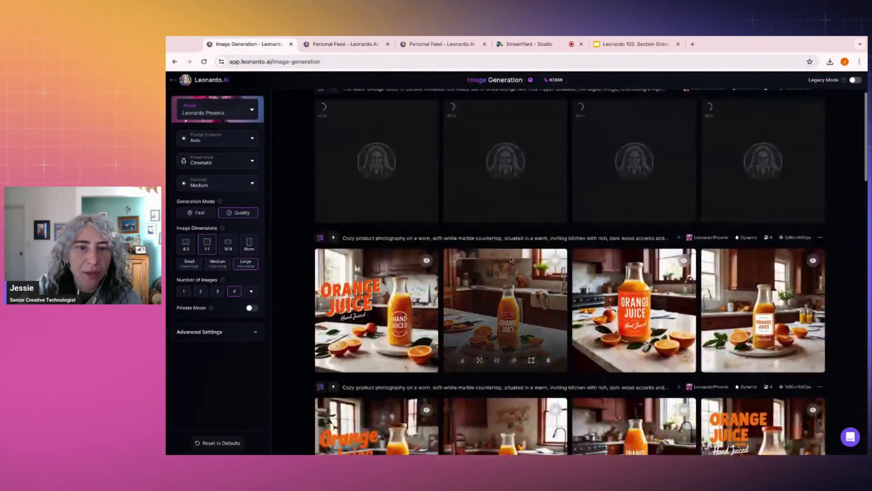
scroll(511, 259, up, 2)
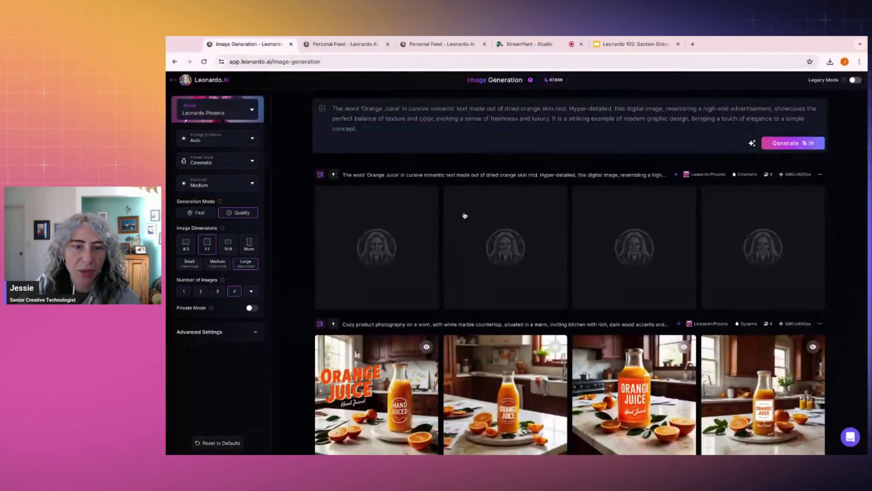
click(404, 219)
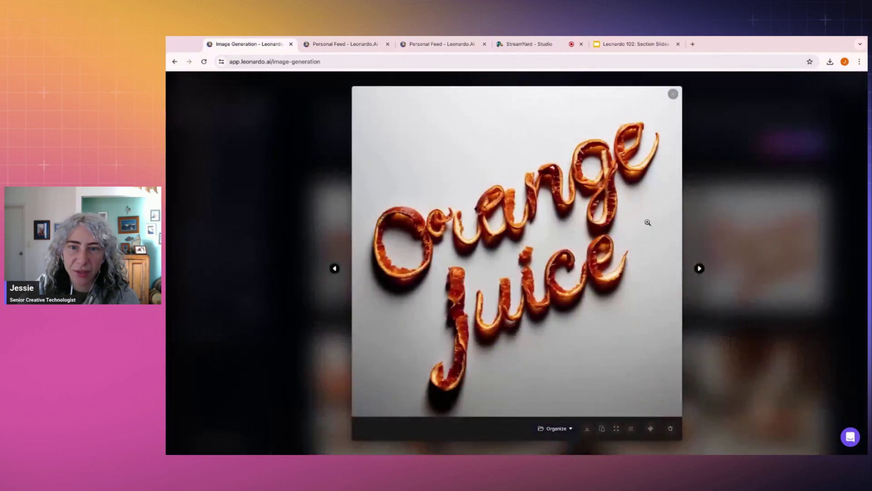
click(700, 268)
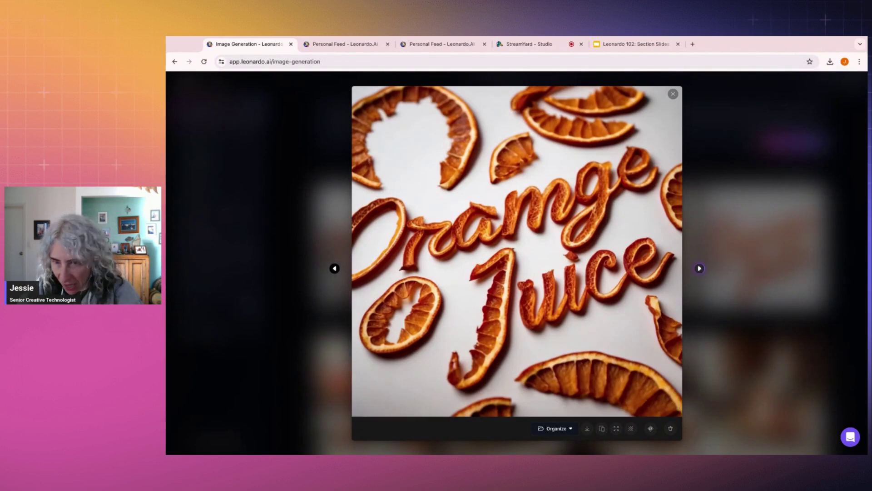
click(700, 269)
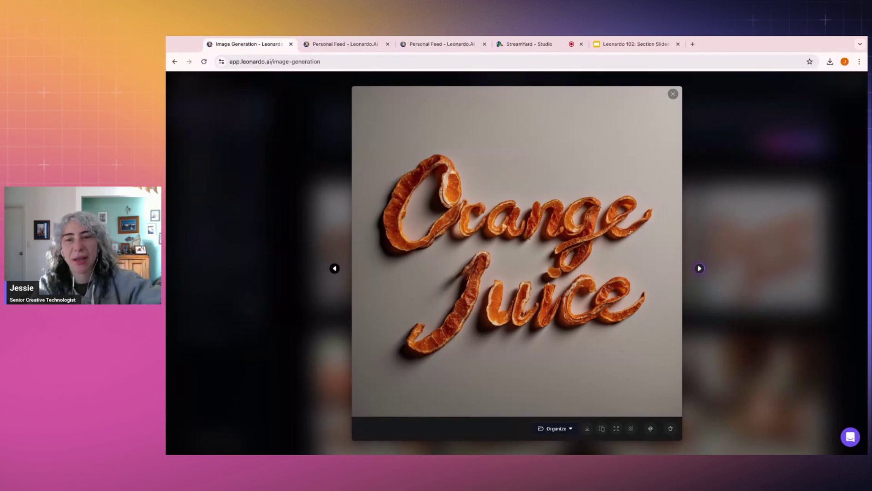
click(700, 268)
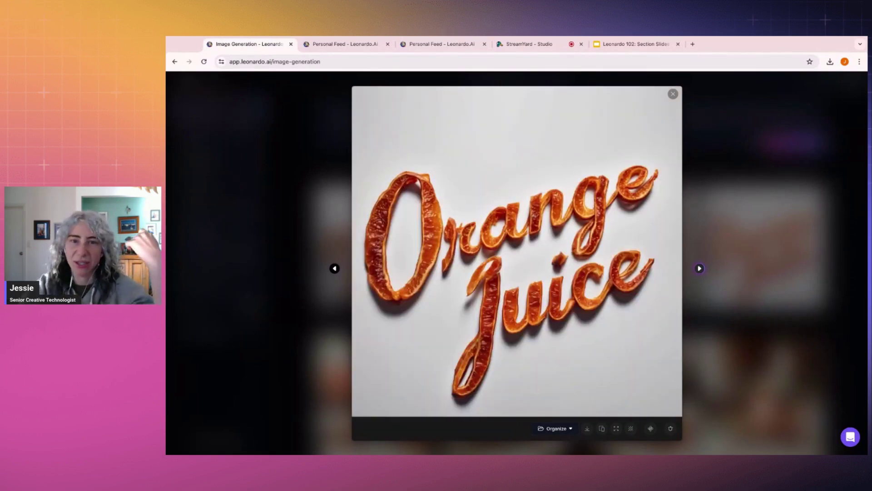
click(700, 268)
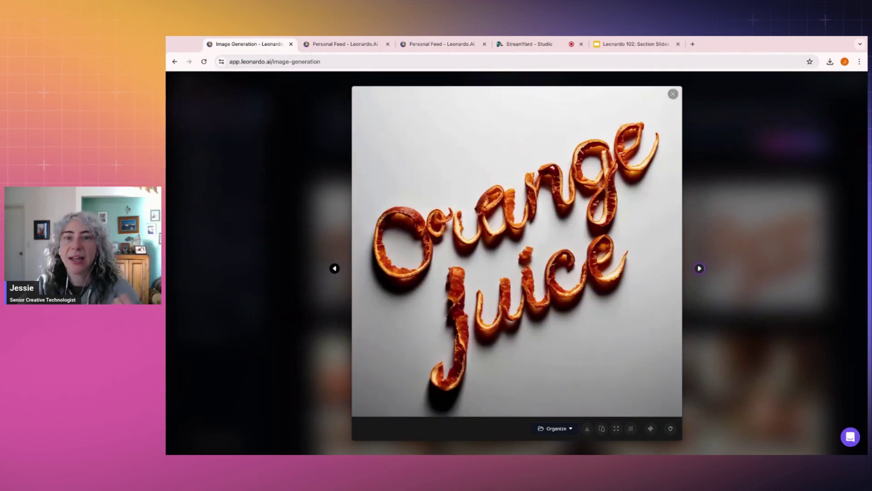
click(745, 209)
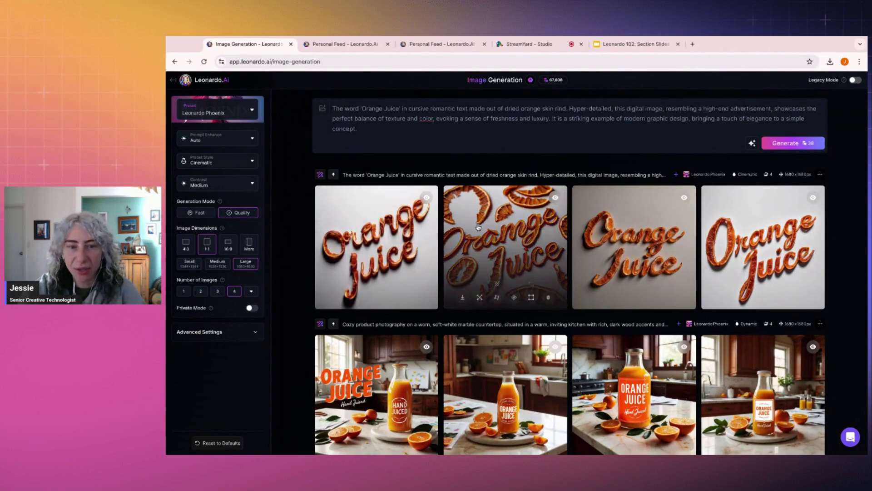
Step: Browse the 'ORANGE JUICE Hand Juiced' kitchen images in the preview
scroll(475, 199, down, 2)
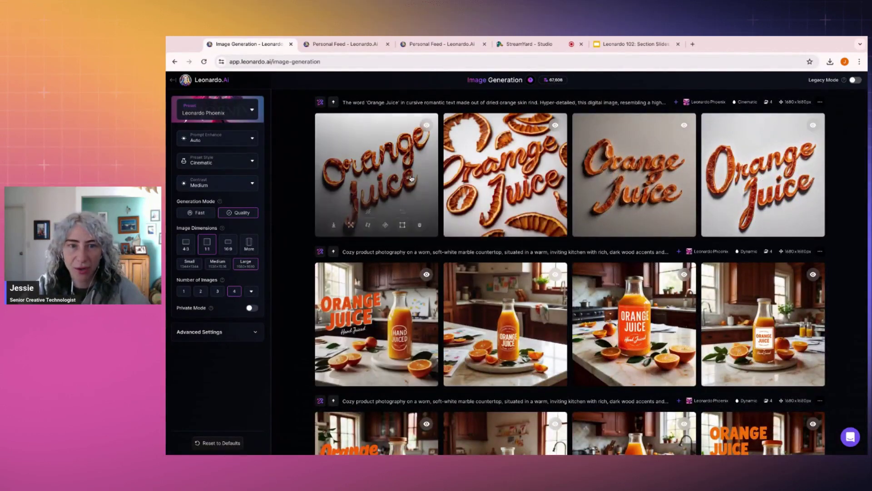
click(398, 291)
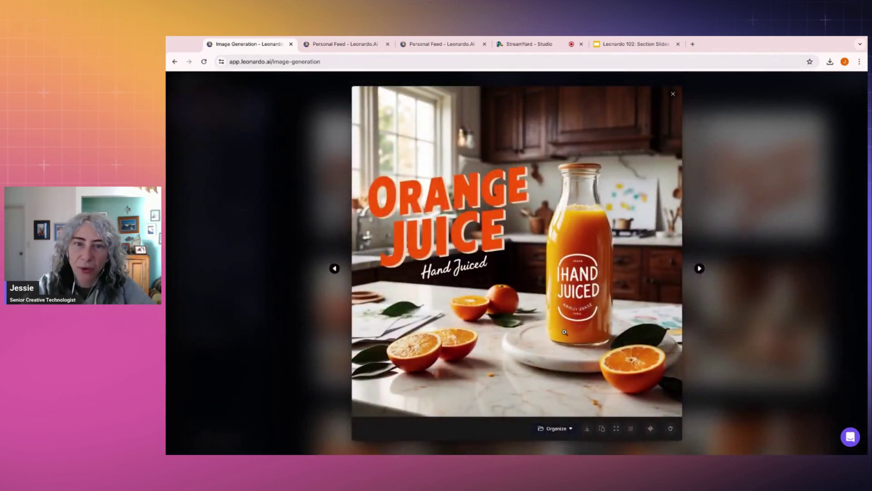
click(700, 269)
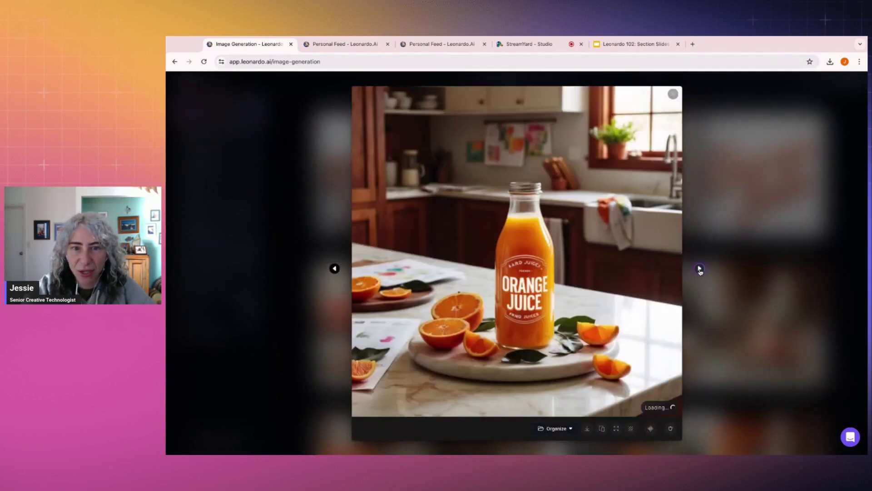
click(700, 269)
click(700, 269)
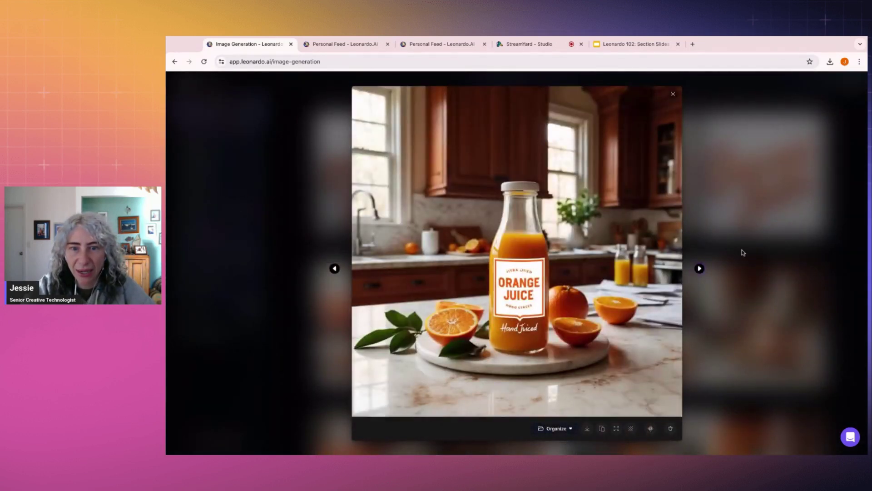
click(744, 253)
Step: Flip through the peel-lettering images, then reopen the first one full size
click(364, 232)
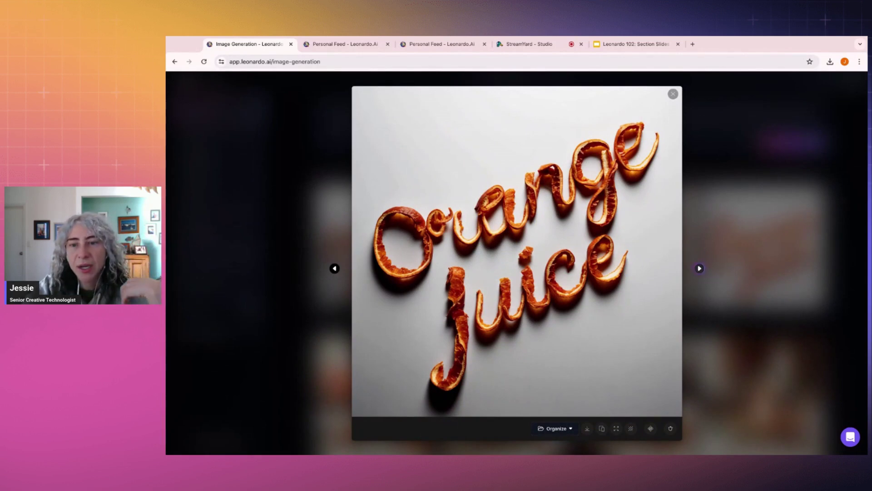
click(700, 269)
click(335, 269)
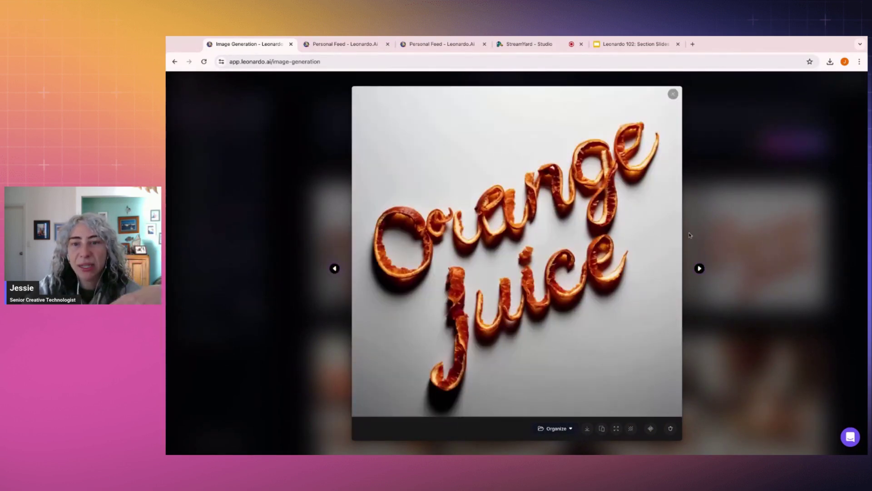
key(Escape)
scroll(675, 298, down, 12)
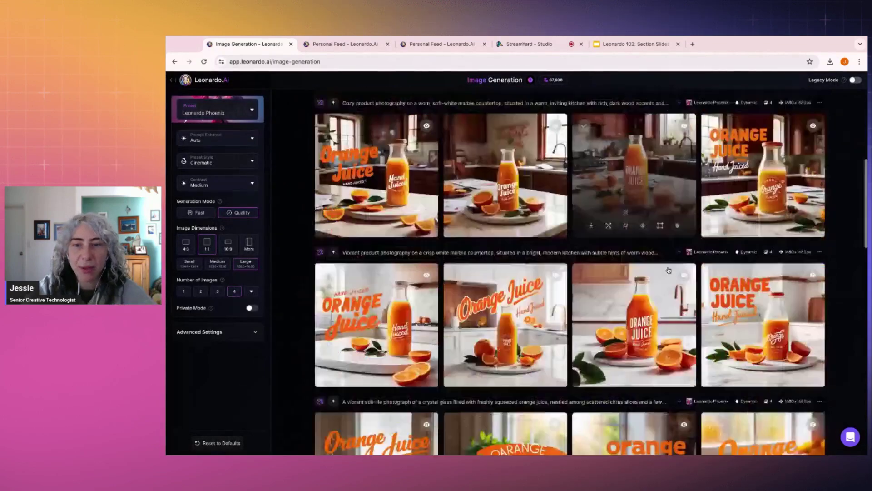
scroll(664, 270, up, 15)
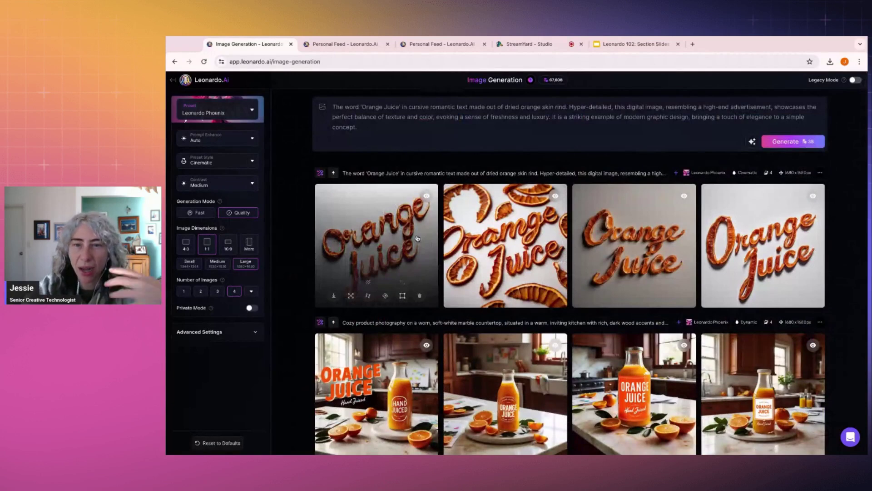
click(417, 238)
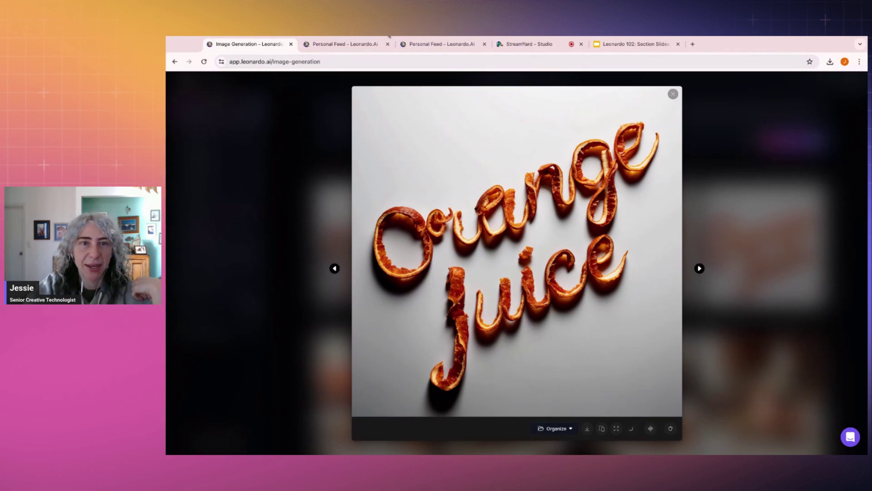
Step: Select the orange-splash image's full prompt in the collection, then return to generation
click(342, 44)
scroll(471, 238, up, 5)
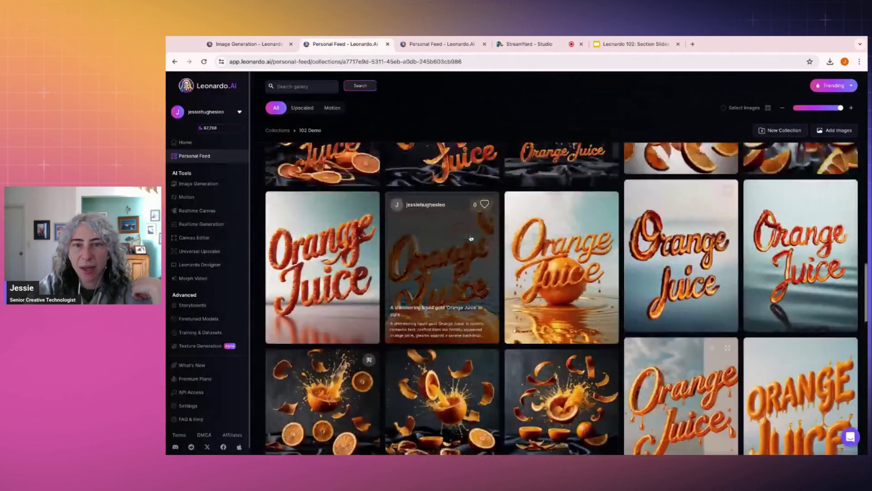
scroll(471, 239, up, 5)
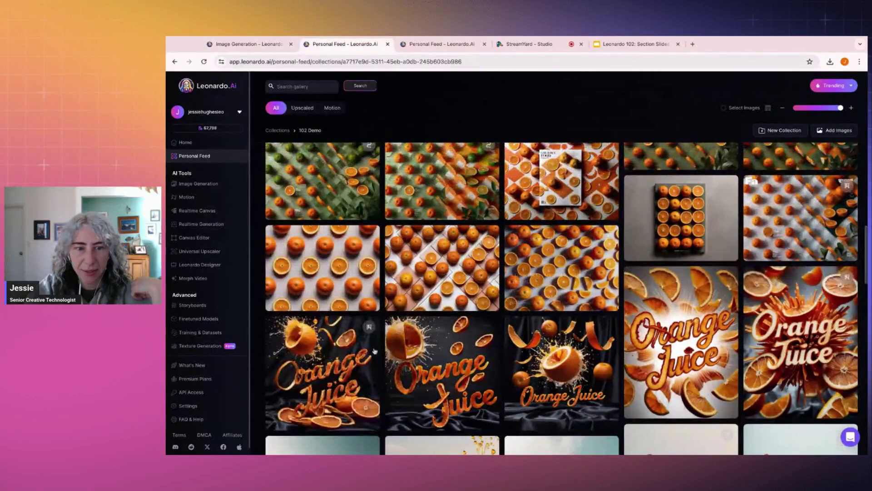
click(339, 360)
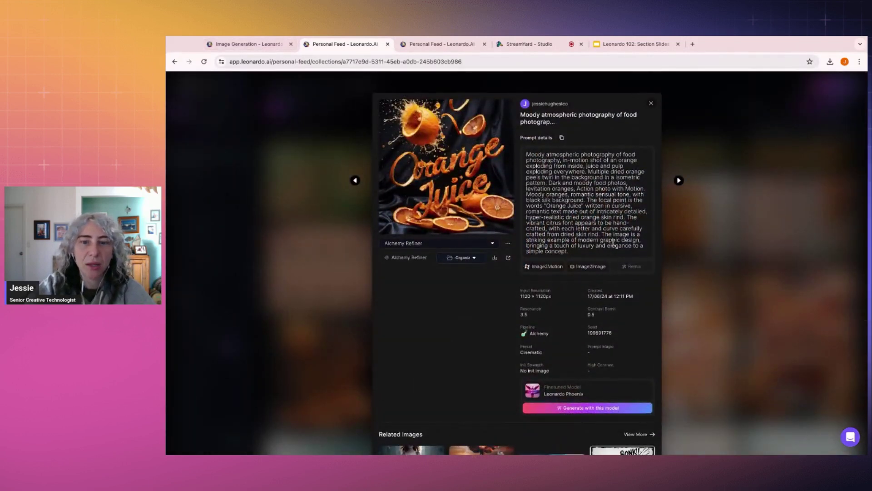
triple_click(586, 253)
key(ctrl+c)
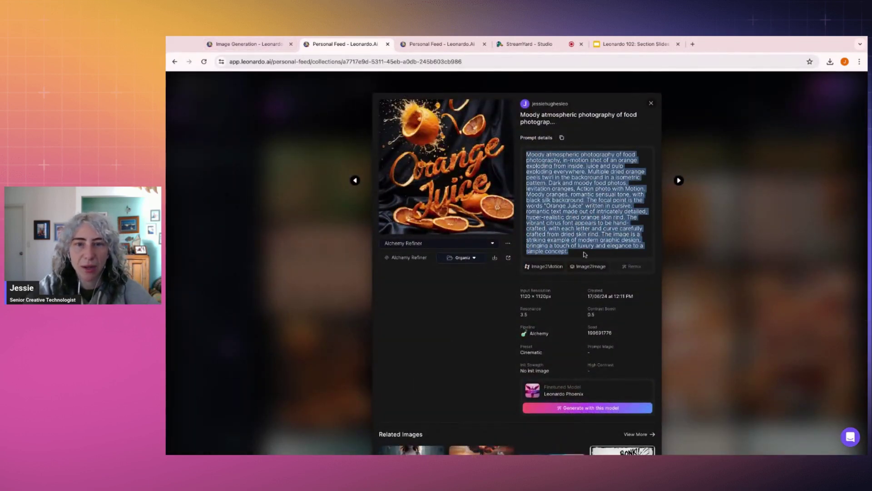
click(264, 44)
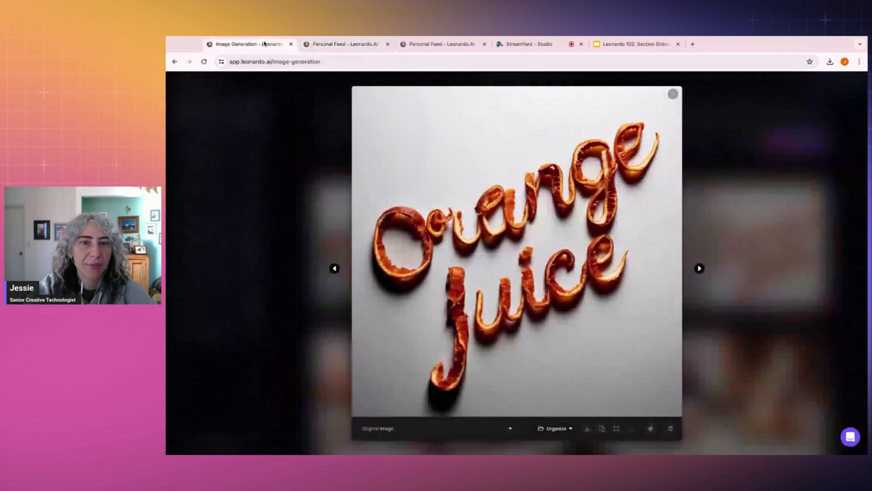
Step: Compare the original and No Background versions, then download the no-background peel-lettering image
click(467, 424)
click(428, 417)
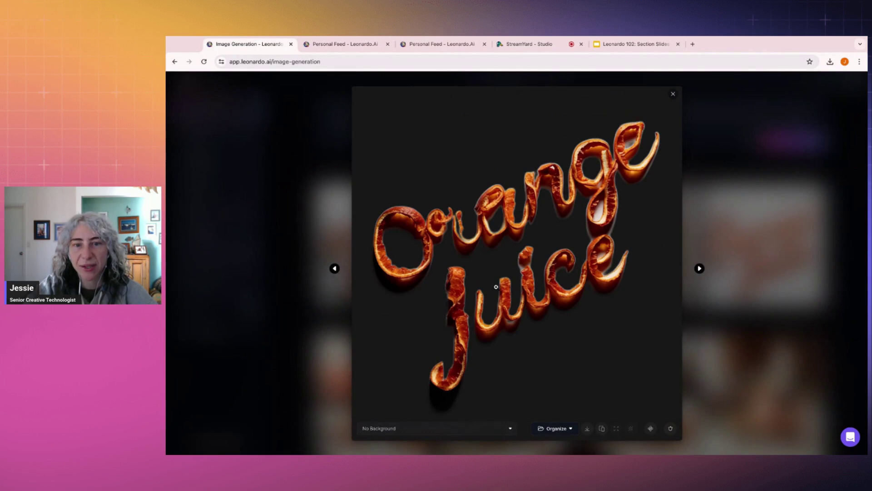
click(495, 429)
click(390, 406)
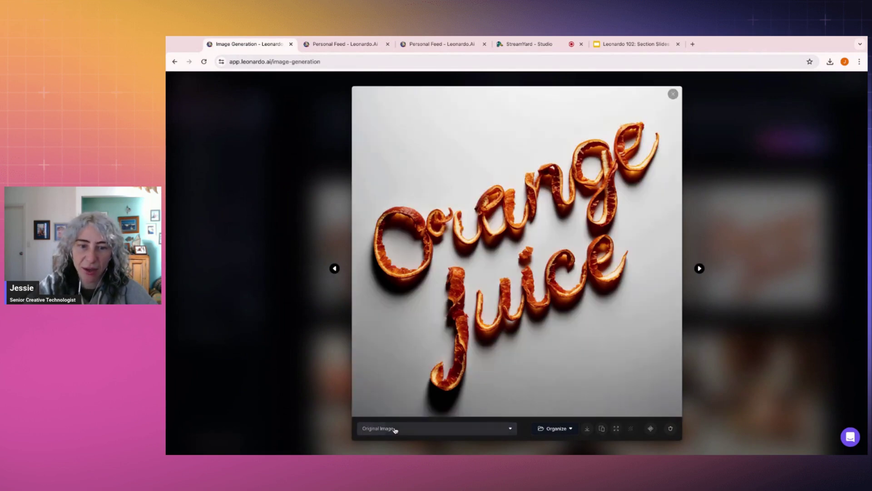
click(393, 429)
click(389, 416)
click(395, 427)
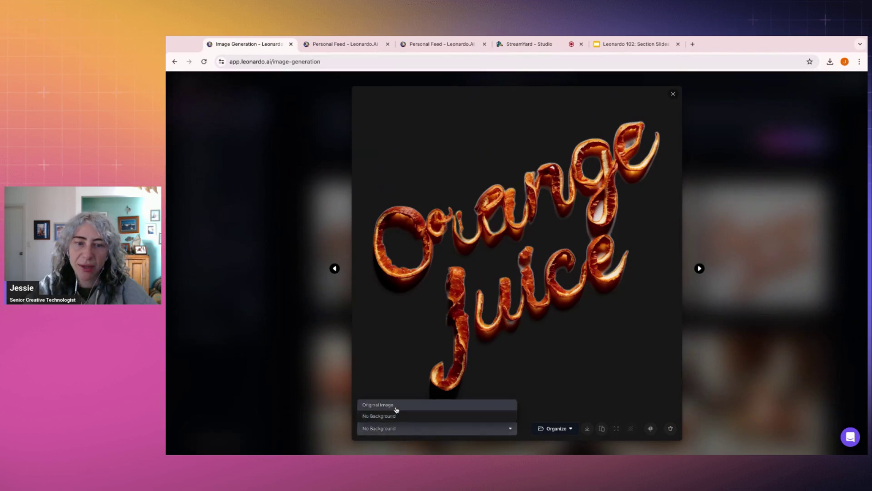
click(391, 405)
click(441, 429)
click(434, 416)
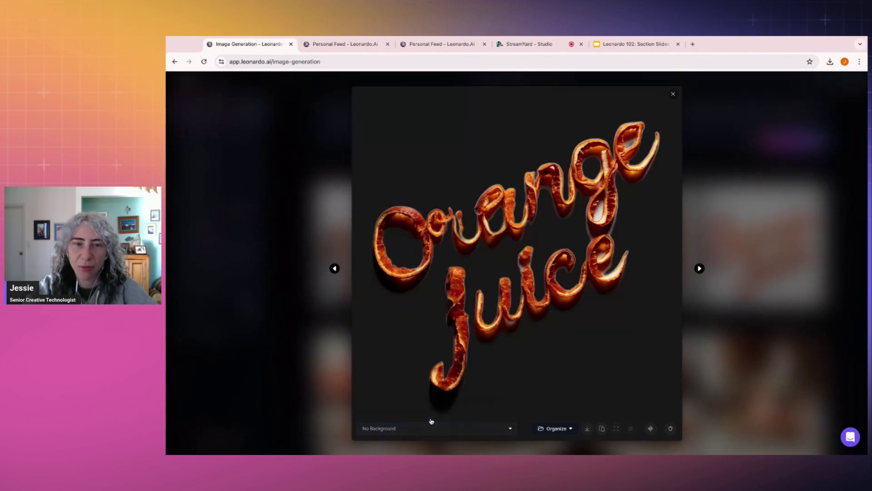
click(587, 430)
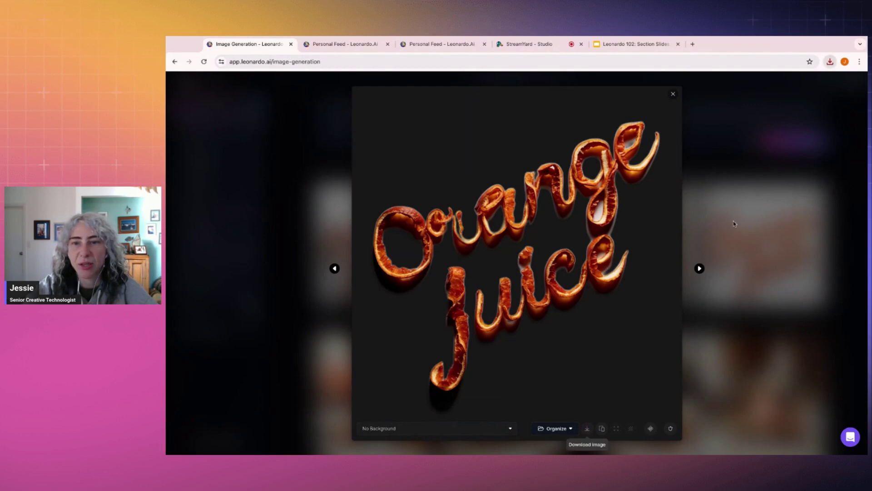
click(779, 284)
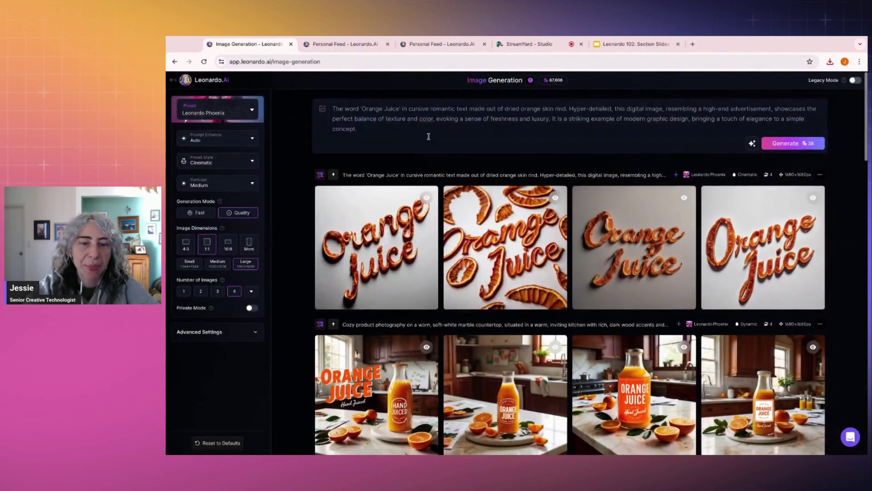
Step: Replace the prompt with the copied 'Moody atmospheric photography' orange-explosion prompt
click(384, 133)
key(ctrl+a)
key(BackSpace)
key(ctrl+v)
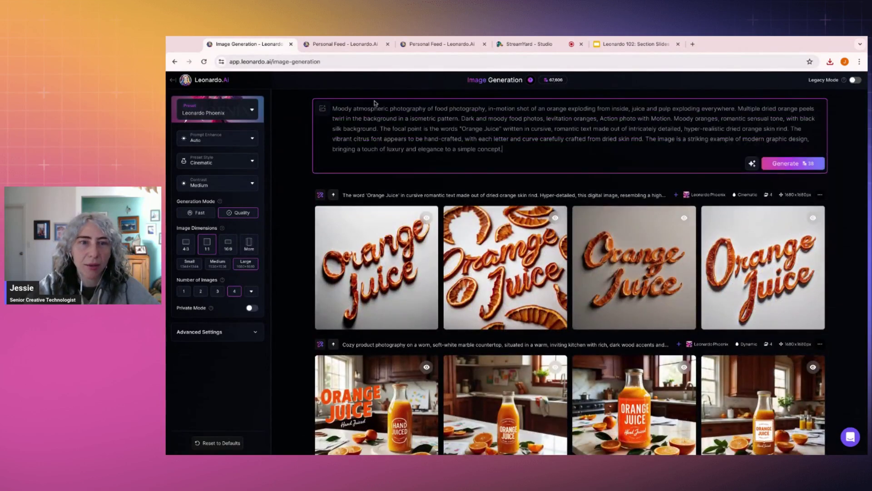
Step: Generate four images from the moody prompt and return to the Personal Feed collection
click(785, 166)
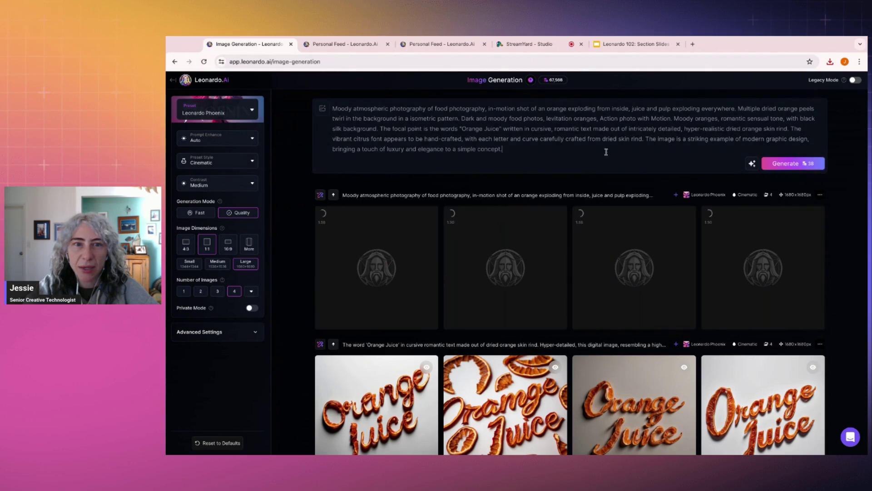
click(625, 152)
click(331, 44)
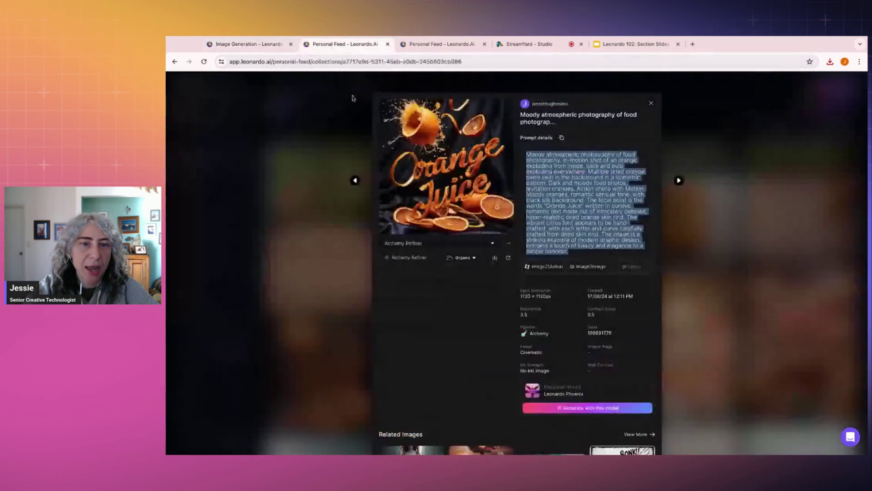
click(755, 200)
Step: Select the Food photography orange image's full prompt and return to generation
scroll(755, 200, down, 5)
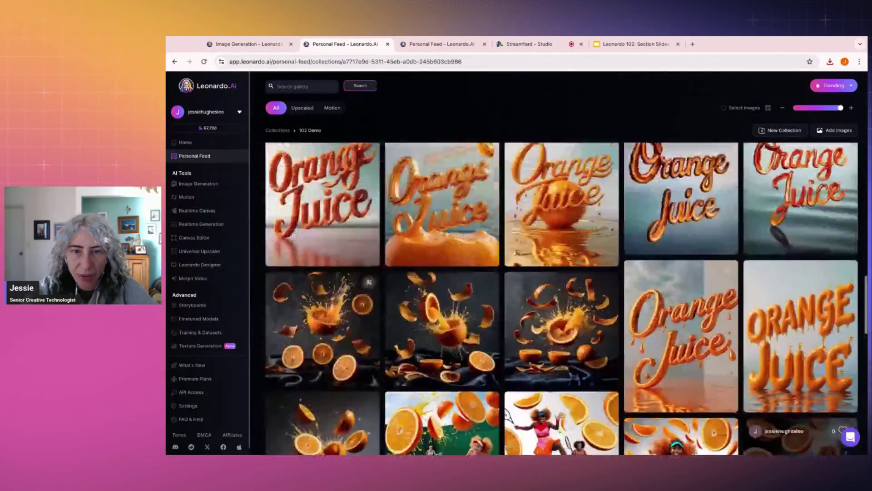
click(285, 369)
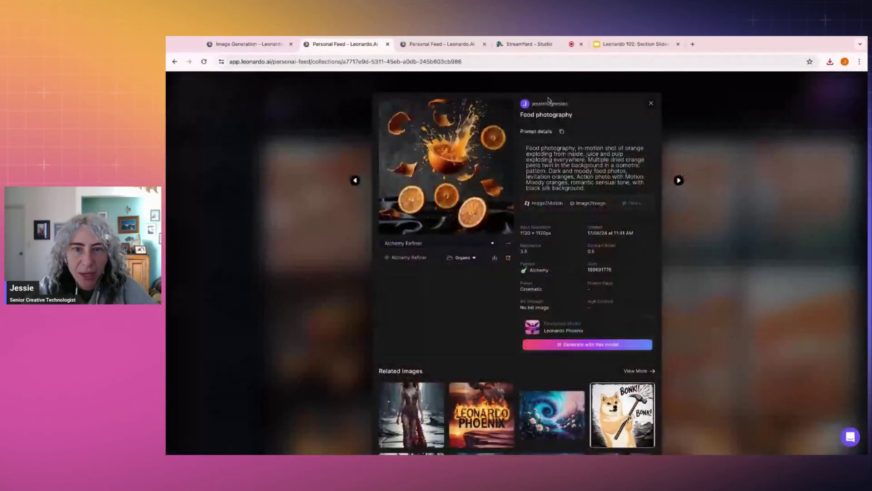
click(679, 181)
click(679, 181)
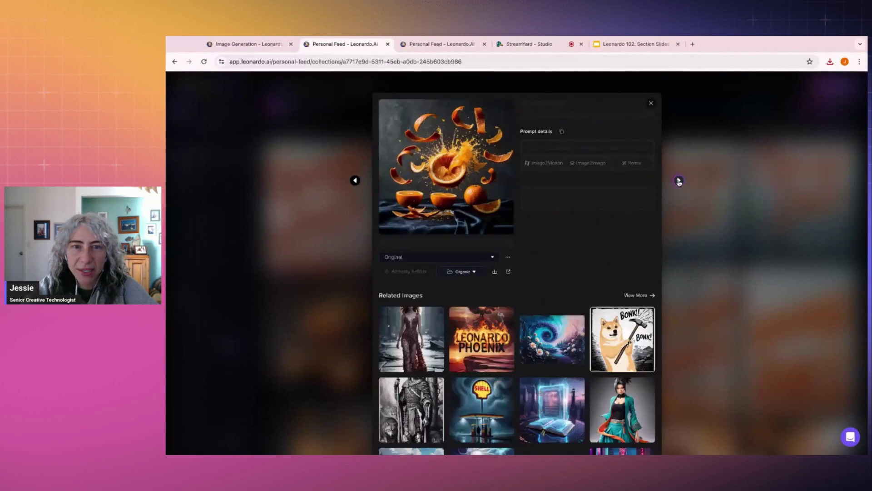
click(356, 181)
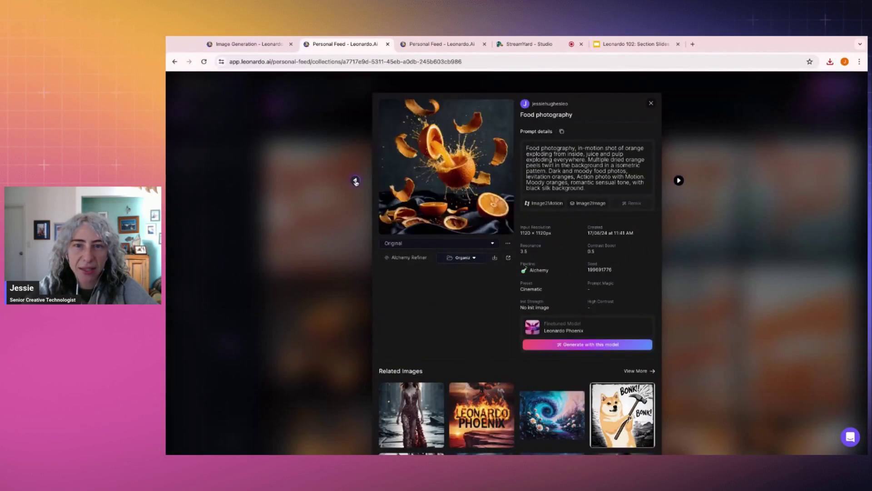
triple_click(596, 190)
click(738, 172)
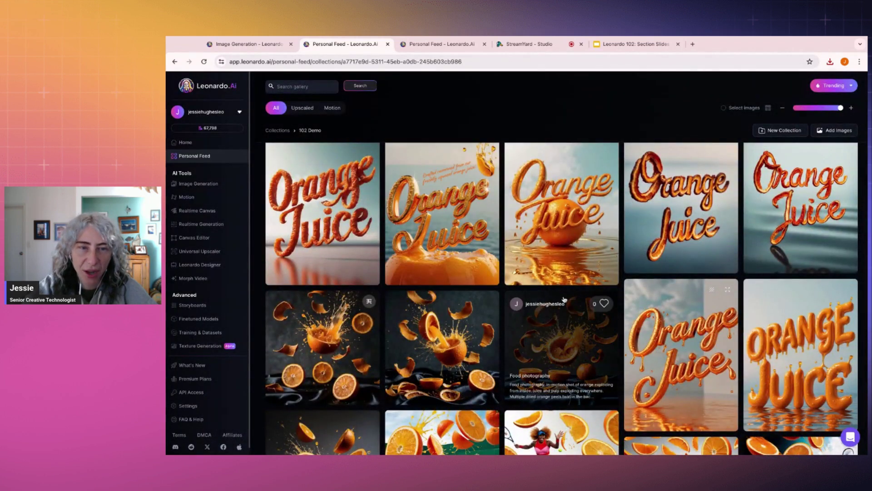
click(246, 44)
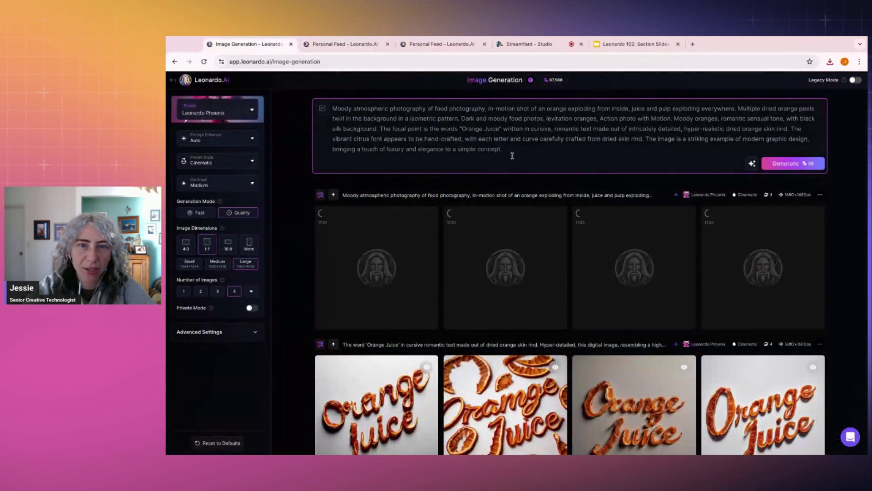
Step: Paste the Food photography prompt and generate four more images
key(ctrl+a)
text(Food photography, in-motion shot of orange exploding from inside, juice and pulp exploding everywhere. Multiple dried orange peels twirl in the background in a isometric pattern. Dark and moody food photos, levitation oranges, Action photo with Motion. Moody oranges, romantic sensual tone, with black silk background.)
click(793, 132)
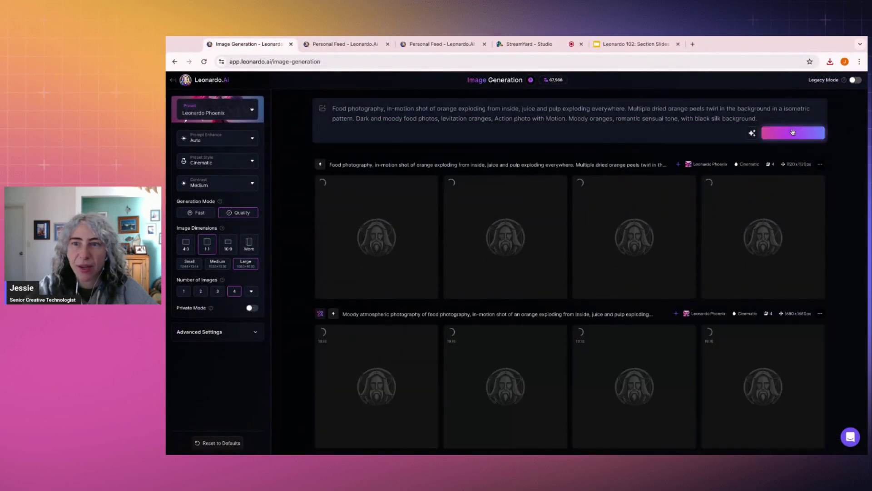
scroll(390, 136, down, 1)
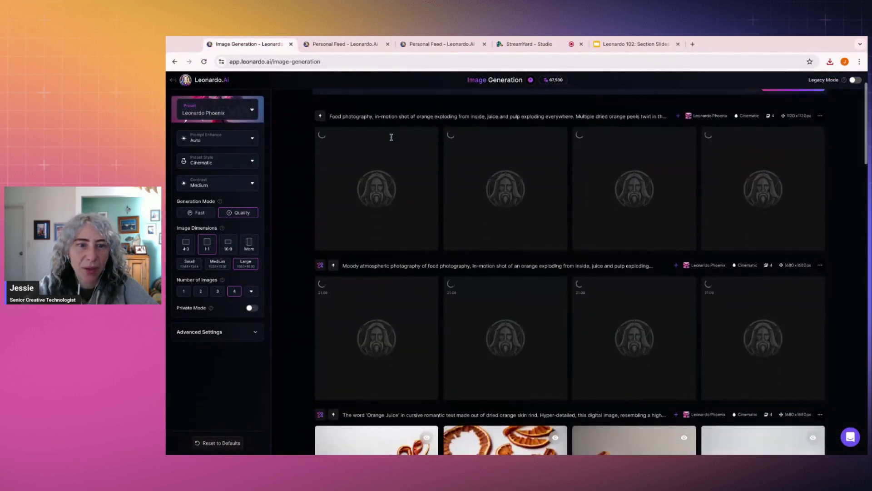
Step: View the orange-splash image full screen in the Personal Feed collection
click(343, 46)
click(354, 314)
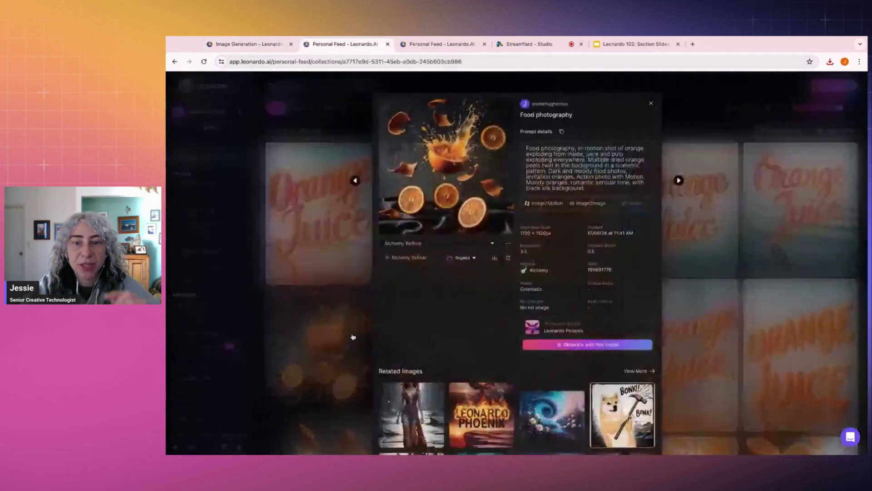
click(472, 196)
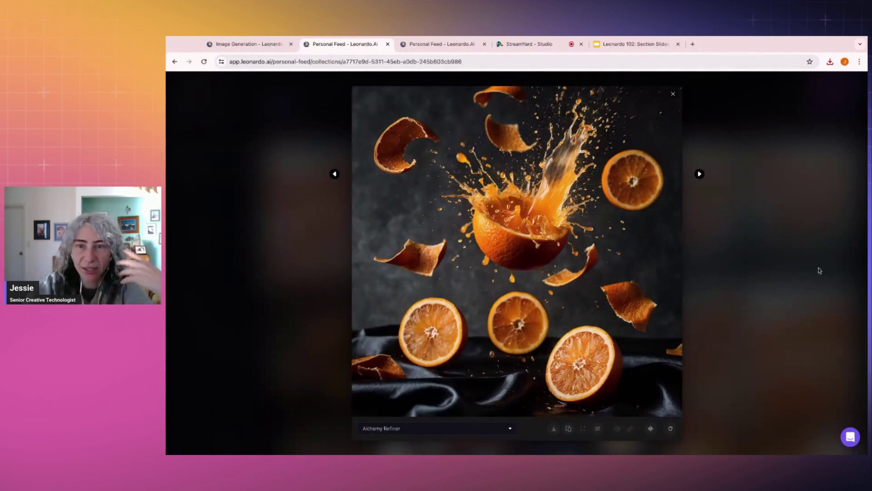
click(766, 244)
click(764, 244)
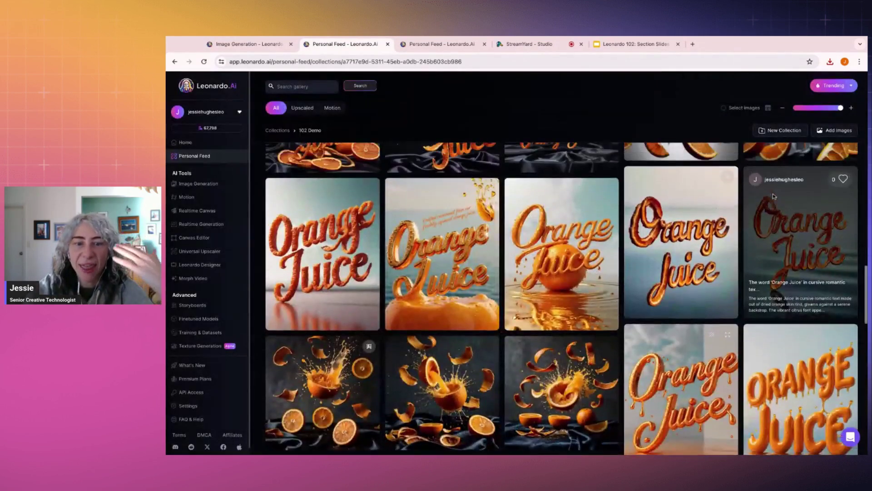
scroll(774, 196, up, 1)
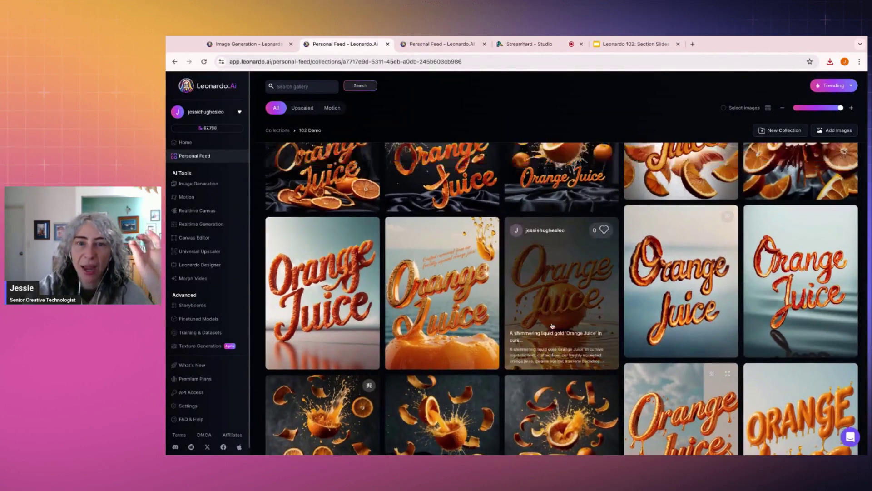
scroll(553, 325, up, 3)
scroll(554, 272, down, 4)
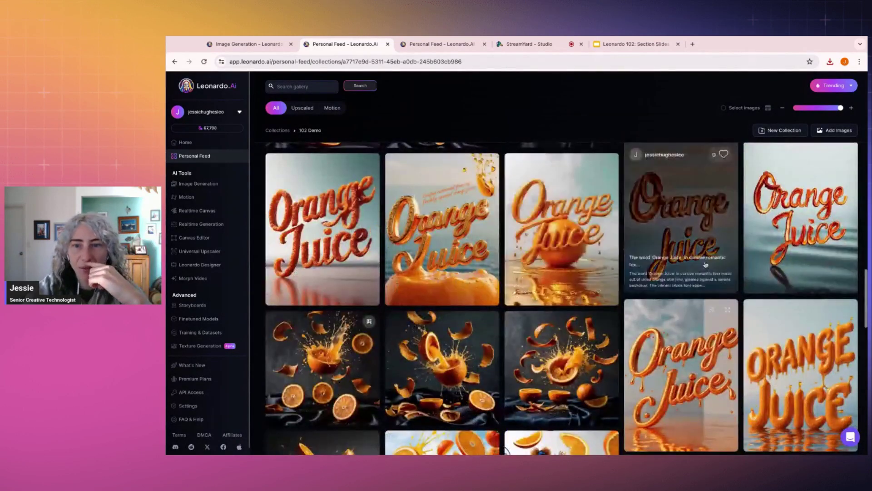
Step: Select the dried-rind Orange Juice prompt, check pending generations, and show Superside Showcase
click(699, 208)
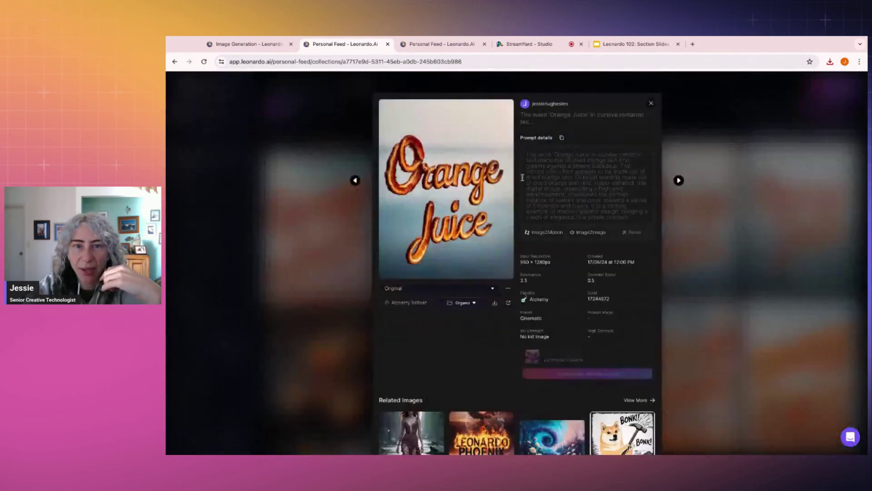
triple_click(526, 155)
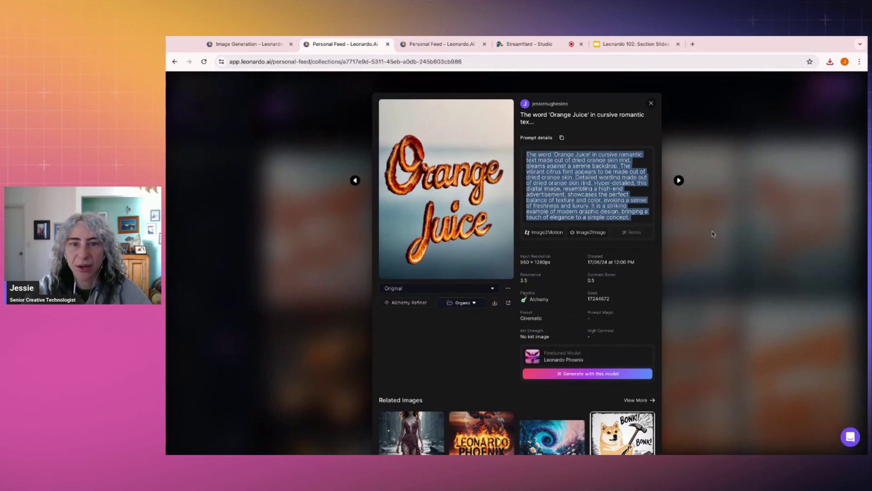
click(713, 233)
click(246, 44)
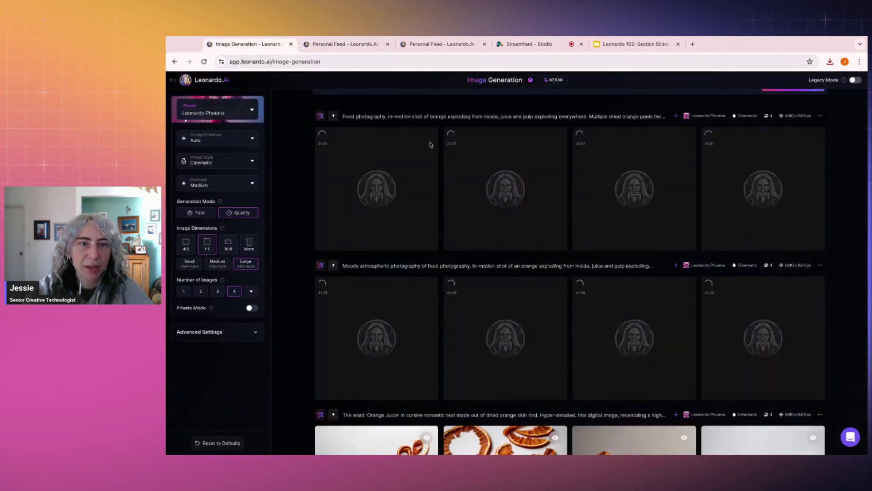
scroll(400, 224, up, 1)
scroll(399, 225, down, 3)
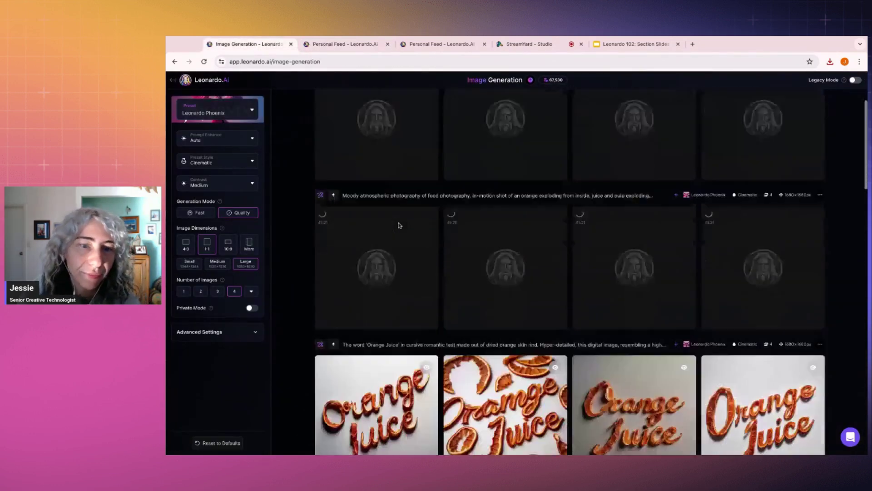
scroll(399, 225, down, 2)
scroll(399, 225, up, 4)
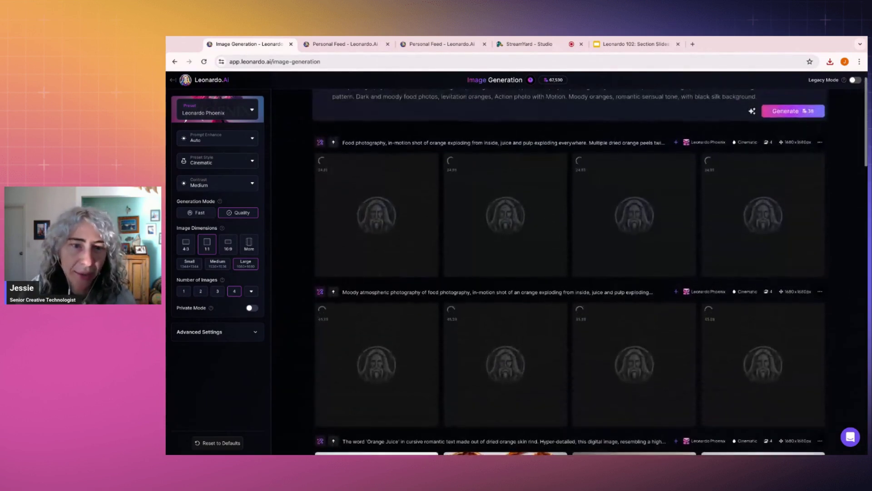
click(457, 44)
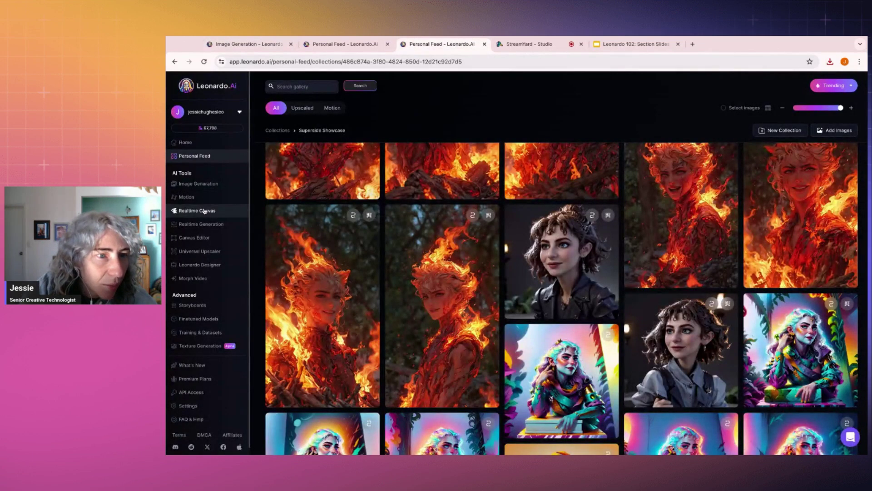
Step: Open Realtime Canvas and reset it to a blank canvas
click(205, 211)
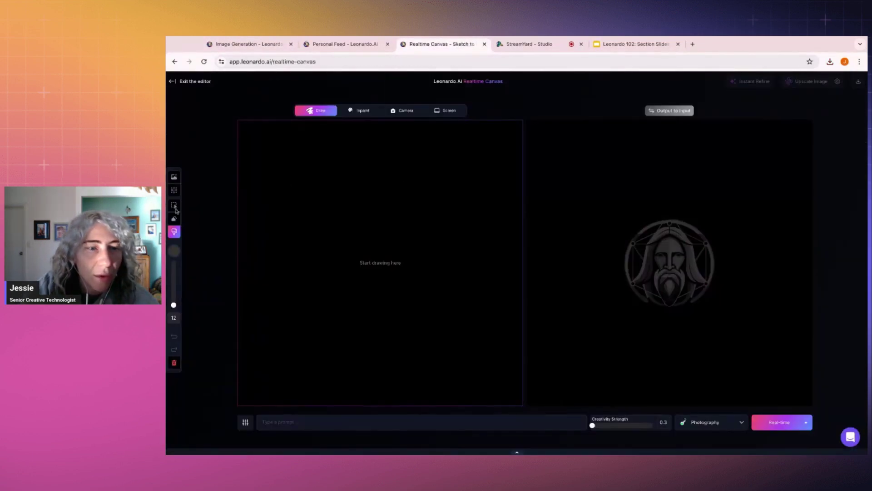
click(174, 362)
click(280, 363)
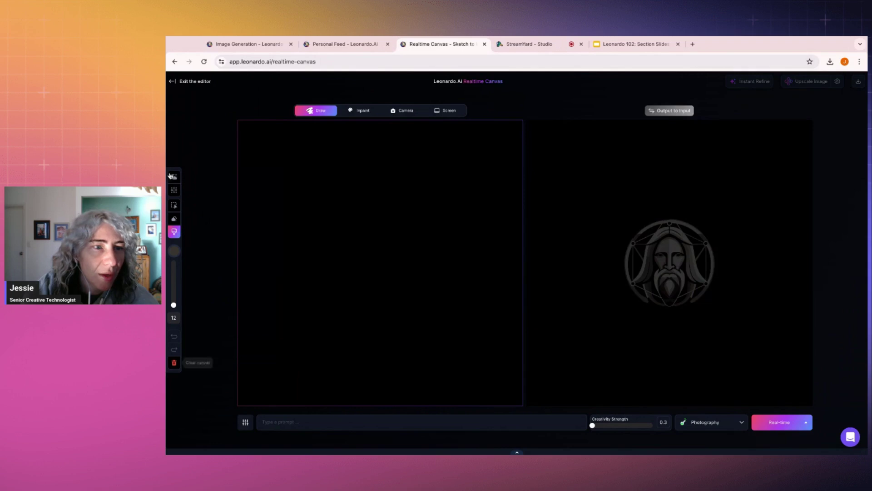
Step: Add the photo of the woman reading beside orange juice to the canvas
click(174, 176)
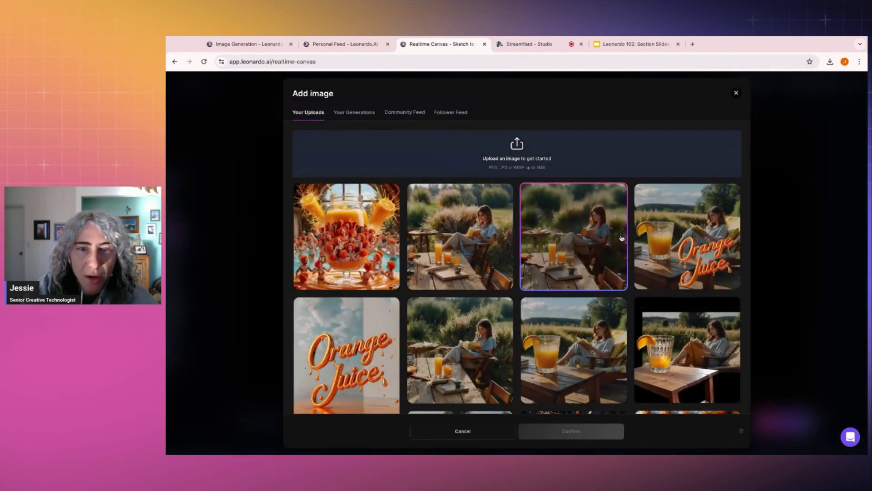
click(477, 233)
click(595, 431)
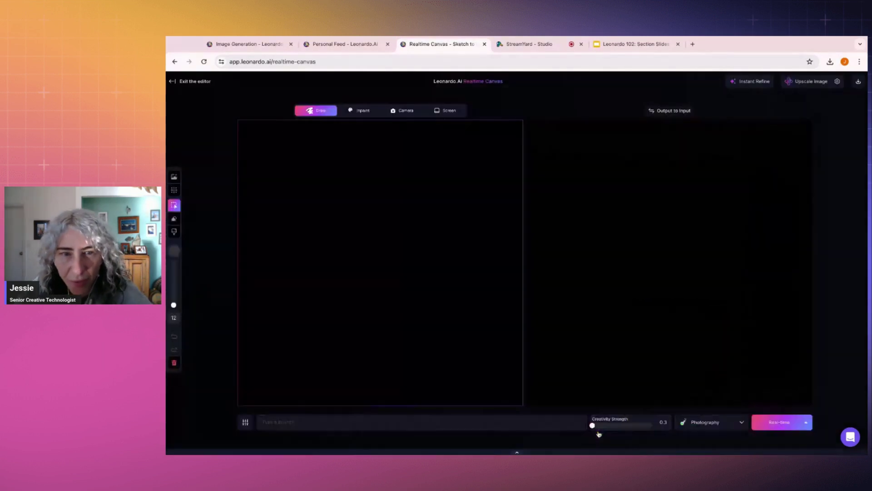
Step: Try the frame generation mode, go back to selecting, and reopen the image picker
click(174, 191)
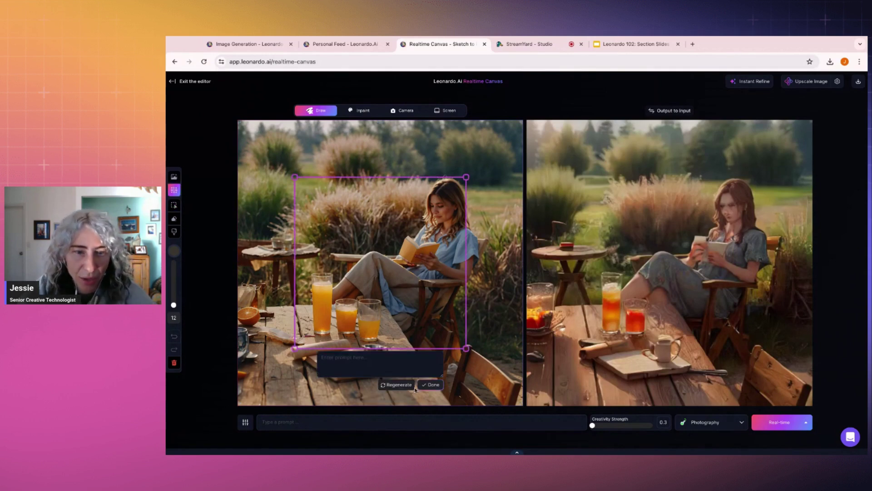
click(433, 384)
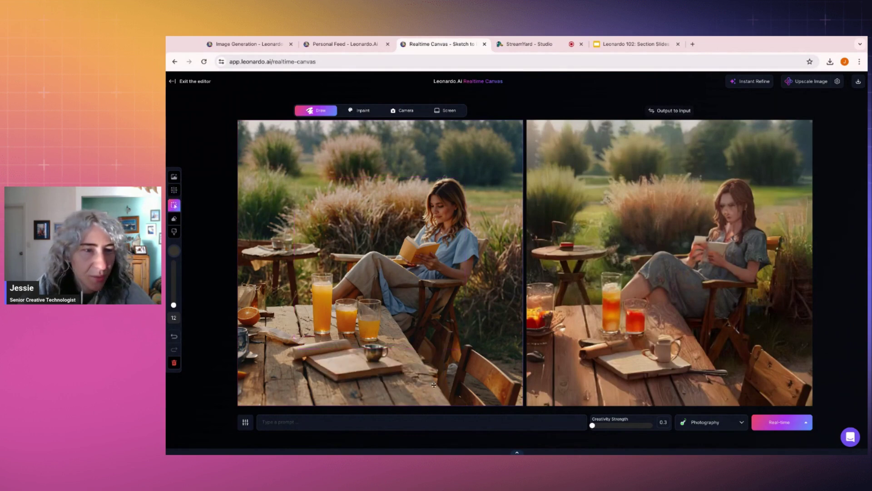
click(175, 178)
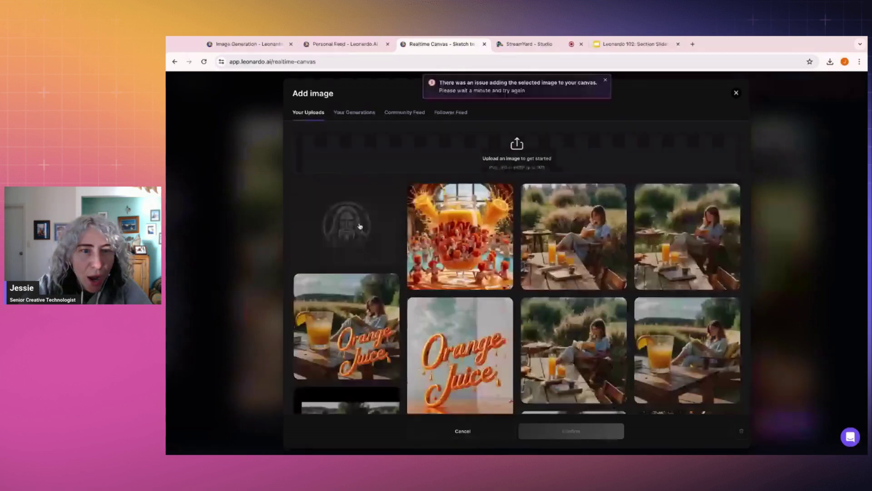
Step: Add the transparent Orange Juice lettering and size it over the upper left of the scene
click(372, 256)
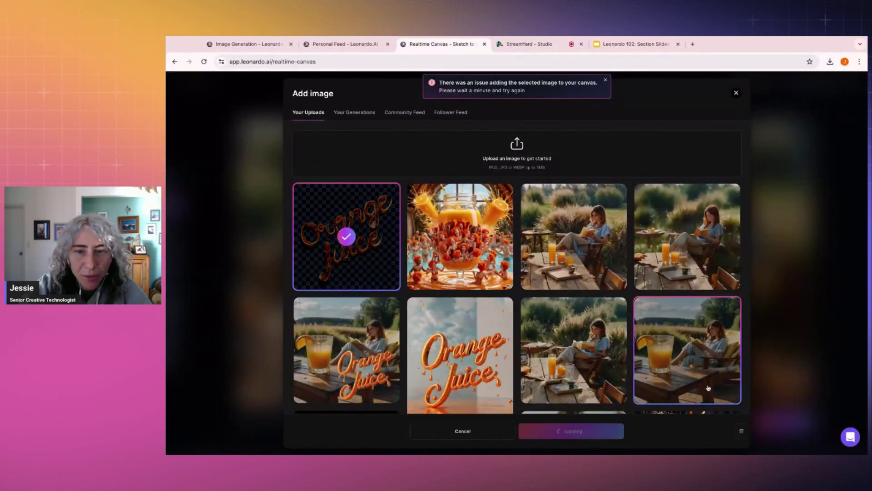
click(571, 431)
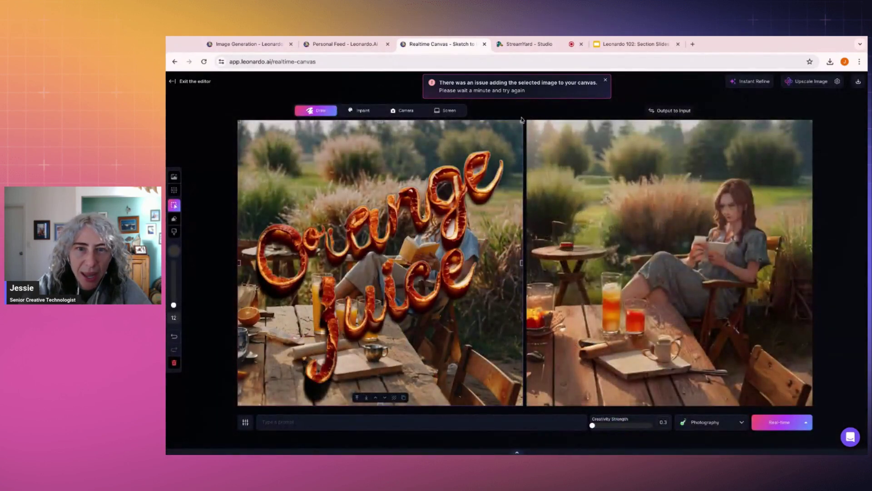
drag(522, 120, 373, 268)
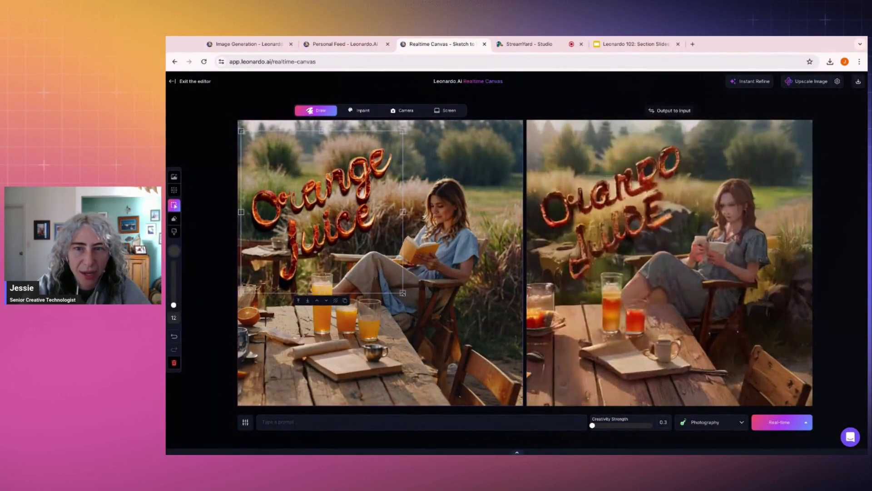
drag(403, 294, 392, 282)
drag(352, 196, 365, 198)
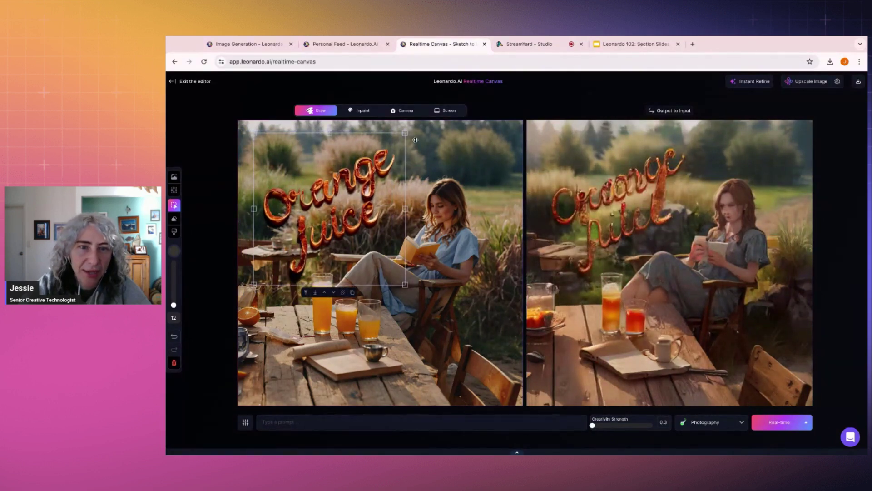
drag(405, 133, 413, 125)
drag(370, 191, 362, 199)
Step: Shrink the lettering slightly, apply Instant Refine, and return to the 102 Demo feed
click(512, 137)
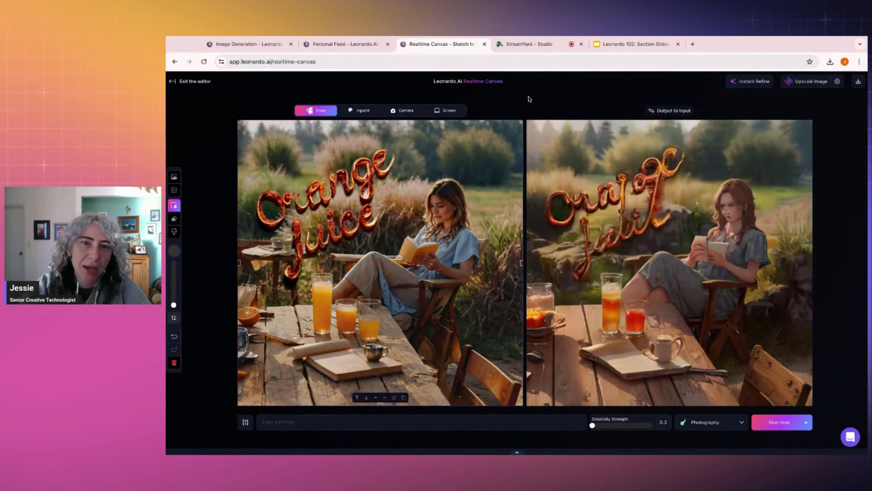
click(353, 187)
drag(406, 132, 403, 144)
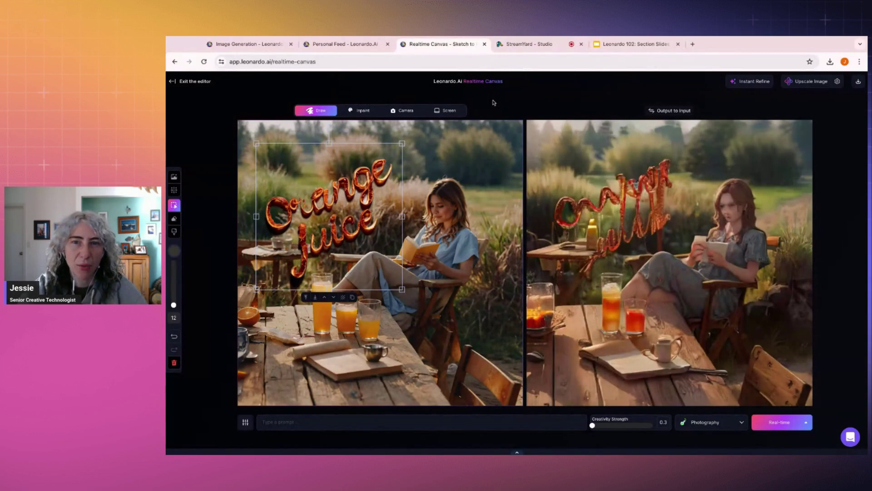
click(752, 81)
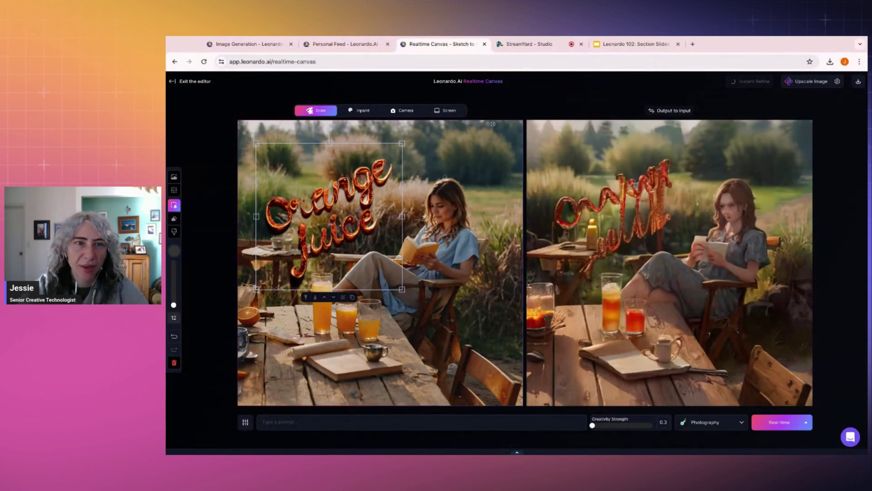
click(344, 44)
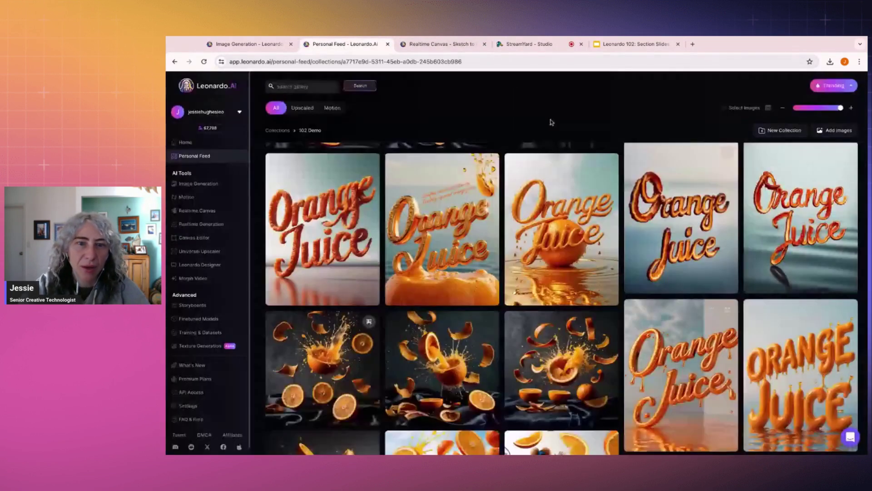
Step: Review the exploding-orange Orange Juice generations full size in the lightbox
click(250, 45)
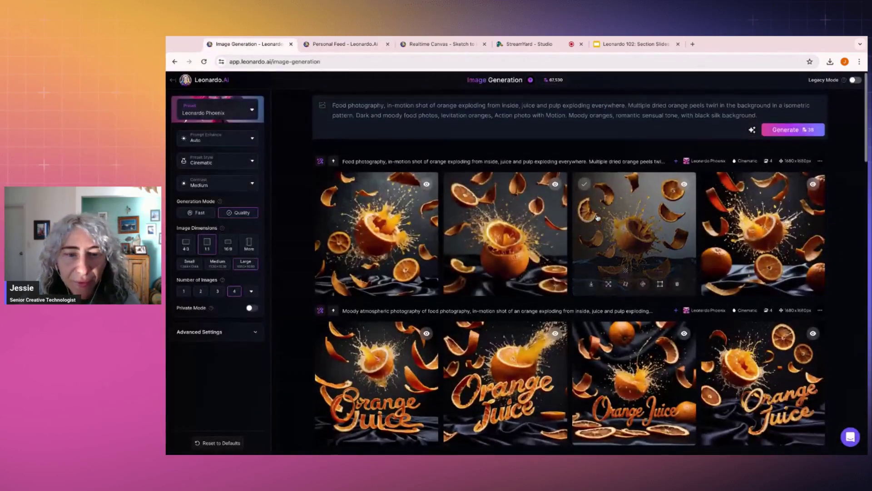
scroll(589, 158, down, 2)
scroll(590, 158, down, 1)
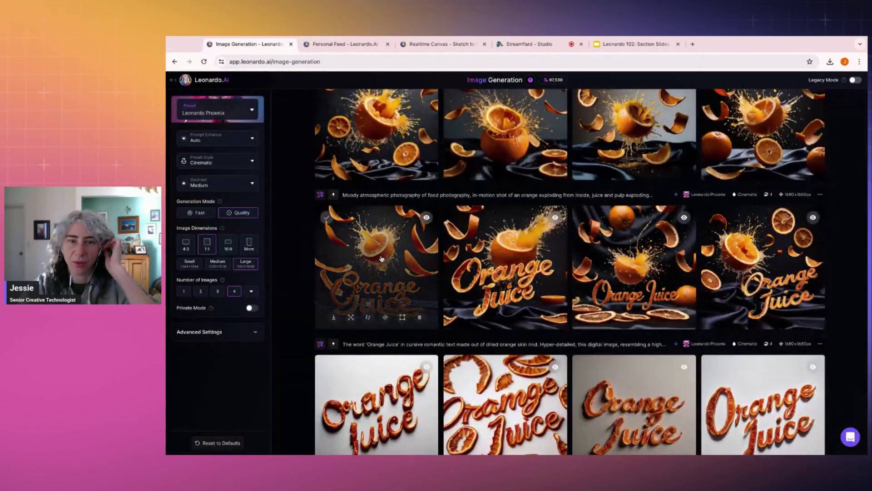
click(381, 259)
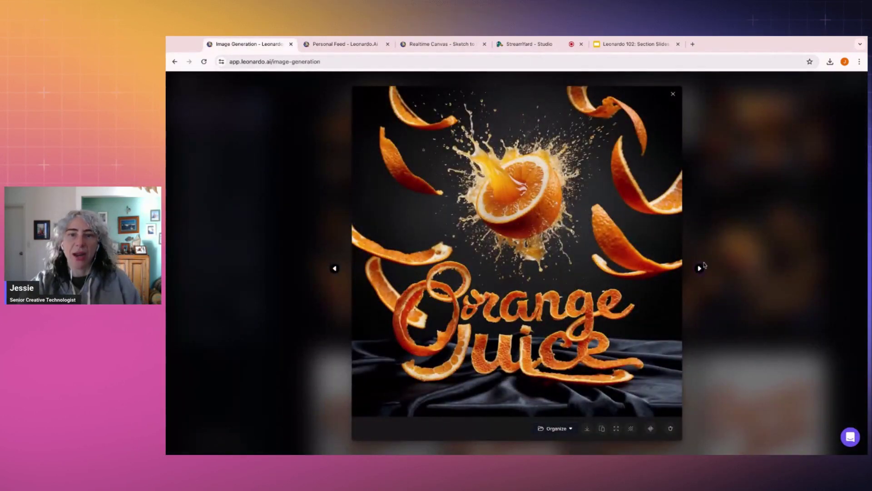
click(700, 269)
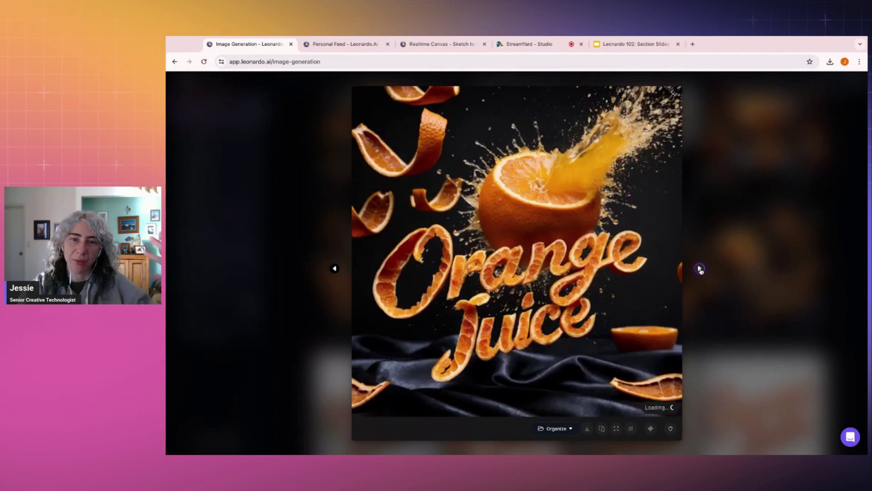
click(700, 269)
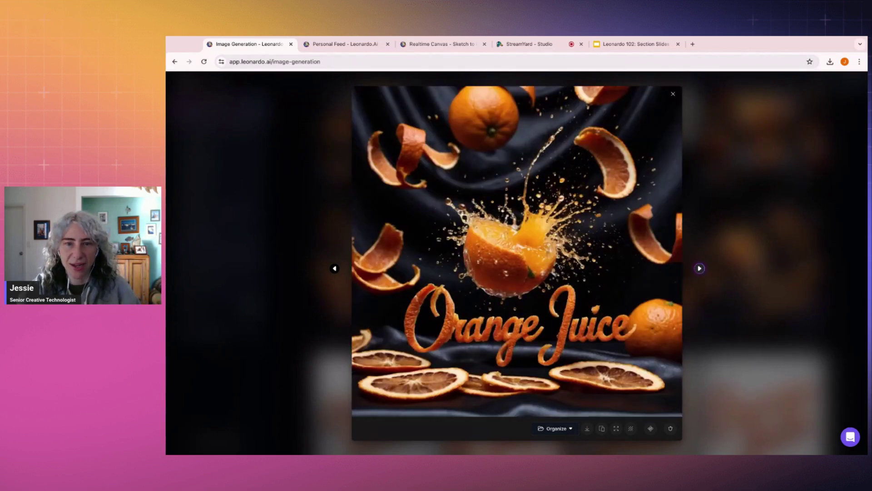
click(699, 268)
click(335, 269)
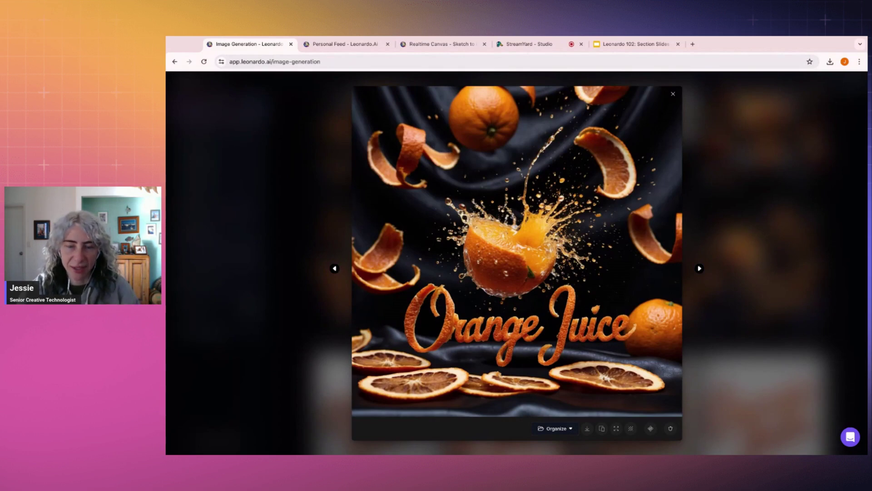
key(Escape)
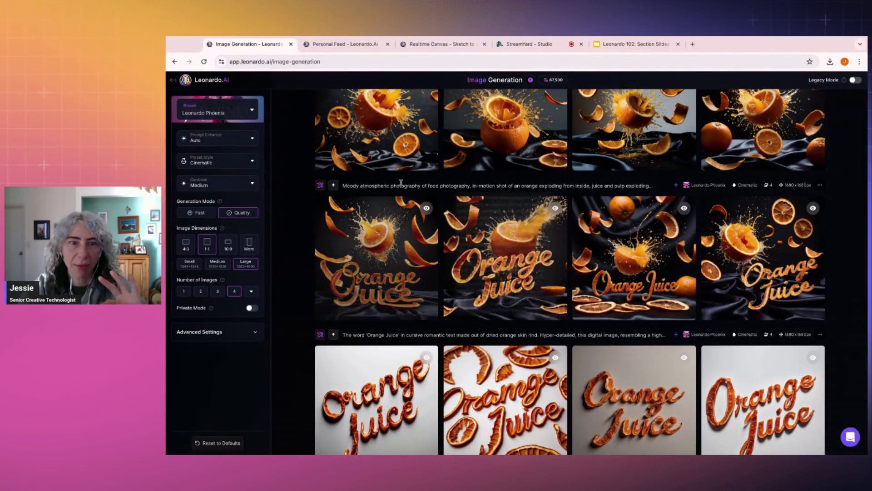
click(762, 230)
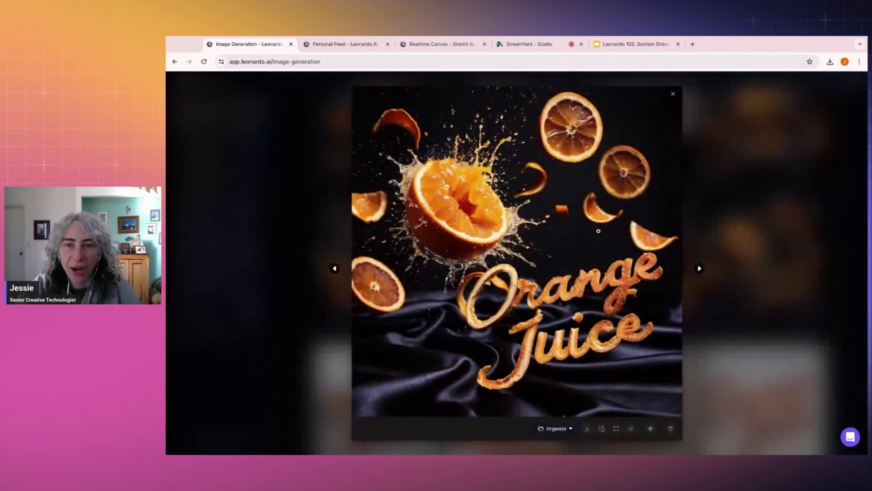
click(698, 269)
click(726, 272)
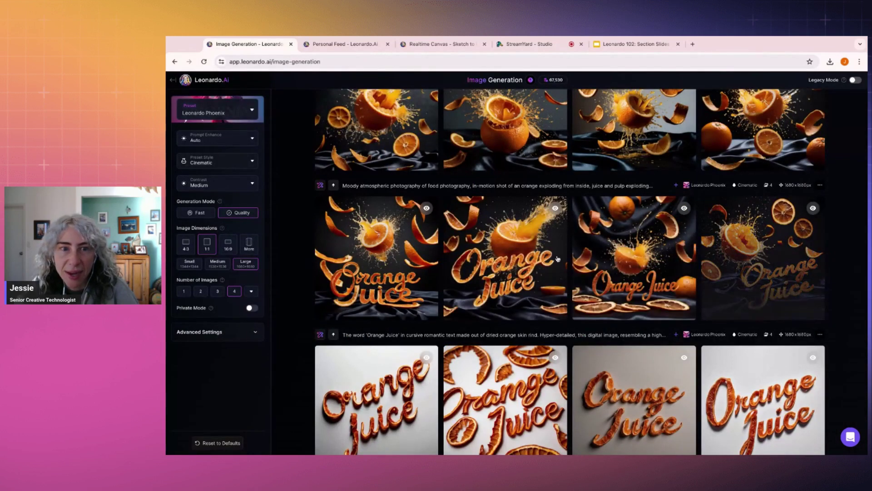
Step: View the white Orange Juice lettering image and expand its dried-orange-rind prompt
scroll(508, 253, up, 2)
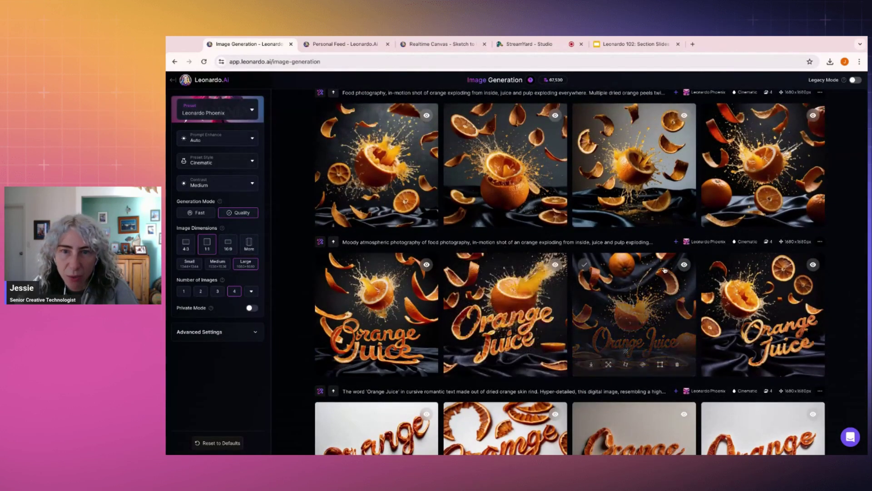
scroll(636, 250, up, 1)
scroll(636, 250, down, 4)
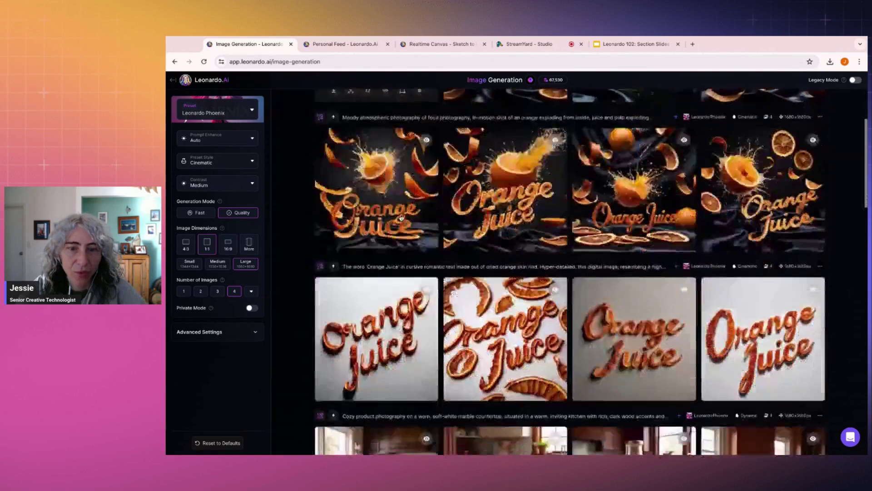
click(348, 321)
click(795, 249)
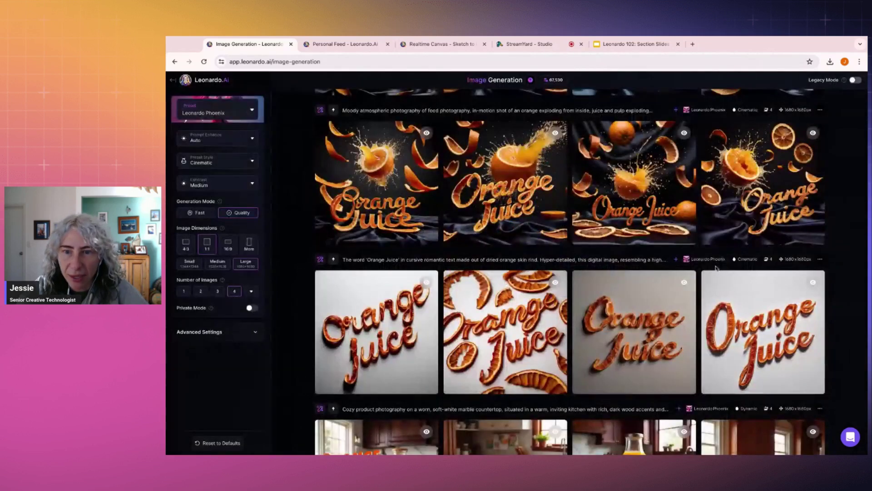
click(676, 259)
Step: Select the Orange Juice lettering prompt text and preview the first exploding-orange image
drag(367, 258, 547, 272)
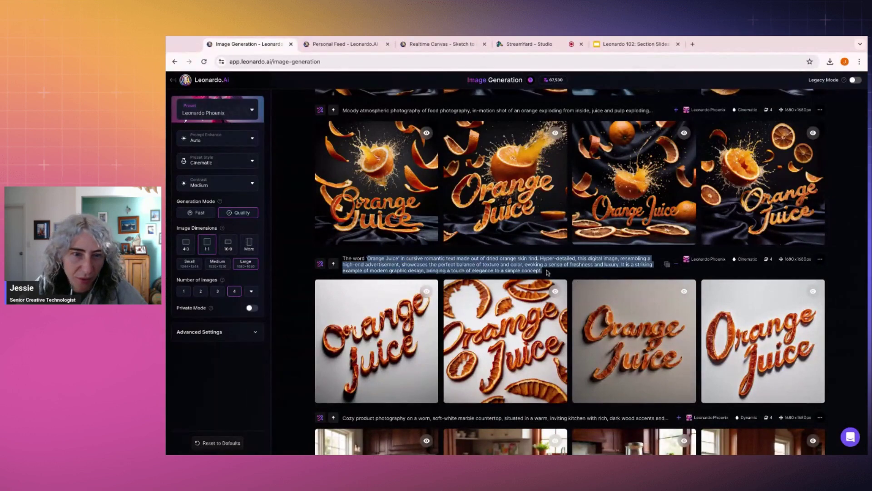
scroll(511, 262, up, 3)
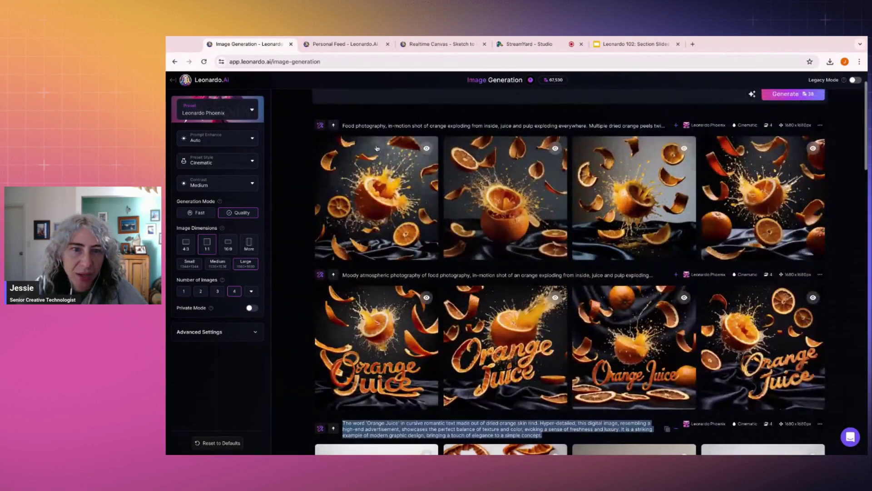
click(425, 217)
click(744, 194)
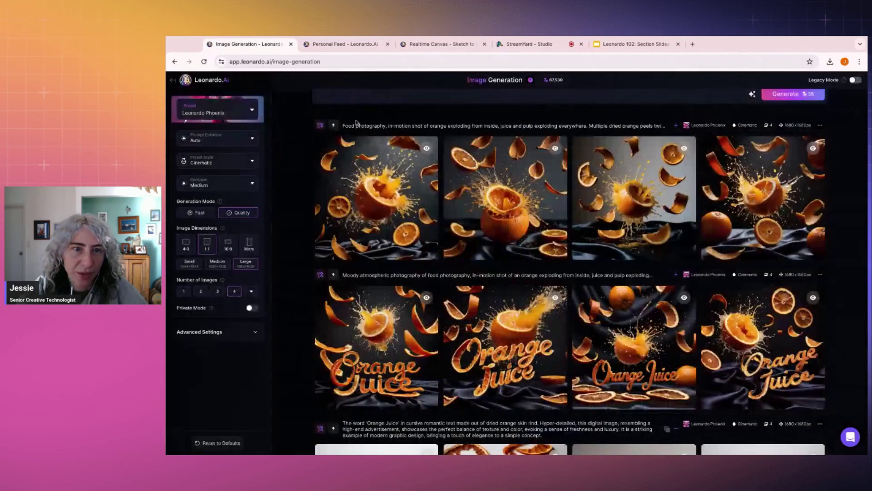
Step: Edit the exploding-orange row with AI using the pasted lettering prompt and fixed seed, generating four images
click(320, 126)
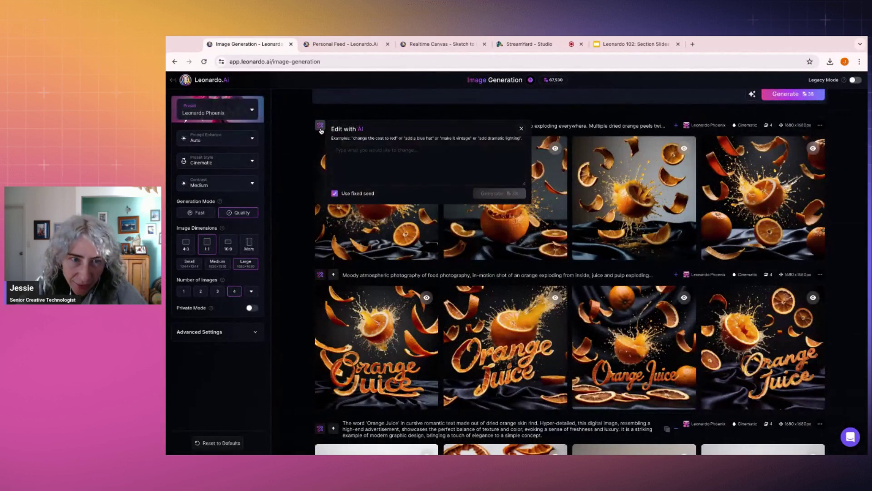
text(The word 'Orange Juice' in cursive romantic text made out of dried orange skin rind. Hyper-detailed, this digital image, resembling a high-end advertisement, showcases the perfect balance of texture and color, evoking a sense of freshness and luxury. It is a striking example of modern graphic design, bringing a touch of elegance to a simple concept.)
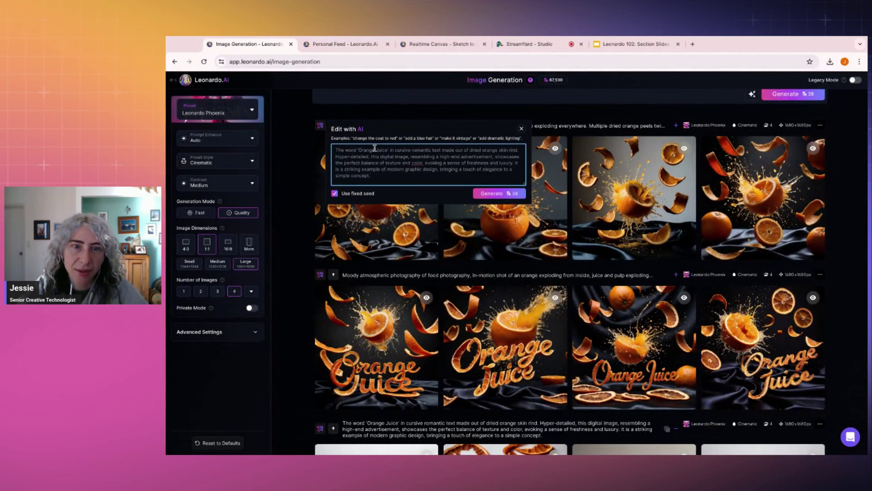
click(491, 195)
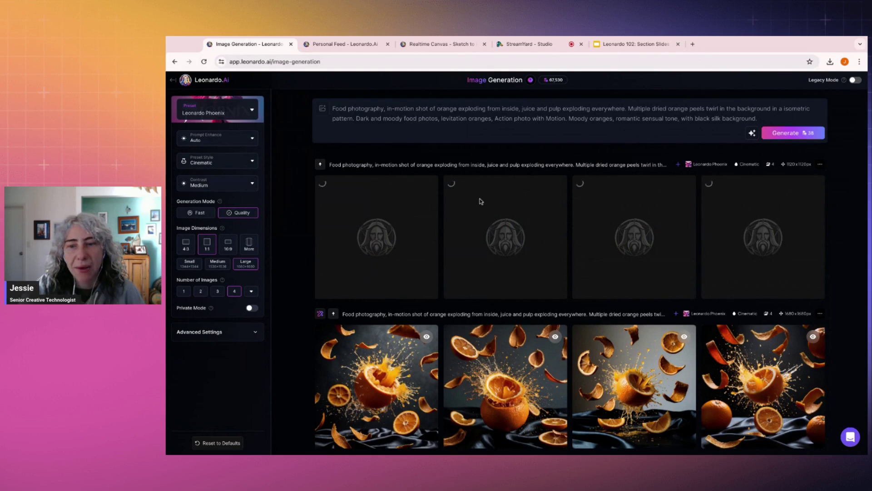
scroll(508, 246, down, 1)
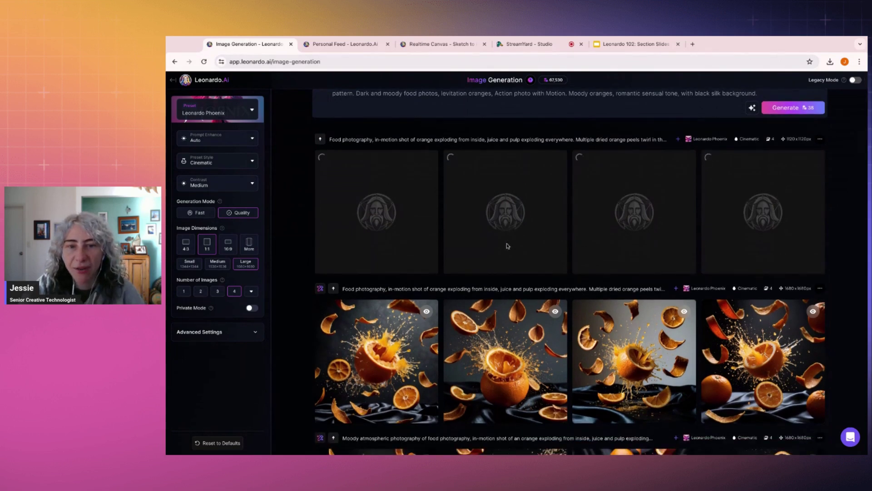
scroll(545, 273, up, 1)
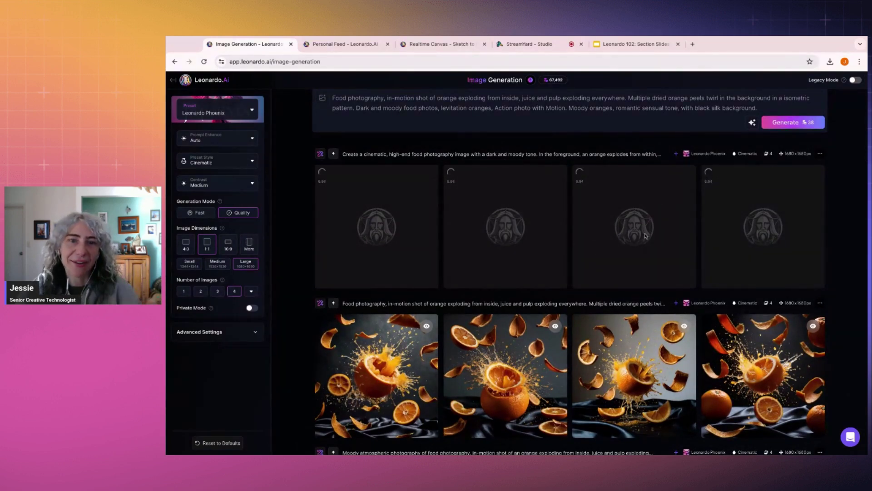
scroll(647, 236, down, 20)
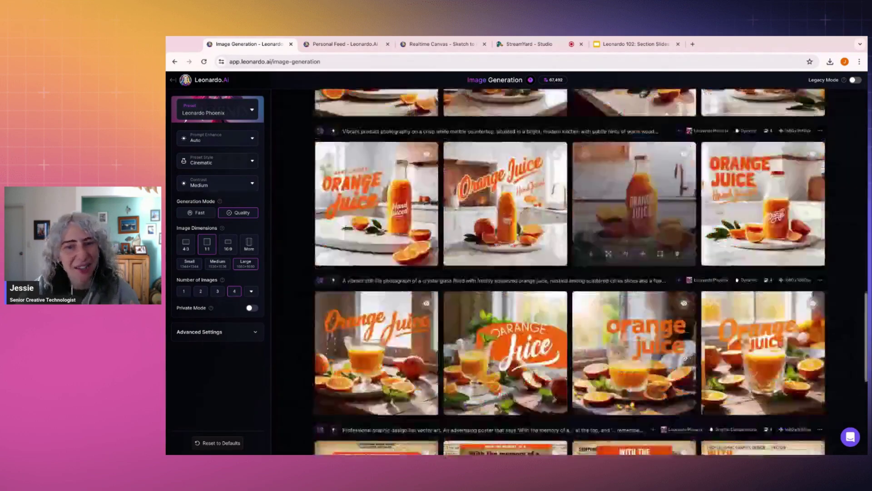
scroll(568, 272, down, 3)
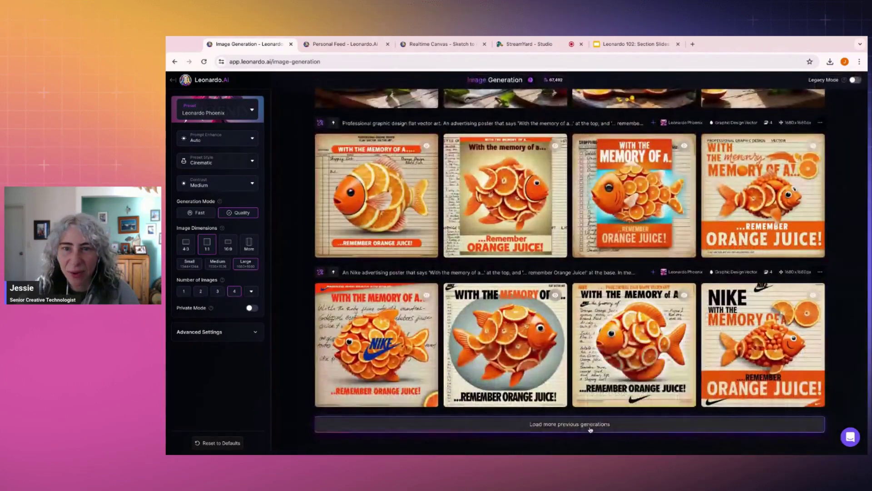
Step: In Personal Feed, view the Remember Orange Juice fish poster and the Nike fish poster's details
click(589, 427)
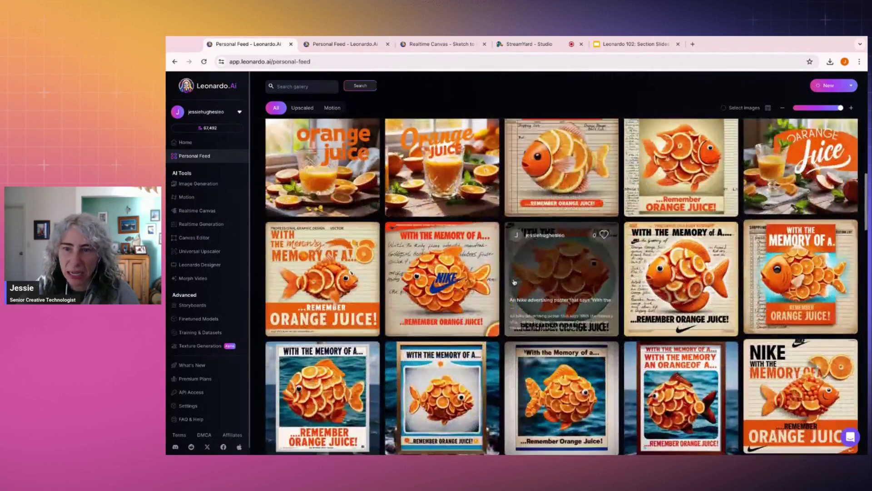
click(327, 260)
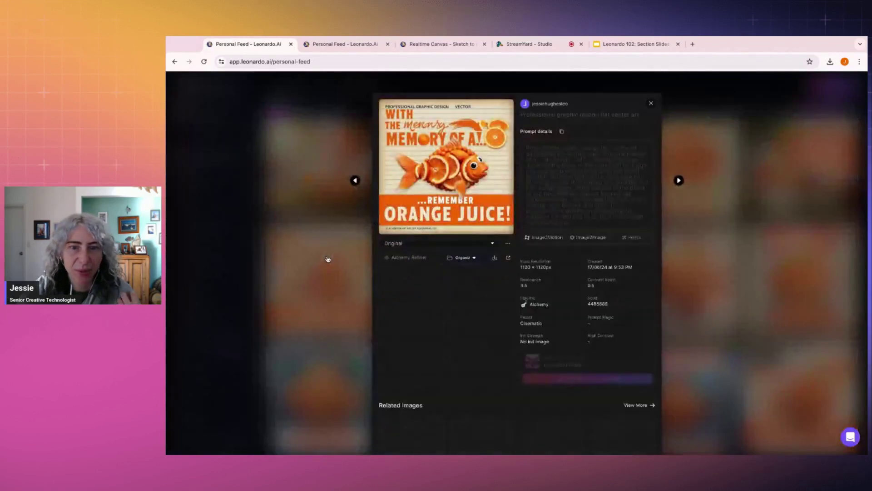
click(471, 158)
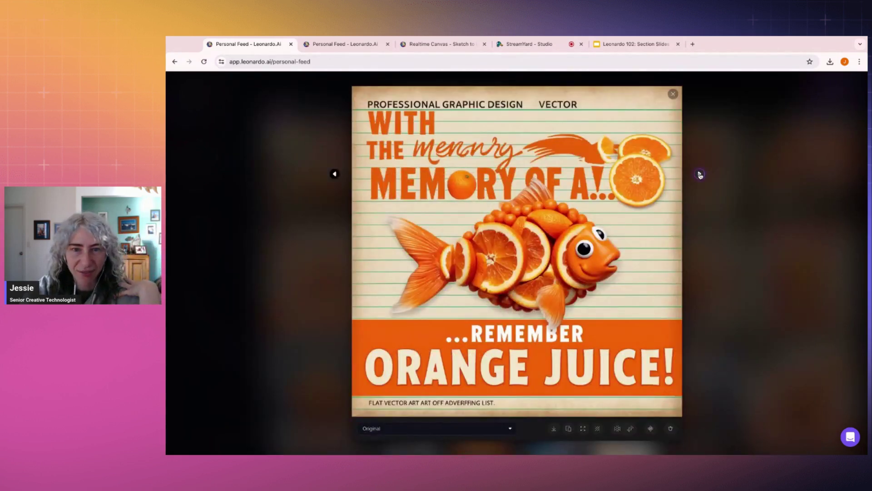
click(700, 174)
click(763, 240)
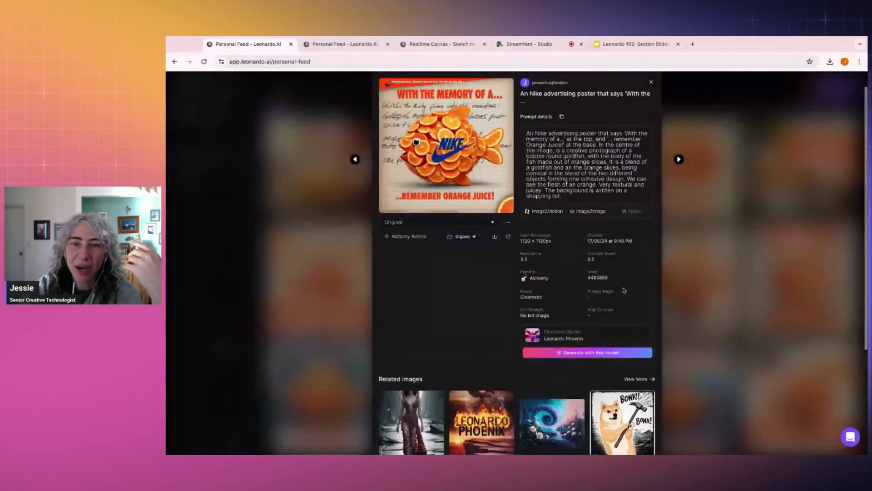
key(Escape)
Step: Browse two more goldfish posters full size with their prompt details
scroll(559, 366, down, 1)
click(559, 366)
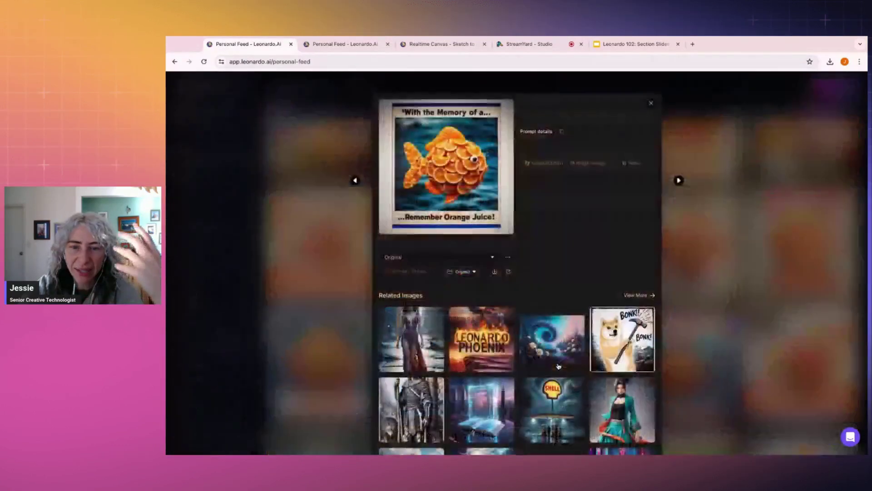
click(442, 176)
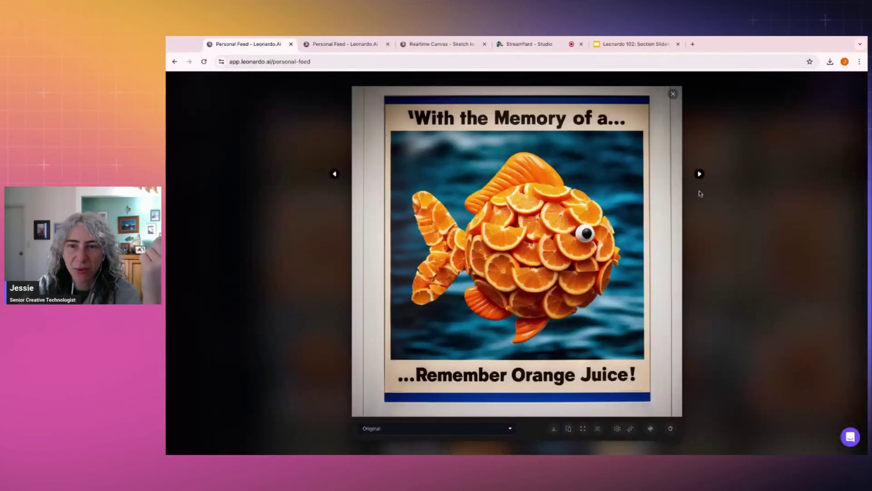
click(699, 175)
click(756, 197)
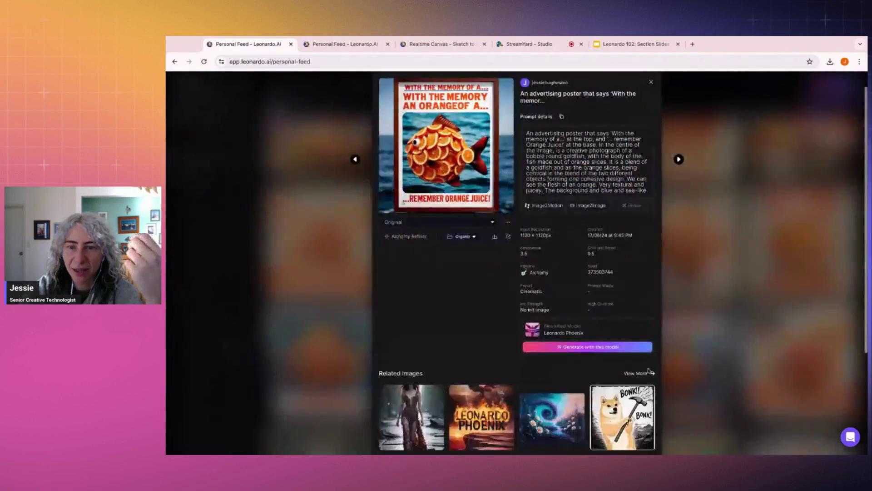
click(741, 299)
scroll(741, 298, down, 10)
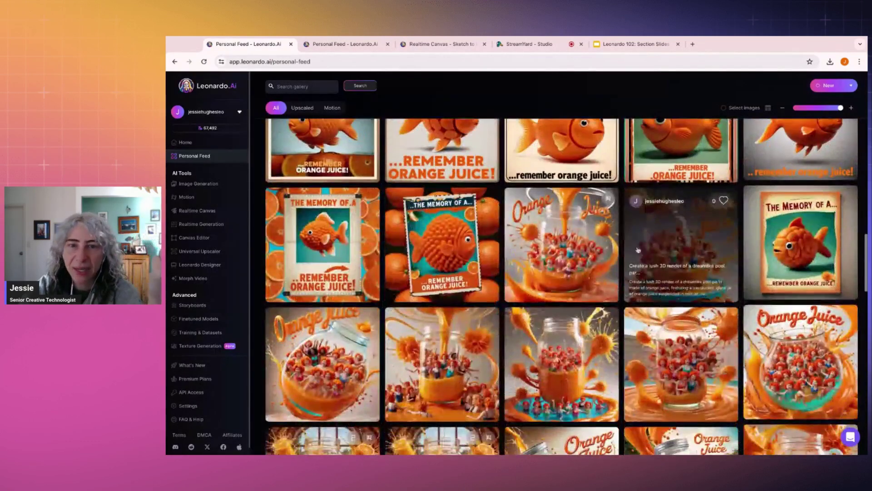
Step: Browse the orange-juice jar images full size
click(563, 218)
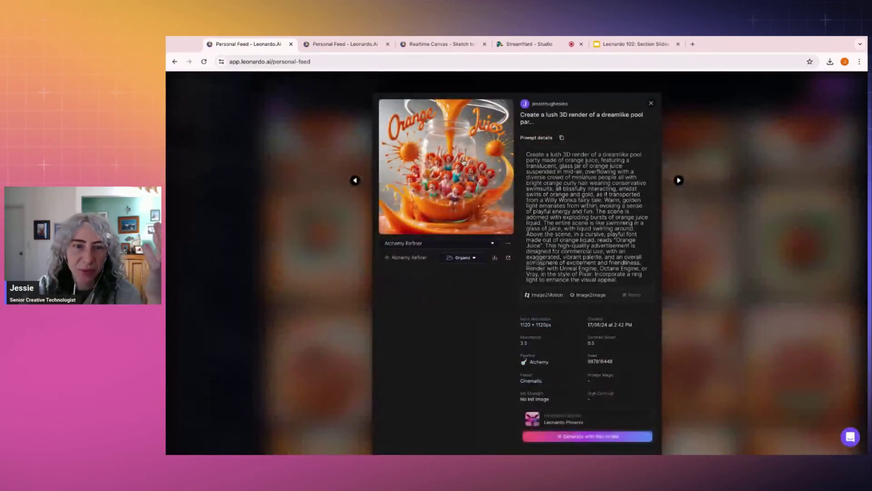
click(464, 162)
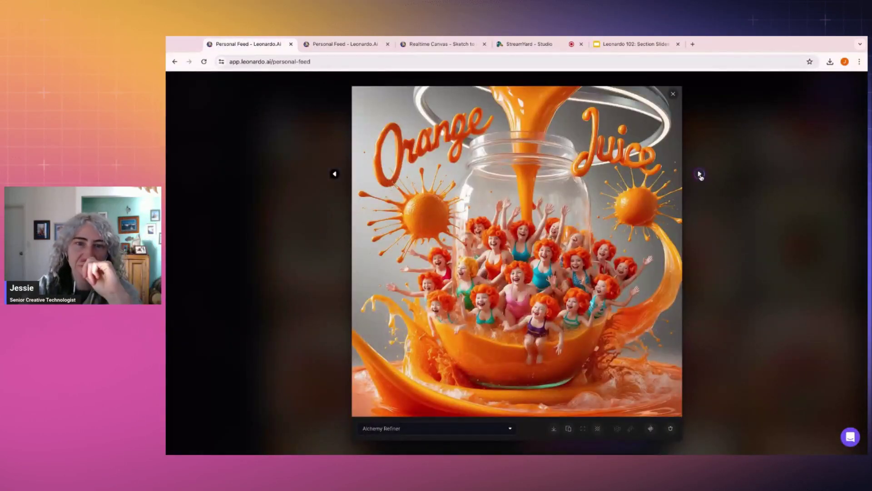
click(699, 174)
click(699, 174)
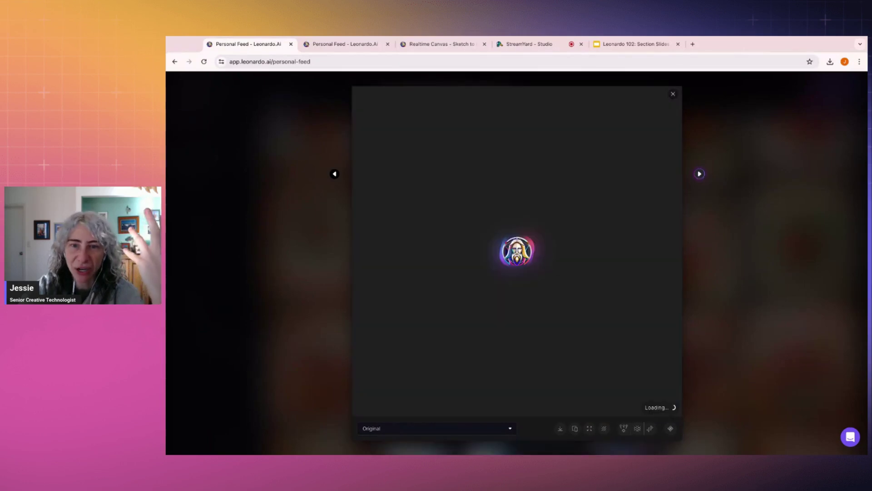
click(699, 175)
click(740, 182)
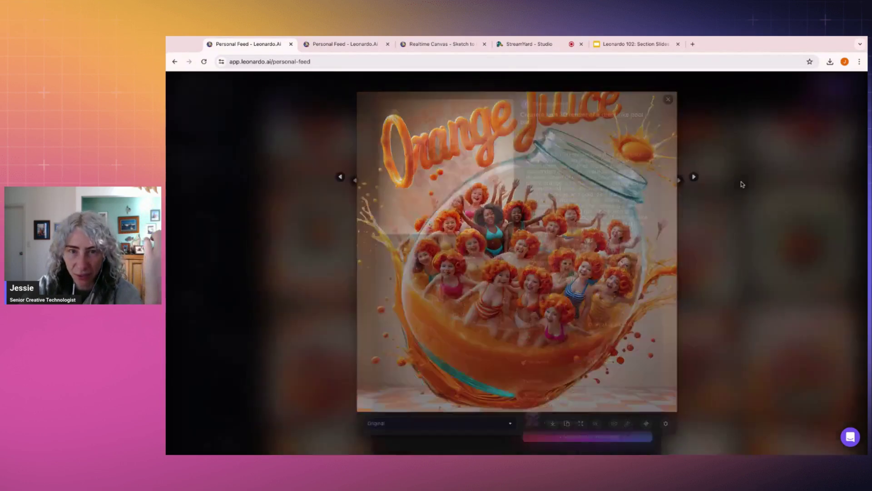
click(740, 181)
Step: Select the prompt of a pool-party jar image
scroll(741, 181, down, 4)
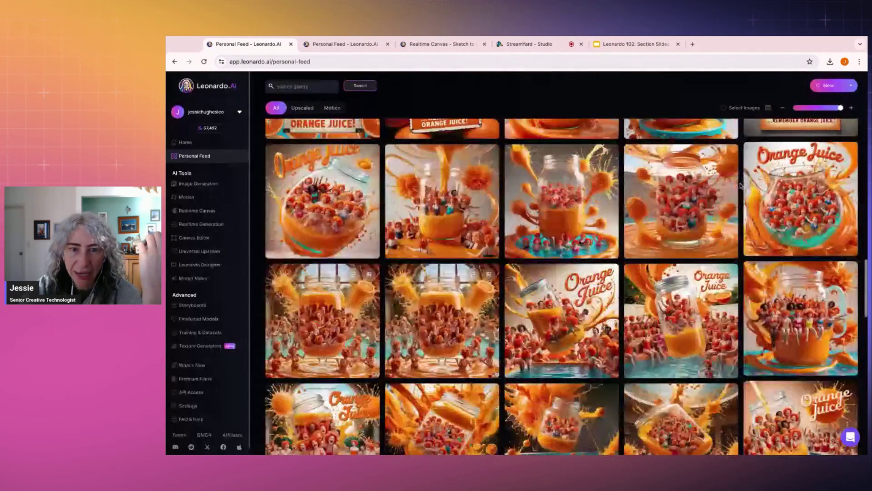
click(602, 196)
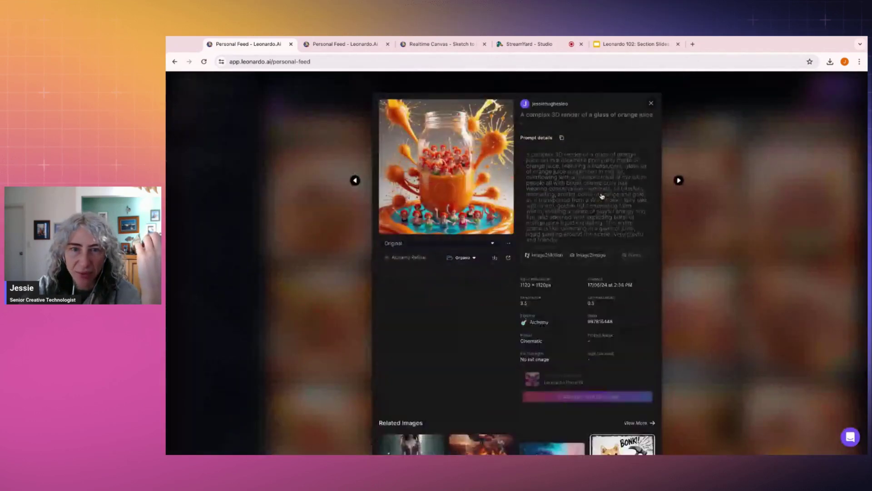
triple_click(571, 242)
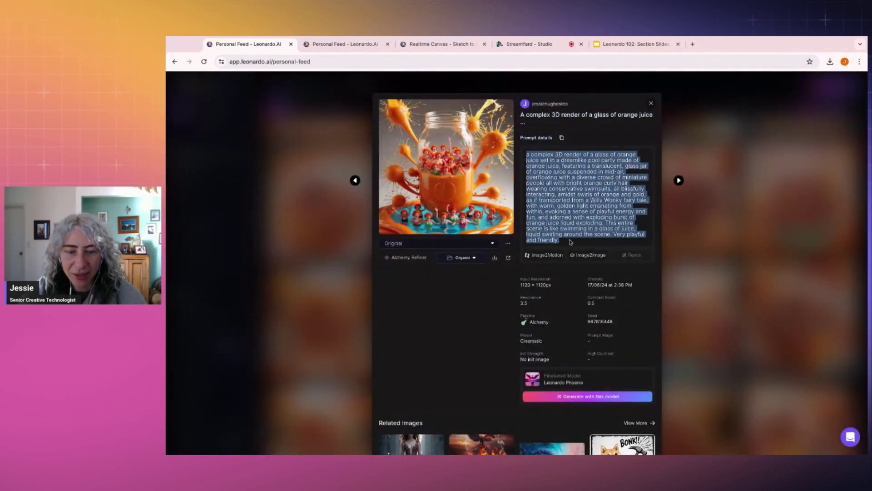
click(723, 232)
Step: Select the full prompt paragraph of an Orange Juice image
scroll(724, 233, down, 10)
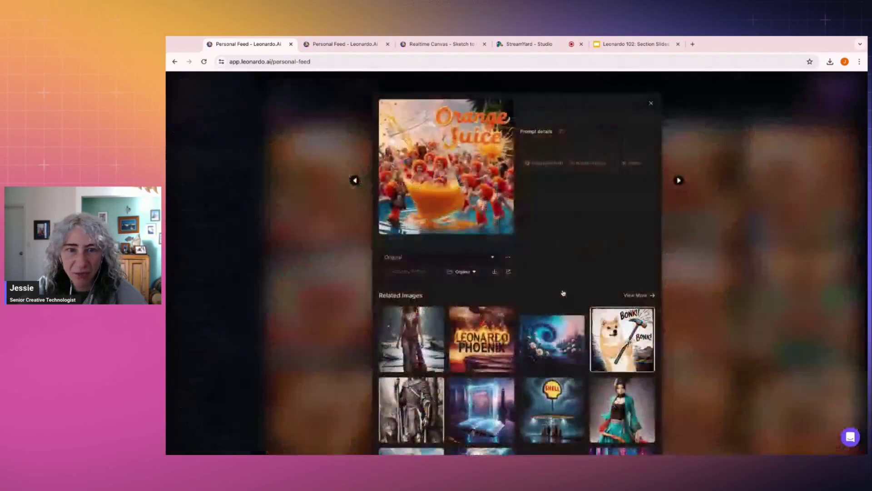
click(540, 277)
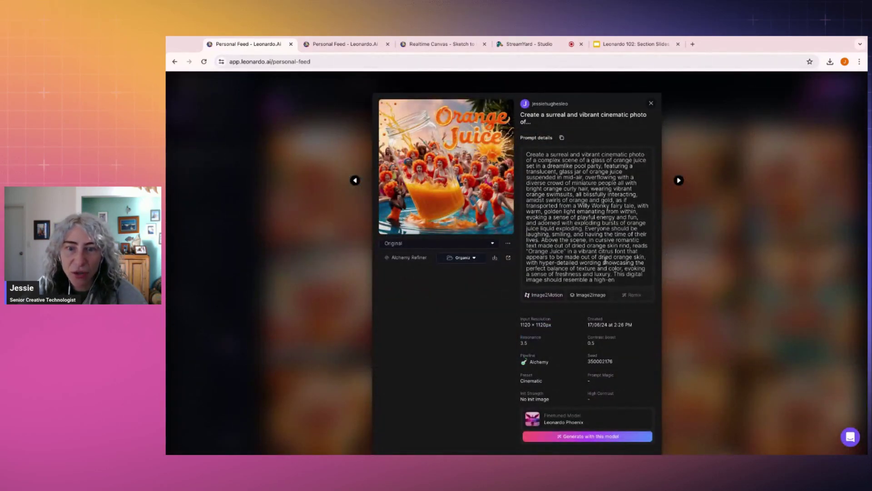
scroll(605, 261, down, 1)
triple_click(618, 254)
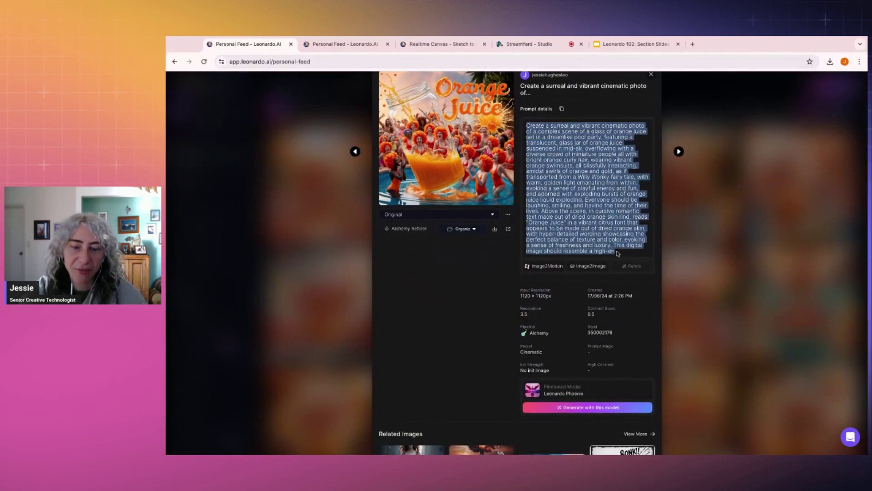
click(736, 194)
Step: View another Orange Juice image full size and step back through earlier images
scroll(725, 209, down, 1)
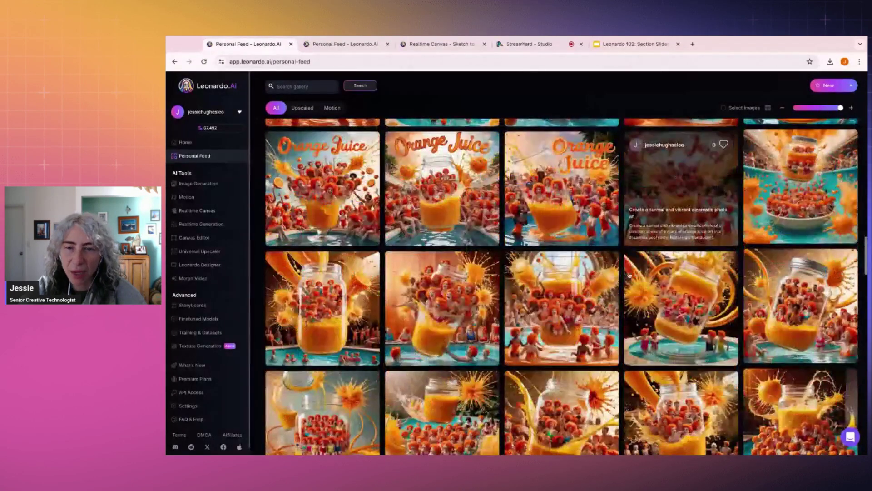
click(725, 209)
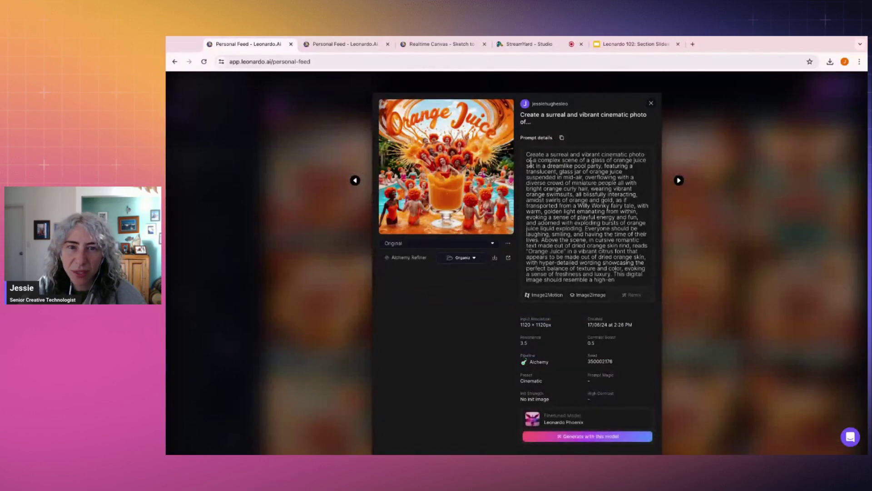
click(471, 152)
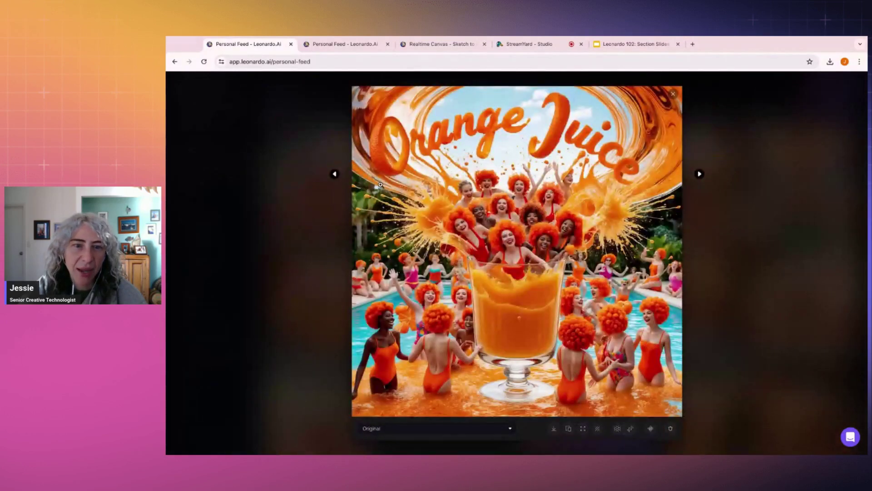
click(335, 175)
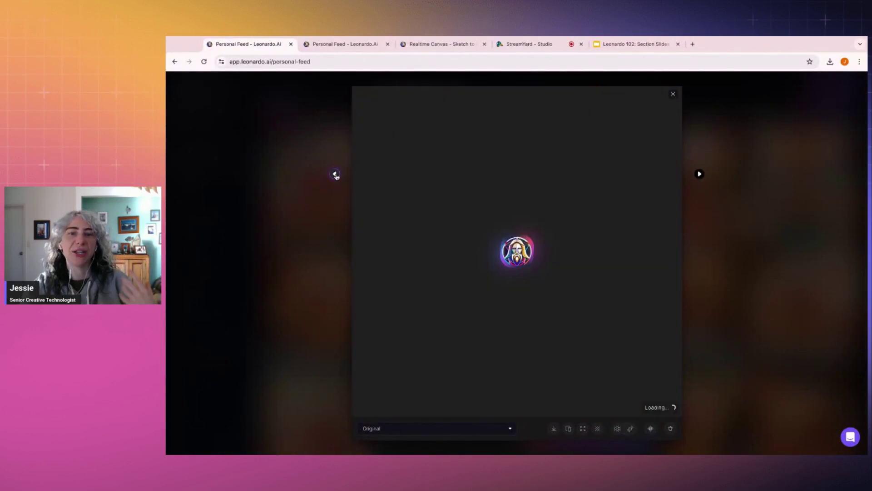
click(335, 174)
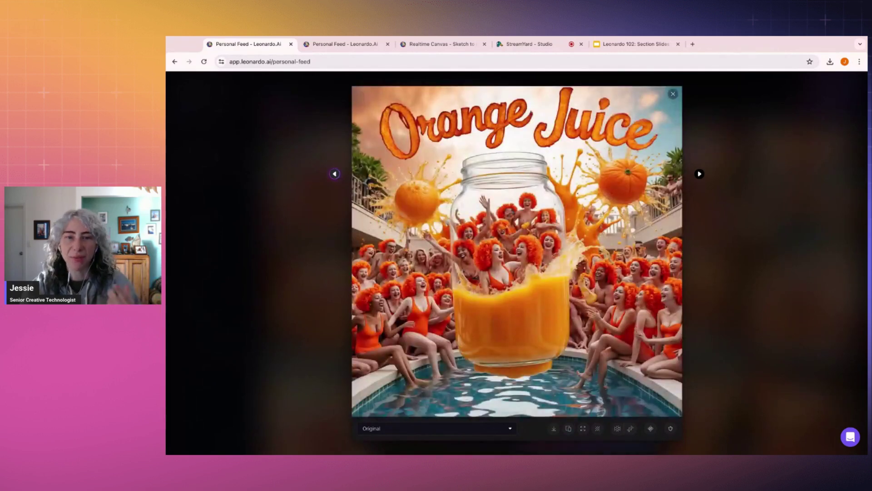
click(335, 174)
click(335, 174)
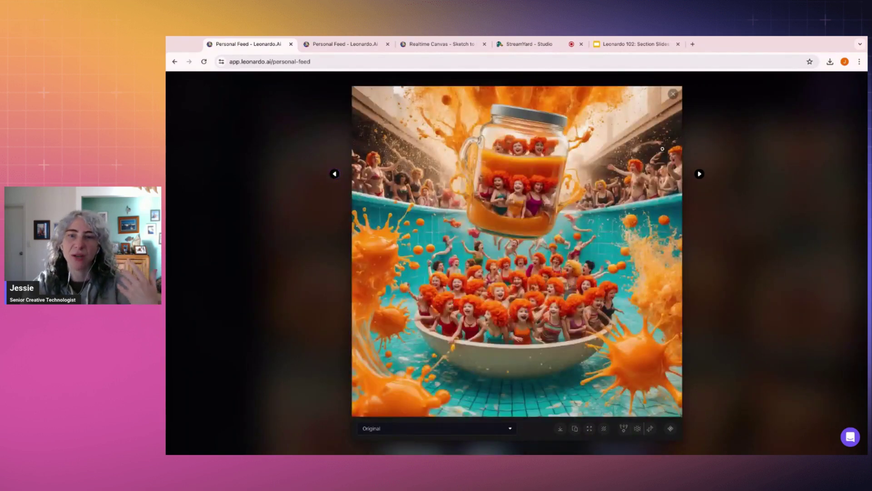
click(813, 197)
click(813, 197)
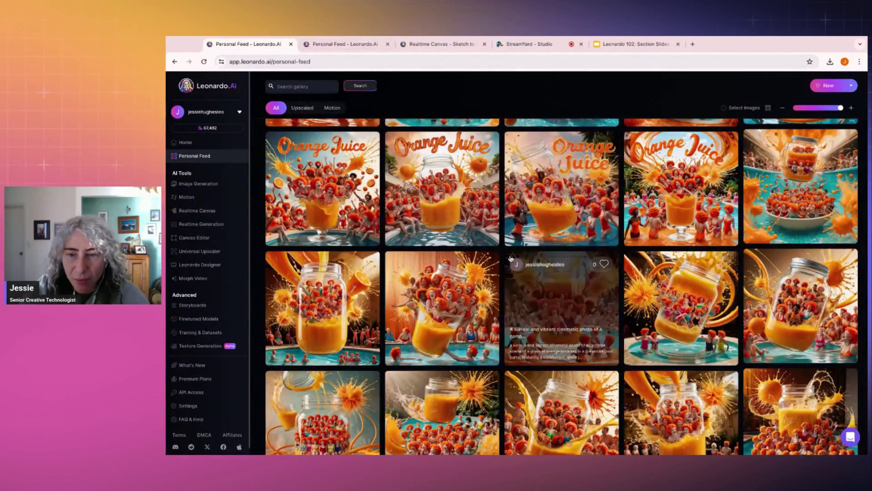
Step: Copy the jar-over-pool image's pool-party prompt and go to the Home page
scroll(510, 258, down, 5)
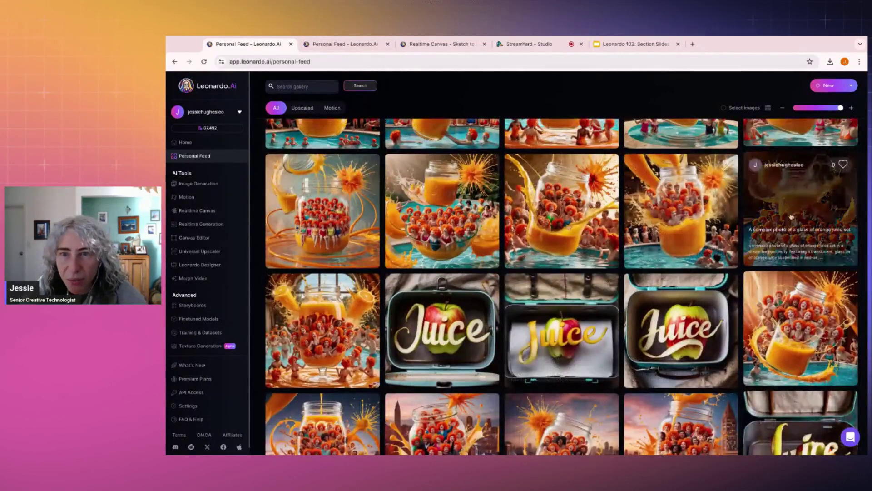
click(790, 200)
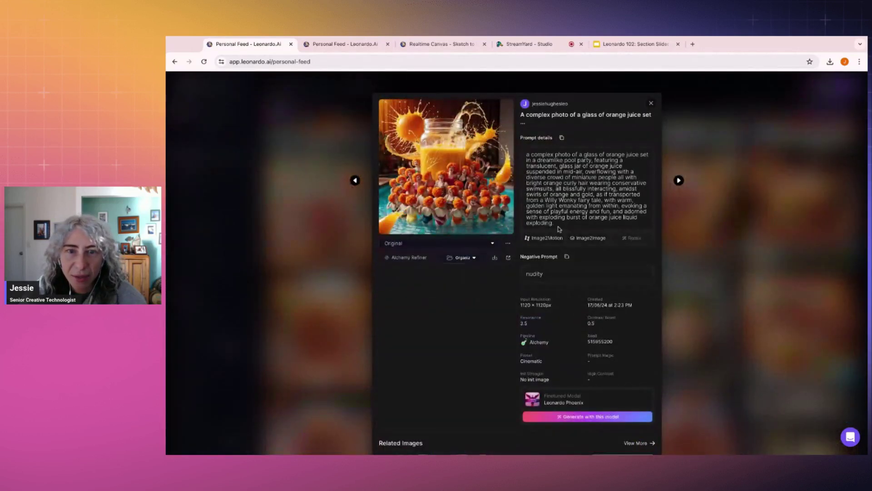
drag(559, 229, 526, 153)
key(ctrl+c)
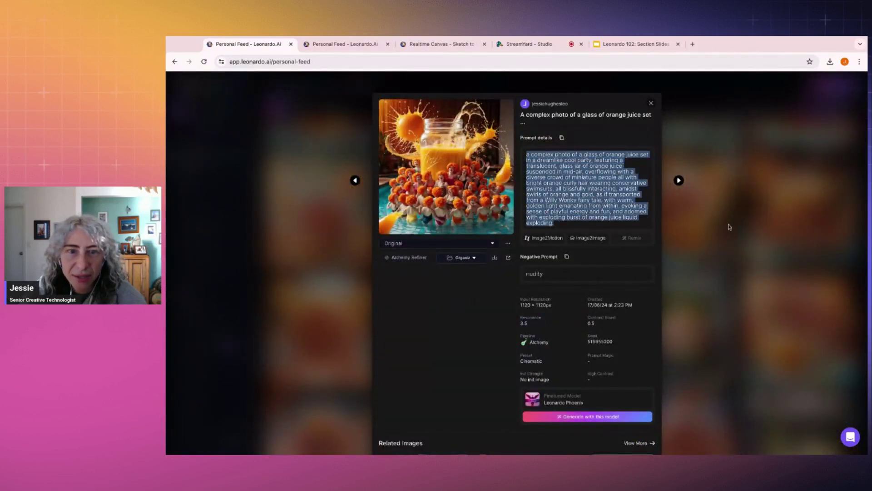
click(732, 230)
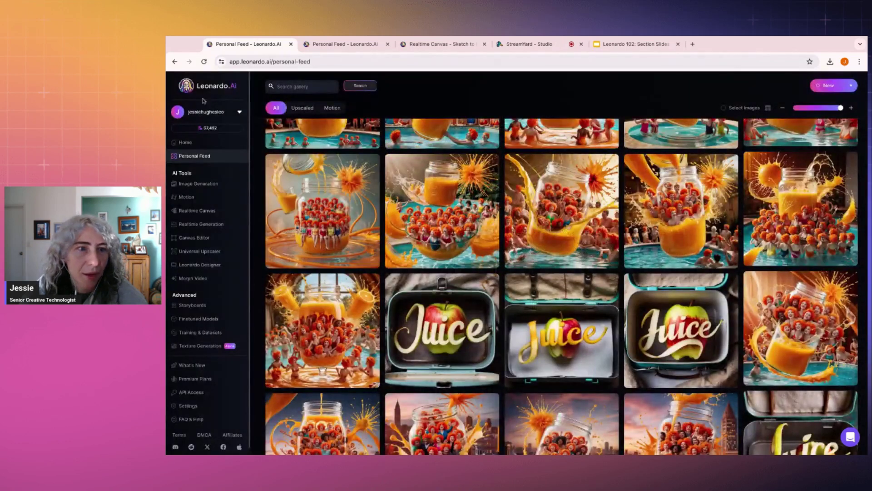
click(196, 142)
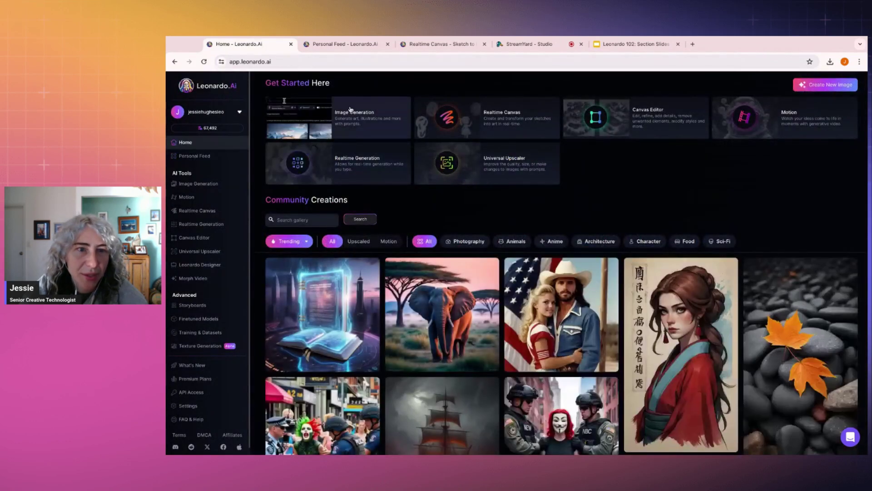
Step: Open Image Generation and replace the prompt with the pool-party orange juice prompt
click(353, 116)
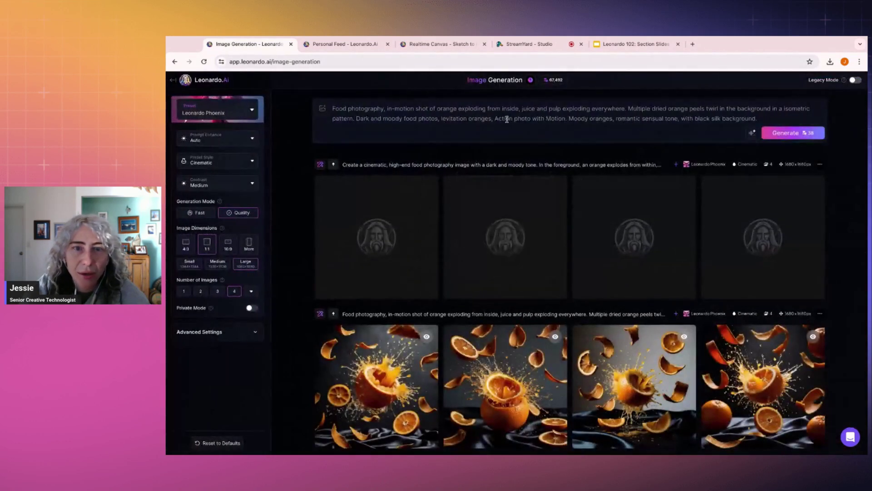
key(ctrl+a)
key(BackSpace)
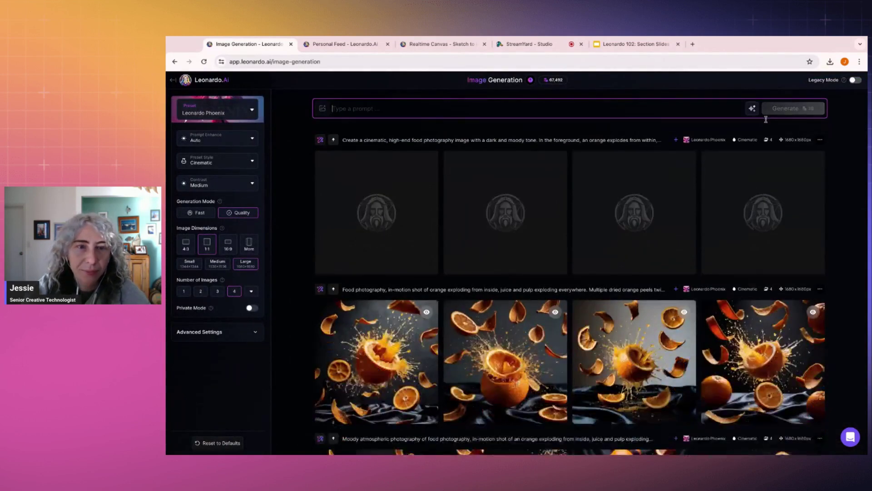
key(ctrl+v)
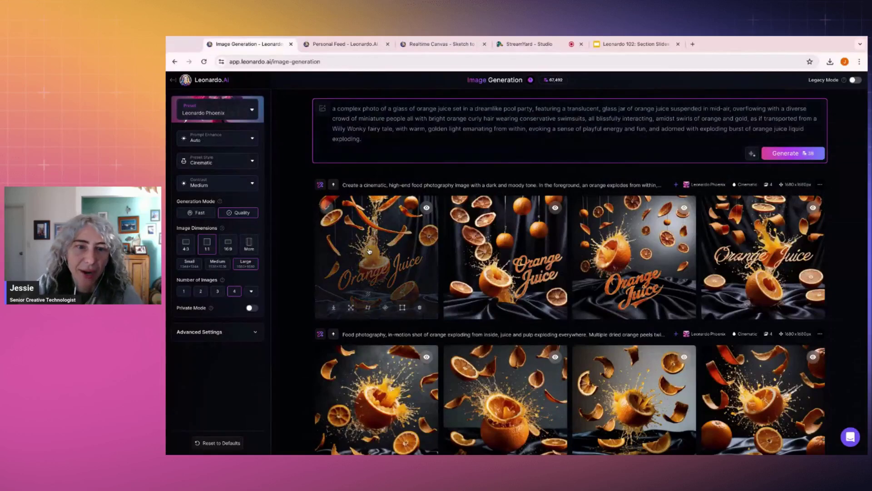
Step: Browse the new Orange Juice results one by one in the full-size viewer
click(375, 255)
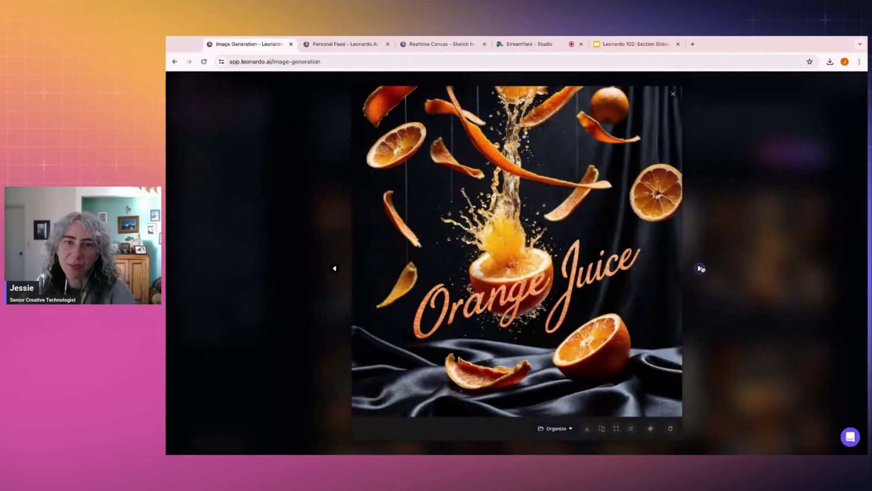
click(701, 268)
click(700, 269)
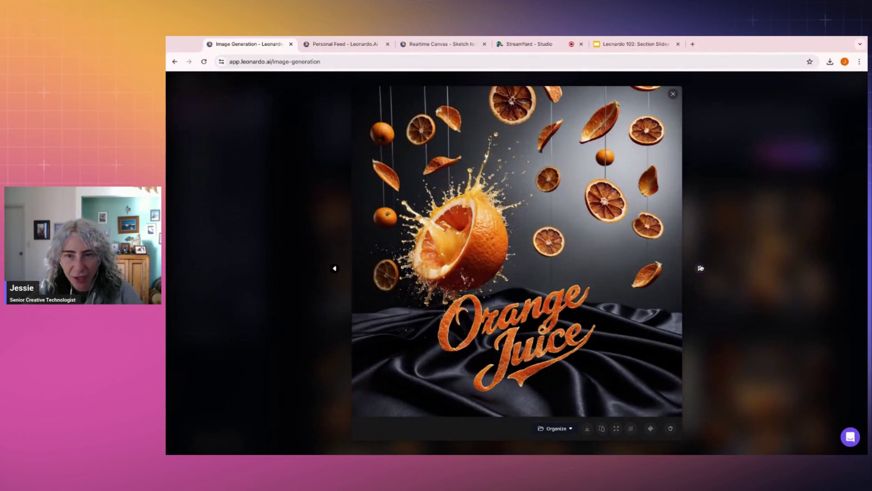
click(700, 268)
click(700, 269)
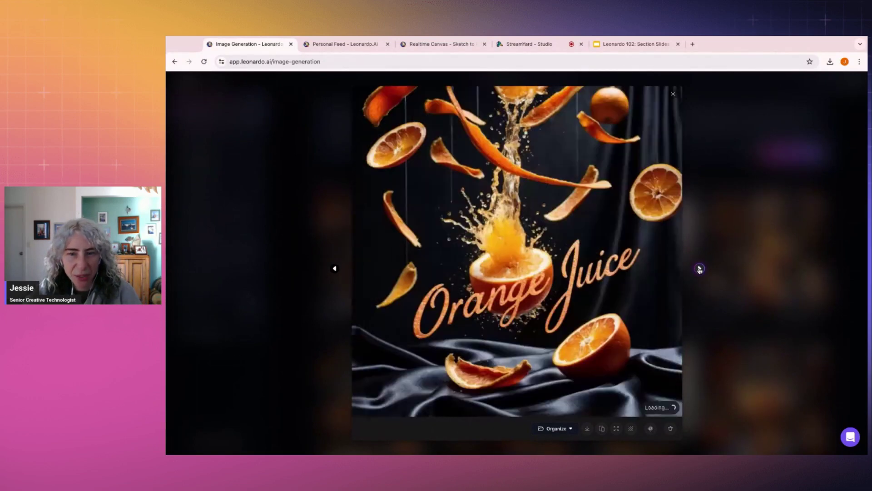
click(700, 269)
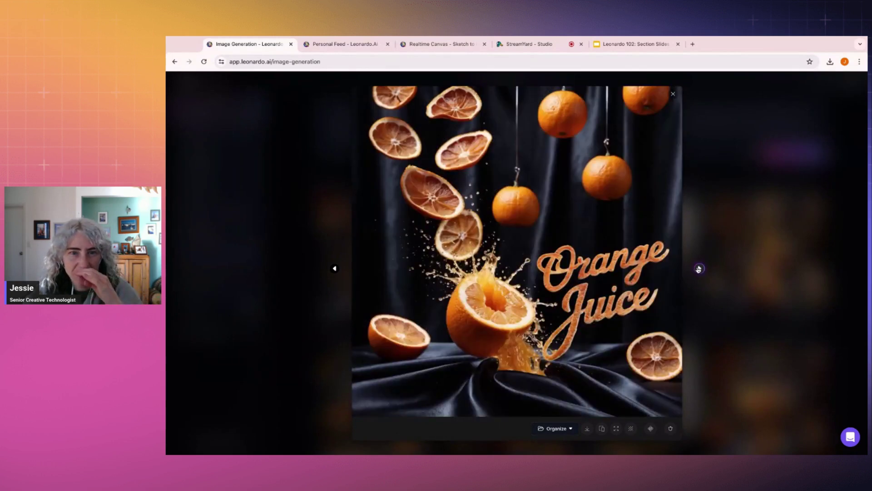
click(700, 269)
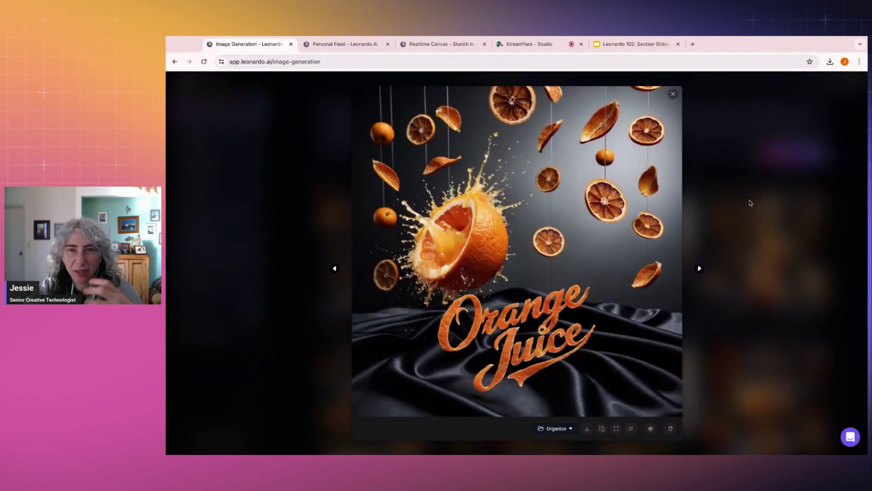
click(774, 179)
scroll(568, 273, down, 1)
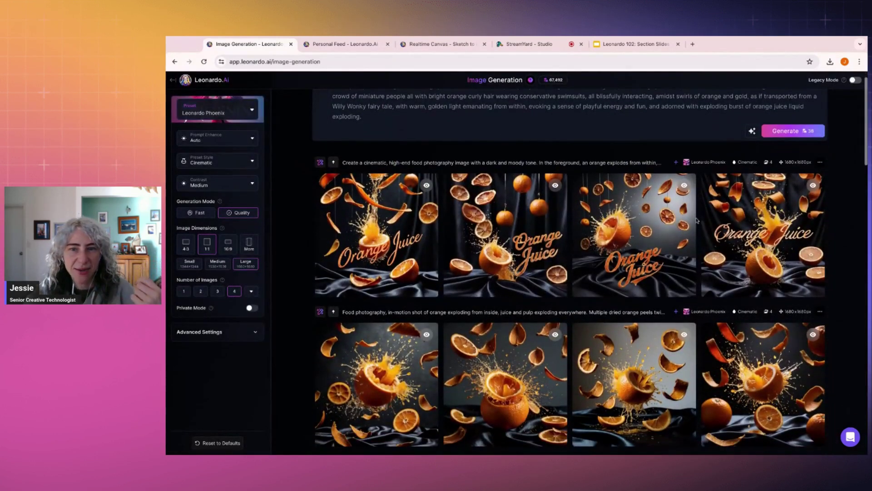
Step: Re-paste the pool-party prompt and type 'A' at its start
scroll(458, 257, up, 1)
key(ctrl+a)
key(ctrl+c)
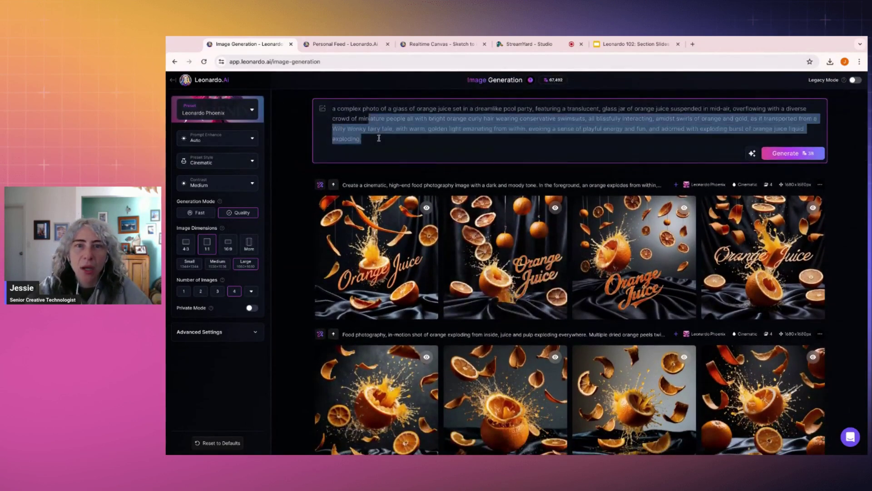
key(BackSpace)
key(ctrl+v)
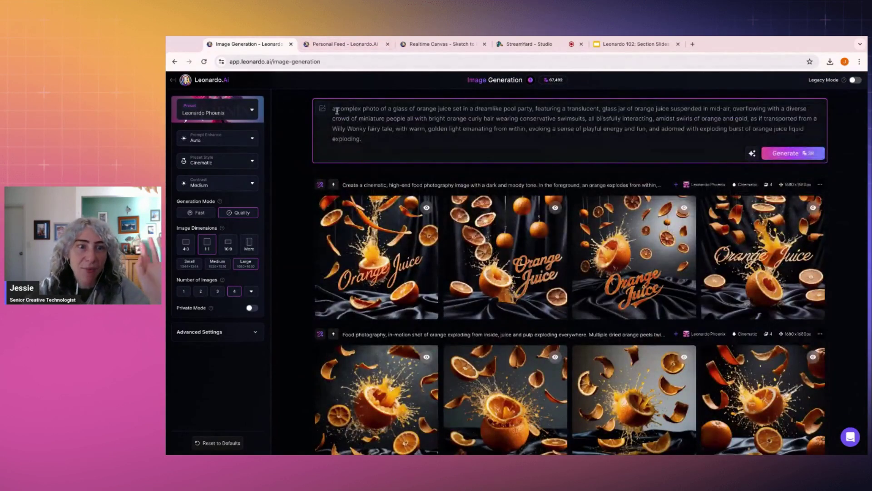
click(335, 109)
text(A)
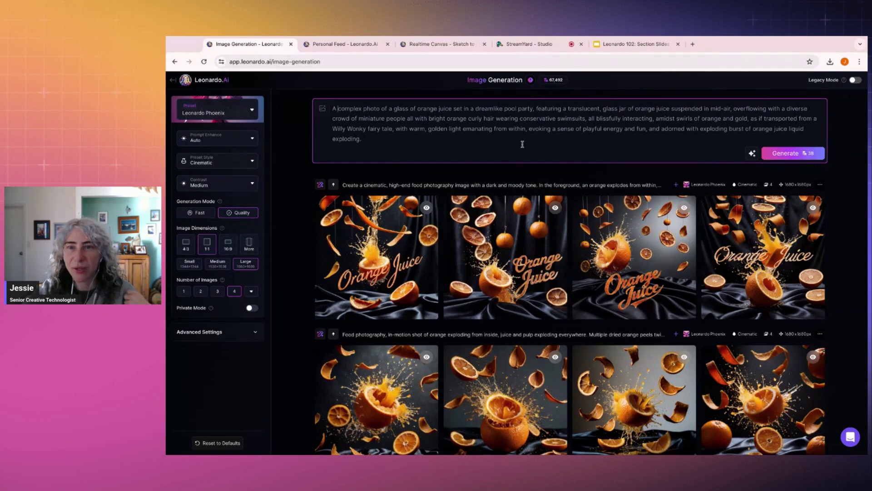
Step: Switch the preset style from Cinematic to Creative and generate four new images
click(226, 162)
scroll(191, 207, down, 2)
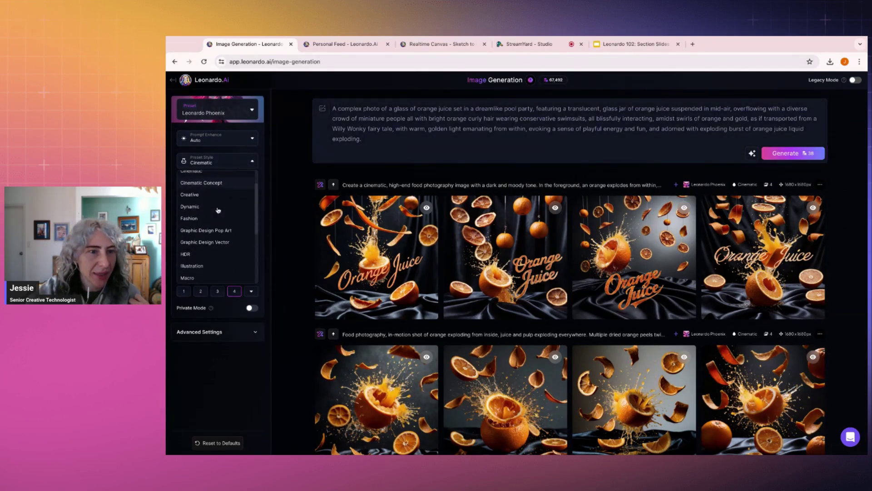
click(193, 195)
click(229, 164)
scroll(208, 206, down, 3)
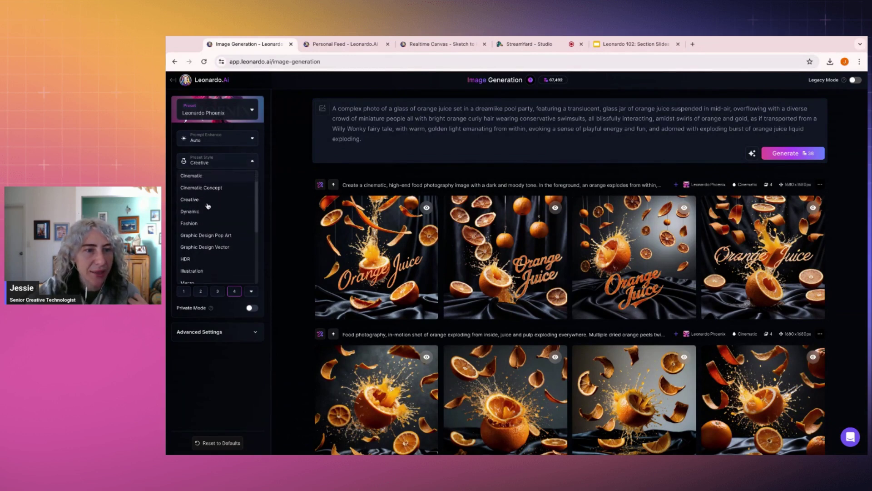
scroll(208, 206, down, 2)
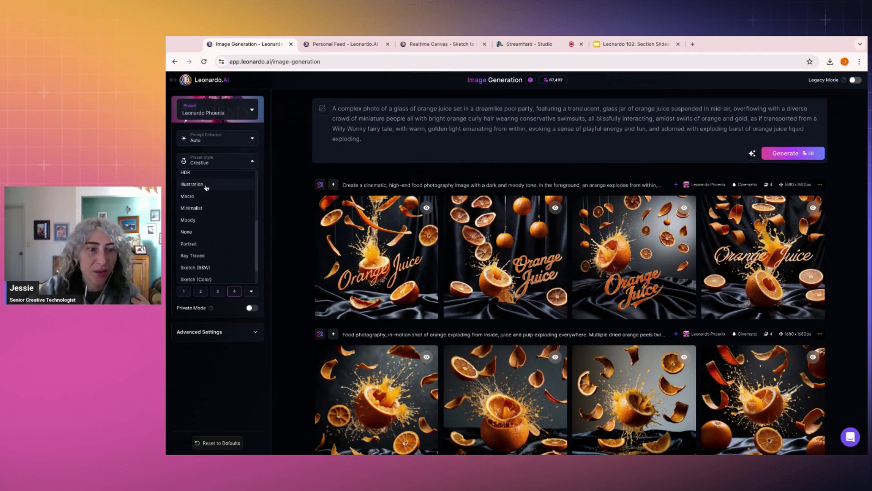
scroll(206, 188, down, 1)
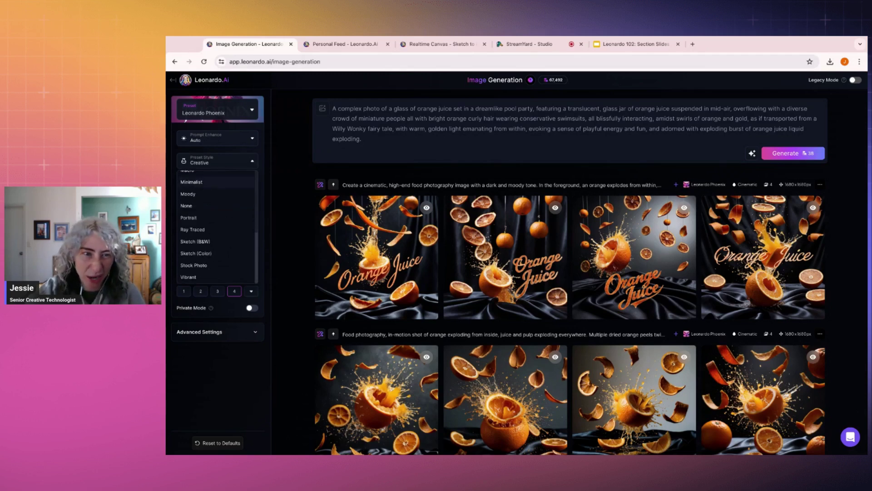
scroll(196, 273, up, 4)
scroll(196, 277, down, 4)
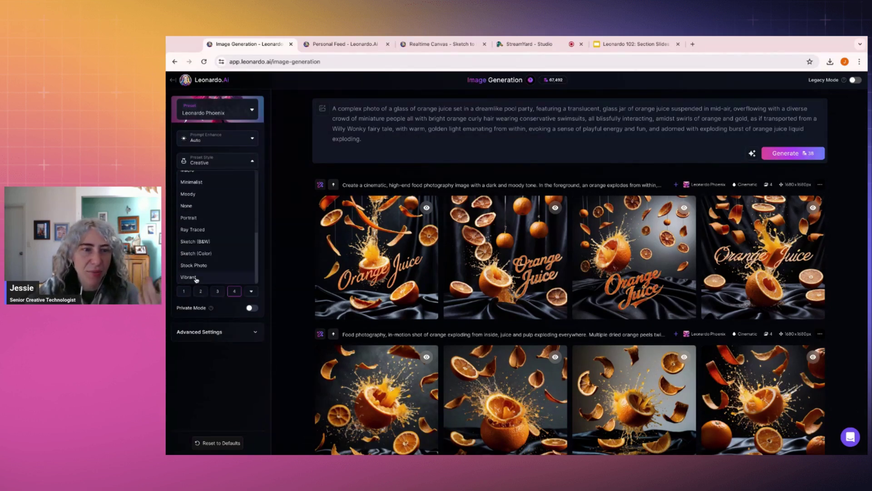
scroll(197, 278, up, 2)
click(390, 141)
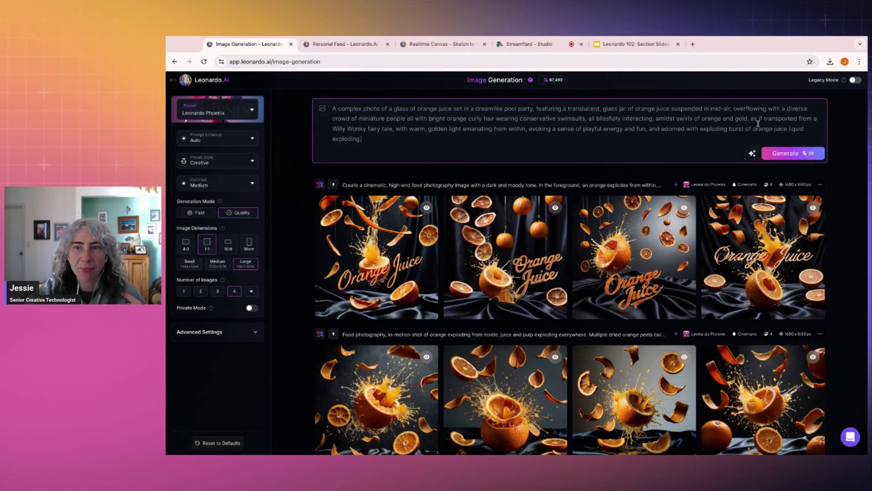
click(790, 155)
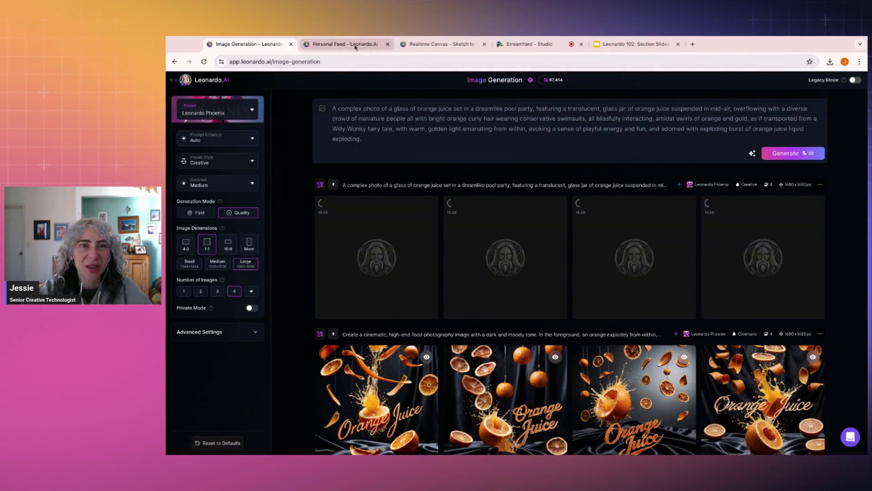
Step: In the Realtime Canvas tab, go Home, open Image Generation, and delete its prompt
click(438, 44)
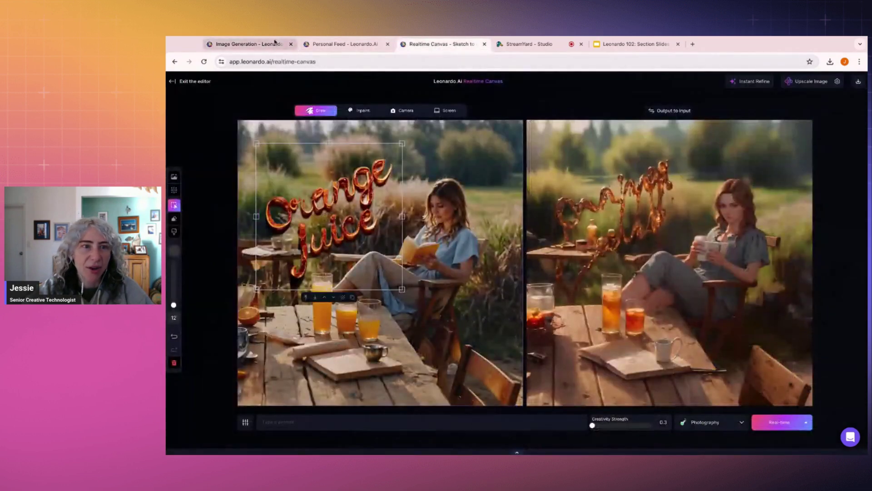
click(196, 85)
click(370, 116)
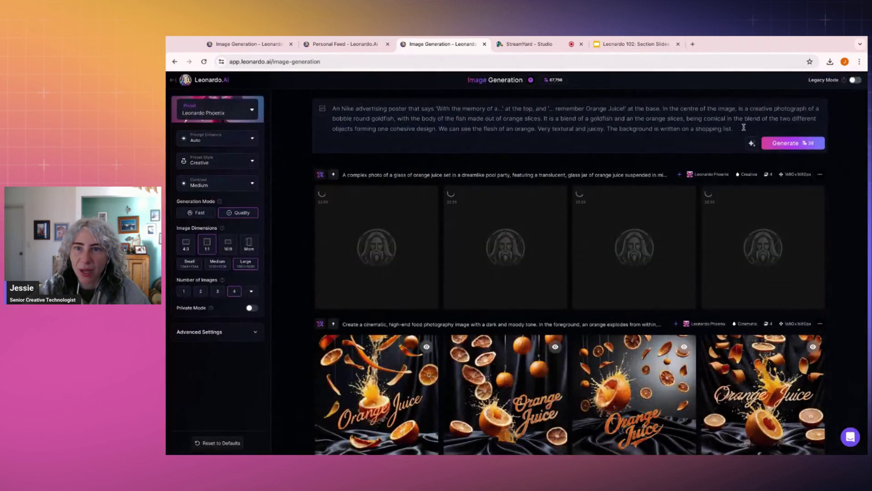
key(ctrl+a)
key(BackSpace)
Step: Open the peeled-apple 'Juice' image in the 102 Demo feed and select its prompt
click(343, 44)
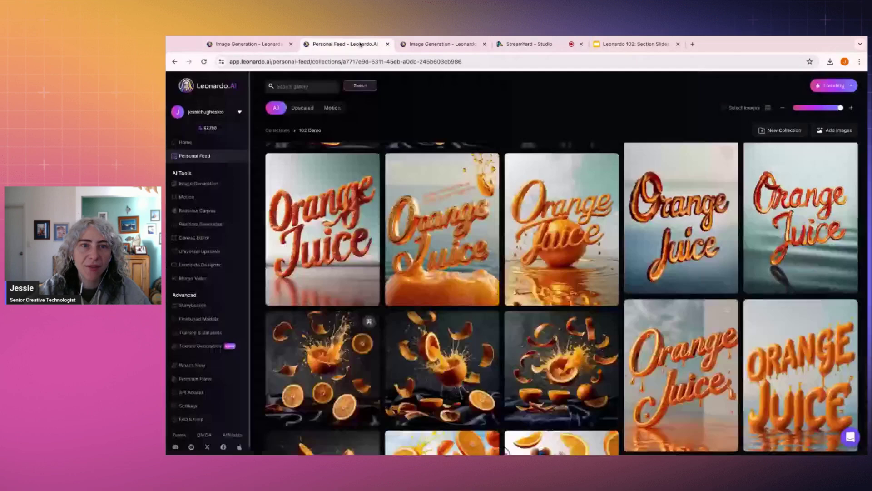
scroll(434, 231, down, 5)
scroll(434, 231, down, 3)
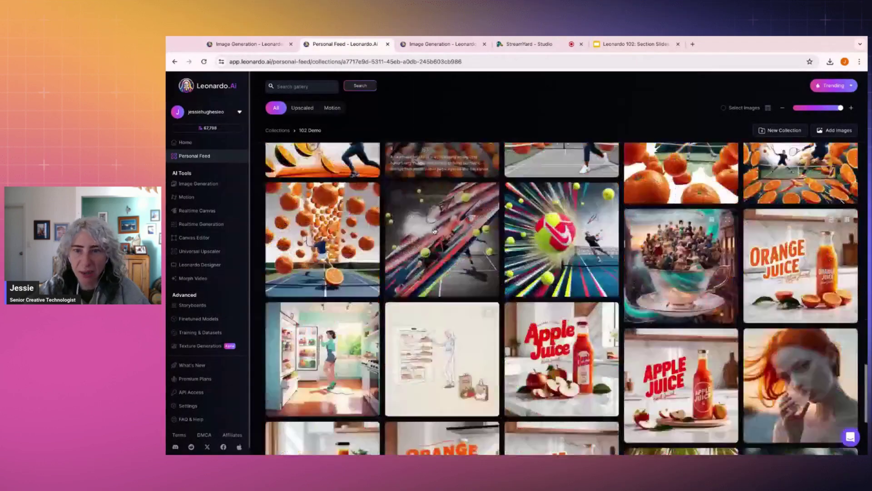
scroll(434, 231, up, 10)
scroll(442, 264, up, 15)
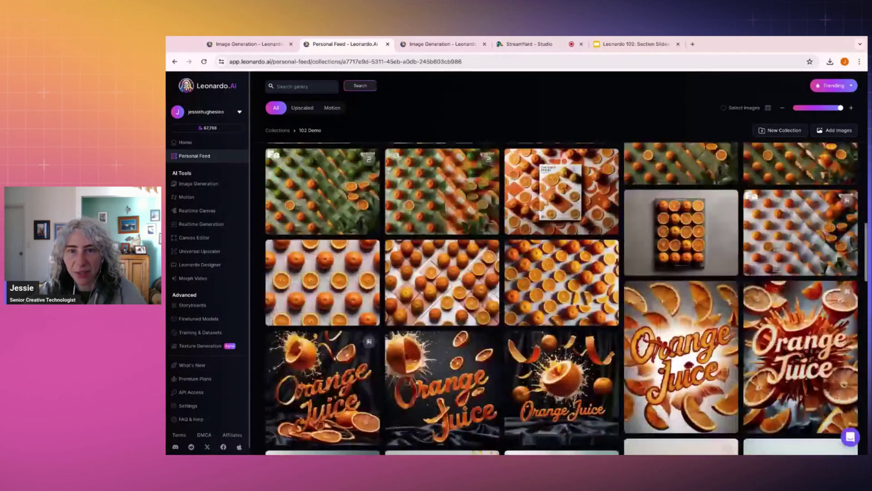
scroll(442, 296, up, 6)
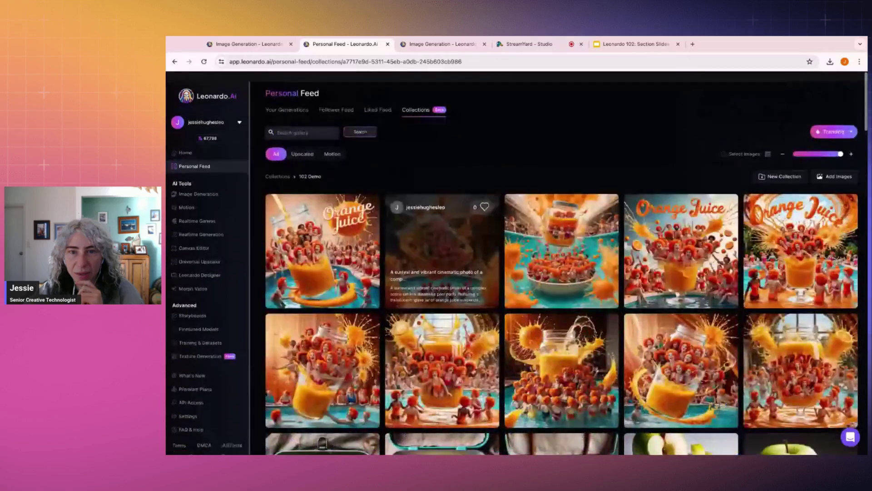
scroll(323, 218, down, 3)
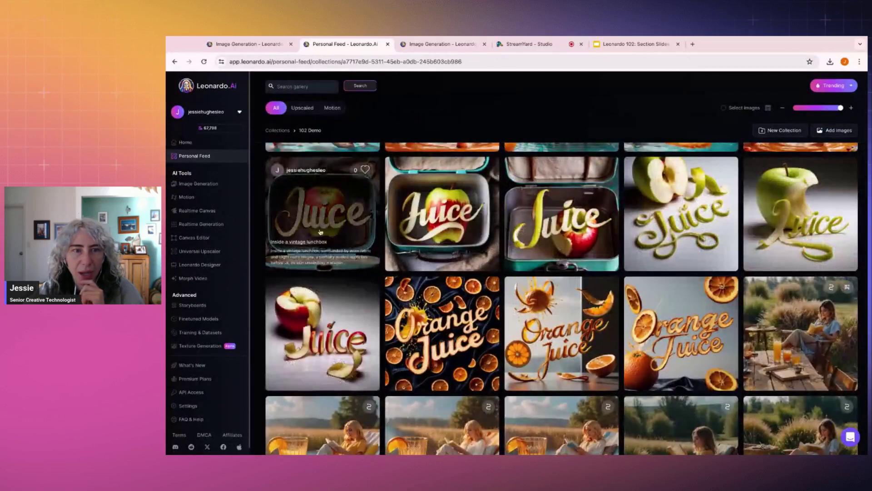
click(791, 214)
drag(528, 149, 621, 212)
key(ctrl+c)
Step: In the second generation tab, replace the pasted apple 'Juice' prompt with a 'half peeled apple' prompt
click(475, 44)
click(398, 112)
key(ctrl+v)
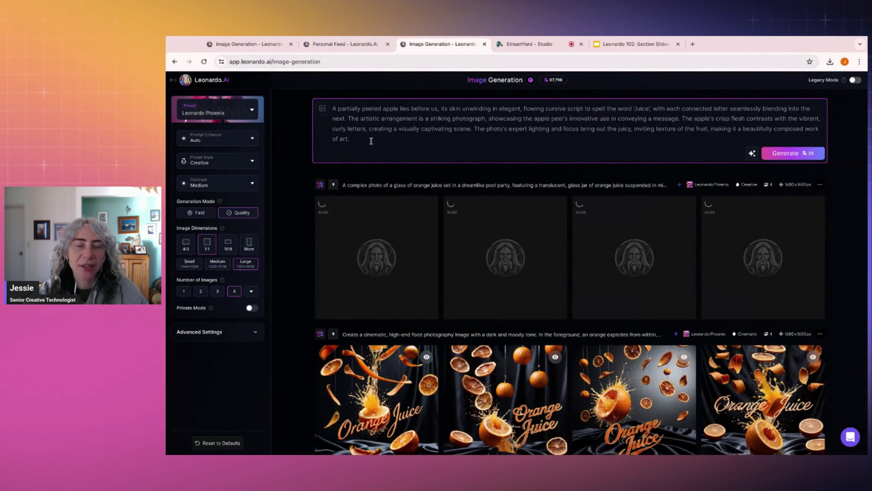
key(ctrl+a)
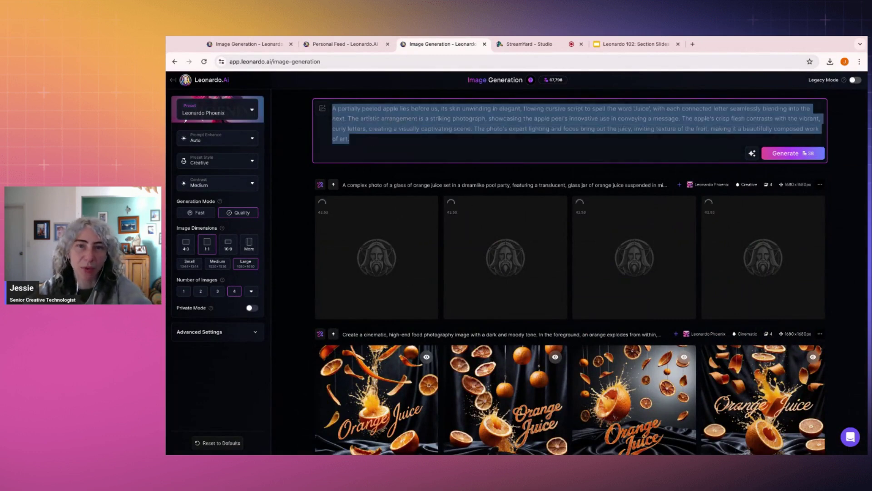
key(BackSpace)
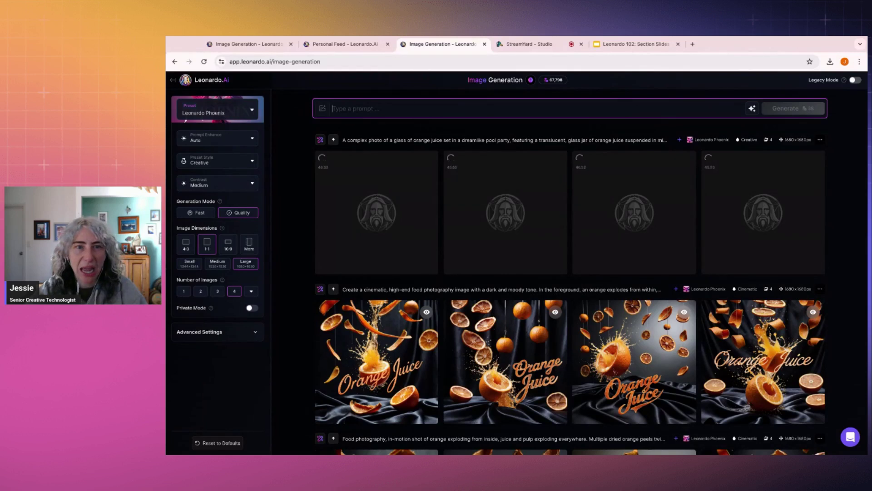
text(An apple being)
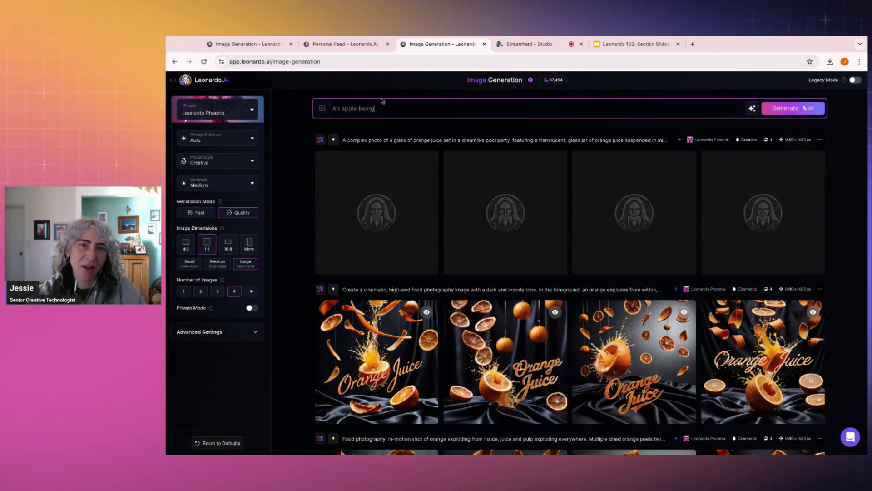
drag(379, 109, 341, 111)
key(BackSpace)
text(half peeled)
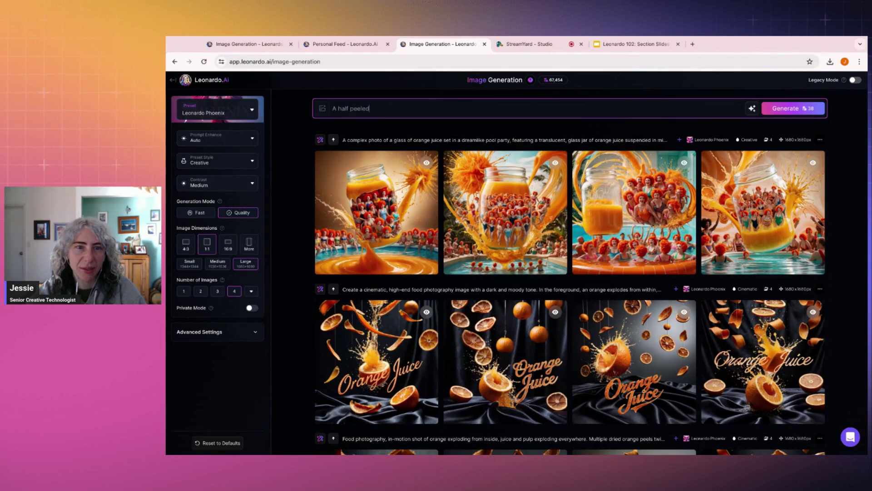
text( apple, with the apple skin spelling the word 'Apple)
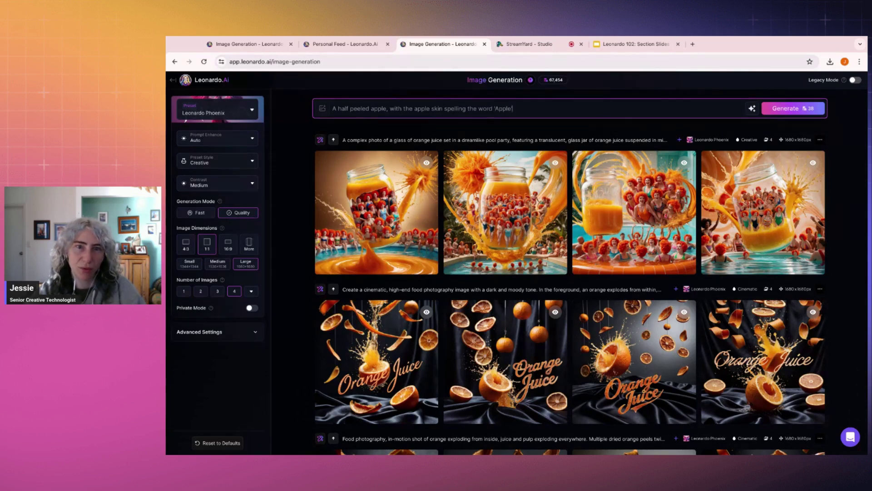
Step: Auto-improve the apple prompt, switch Preset Style to Cinematic, and generate the images
click(752, 109)
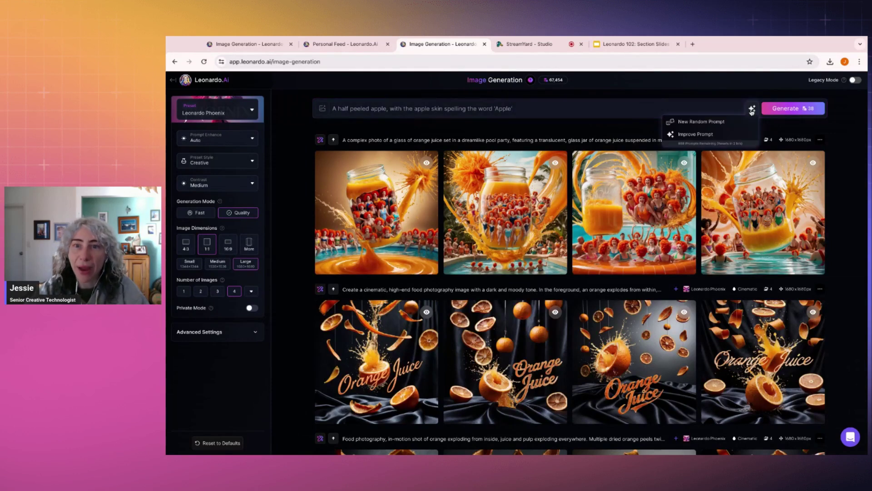
click(699, 136)
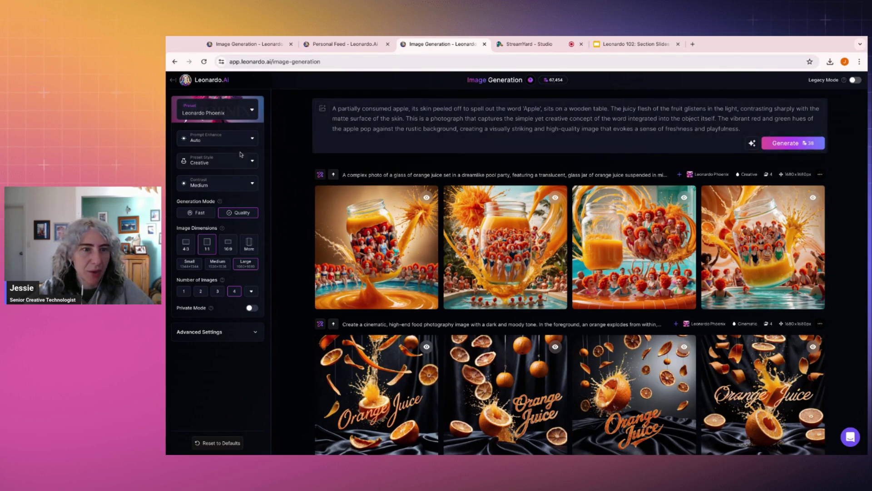
click(213, 162)
click(202, 201)
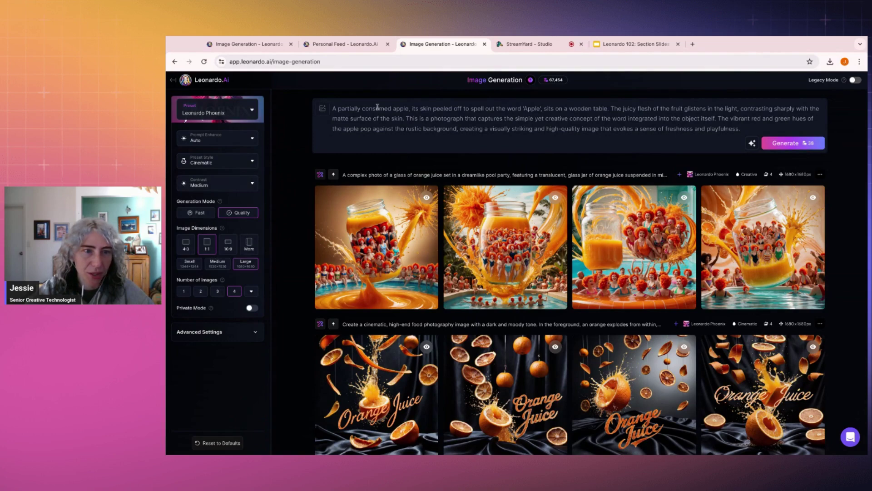
click(797, 144)
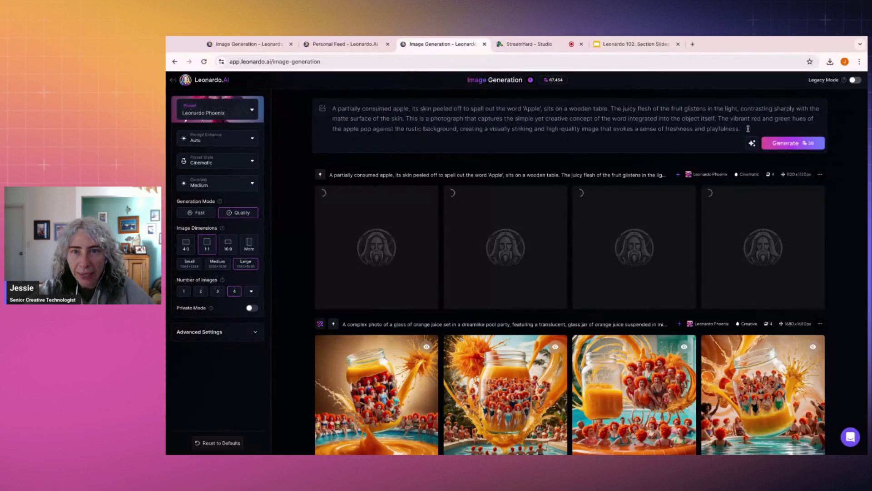
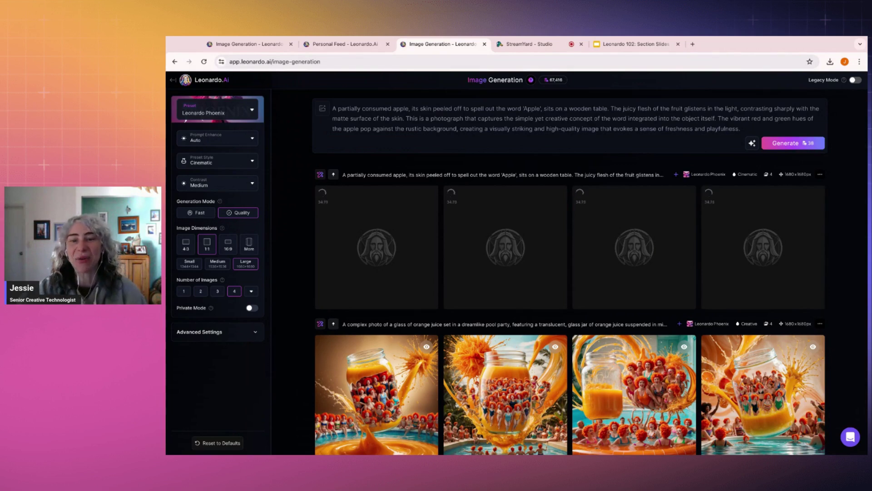
Step: Review the fourth orange-juice image and the apple images full size, zooming in on one
scroll(396, 185, down, 3)
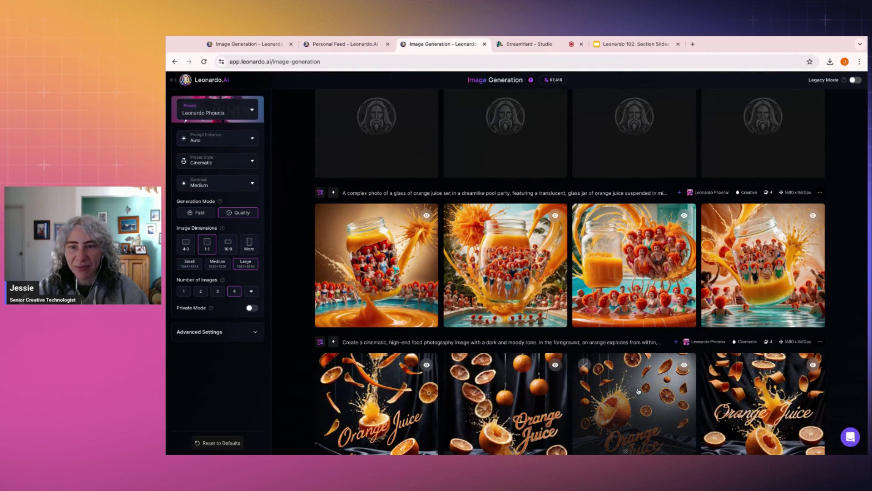
click(789, 255)
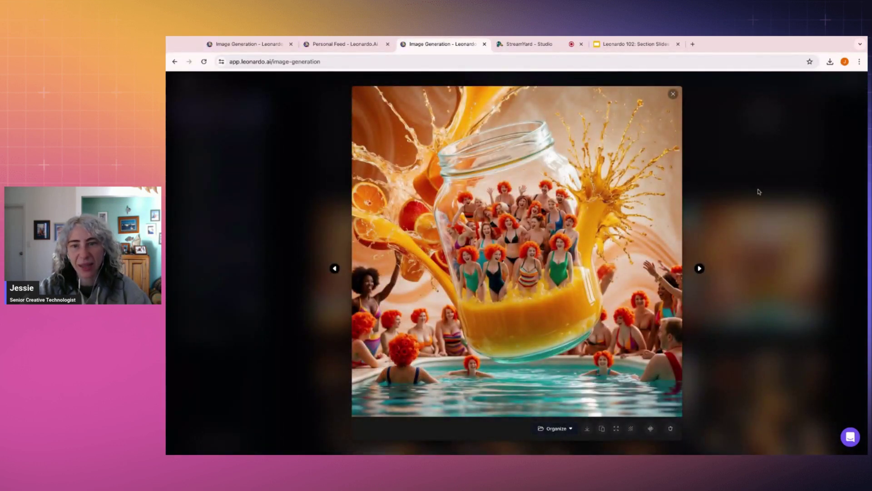
click(750, 297)
scroll(749, 298, down, 20)
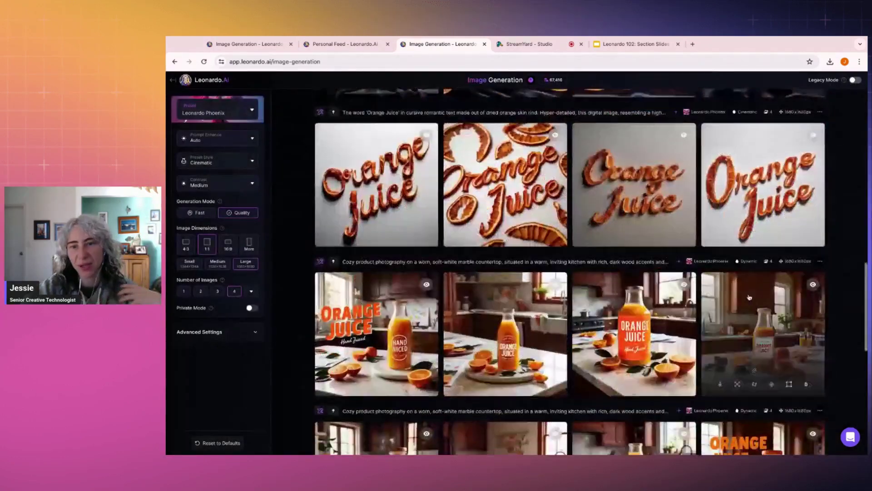
scroll(750, 298, up, 20)
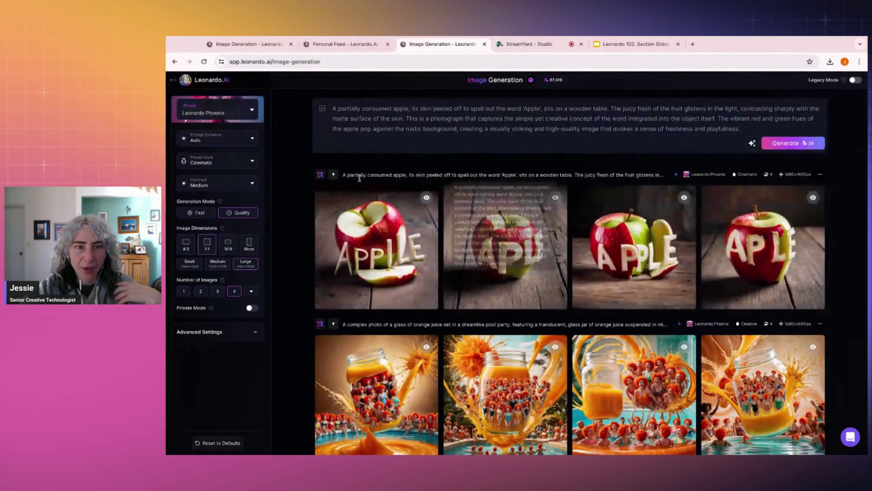
click(491, 215)
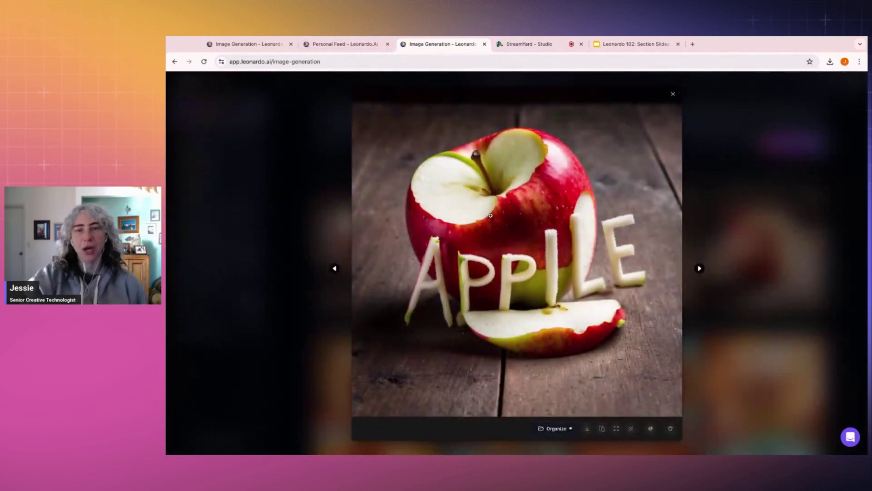
click(490, 215)
click(491, 216)
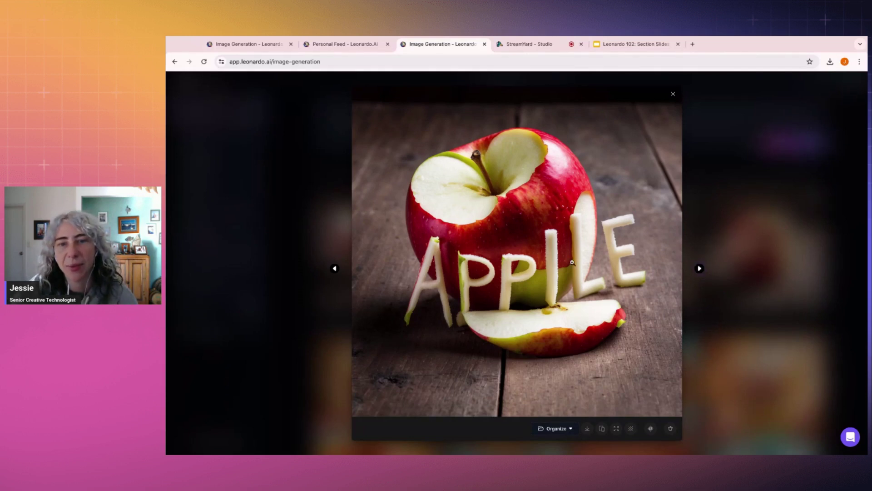
click(700, 269)
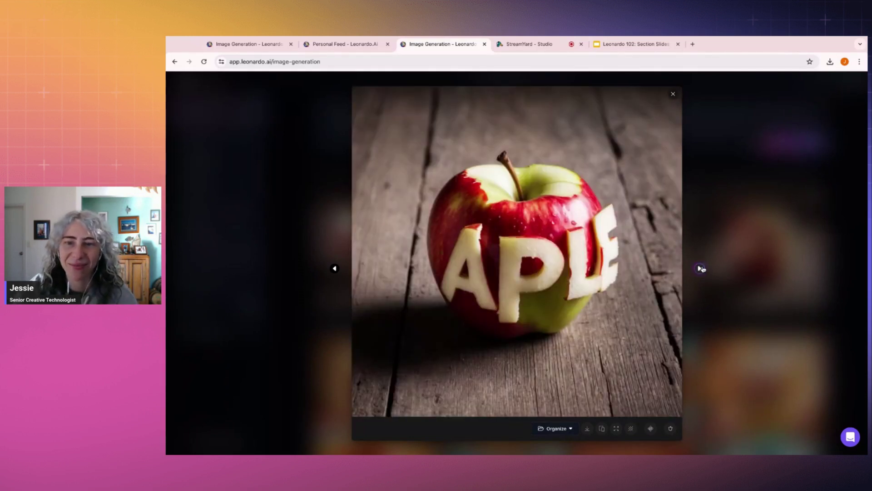
click(700, 268)
key(Escape)
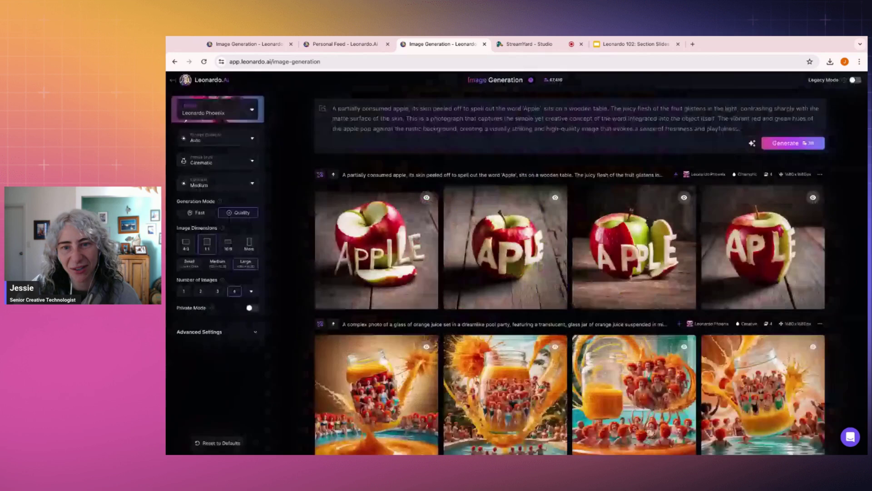
Step: Edit the apple images with AI using 'Change the word to APPLE' and generate
click(320, 176)
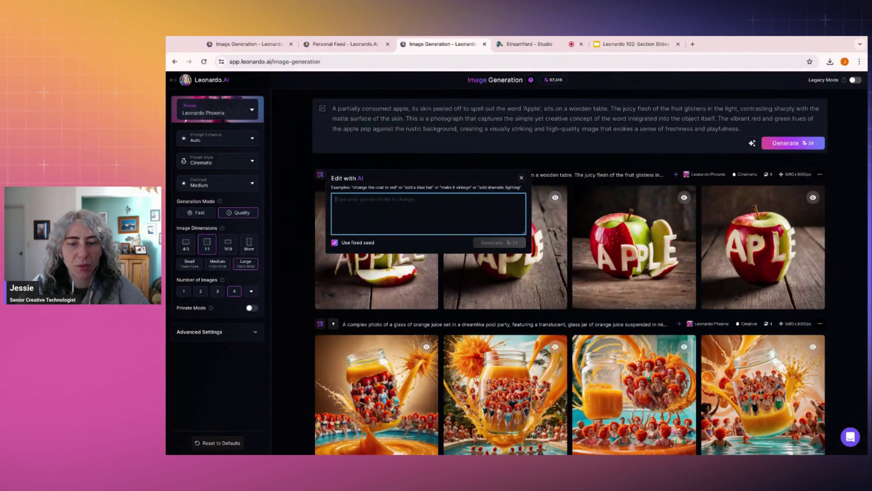
text(Change the word to 'APPLE)
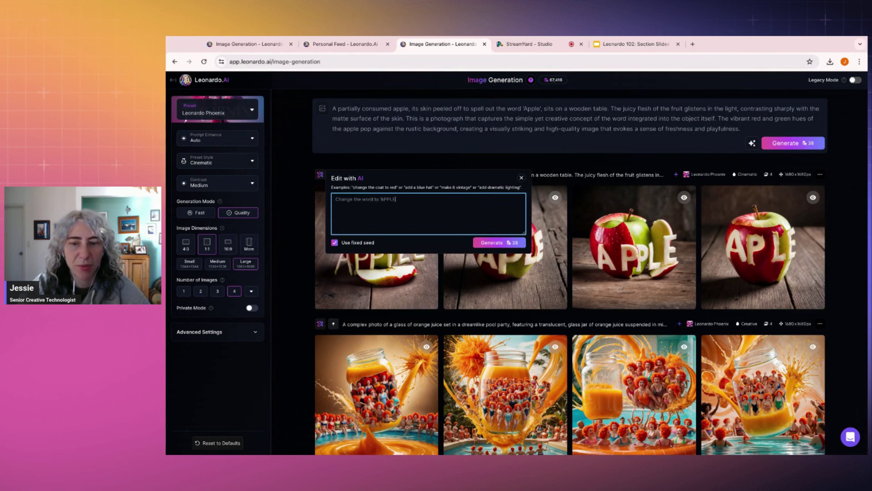
click(496, 243)
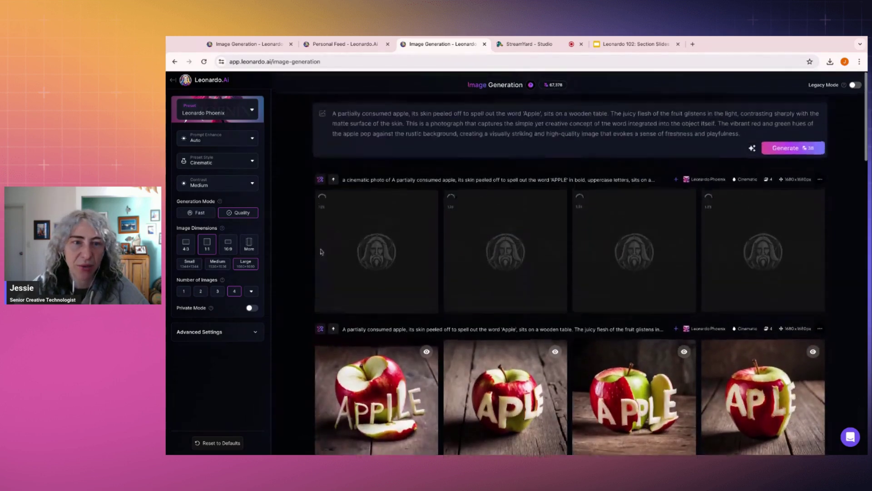
Step: Edit the new APPLE set with AI using 'Make the background a lunch…' and generate
click(320, 176)
click(384, 205)
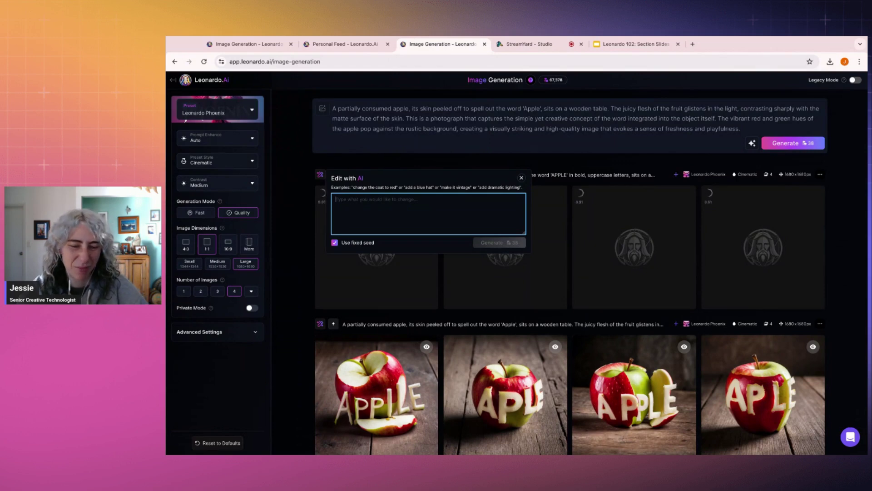
text(Mak)
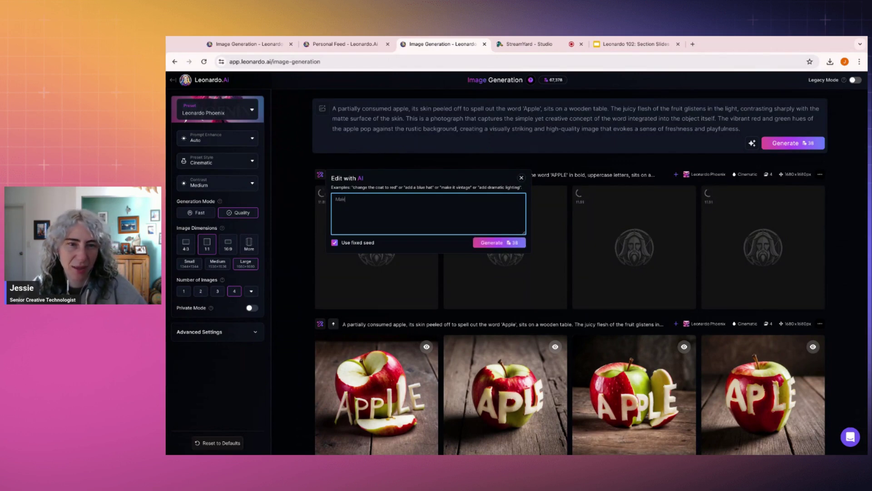
text(e the back)
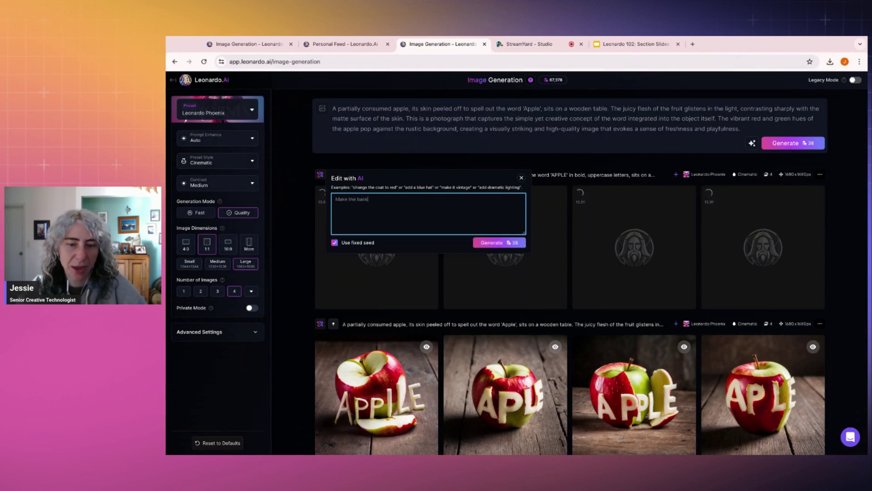
text(ground a lunch box)
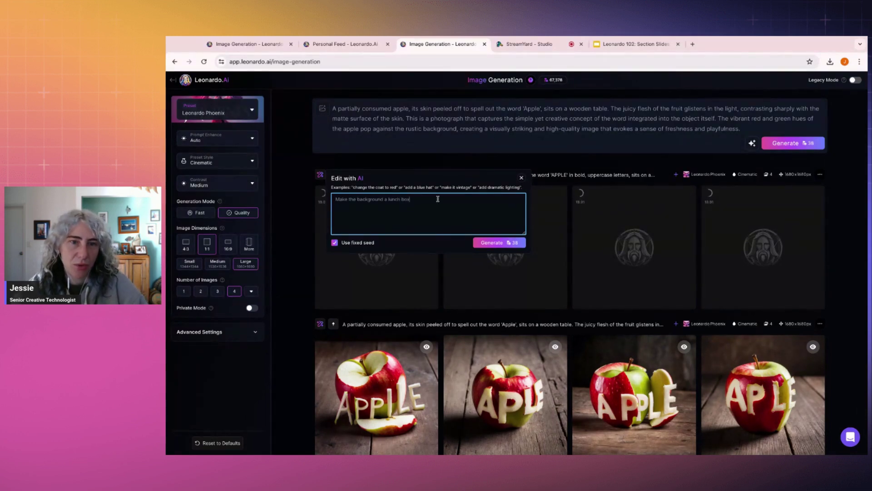
click(498, 242)
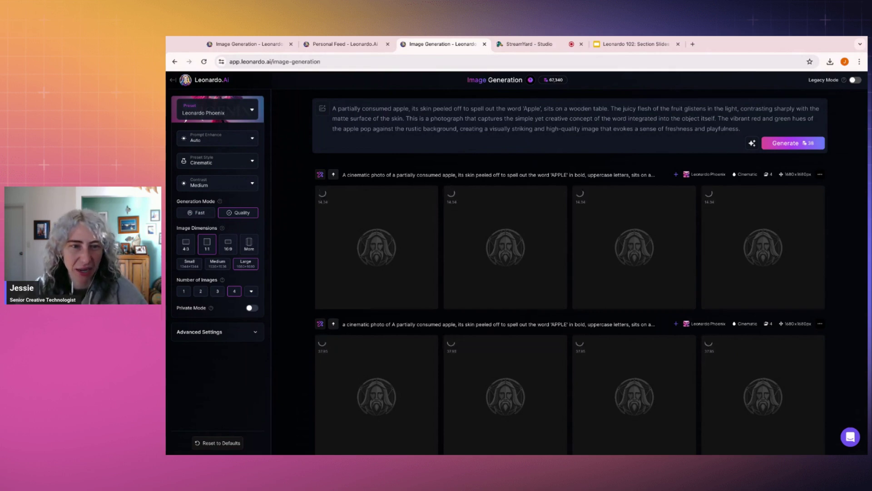
Step: Preview the first APPLE result full size, then return to the generations list
scroll(411, 214, down, 6)
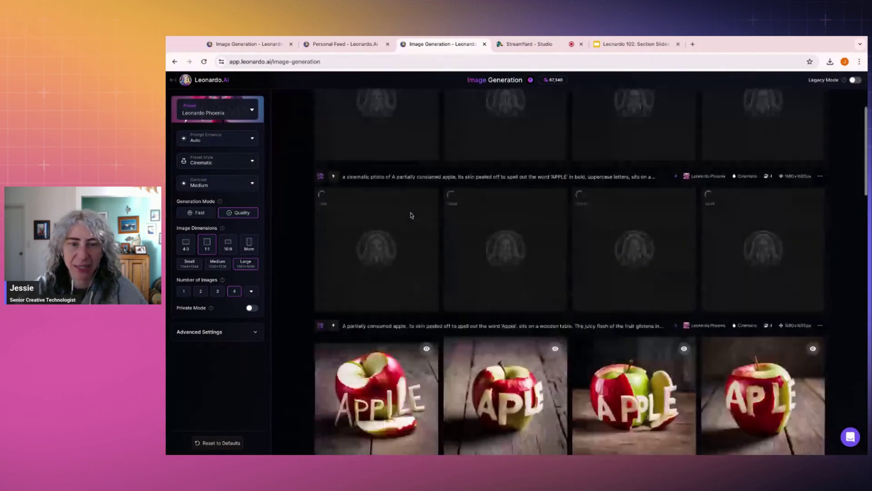
scroll(382, 295, up, 5)
scroll(382, 349, down, 3)
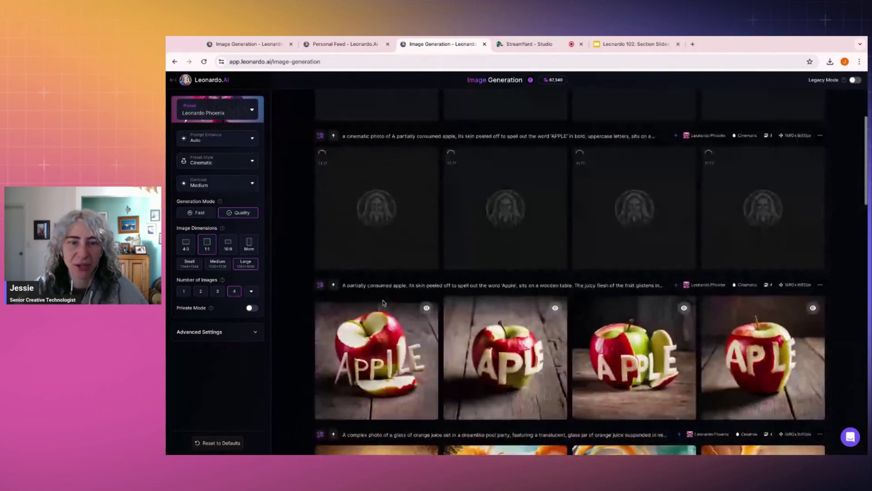
click(382, 349)
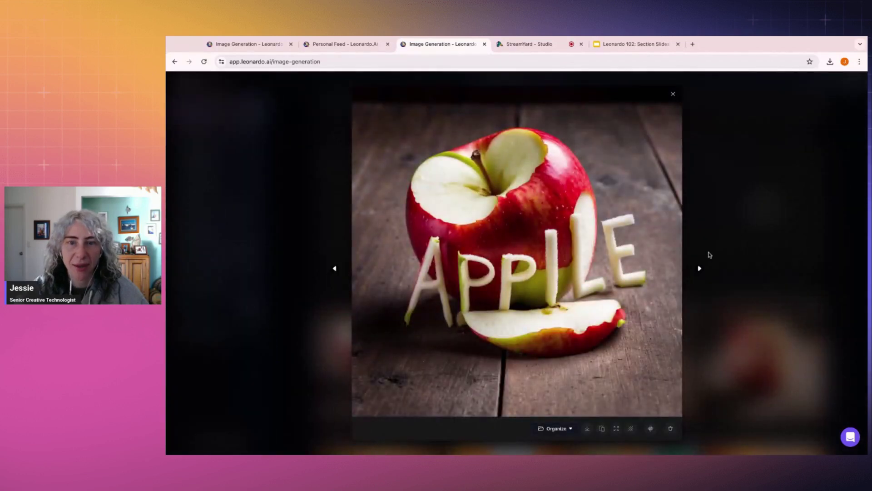
click(773, 209)
scroll(621, 286, up, 5)
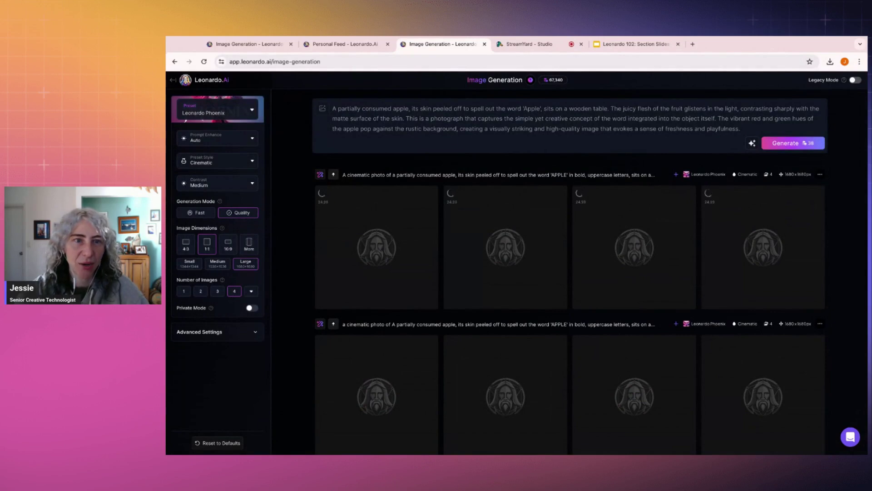
scroll(390, 269, down, 3)
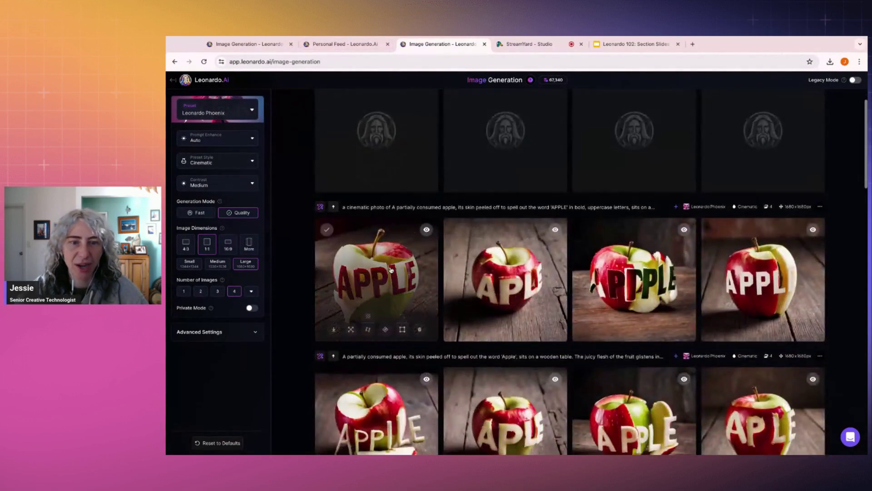
Step: Cycle through all four new APPLE variations in the full-size viewer
click(391, 269)
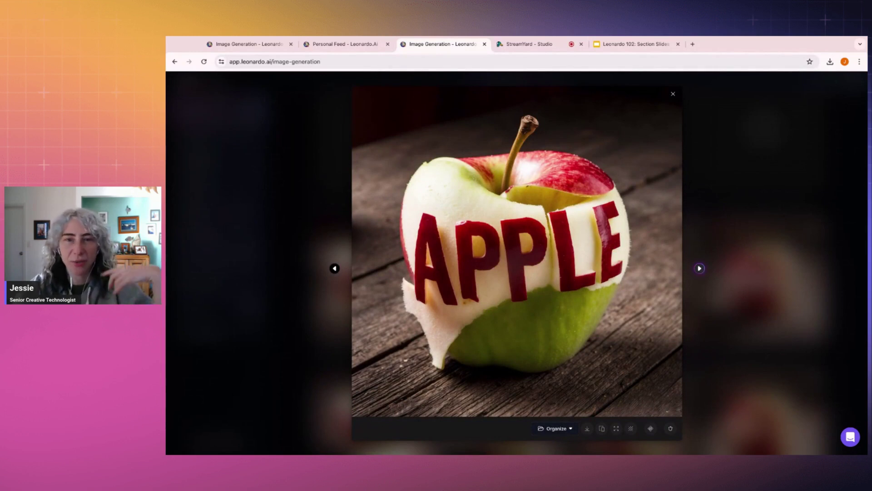
click(700, 268)
click(700, 269)
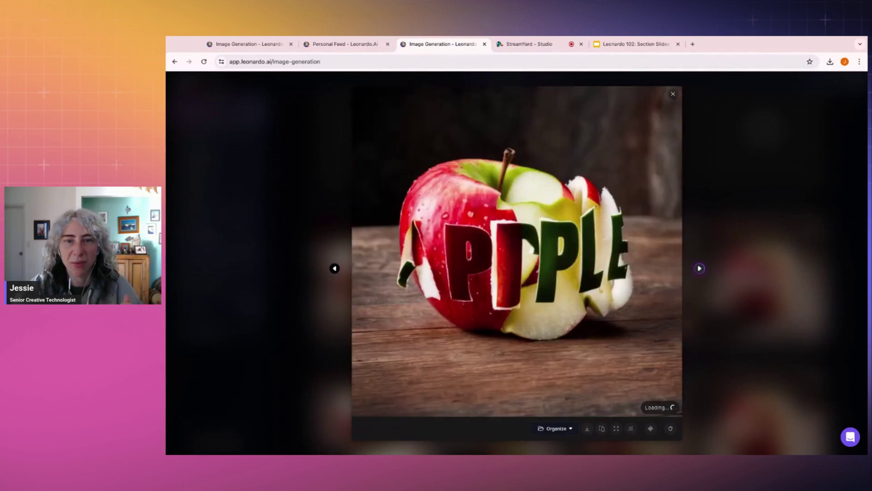
click(700, 269)
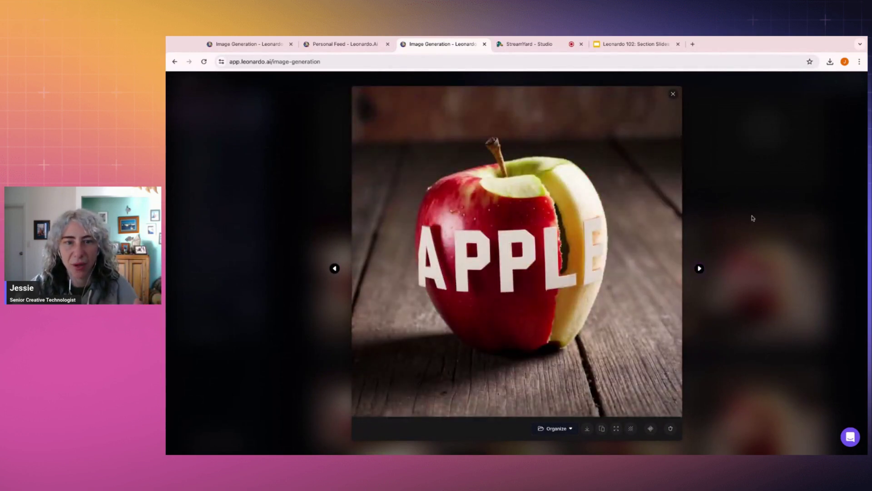
key(Right)
click(760, 226)
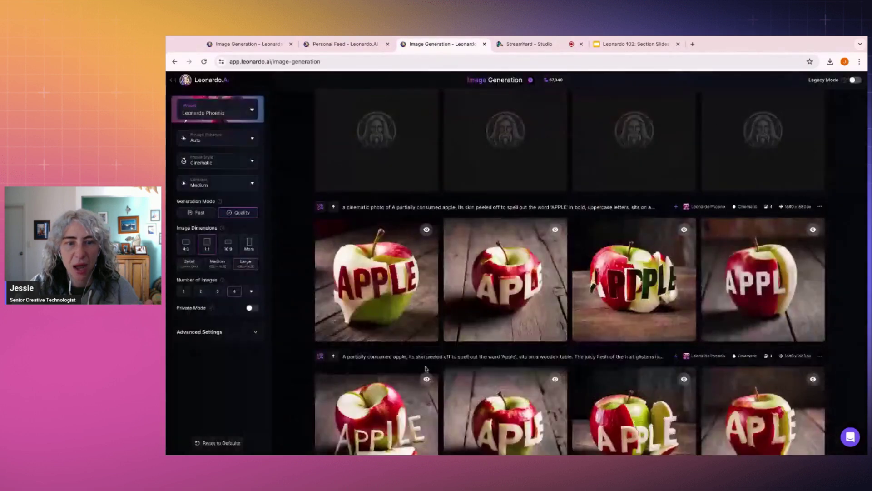
Step: Go to the Personal Feed showing the peeled-apple 'Juice' image
scroll(427, 368, down, 3)
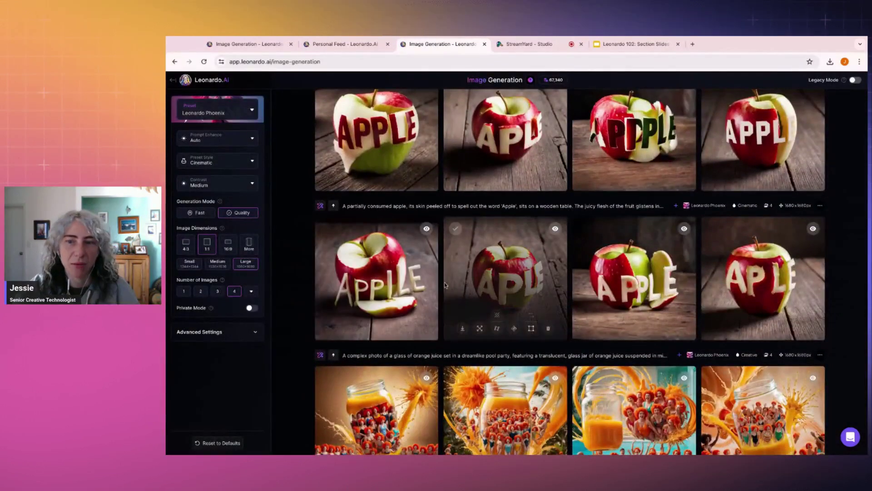
scroll(445, 285, up, 5)
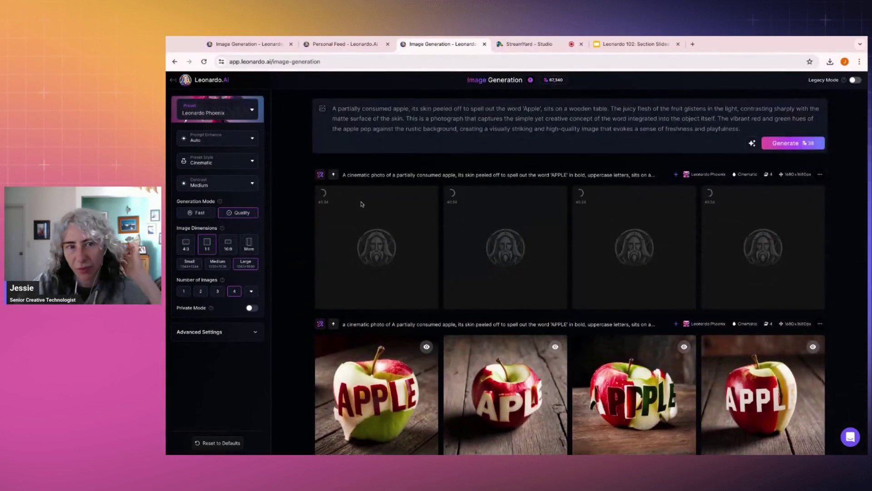
click(358, 47)
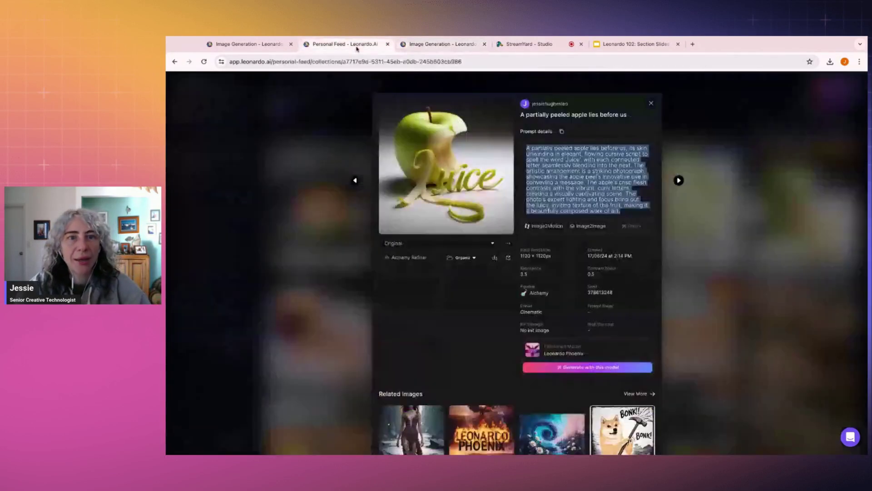
Step: Open the first lunchbox 'Juice' image full size and step through the next images
click(691, 141)
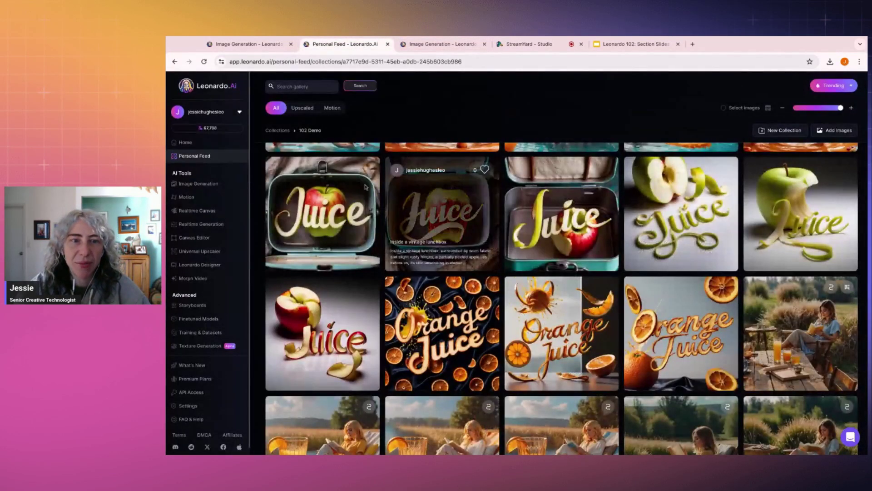
click(366, 187)
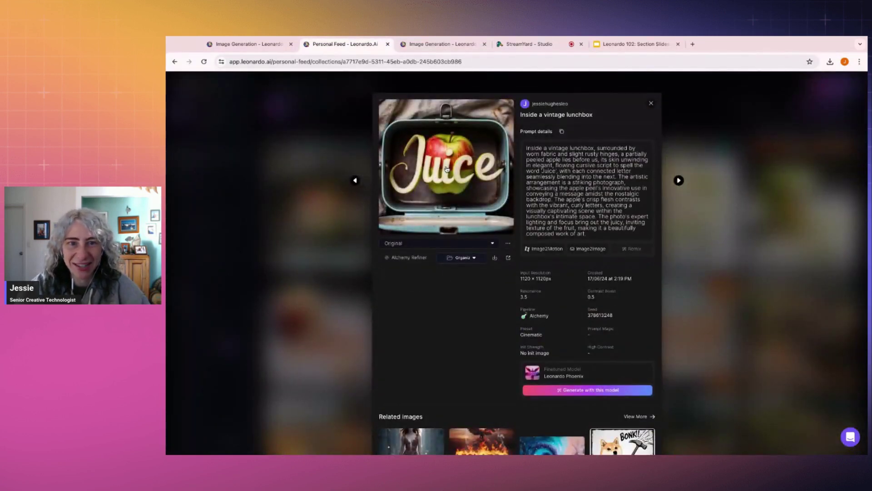
click(446, 169)
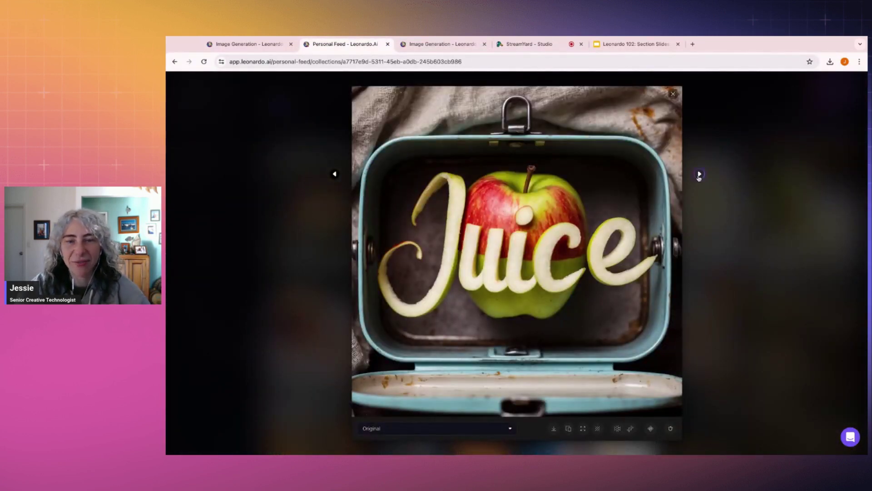
click(699, 175)
click(700, 175)
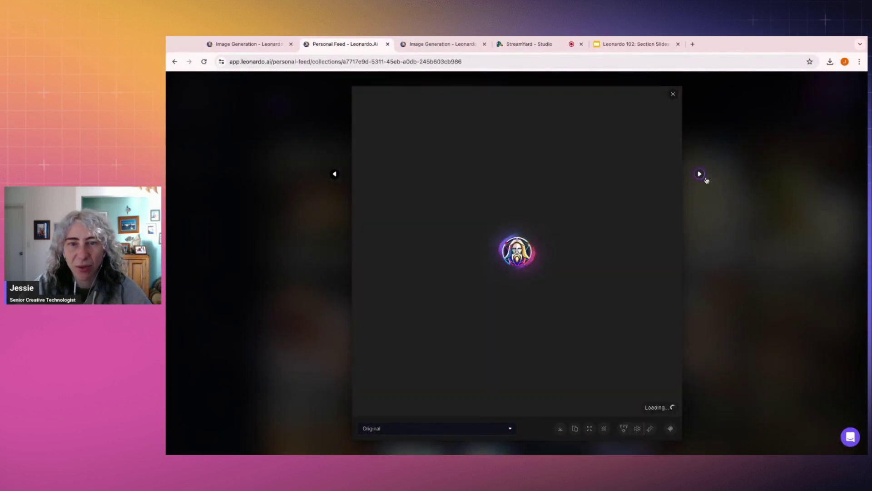
Step: Select the lunchbox image's full prompt, then view that image full size
click(730, 191)
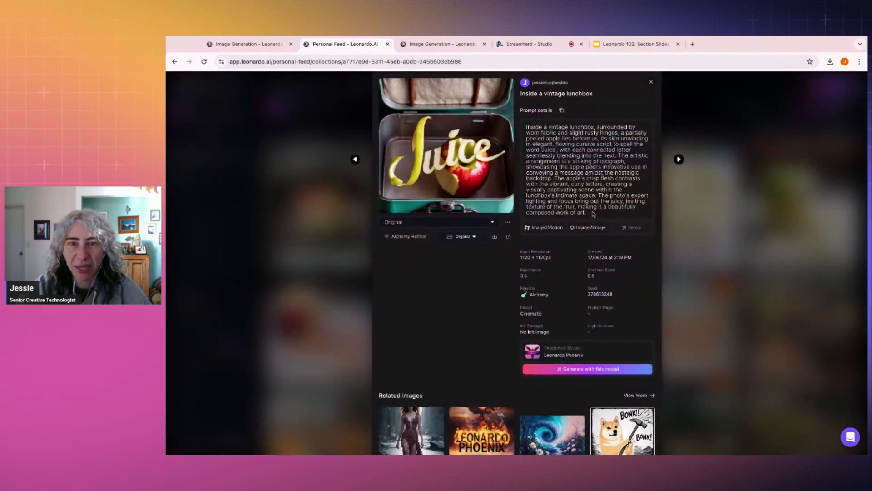
drag(547, 138, 594, 213)
triple_click(594, 213)
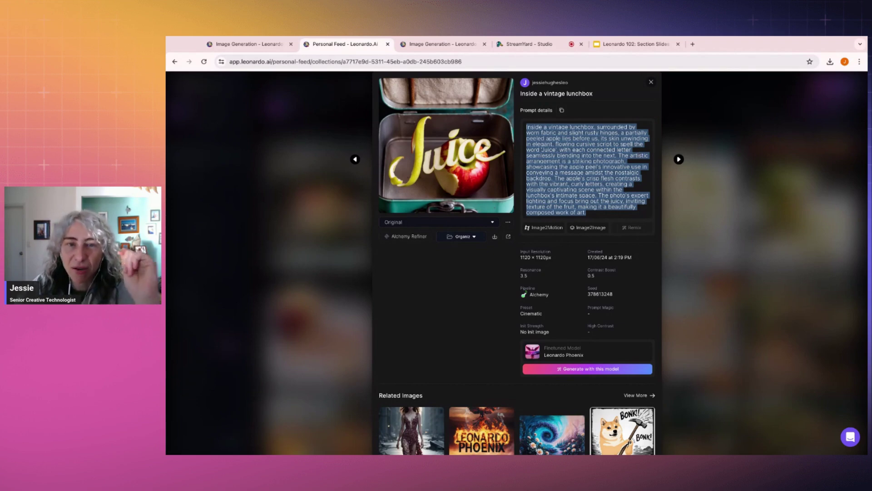
scroll(517, 263, up, 1)
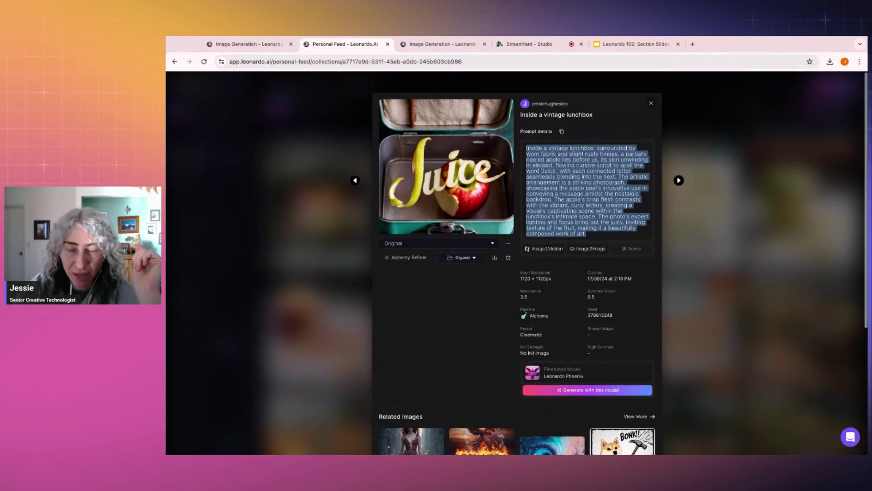
click(452, 167)
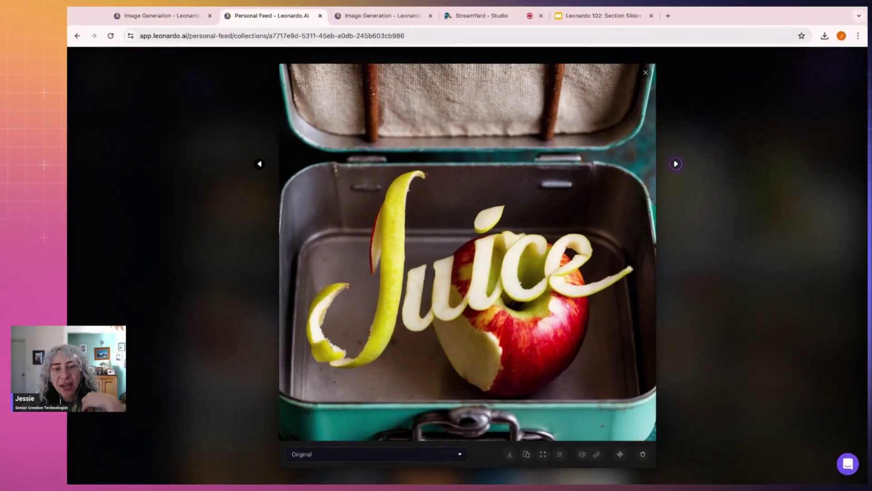
Step: Browse the bitten and halved-apple 'Juice' images, back to the lunchbox one, then exit to the gallery
click(700, 174)
click(676, 163)
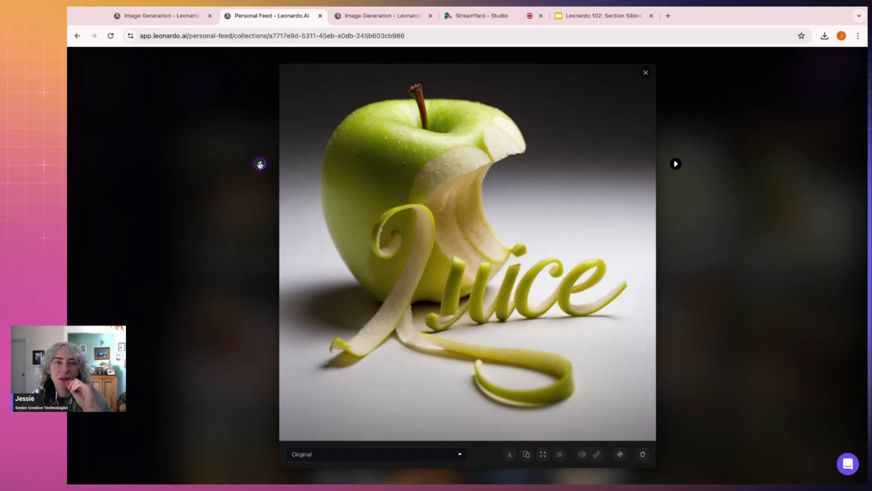
click(260, 164)
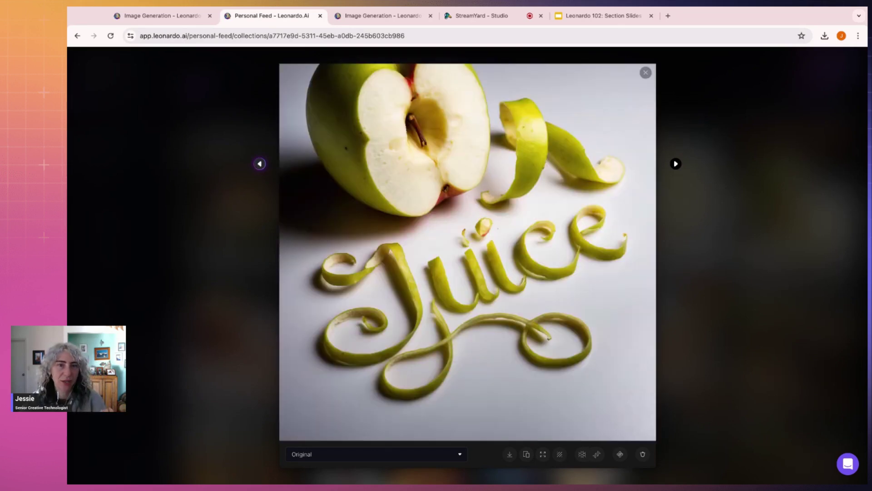
click(260, 164)
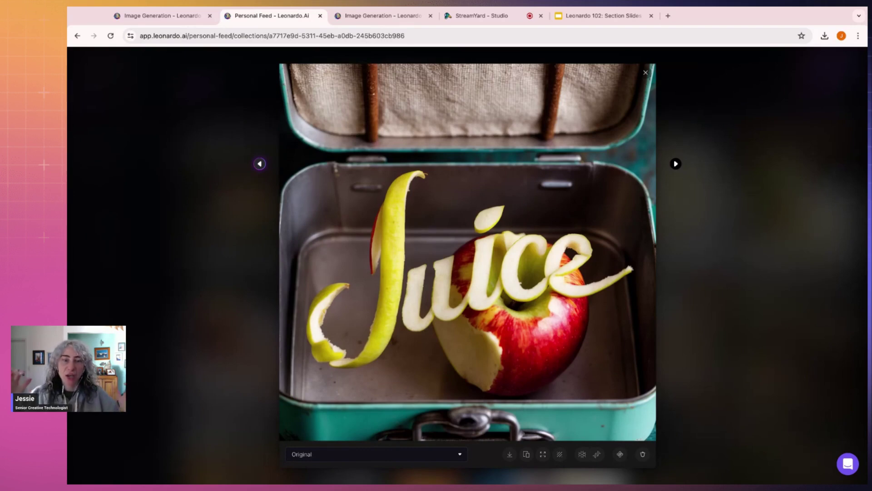
click(724, 176)
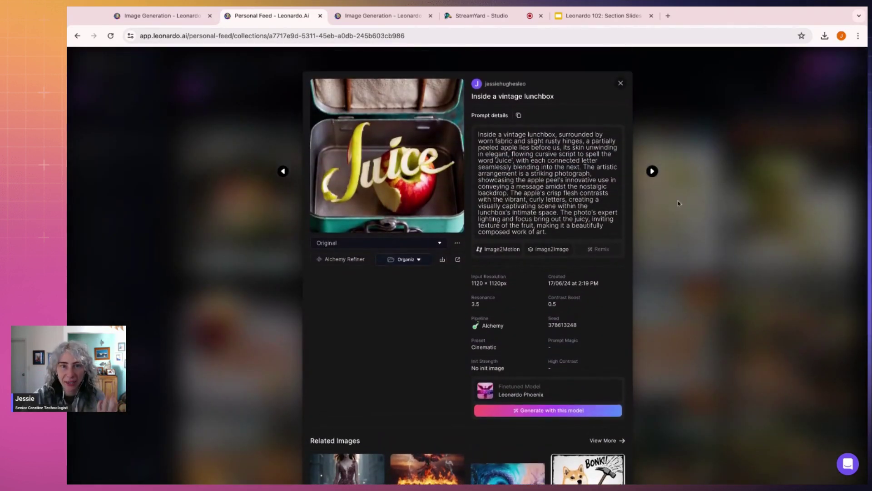
key(Escape)
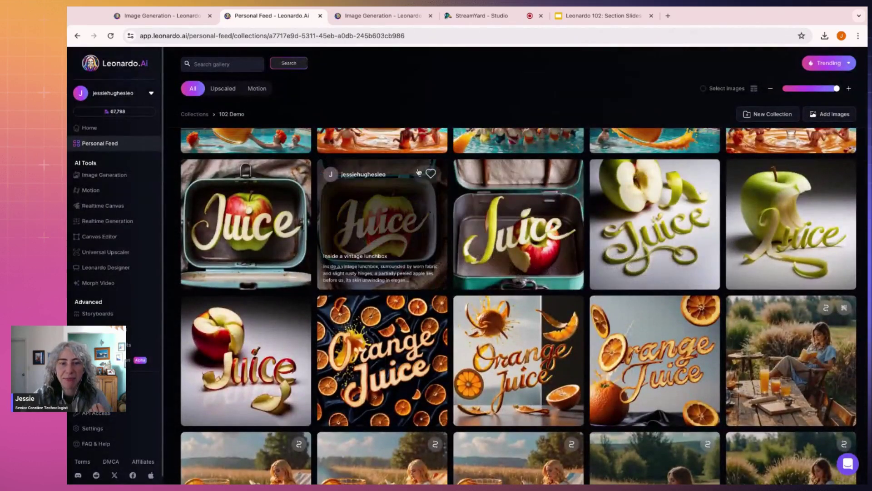
Step: Open an Orange Juice image's details and view it full size
scroll(518, 359, down, 1)
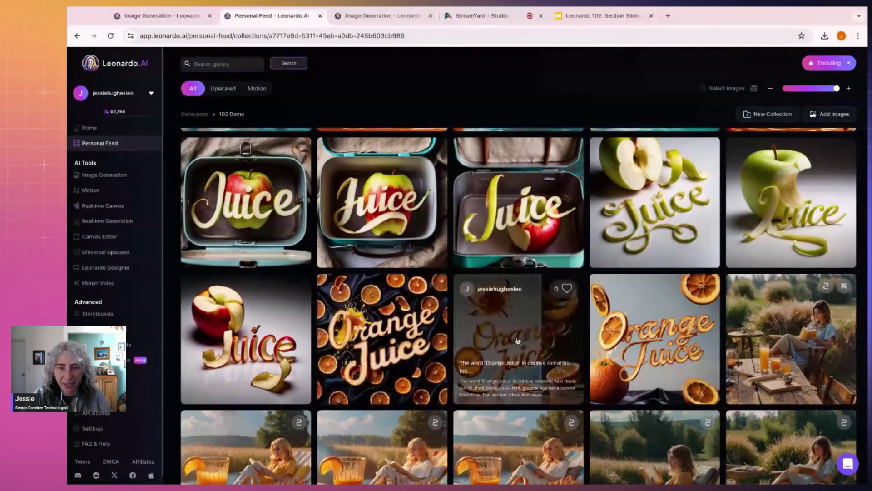
click(537, 314)
click(412, 157)
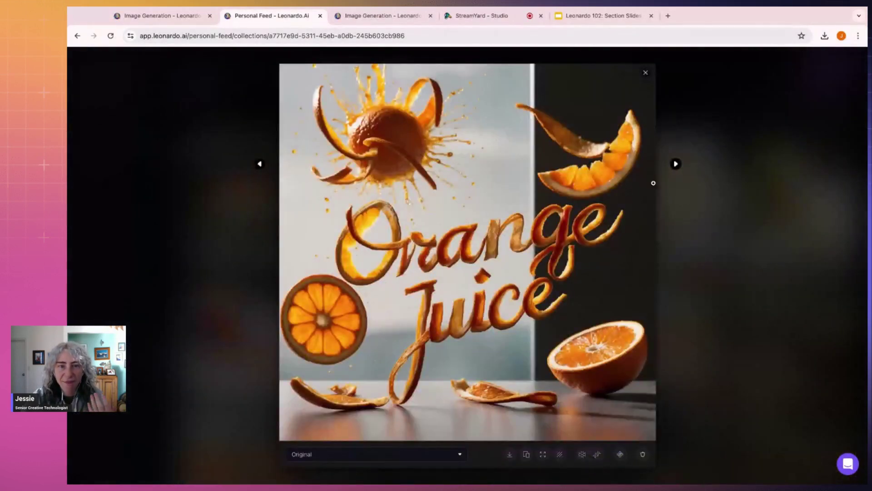
click(719, 196)
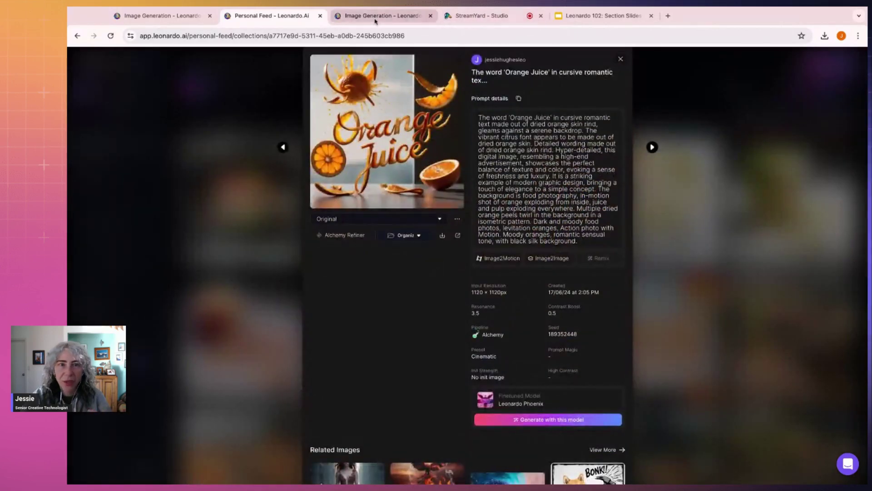
Step: Scroll through the 102 Demo gallery, then return to the Image Generation page
click(377, 16)
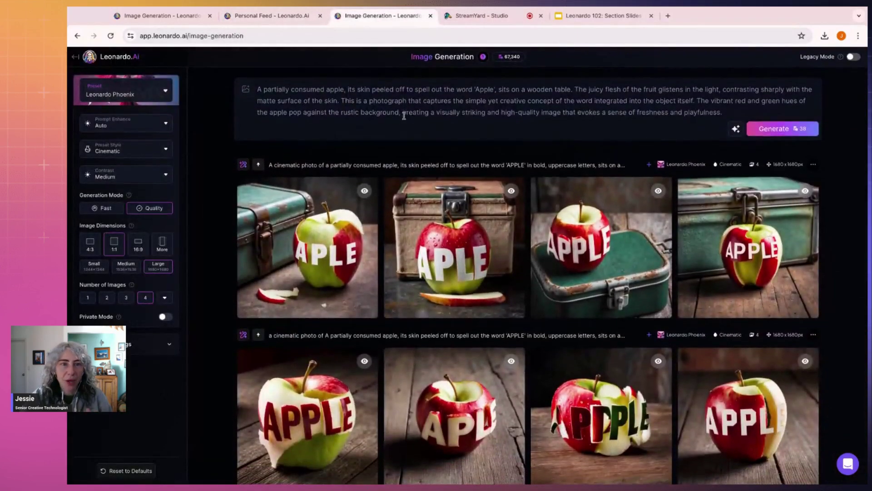
click(269, 16)
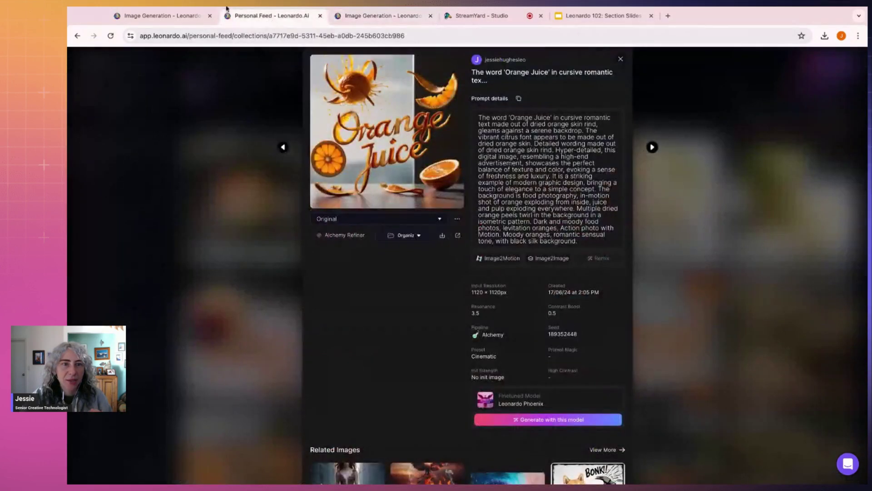
click(686, 182)
scroll(686, 182, down, 10)
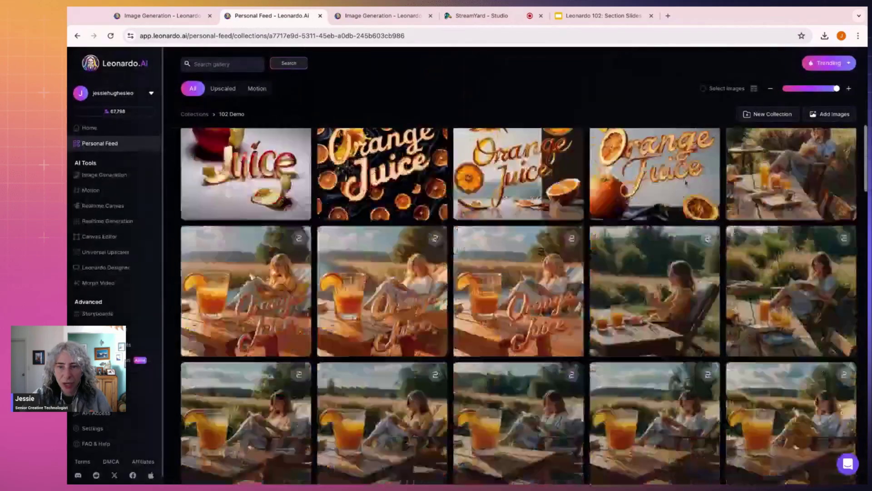
scroll(654, 168, down, 8)
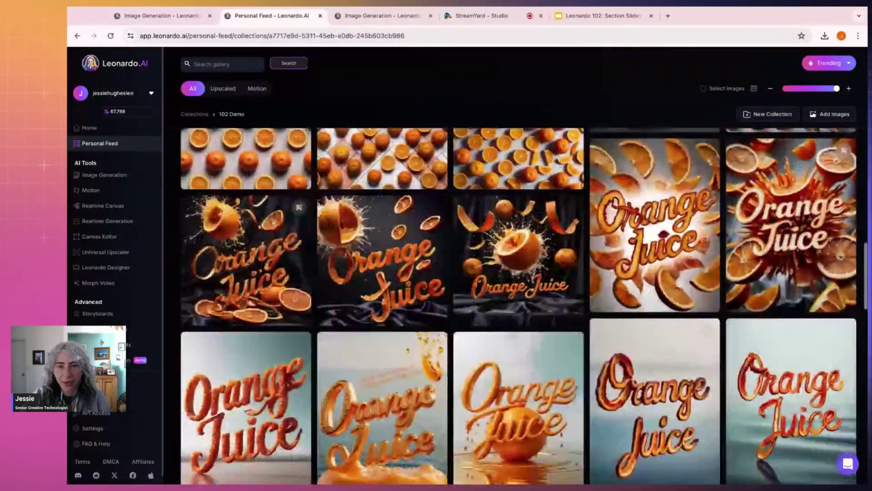
scroll(655, 168, up, 3)
scroll(654, 196, up, 10)
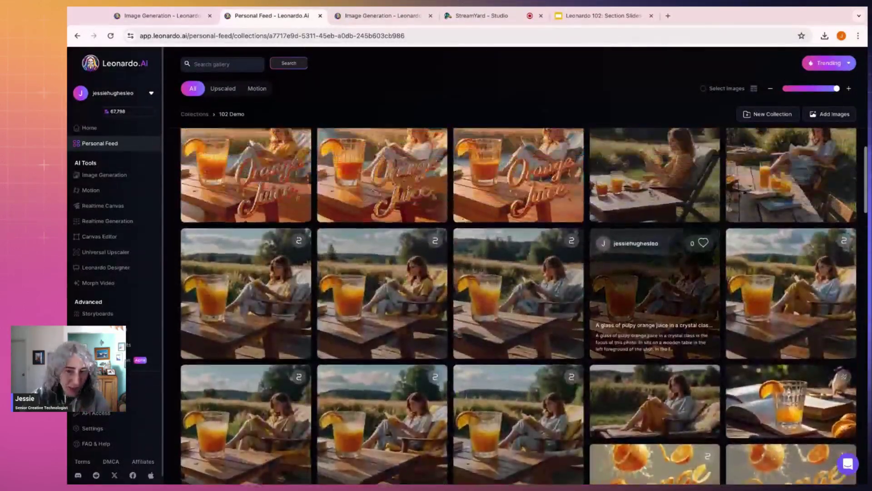
scroll(677, 168, up, 15)
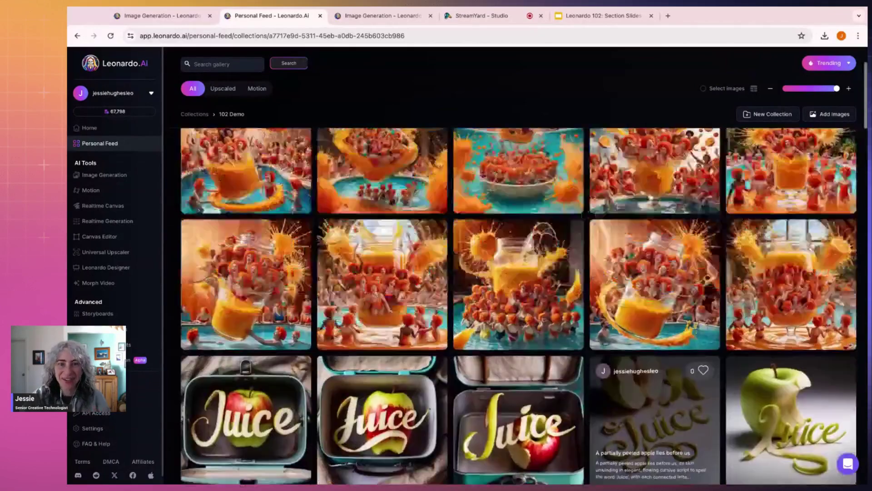
key(ctrl+Tab)
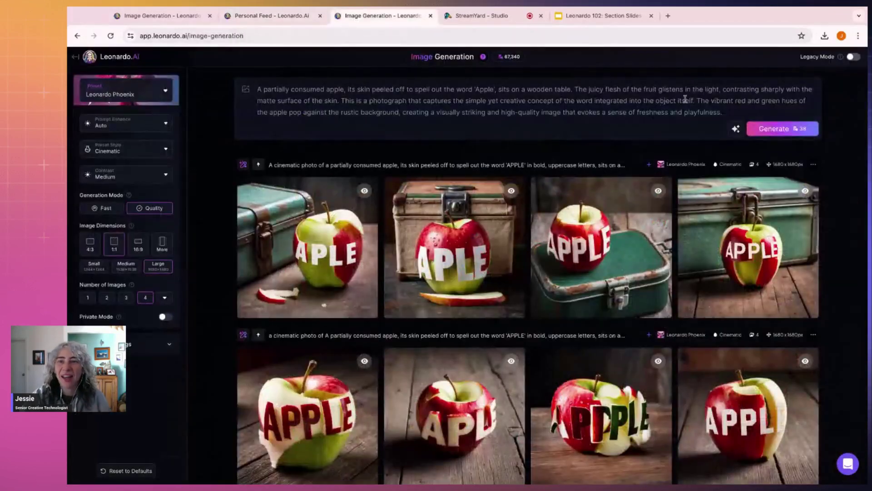
Step: Delete the apple prompt and pick the Cinematic Kino preset, making Large size 1792x1792
triple_click(727, 109)
key(BackSpace)
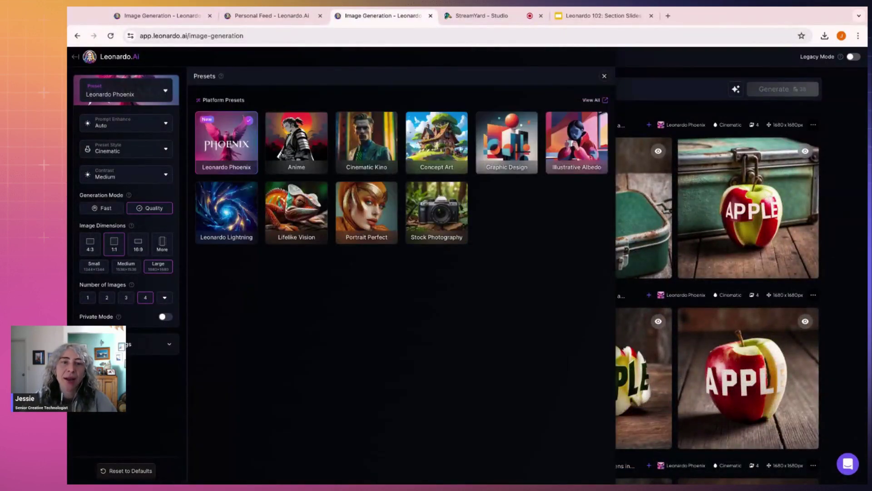
click(157, 96)
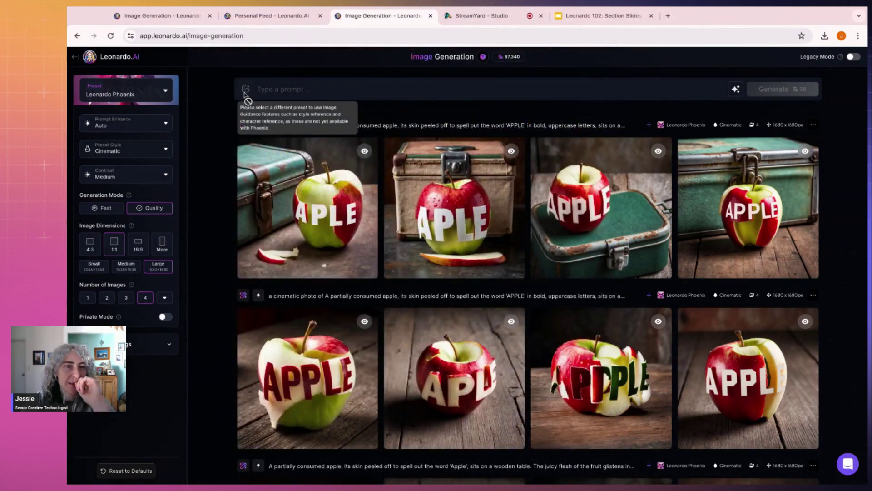
click(163, 99)
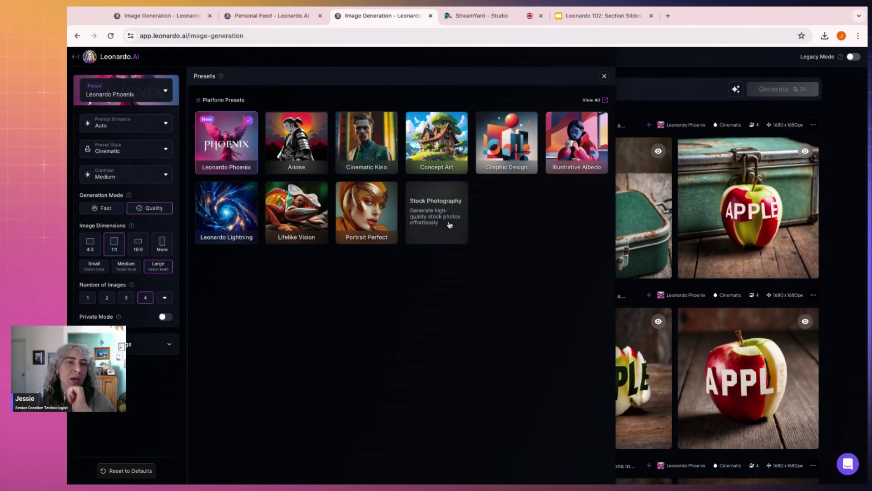
click(378, 131)
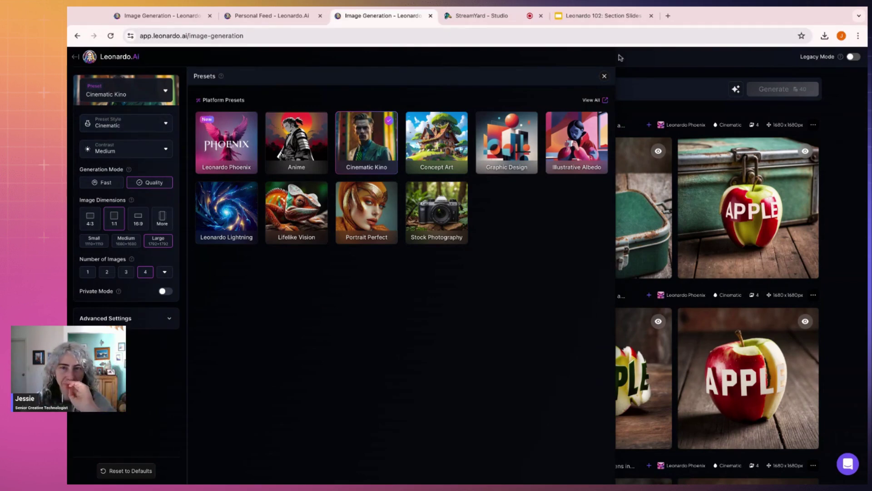
click(604, 77)
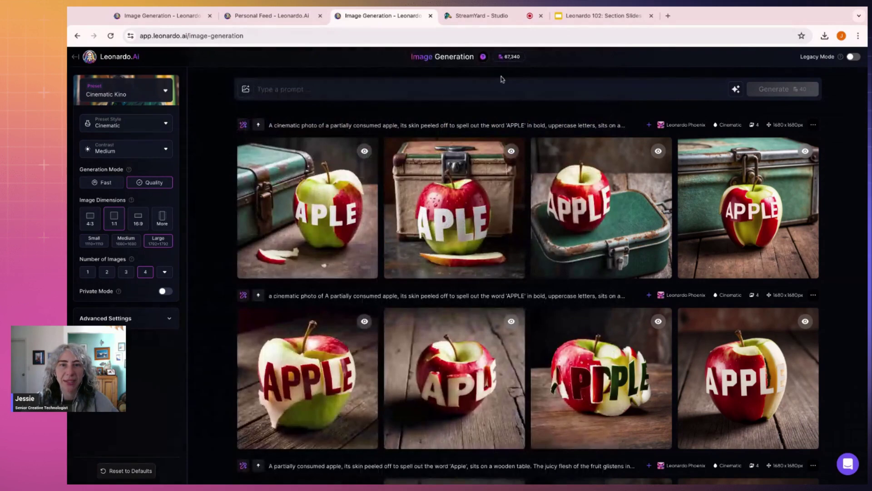
Step: Enter the prompt 'A glass of orange juice sitting on an outdoor table, European summer, glass food photography'
click(468, 90)
text(A)
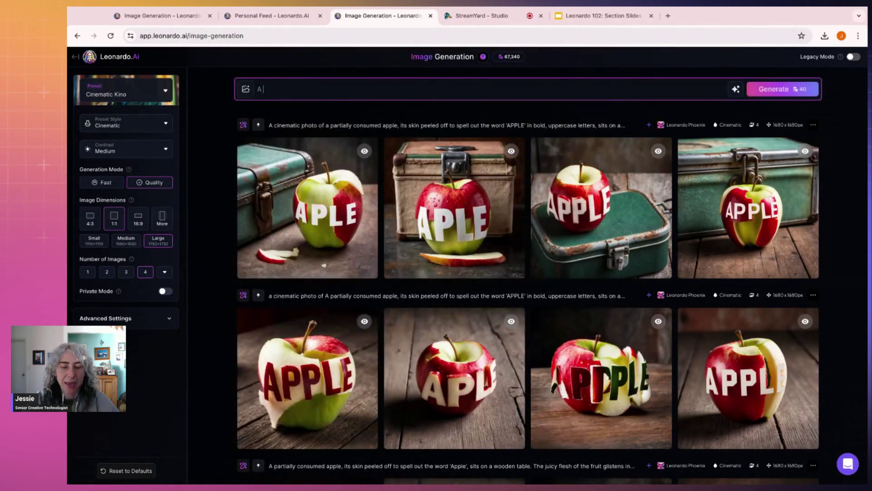
text( glass of)
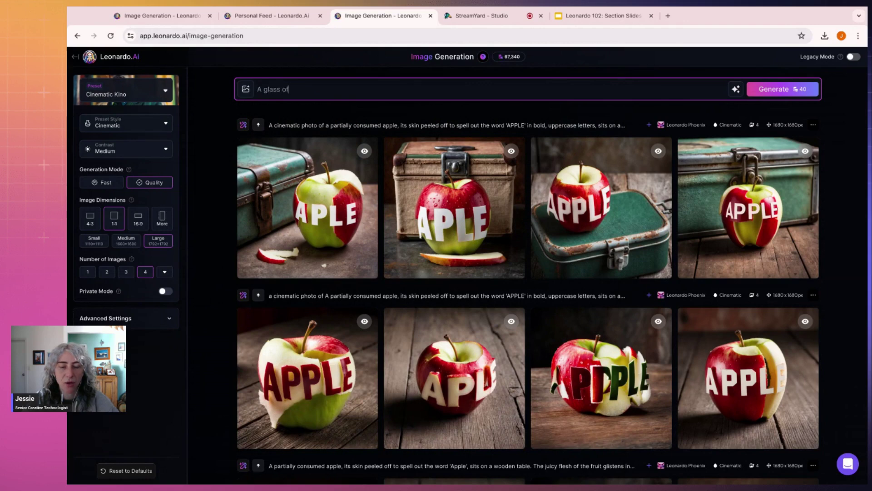
text( orange juice sittign o)
key(BackSpace)
key(BackSpace)
key(BackSpace)
key(BackSpace)
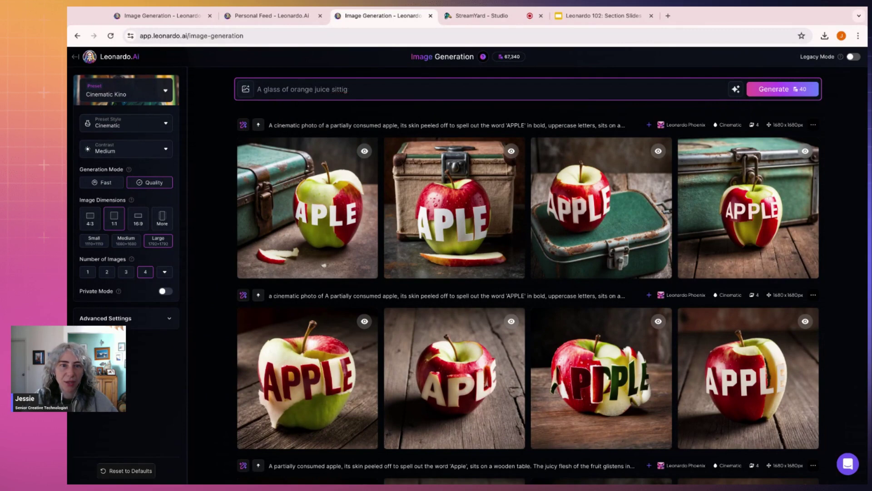
text(ng on an e)
key(BackSpace)
text(outf)
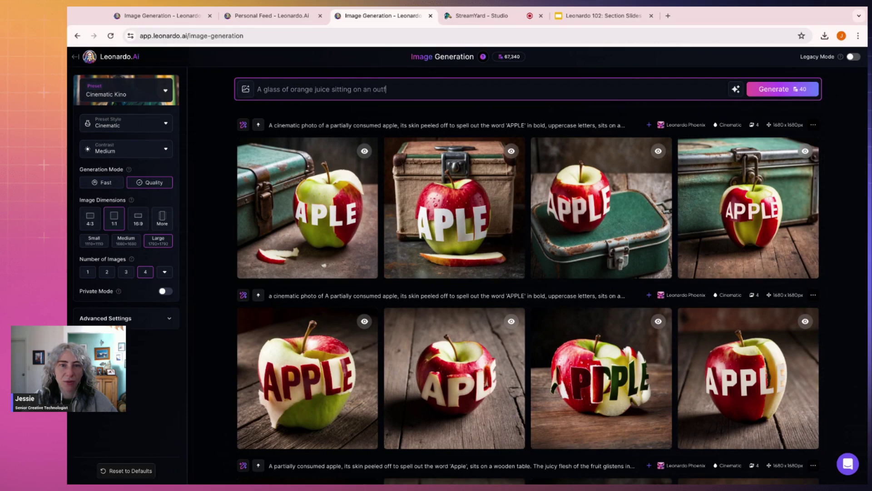
key(BackSpace)
text(door table)
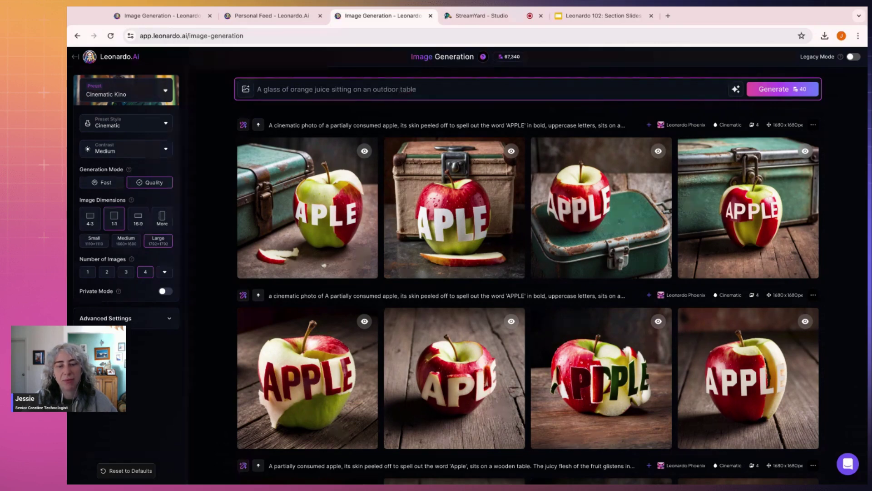
key(BackSpace)
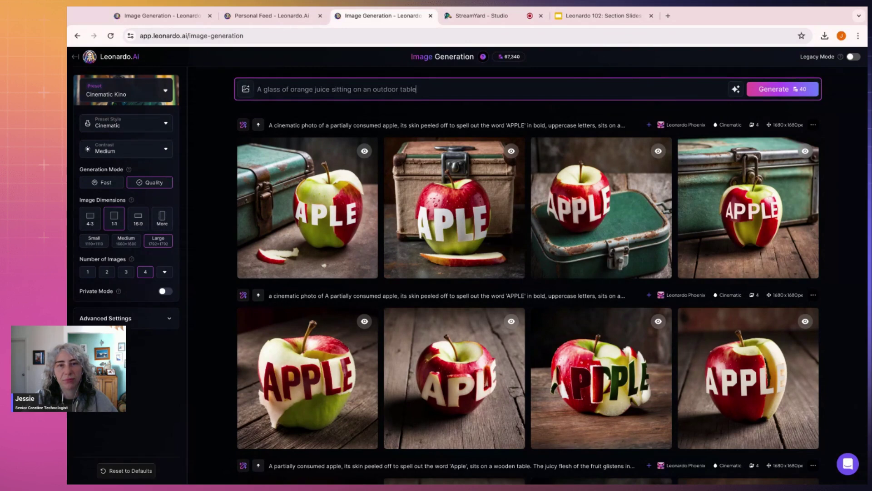
text(, Europea)
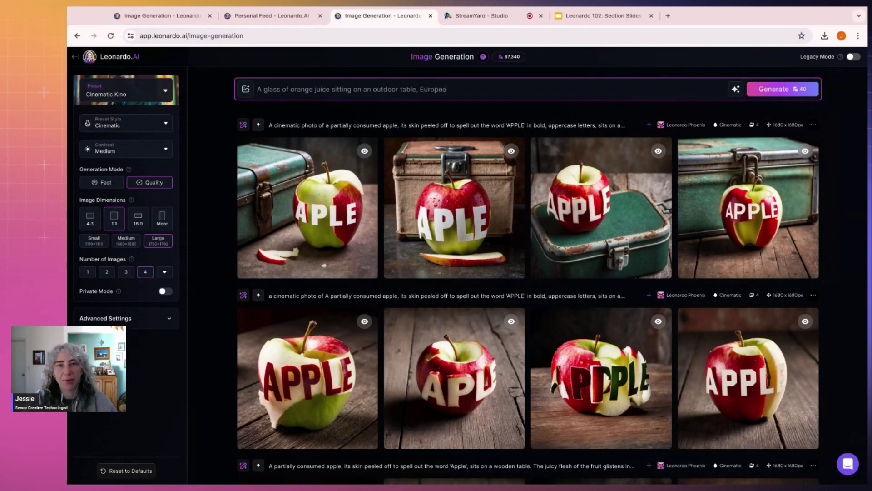
text(n summer, g)
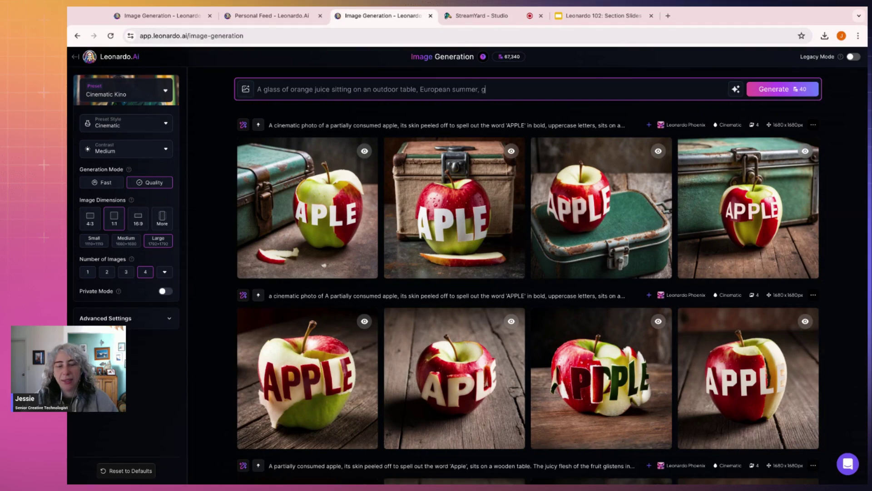
text(lass food p)
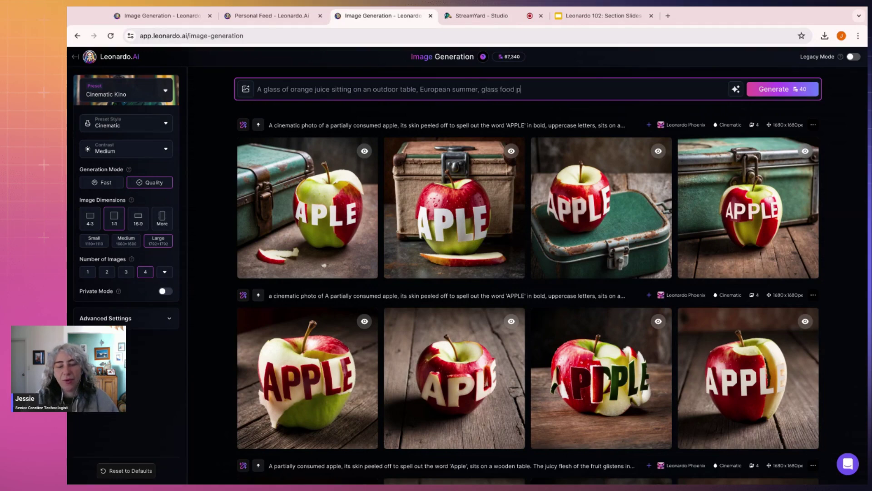
text(hotography)
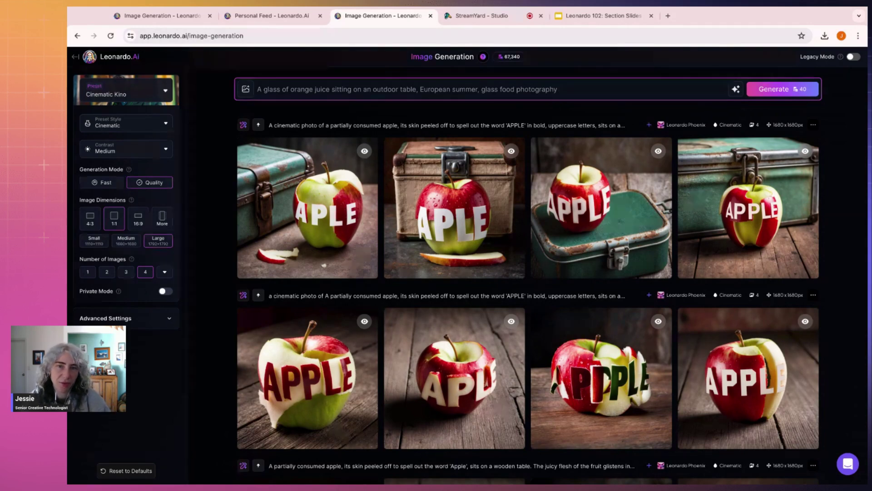
Step: Set Preset Style to Food and run Improve Prompt on the orange-juice prompt
click(148, 126)
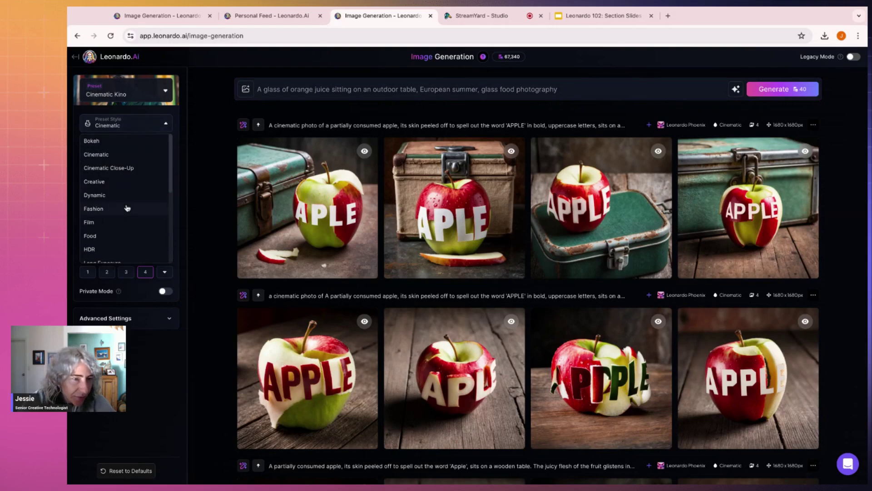
scroll(103, 203, down, 1)
click(103, 199)
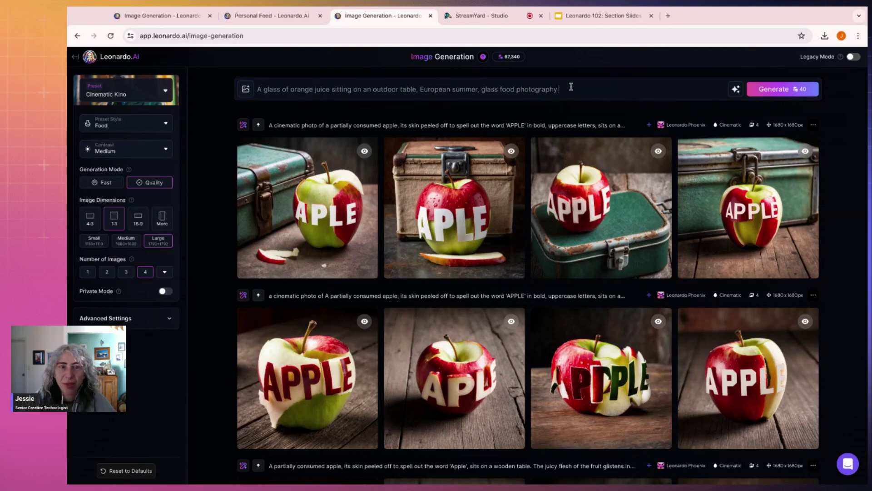
click(736, 89)
click(683, 122)
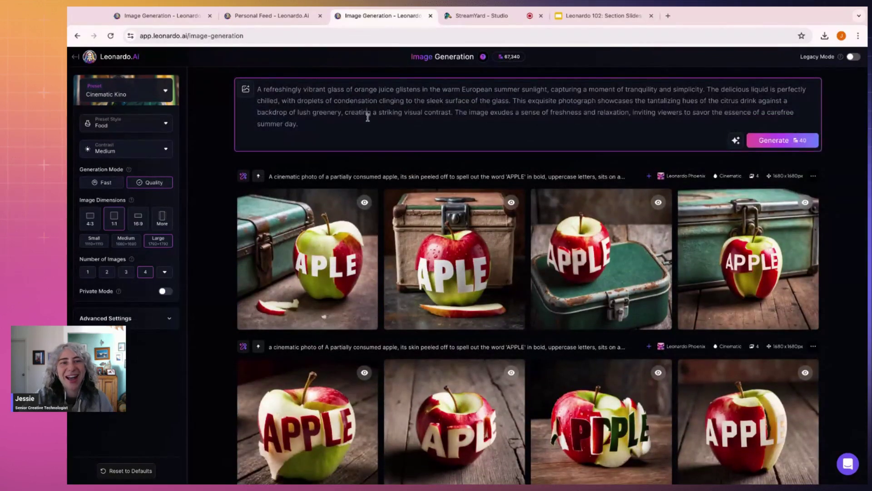
Step: Generate the expanded prompt, then end it 'against a stark white background, product photography' and regenerate
click(368, 114)
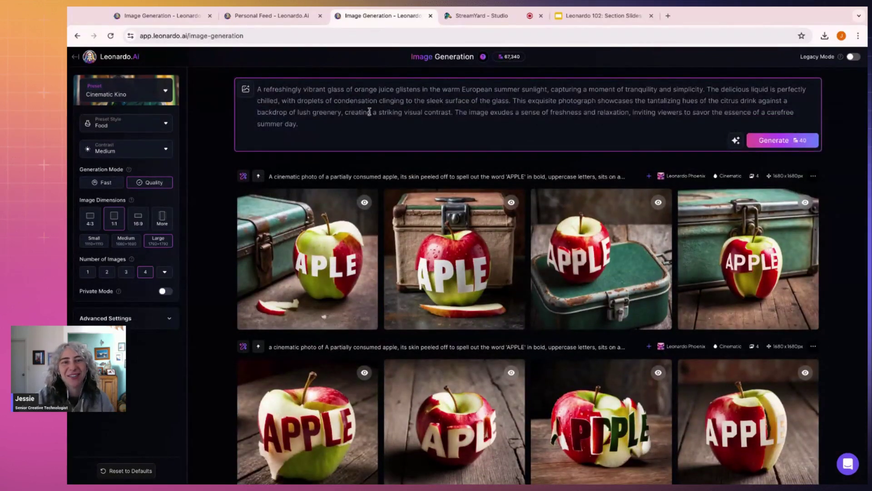
click(778, 142)
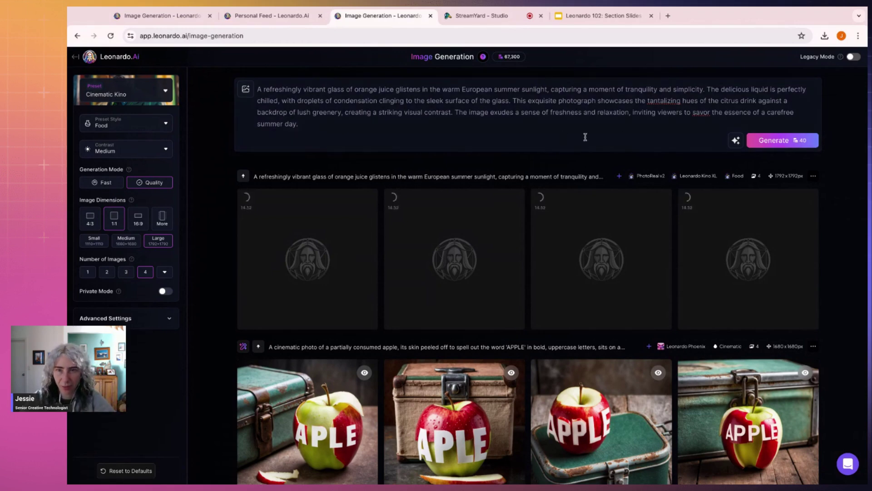
click(639, 135)
key(shift+Up)
key(shift+Up)
key(shift+Up)
text(T)
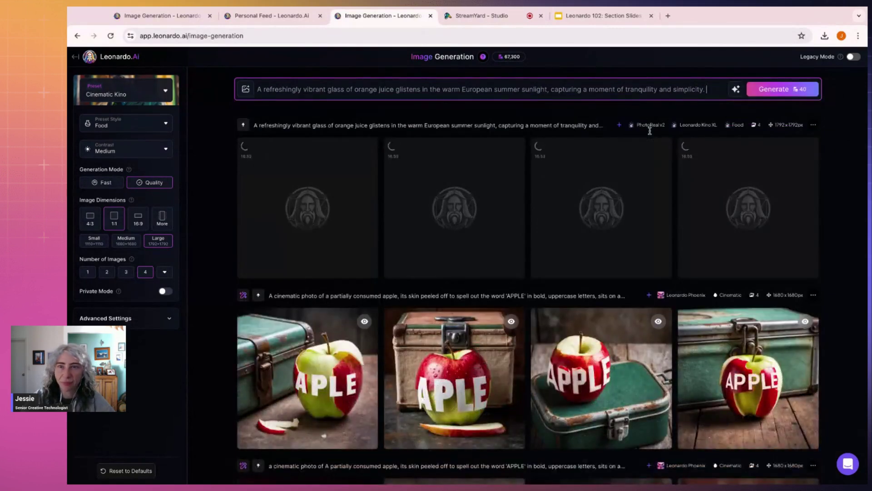
text(he)
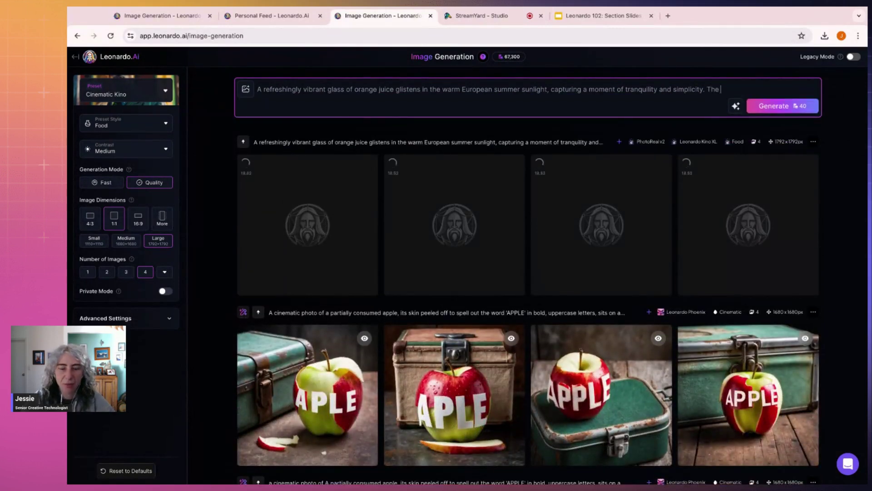
text( beau)
key(BackSpace)
key(BackSpace)
key(BackSpace)
key(BackSpace)
key(BackSpace)
key(BackSpace)
key(BackSpace)
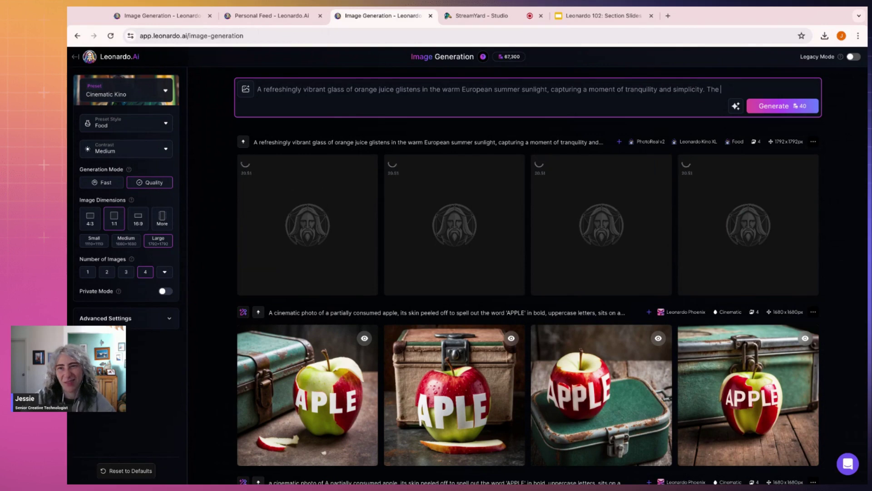
text(entiv)
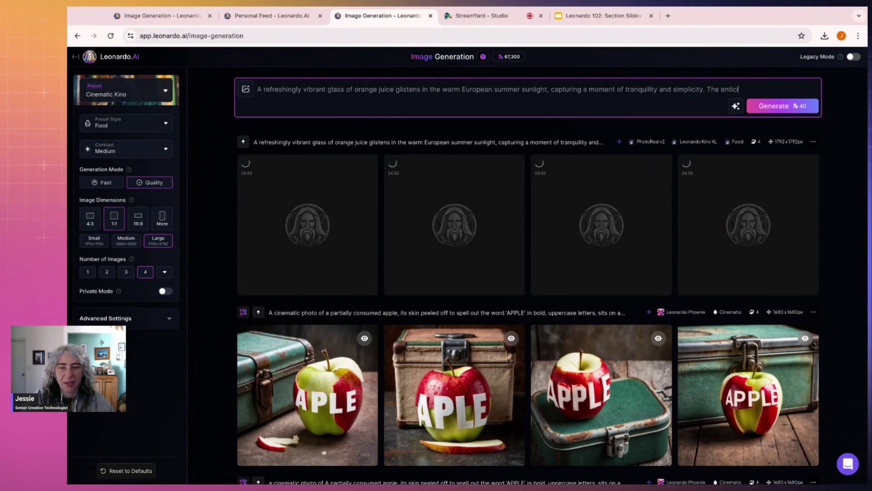
text(ing drink)
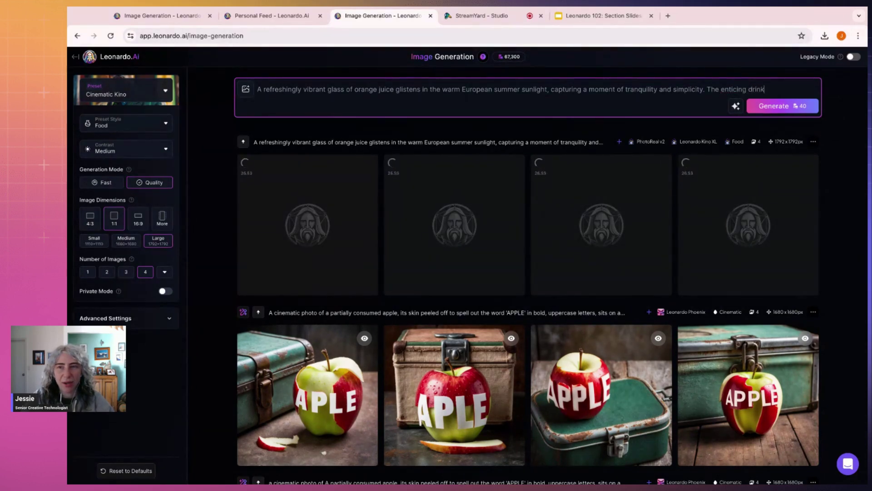
text( is against)
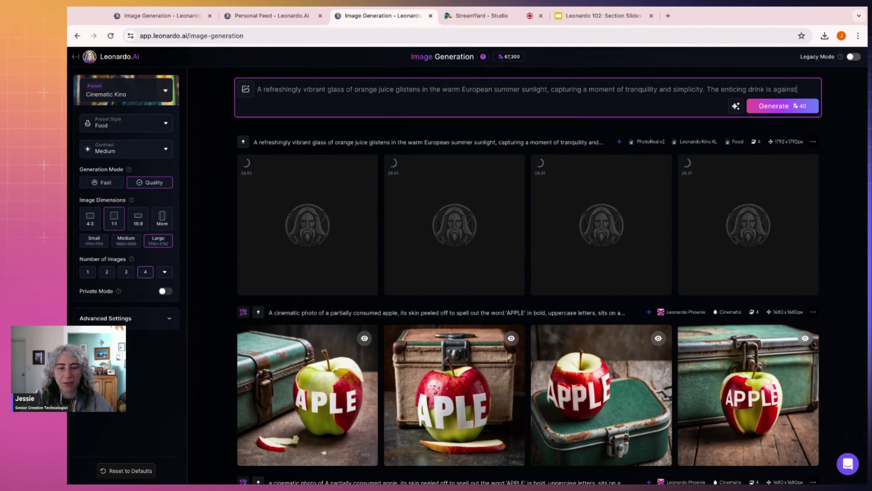
text( a stark white bak)
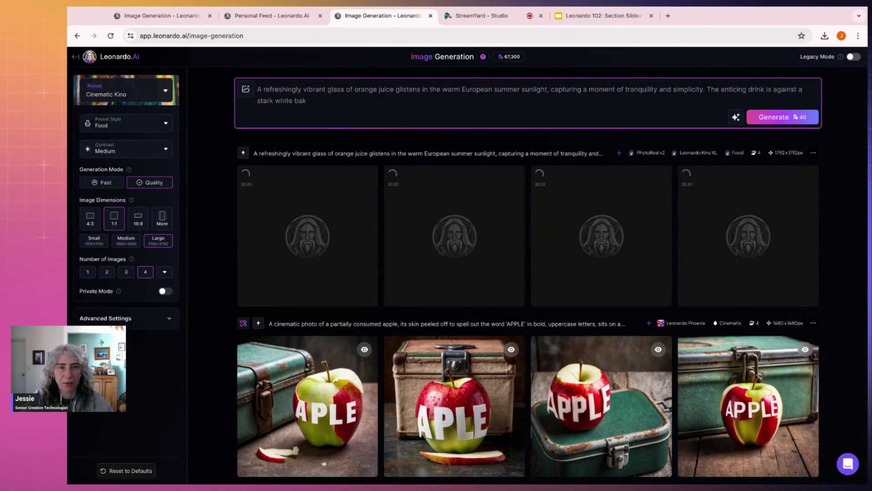
key(BackSpace)
text(ckground, pr)
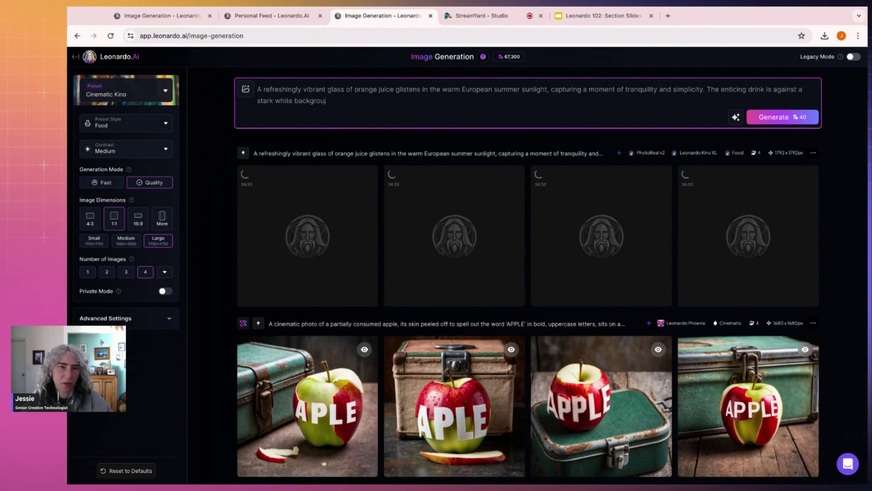
text(oduct p)
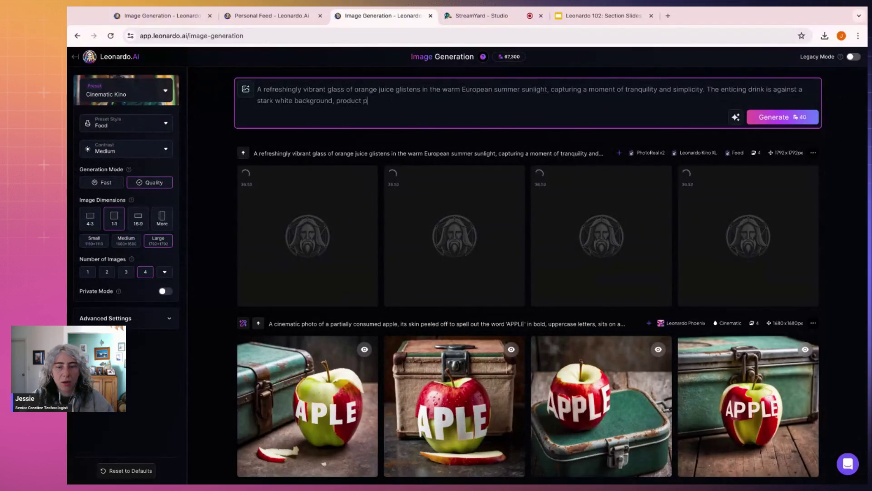
text(hotography.)
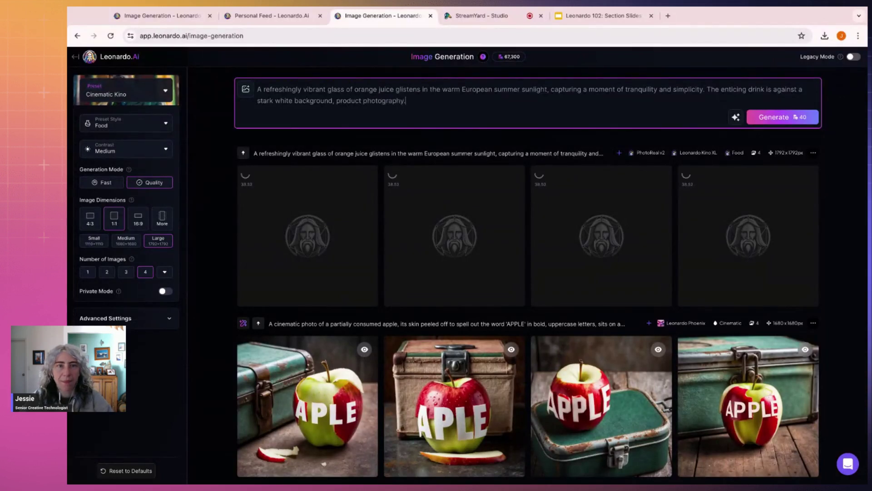
click(775, 120)
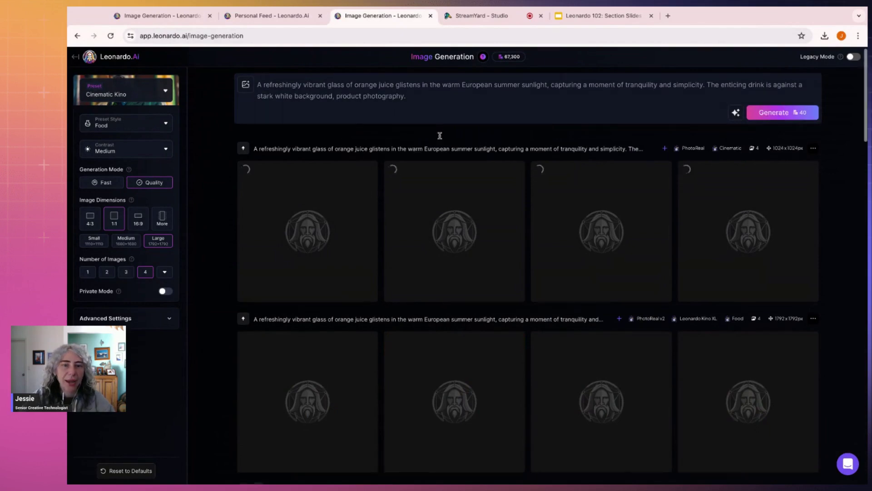
Step: View the orange-juice images full size and zoom in on the glass
scroll(567, 183, down, 1)
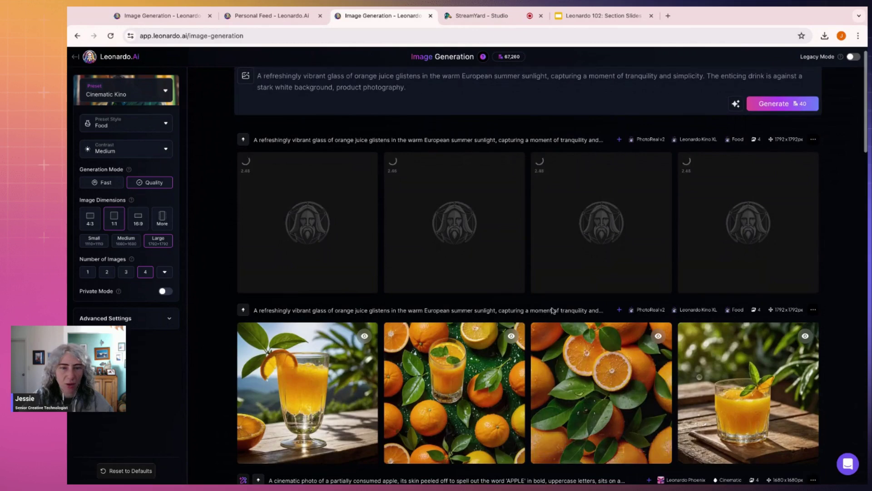
click(307, 400)
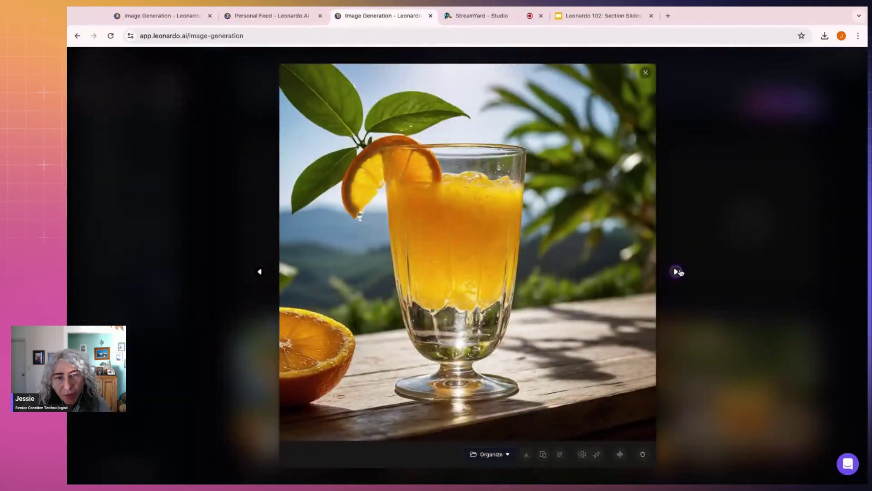
click(676, 271)
click(677, 272)
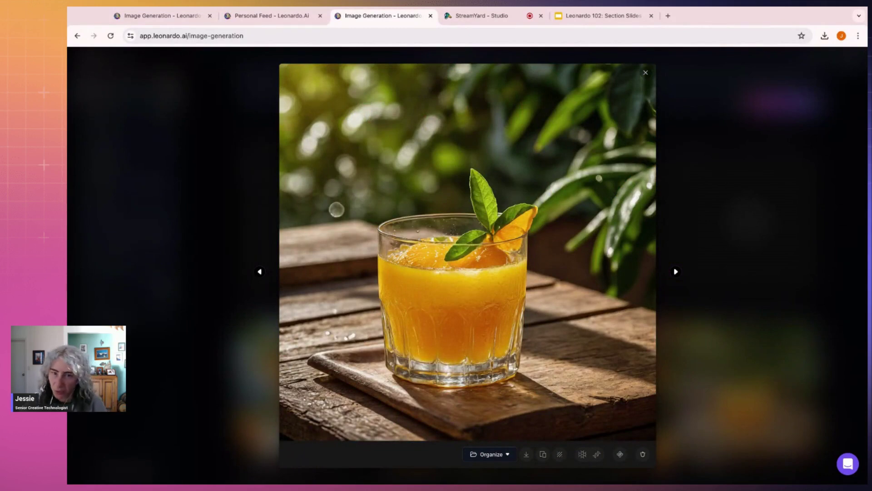
click(475, 298)
click(474, 298)
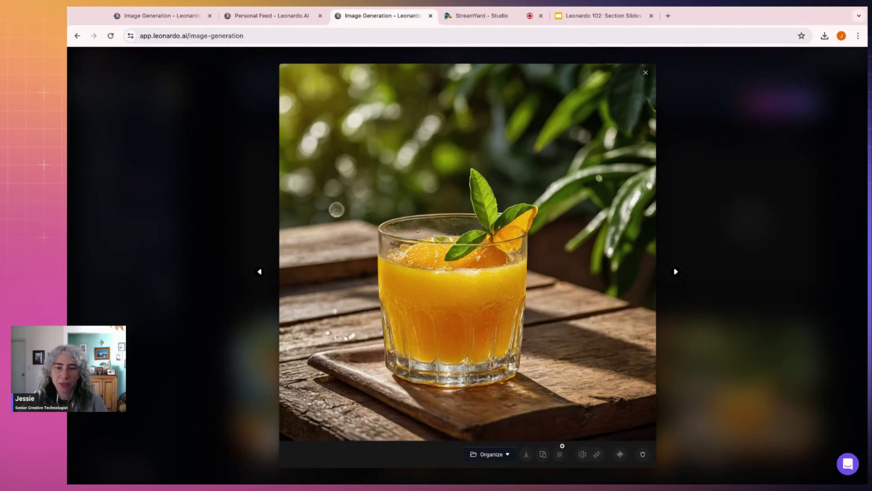
Step: Remove the background, show the No Background version, download it, and close the viewer
click(561, 455)
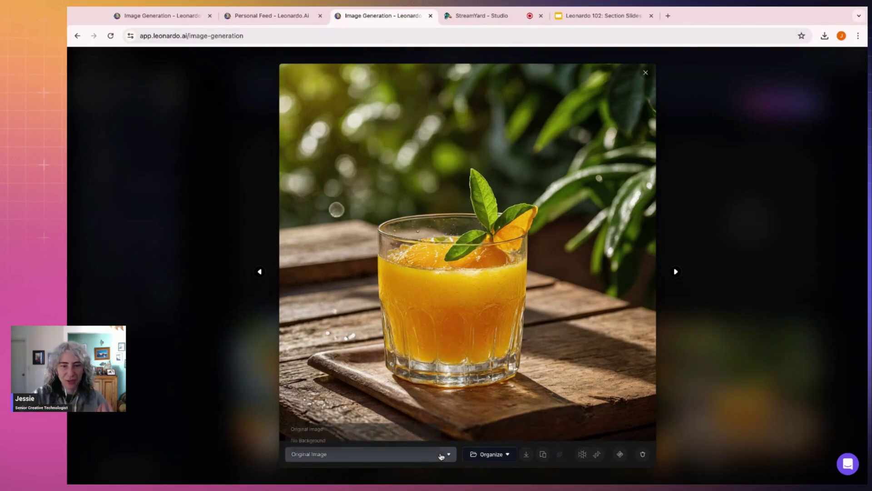
click(438, 454)
click(402, 444)
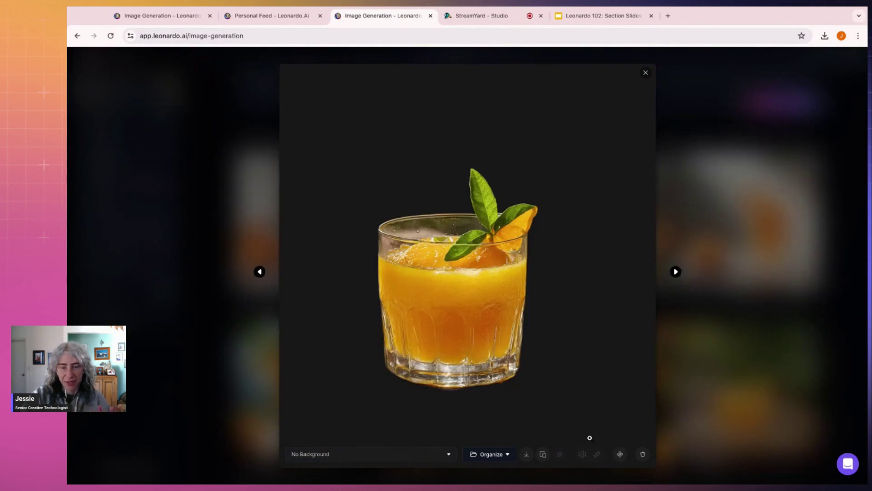
click(526, 457)
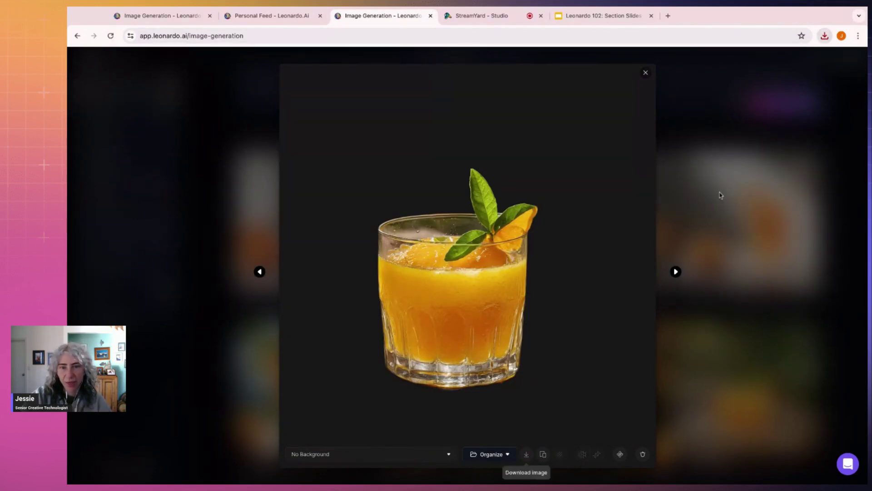
click(760, 280)
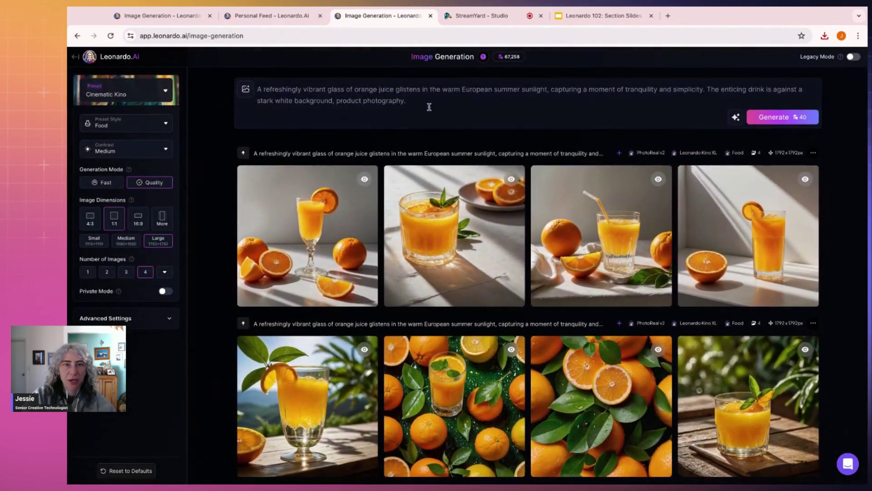
Step: Replace the prompt with 'A woman reading a book', then copy a woman-reading image's prompt from 102 Demo
triple_click(428, 104)
key(BackSpace)
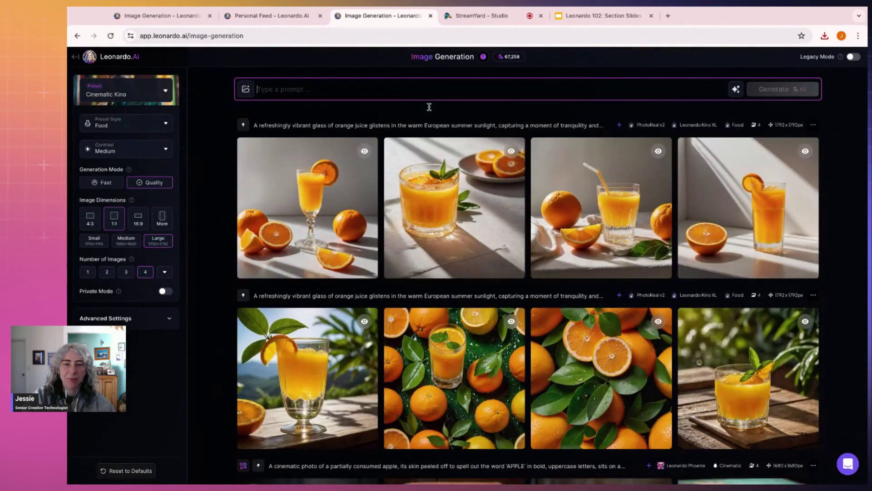
text(A)
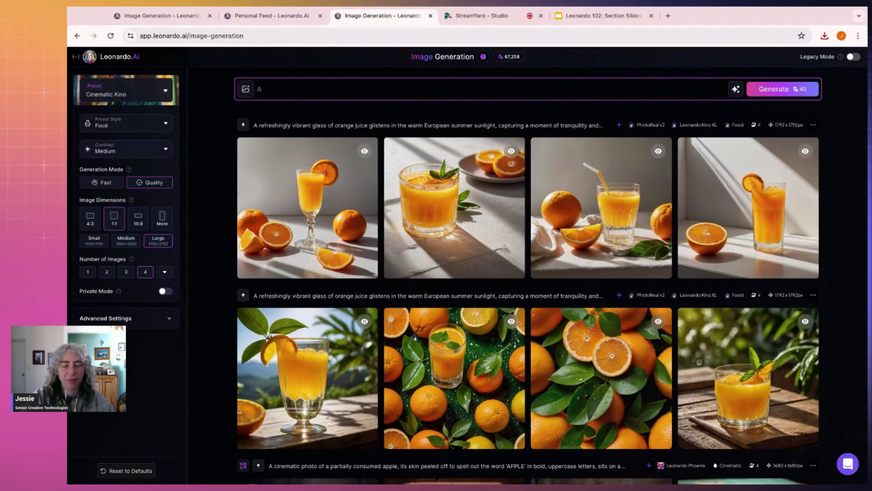
text( woman read)
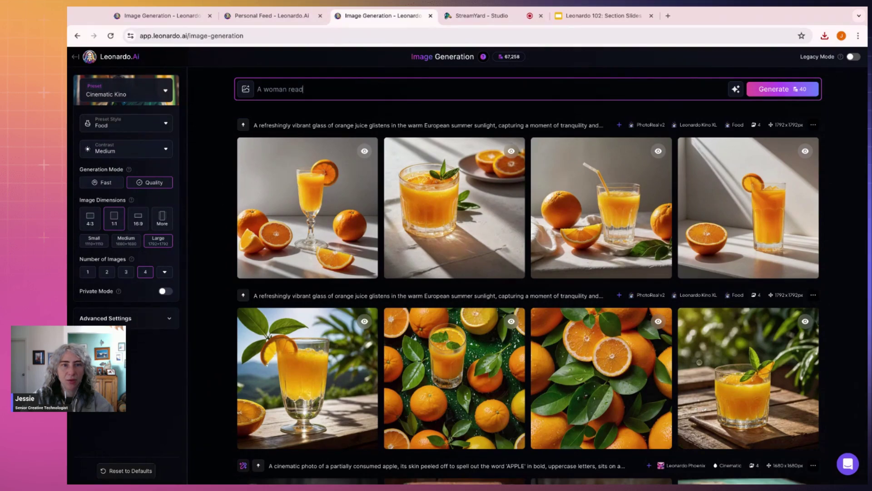
text(ing a book)
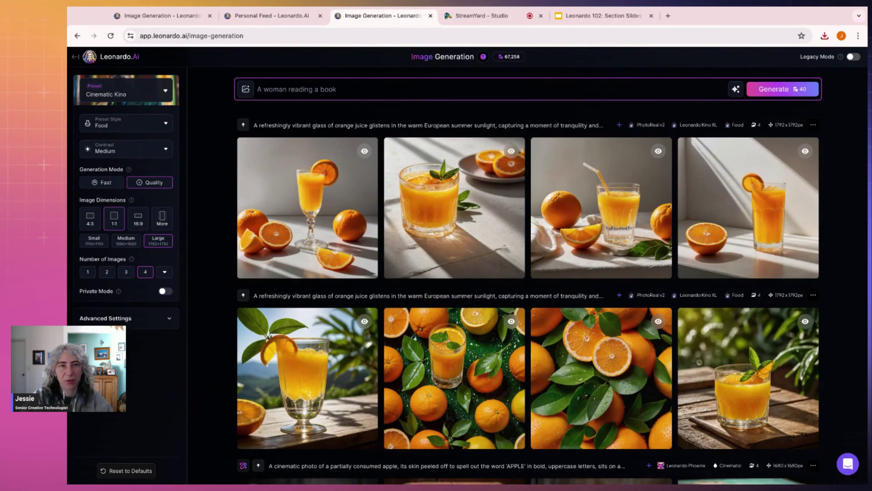
click(311, 16)
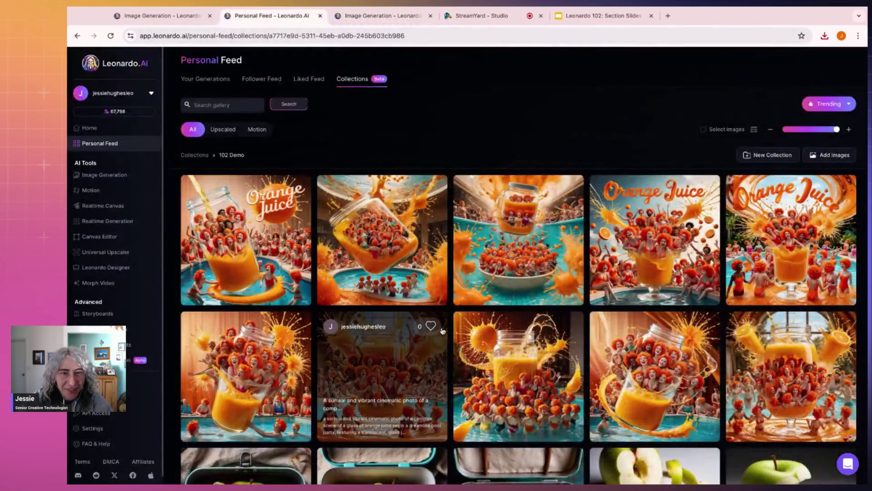
scroll(500, 309, down, 15)
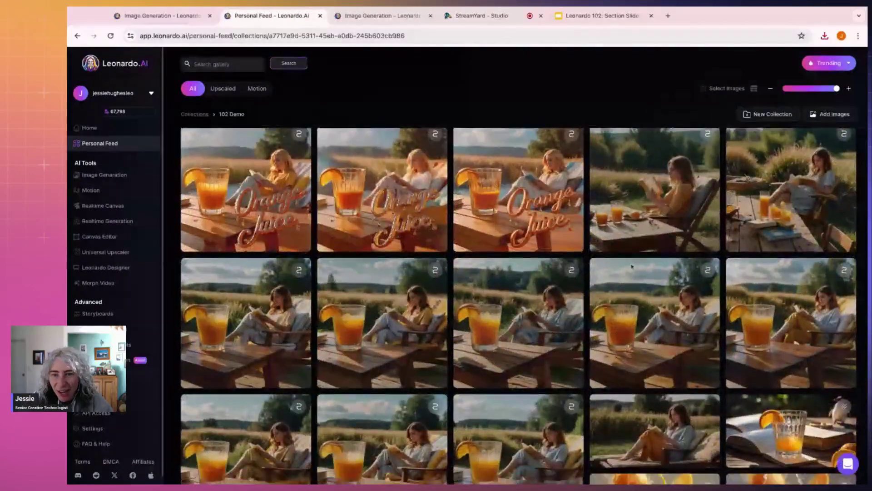
click(668, 296)
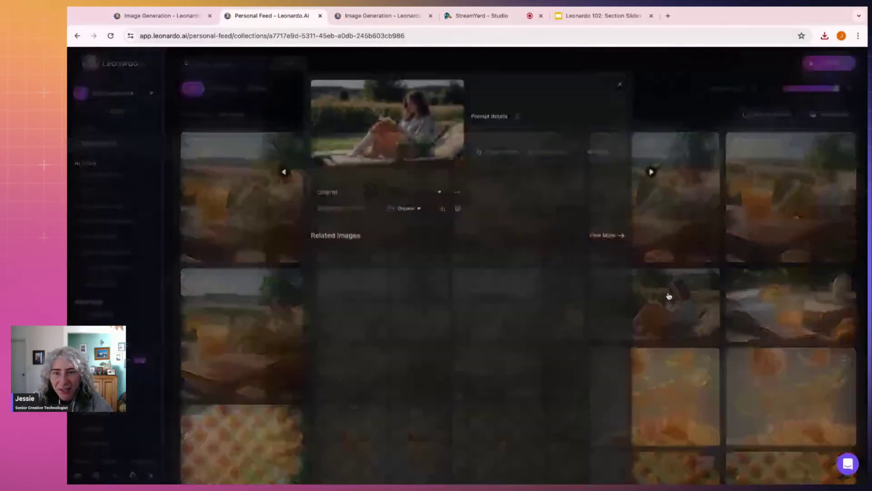
triple_click(523, 214)
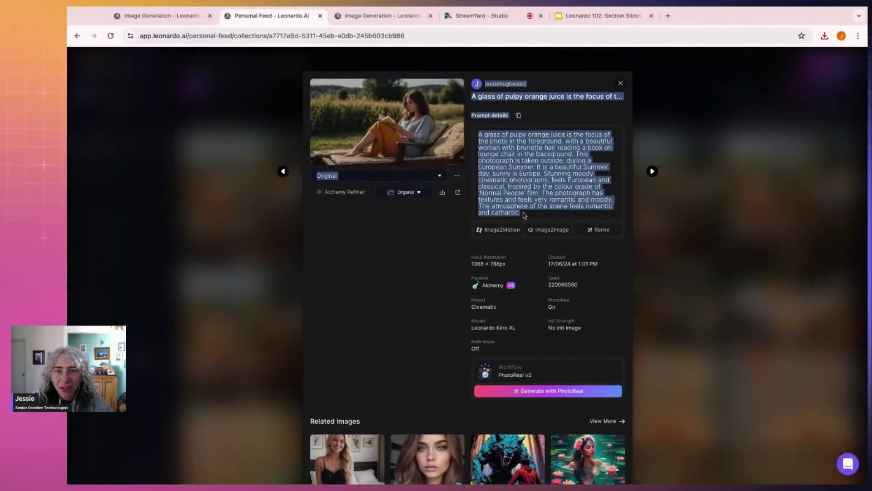
Step: Paste the pulpy orange juice prompt, trim extra text, set Cinematic style, and generate
click(382, 15)
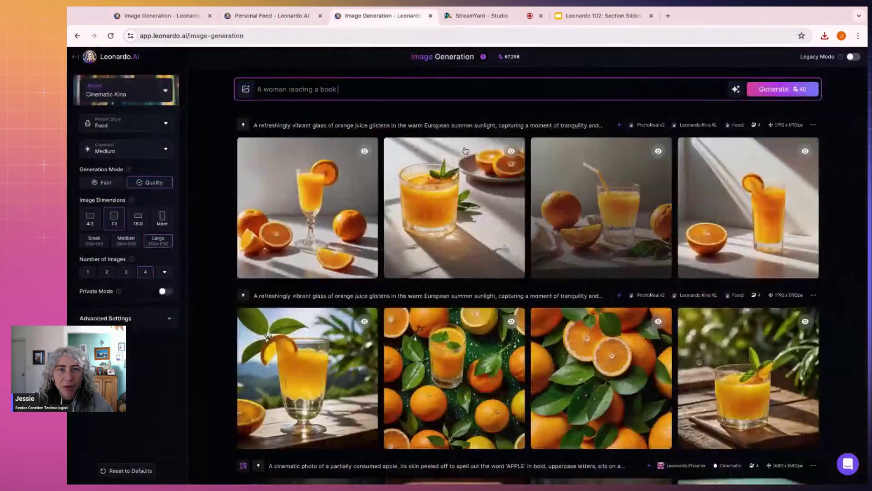
key(ctrl+a)
key(ctrl+v)
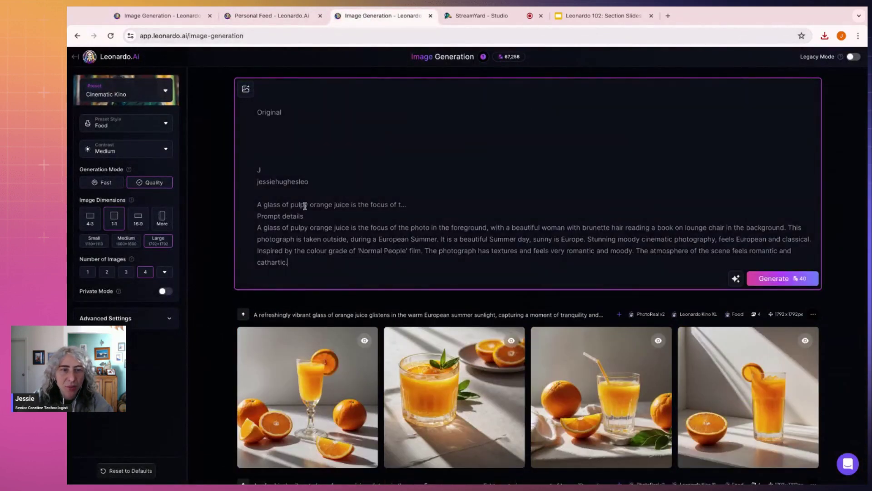
drag(312, 216, 273, 110)
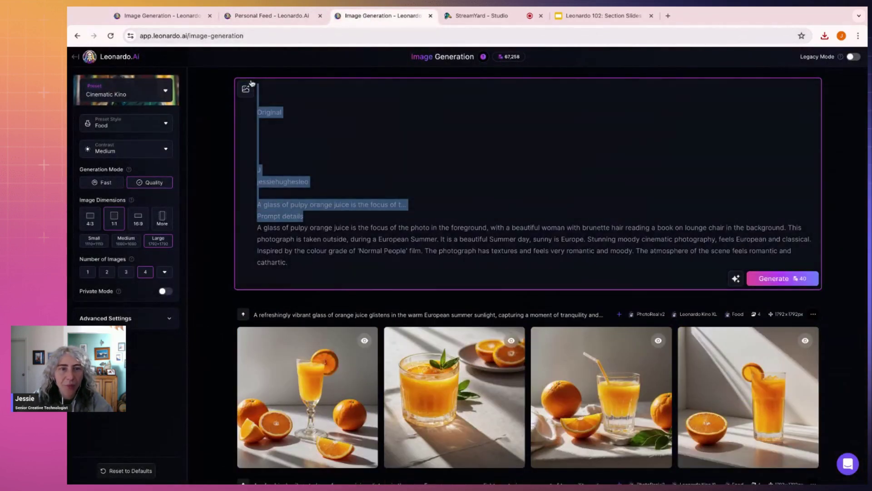
key(BackSpace)
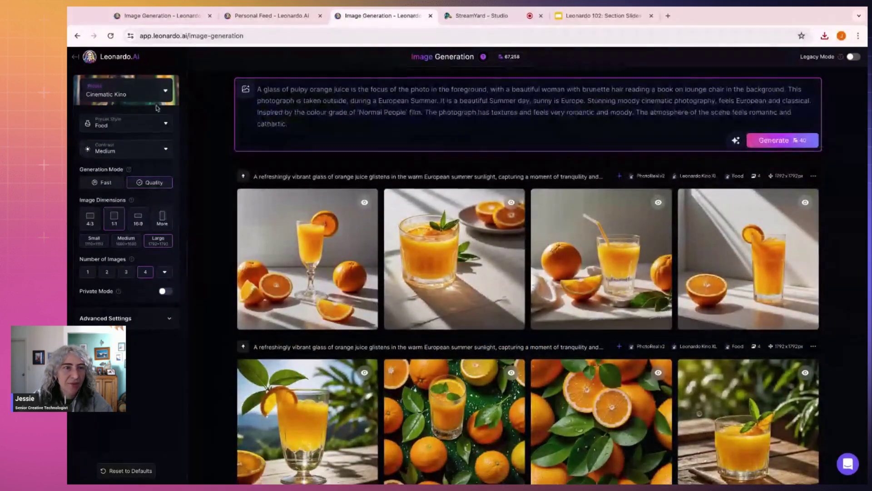
click(136, 123)
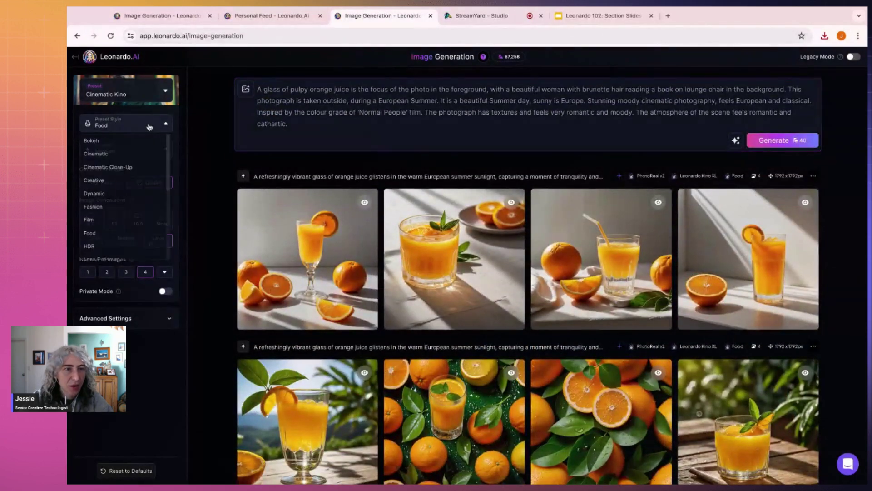
click(127, 159)
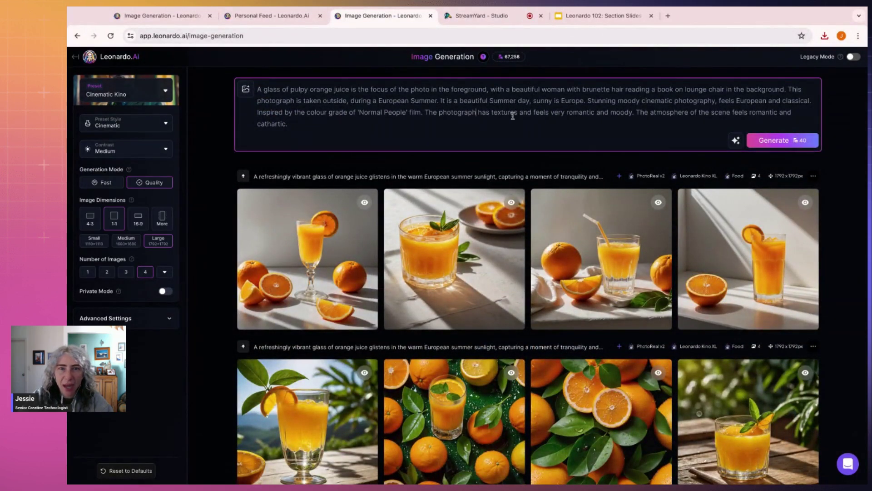
click(777, 144)
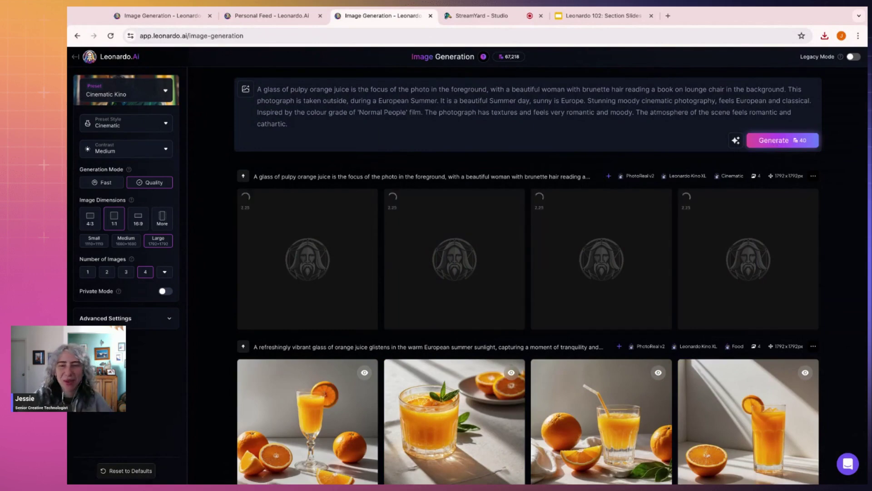
Step: View the saved reading-woman image full size and the previous image in the 102 Demo collection
click(272, 16)
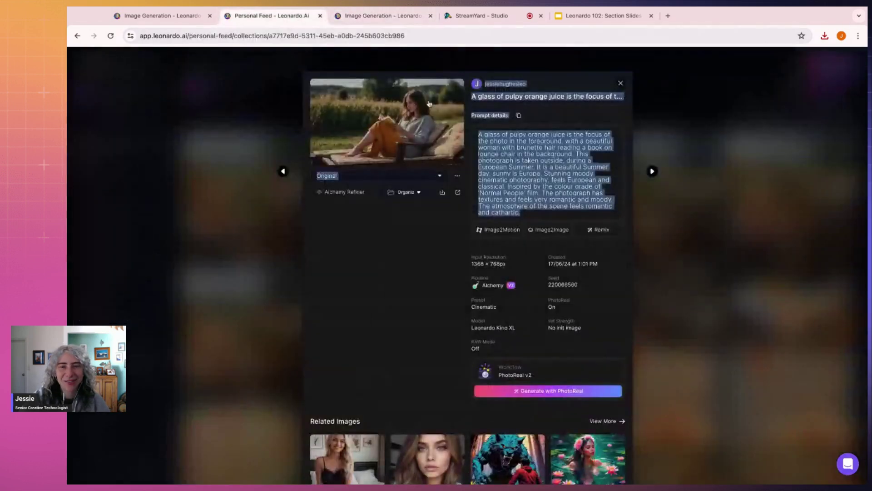
click(404, 115)
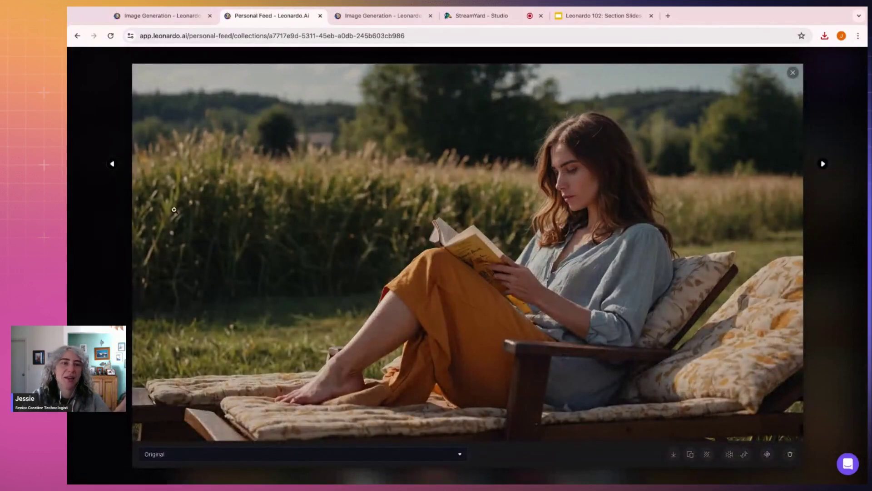
click(112, 163)
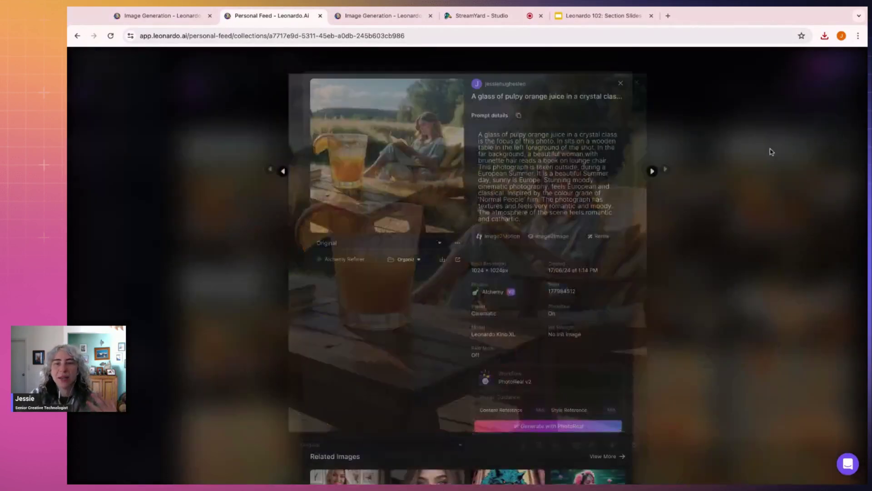
click(710, 184)
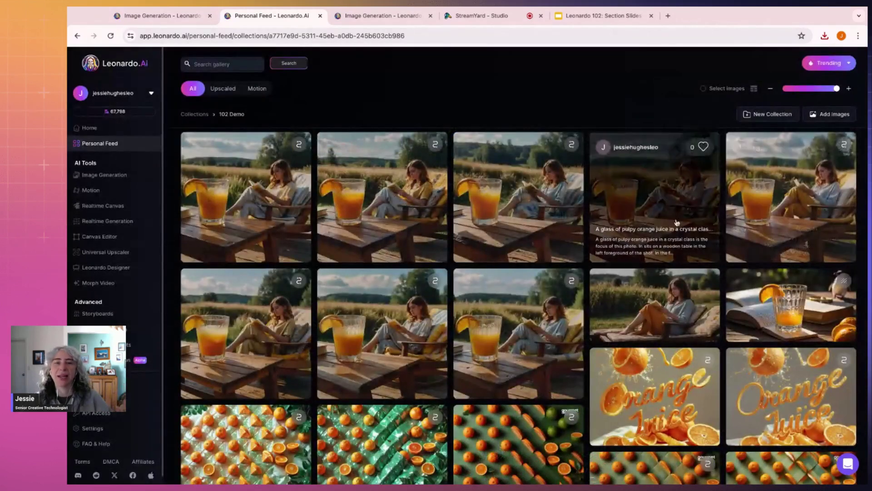
Step: Check the new generations, revisit the reading-woman and book-side glass images, then open Realtime Canvas
click(359, 15)
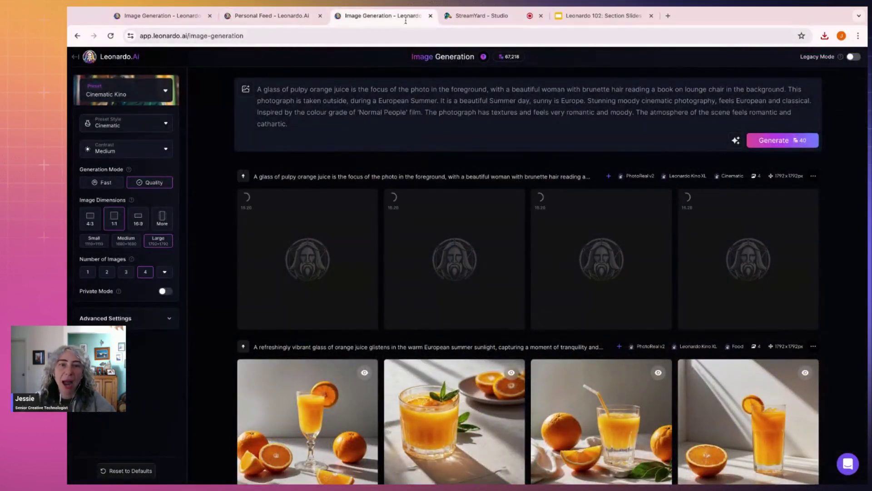
click(277, 16)
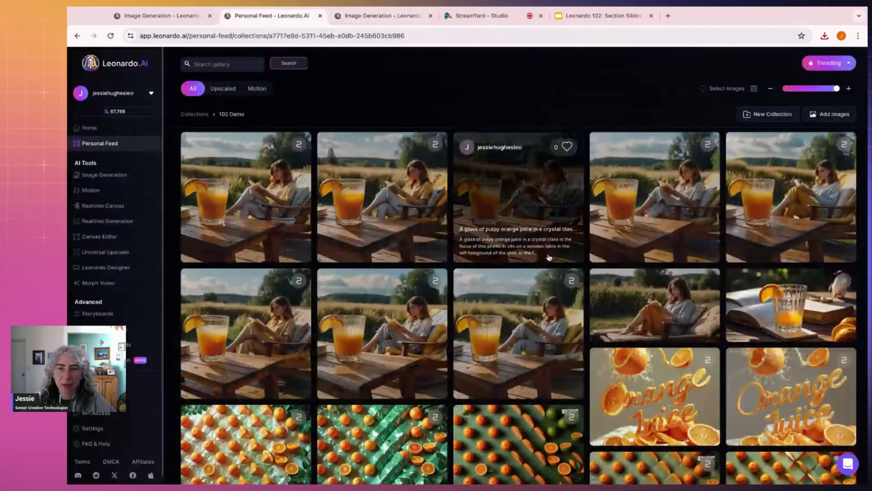
click(689, 305)
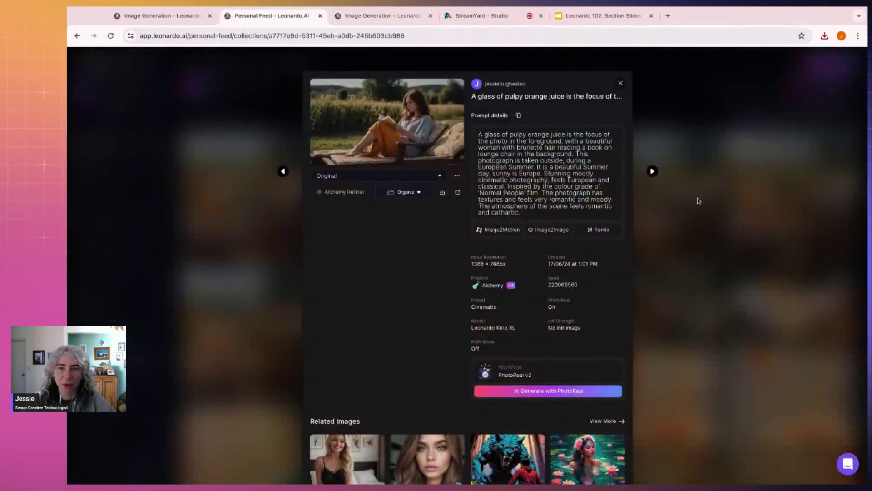
click(653, 171)
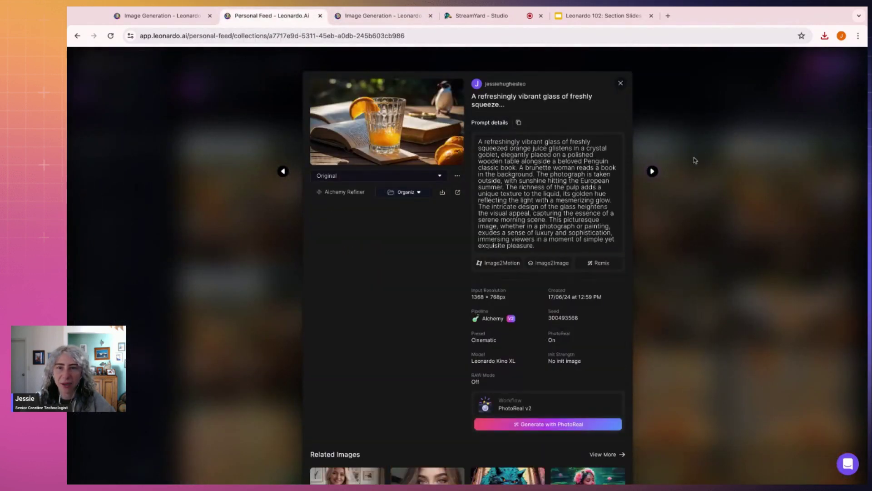
click(706, 156)
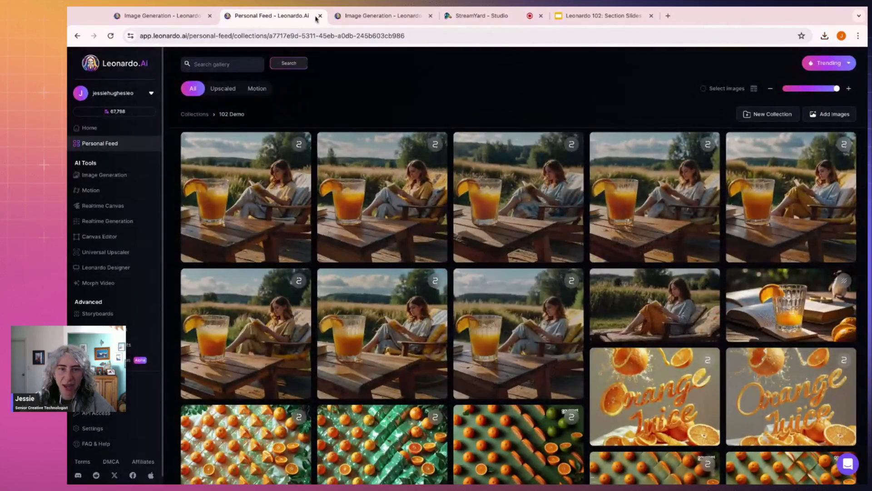
click(359, 15)
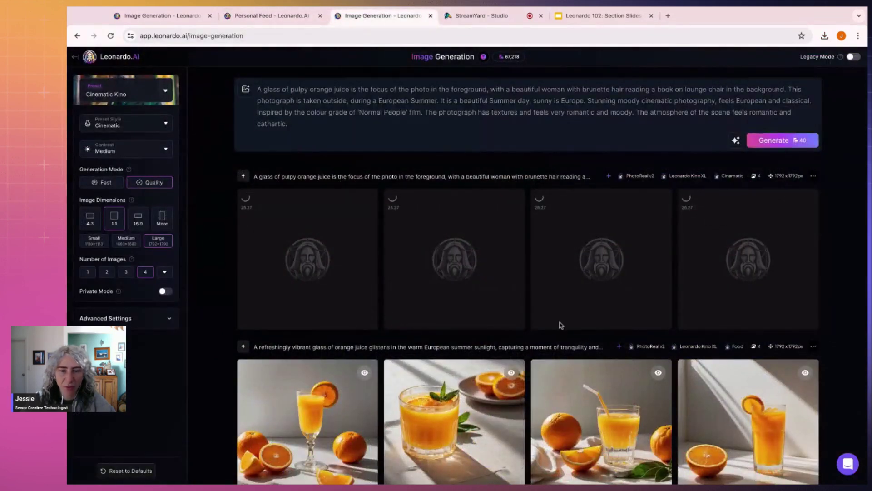
click(272, 16)
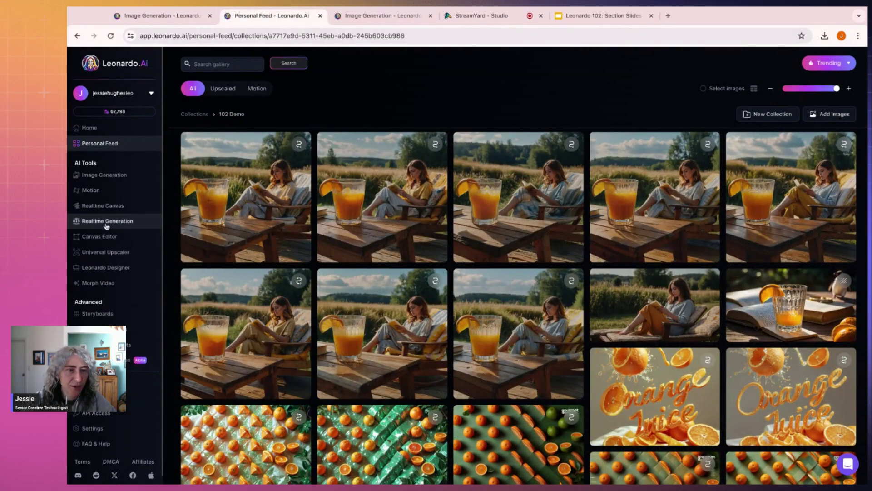
click(113, 211)
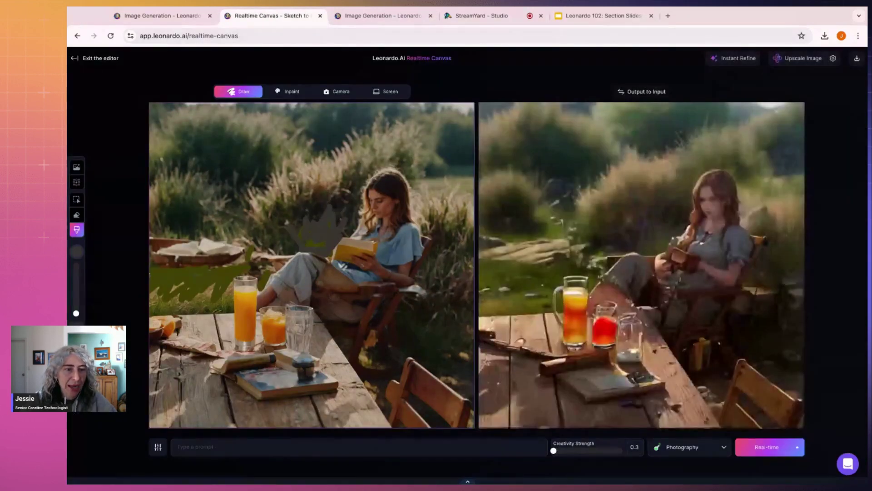
Step: Clear the existing sketch from the canvas and check the orange juice prompt text
click(76, 380)
click(208, 384)
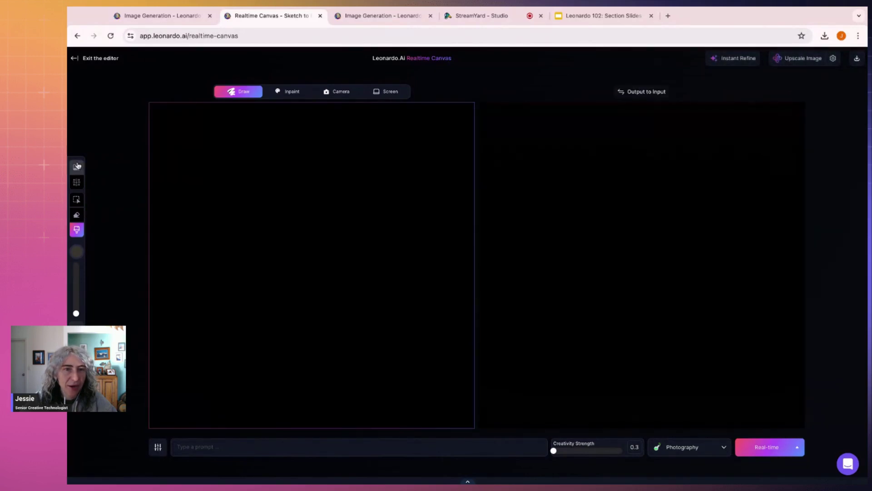
click(384, 16)
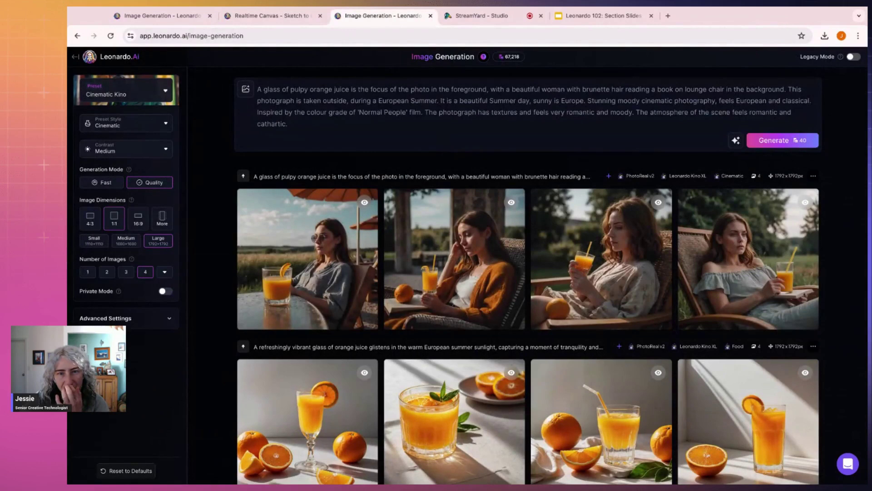
click(358, 112)
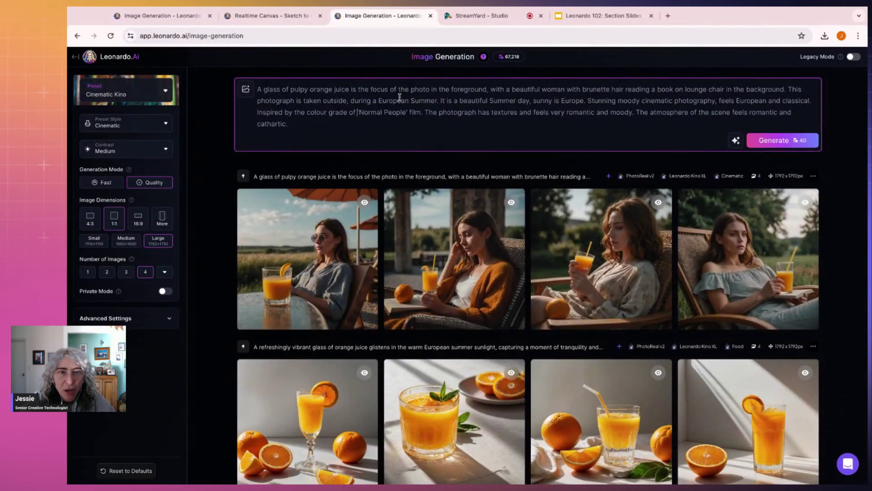
click(256, 16)
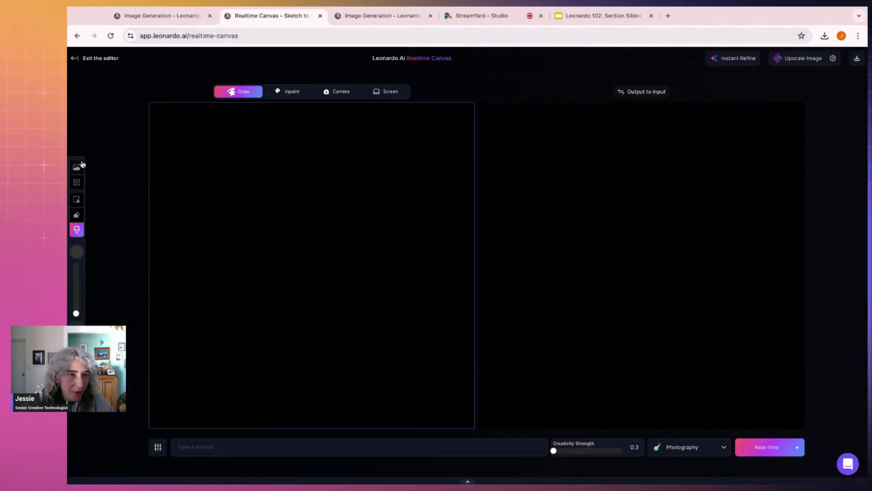
Step: Add the woman-on-lounger photo to the canvas, shrink it slightly and move it up-right
click(78, 166)
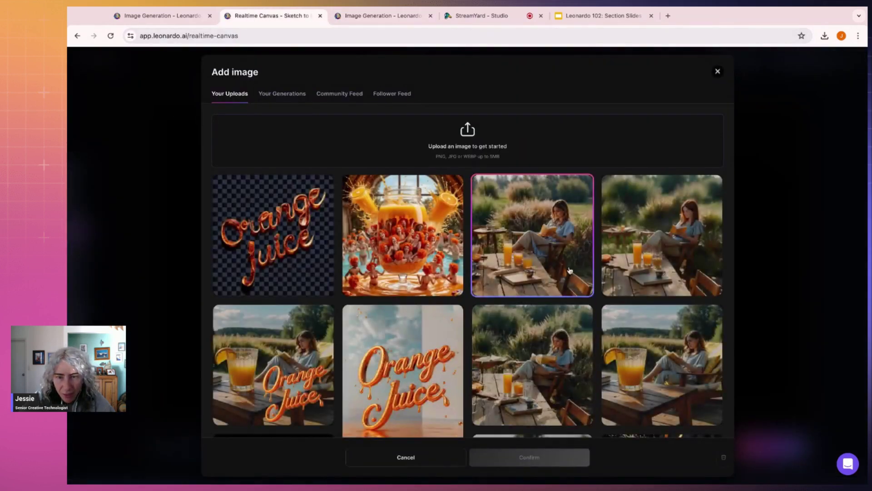
scroll(569, 271, down, 5)
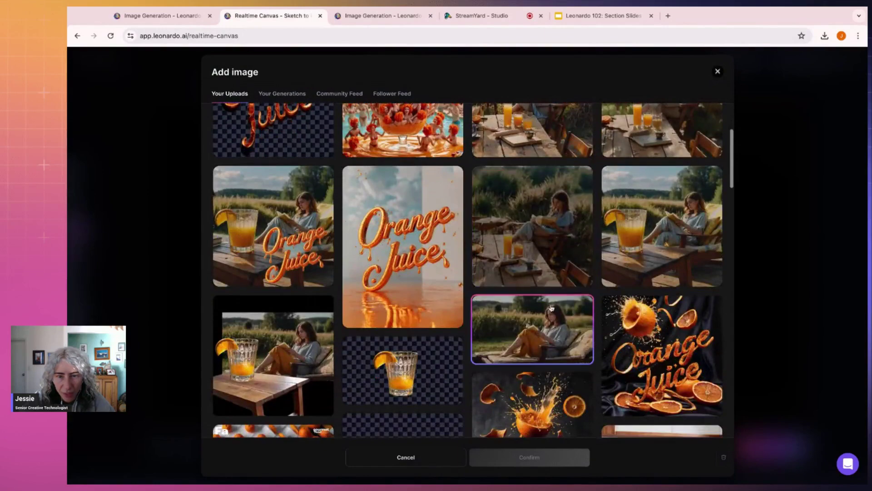
click(551, 308)
click(569, 457)
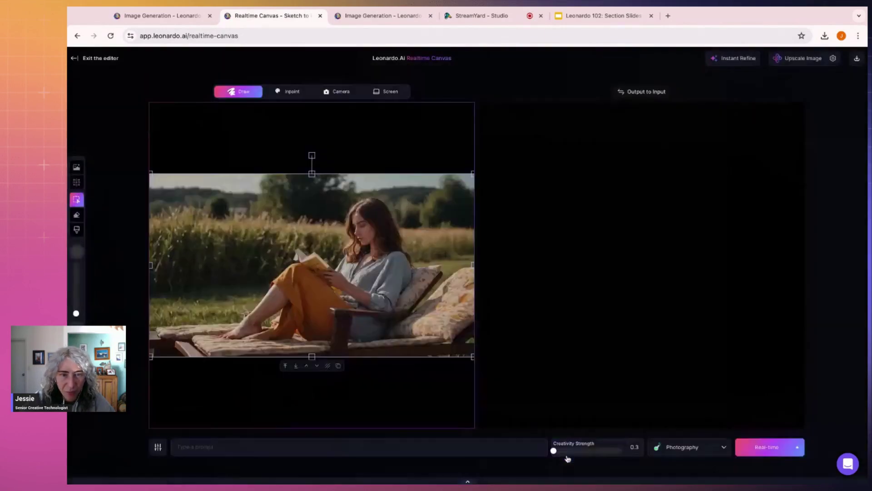
mouse_move(150, 175)
mouse_down()
mouse_move(187, 189)
mouse_move(156, 176)
mouse_up()
drag(365, 226, 393, 216)
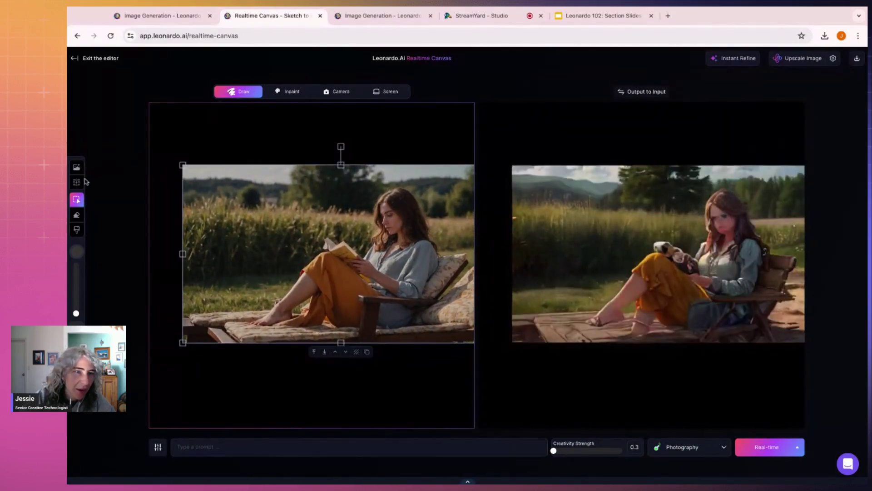
Step: Generate 'a glass of orange juice in a crystal' in a marked canvas area and accept it
click(76, 184)
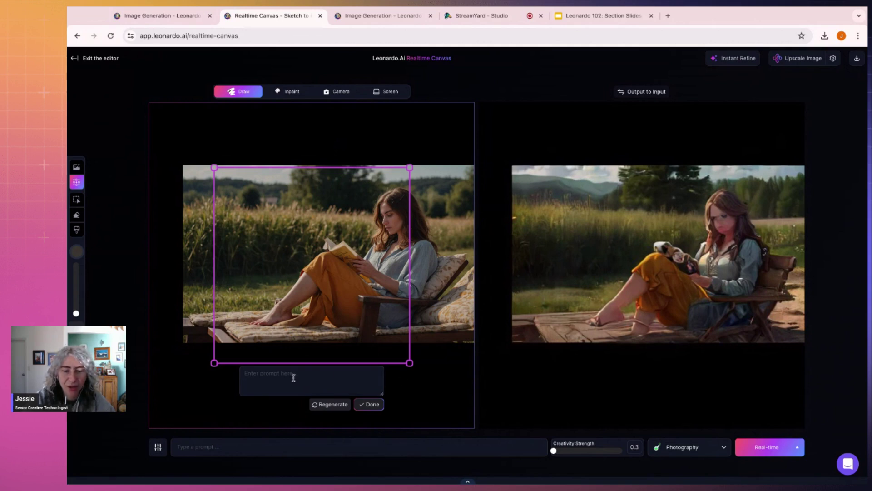
text(a)
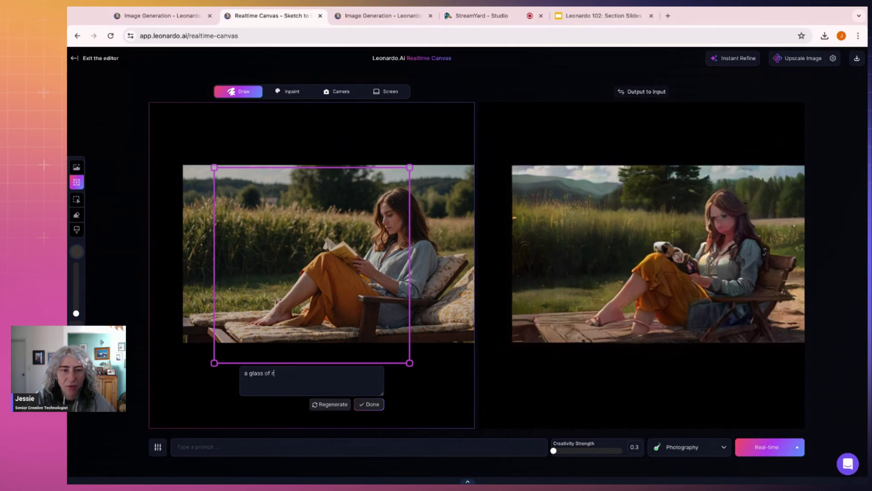
text( glass of orange j)
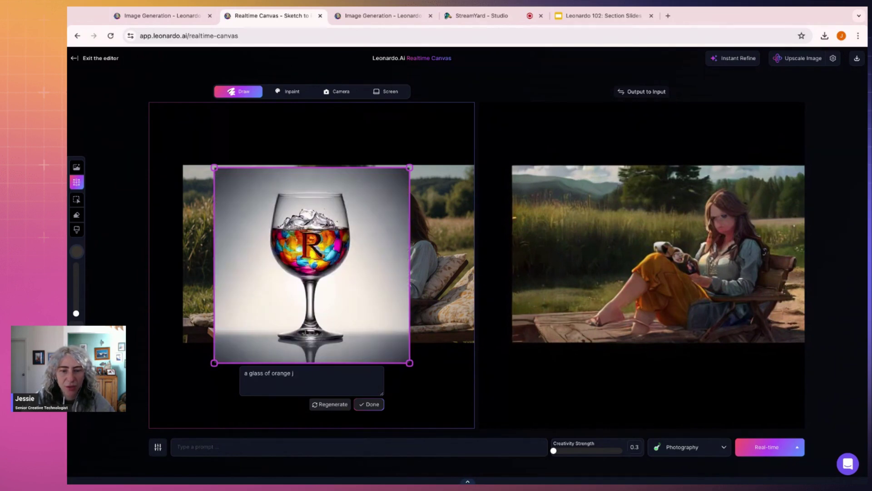
text(uice in)
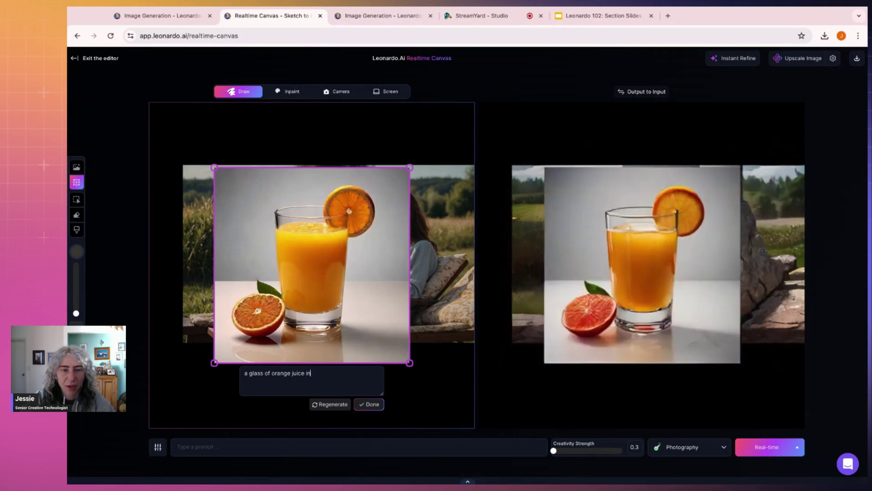
text( a cylrystal with ice)
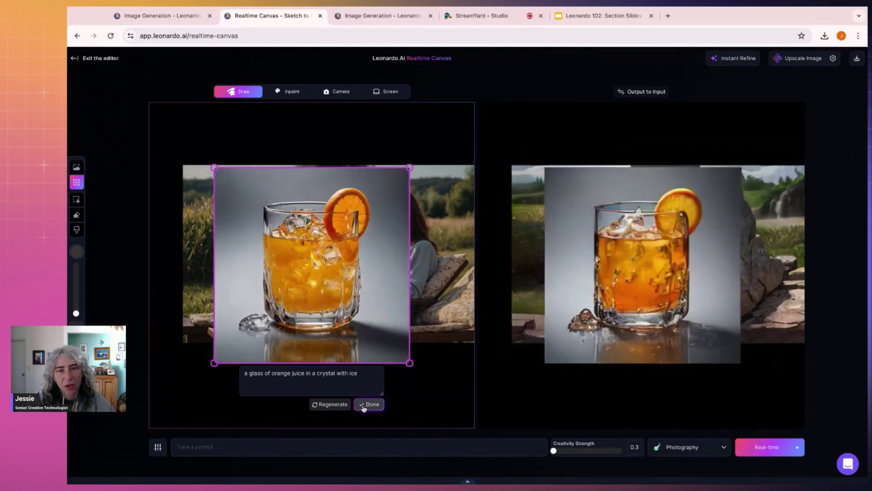
click(363, 406)
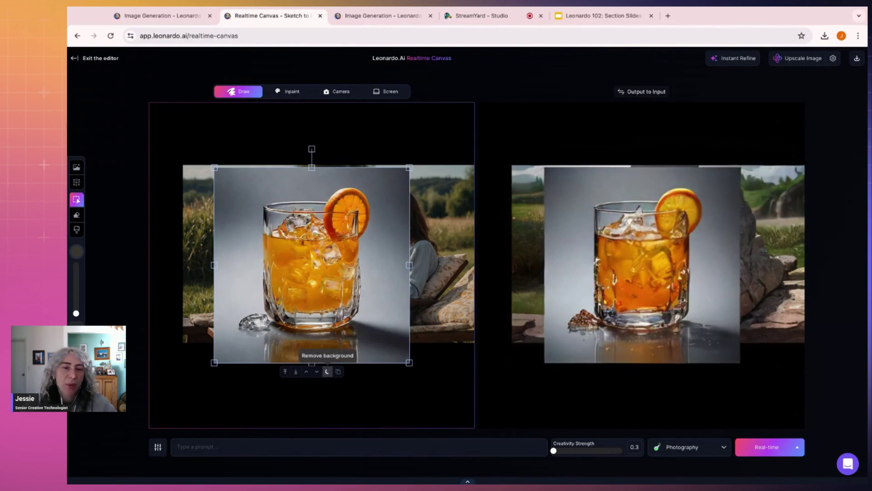
Step: Remove the juice glass's grey backdrop and place it slightly smaller at the lower left
click(327, 372)
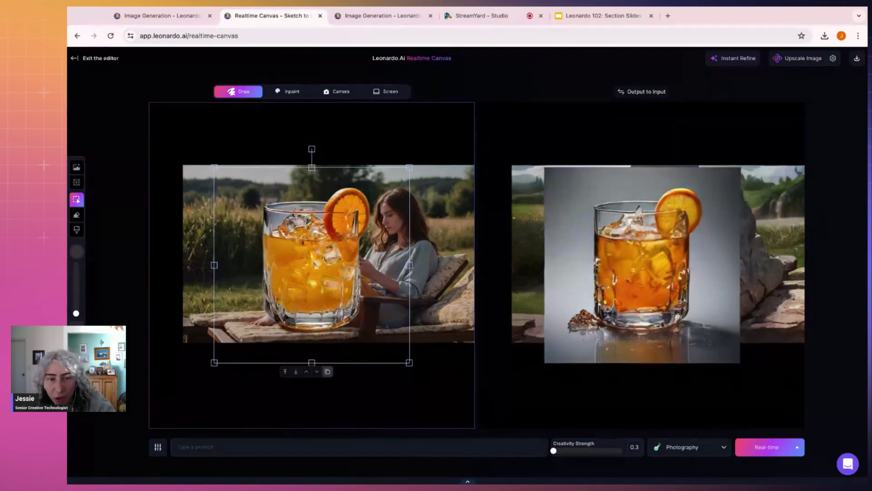
drag(370, 237, 307, 293)
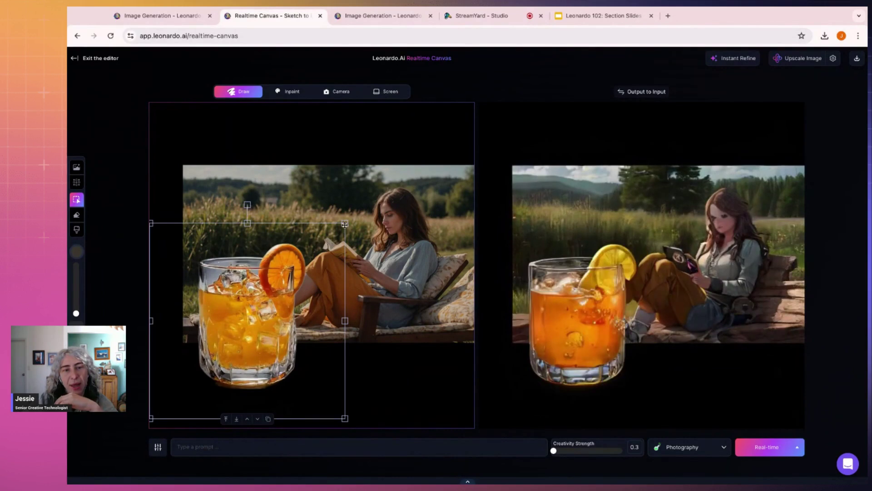
drag(345, 223, 337, 230)
click(430, 351)
click(76, 166)
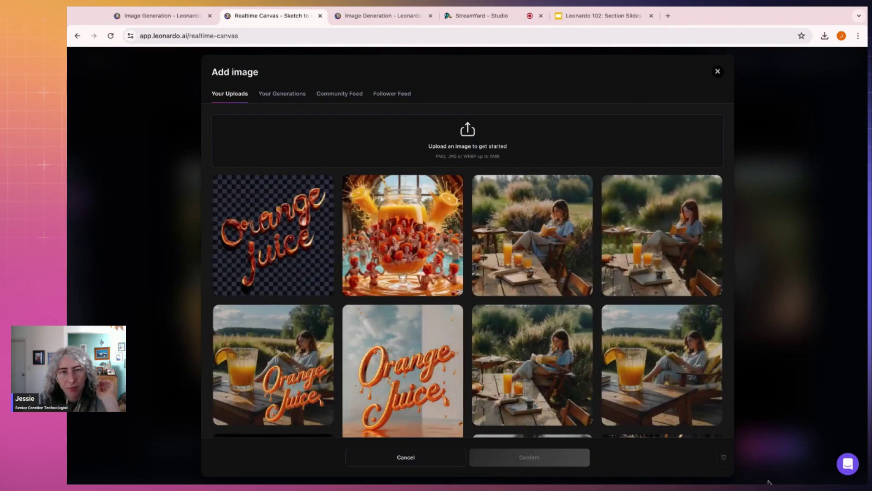
Step: Upload the mint-garnished juice glass PNG, add it to the canvas and shift its position
drag(768, 482, 462, 126)
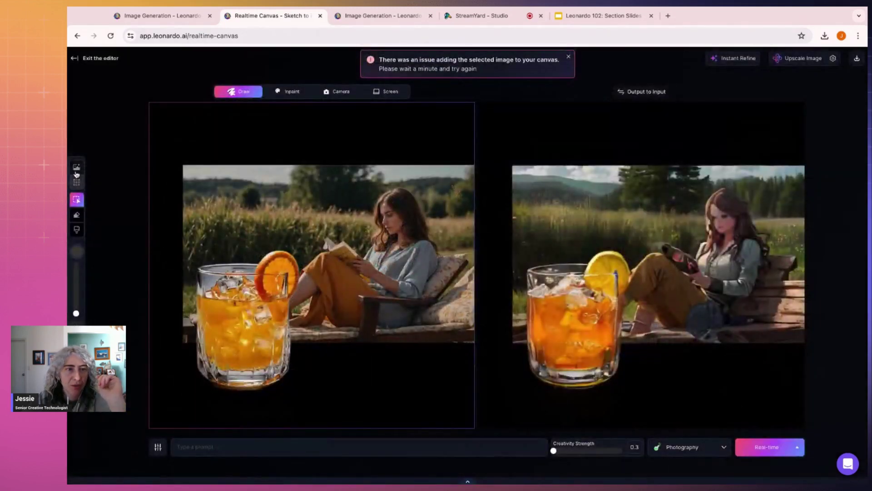
click(76, 167)
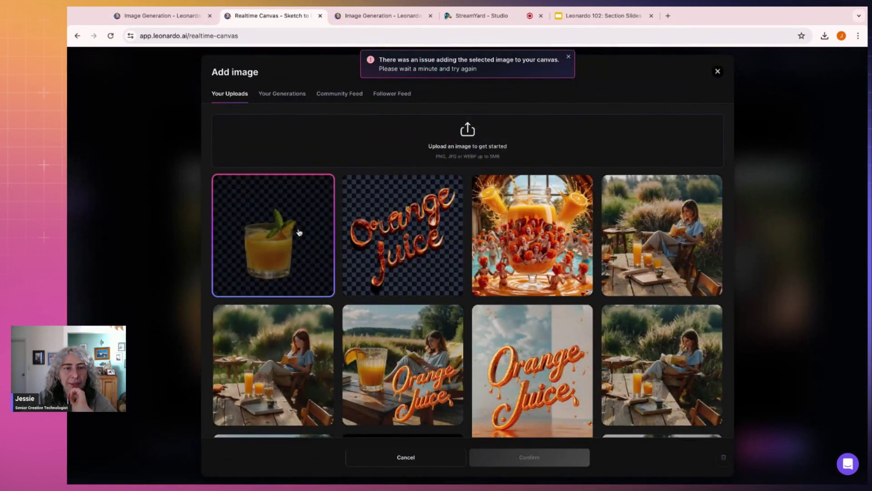
click(299, 233)
click(572, 457)
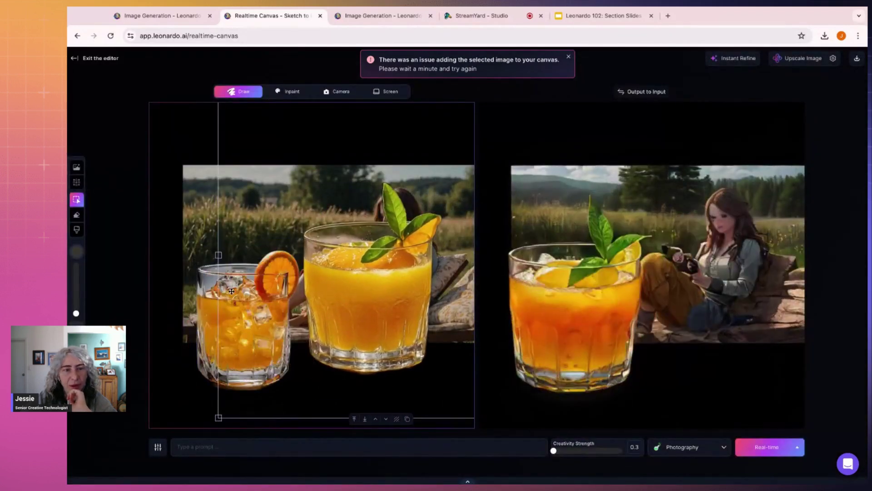
drag(237, 300, 241, 283)
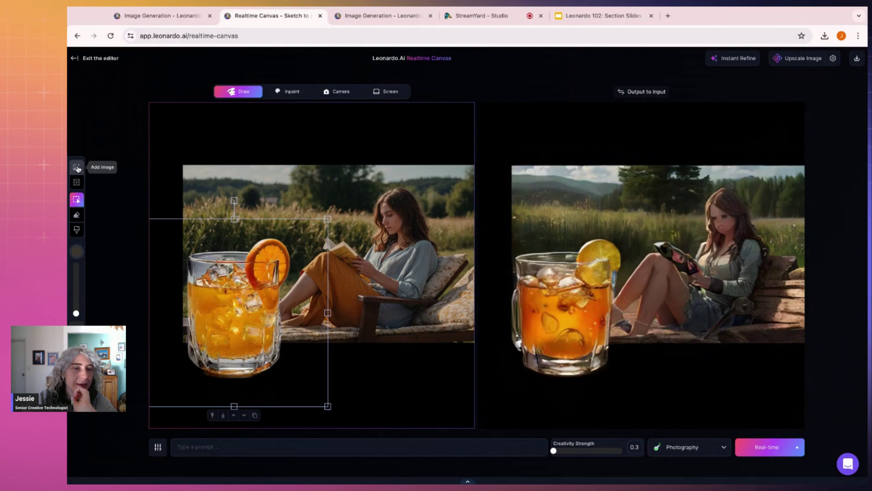
Step: Close the image picker without adding anything and mark a generation area over the woman
click(76, 168)
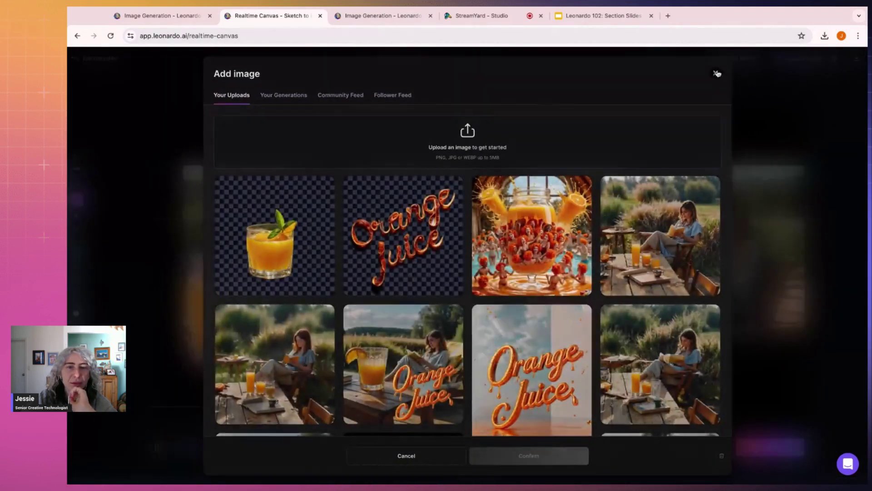
click(717, 74)
click(77, 182)
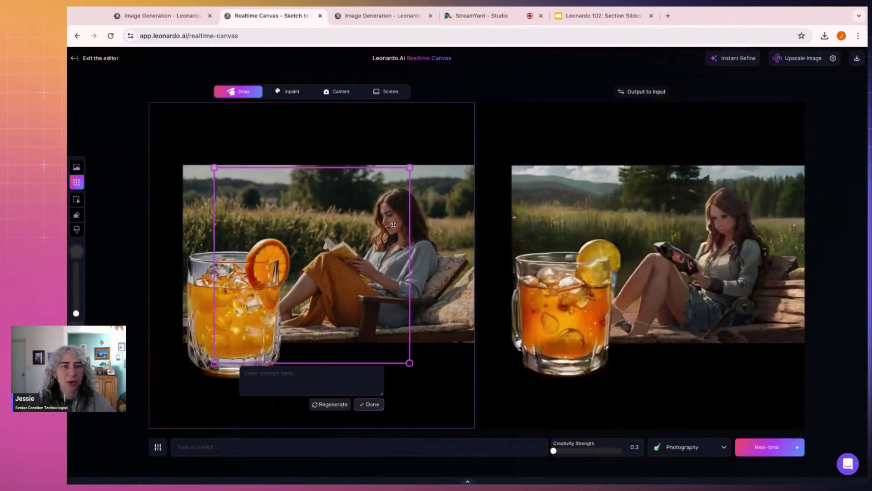
Step: Generate a 'wooden table', regenerating three times, and accept the live-edge plank table with vase and wine bottle
text(wooden)
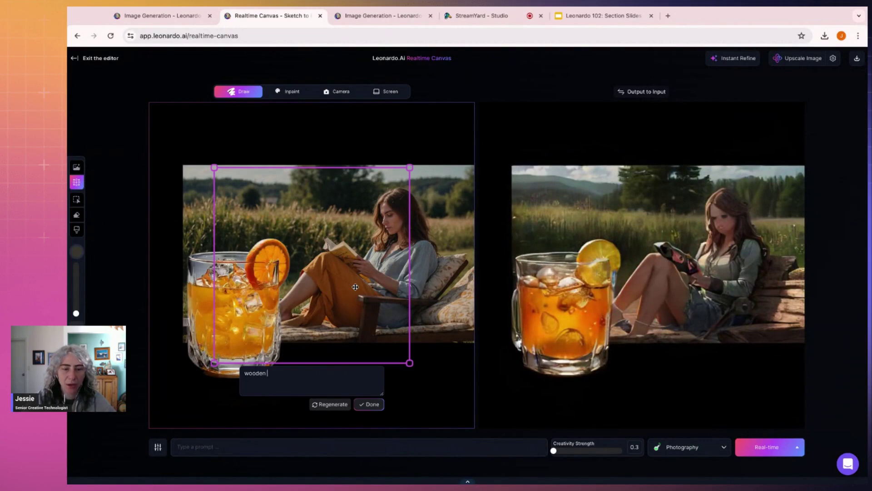
text( c)
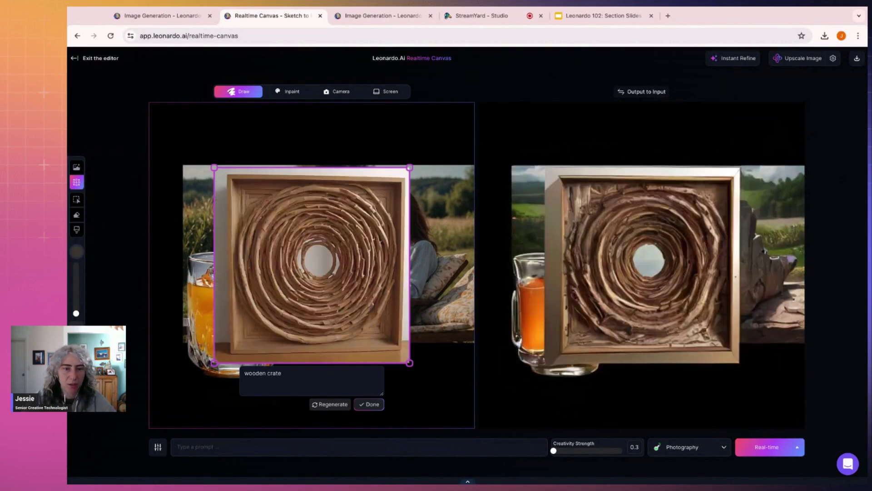
key(BackSpace)
text(t)
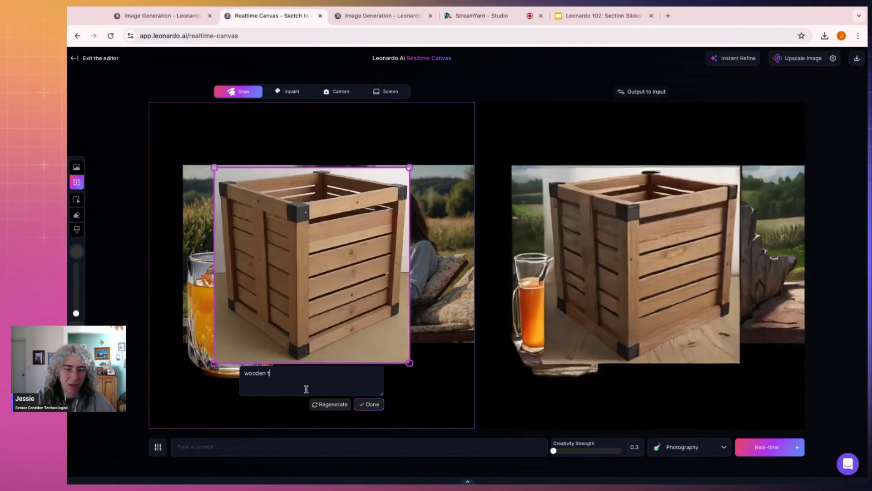
text(able)
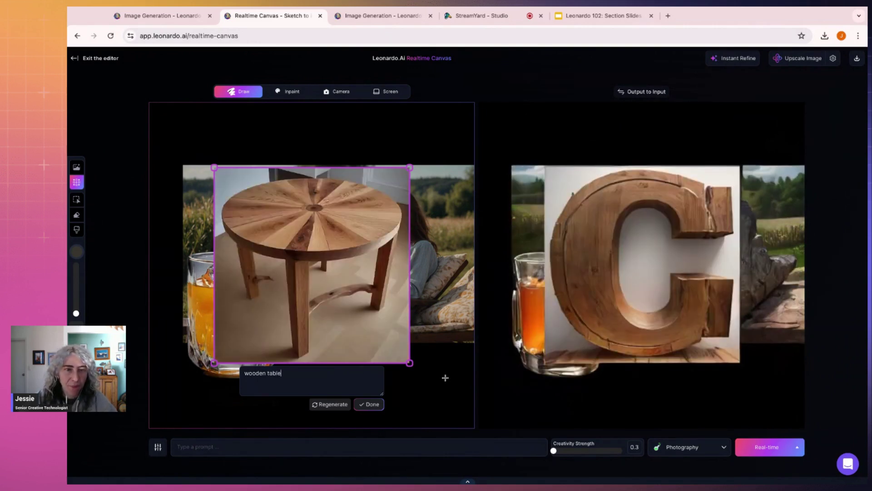
click(338, 405)
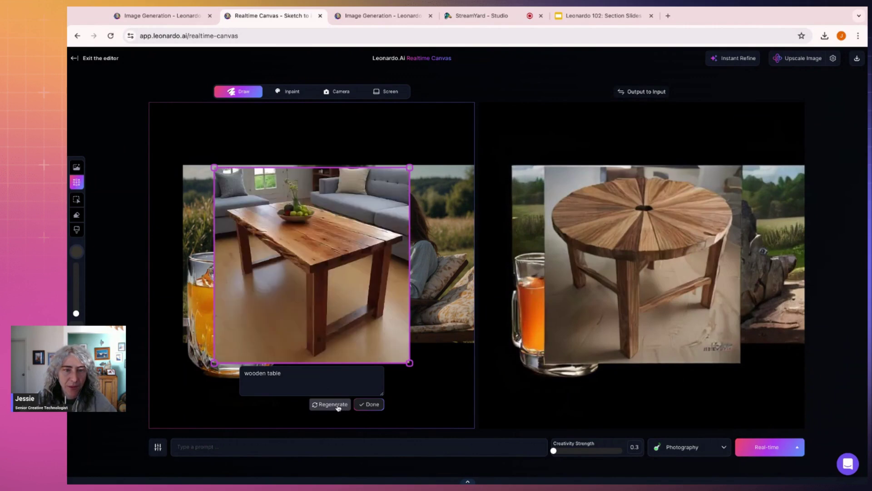
click(338, 404)
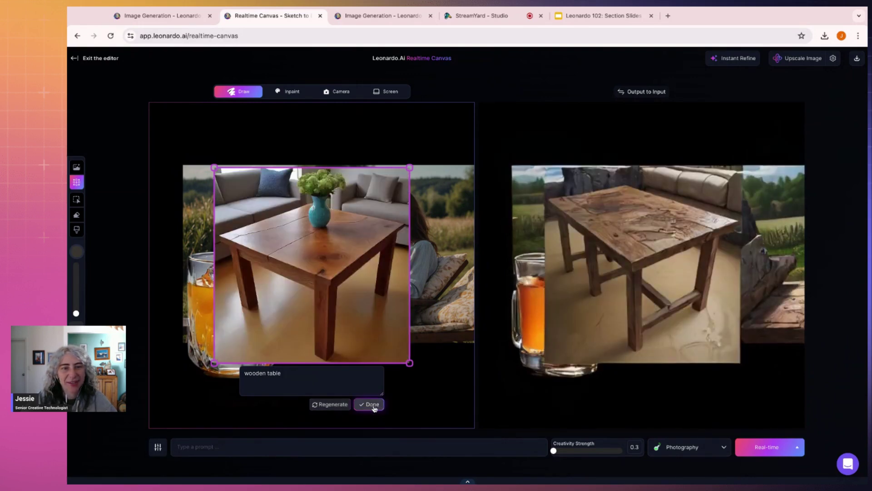
click(333, 408)
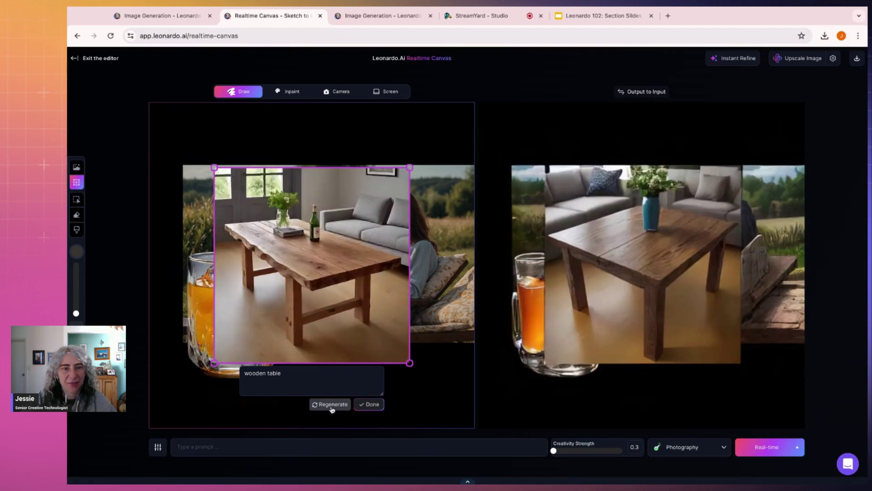
click(369, 405)
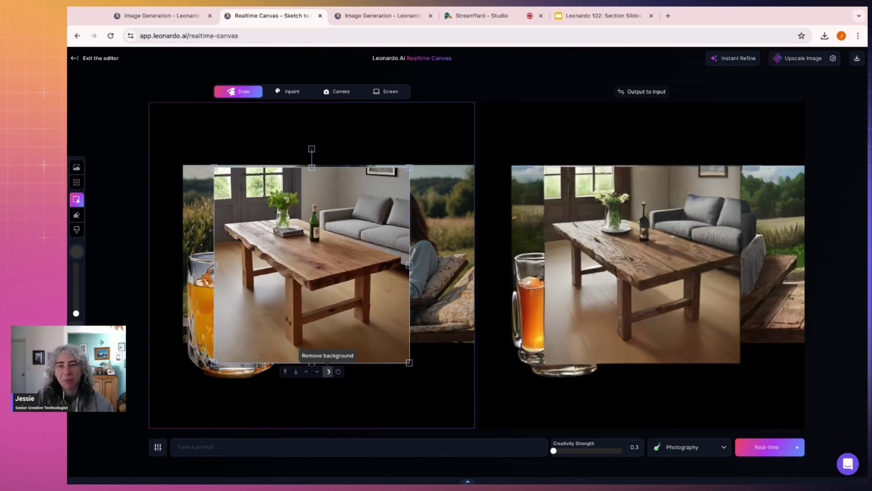
Step: Remove the table's room background, then enlarge and raise the table on the canvas
click(328, 372)
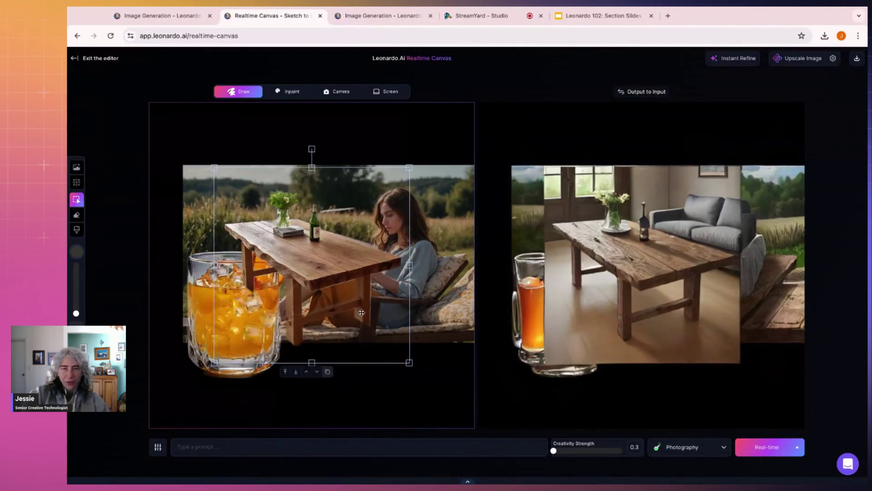
drag(406, 361, 529, 482)
drag(349, 220, 297, 275)
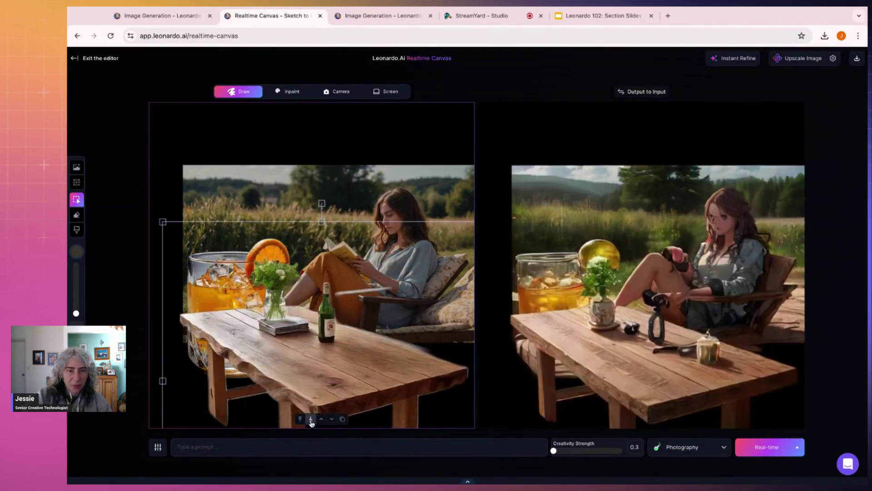
drag(353, 322, 353, 226)
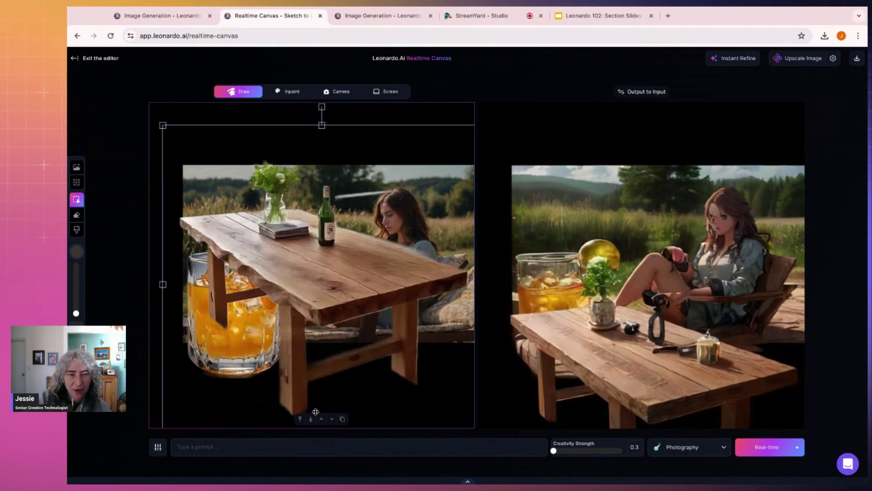
Step: Send the table to the back, put the woman layer behind it, and move the table down-left
click(311, 419)
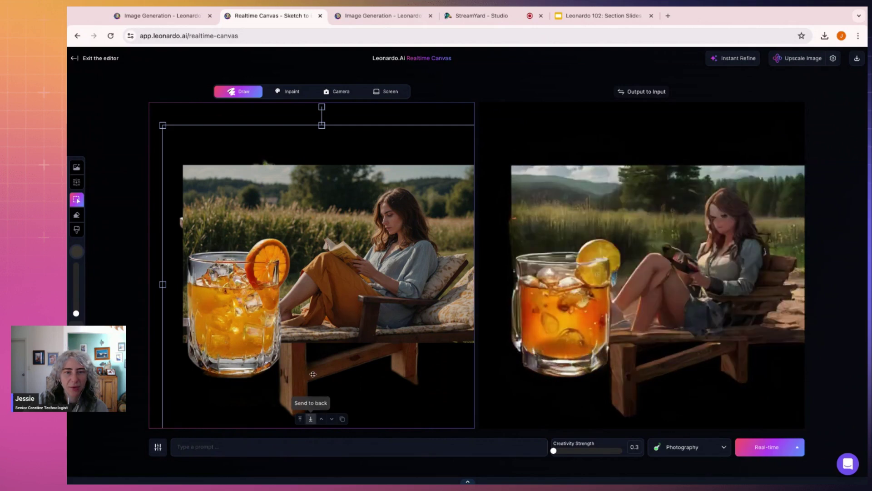
click(374, 267)
click(325, 351)
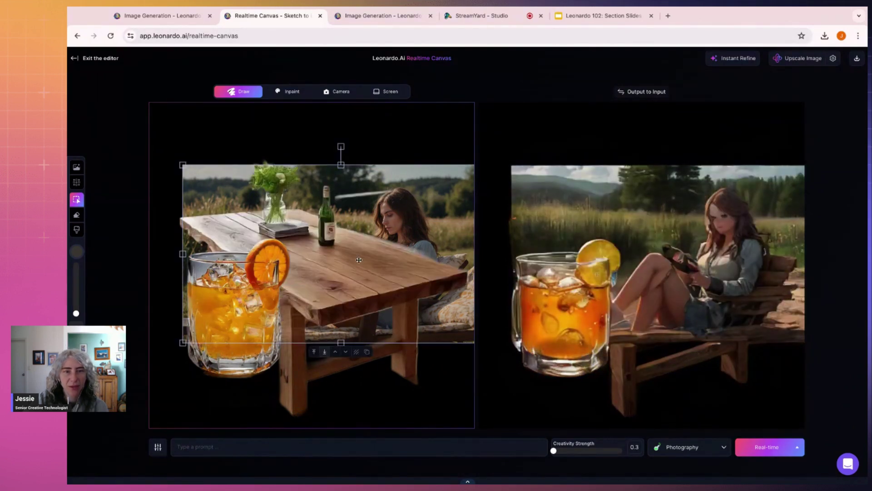
click(362, 238)
drag(362, 238, 248, 278)
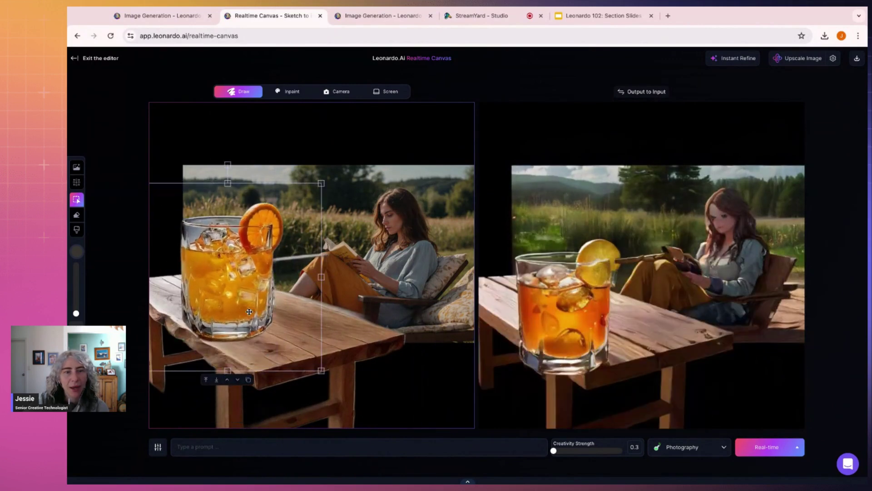
Step: Move the juice glass onto the table and try reordering the table layers, undoing the change
drag(354, 314, 349, 357)
drag(207, 267, 237, 273)
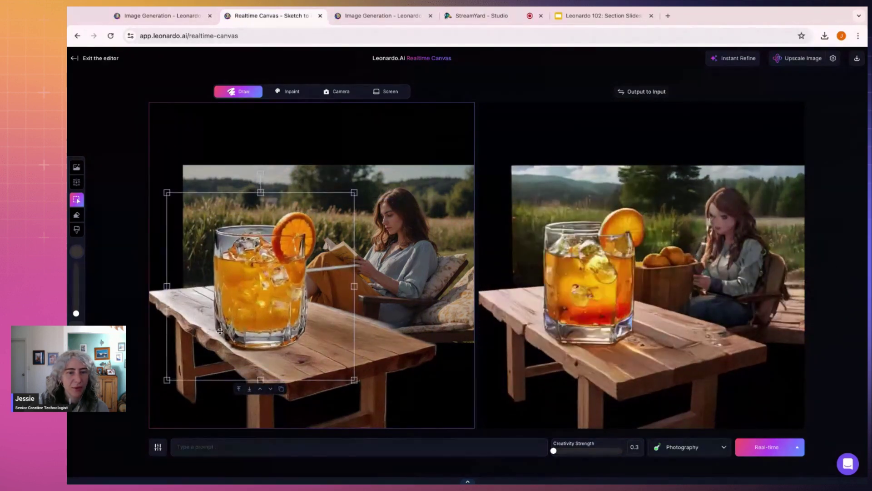
click(268, 421)
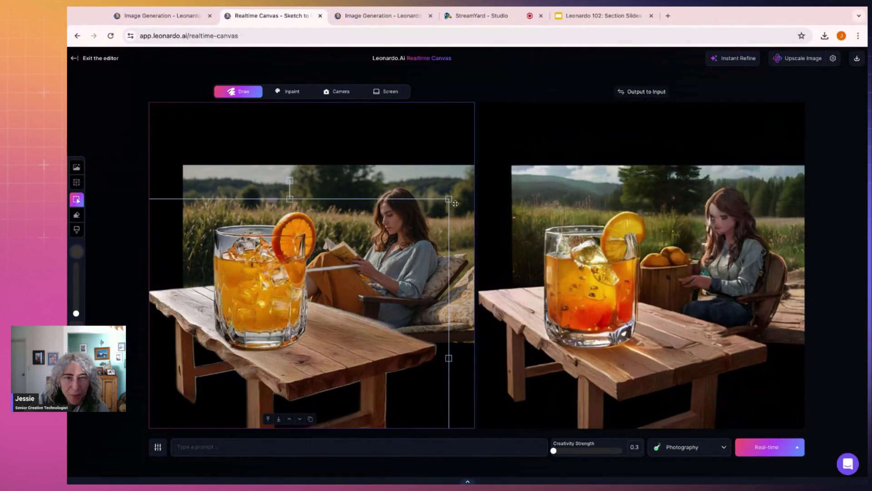
click(268, 421)
click(381, 320)
key(ctrl+z)
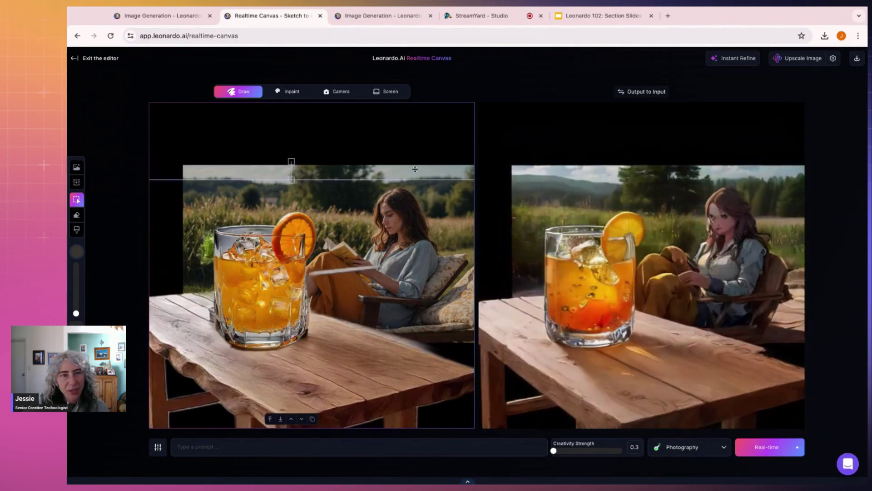
Step: Nudge the table up and enlarge the juice glass, settling it slightly down-left
drag(374, 353, 377, 344)
drag(311, 294, 284, 294)
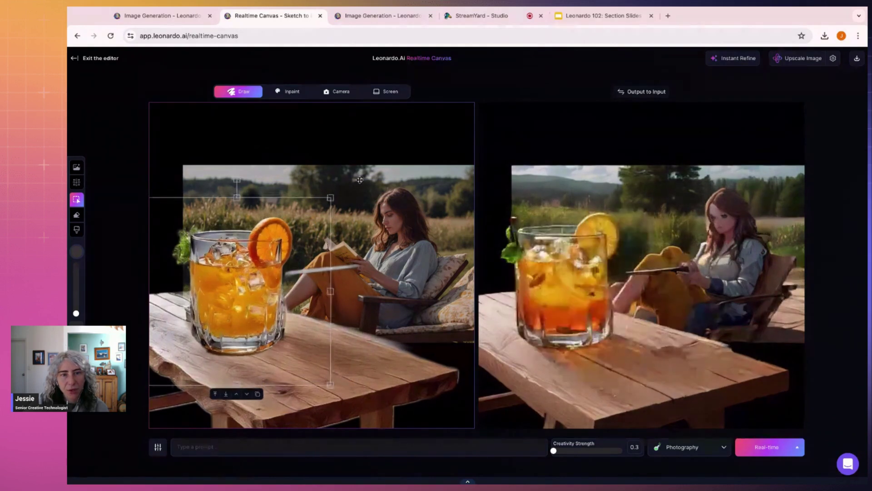
drag(329, 192, 361, 167)
drag(314, 213, 295, 239)
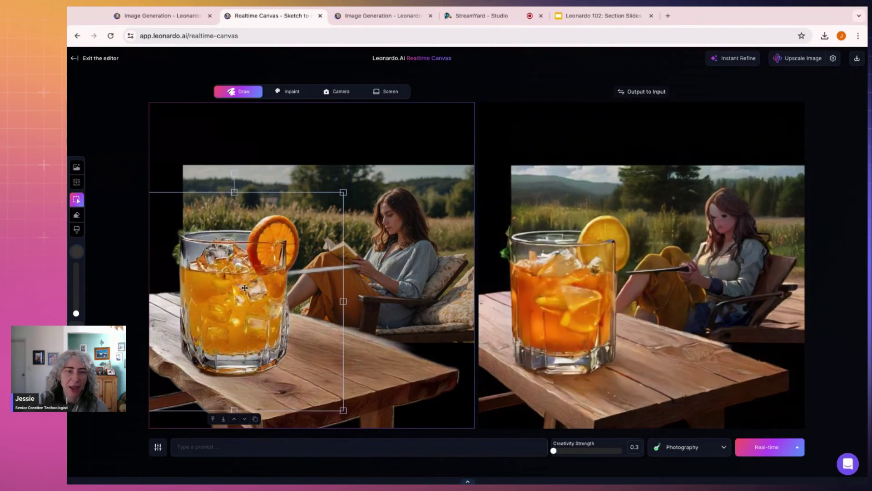
Step: Write the prompt 'glass of orange juice in the foreground, a woman reading a book in the background'
click(284, 445)
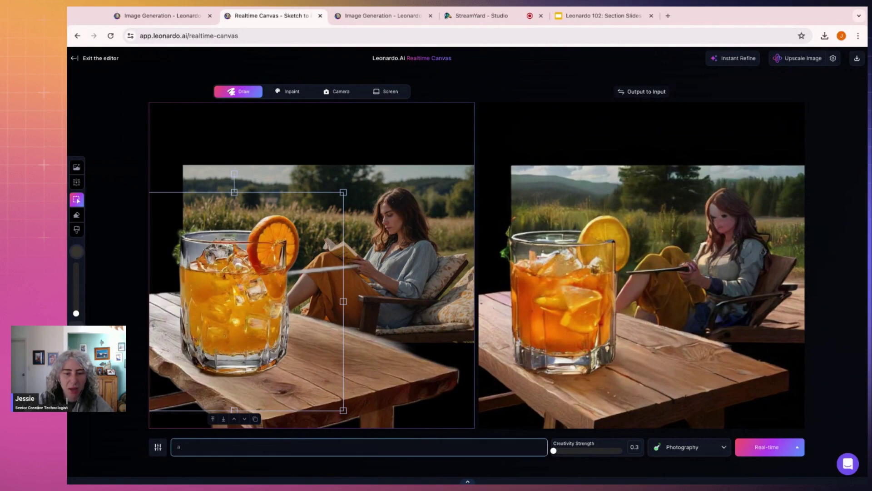
text(galss)
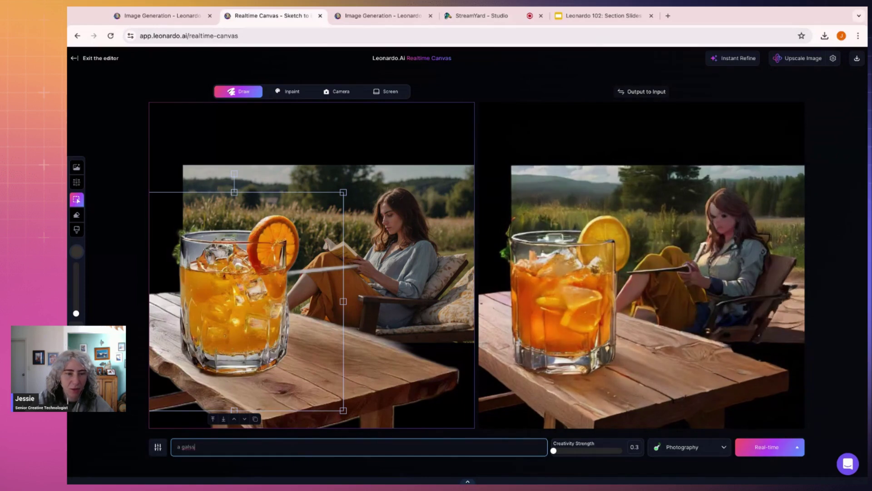
key(BackSpace)
key(BackSpace)
key(BackSpace)
key(BackSpace)
text(lass og)
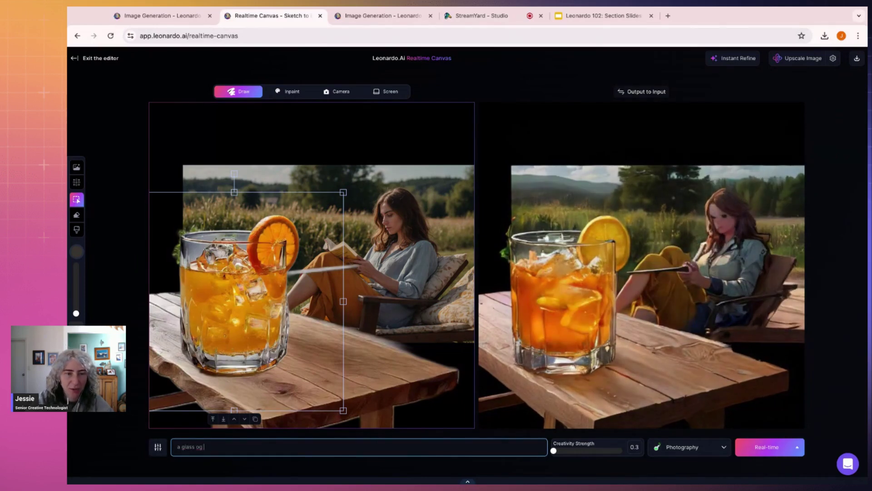
key(BackSpace)
text(f)
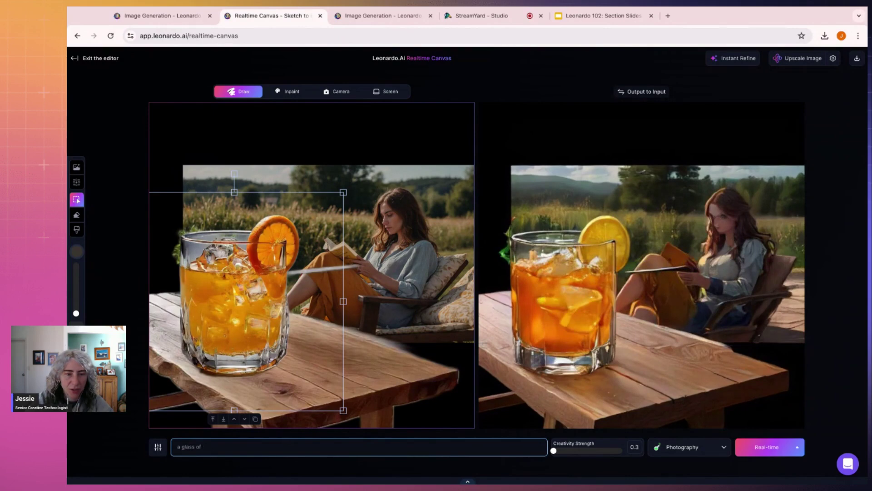
text( orang)
key(BackSpace)
text(nge ju)
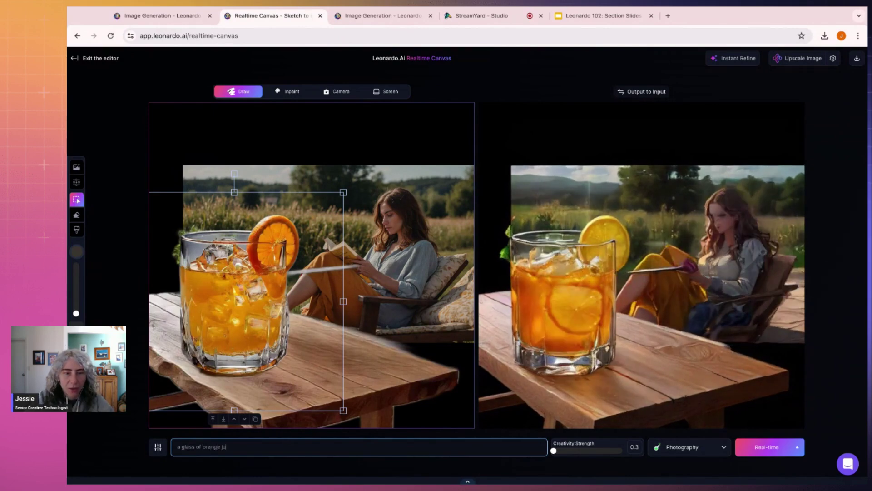
text(ice in the fore)
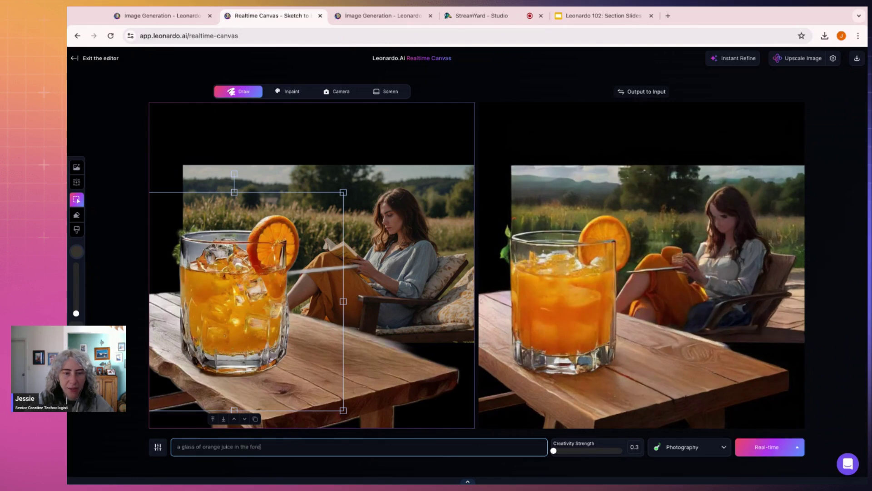
text(ground, a woman )
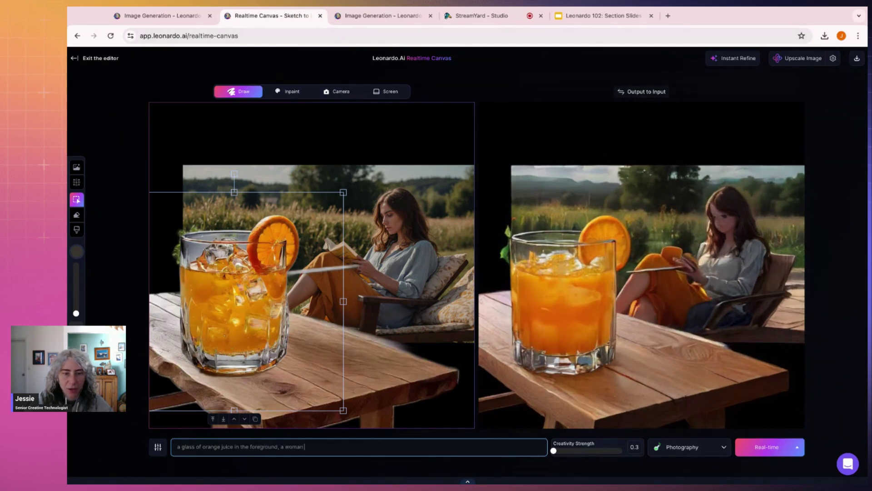
text(reading a book)
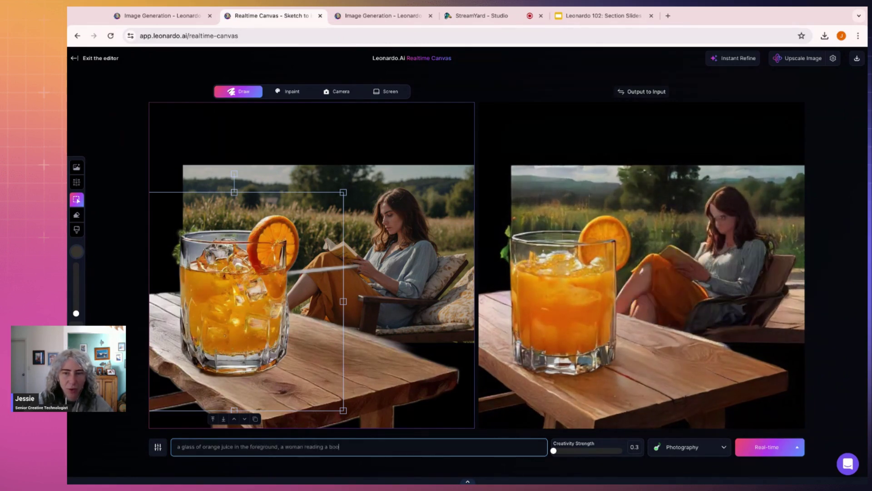
text(kground)
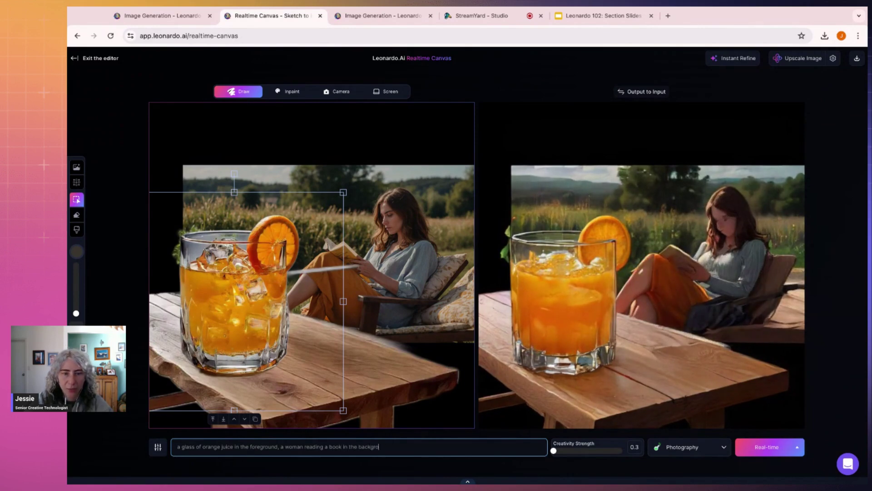
click(702, 459)
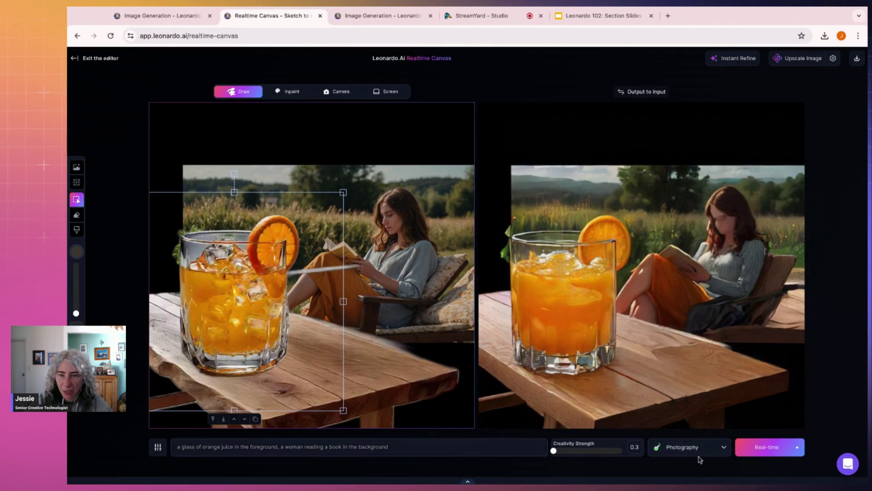
Step: Keep Photography style, enlarge the field background, then run Instant Refine and download the output
click(713, 450)
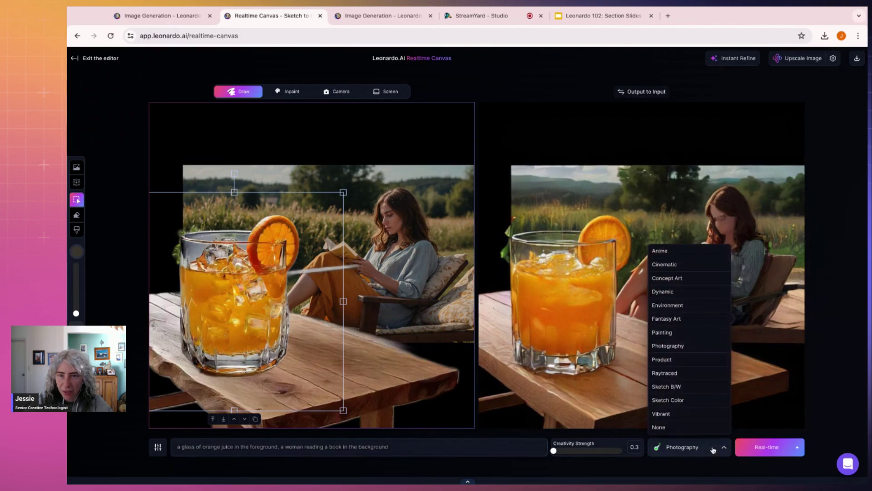
click(713, 450)
click(213, 167)
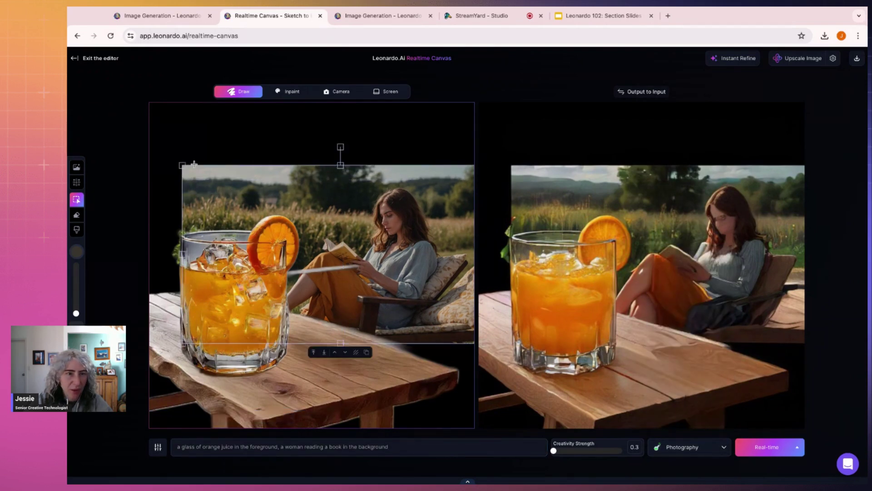
drag(194, 164, 185, 159)
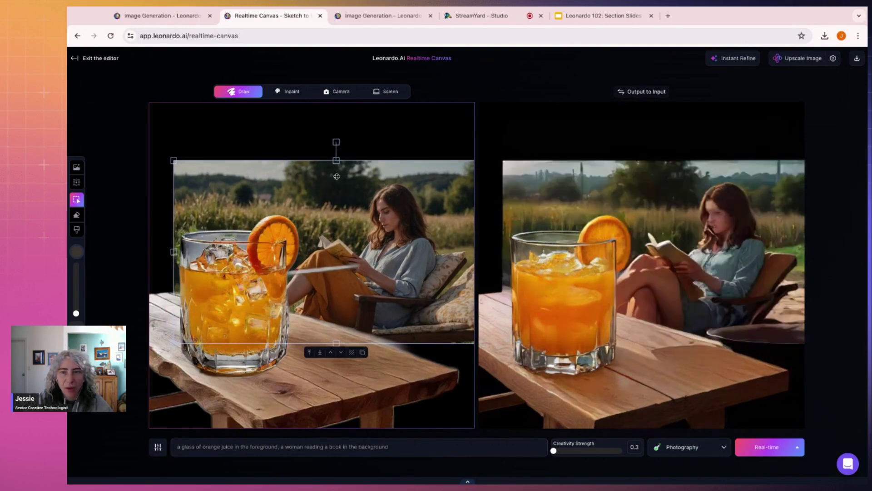
click(383, 128)
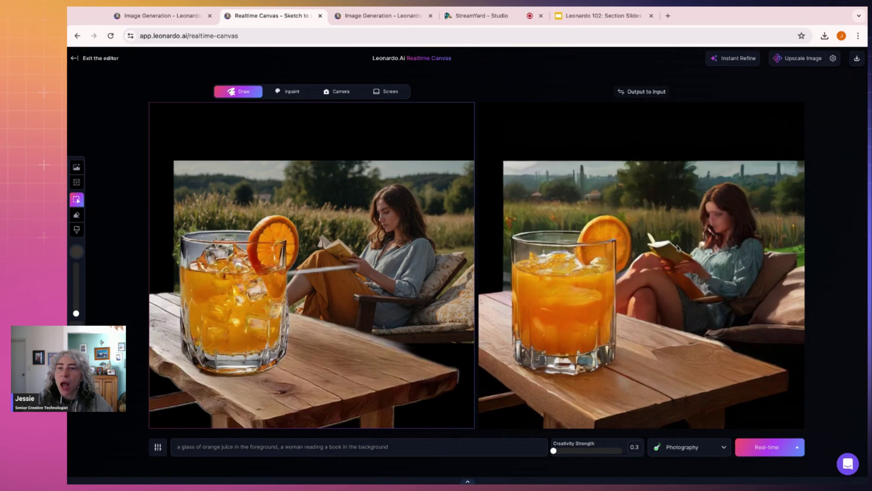
click(739, 59)
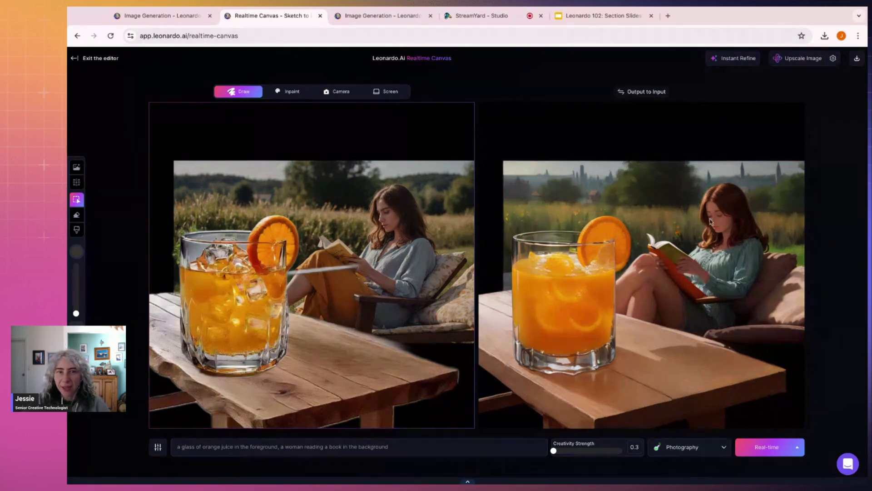
click(856, 60)
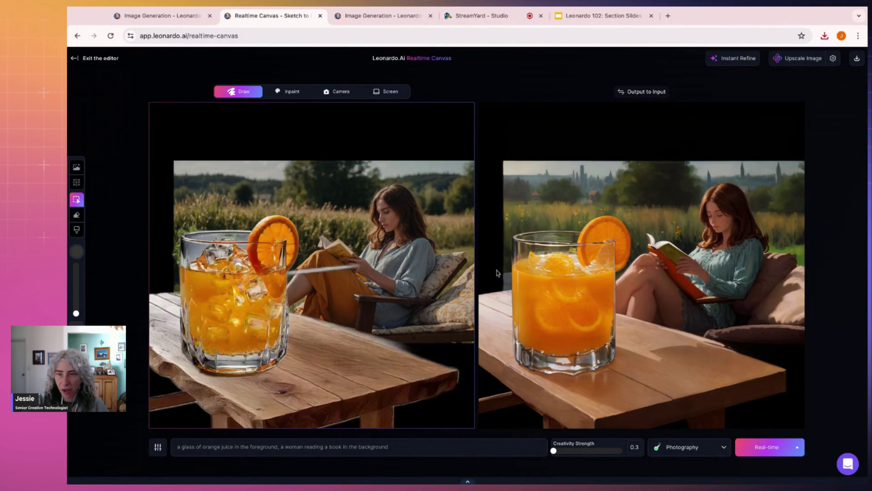
Step: Exit the Realtime Canvas editor and open the platform presets on the Image Generation page
click(75, 59)
click(277, 91)
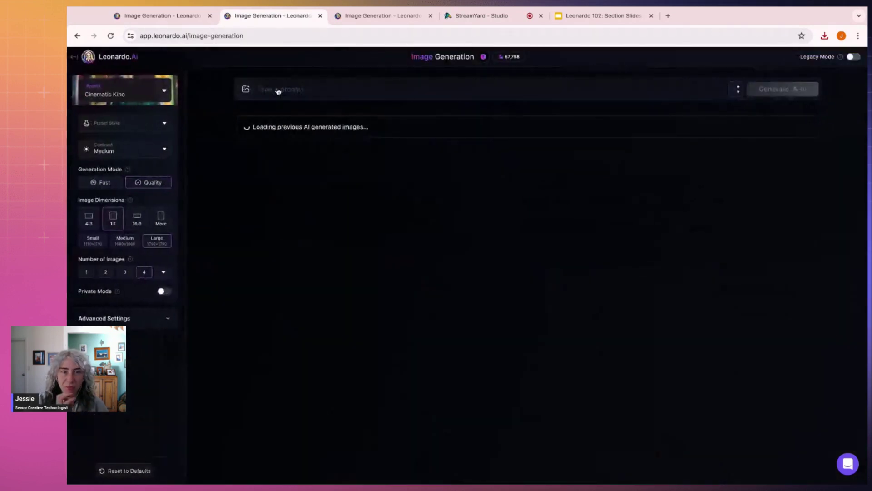
click(165, 95)
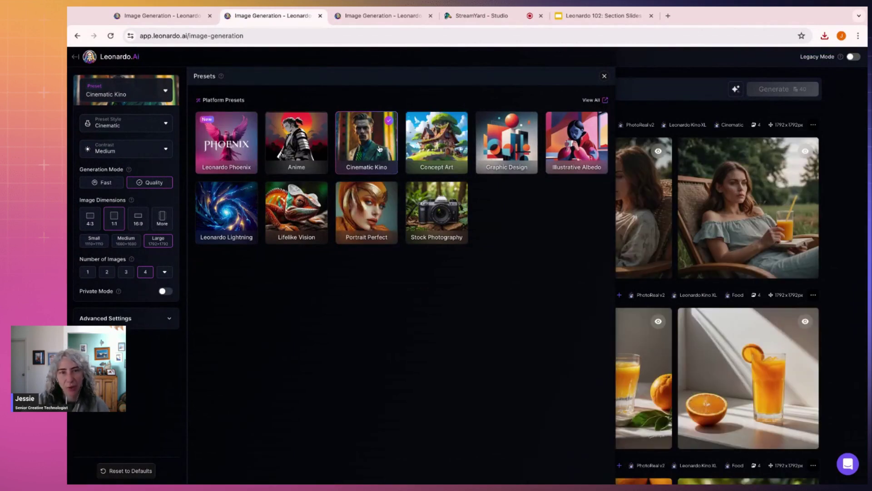
Step: Change the preset style to Moody and close the presets panel
click(136, 124)
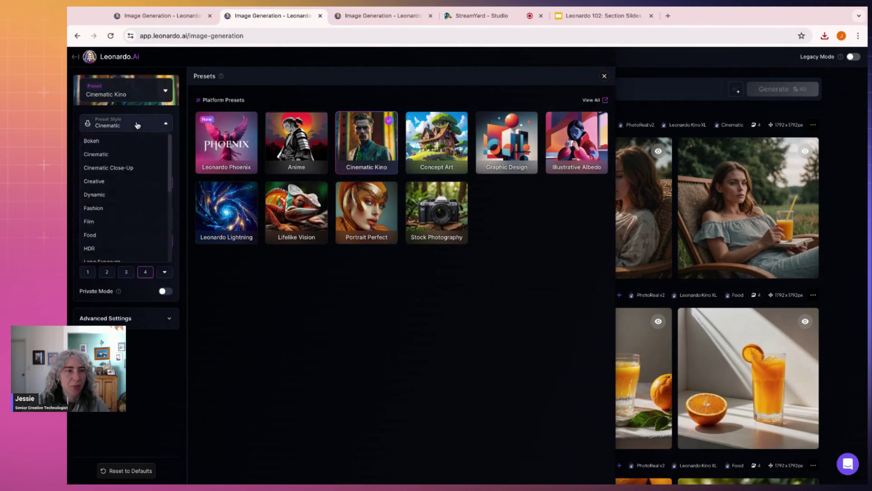
click(123, 156)
click(136, 124)
scroll(128, 212, down, 3)
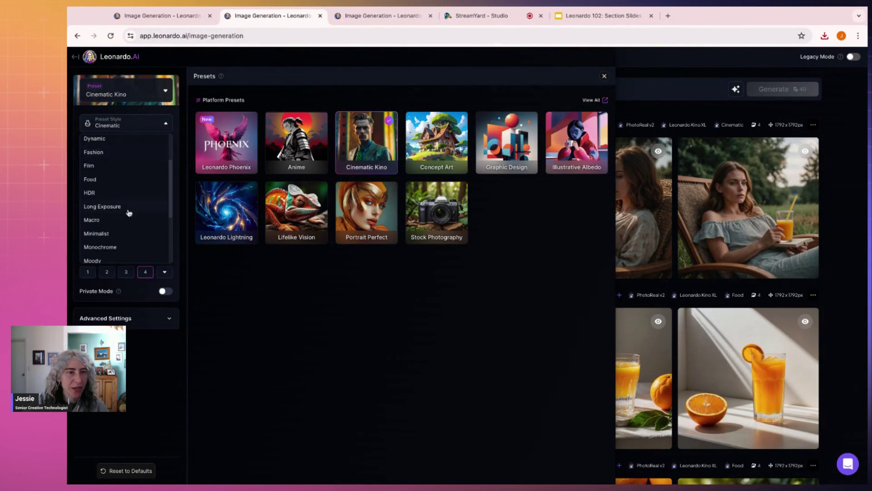
scroll(129, 213, down, 1)
click(118, 214)
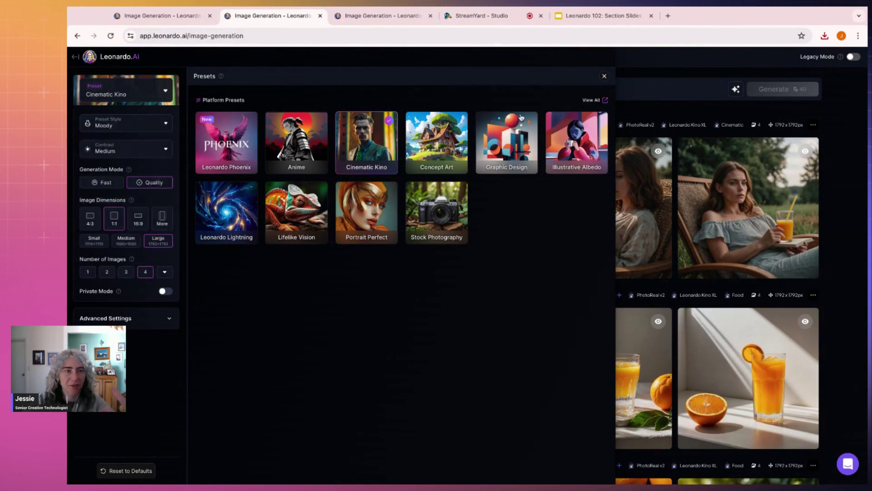
click(604, 75)
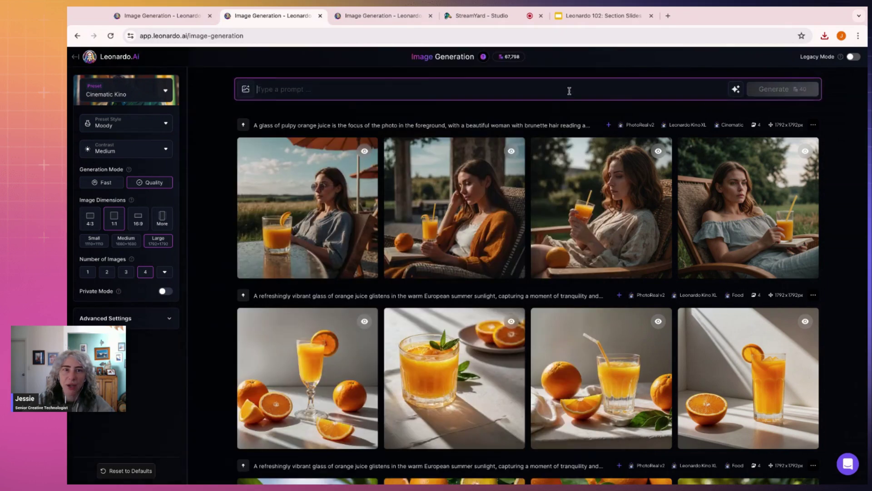
Step: Choose Content Reference from the image guidance options and confirm it
click(248, 91)
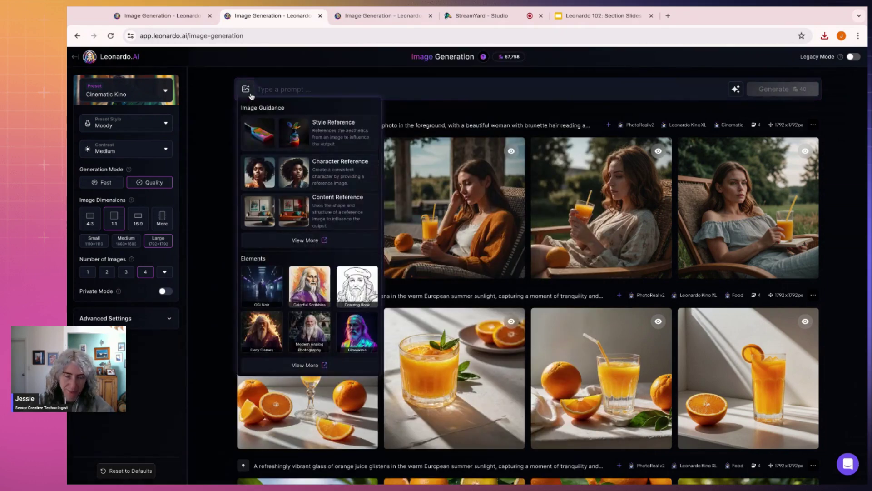
click(248, 92)
click(248, 92)
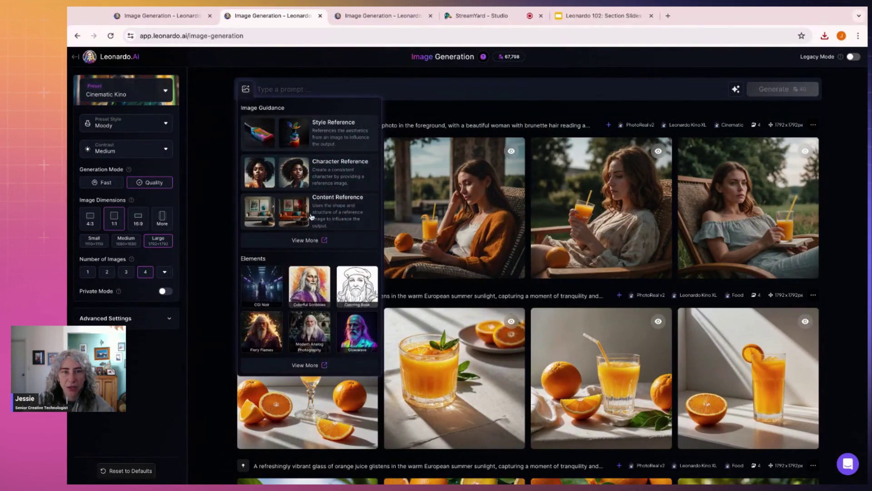
click(313, 240)
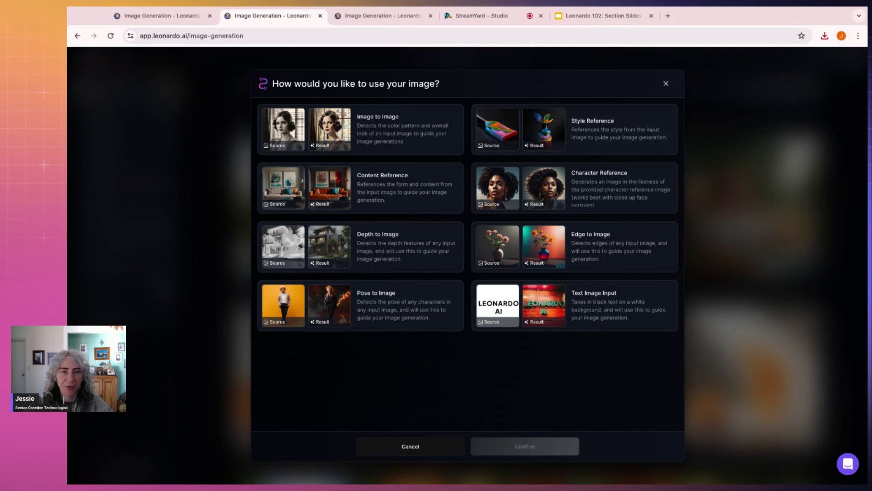
click(385, 193)
click(523, 446)
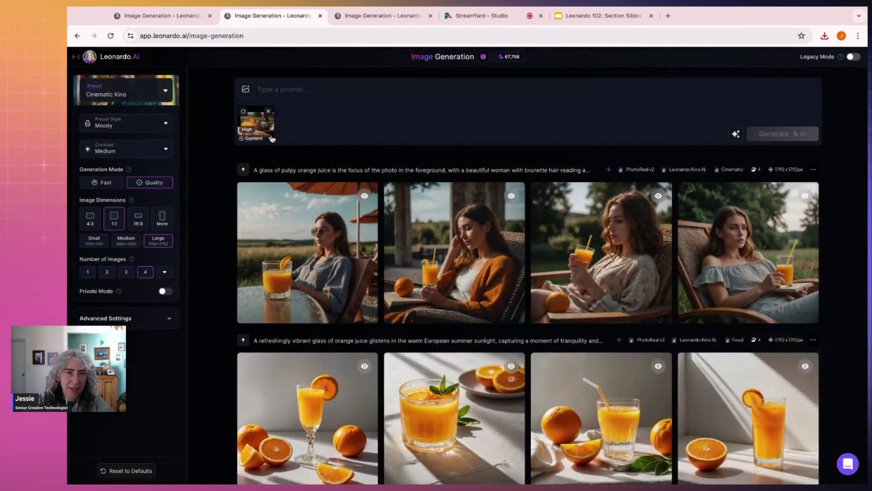
Step: Add the juice-and-reader image as content reference at Mid strength and start the prompt 'A moody photograph'
click(272, 138)
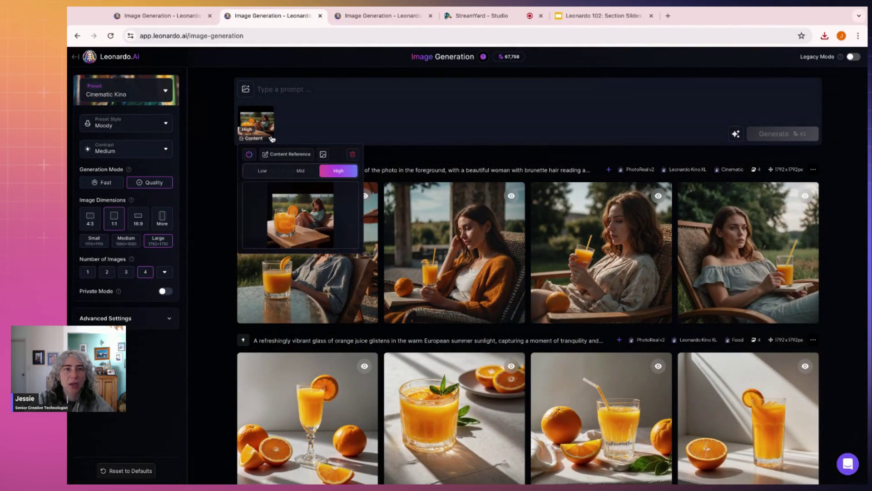
click(300, 171)
text(A)
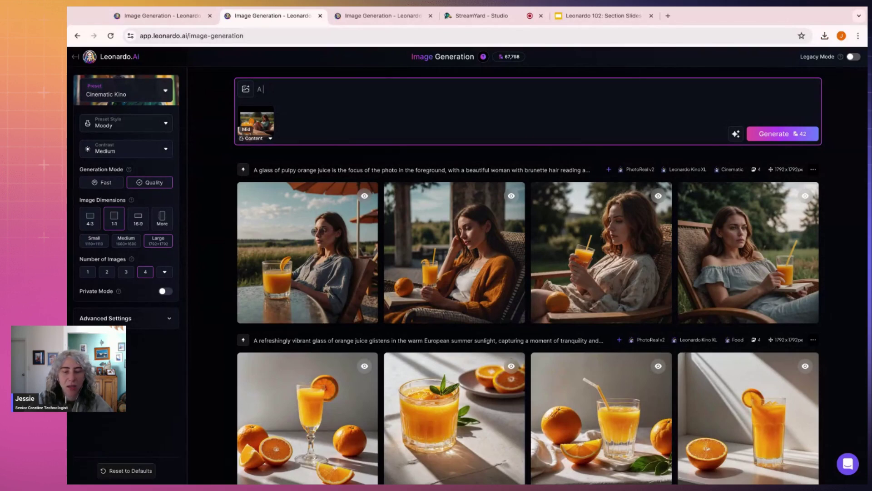
text( emoody pho)
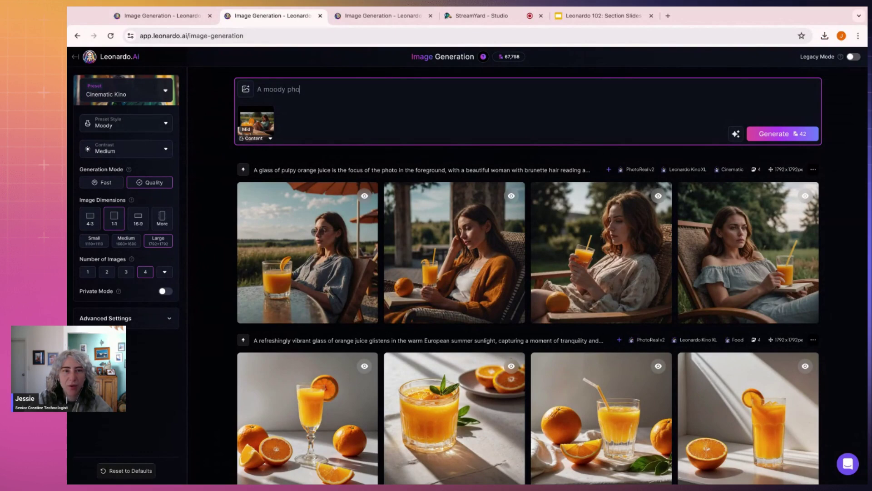
text(tograph of a glass of ornag)
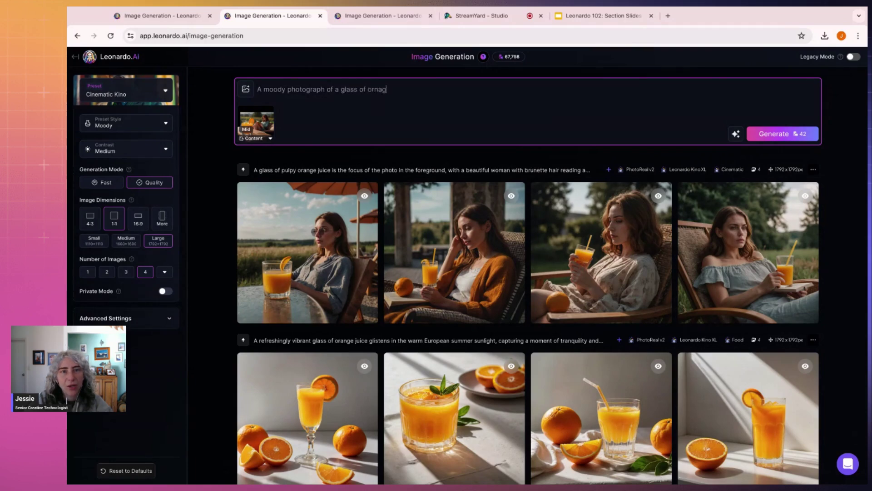
Step: Finish the prompt with '...sitting on a wooden table, with a woman reading a book in the background.'
key(BackSpace)
key(BackSpace)
key(BackSpace)
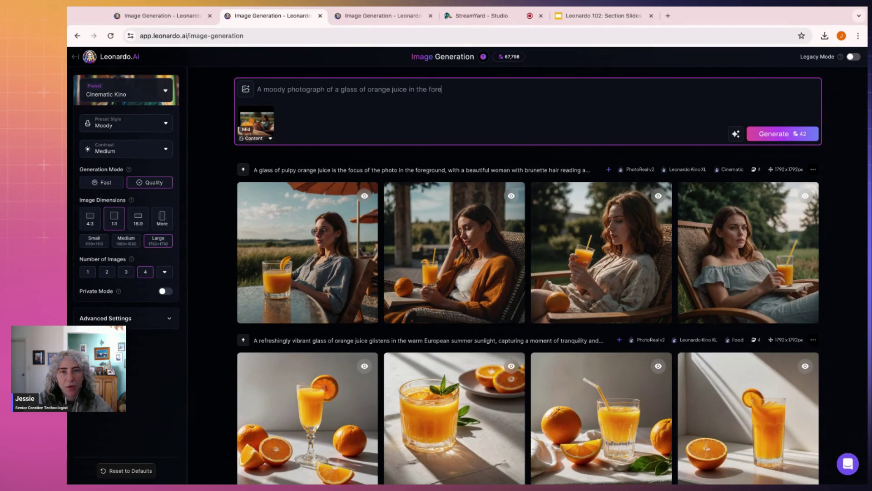
text(ound sitting on a wooden table, with a w)
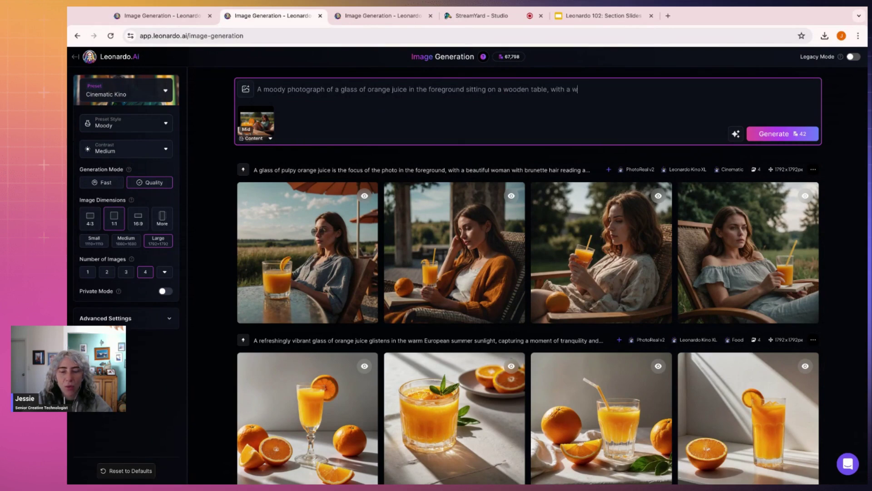
text(oman reading a book in the bak)
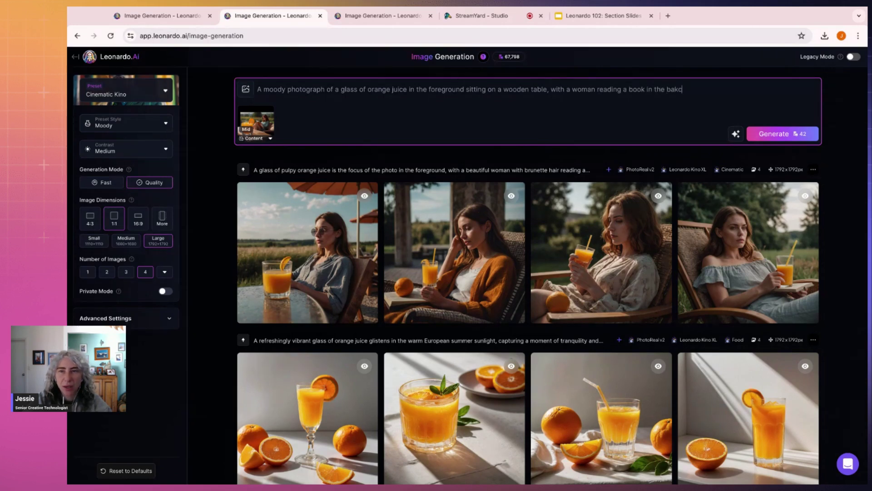
key(BackSpace)
text(ckground.m)
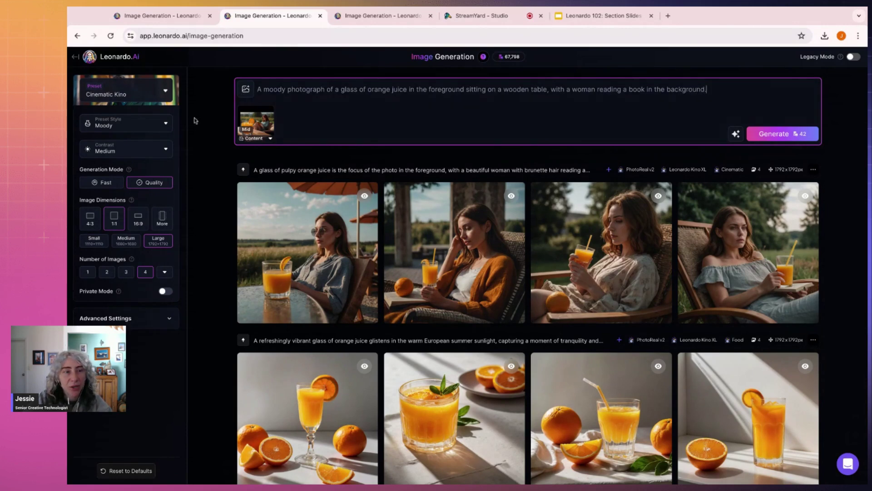
Step: Try the HDR preset style, then set it back to Moody
click(129, 123)
scroll(133, 174, down, 3)
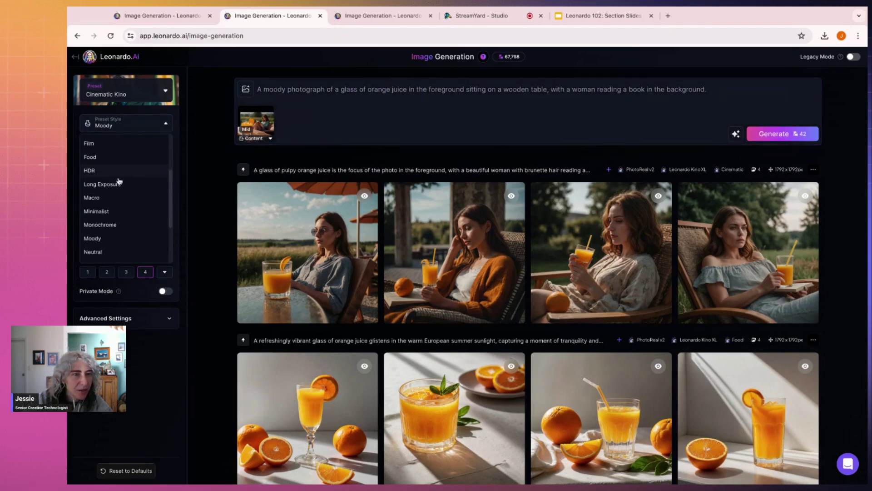
click(93, 173)
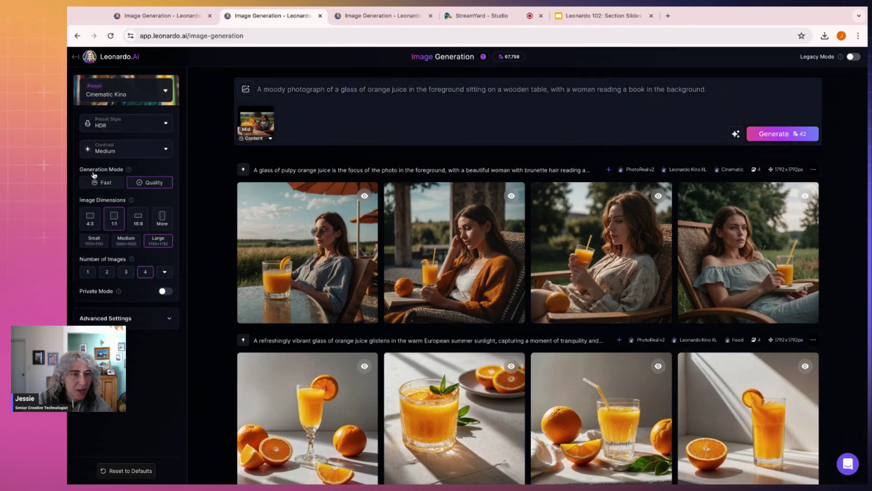
click(155, 123)
scroll(130, 199, down, 3)
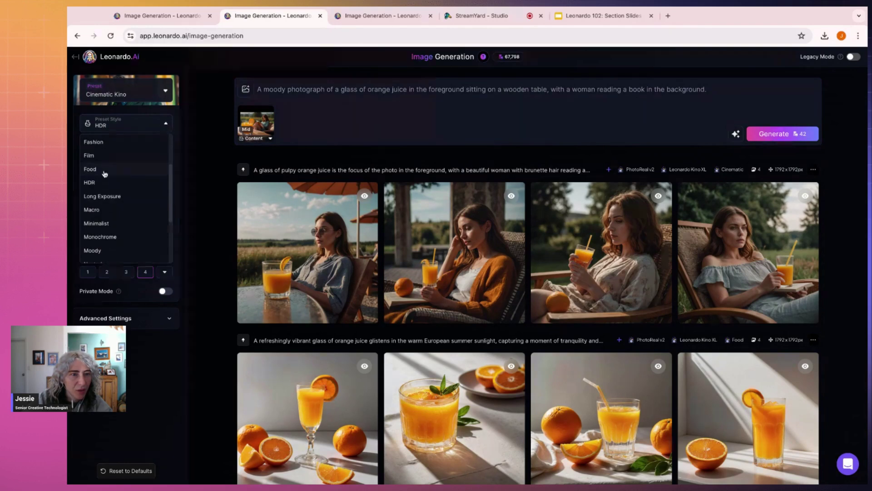
scroll(102, 186, down, 2)
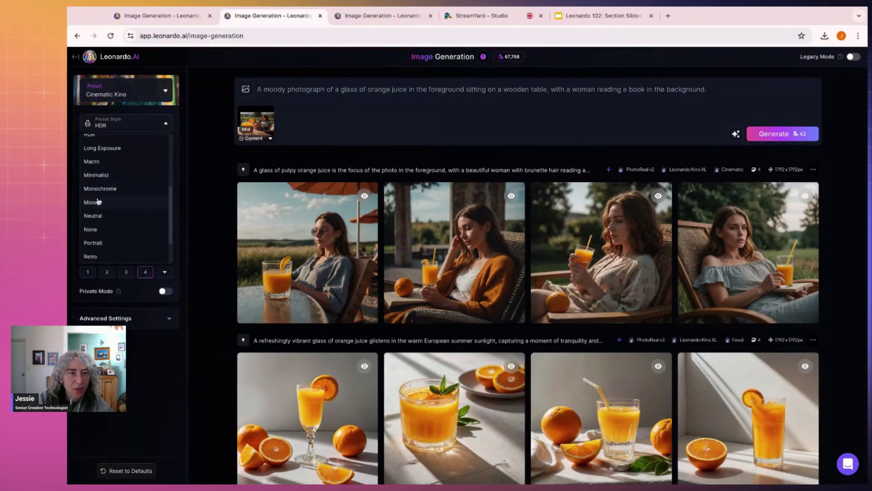
click(98, 201)
click(693, 99)
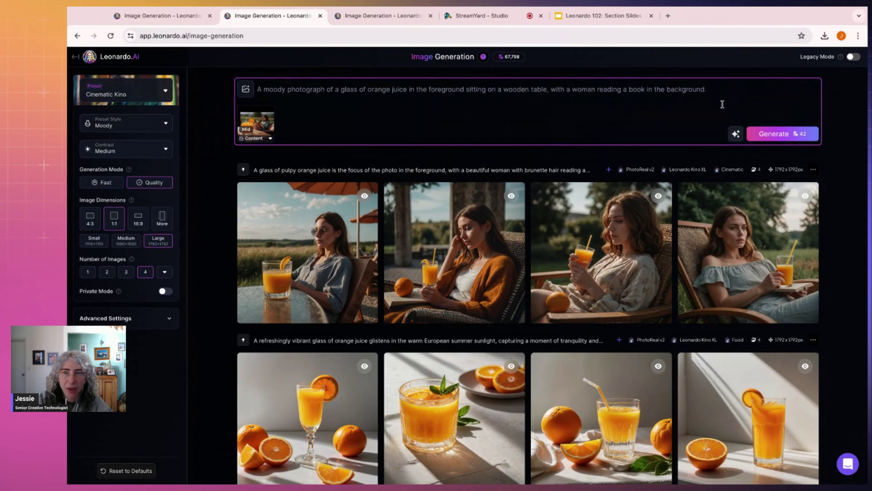
Step: Type the hot European summer day juice lines and correct 'comercial' to 'commercial'
text(It's a ho)
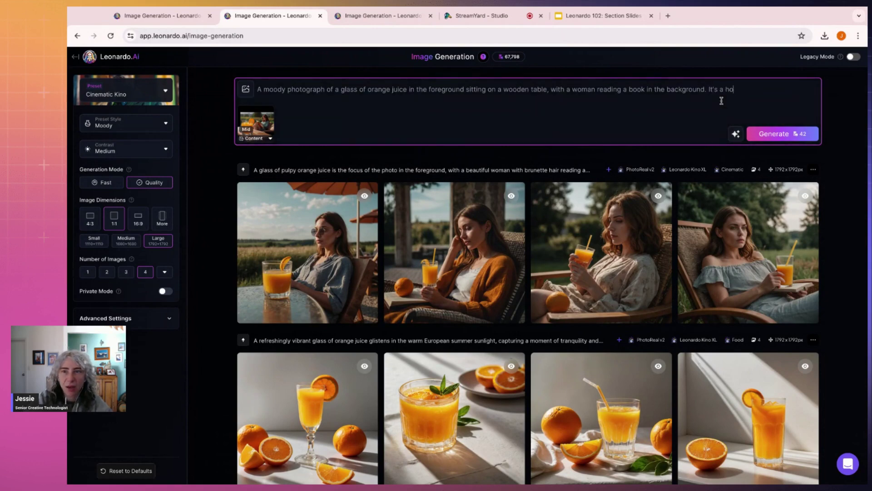
text(t Euro)
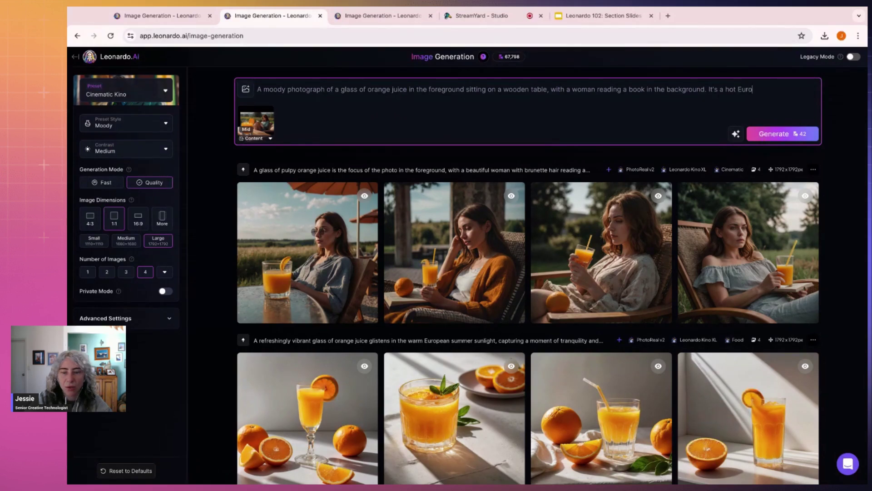
text(pean sun)
text(mer day, )
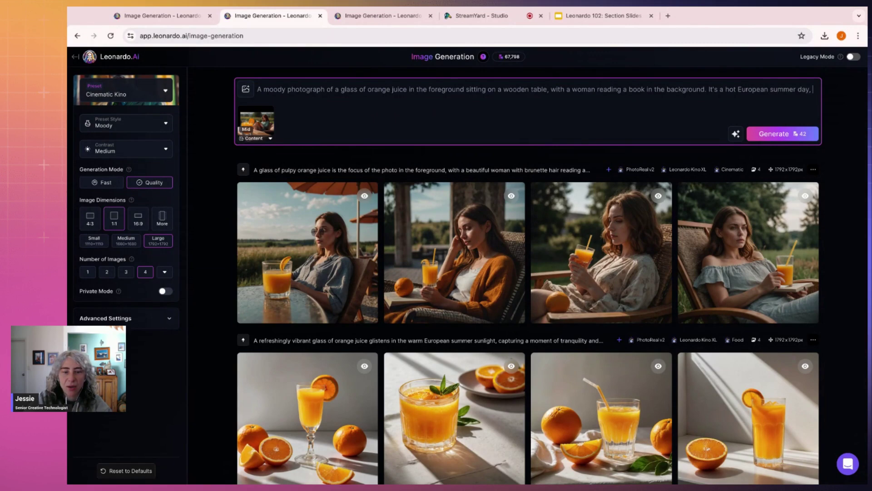
text(w)
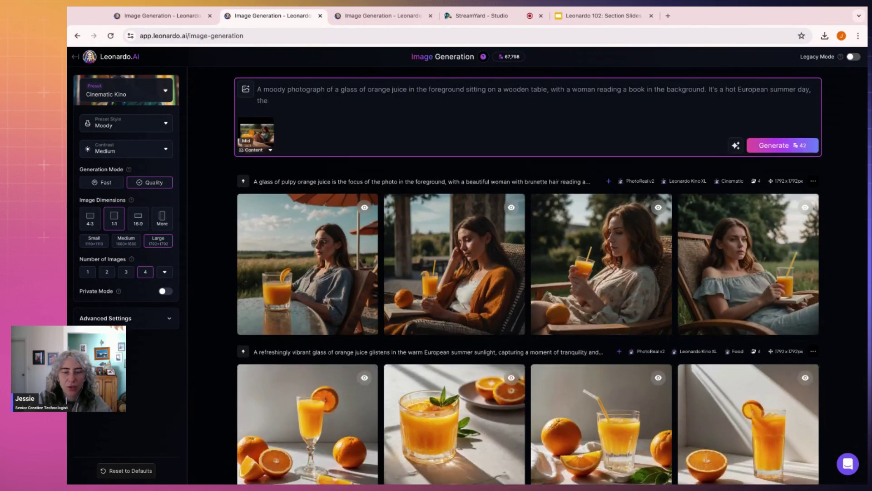
text(he juice with ice seeming refreshing )
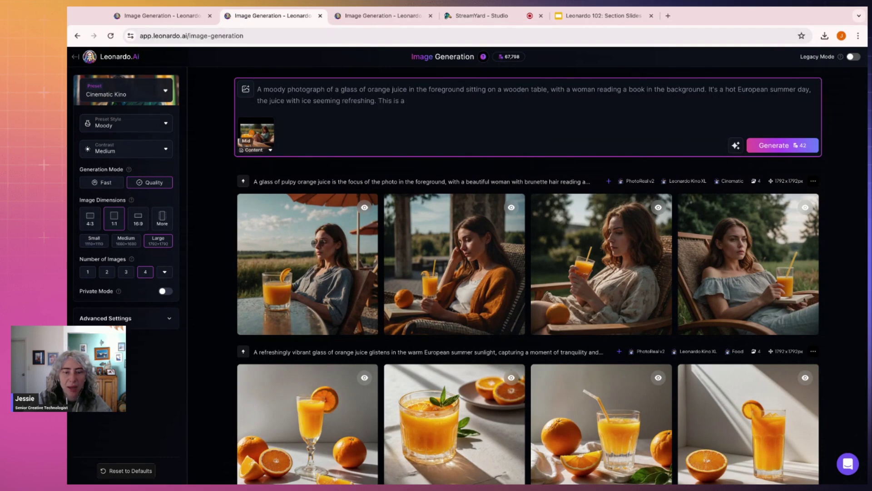
text(This is a romantic)
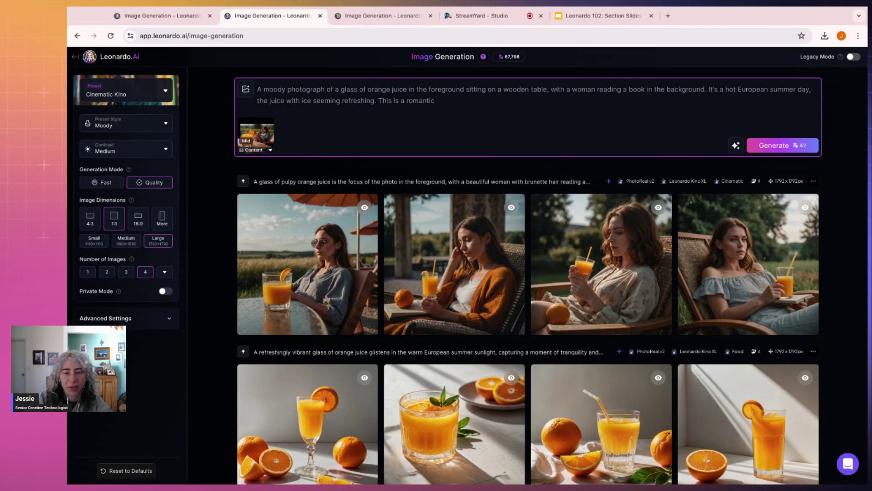
key(BackSpace)
key(BackSpace)
text(mercial for juice.)
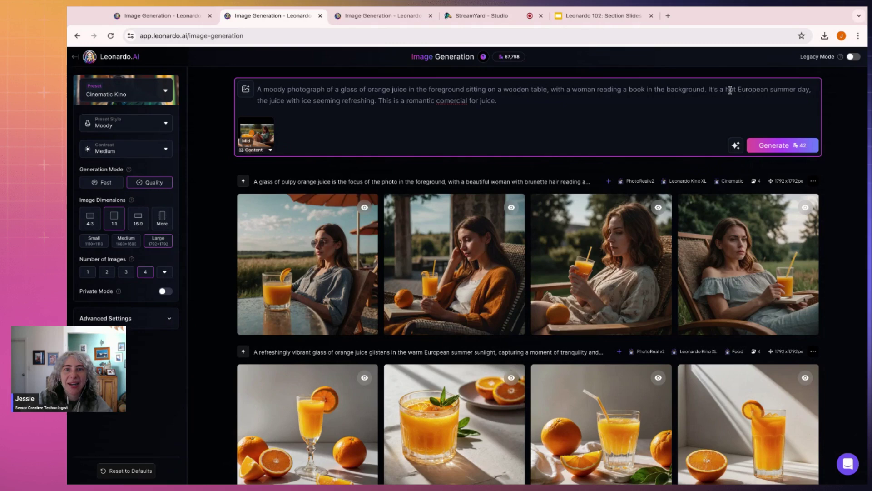
double_click(440, 101)
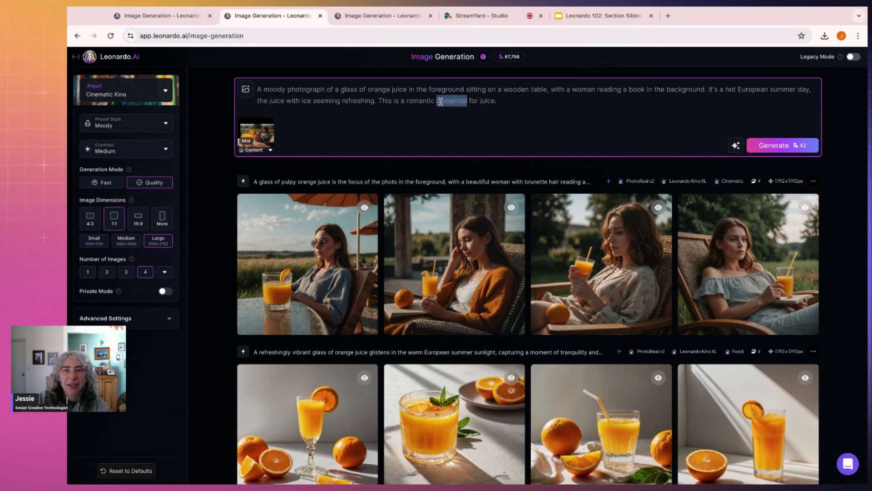
text(commercial)
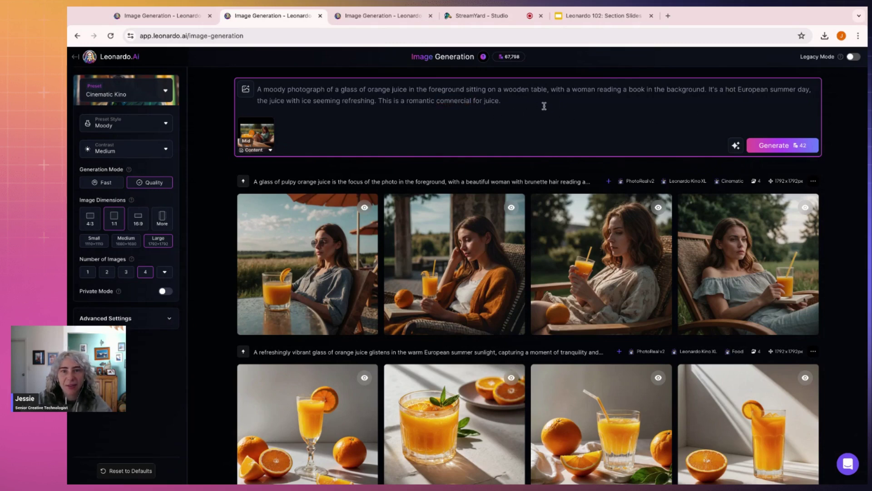
Step: Delete the 'romantic commercial' sentence from the end of the prompt
click(737, 146)
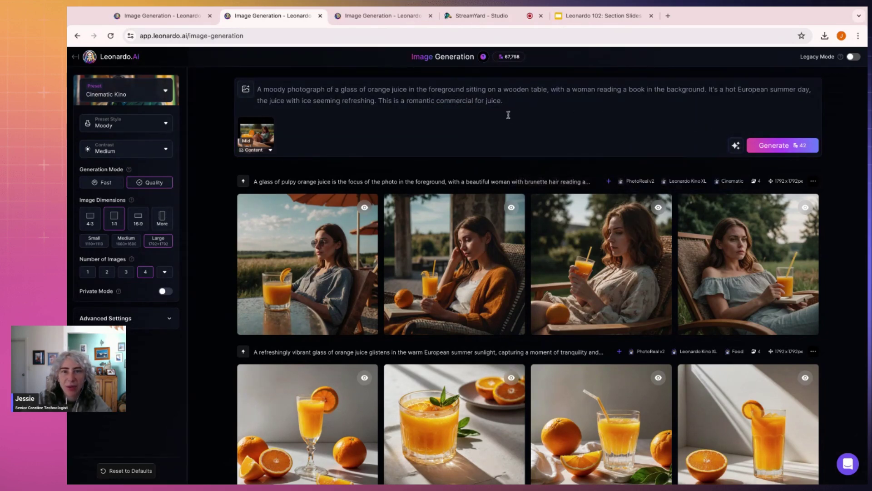
click(530, 101)
key(ctrl+shift+Left)
key(ctrl+shift+Left)
key(ctrl+shift+Left)
key(ctrl+shift+Left)
key(ctrl+shift+Left)
key(ctrl+shift+Left)
key(ctrl+shift+Left)
key(BackSpace)
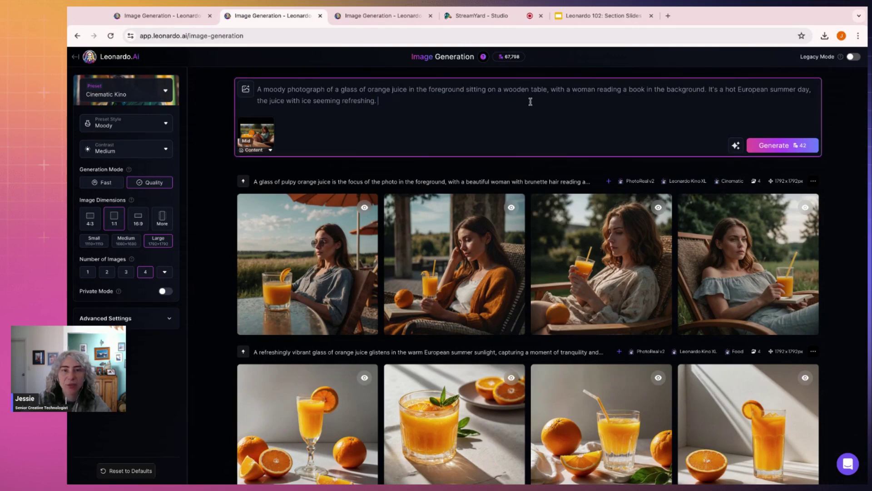
Step: Paste the copied details of the earlier prompt into the orange juice prompt
click(736, 146)
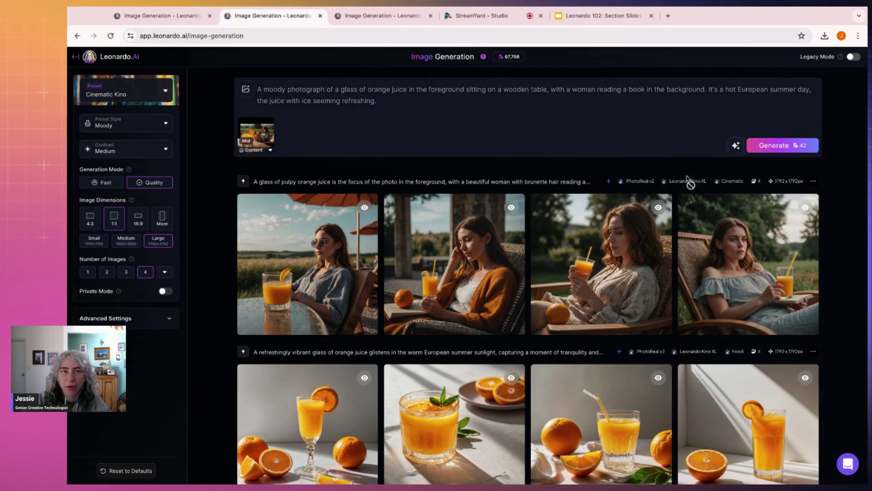
click(404, 98)
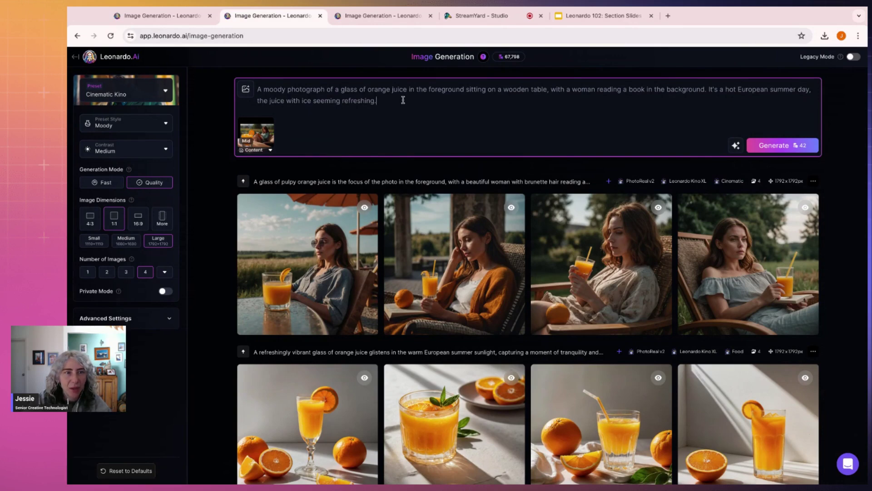
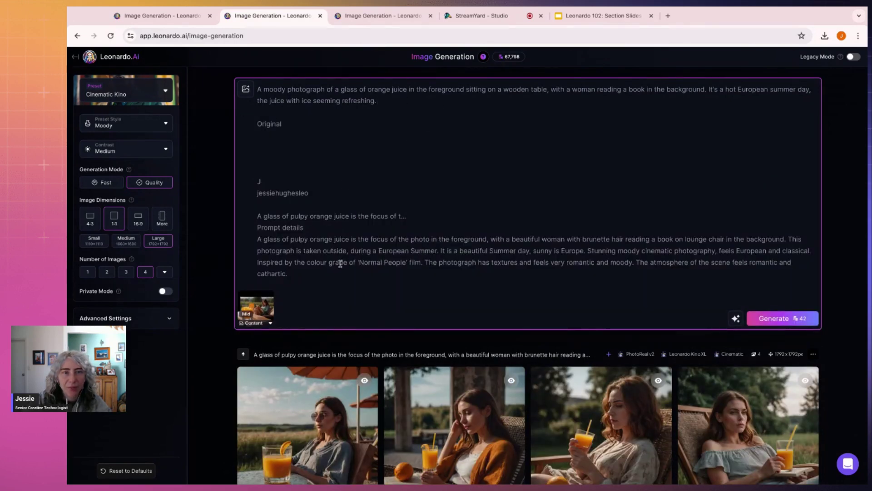
key(shift+Up)
key(shift+Up)
key(shift+Up)
key(shift+Up)
key(shift+Up)
key(shift+Up)
key(shift+Up)
key(shift+Up)
key(shift+Up)
key(shift+Up)
key(shift+Up)
key(shift+Up)
key(shift+Up)
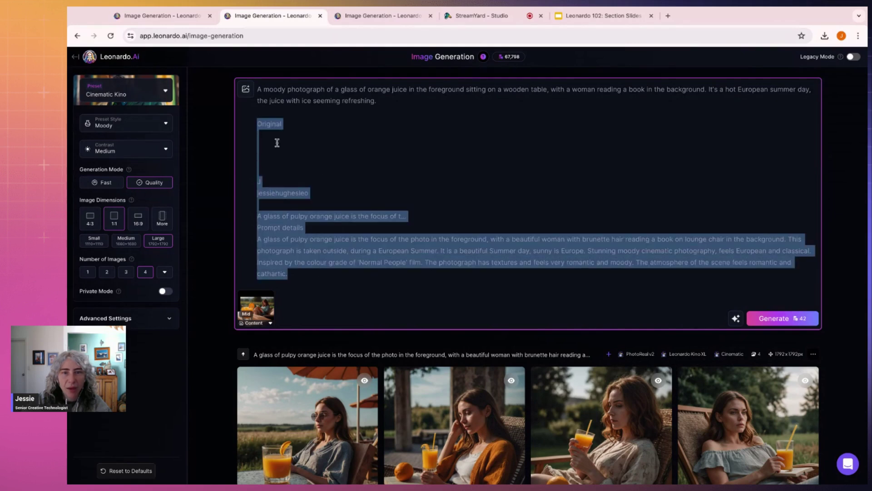
click(277, 143)
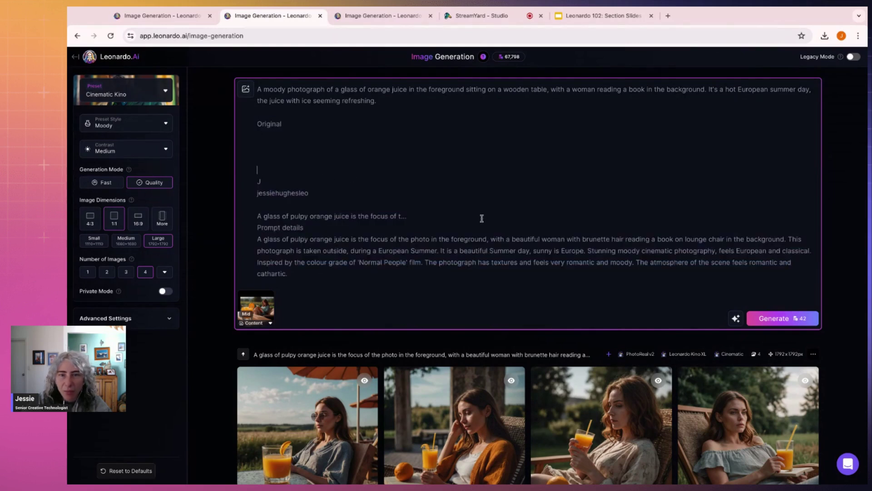
Step: Remove the pasted header and first sentence, joining the 'Normal People' style lines onto the prompt
click(790, 239)
key(shift+Up)
key(shift+Up)
key(shift+Up)
key(shift+Up)
key(shift+Up)
key(shift+Up)
key(shift+Up)
key(shift+Up)
key(shift+Up)
key(shift+Up)
key(shift+Up)
key(BackSpace)
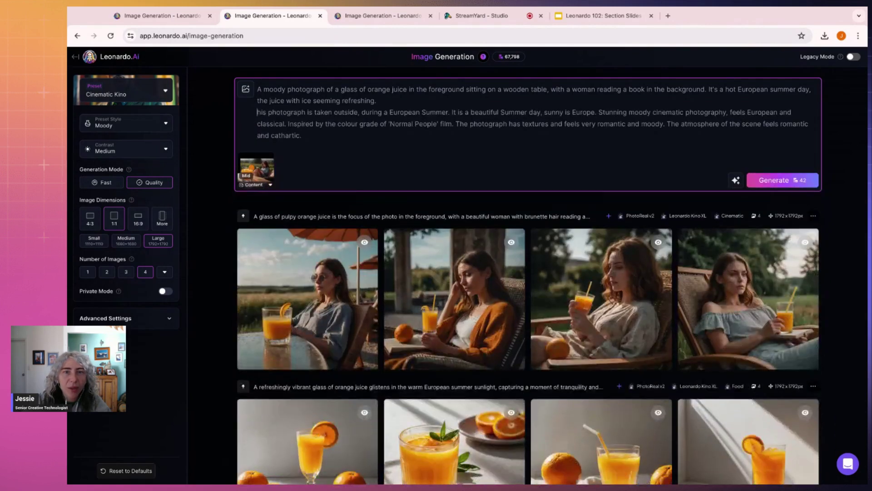
click(447, 112)
key(shift+Up)
key(BackSpace)
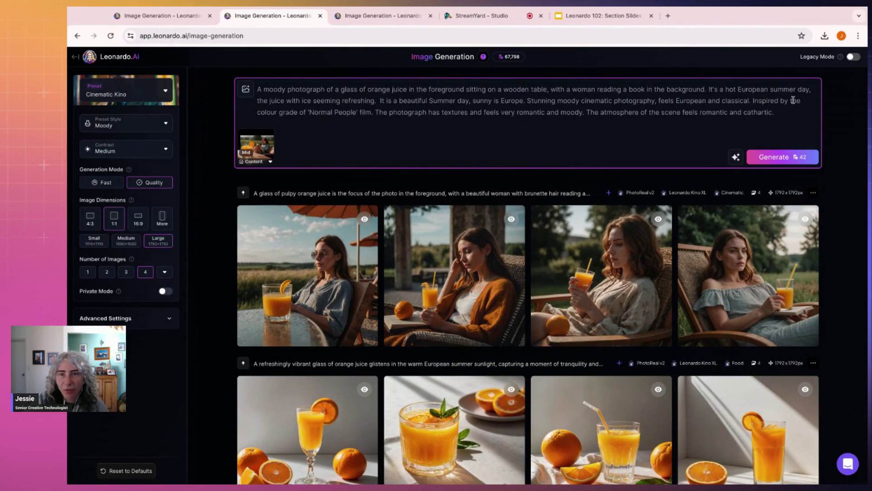
Step: Generate four new images from the revised orange juice prompt
click(773, 159)
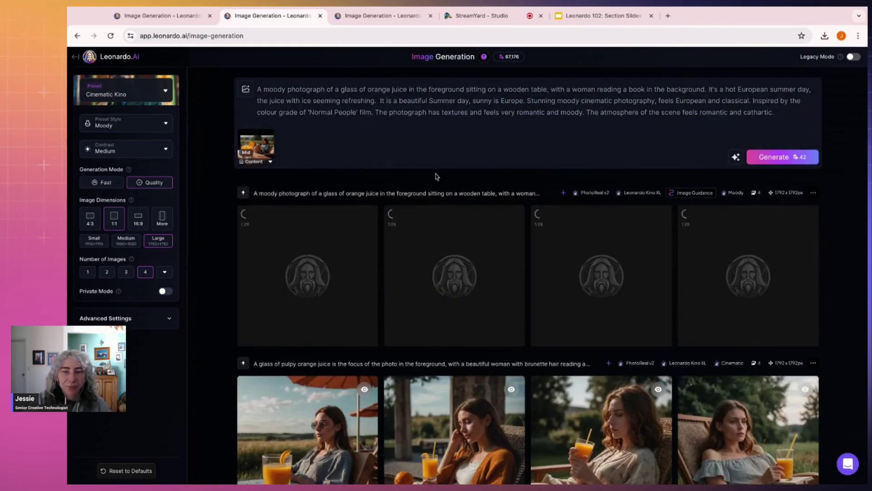
scroll(436, 177, down, 10)
scroll(435, 177, up, 10)
scroll(435, 177, down, 5)
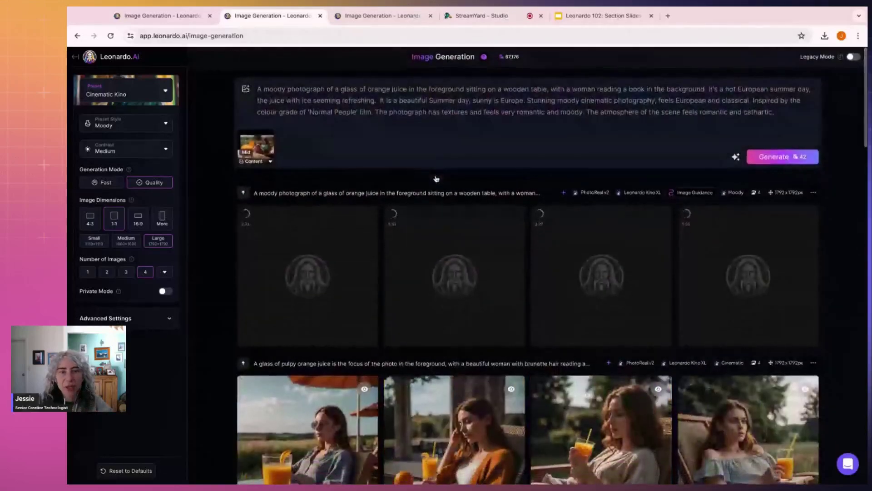
scroll(712, 245, up, 5)
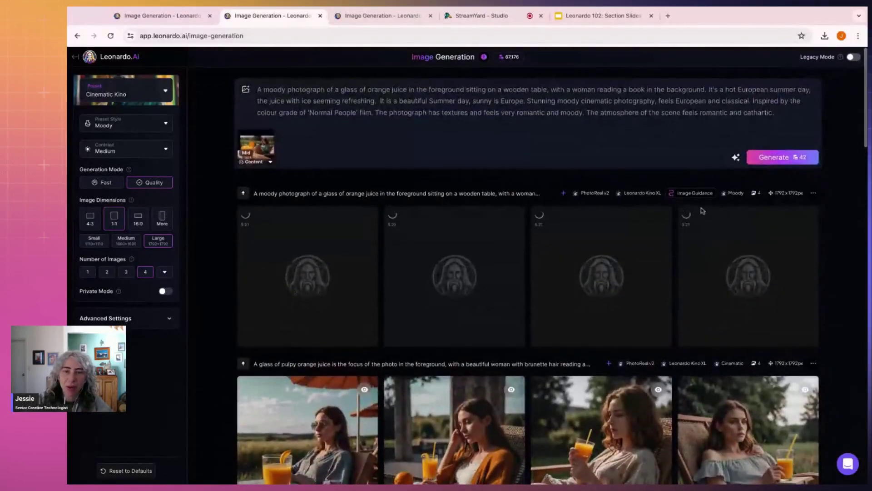
scroll(636, 205, down, 1)
scroll(601, 165, up, 1)
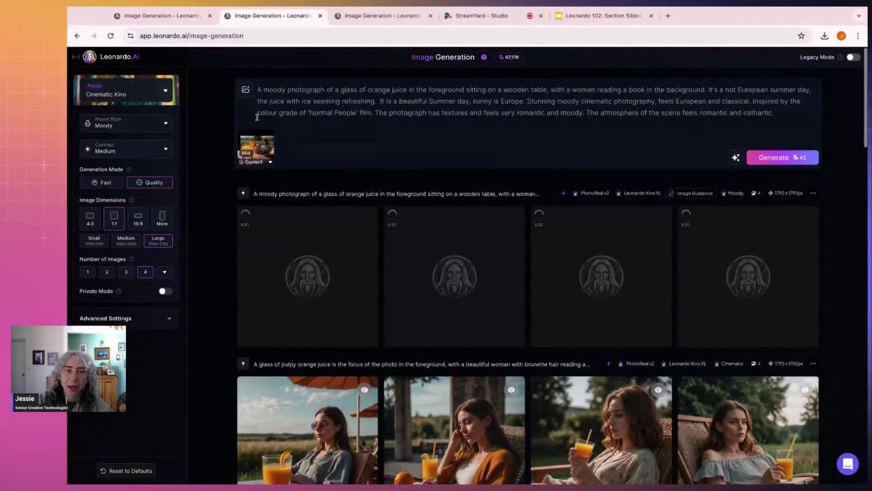
Step: Check the Image Guidance options, then switch to the pulpy orange juice tab and go Home
click(246, 89)
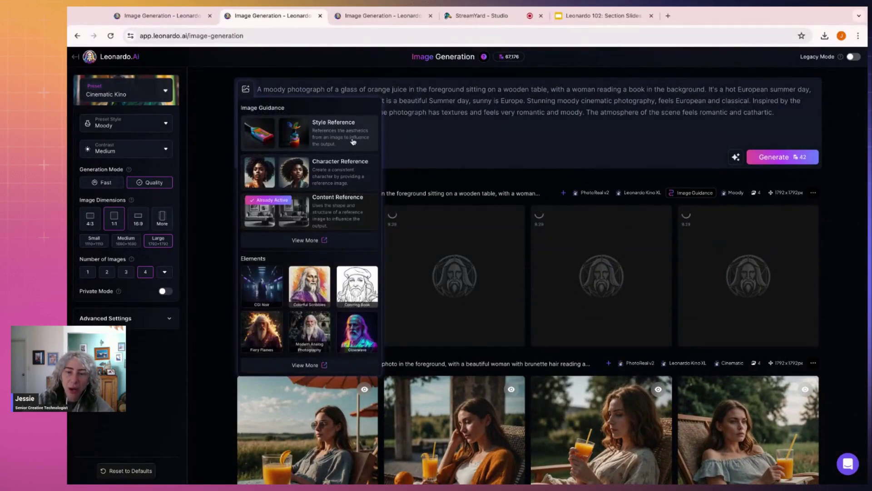
click(434, 124)
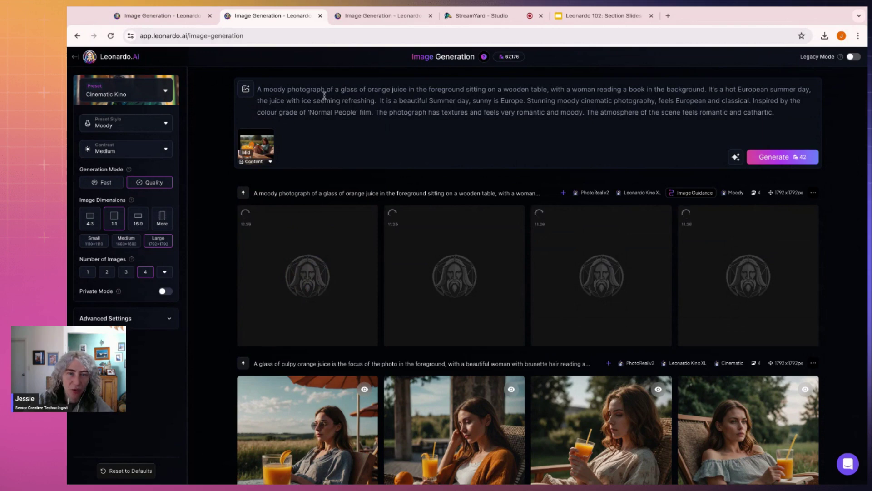
click(362, 18)
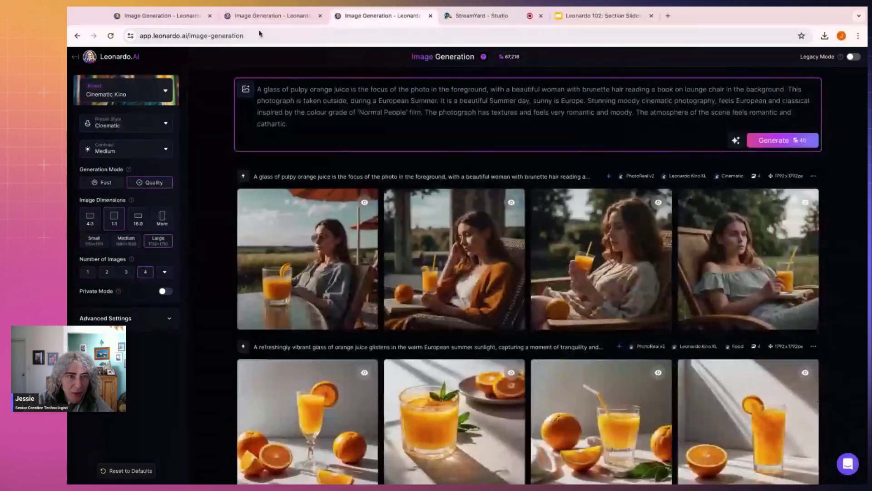
click(90, 62)
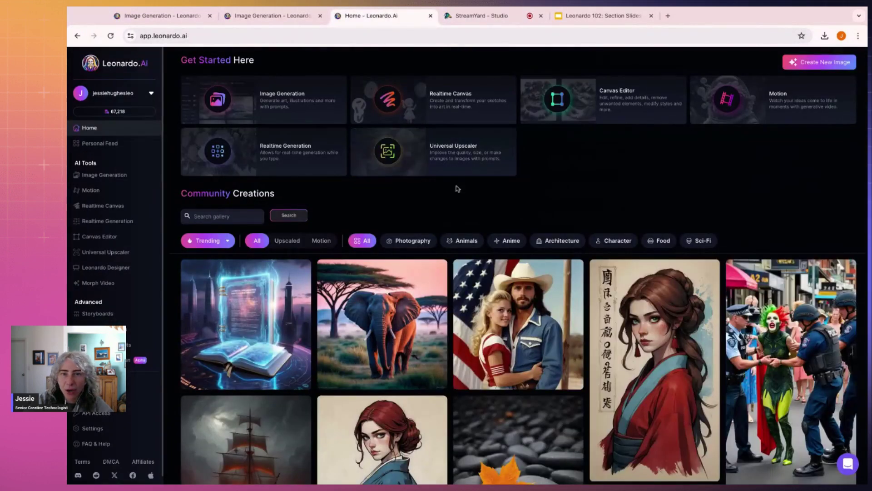
Step: Go to Personal Feed's Collections, enter 102 Demo, and browse the orange juice and reading images
click(123, 144)
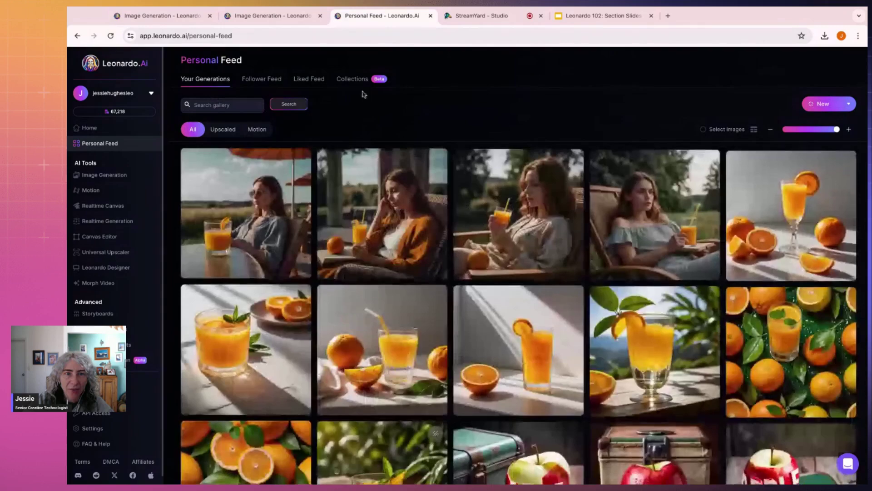
click(358, 81)
click(238, 168)
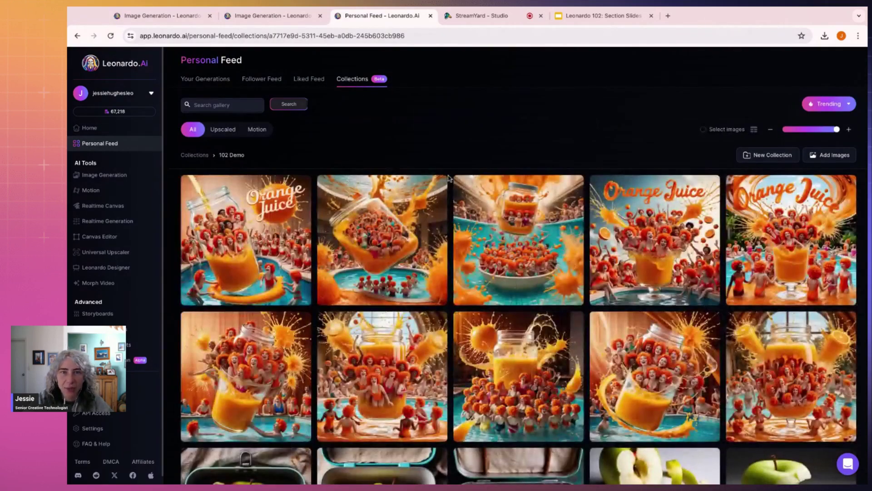
scroll(448, 177, down, 12)
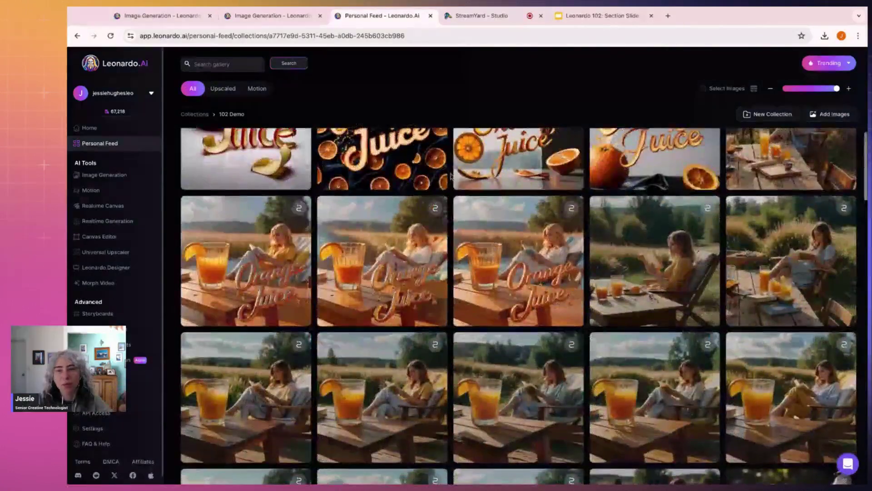
scroll(450, 176, up, 1)
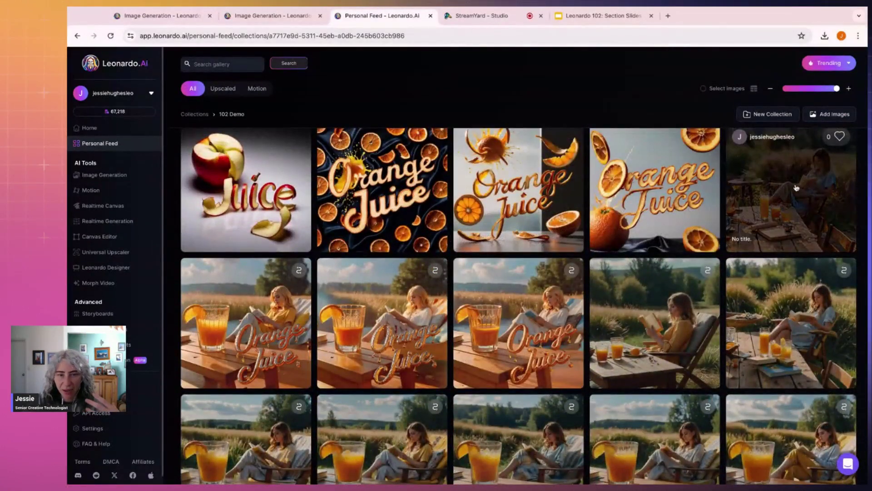
scroll(674, 293, down, 2)
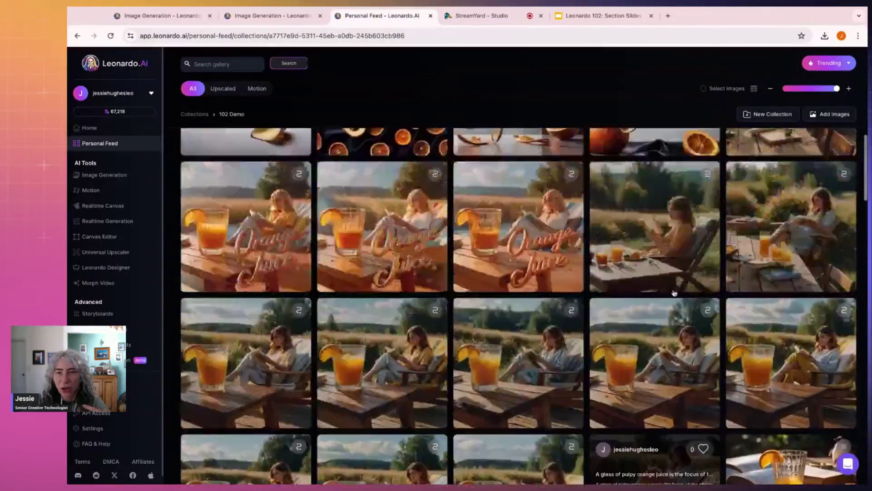
scroll(674, 293, up, 2)
Step: Inspect the outdoor reading image full size, comparing its original and upscaled versions
click(792, 227)
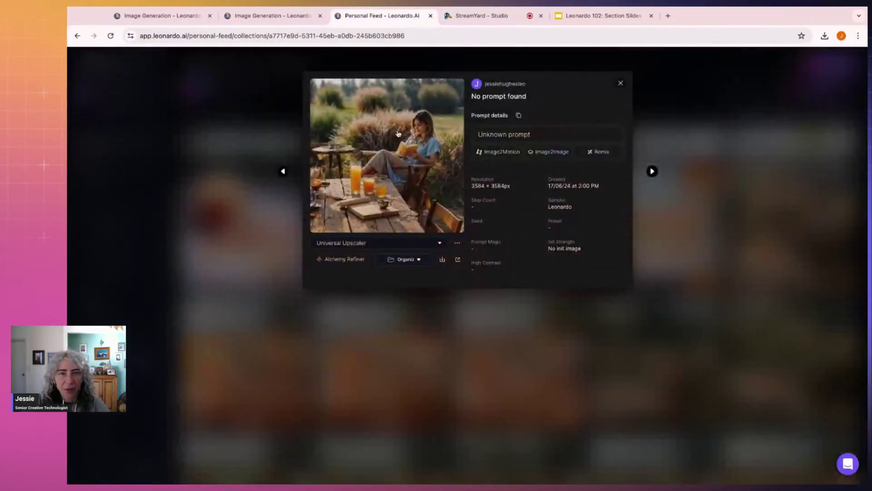
click(398, 133)
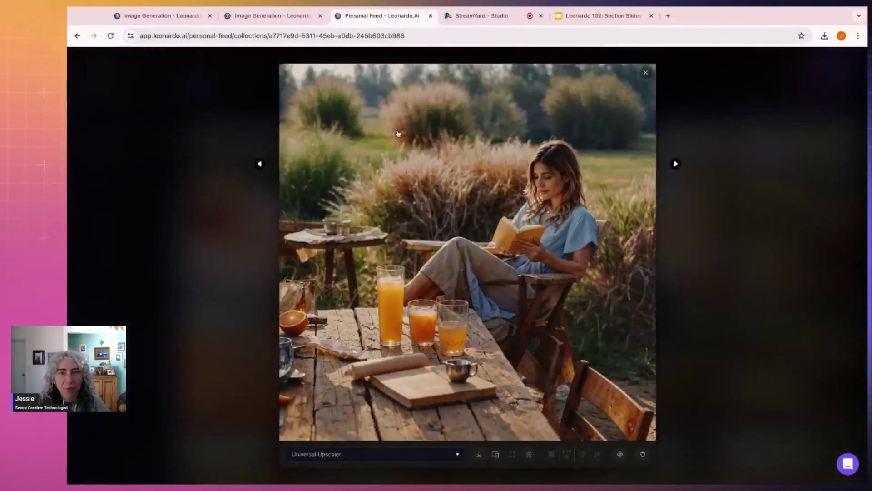
click(548, 180)
click(625, 199)
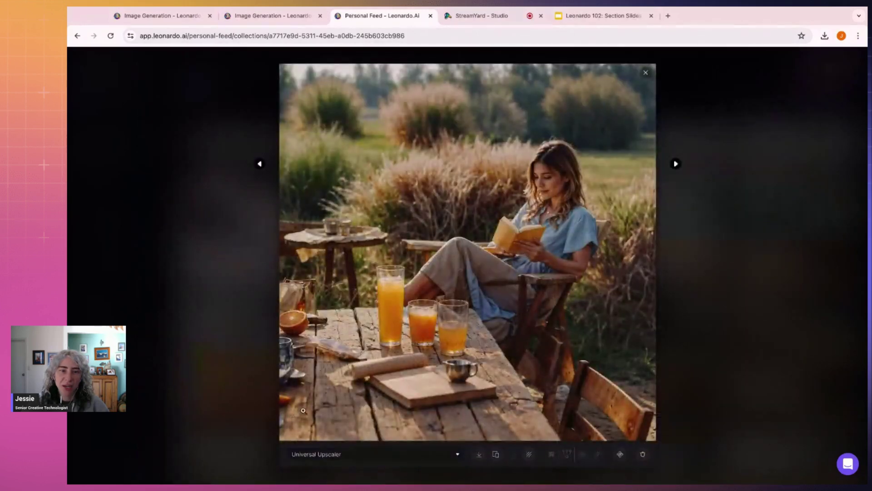
click(341, 455)
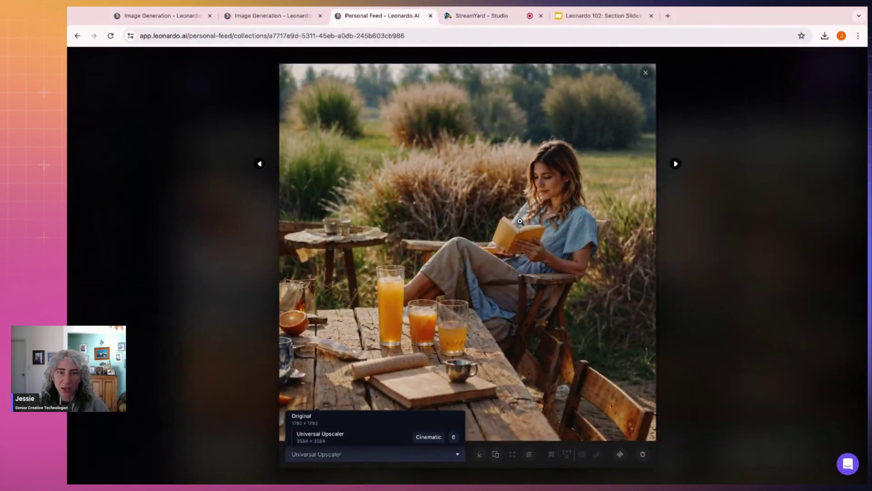
click(731, 229)
click(751, 236)
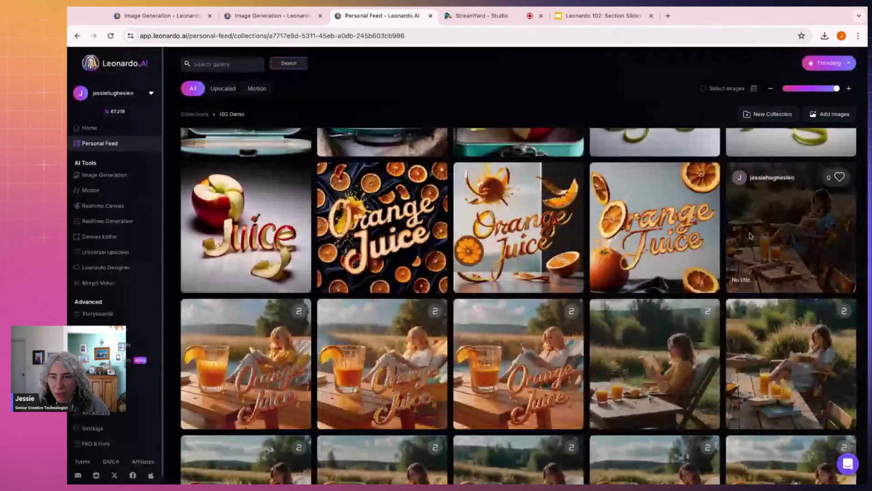
Step: Zoom in and out on another woman-reading image to inspect its detail
click(797, 352)
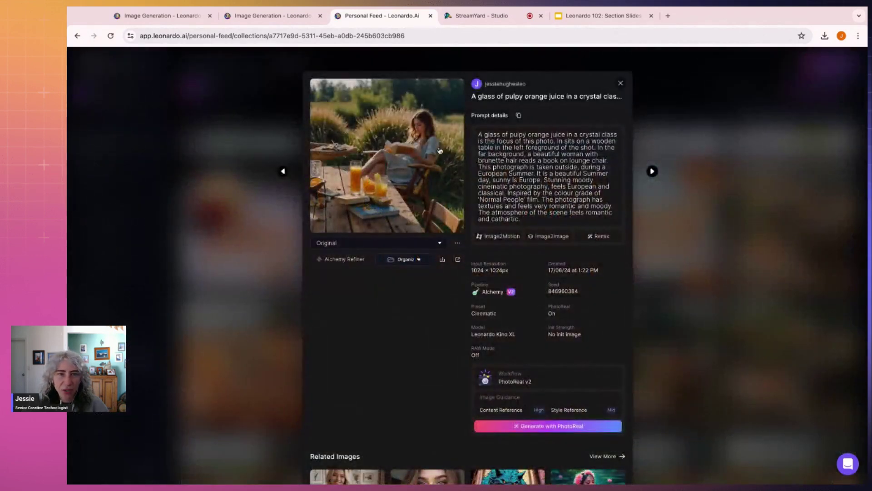
click(437, 145)
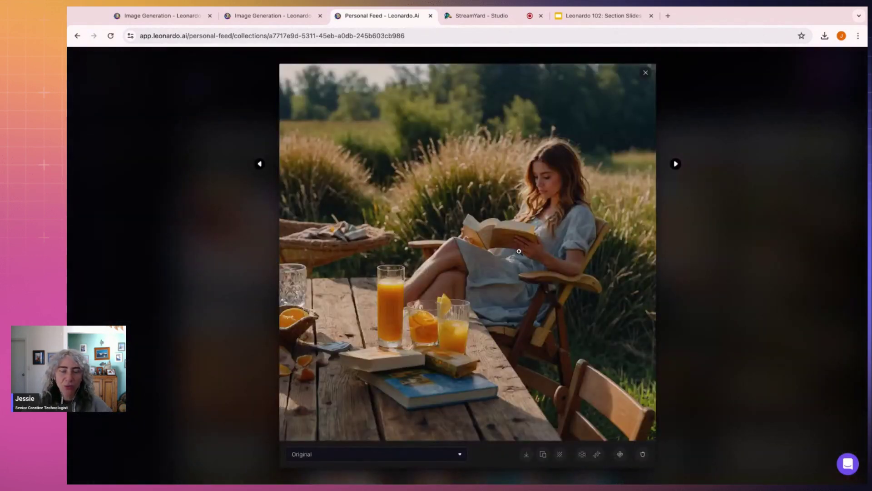
click(469, 249)
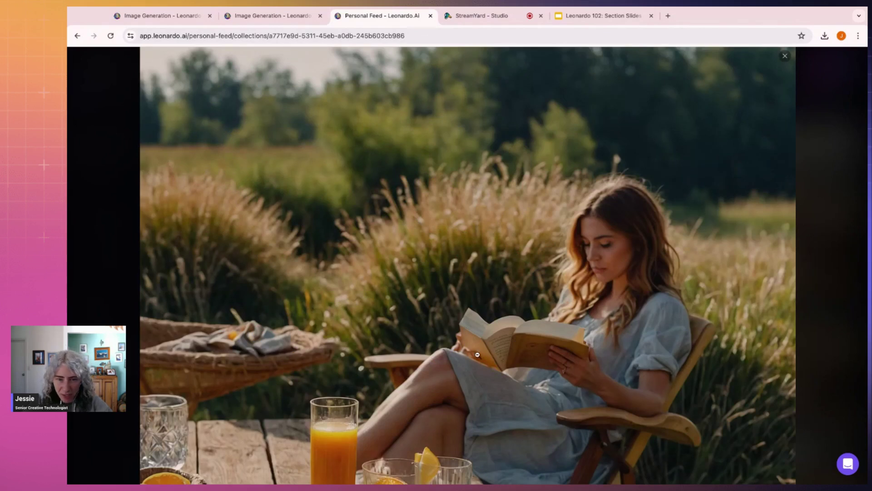
click(497, 332)
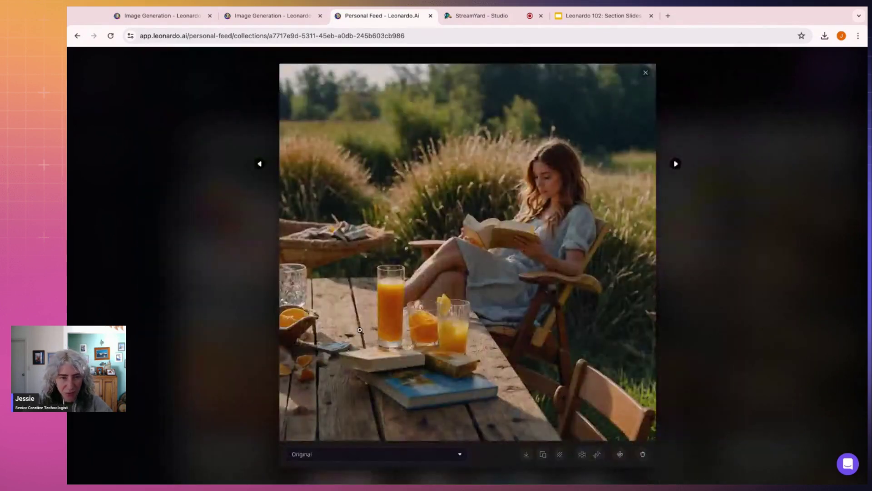
click(356, 281)
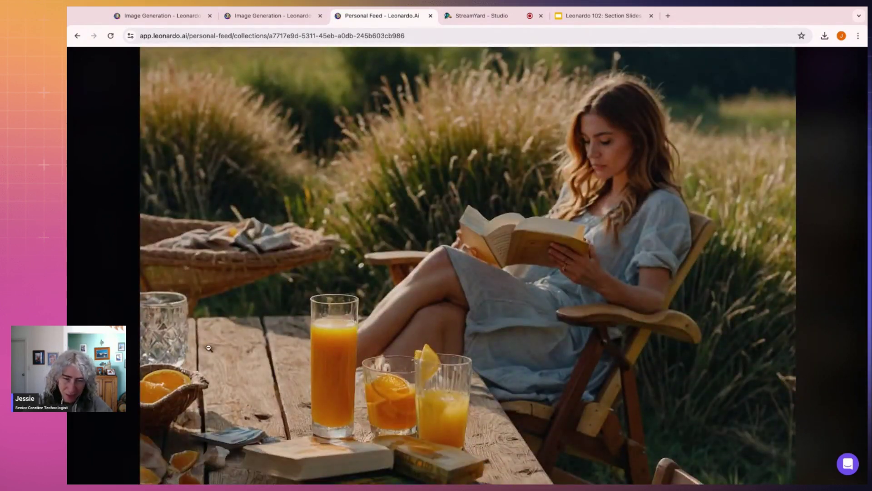
click(302, 341)
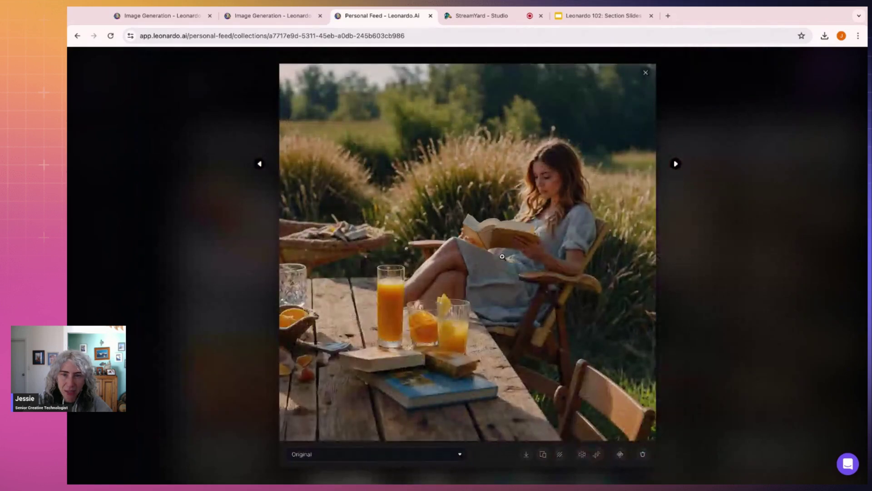
click(413, 261)
click(439, 300)
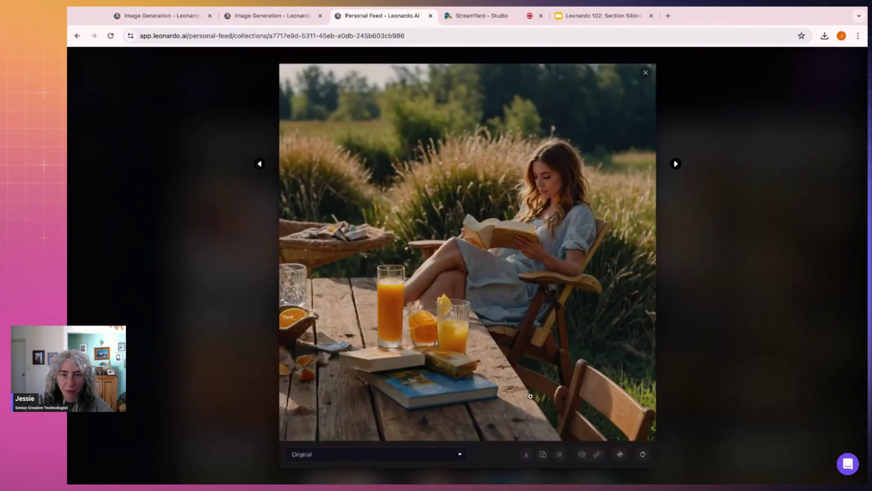
Step: Download the original woman-reading photo and return to the 102 Demo gallery
click(527, 454)
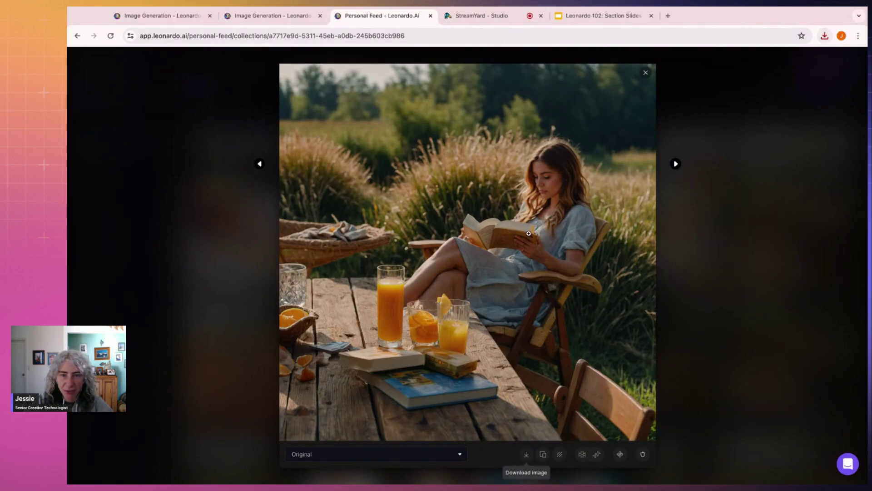
click(530, 318)
click(544, 315)
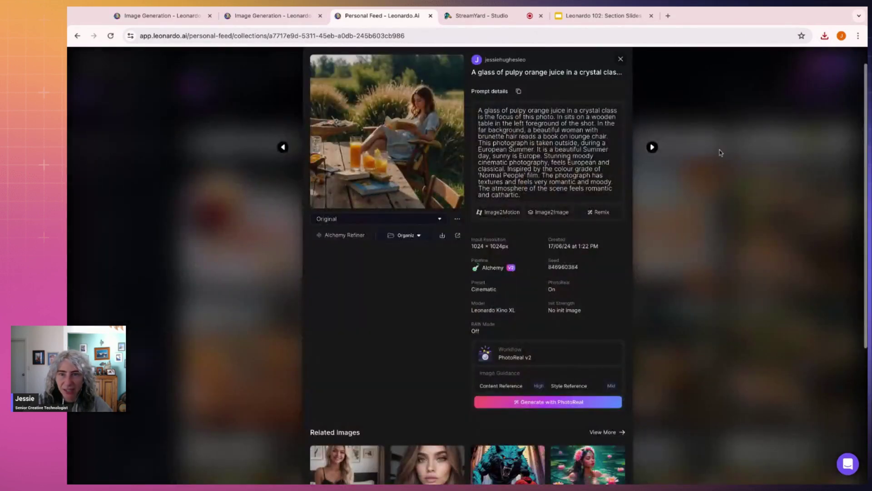
click(721, 153)
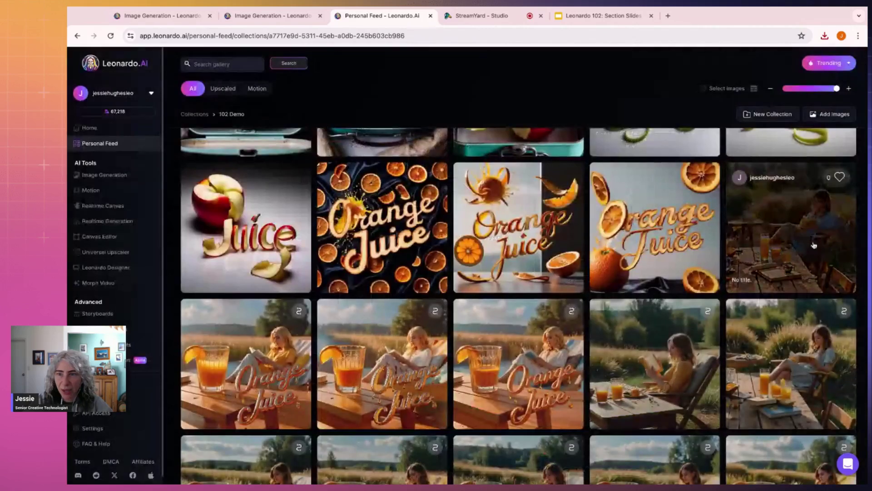
Step: Inspect the 3584×3584px upscaled woman-reading image up close, then close it
click(811, 239)
click(403, 172)
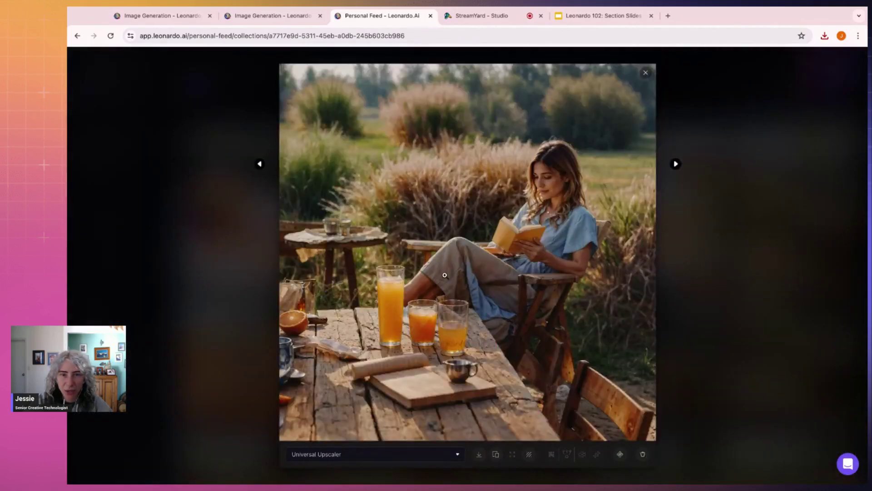
click(445, 275)
scroll(506, 370, down, 5)
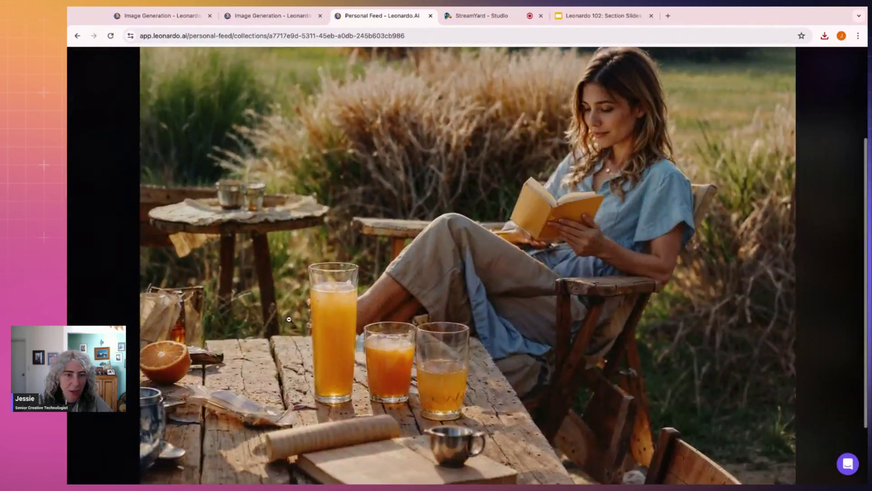
click(711, 272)
click(711, 272)
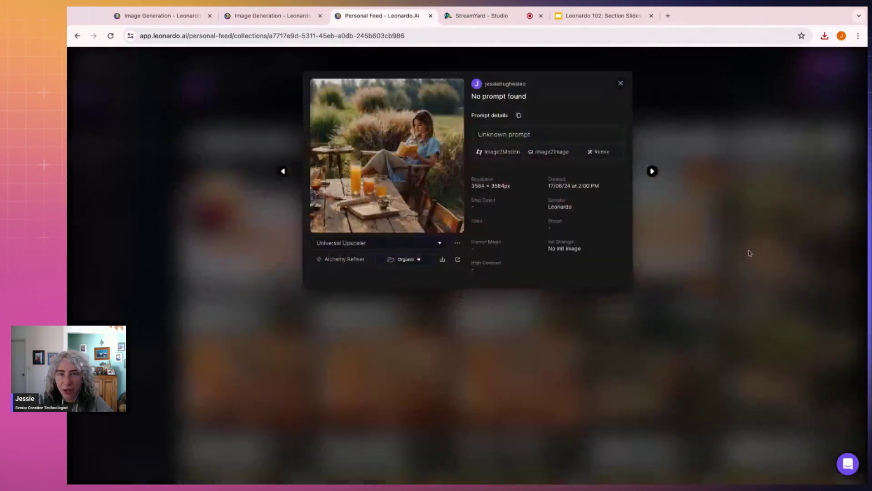
click(779, 204)
scroll(432, 235, up, 5)
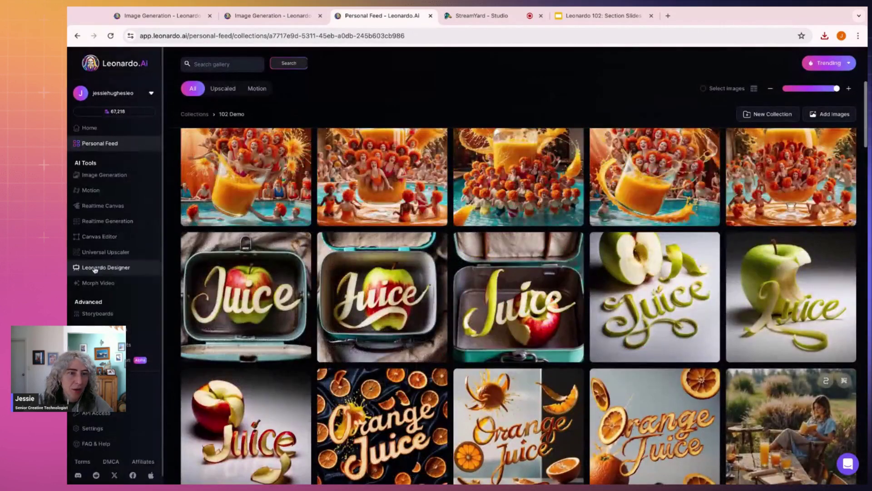
Step: Reset Realtime Canvas and add the woman-reading-by-the-juice photo from Your Uploads
click(103, 206)
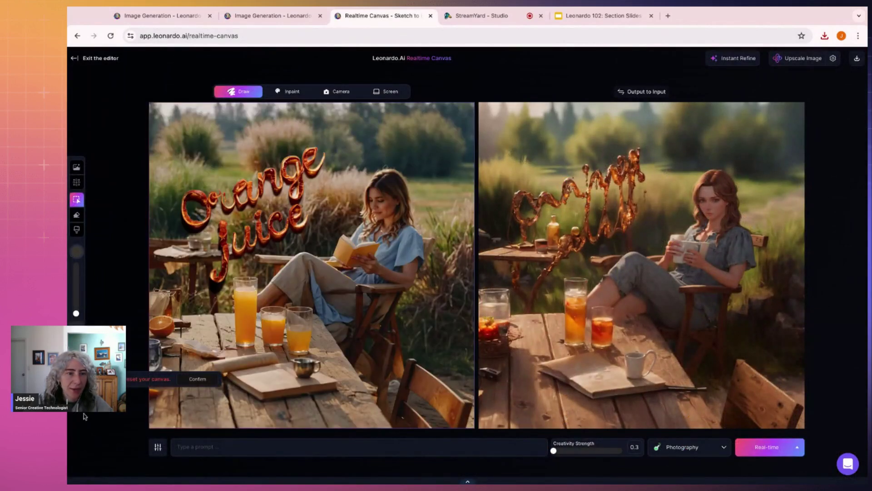
click(198, 378)
click(77, 168)
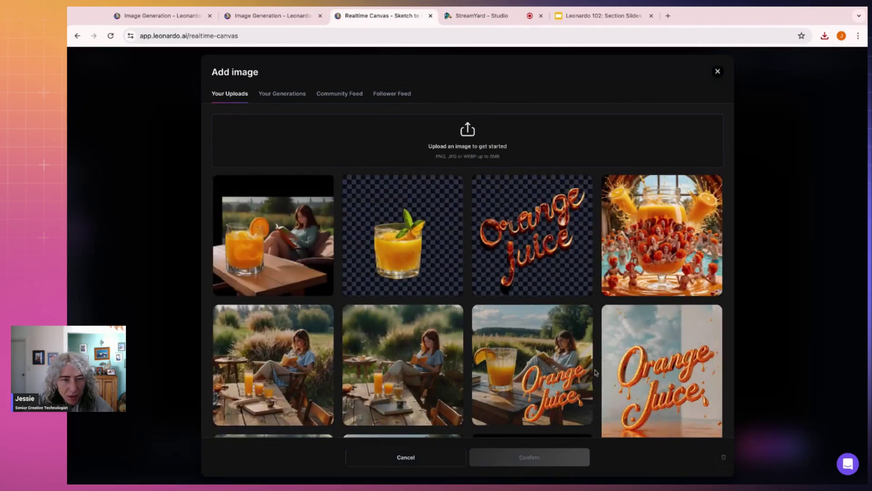
scroll(431, 400, down, 1)
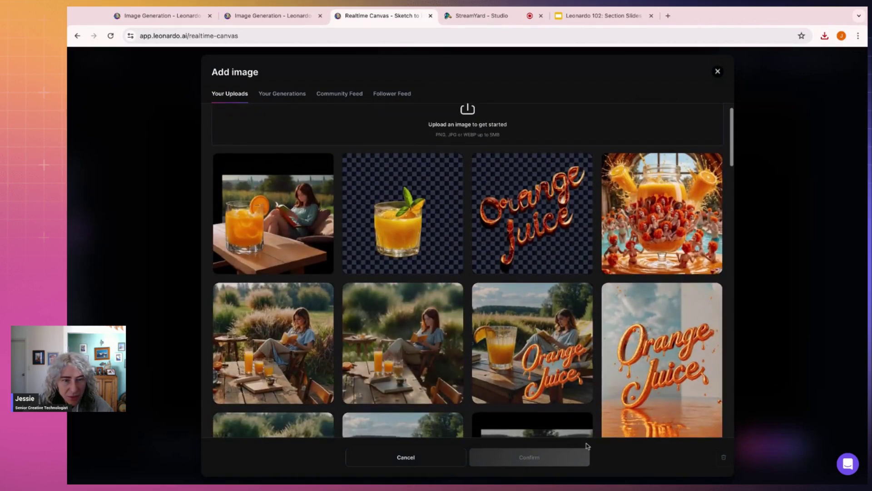
scroll(619, 370, down, 3)
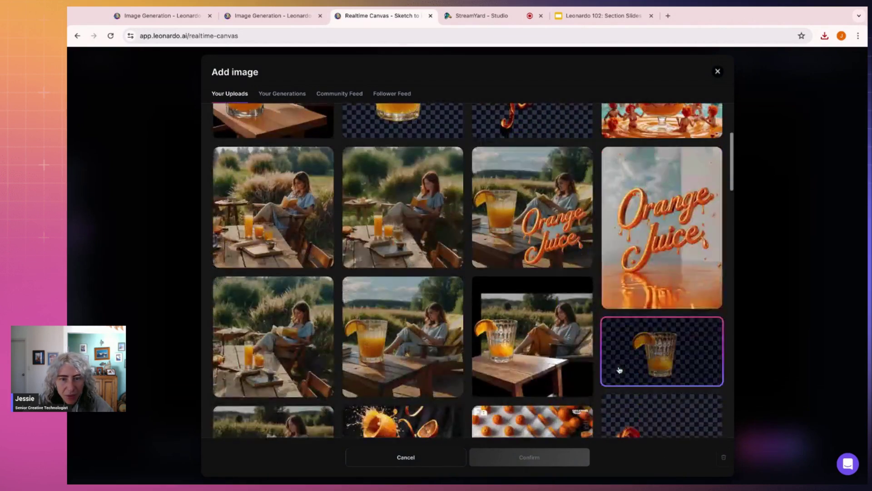
click(295, 338)
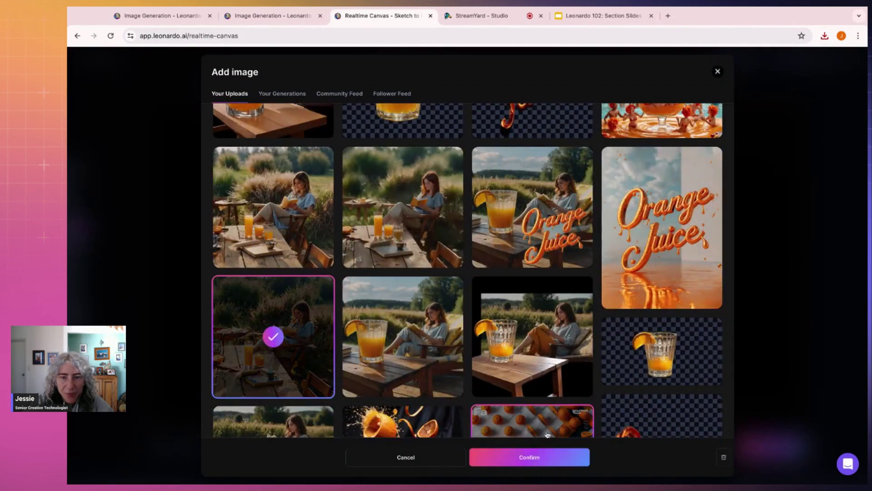
click(545, 457)
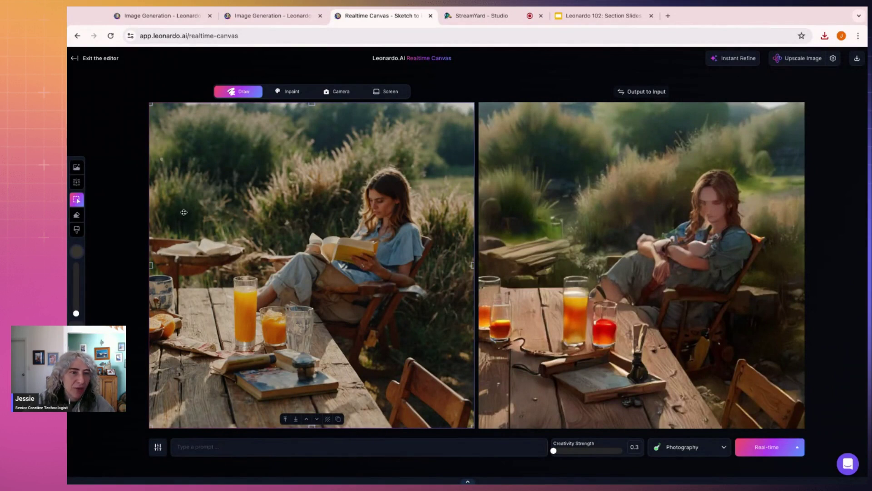
Step: Eyedrop dark green #191C15 from the photo and brush a small stroke left of the book
click(77, 230)
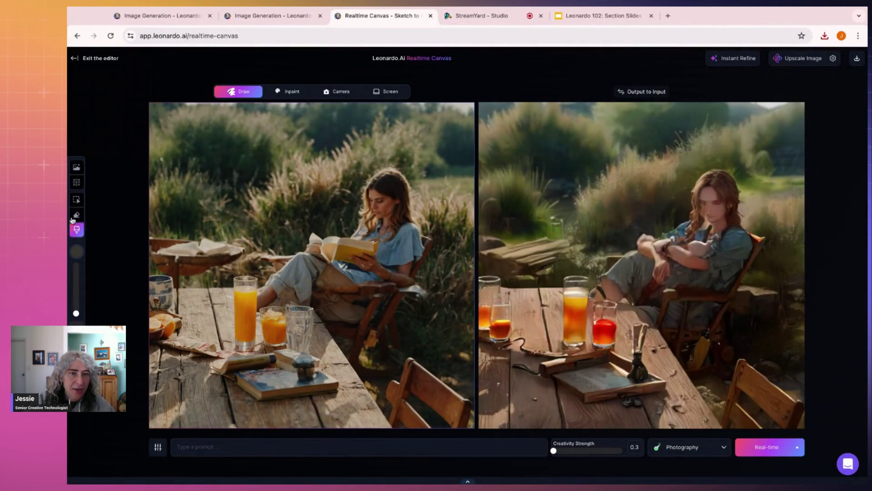
click(75, 257)
click(104, 299)
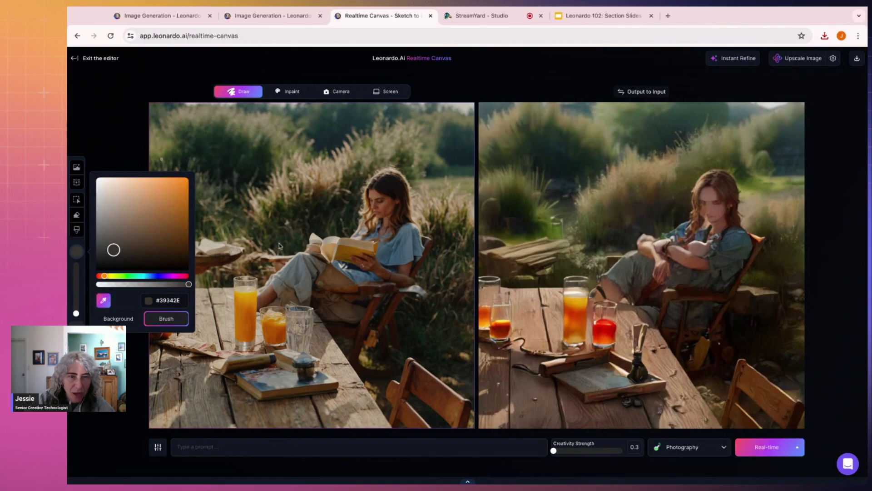
click(322, 229)
click(77, 253)
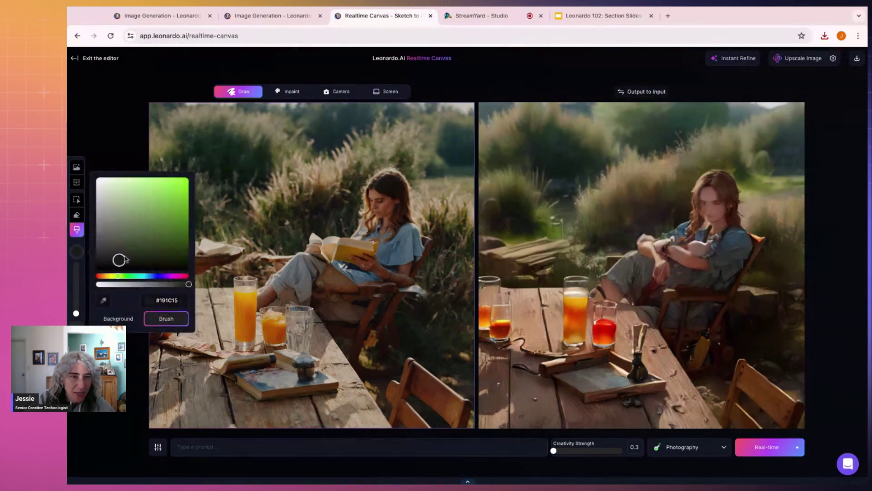
click(308, 233)
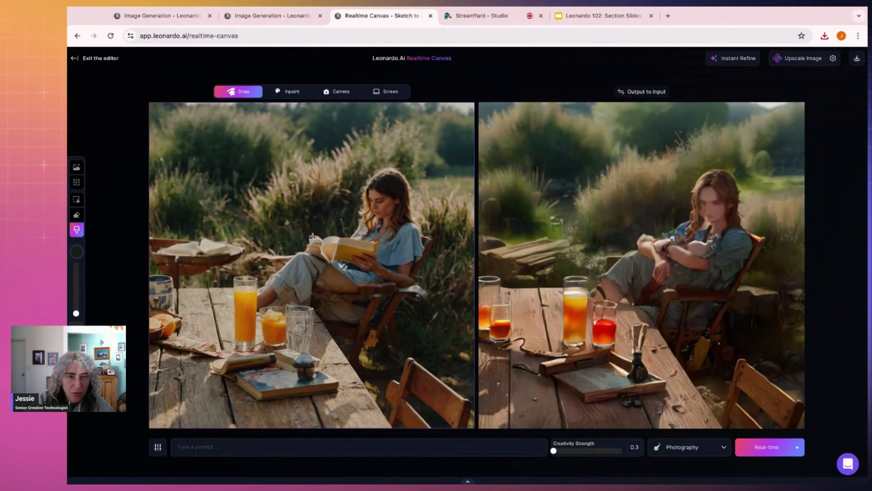
mouse_move(336, 235)
mouse_down()
mouse_move(332, 245)
mouse_move(339, 237)
mouse_up()
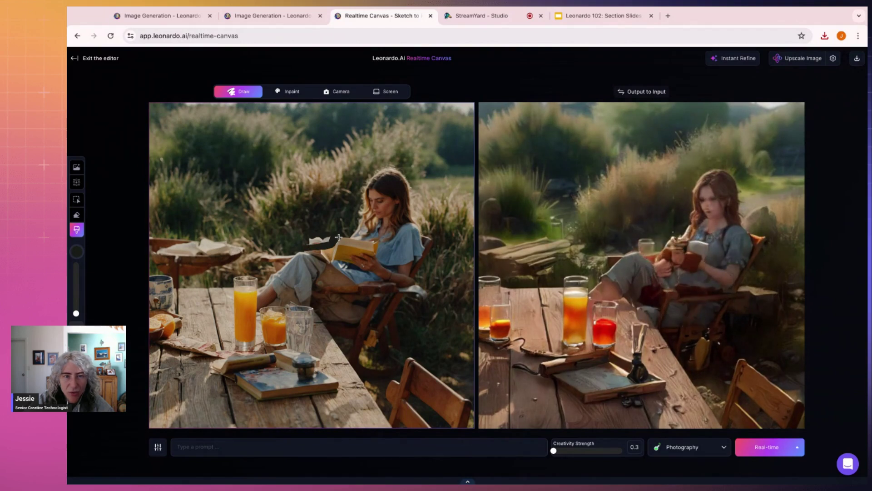
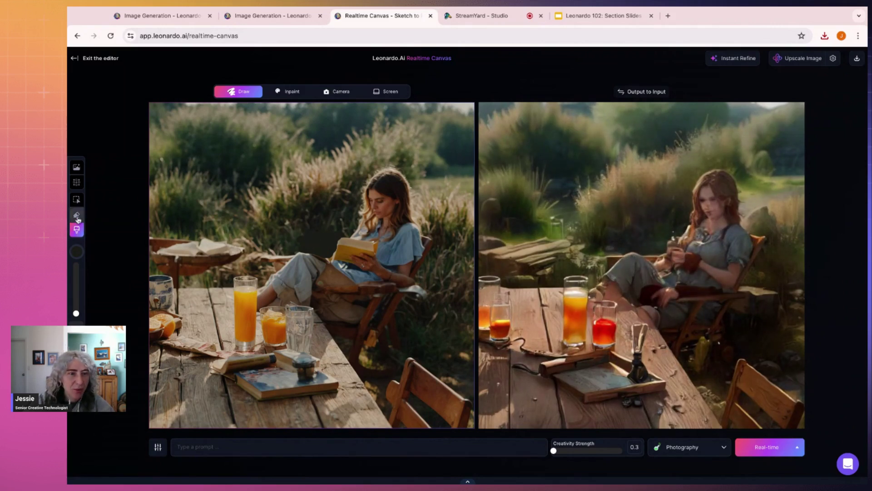
Step: Sample a tan colour from the table and paint tan strokes across the table and mug
click(76, 252)
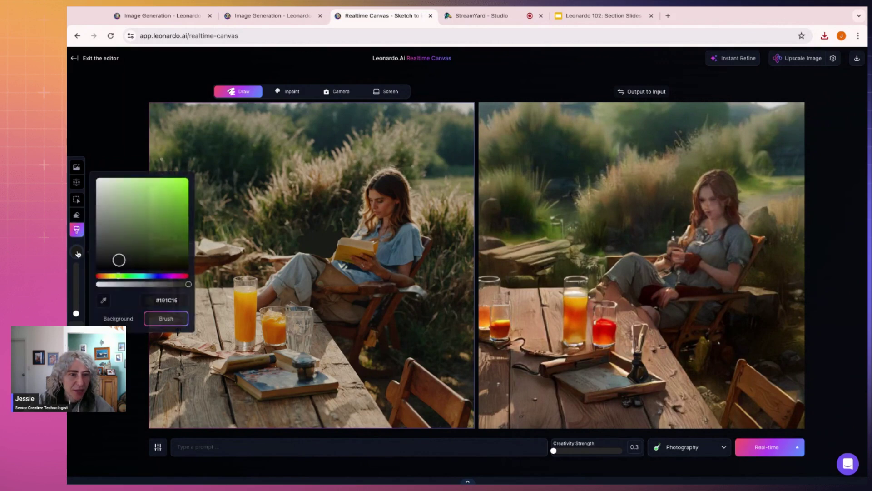
click(104, 300)
click(211, 285)
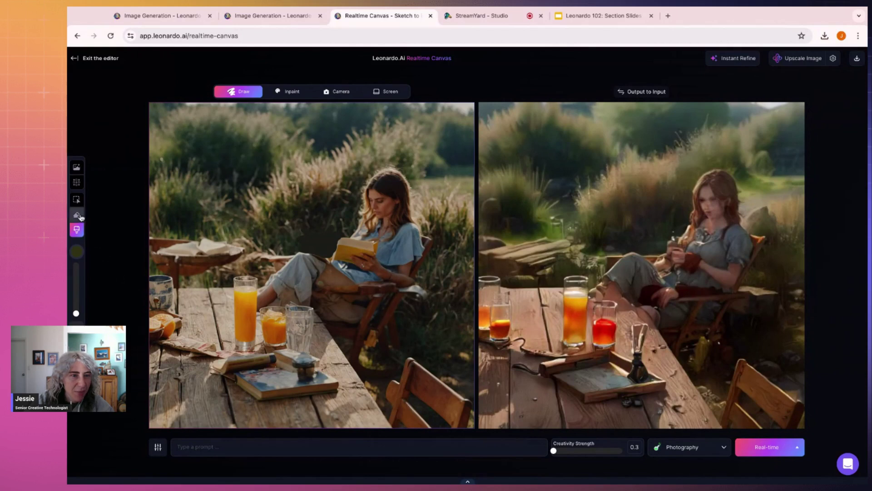
click(74, 251)
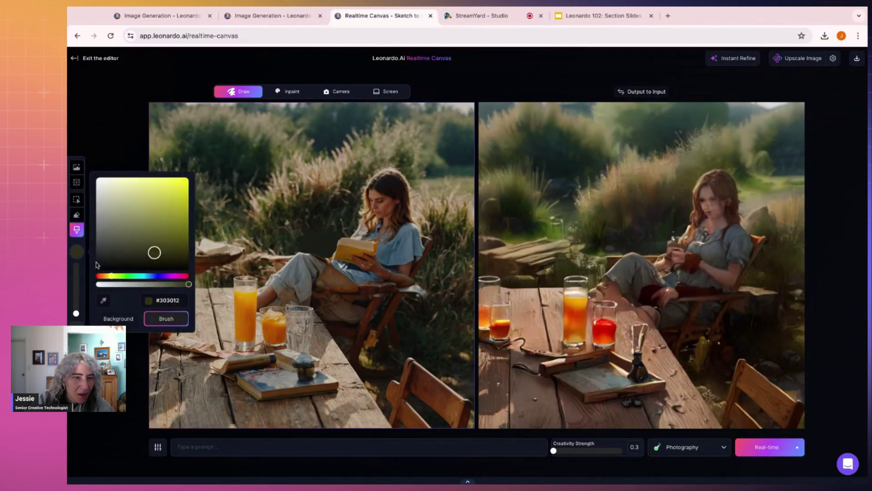
click(104, 300)
click(210, 283)
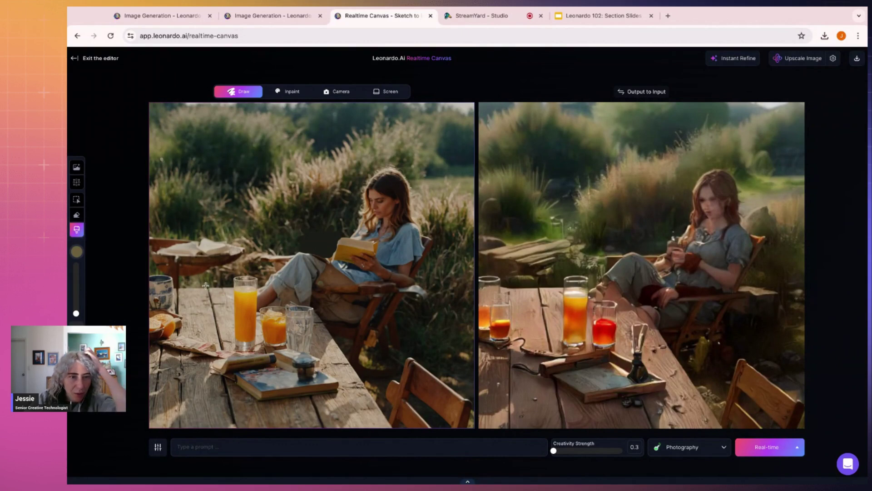
drag(178, 291, 231, 285)
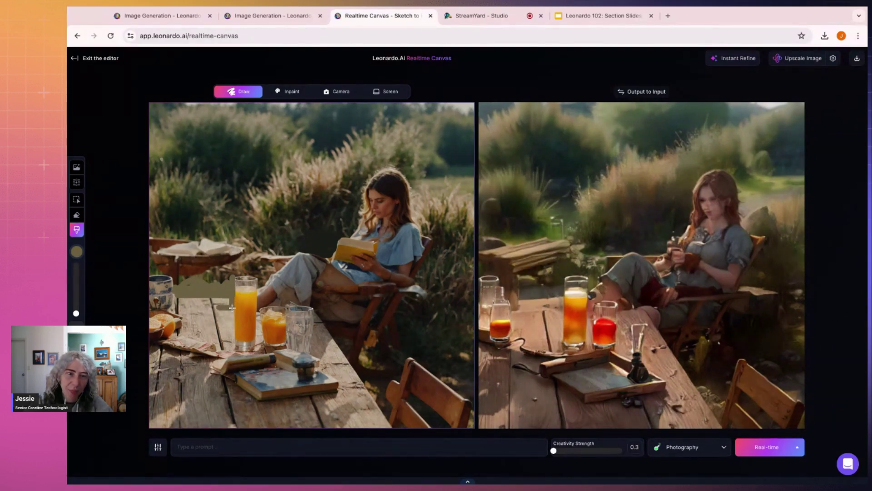
mouse_move(173, 308)
mouse_down()
mouse_move(232, 308)
mouse_move(159, 298)
mouse_move(182, 299)
mouse_up()
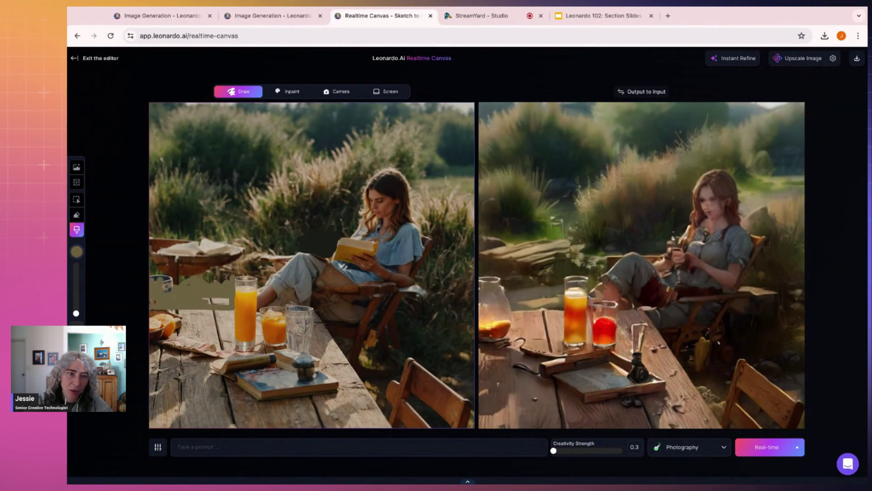
drag(178, 287, 168, 278)
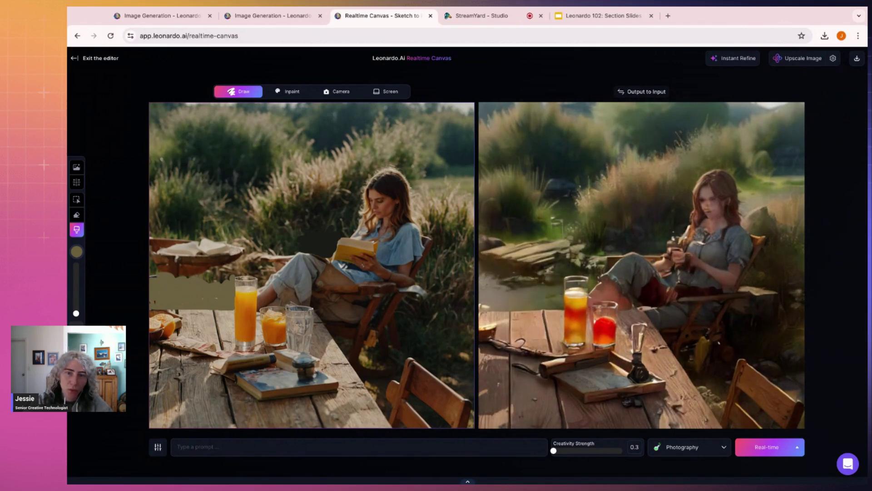
Step: Shift the brush colour to yellow and paint yellow marks at the sketch's left edge
click(76, 251)
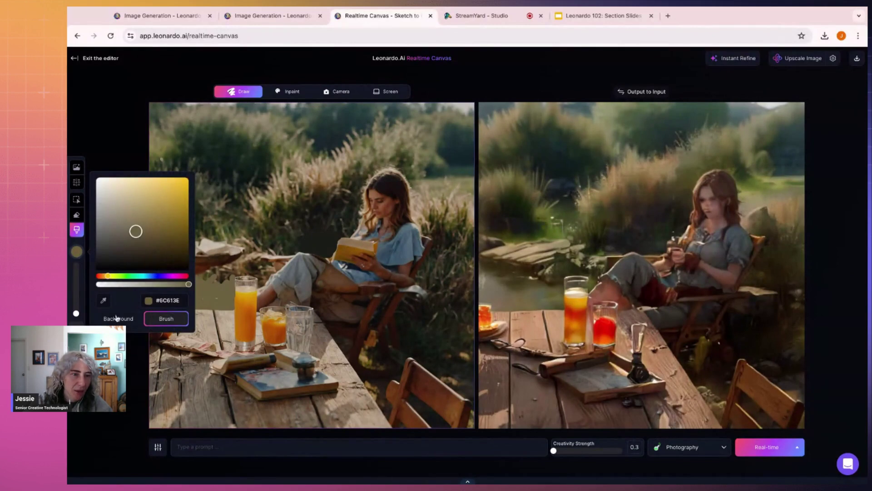
drag(108, 277, 109, 276)
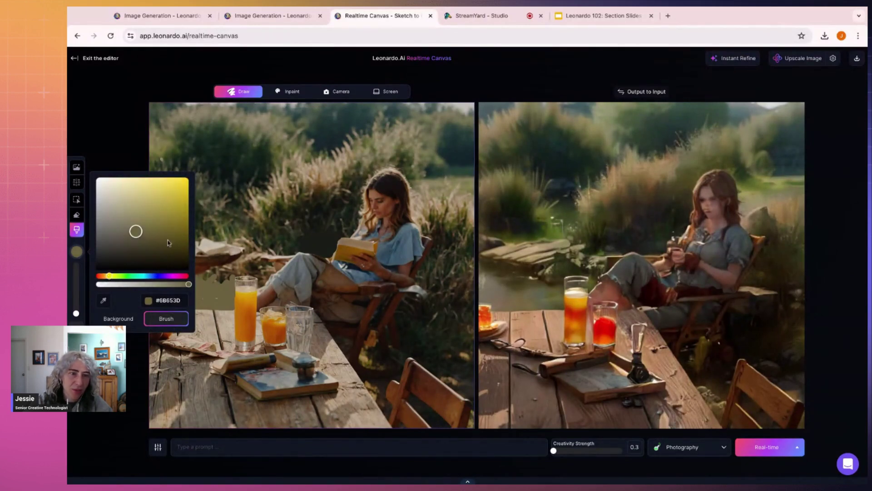
click(175, 212)
click(121, 144)
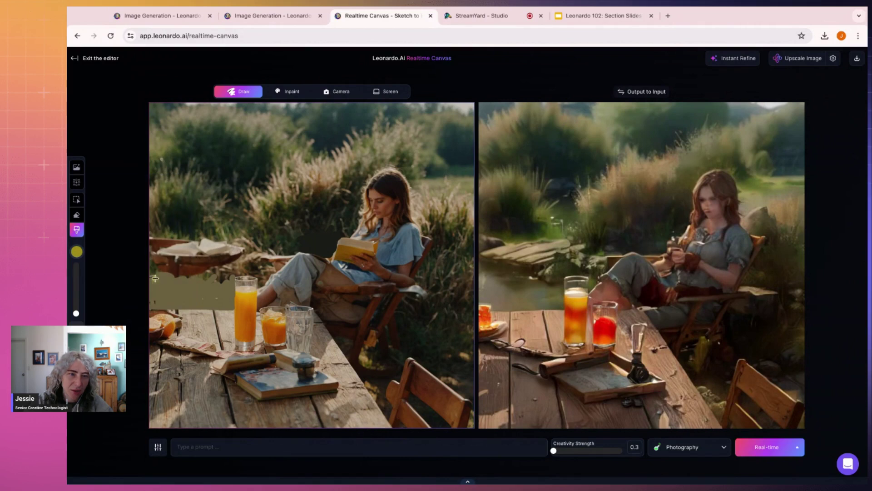
mouse_move(161, 280)
mouse_down()
mouse_move(171, 302)
mouse_move(179, 272)
mouse_move(189, 286)
mouse_move(226, 297)
mouse_up()
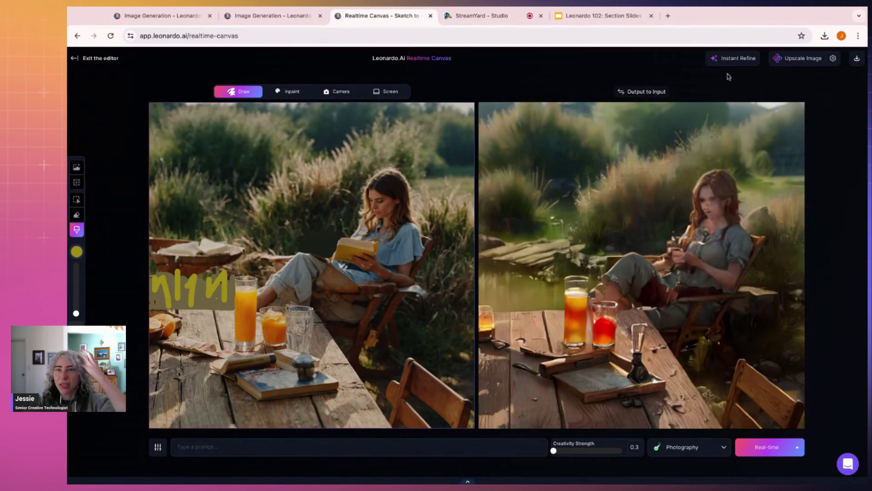
Step: Instant Refine the output, download it, and exit the Realtime Canvas editor
click(726, 62)
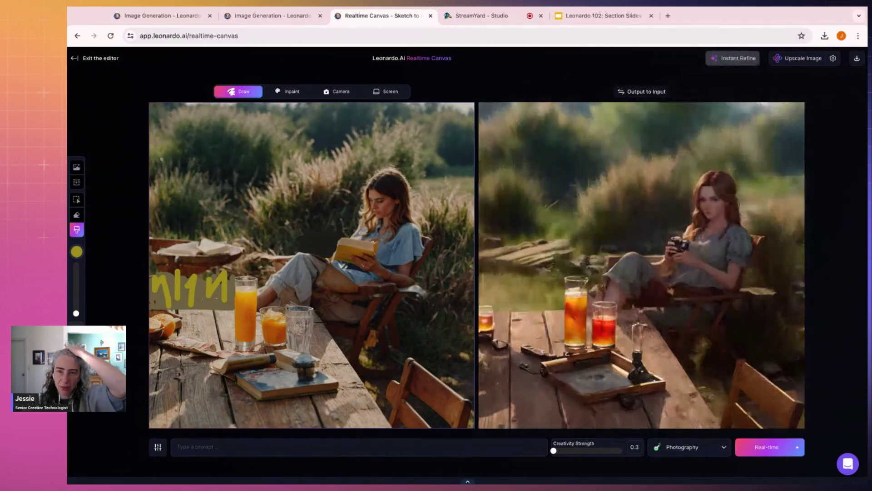
click(857, 58)
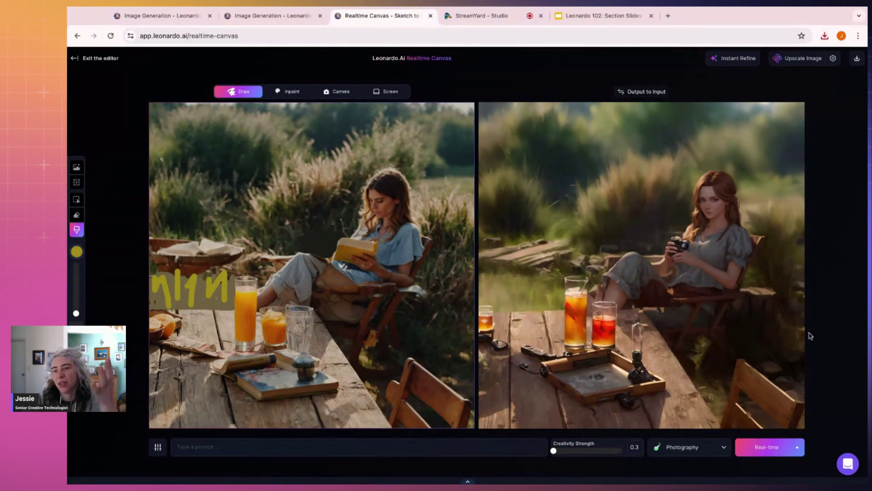
click(73, 60)
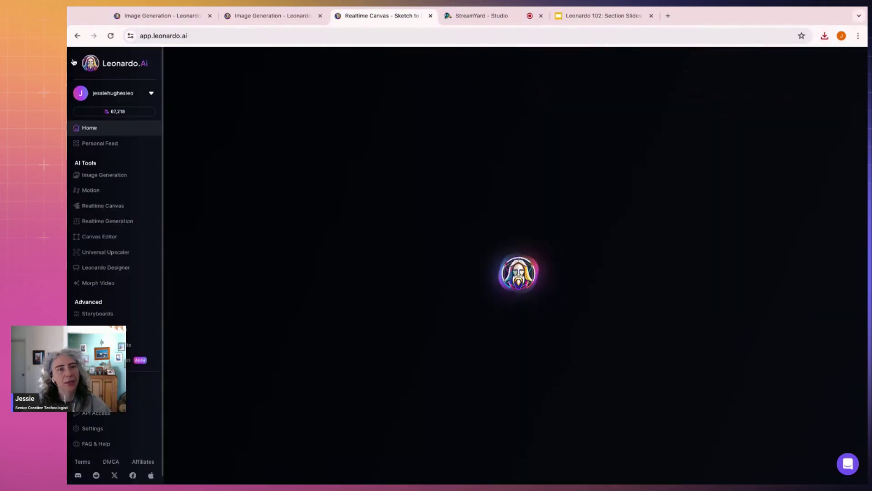
Step: Browse the earlier orange-juice images full size in Image Generation
click(249, 115)
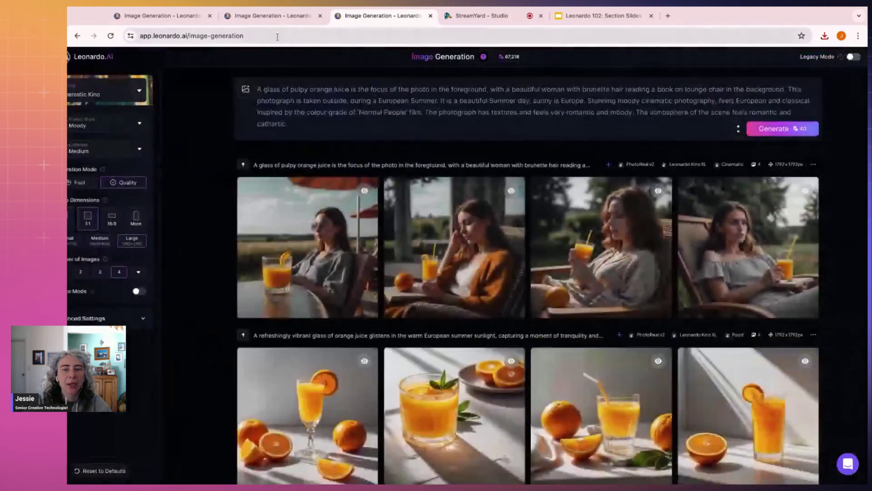
click(312, 226)
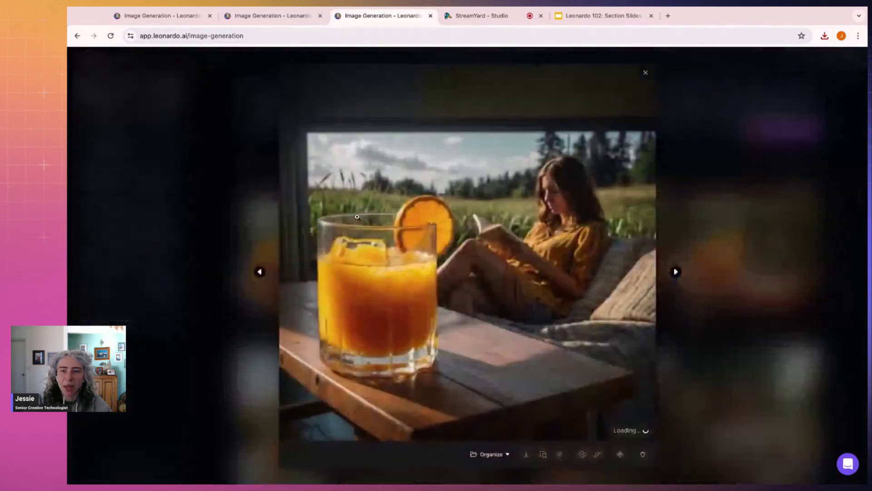
click(675, 272)
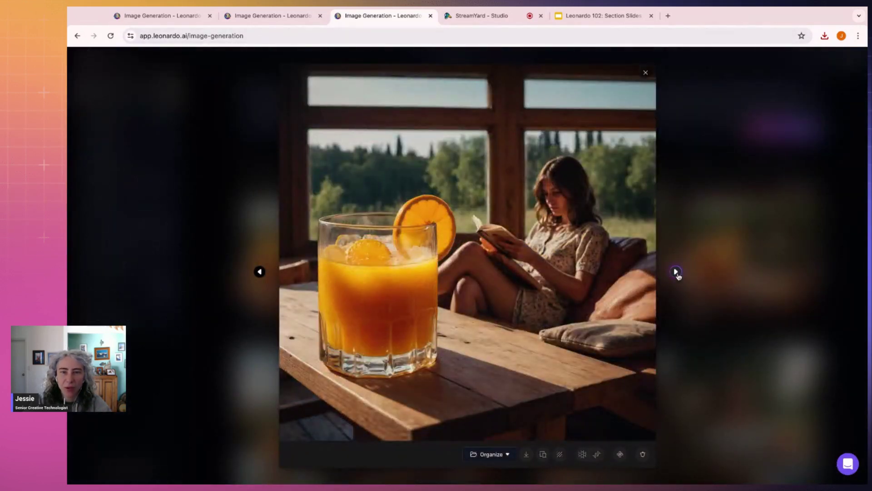
click(677, 273)
click(676, 272)
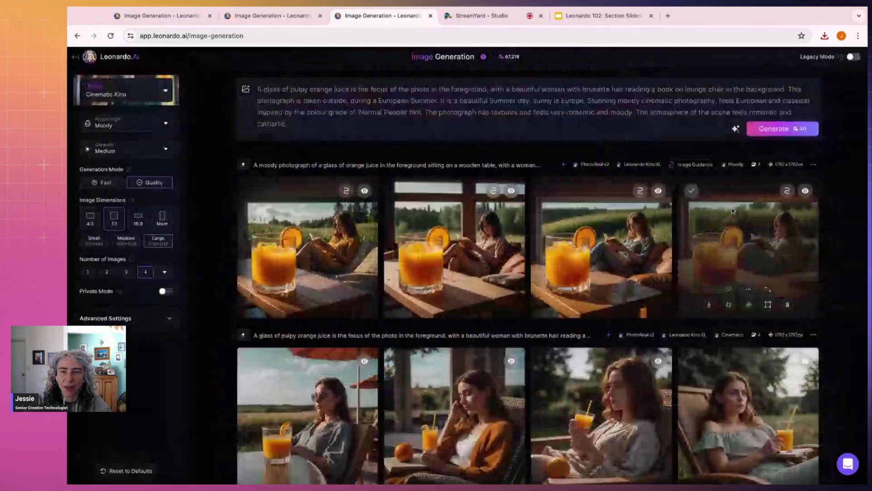
click(731, 211)
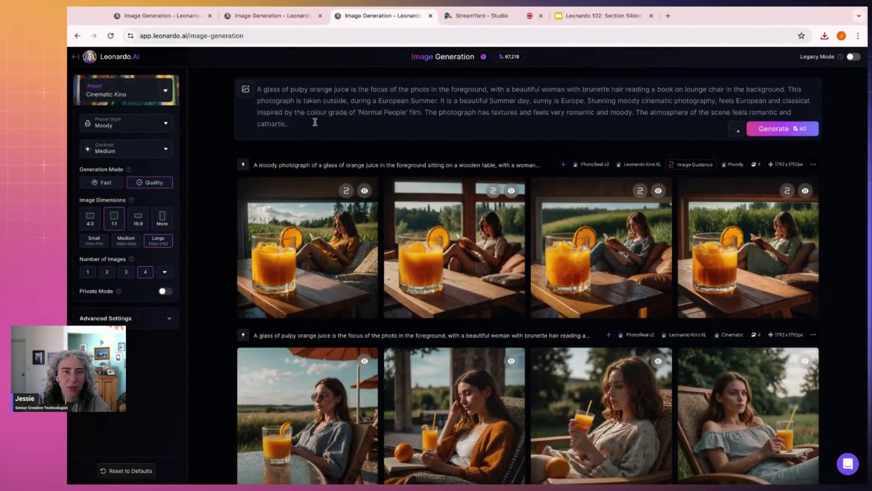
Step: Clear the prompt and upload an image as the content reference
drag(311, 125, 234, 69)
key(BackSpace)
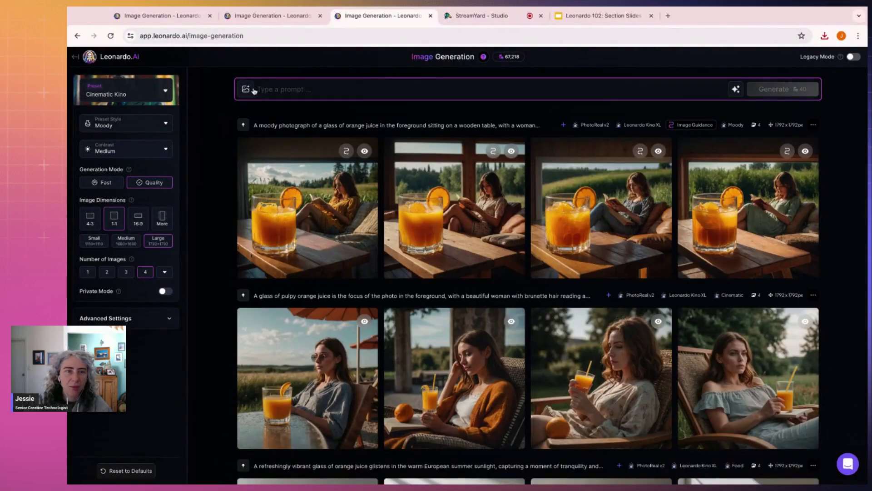
click(254, 91)
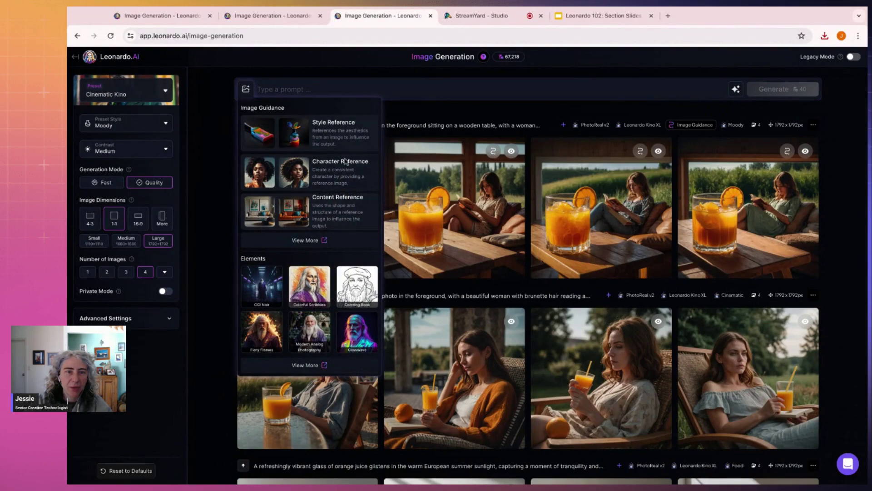
click(346, 212)
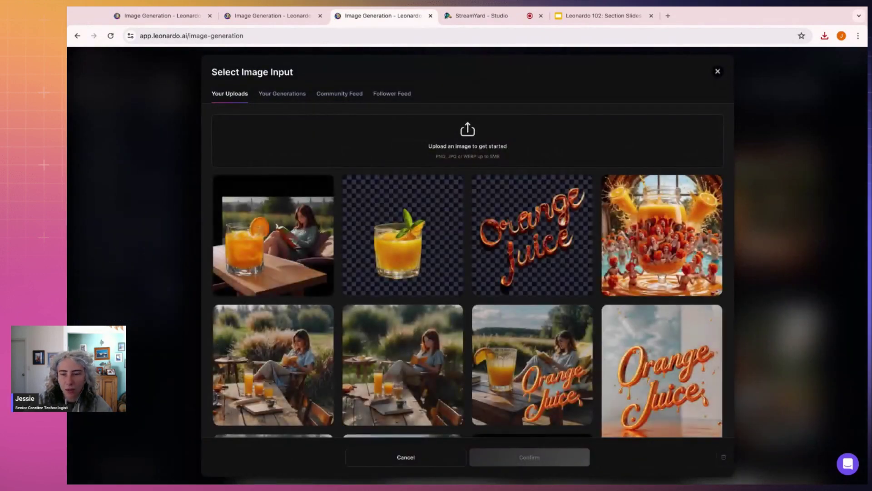
drag(691, 449, 432, 129)
click(576, 456)
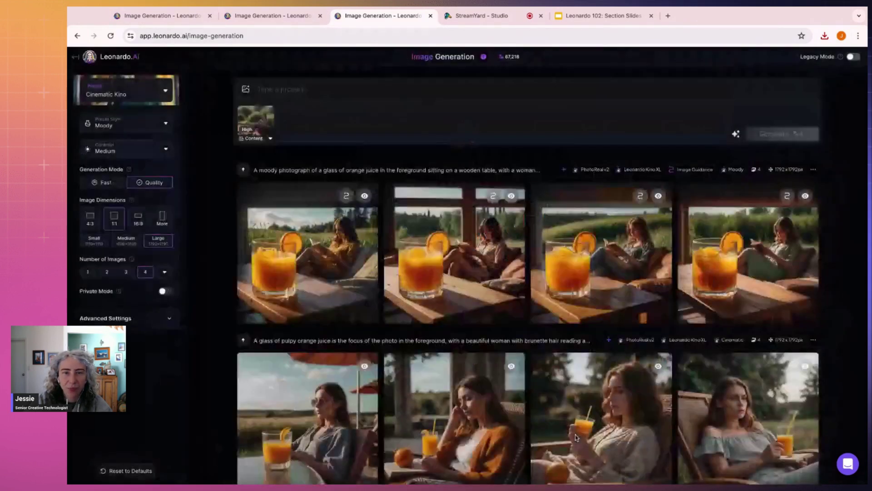
click(271, 139)
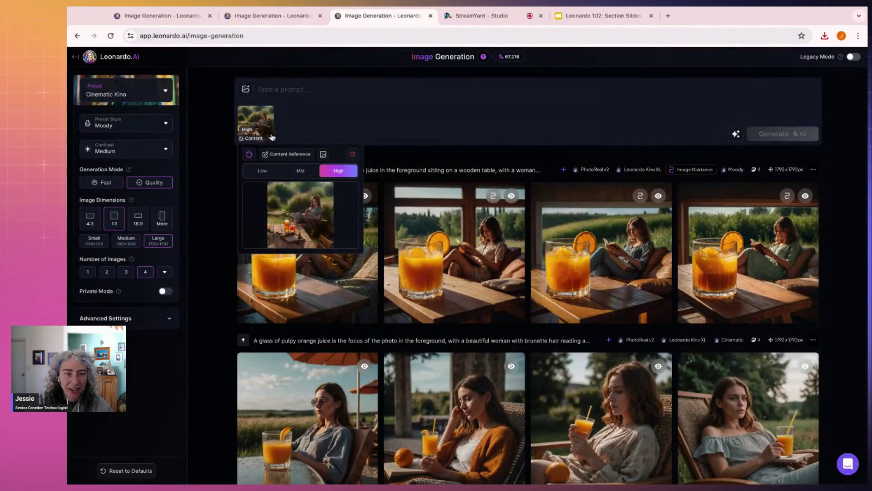
click(309, 90)
Step: Add the outdoor orange-juice image as a style reference at Ultra strength
click(246, 89)
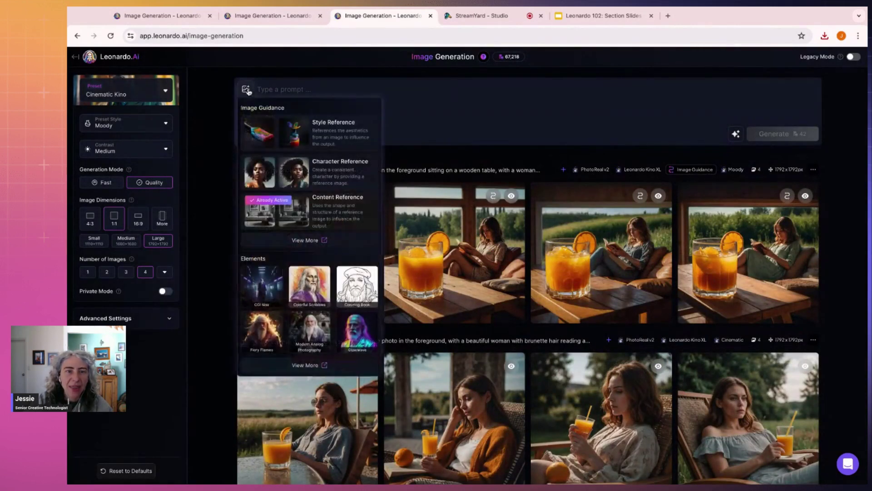
click(326, 132)
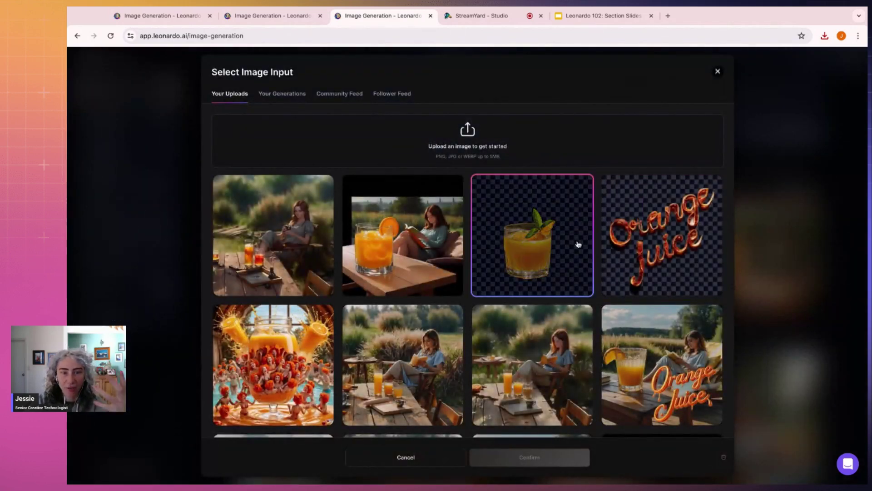
scroll(578, 243, down, 3)
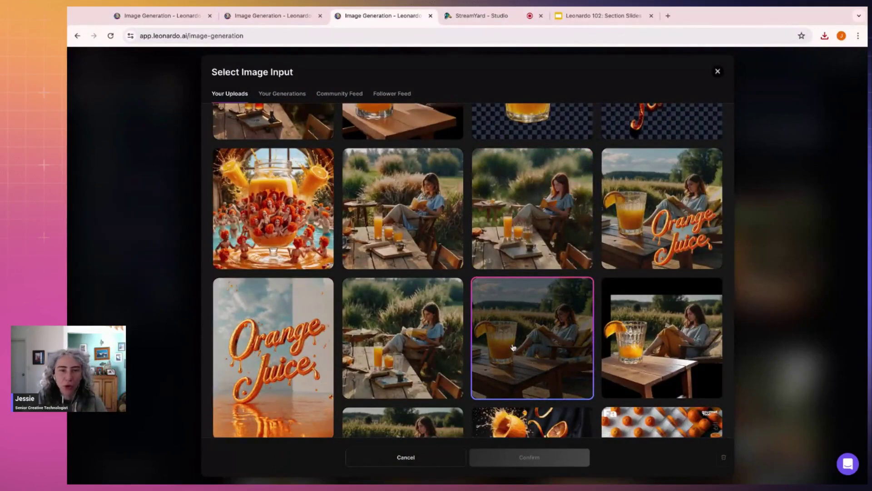
click(460, 352)
click(552, 458)
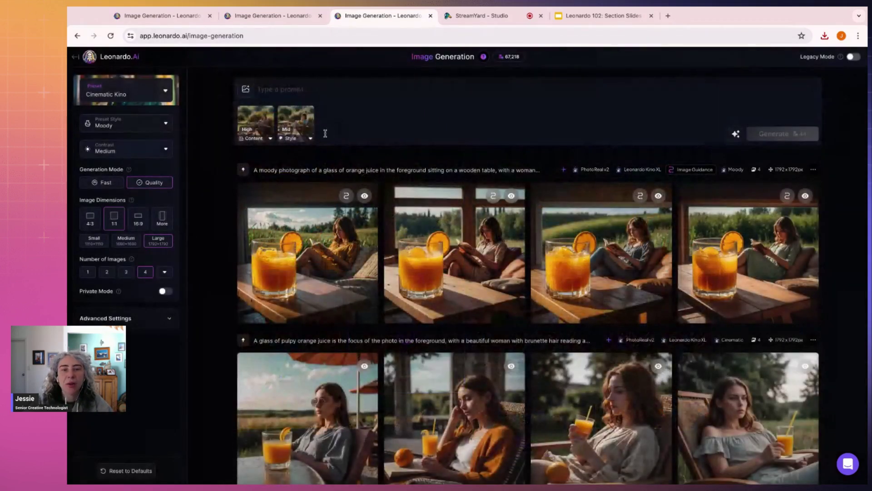
click(310, 138)
click(364, 171)
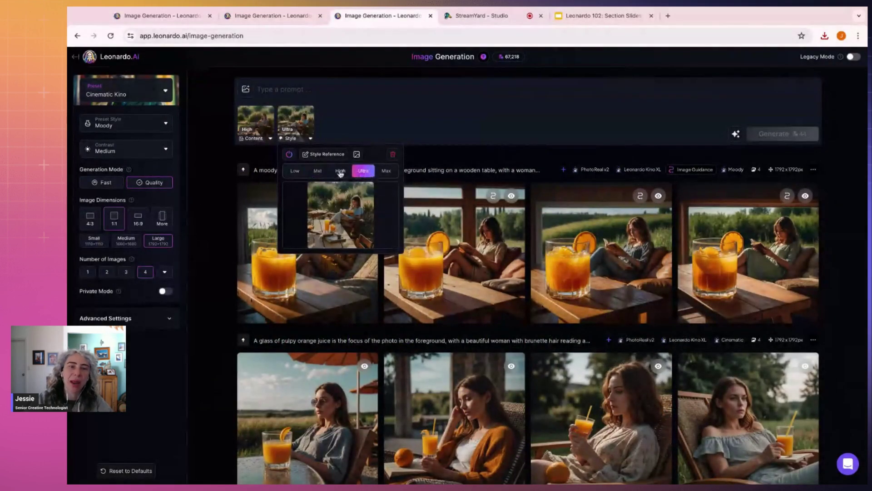
click(332, 92)
Step: Check that the style reference strength is still Ultra, then move to the other generation tab
click(333, 91)
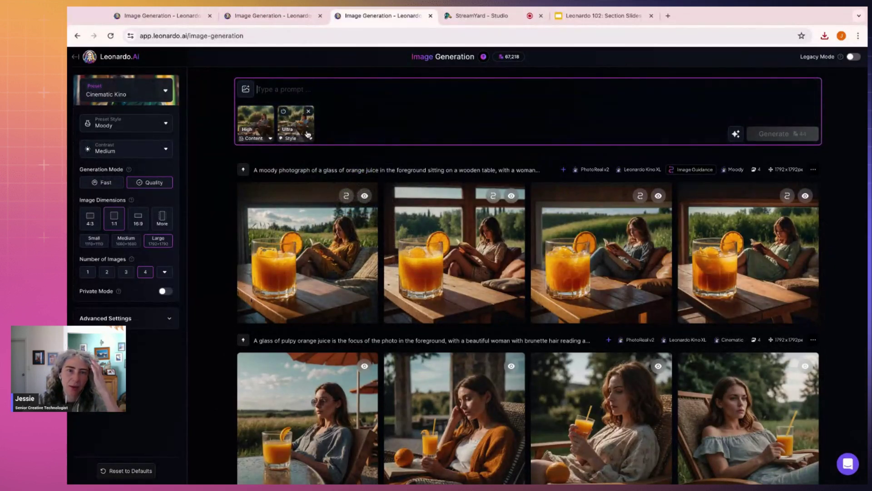
click(301, 134)
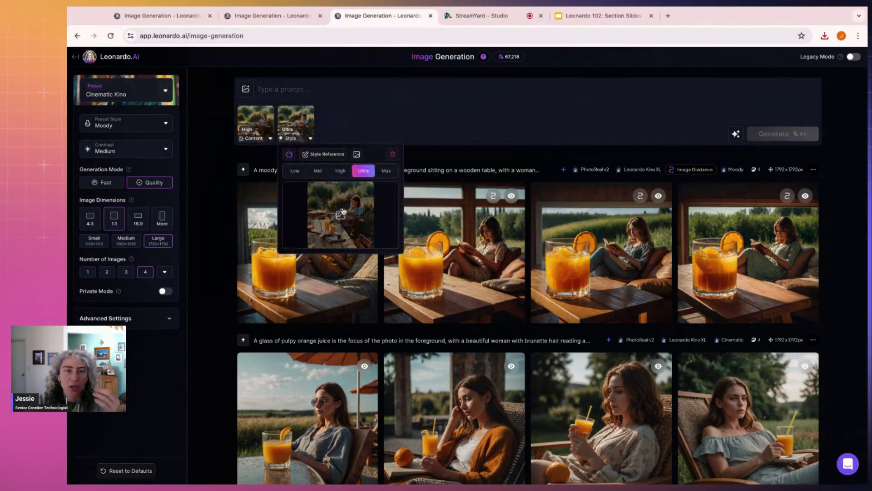
click(334, 94)
click(277, 20)
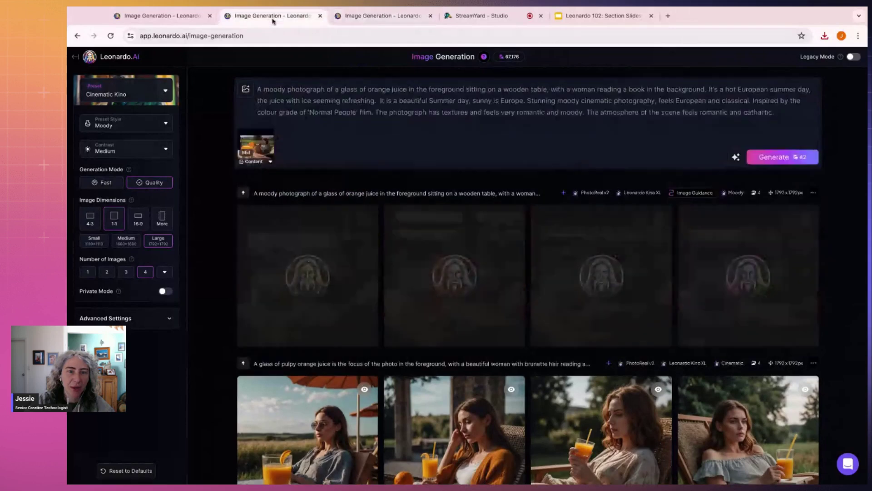
Step: Open the pulpy orange juice image in the 102 Demo collection and select its full prompt
click(76, 57)
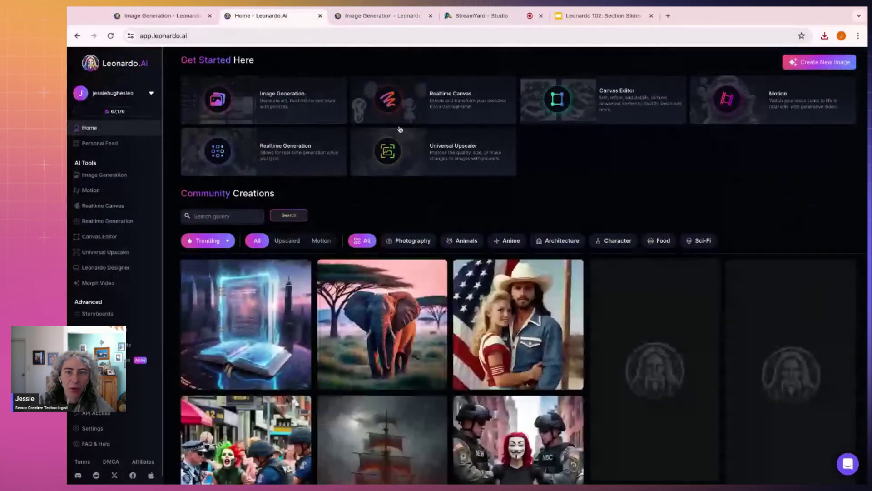
click(113, 142)
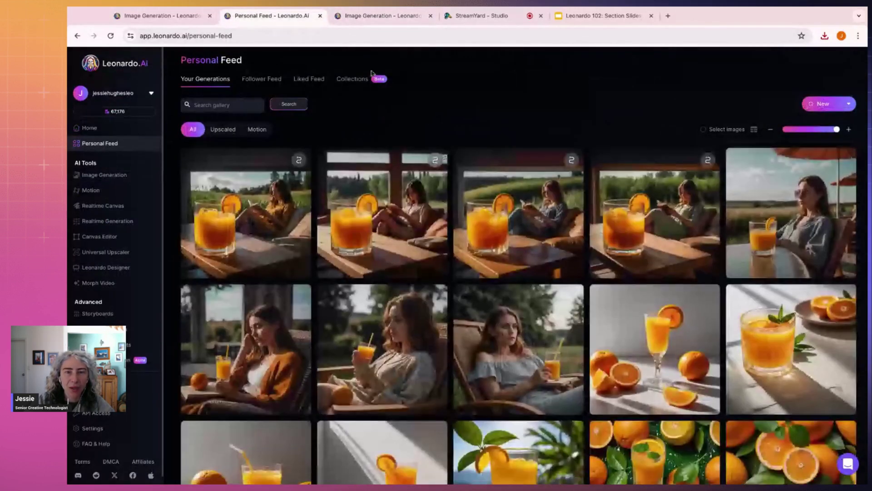
click(364, 83)
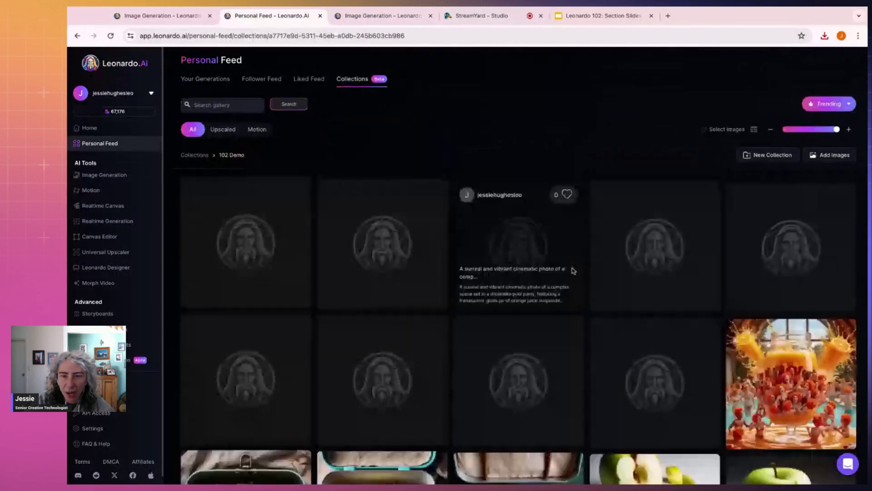
scroll(652, 259, down, 20)
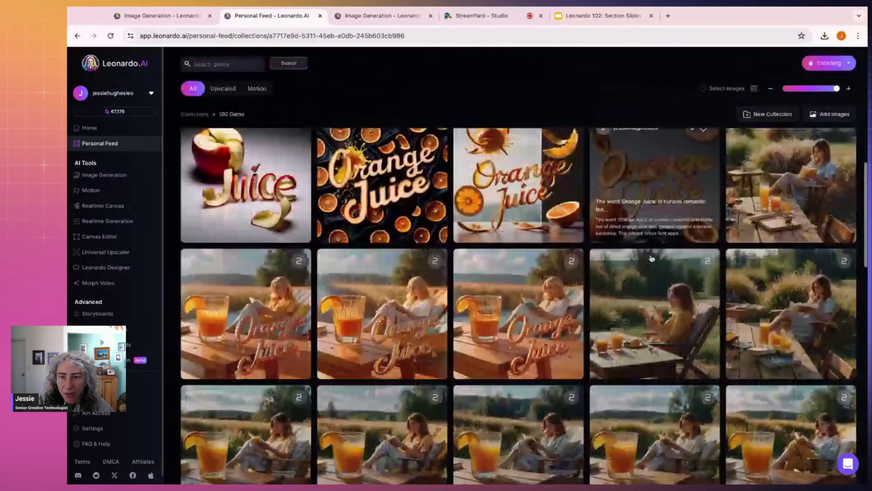
scroll(719, 248, up, 2)
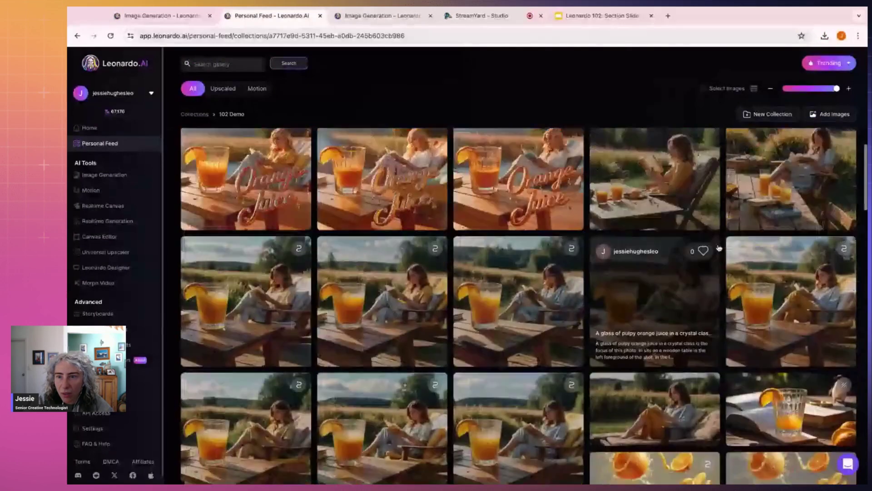
click(719, 248)
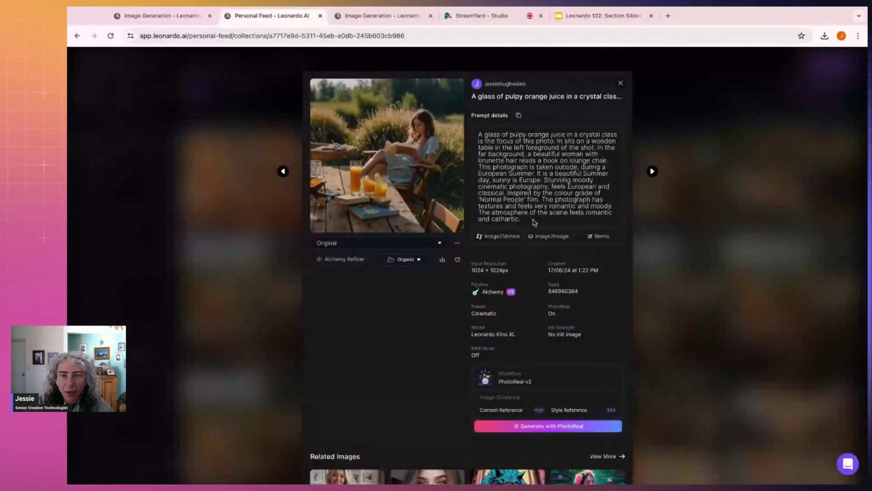
triple_click(534, 222)
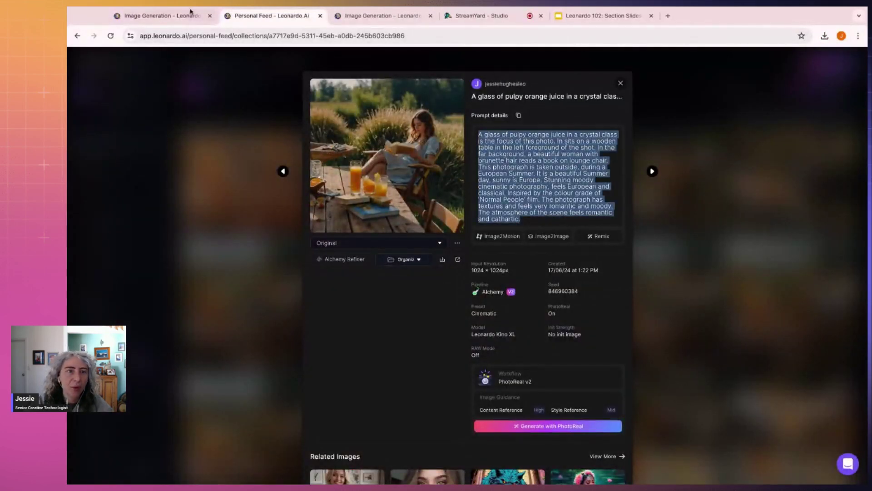
Step: Return to the third Image Generation tab with the caret in the empty prompt
click(200, 15)
click(379, 16)
click(318, 90)
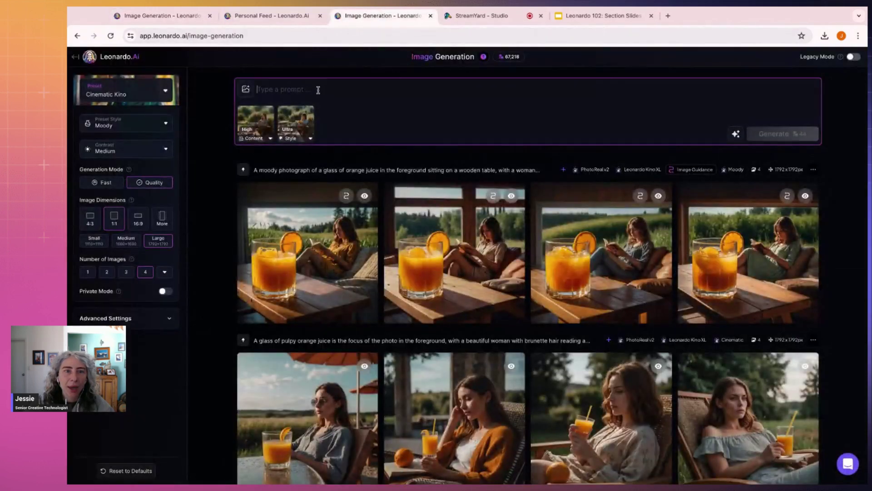
Step: Paste the pulpy orange juice prompt and delete the stray 'Original…Prompt details' lines
click(306, 214)
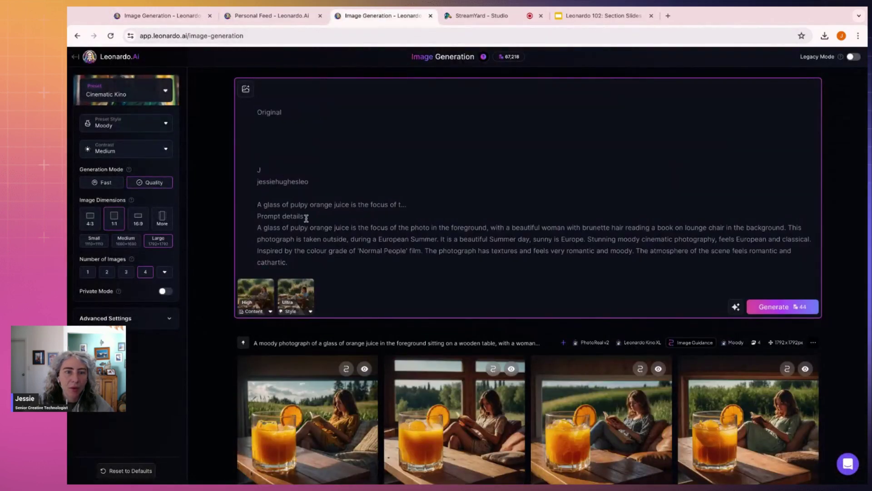
key(ctrl+shift+Home)
key(BackSpace)
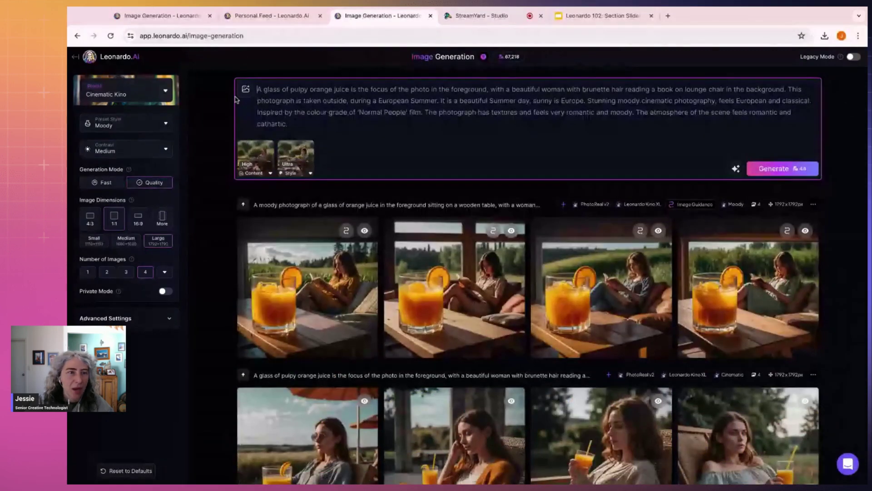
Step: Switch the preset style to Cinematic and generate four images
click(128, 124)
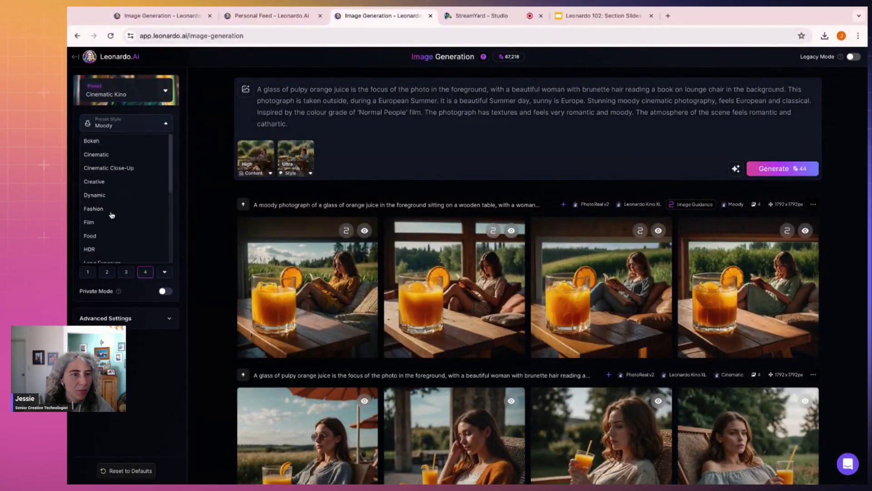
click(116, 155)
click(340, 112)
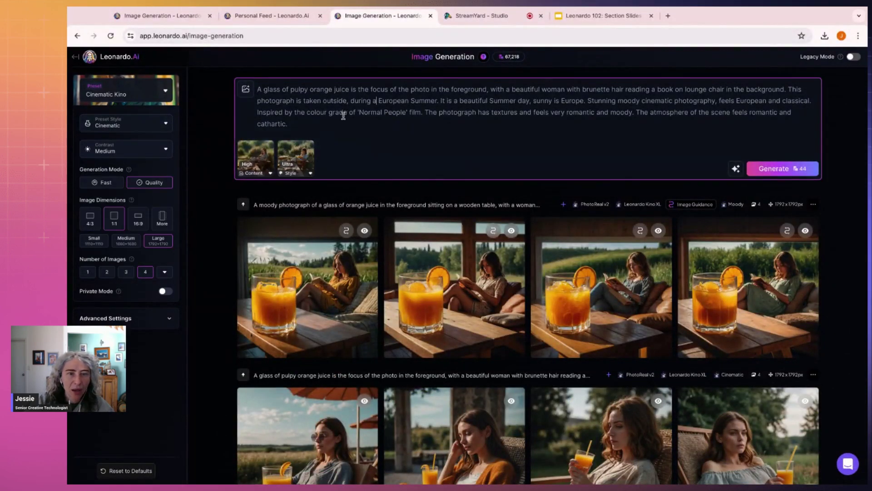
click(773, 174)
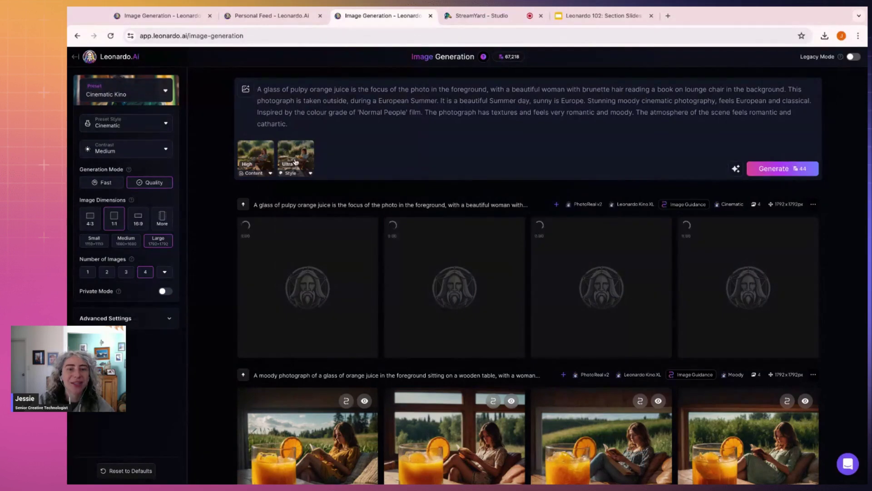
mouse_move(295, 162)
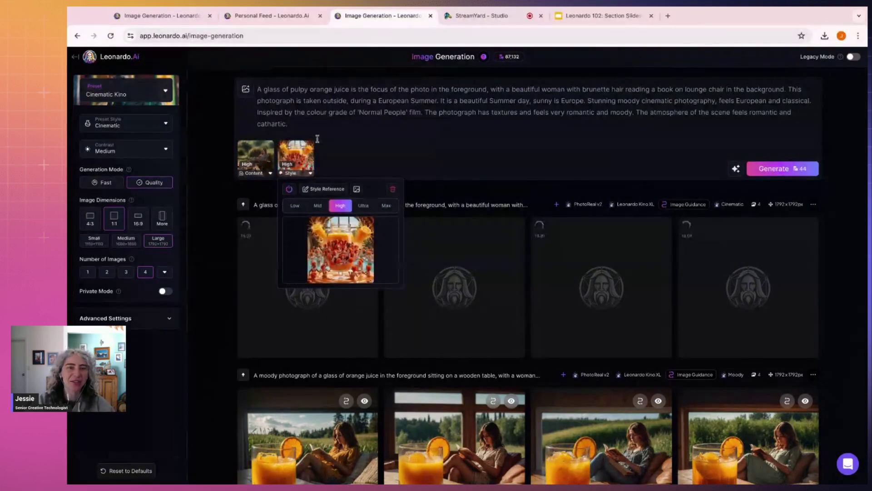
click(370, 132)
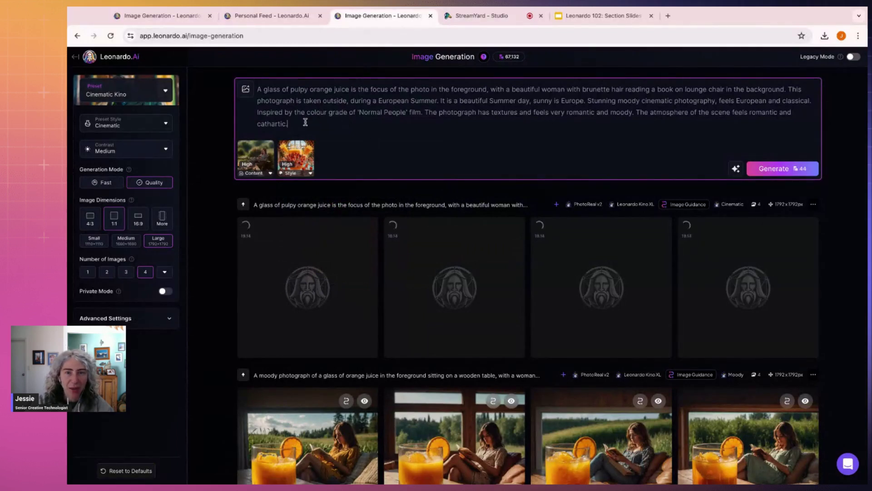
Step: Replace the moody closing sentences with 'Feels playful and bright, full of energy.'
click(625, 90)
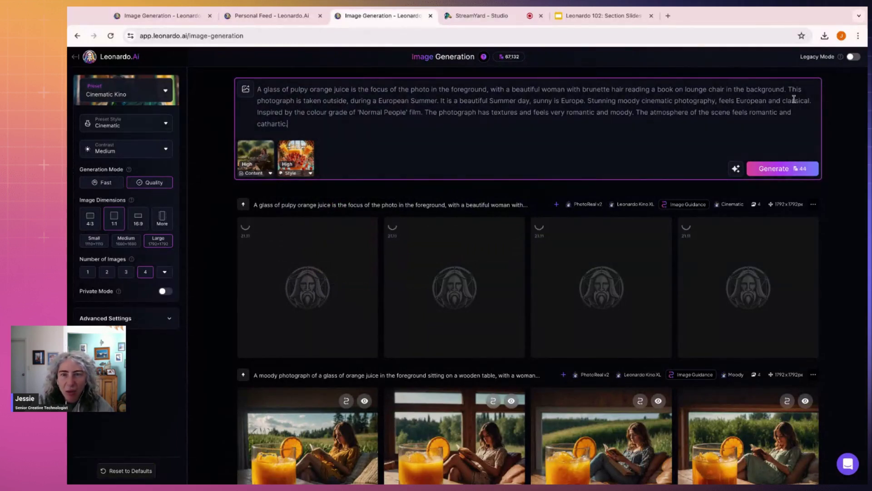
shift+click(816, 99)
drag(817, 99, 588, 100)
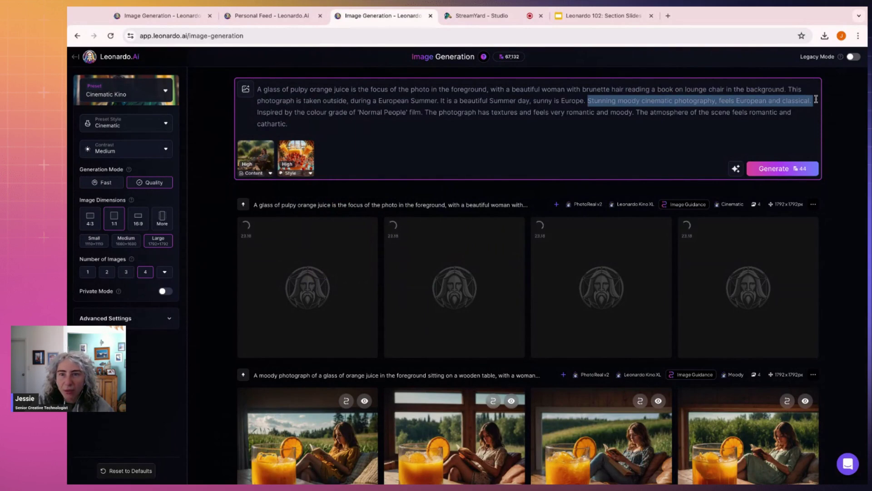
key(BackSpace)
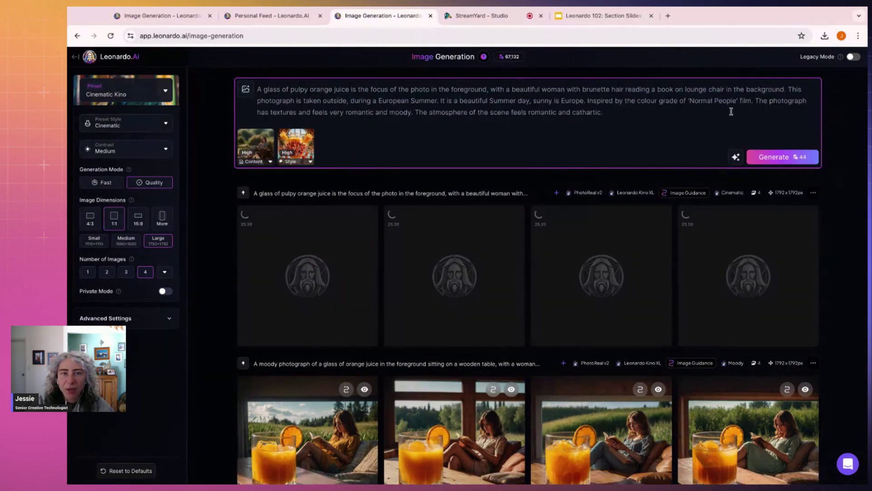
click(674, 115)
key(shift+Up)
key(shift+Up)
key(shift+Down)
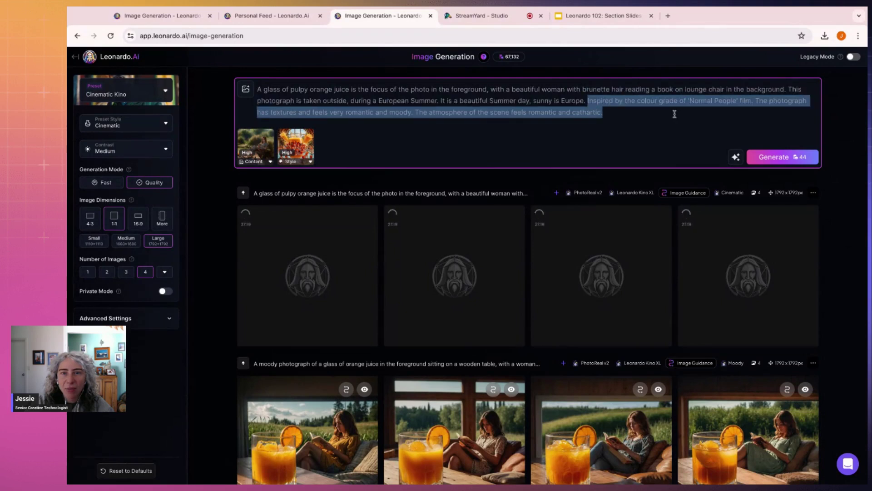
key(BackSpace)
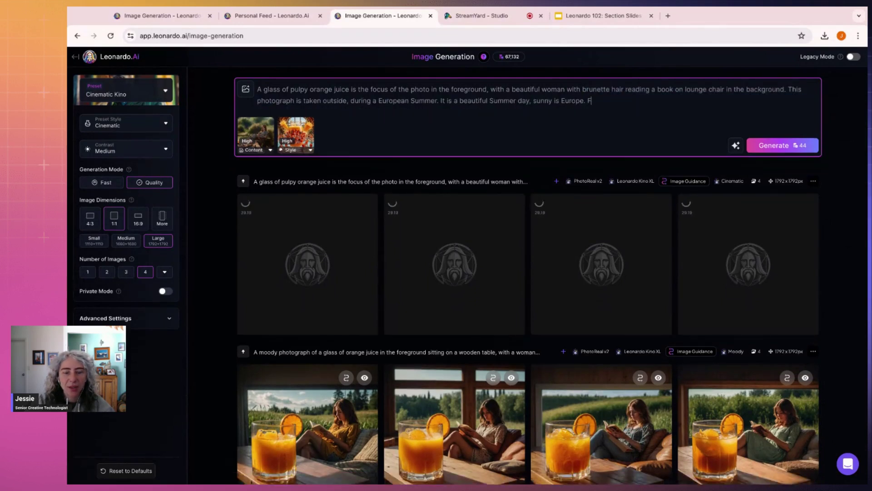
text(Feels playful a)
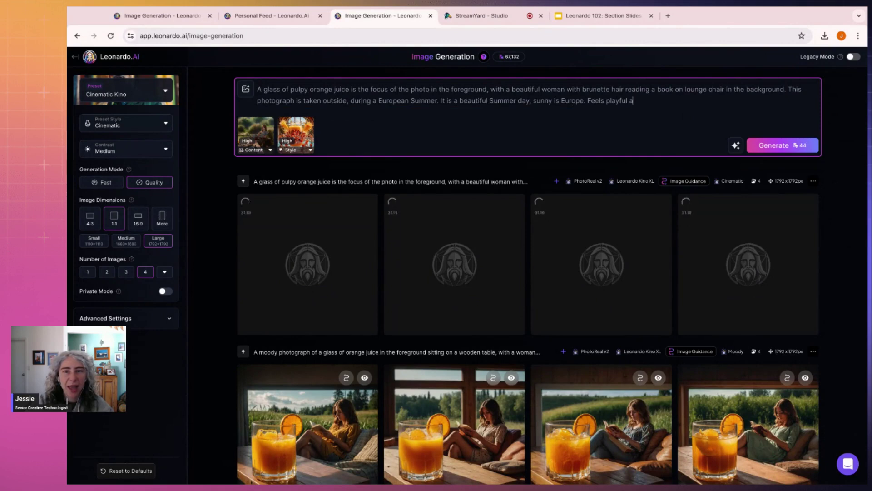
text(nd bright)
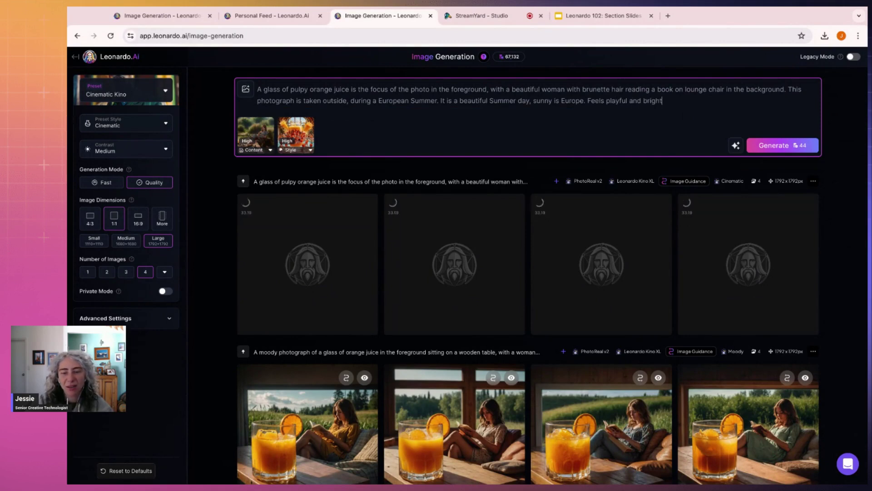
text(, fu)
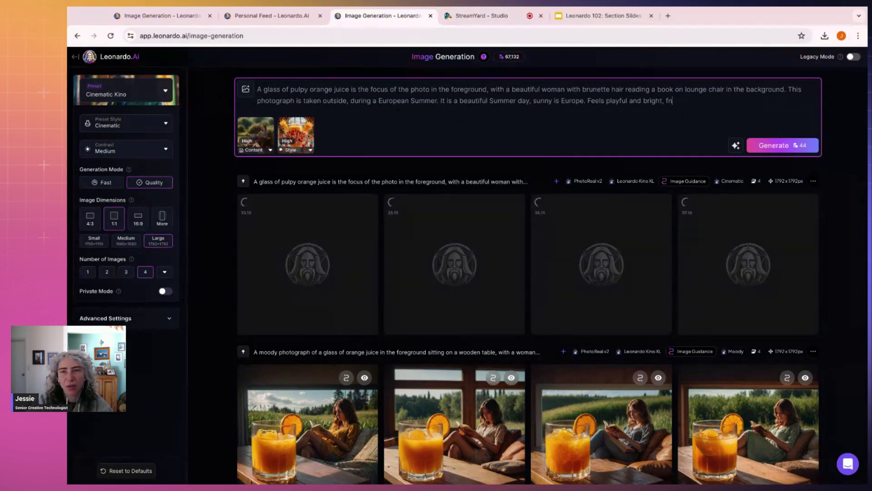
text(ll of ene)
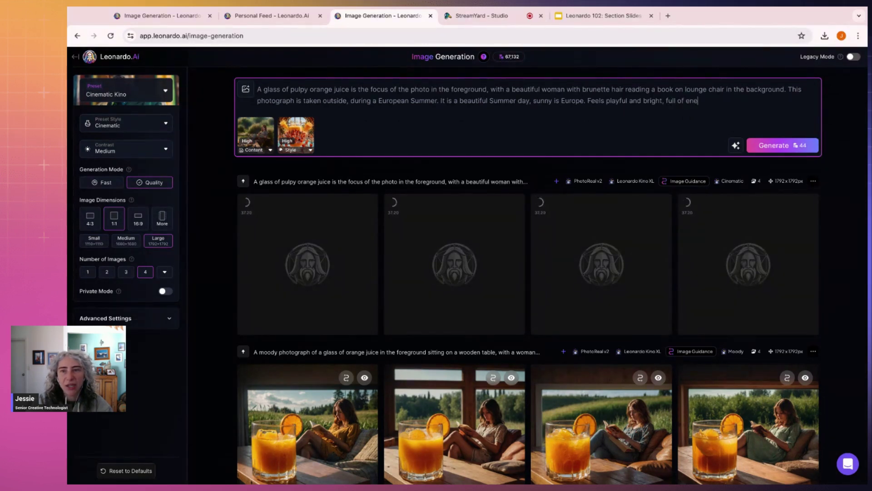
text(rgy)
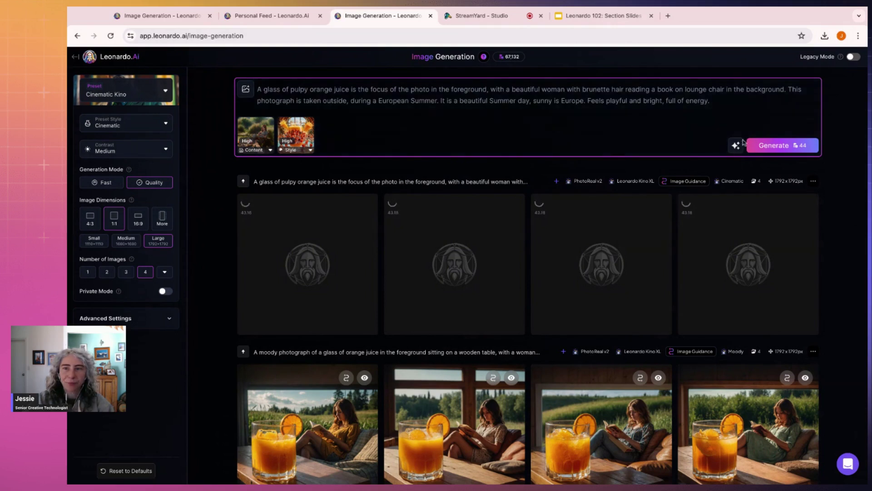
Step: Set the preset style to Vibrant and generate a new batch
click(126, 124)
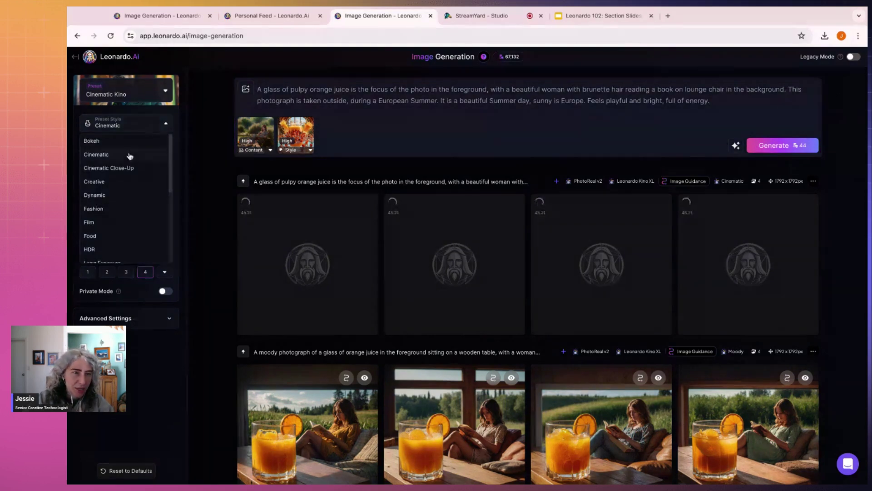
scroll(131, 191, down, 5)
scroll(127, 216, down, 3)
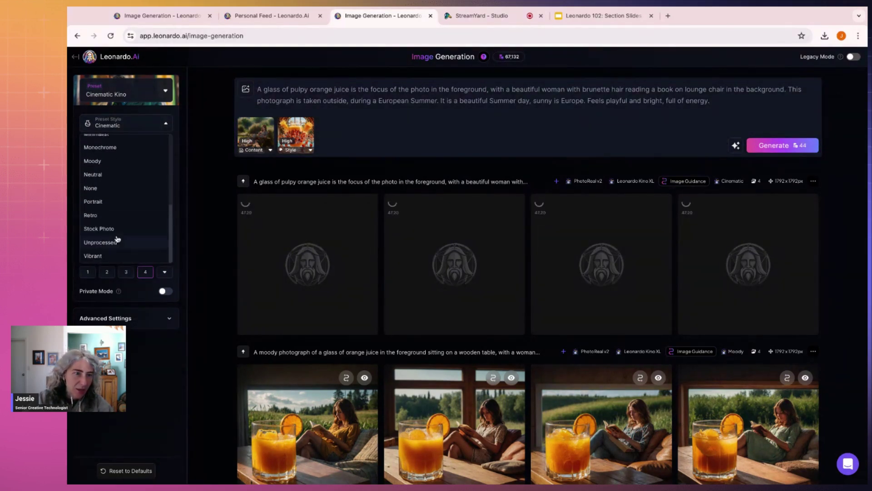
click(100, 258)
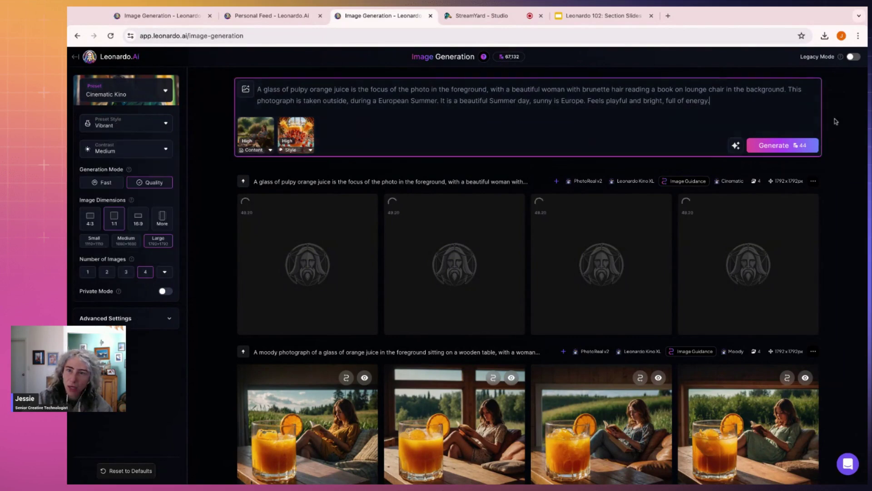
click(763, 149)
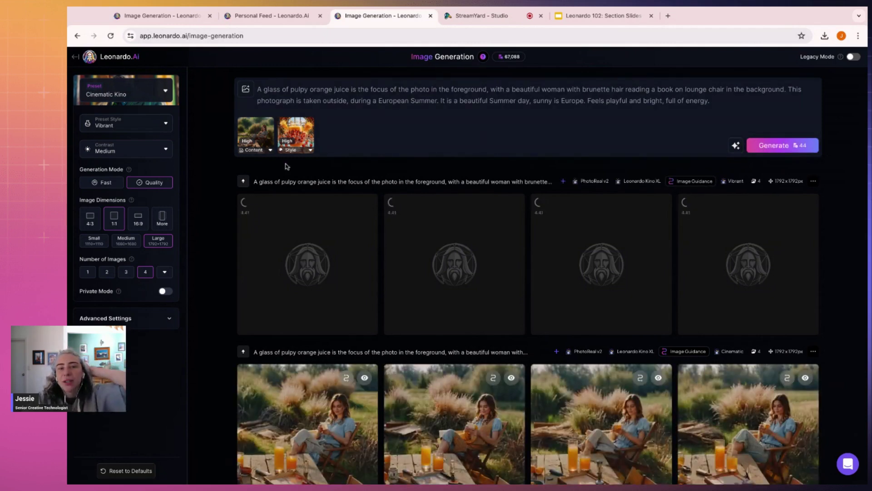
Step: Open the third finished image full size and browse to the woman-in-apron image
scroll(295, 159, down, 2)
scroll(304, 150, up, 2)
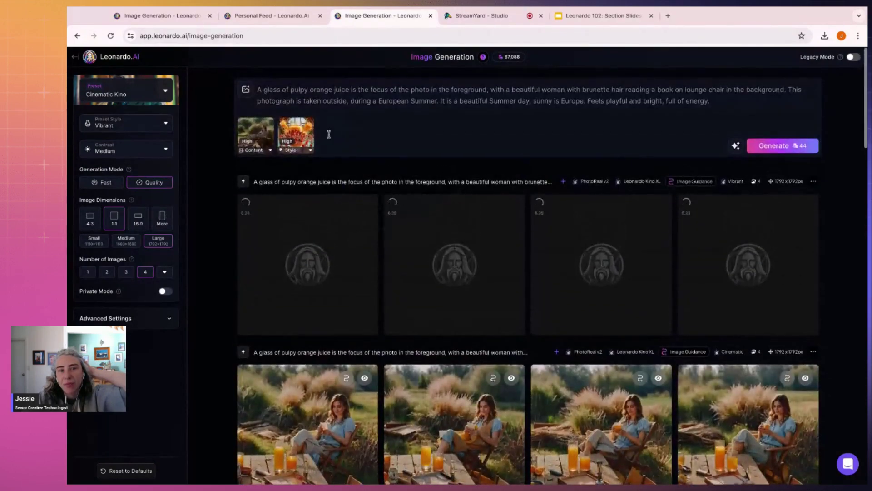
scroll(349, 278, down, 2)
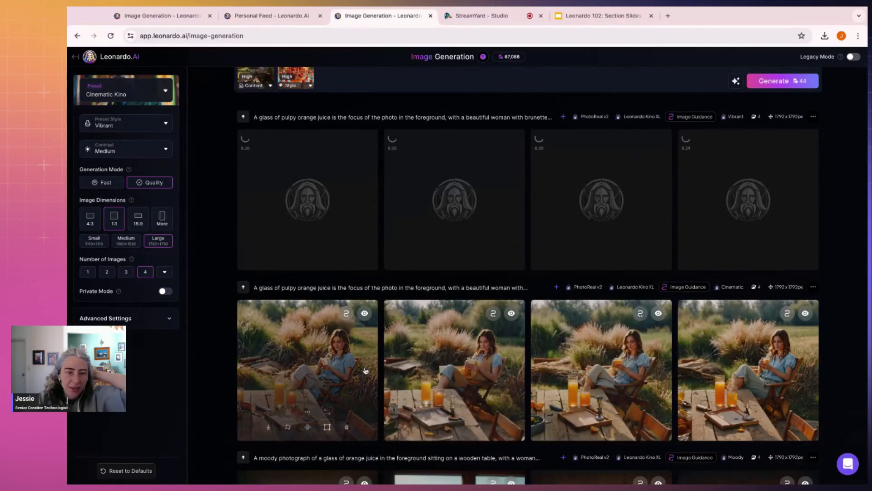
click(655, 354)
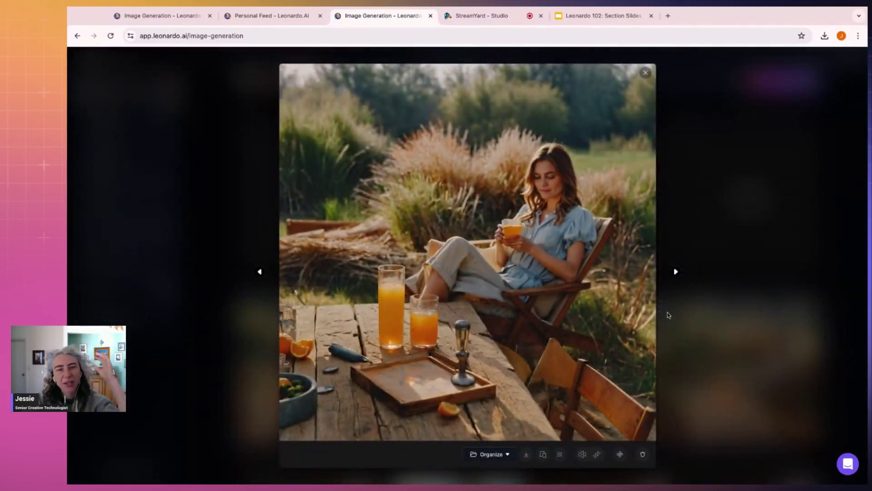
click(678, 271)
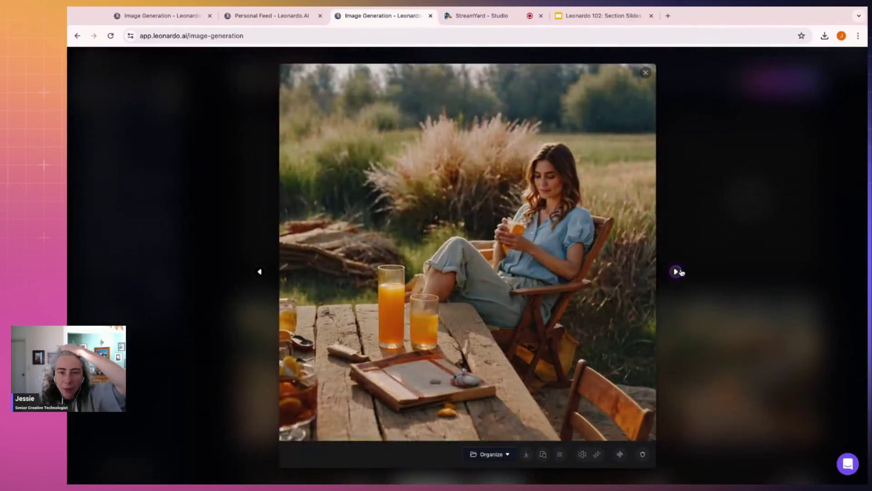
click(678, 271)
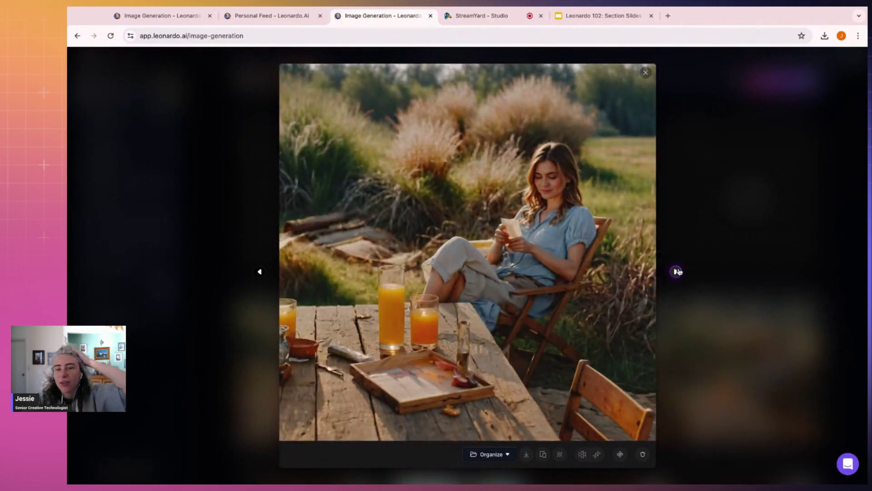
click(678, 272)
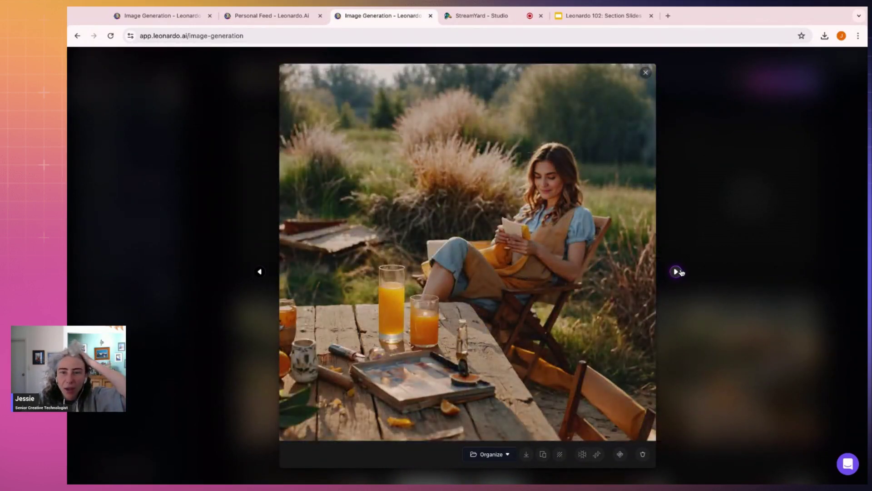
Step: Zoom in on the woman in the chair and the juice glasses, then back out
click(550, 198)
click(565, 226)
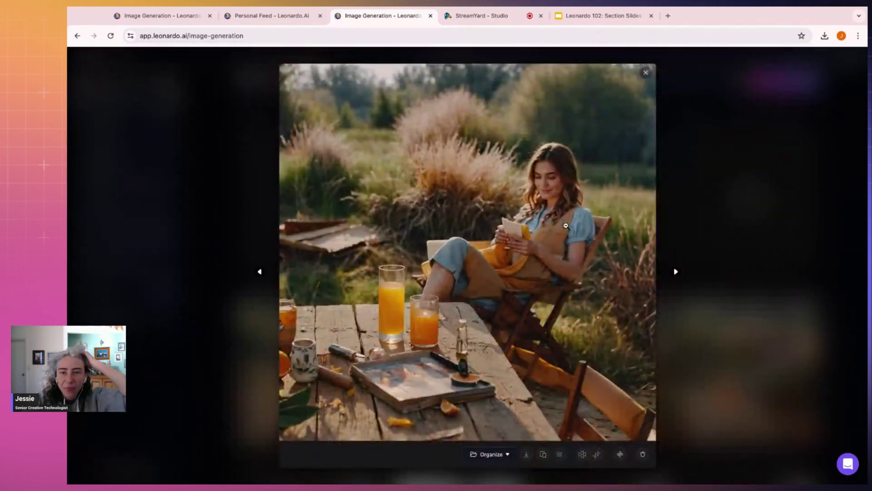
click(577, 312)
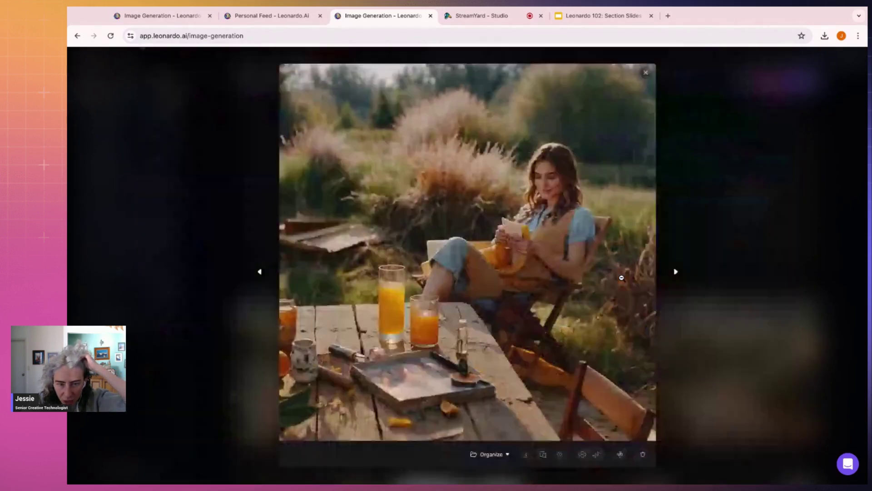
click(621, 279)
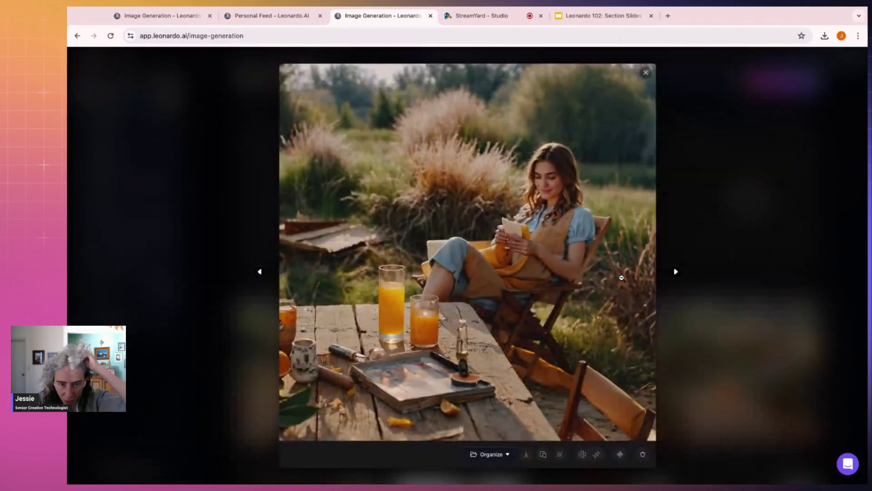
click(348, 378)
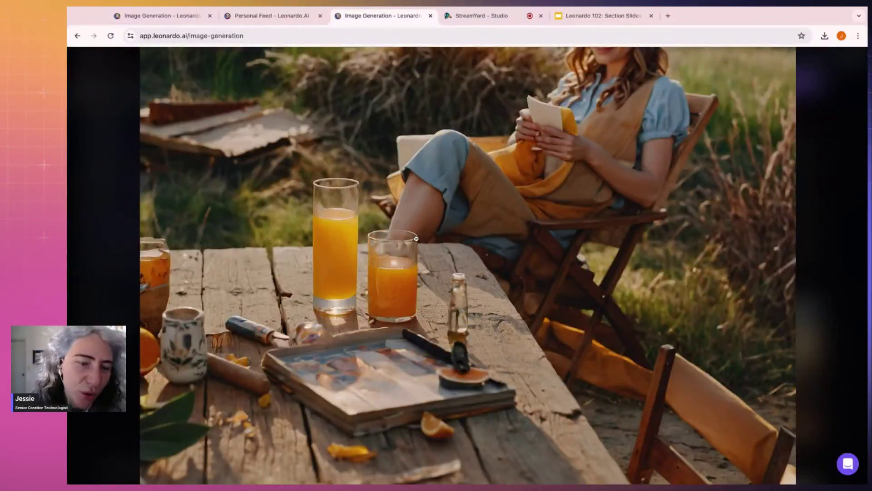
click(394, 372)
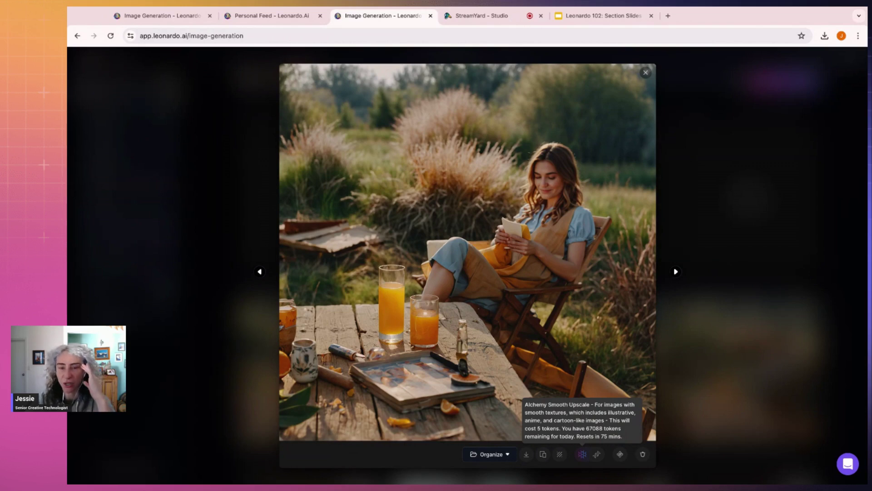
Step: In the Personal Feed, open the Superside Showcase collection
click(260, 17)
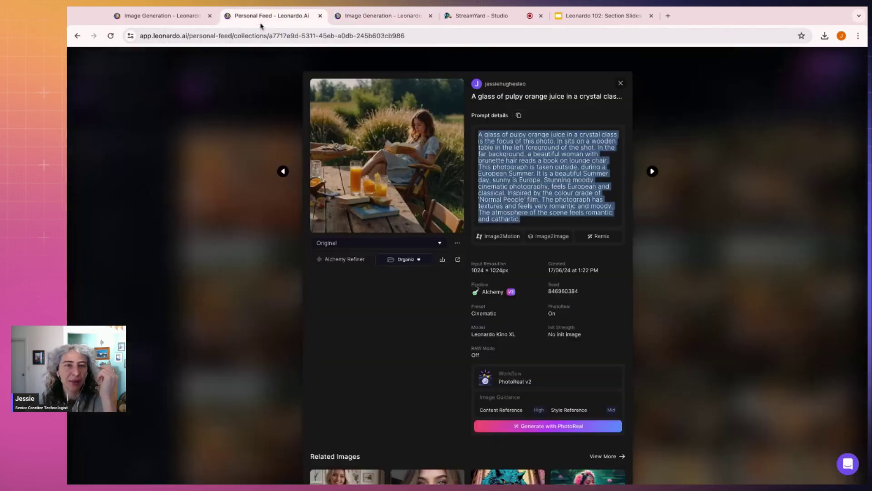
click(701, 176)
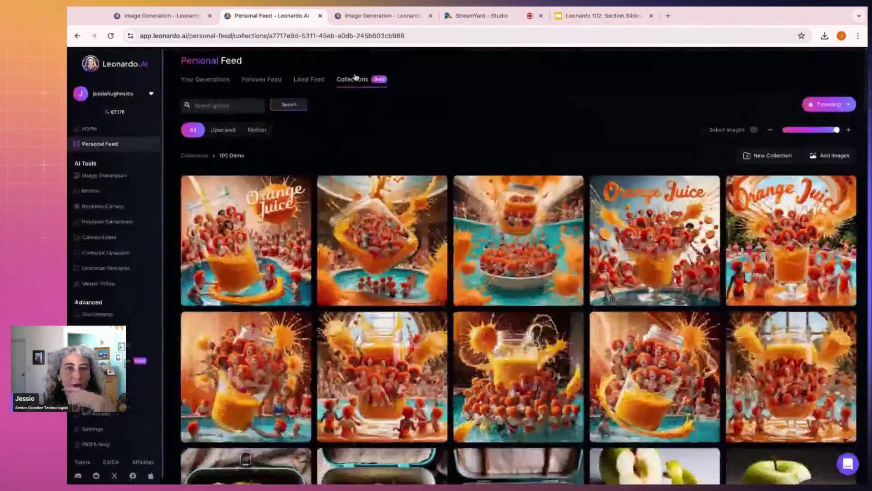
click(194, 164)
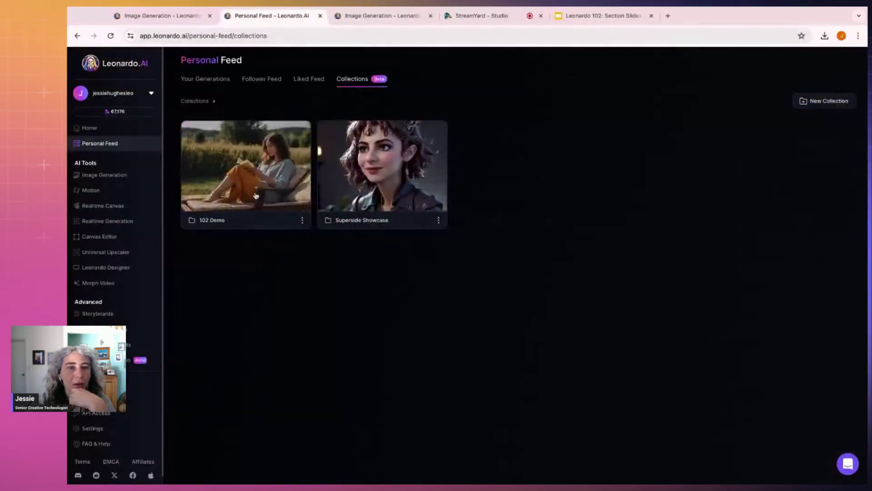
click(372, 192)
scroll(443, 241, down, 5)
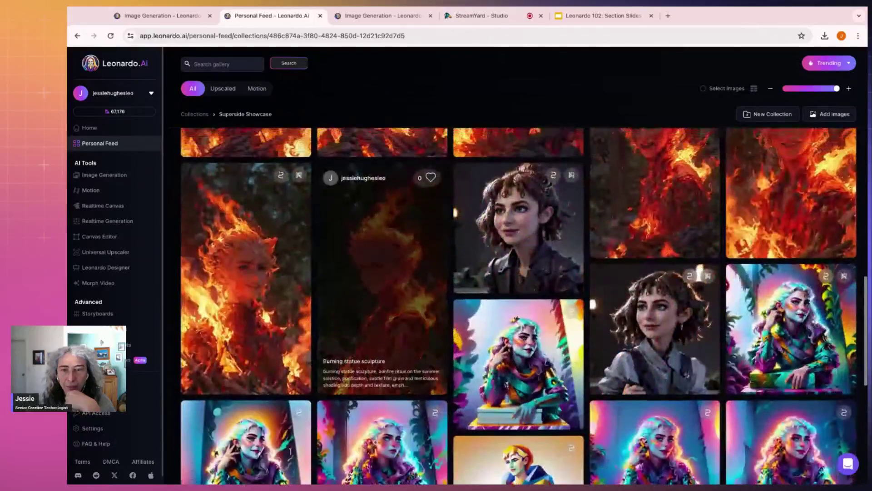
Step: View the upscaled curly-haired portraits full screen, zooming into their faces
click(500, 223)
click(386, 152)
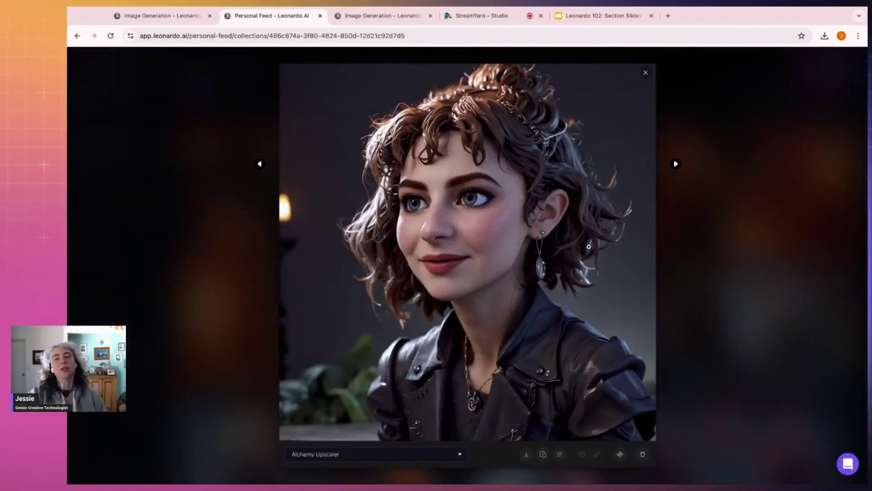
click(394, 238)
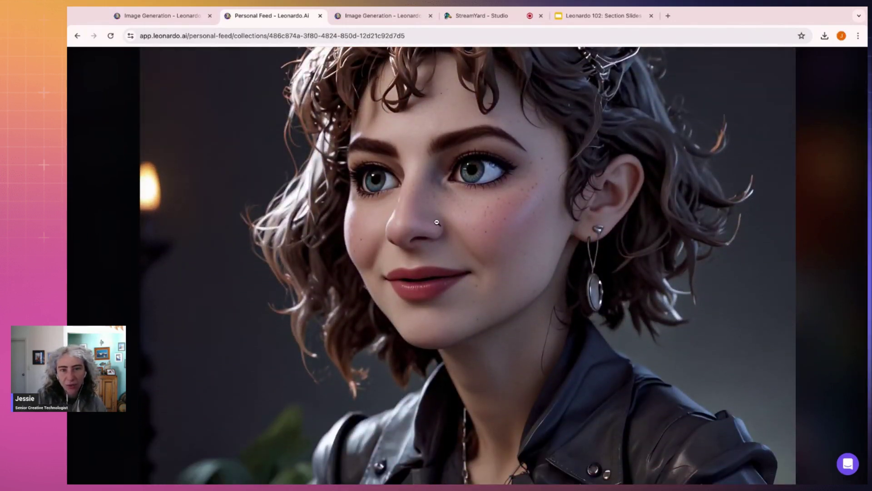
click(534, 224)
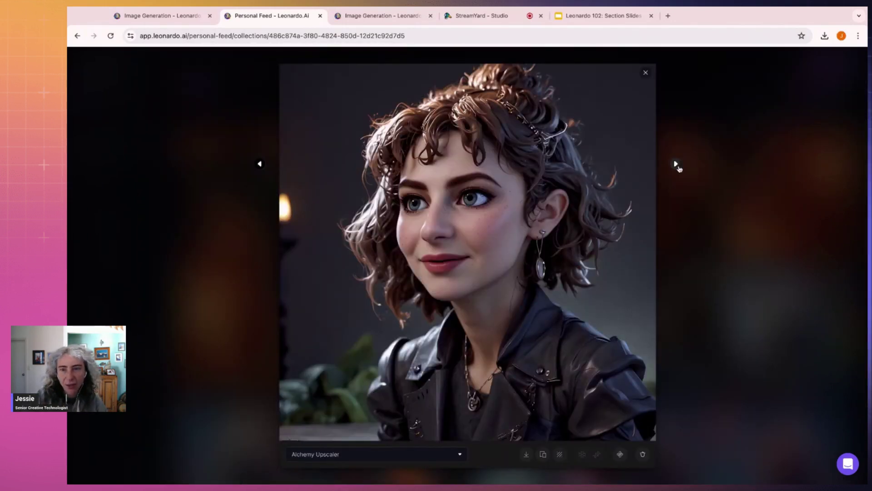
click(676, 164)
click(486, 178)
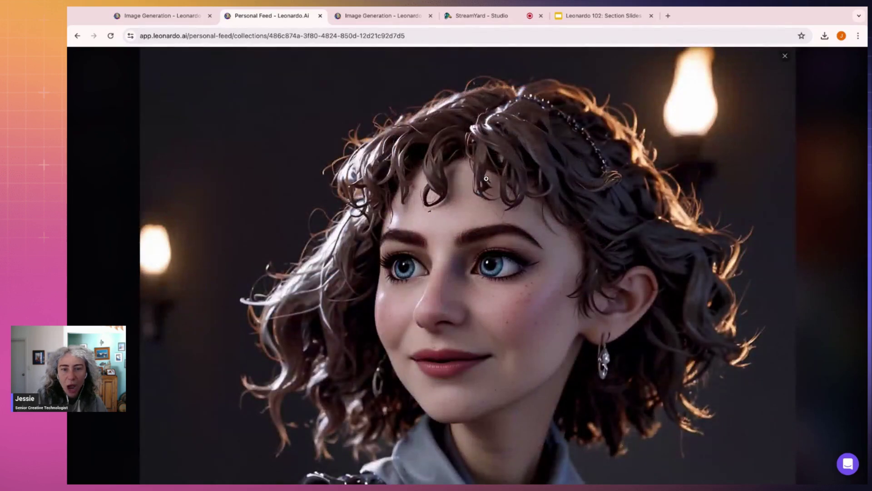
click(166, 21)
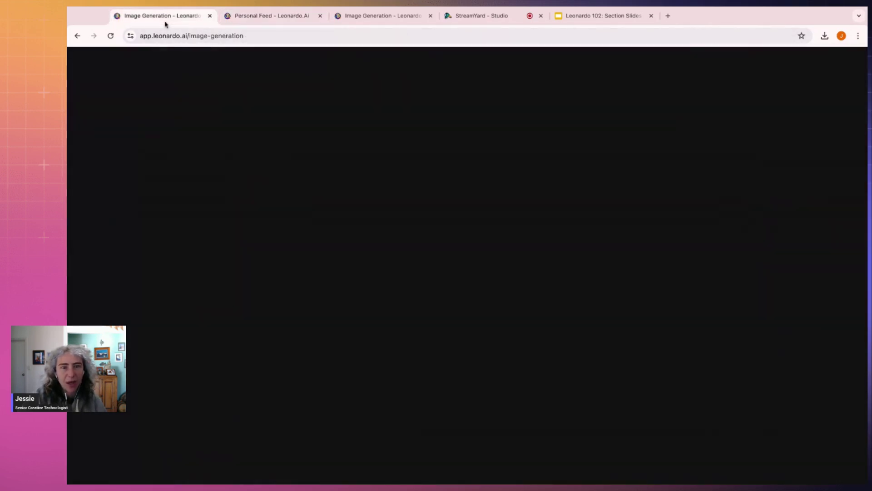
Step: Alchemy-upscale the woman-in-apron image at Low refiner strength, then close the viewer
click(362, 15)
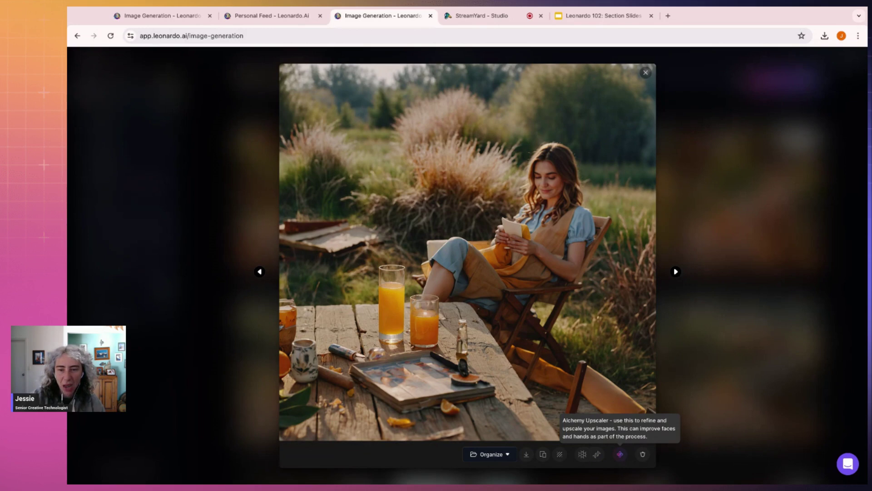
click(620, 454)
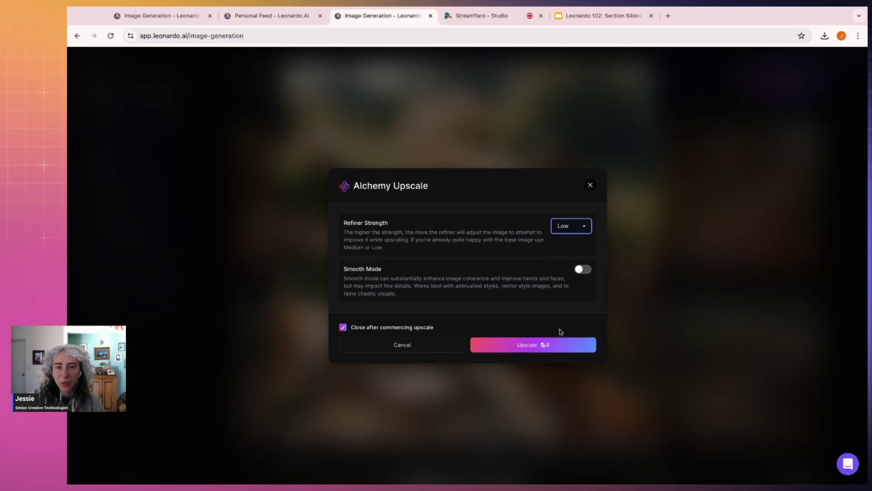
click(554, 351)
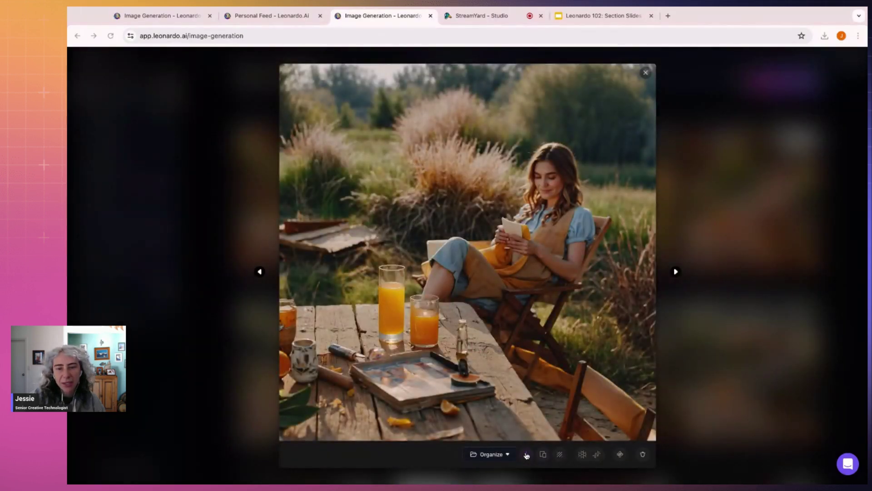
click(776, 354)
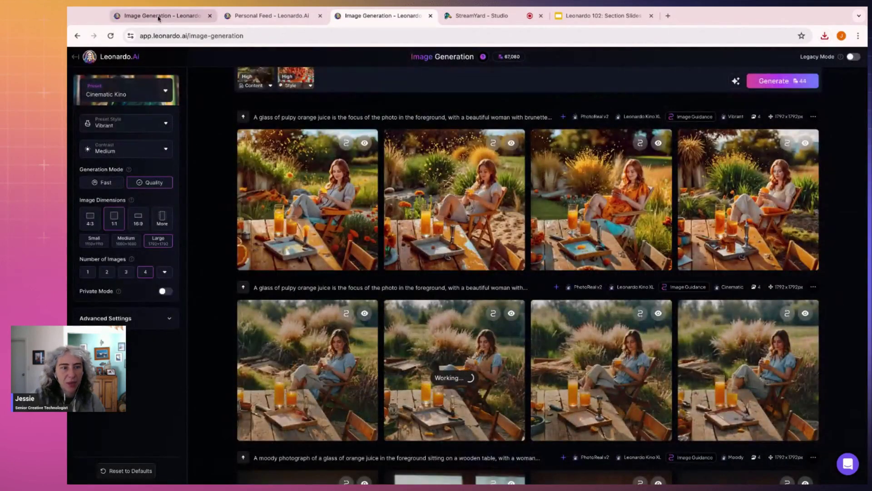
Step: Load the woman-with-juice photo into the Universal Upscaler, then view the deck-chair image full size
click(159, 17)
click(75, 56)
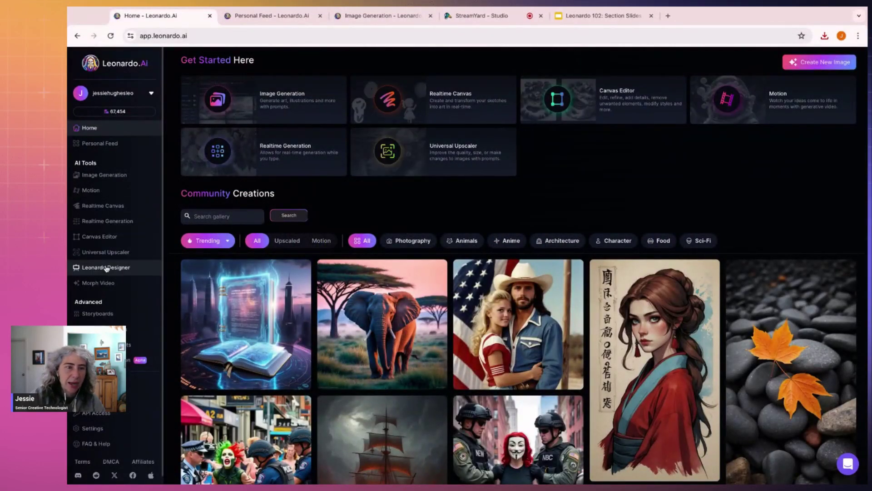
click(119, 252)
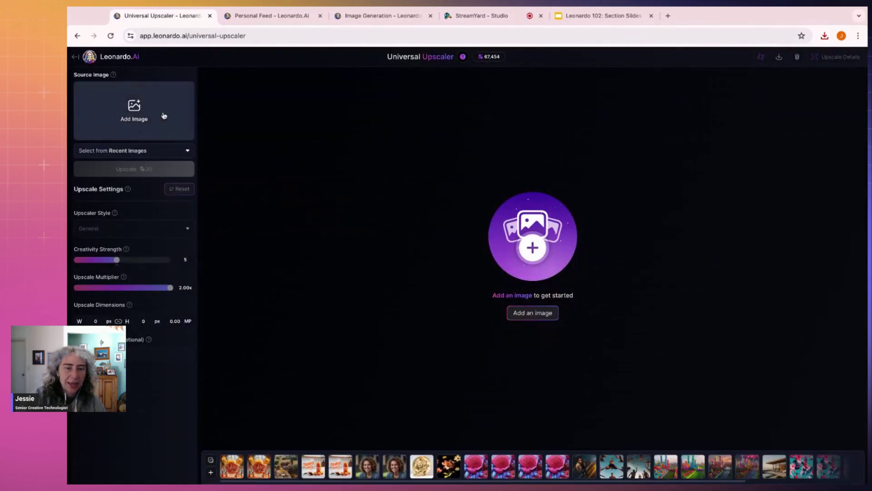
click(130, 118)
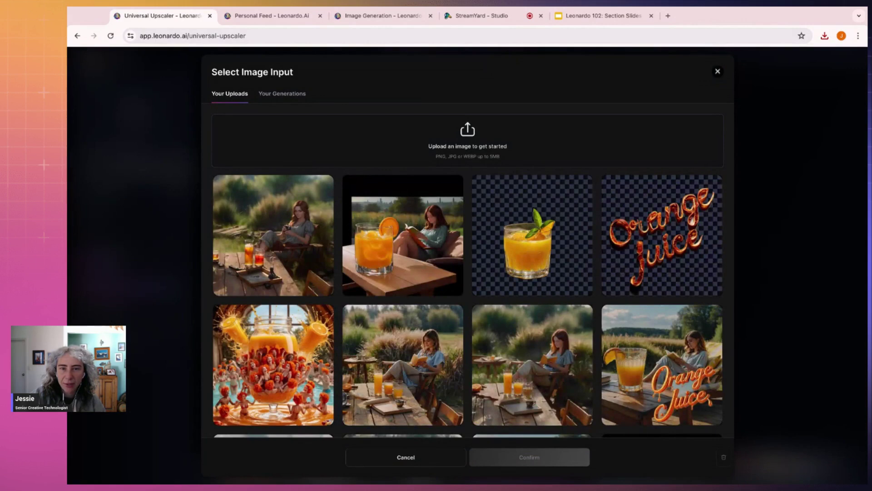
key(super+v)
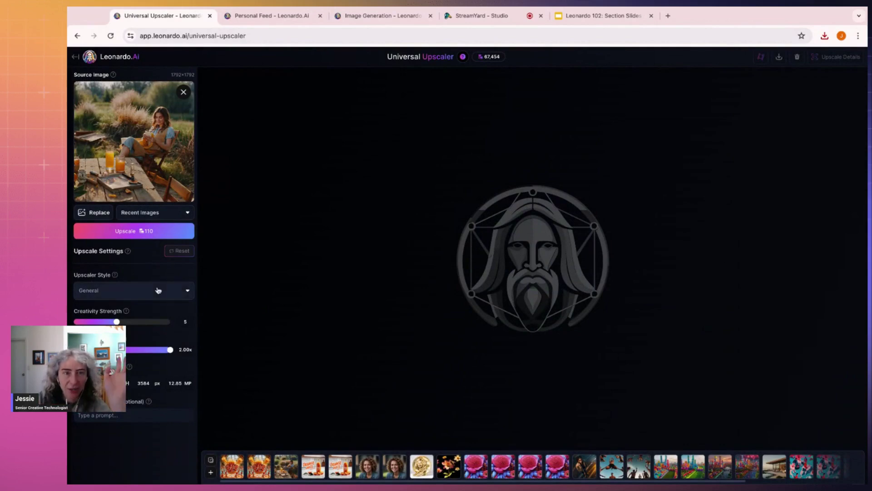
click(391, 15)
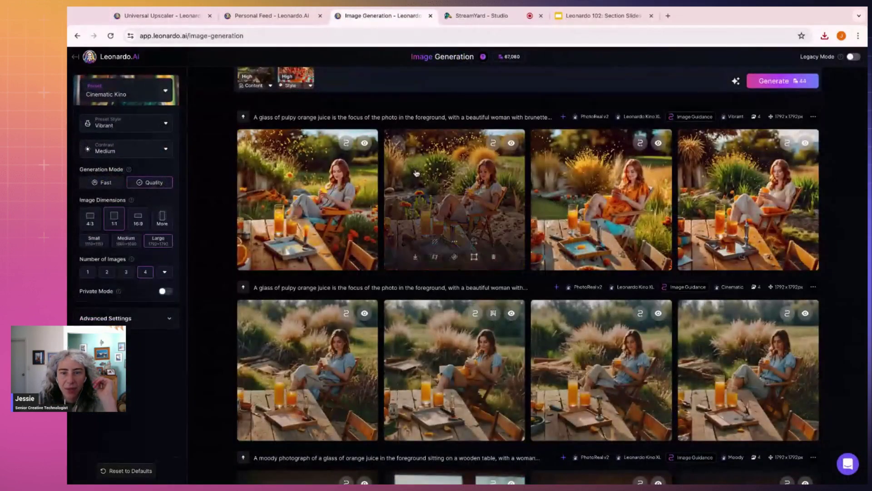
click(600, 373)
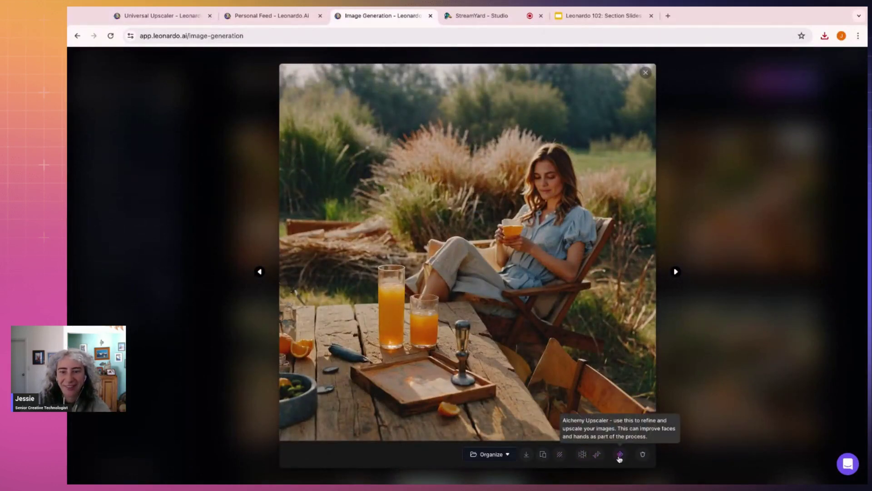
Step: Choose the Cinematic upscaler style and load the curly-haired woman portrait as the source
click(162, 16)
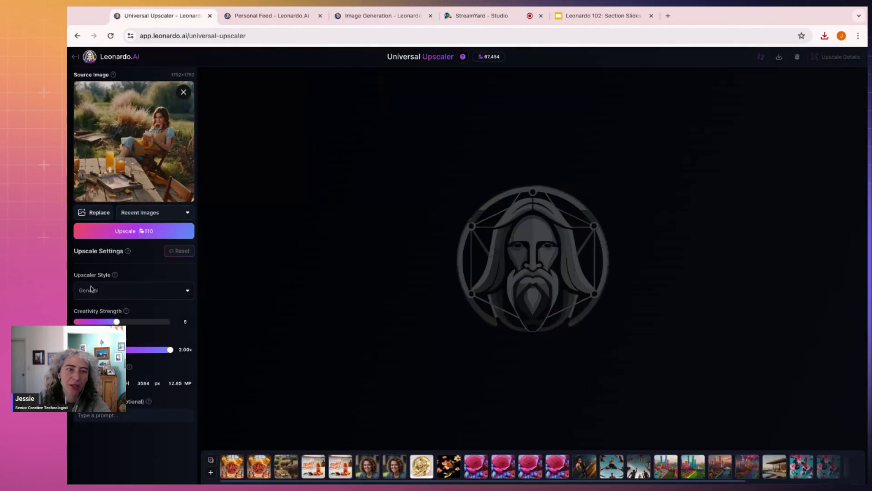
click(143, 299)
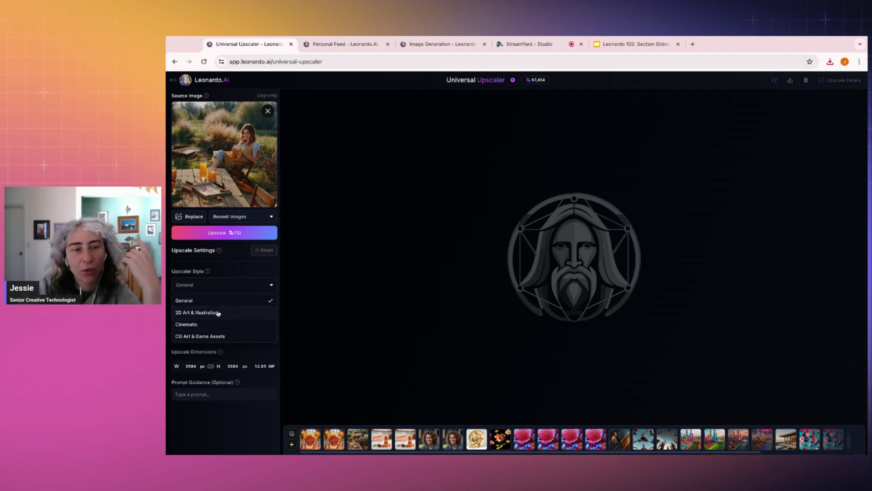
click(229, 324)
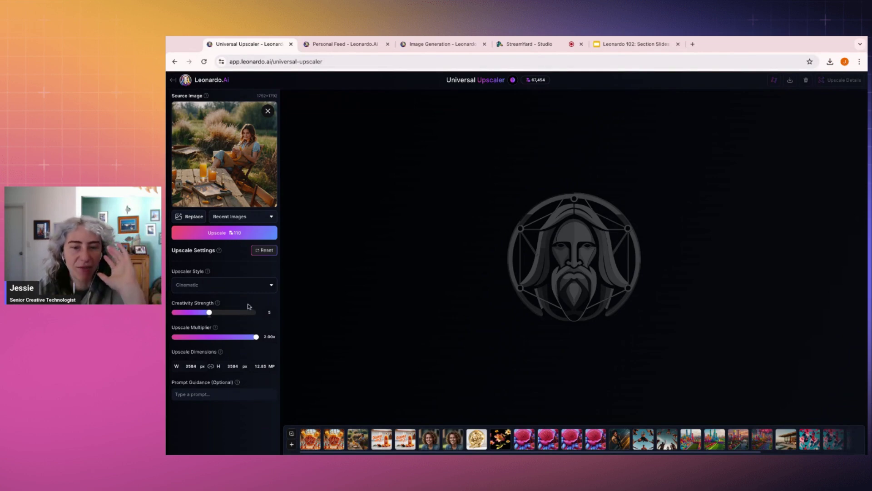
click(457, 448)
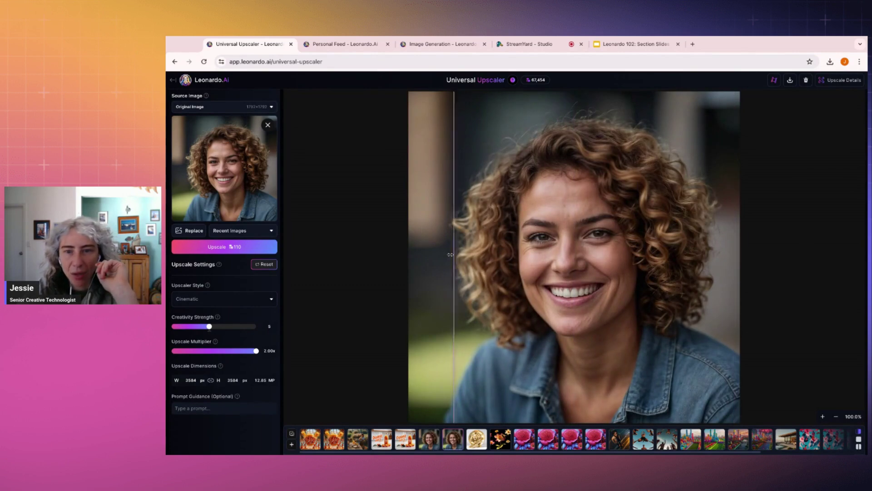
Step: Load the orange-juice jar pool image as the upscaler source and zoom into the orange slice
click(429, 438)
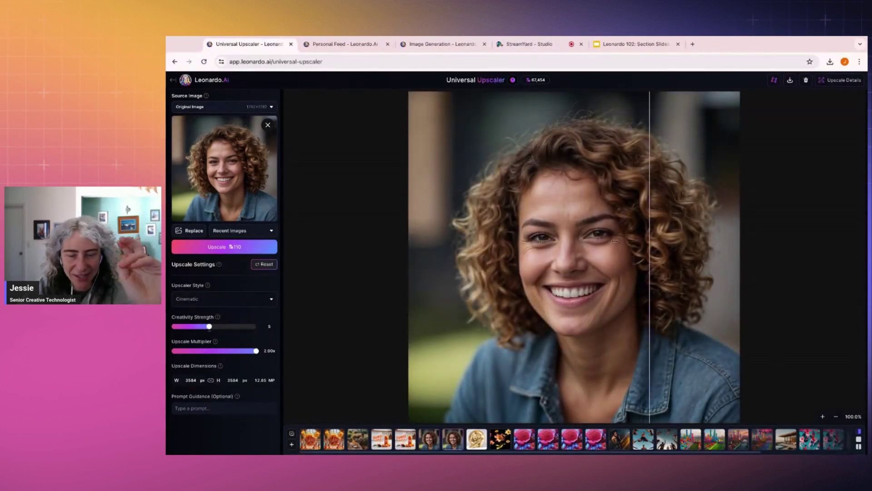
click(344, 445)
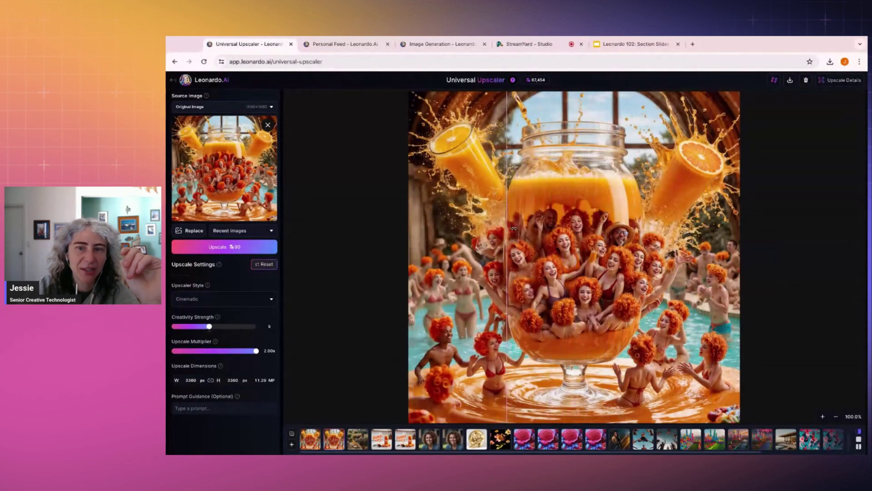
scroll(698, 146, up, 5)
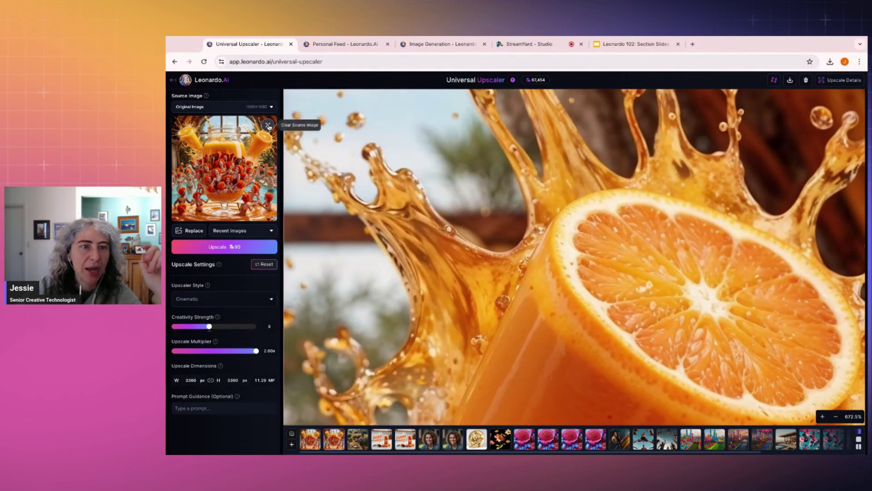
Step: Replace the upscaler source with the woman-reading photo from uploads and upscale it
click(269, 127)
click(242, 130)
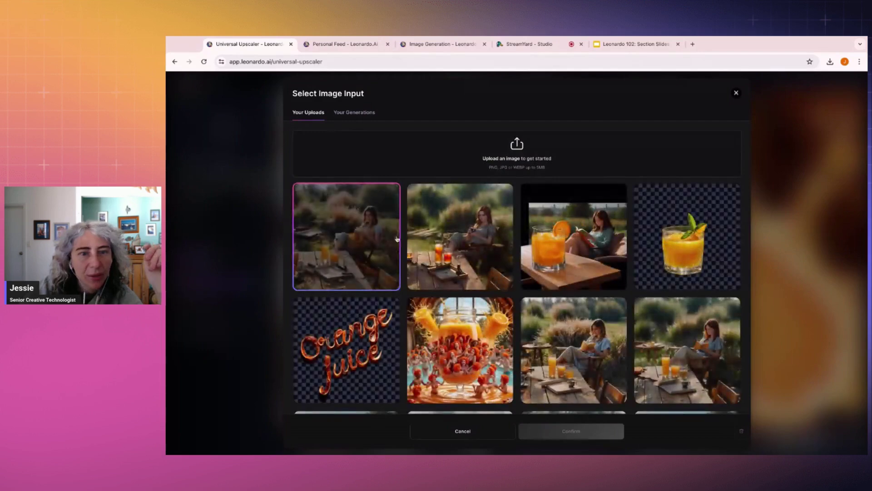
click(396, 239)
click(577, 431)
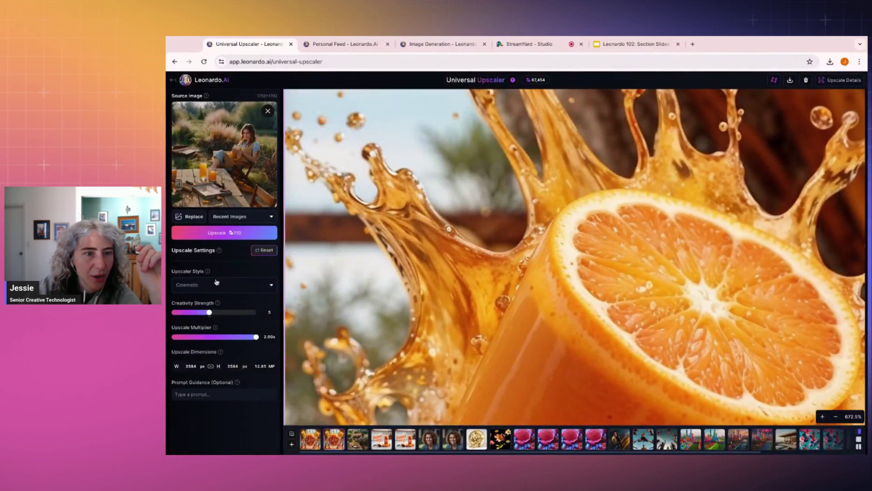
click(230, 233)
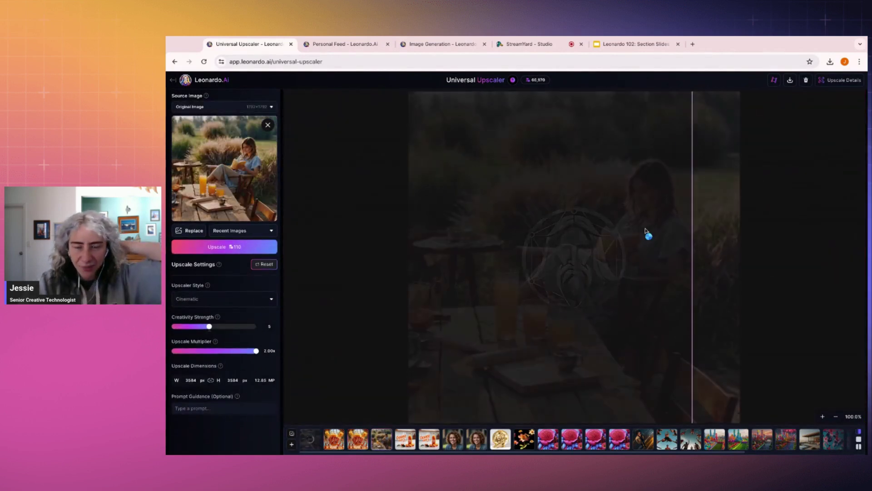
Step: Zoom in and out and drag the comparison divider across the woman-reading upscale
scroll(690, 221, up, 5)
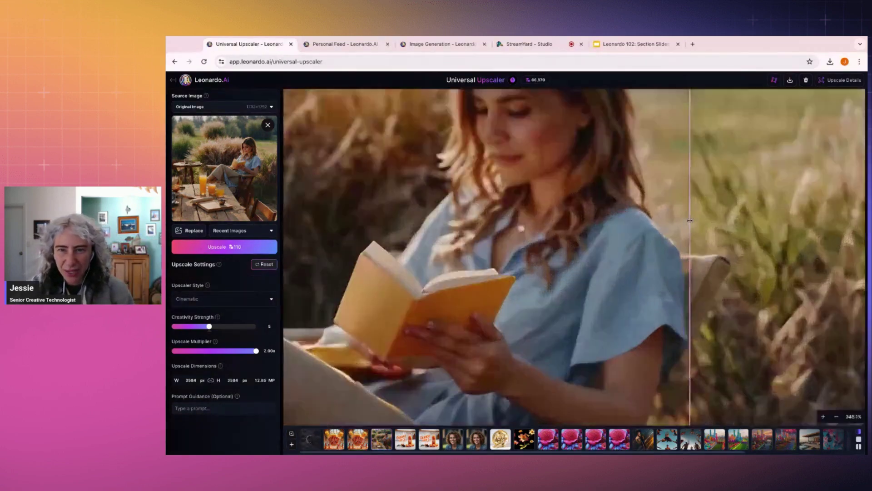
scroll(690, 220, down, 5)
scroll(643, 255, up, 10)
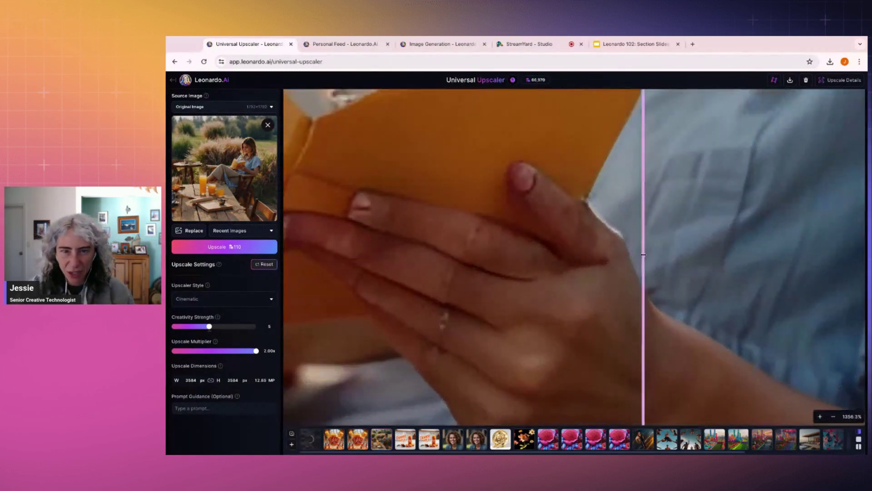
scroll(643, 254, down, 5)
drag(647, 255, 384, 382)
scroll(627, 247, up, 6)
scroll(626, 248, down, 3)
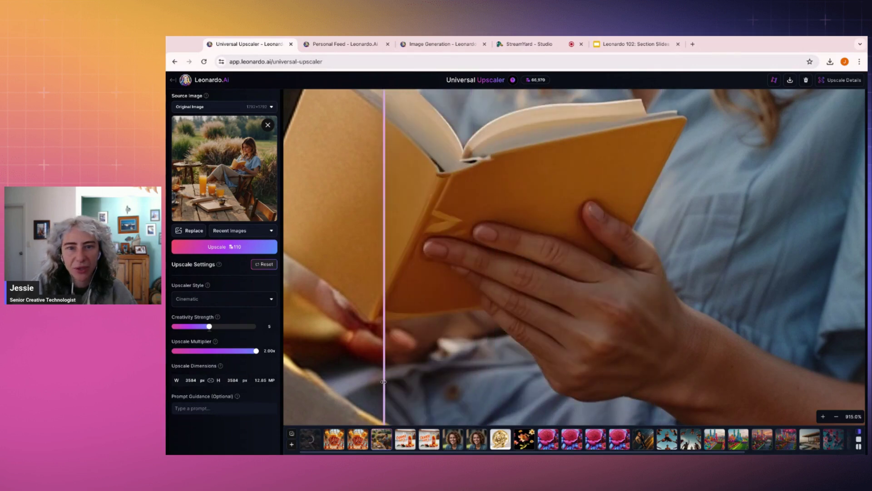
scroll(436, 272, down, 10)
scroll(439, 230, up, 10)
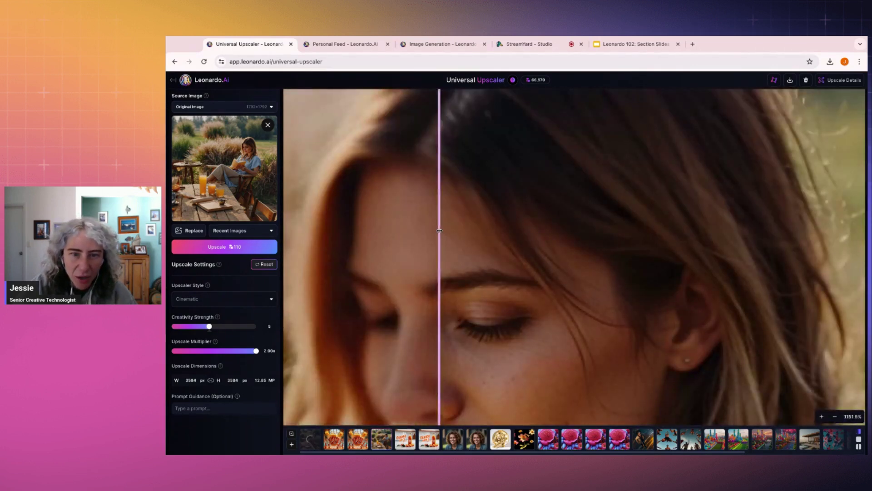
scroll(439, 230, down, 10)
scroll(439, 231, up, 5)
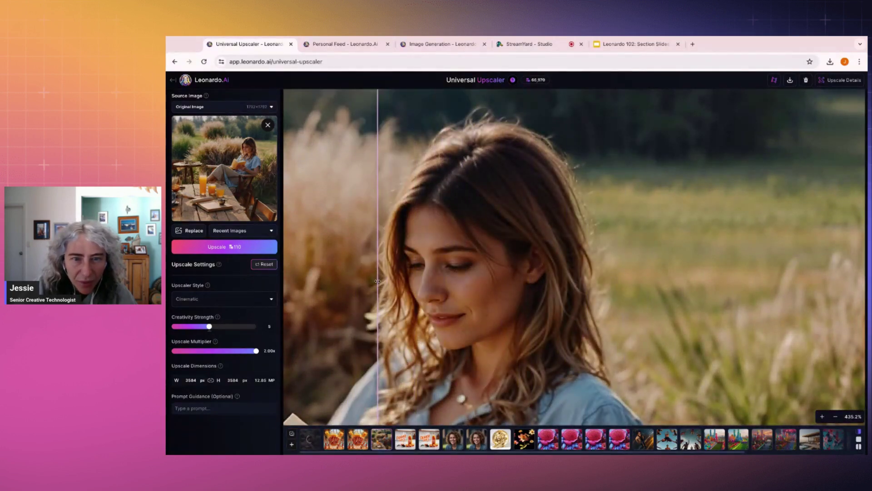
scroll(376, 279, down, 4)
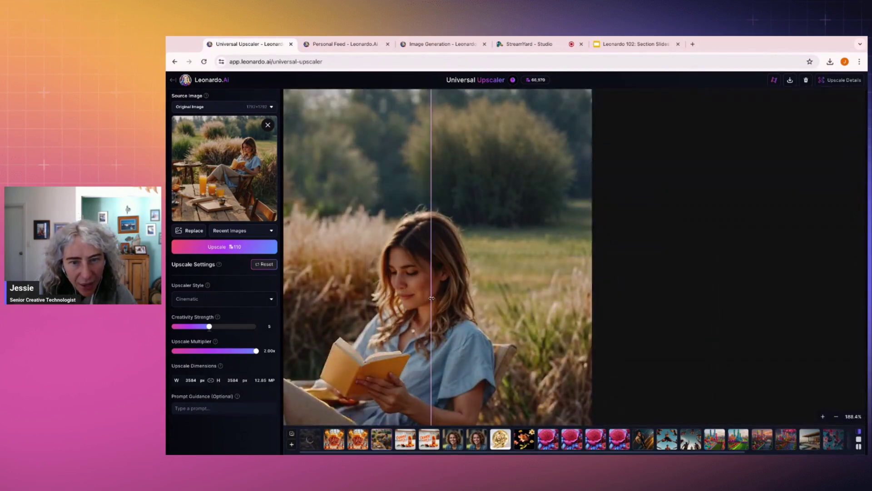
scroll(432, 297, down, 3)
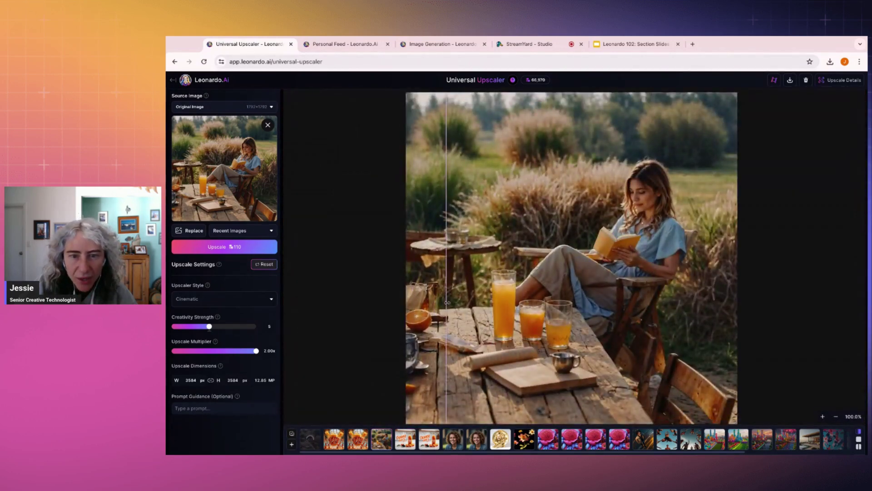
scroll(448, 309, up, 5)
scroll(517, 295, down, 5)
scroll(517, 296, up, 5)
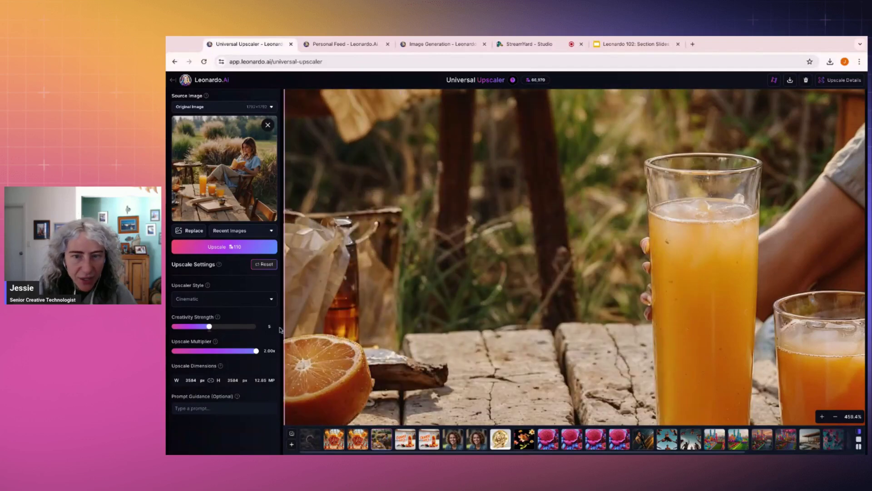
scroll(390, 182, down, 5)
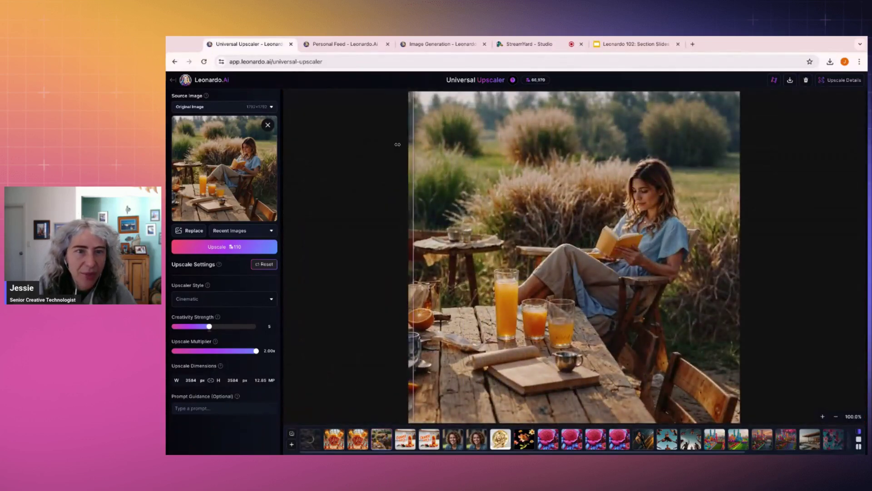
Step: Return to Image Generation and step through the first generated images in the viewer
click(417, 45)
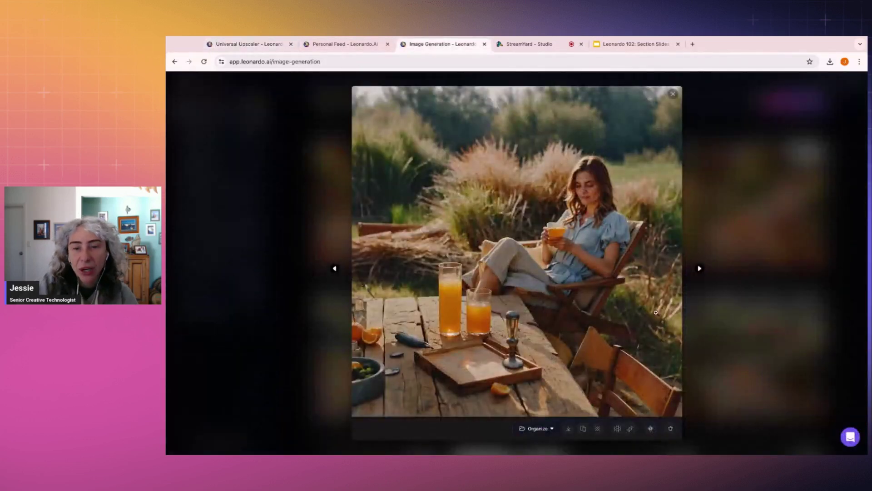
click(699, 363)
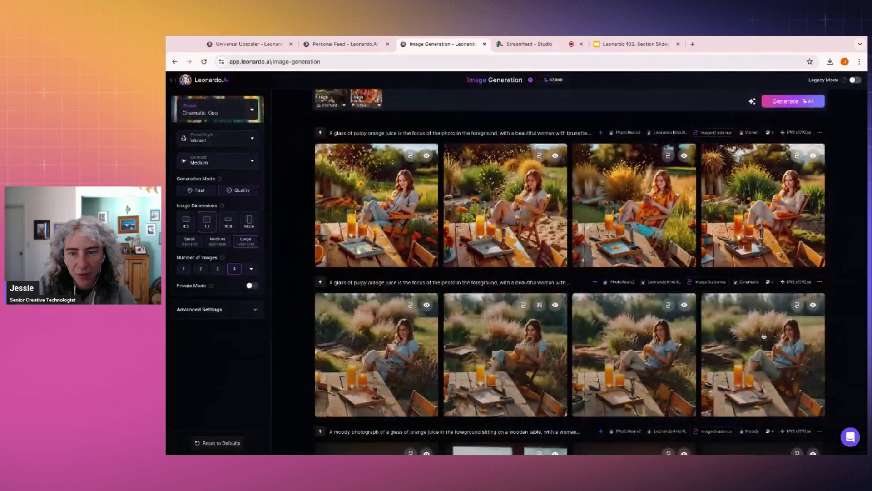
scroll(680, 292, down, 3)
scroll(680, 292, up, 3)
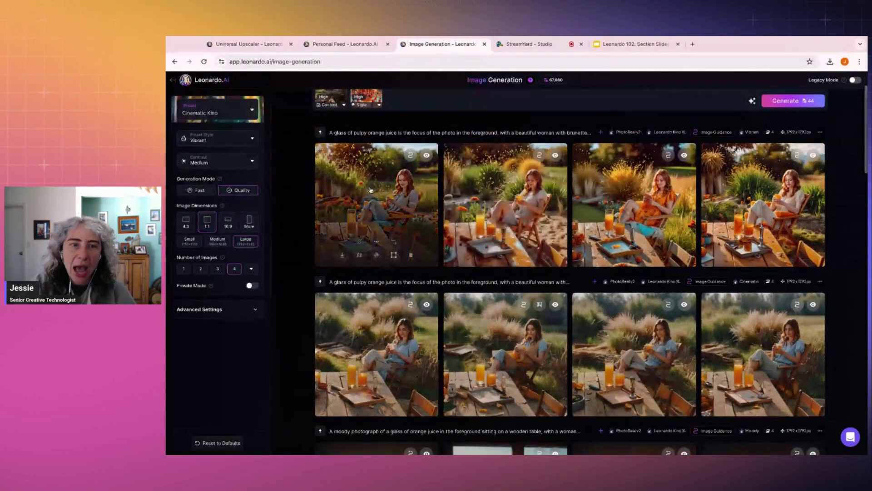
click(370, 189)
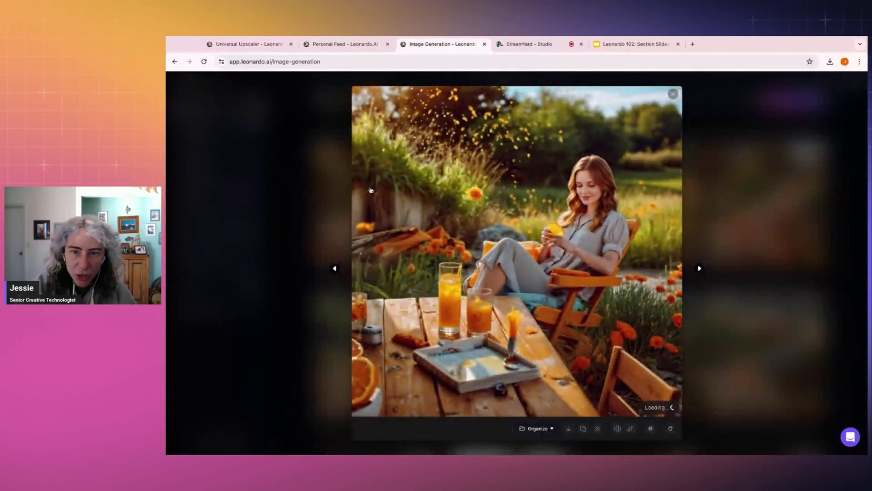
click(700, 268)
click(700, 268)
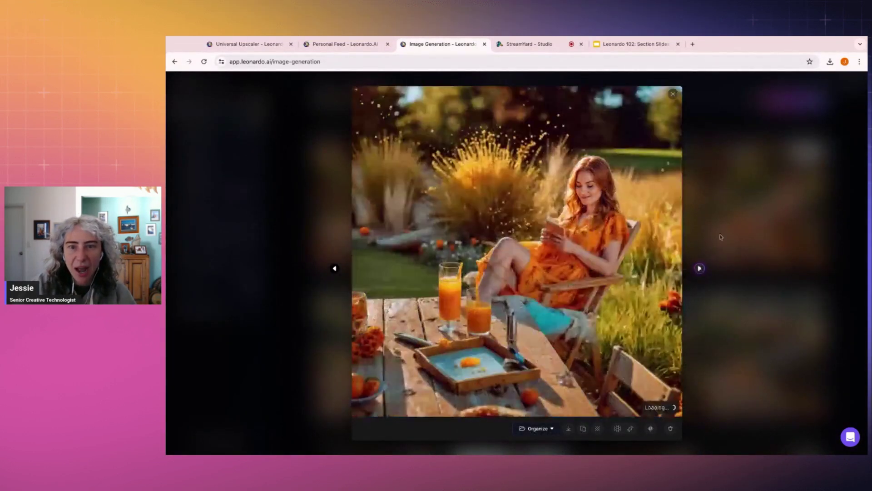
key(Escape)
Step: Browse the generations from the second top-row image, then view the woman-in-blue image
scroll(437, 177, up, 2)
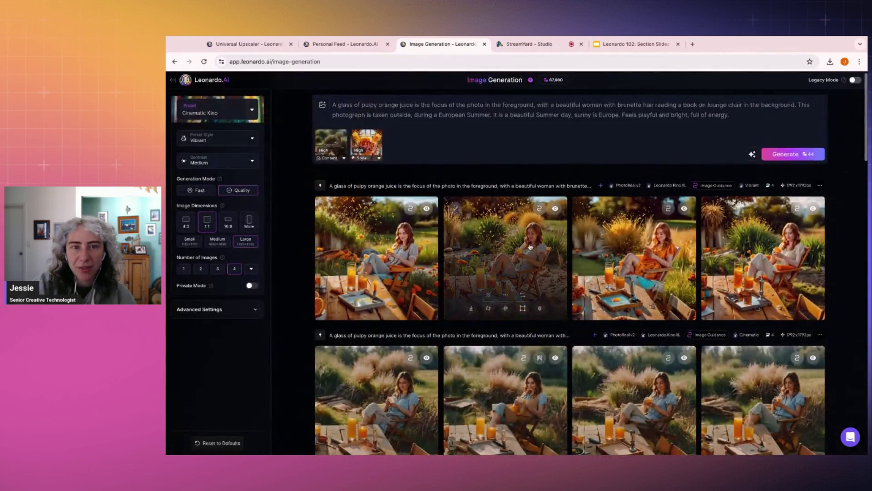
click(504, 255)
click(700, 268)
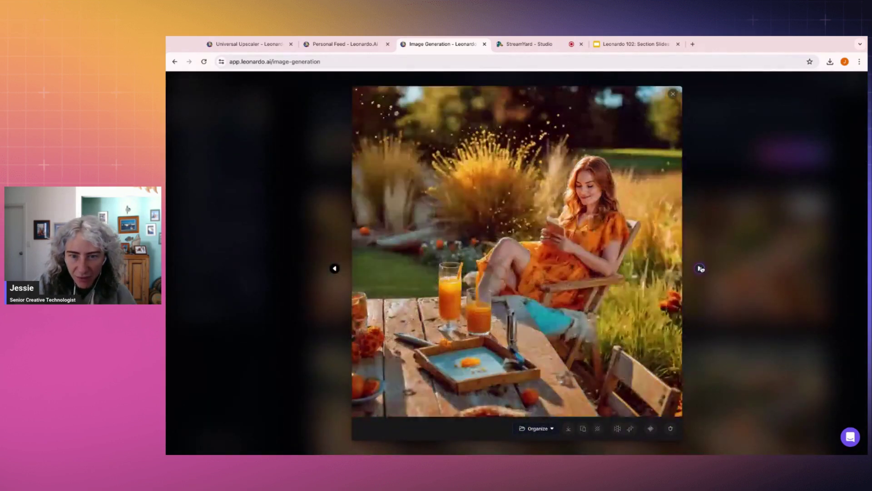
click(700, 269)
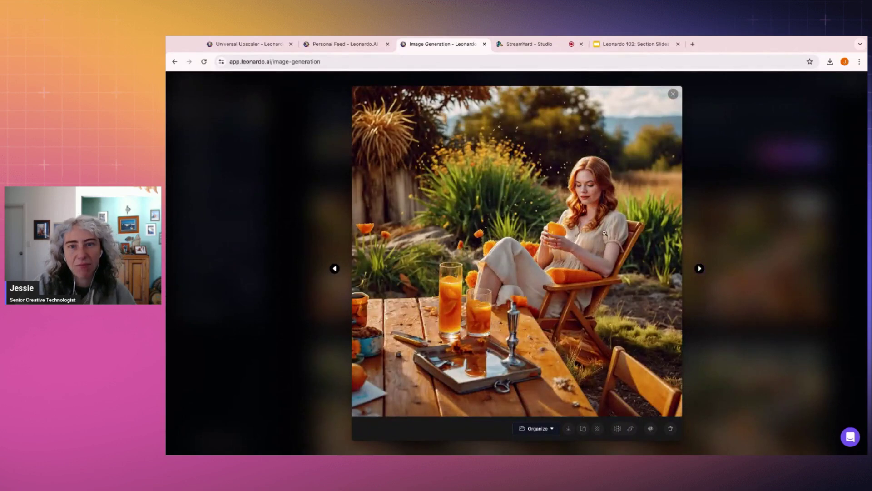
click(700, 269)
click(700, 270)
click(727, 224)
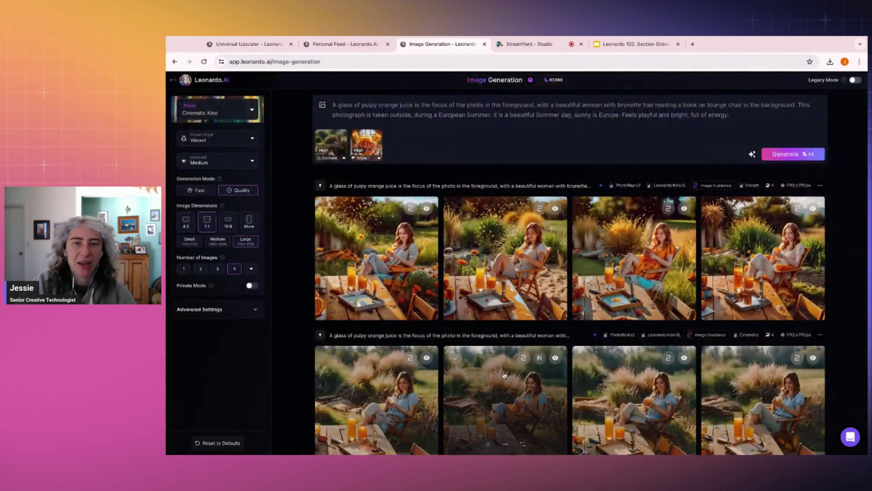
click(504, 375)
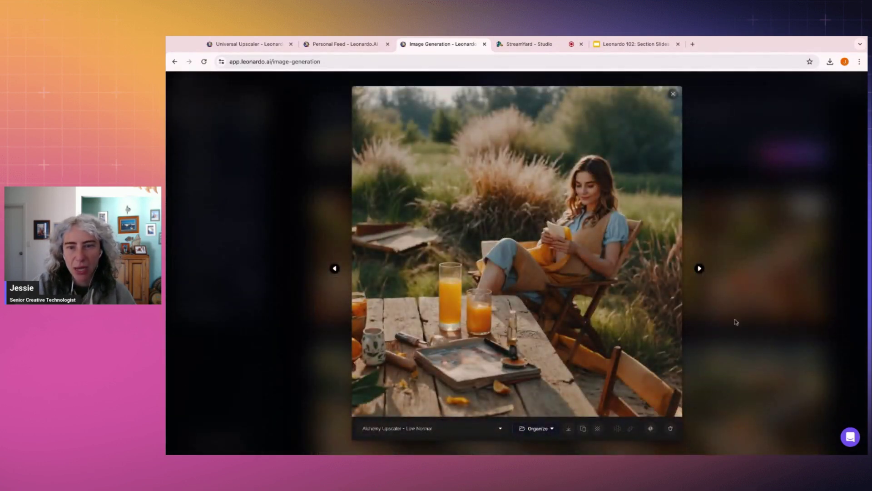
click(736, 322)
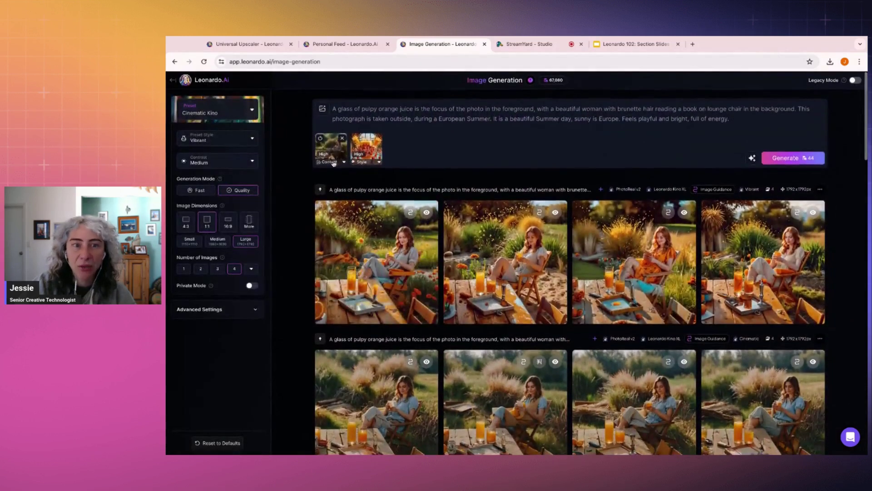
Step: Remove the old Style and Content guidance and add the open-fridge kitchen photo as reference
click(377, 138)
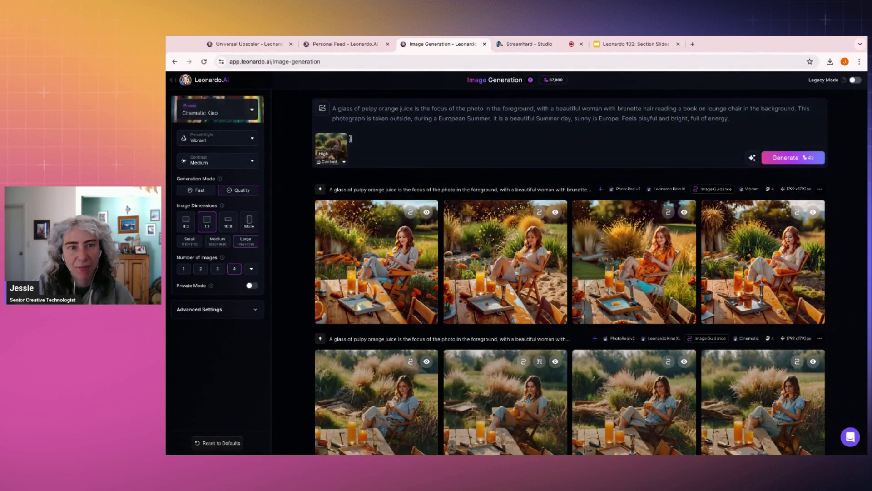
click(342, 139)
click(324, 112)
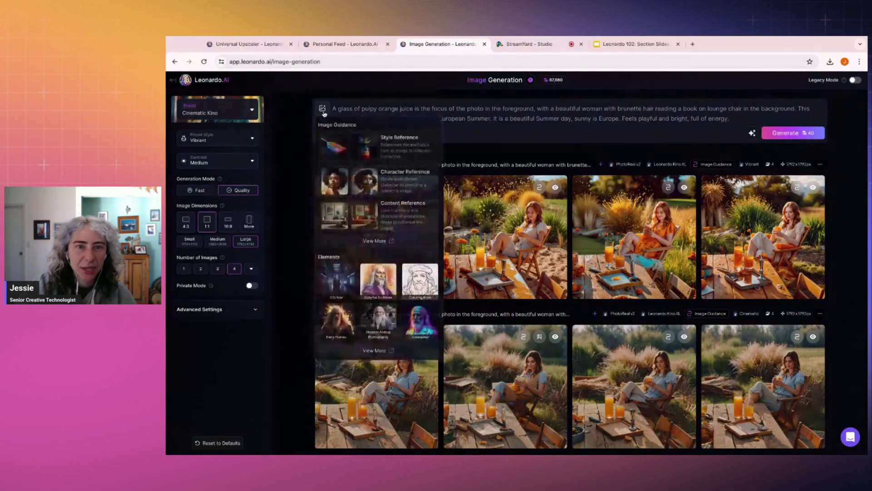
click(407, 212)
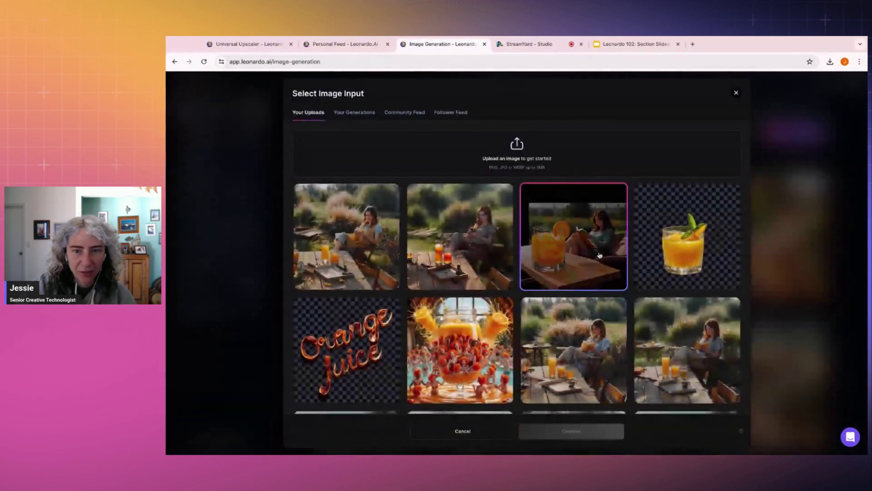
scroll(599, 256, down, 10)
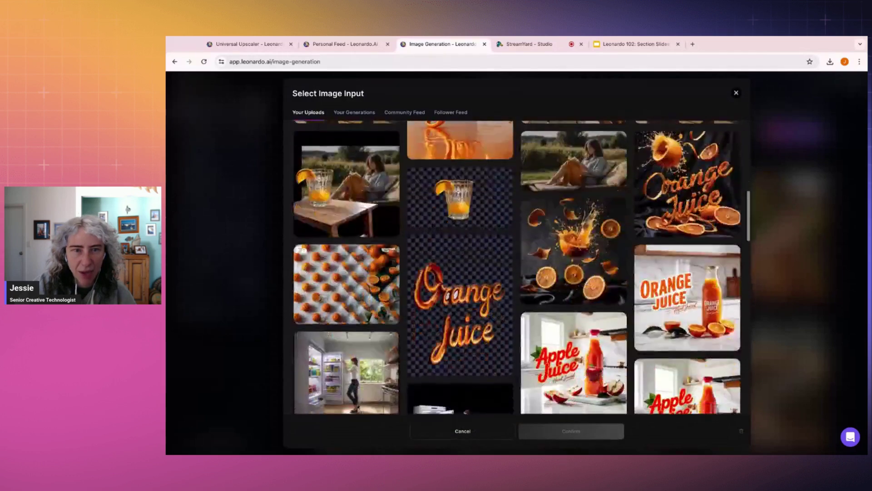
scroll(427, 208, down, 5)
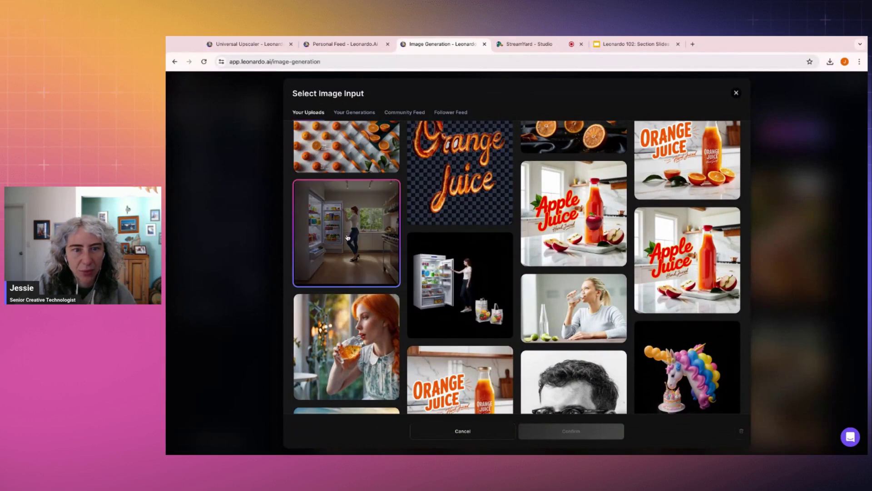
click(462, 262)
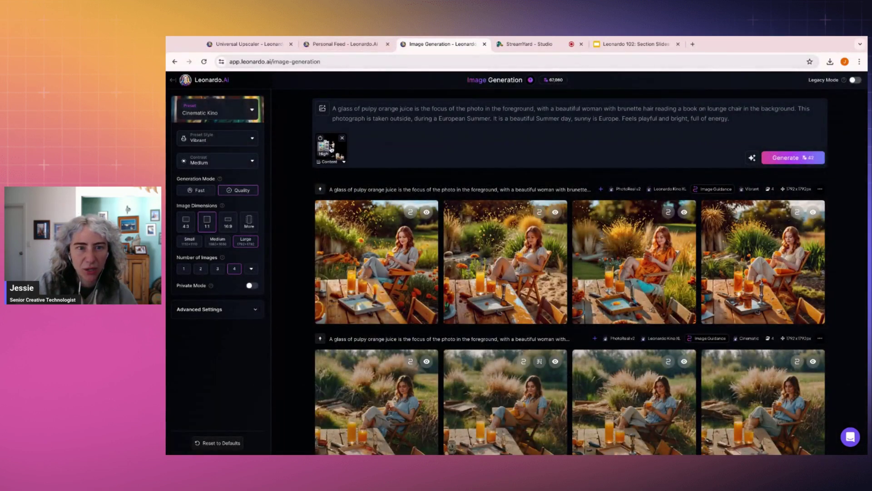
Step: Check the character portrait in the Personal Feed, then go to the Leonardo home page tab
click(340, 45)
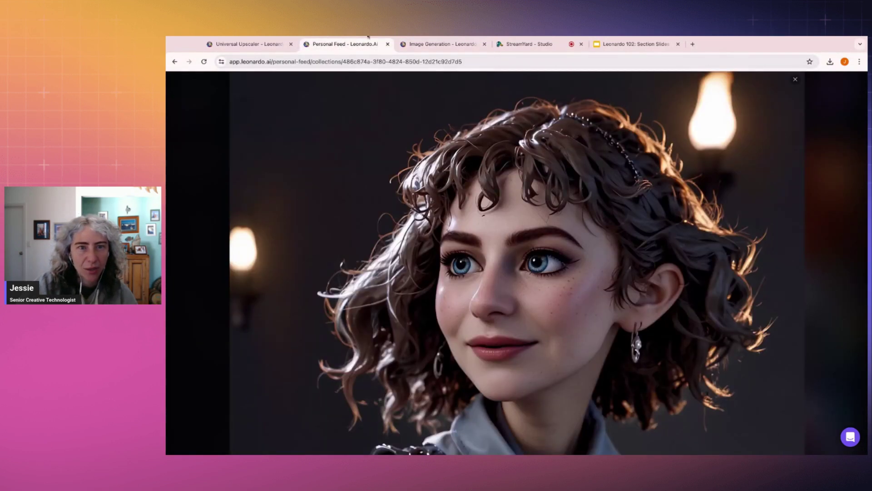
click(439, 45)
mouse_move(338, 148)
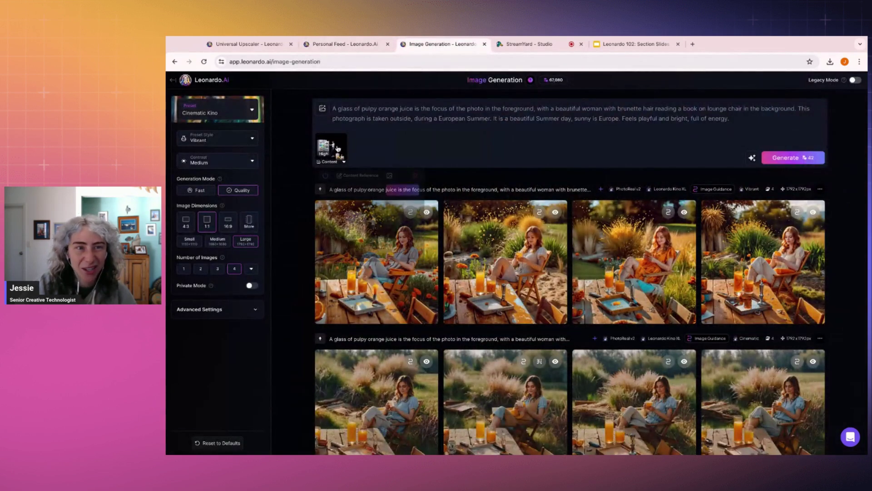
click(261, 43)
click(186, 80)
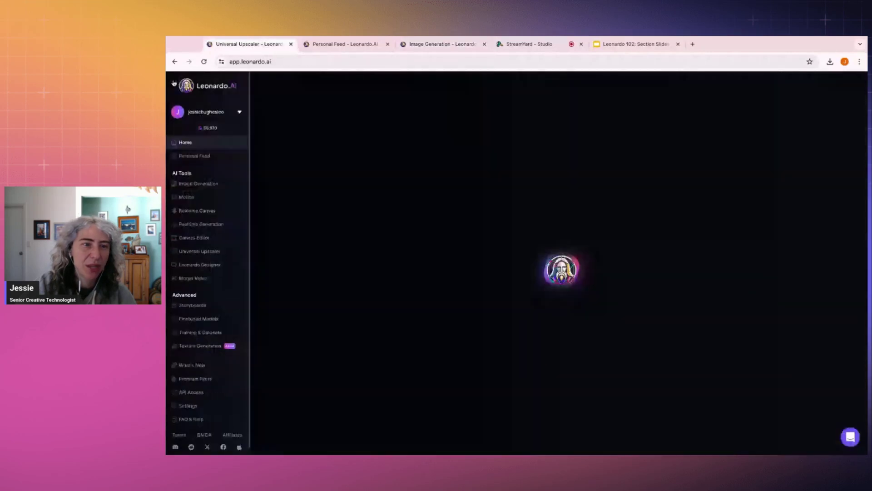
Step: Clear the Realtime Canvas and generate a 'fridge door open' frame image
click(200, 209)
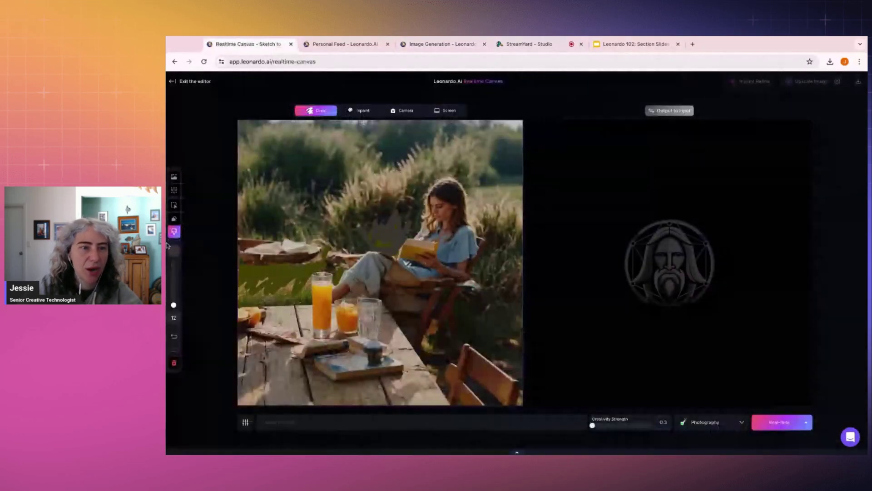
click(174, 362)
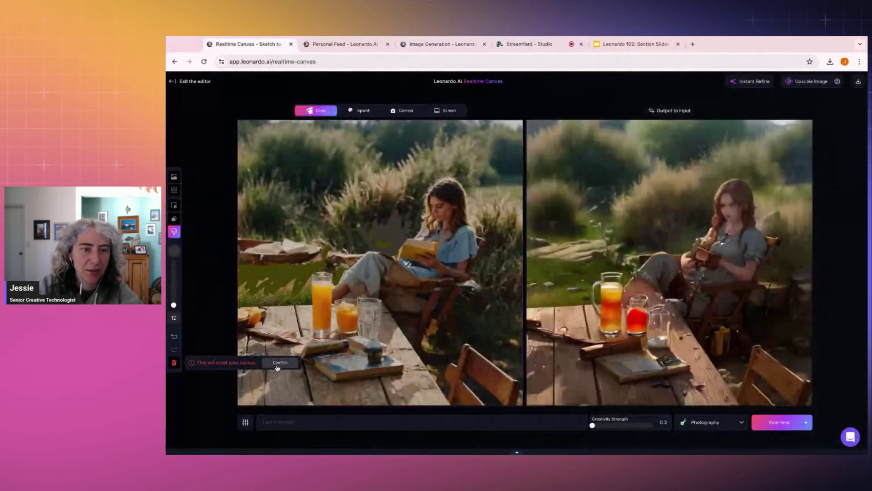
click(279, 363)
click(174, 190)
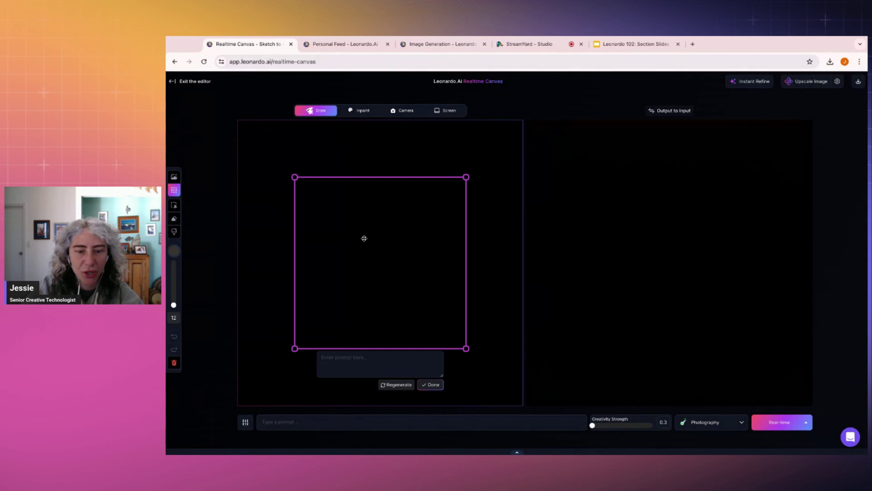
text(frg)
key(BackSpace)
text(dg)
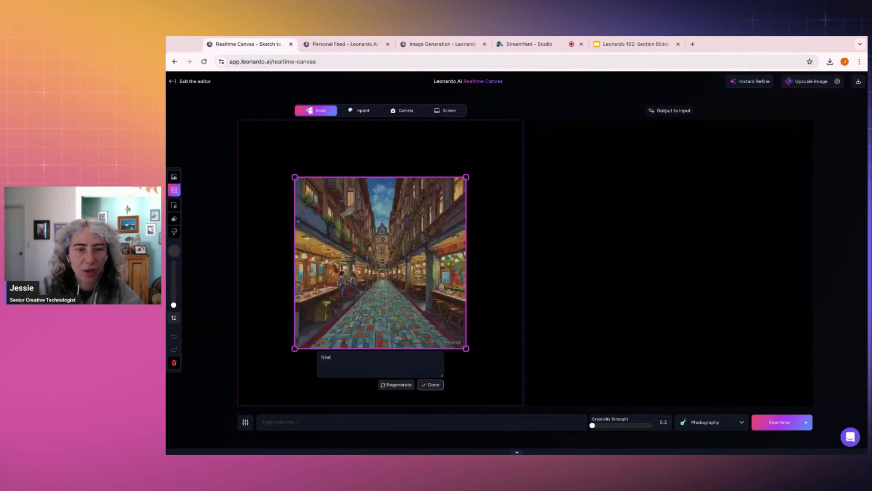
text(e )
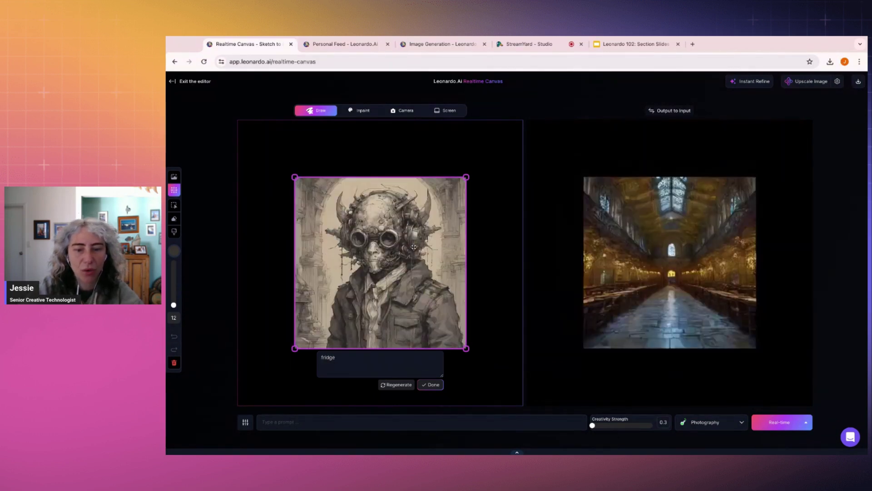
text(door open)
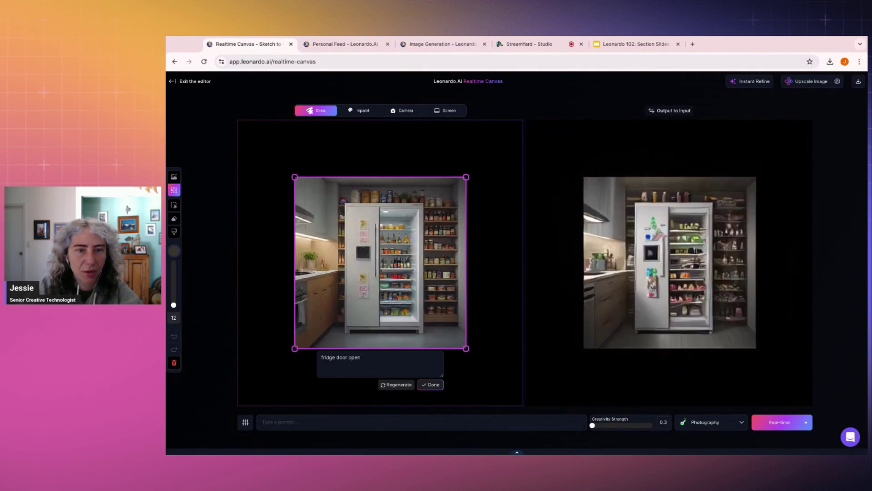
click(434, 385)
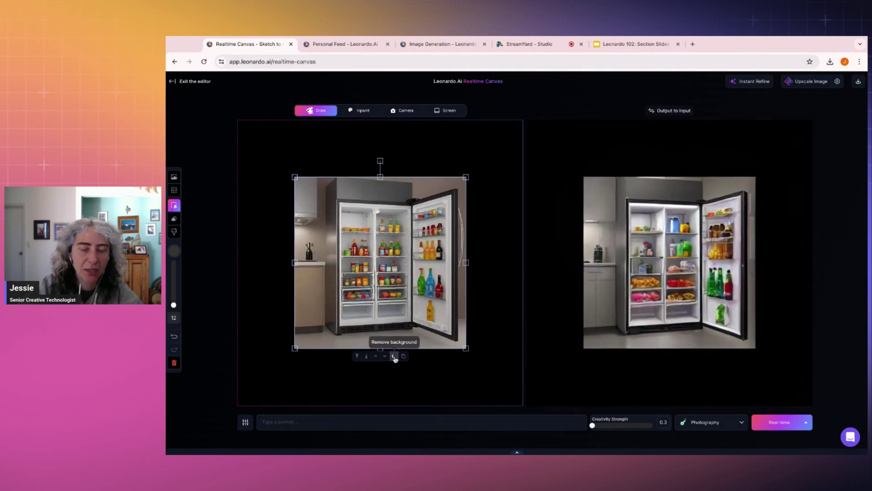
Step: Enter the prompt 'A woman opening a fridge, shopping bags on the floor' and move the fridge left
click(335, 421)
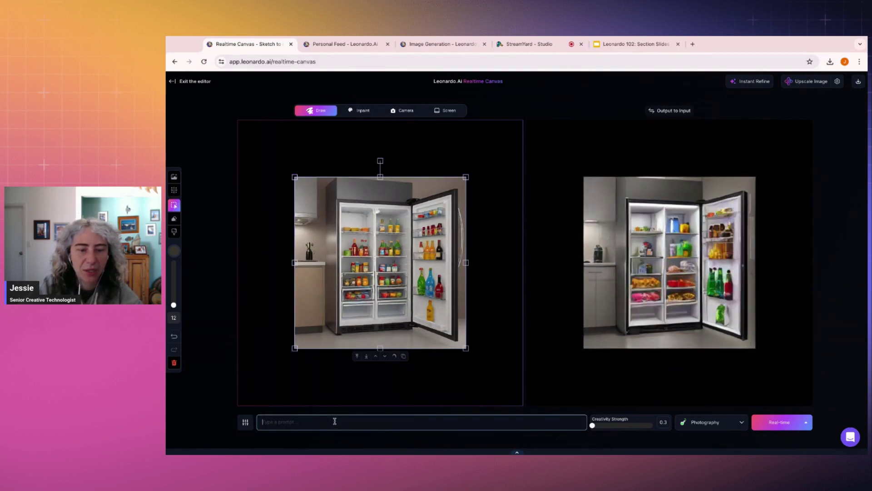
text(A wo)
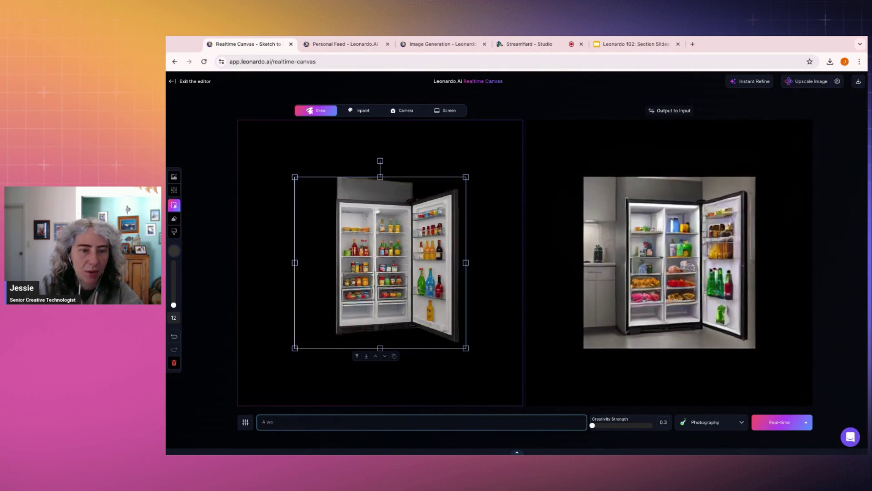
text(man ope)
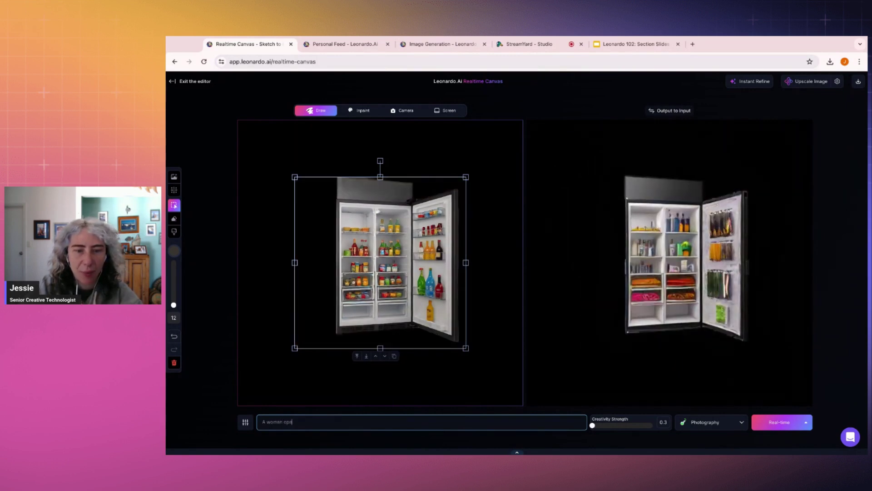
text(ning a fr)
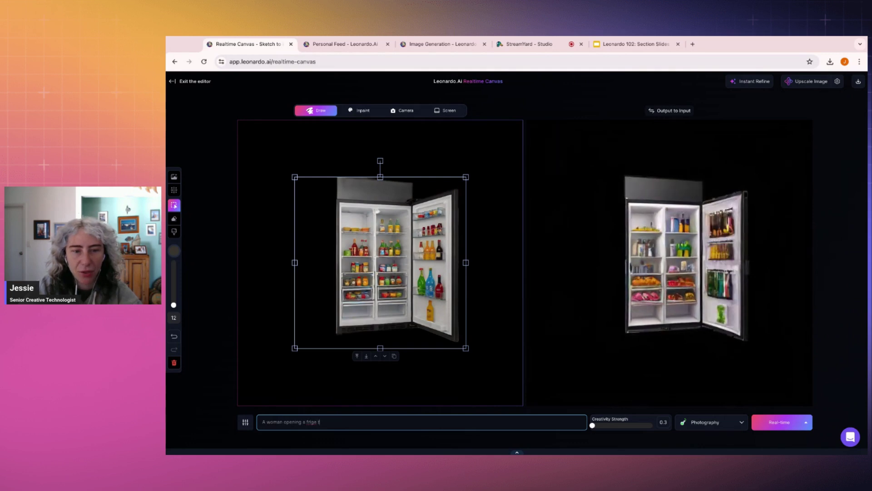
text(idge)
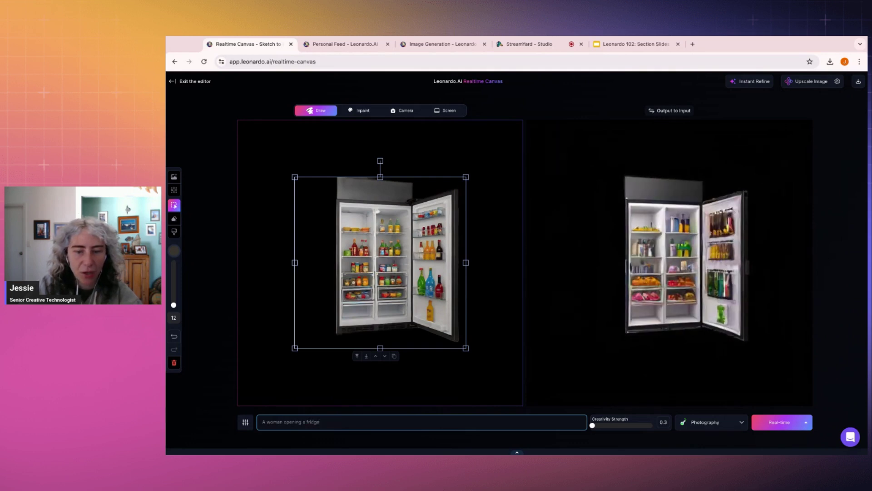
text(, shopping bag)
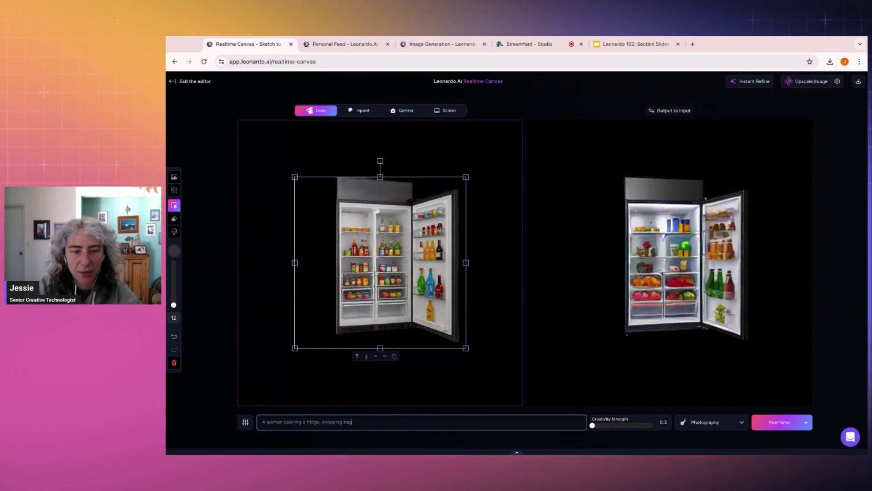
text(s on the floor)
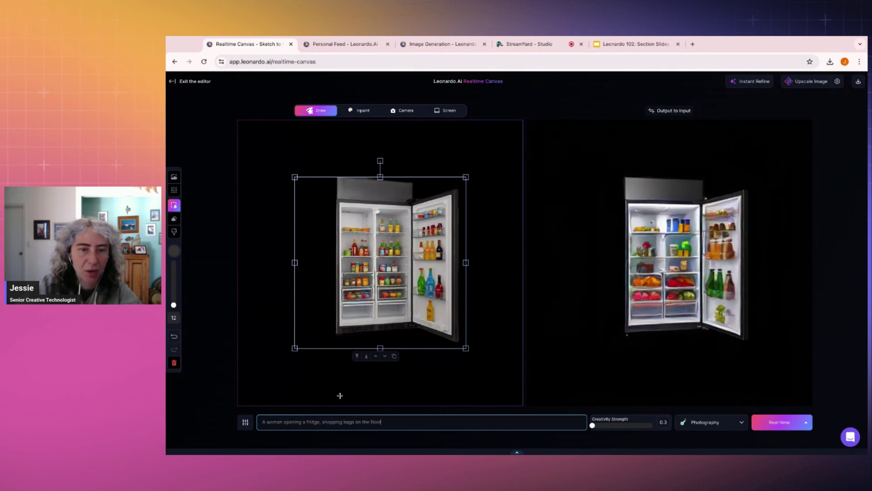
drag(431, 311, 374, 310)
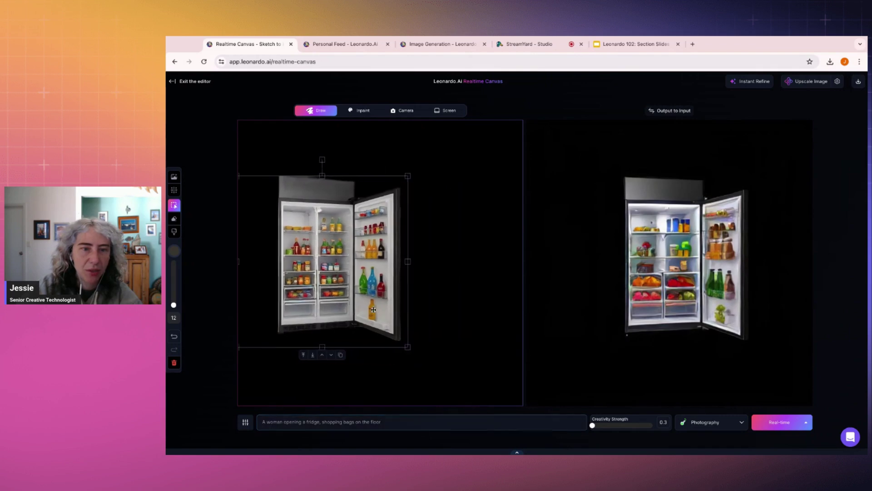
click(427, 308)
Step: Generate a 'warm inviting kitchen' frame and send it behind the fridge
click(174, 177)
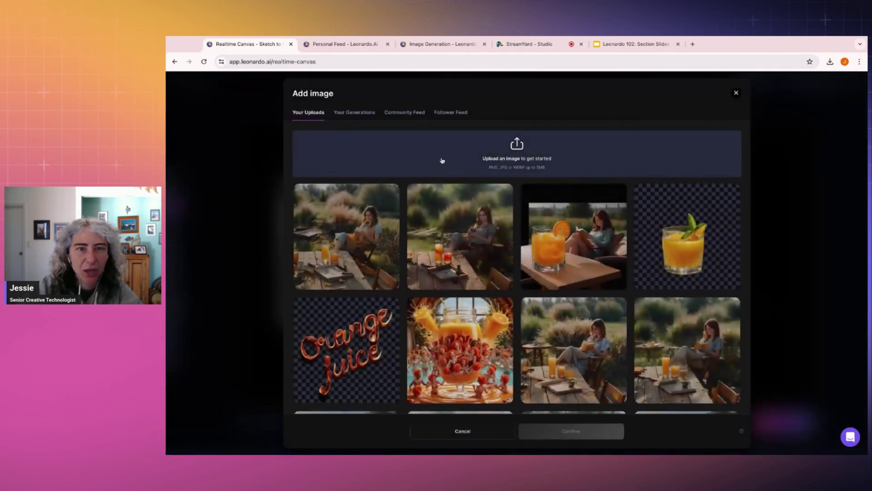
click(737, 93)
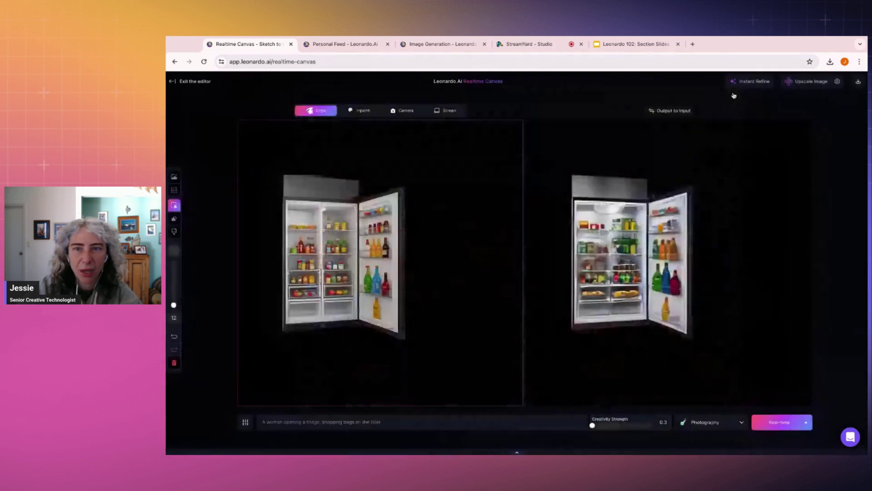
click(174, 191)
text(w)
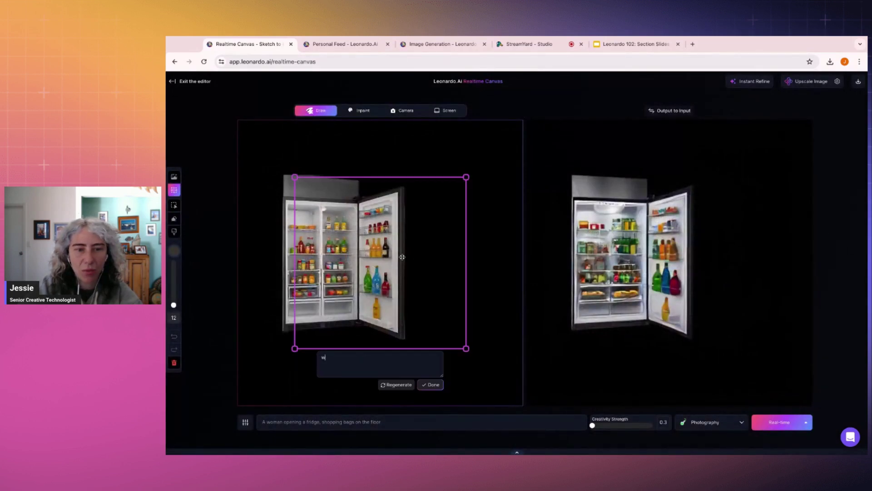
text(arm inviting )
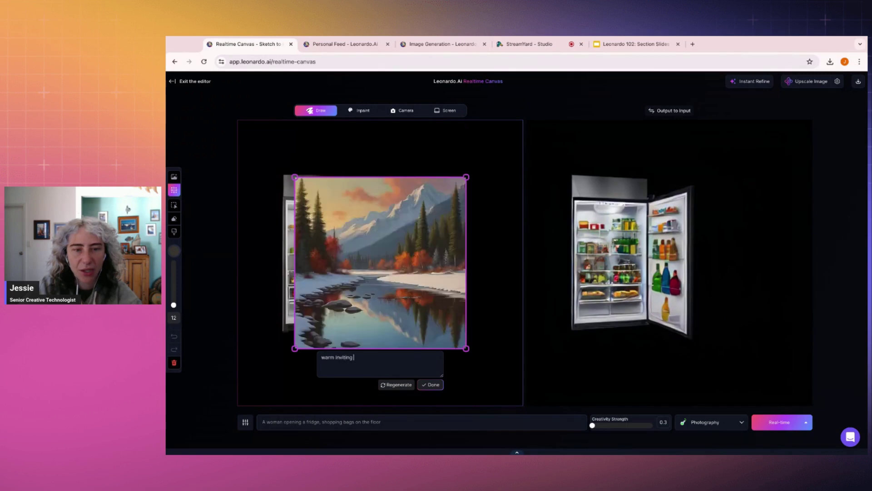
text(kitceh)
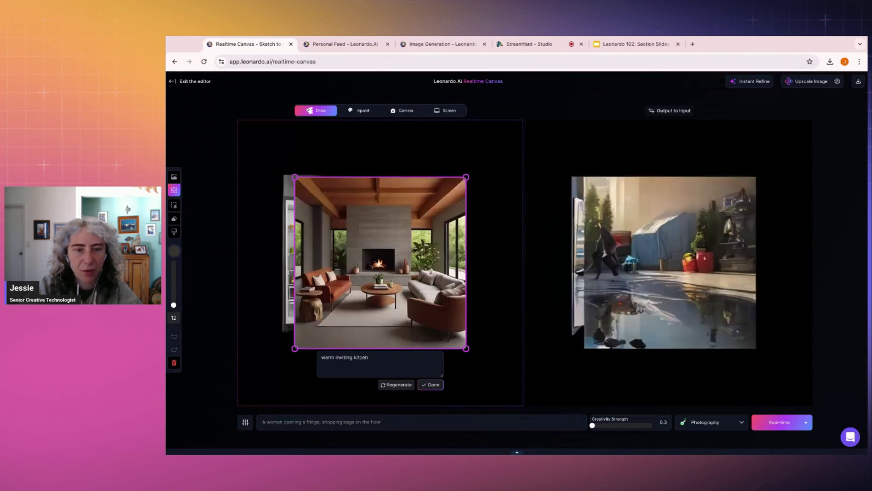
key(BackSpace)
key(BackSpace)
text(hen)
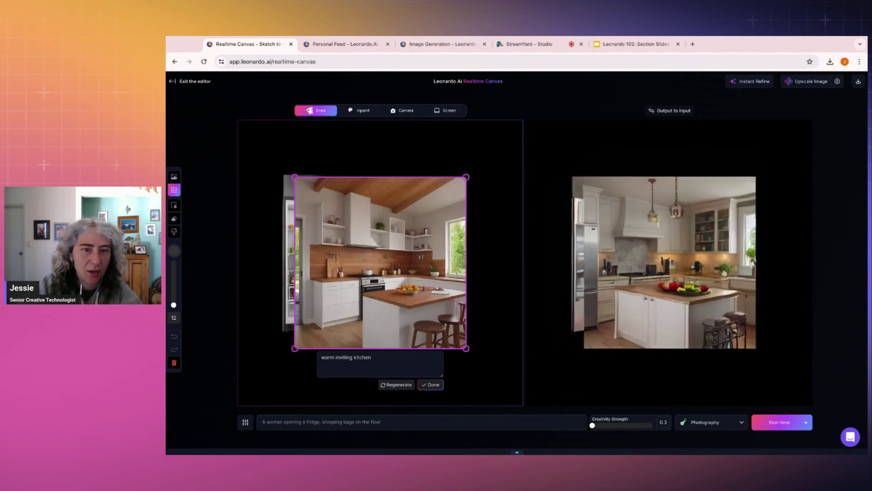
click(438, 388)
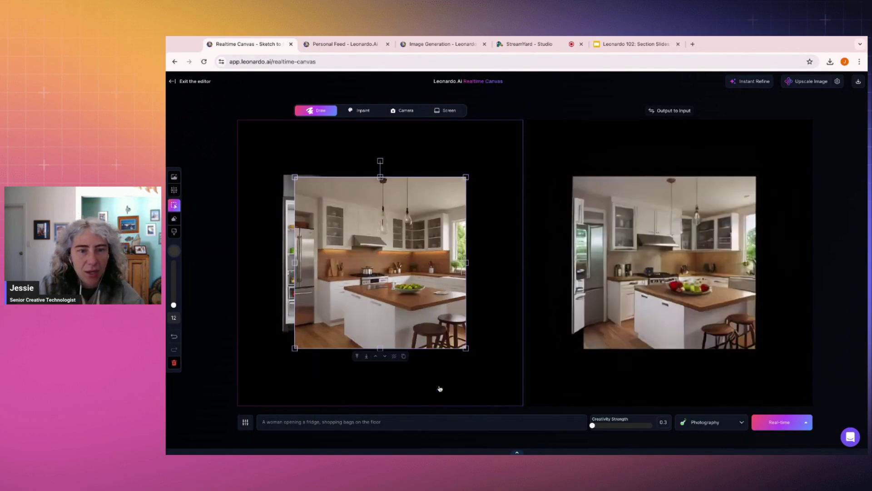
click(366, 356)
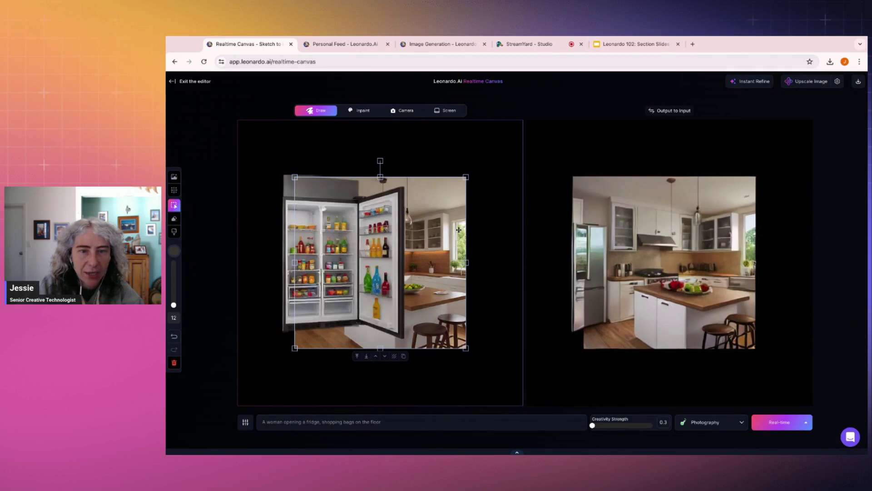
Step: Resize the kitchen layer, then delete it and nudge the fridge into place
drag(466, 177, 527, 116)
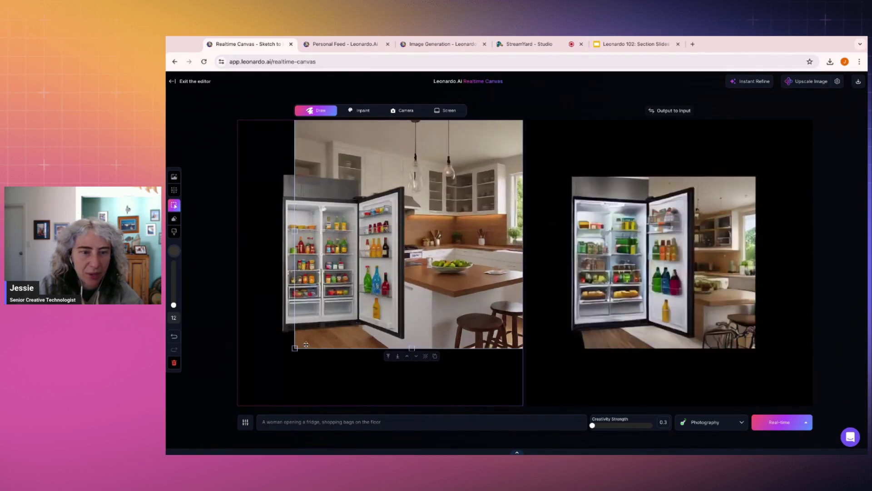
drag(306, 345, 249, 402)
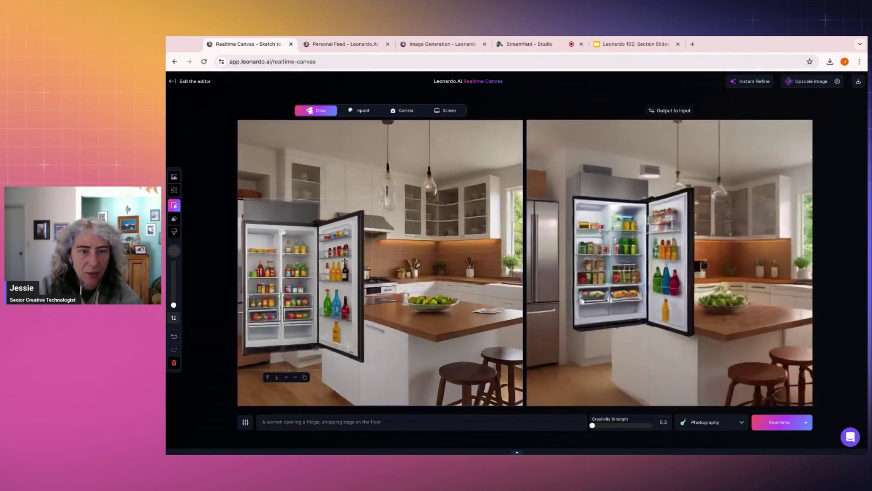
drag(345, 261, 445, 283)
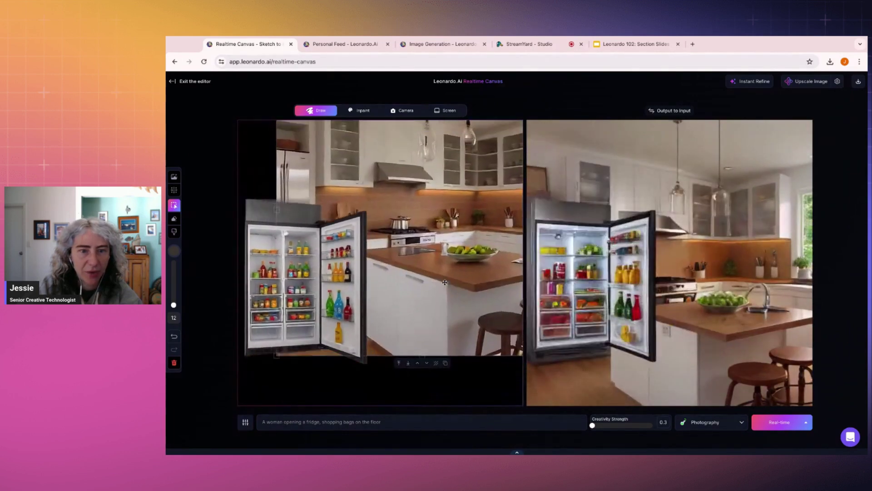
drag(277, 355, 293, 339)
click(250, 242)
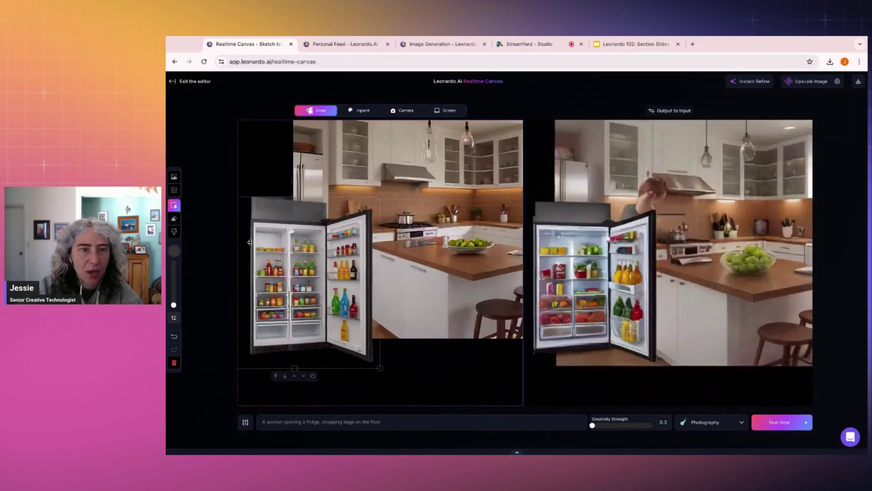
drag(250, 243, 255, 208)
click(414, 297)
key(Delete)
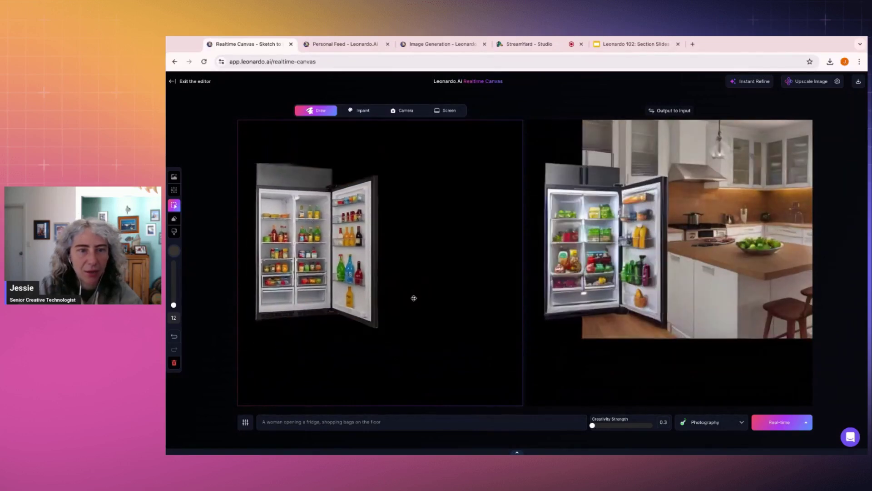
drag(327, 254, 342, 254)
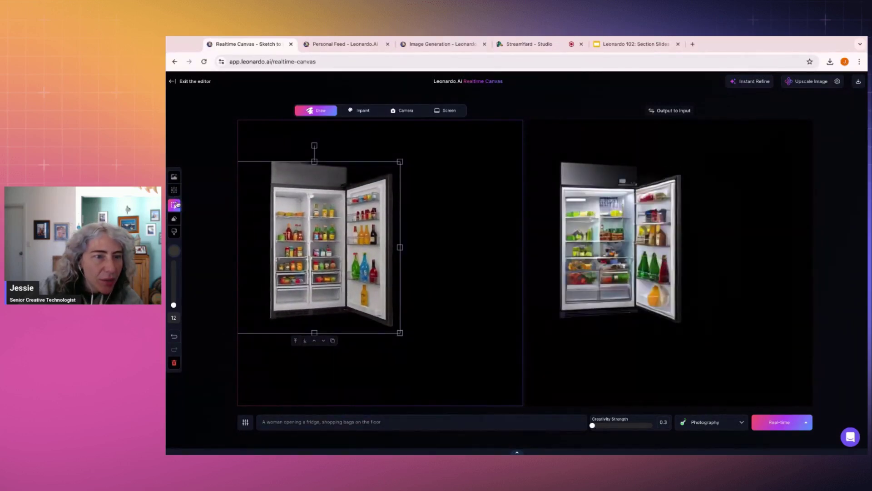
Step: Set the brush colour to bright purple #E441F9
click(174, 219)
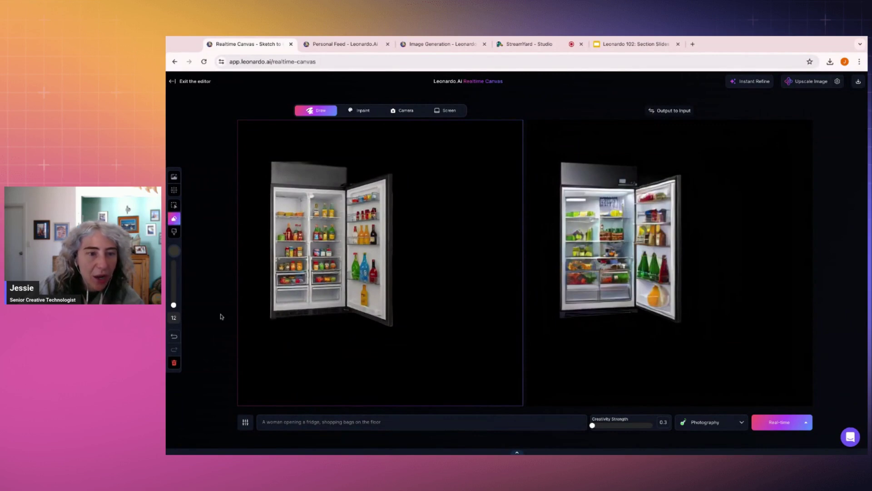
click(174, 250)
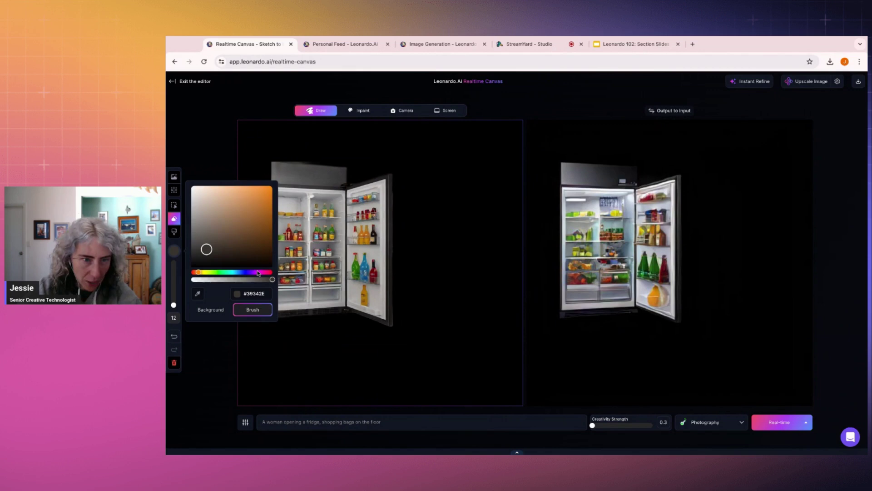
click(257, 273)
click(234, 187)
click(251, 187)
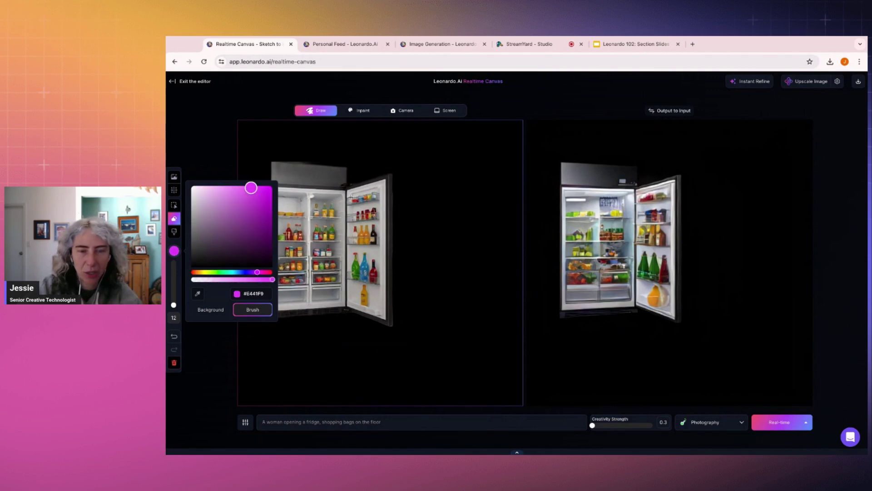
click(436, 207)
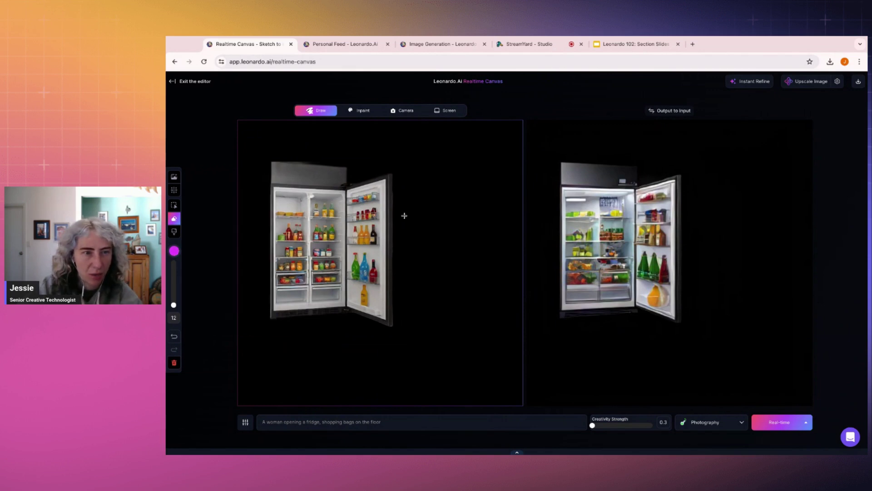
Step: Draw a stick figure with head, body, legs, an arm reaching the fridge door and a bag arm
key(b)
mouse_move(450, 180)
mouse_down()
mouse_move(434, 214)
mouse_move(448, 200)
mouse_move(439, 226)
mouse_up()
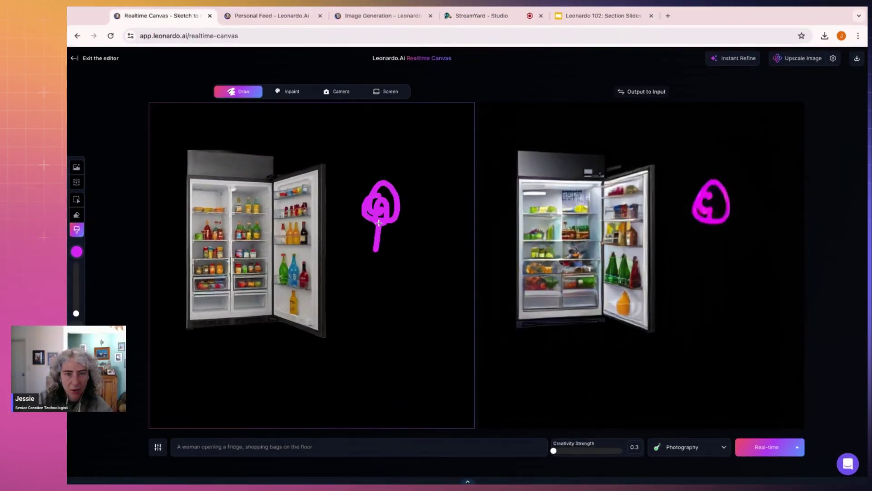
mouse_move(379, 222)
mouse_down()
mouse_move(383, 296)
mouse_move(383, 195)
mouse_move(382, 295)
mouse_move(350, 380)
mouse_up()
drag(384, 298, 397, 375)
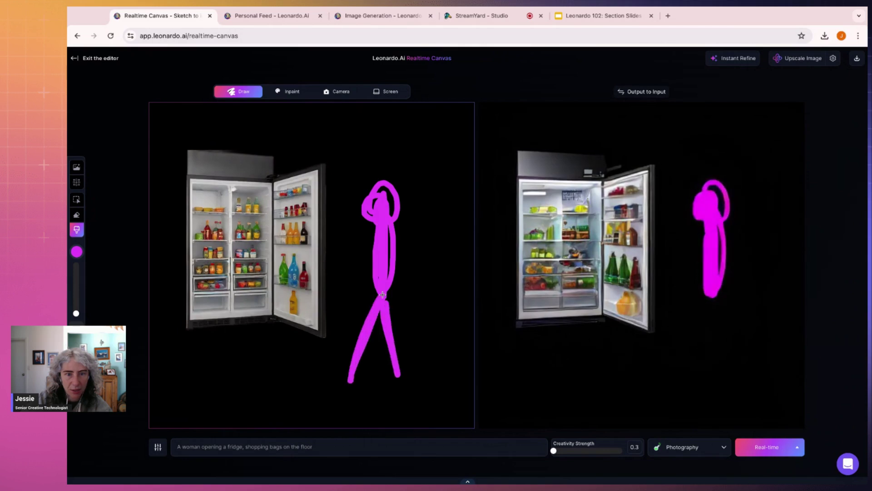
mouse_move(377, 239)
mouse_down()
mouse_move(320, 246)
mouse_move(291, 231)
mouse_up()
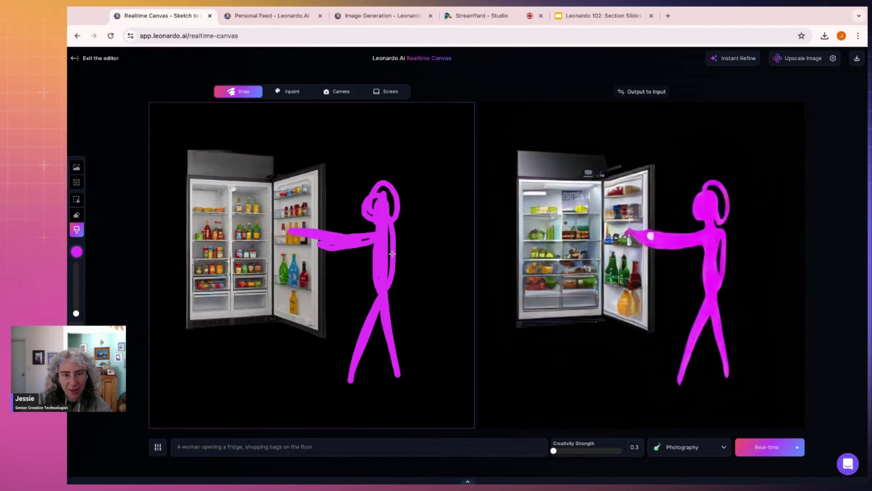
mouse_move(389, 227)
mouse_down()
mouse_move(417, 258)
mouse_move(433, 297)
mouse_move(420, 311)
mouse_move(436, 318)
mouse_move(411, 327)
mouse_move(450, 331)
mouse_move(441, 318)
mouse_move(420, 336)
mouse_move(434, 321)
mouse_move(445, 336)
mouse_move(422, 318)
mouse_move(431, 311)
mouse_move(454, 323)
mouse_move(424, 349)
mouse_up()
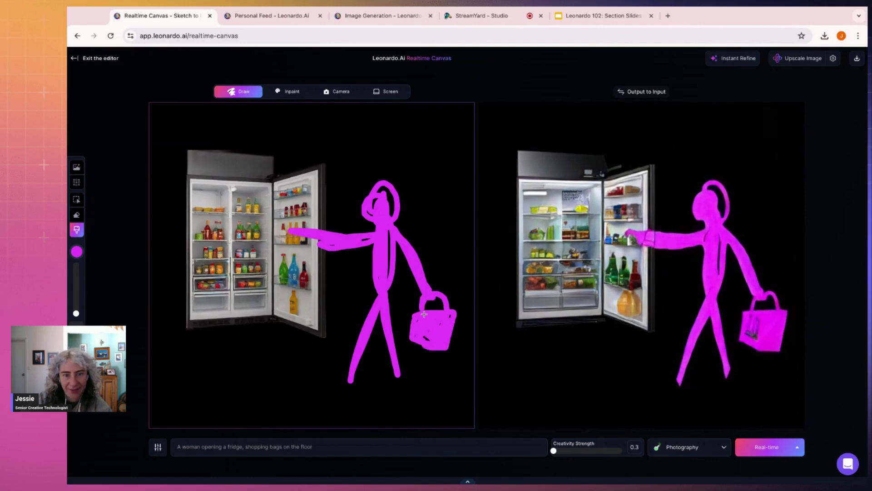
mouse_move(392, 378)
mouse_down()
mouse_move(336, 381)
mouse_move(352, 379)
mouse_up()
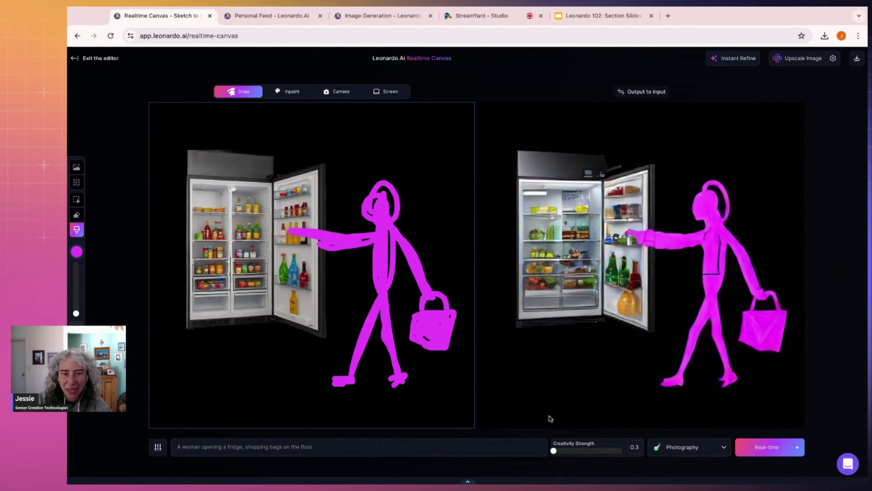
Step: Set creativity strength to 0.6 and the render style to Product
click(563, 453)
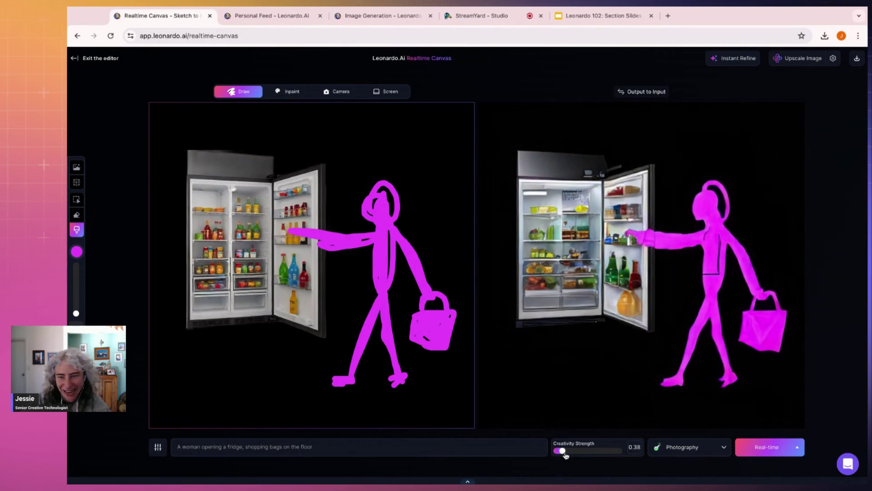
drag(566, 455, 572, 457)
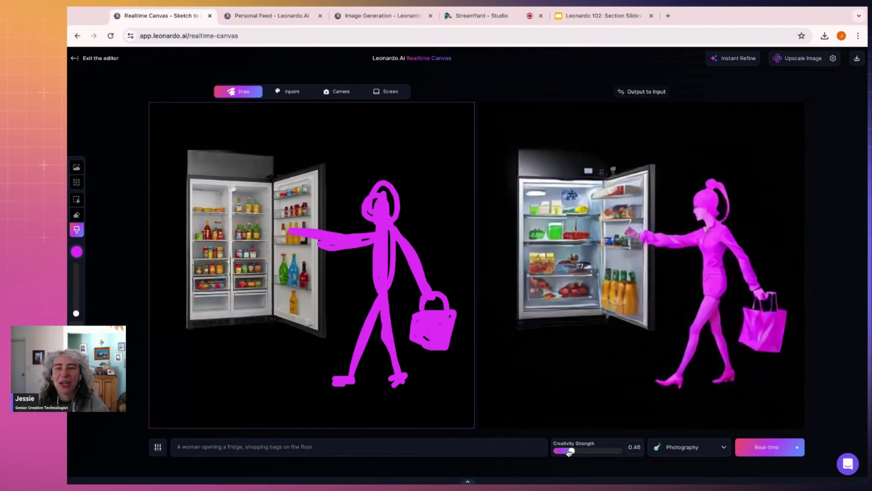
click(713, 453)
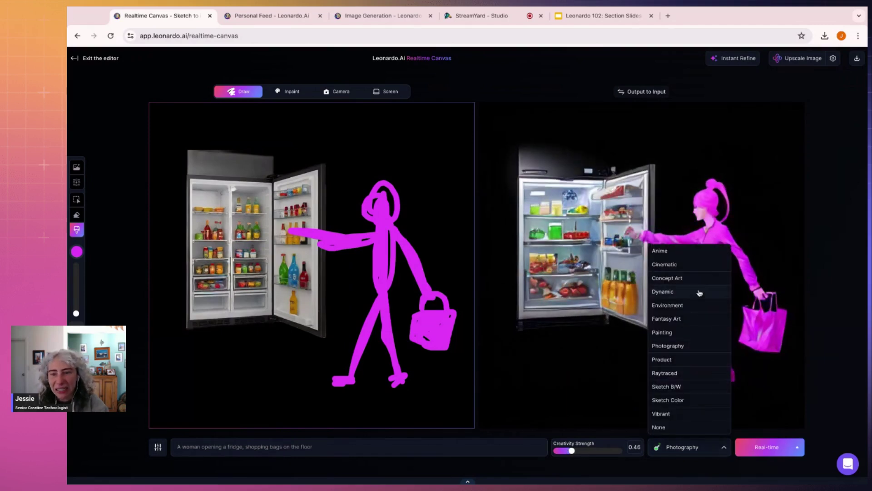
click(677, 359)
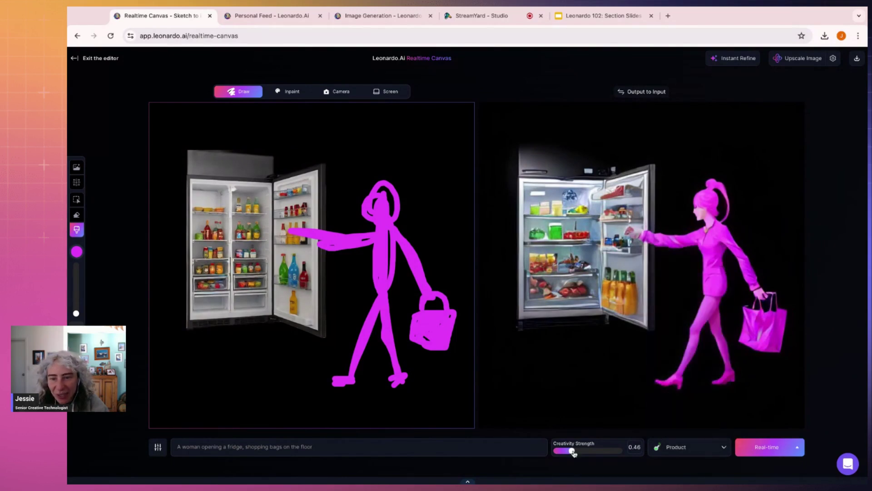
drag(572, 451, 582, 452)
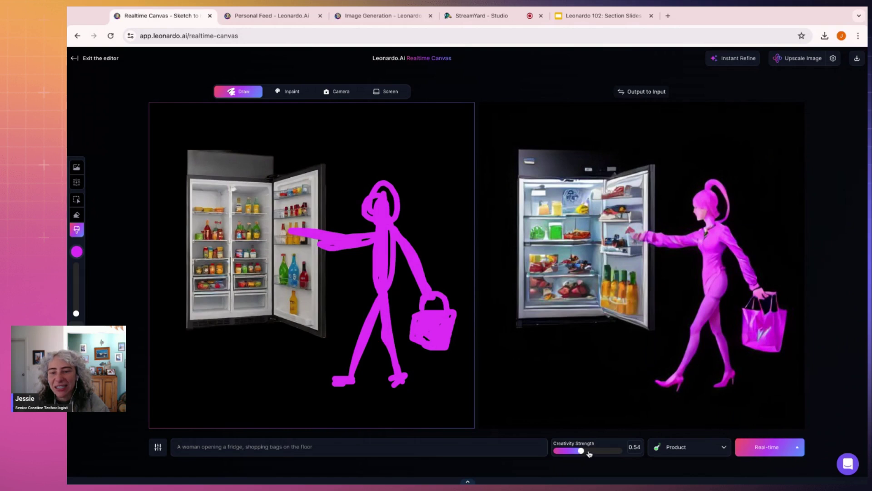
click(589, 452)
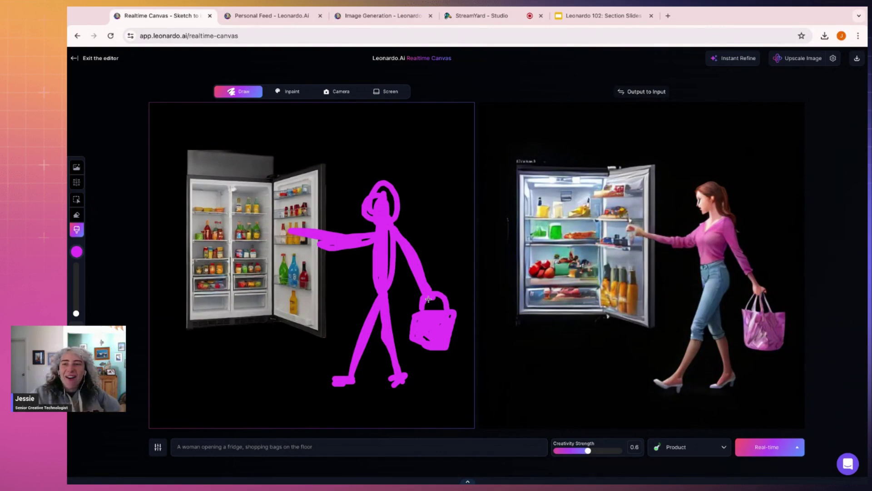
Step: Apply Instant Refine to the woman image and download it
click(738, 61)
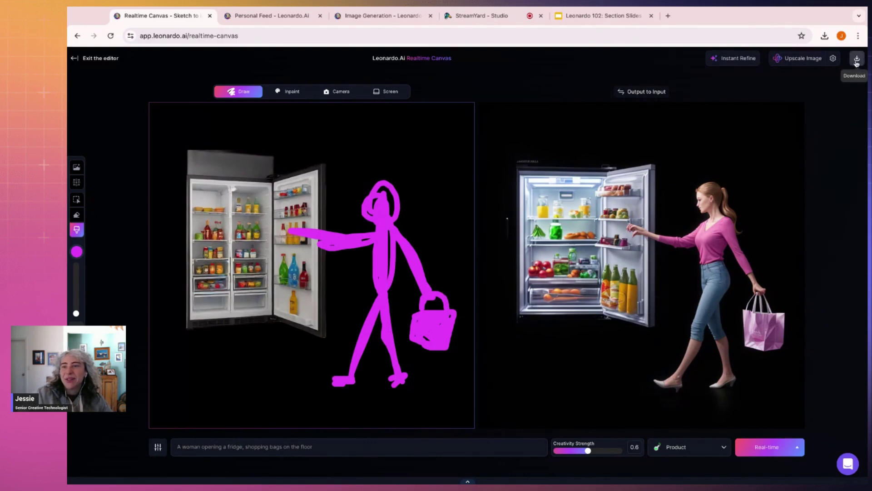
click(856, 61)
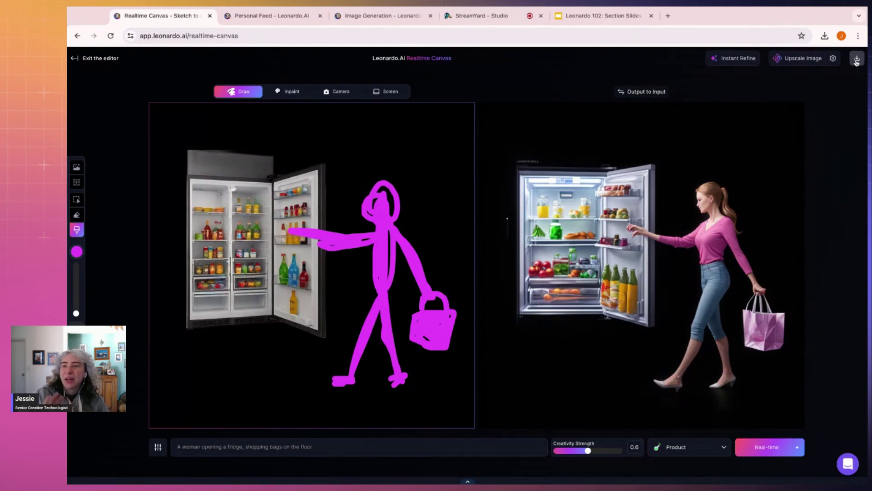
click(567, 282)
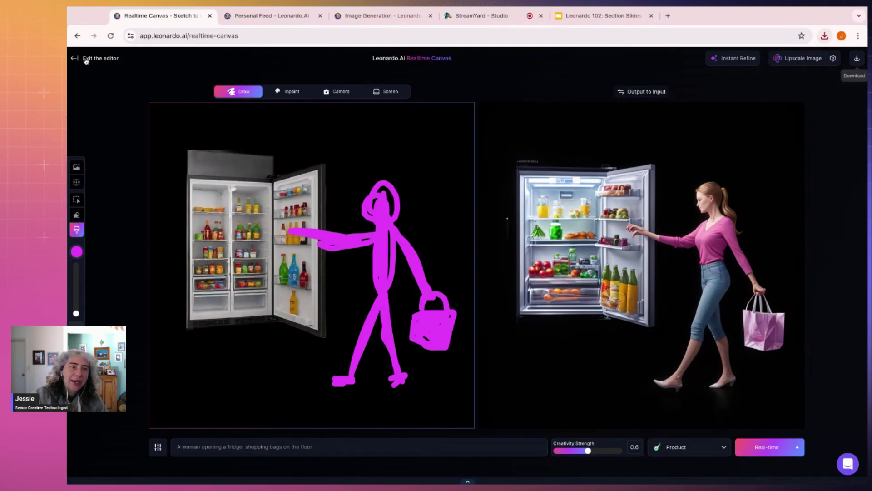
click(85, 59)
Step: Clear the old prompt and set the woman-at-fridge image as the content reference
click(301, 102)
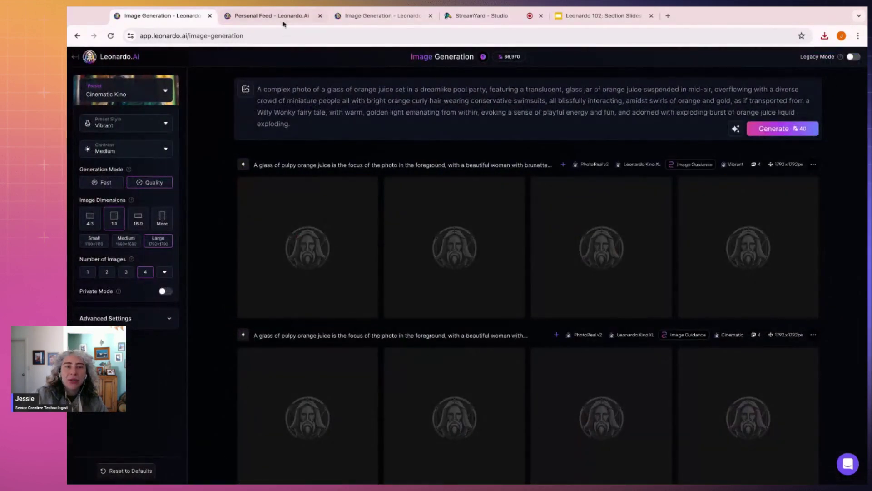
key(ctrl+Tab)
key(ctrl+Tab)
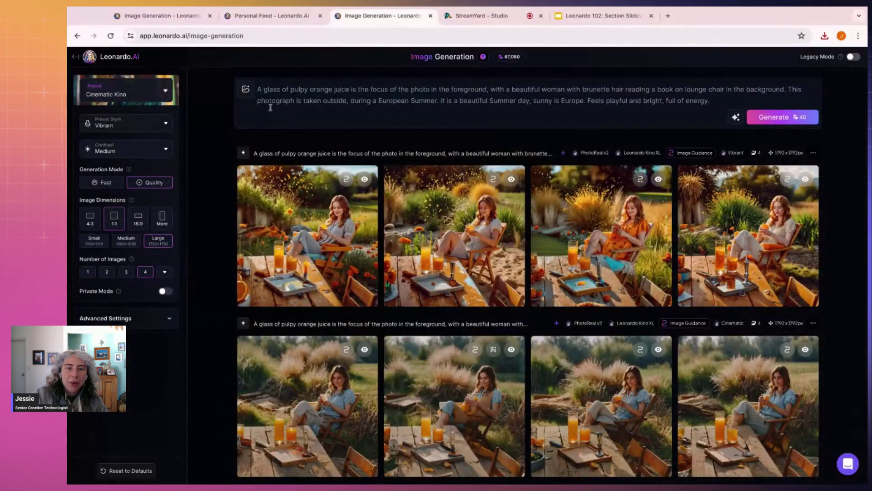
triple_click(259, 90)
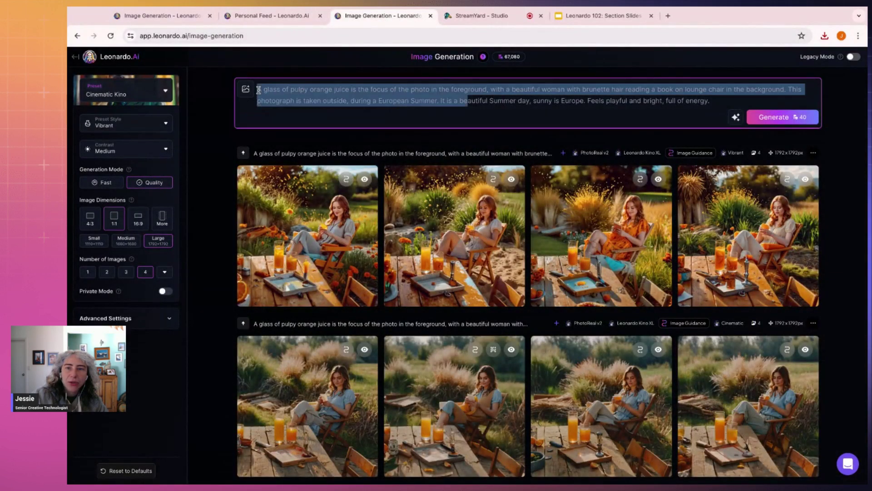
key(BackSpace)
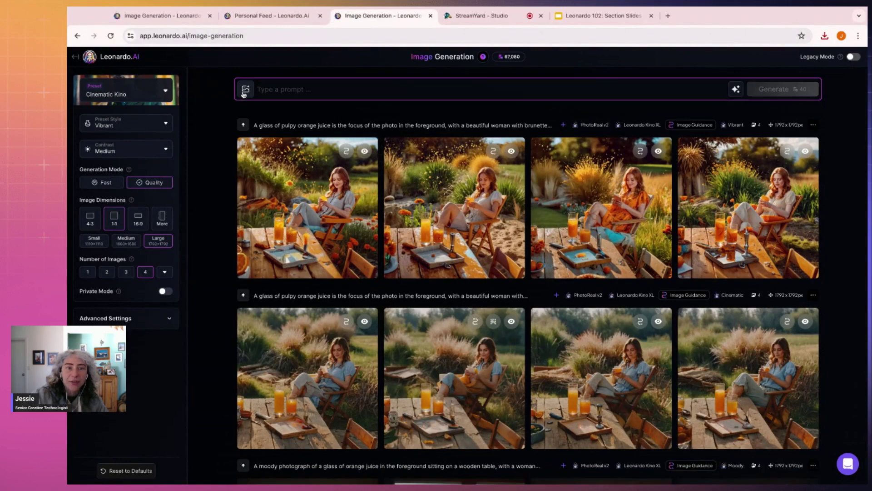
click(246, 89)
click(318, 208)
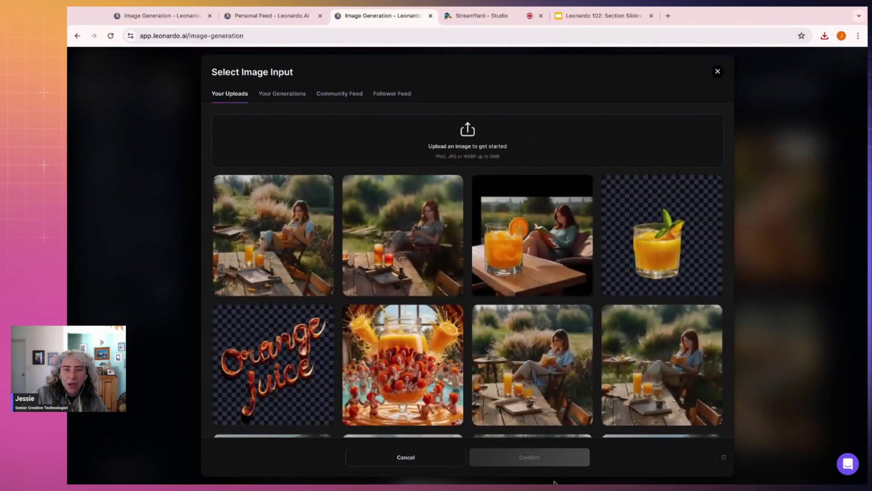
click(533, 363)
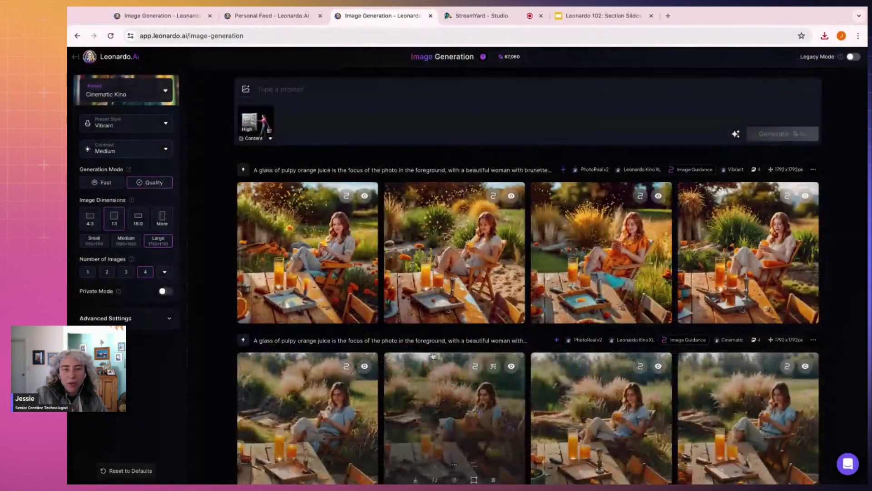
click(260, 141)
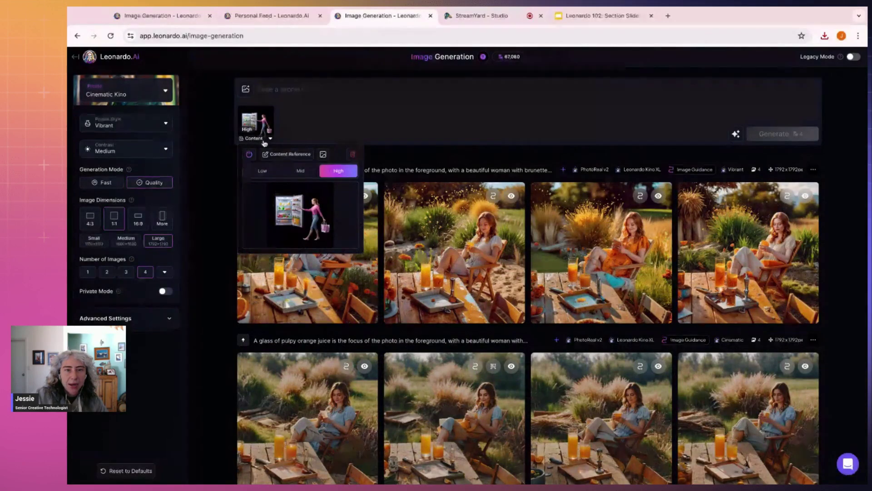
click(282, 110)
Step: Type the woman-opening-fridge prompt, correct the spelling of 'carrying', and apply Improve Prompt
text(A)
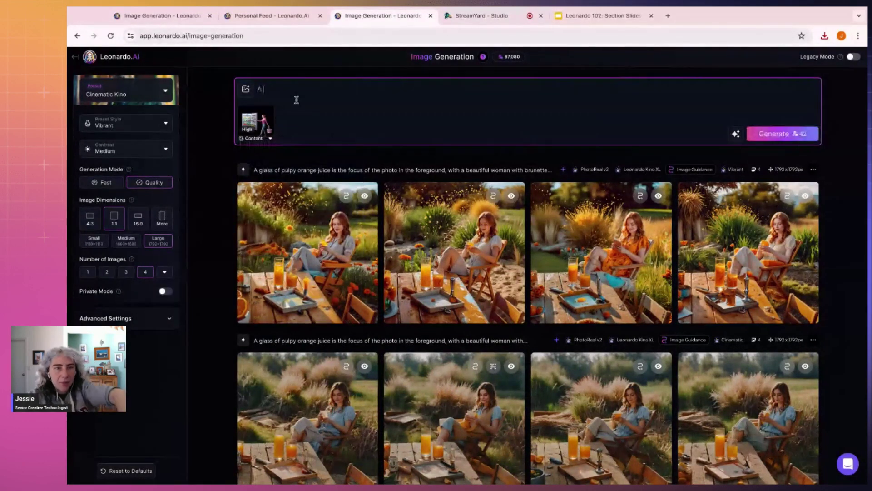
text( woman)
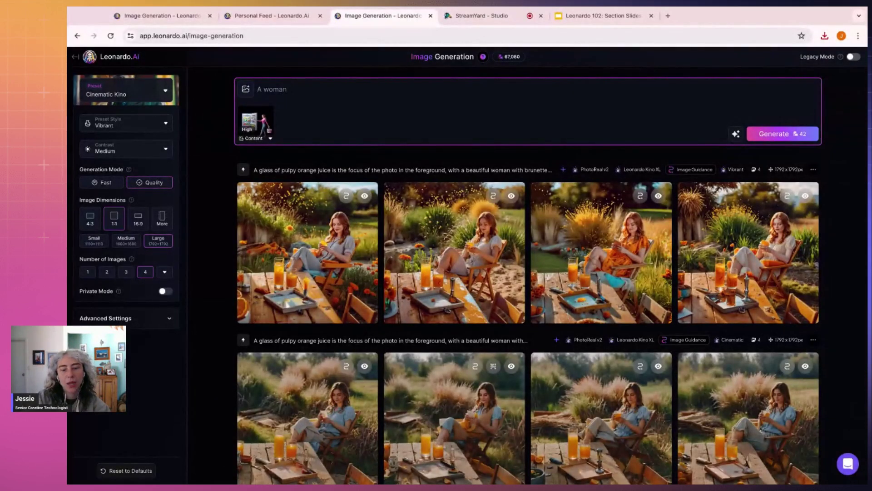
text(nopenibn)
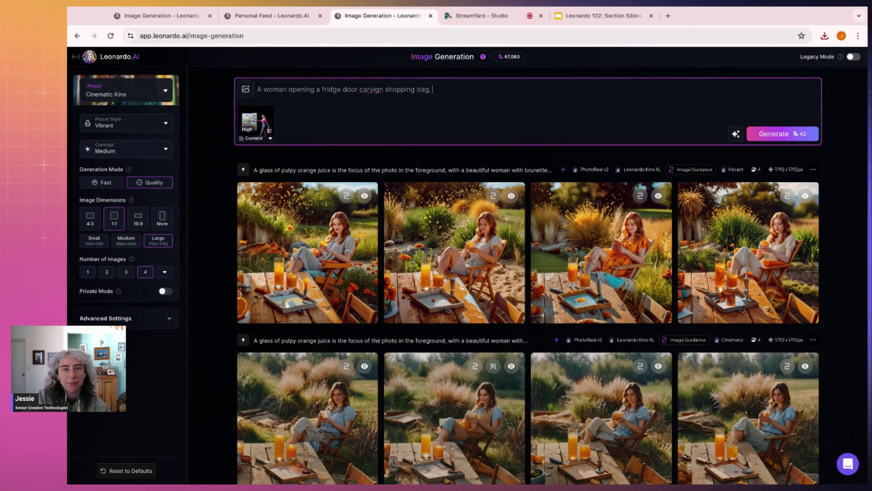
key(BackSpace)
key(BackSpace)
key(BackSpace)
key(BackSpace)
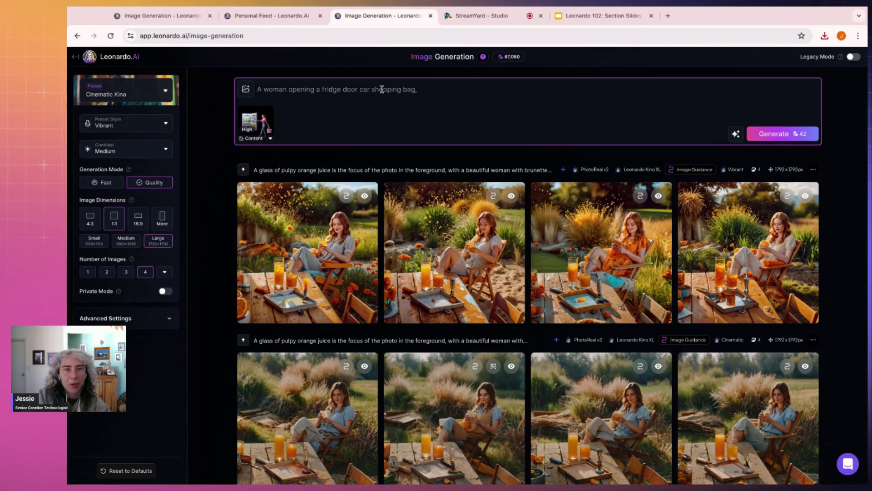
text(rying)
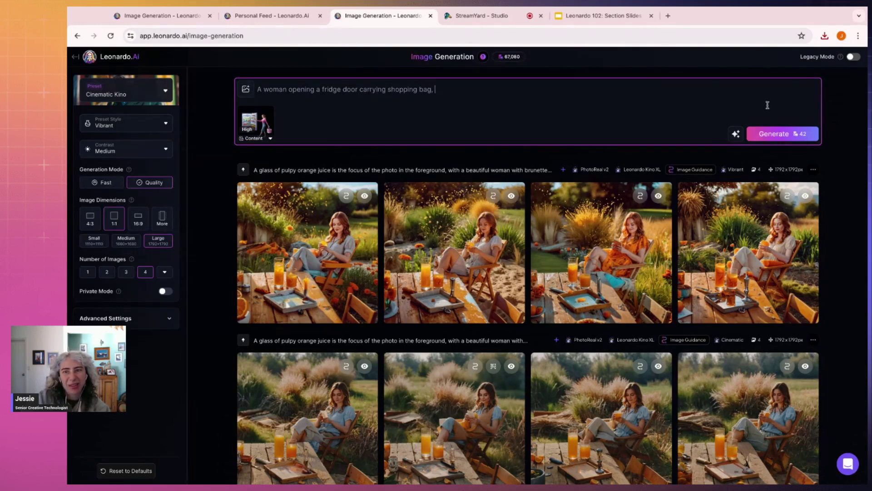
click(736, 134)
click(666, 163)
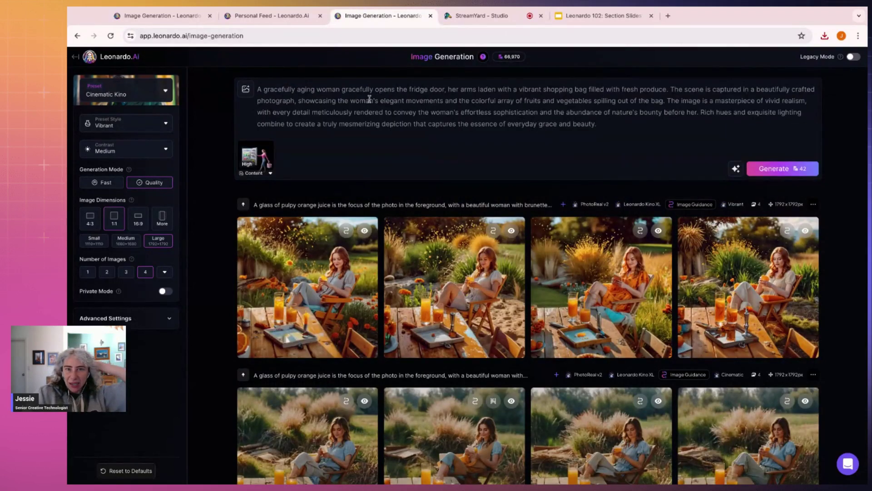
Step: Choose the Illustrative Albedo preset and set its preset style to Stylized Illustration
click(154, 103)
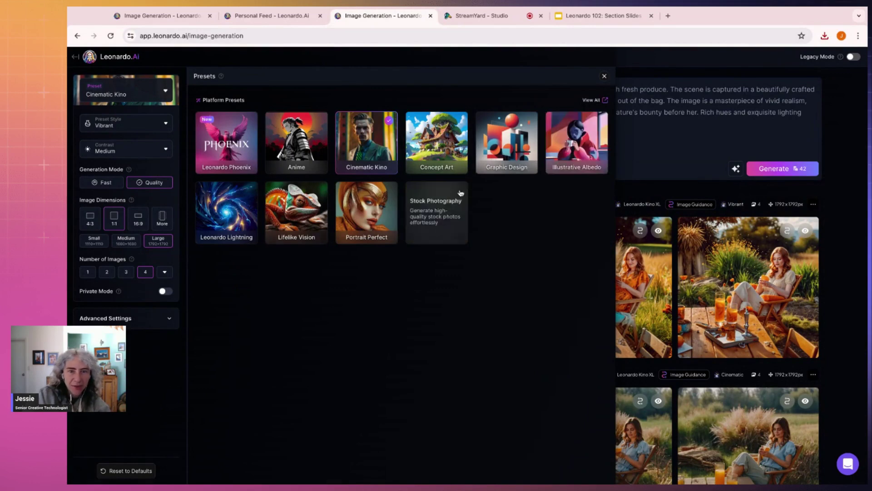
click(562, 155)
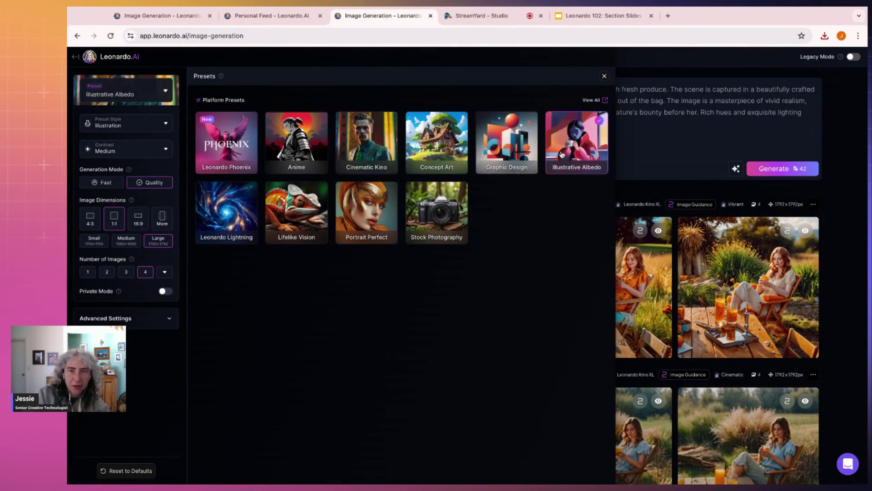
click(132, 132)
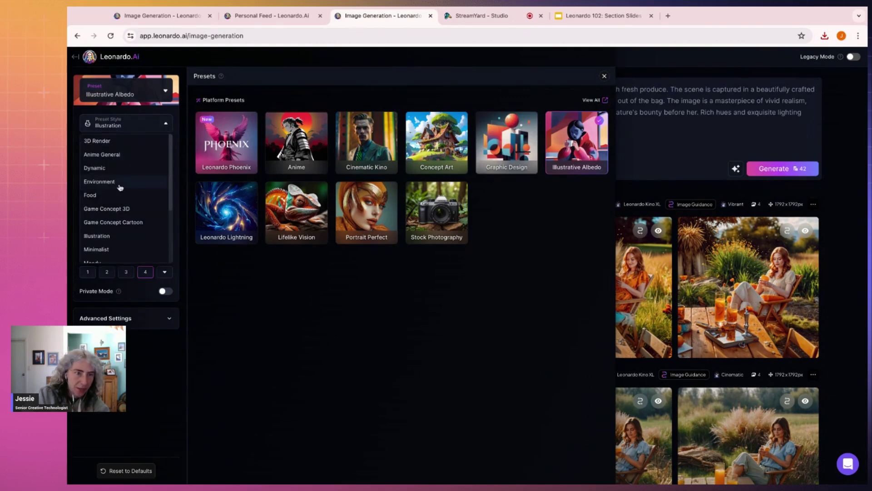
scroll(119, 184, down, 2)
scroll(120, 183, down, 3)
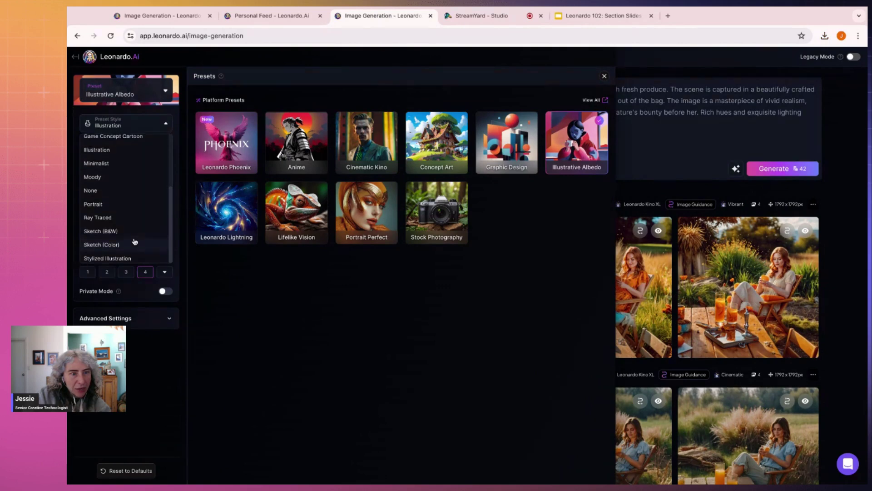
click(116, 257)
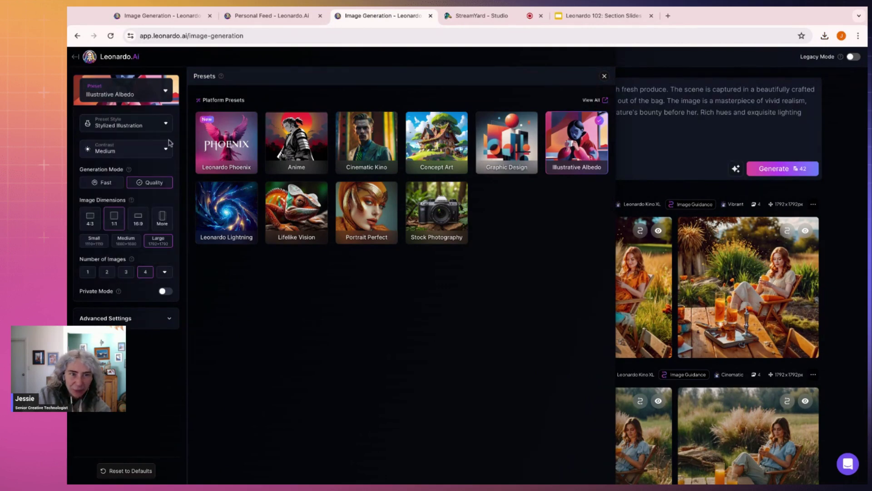
click(692, 109)
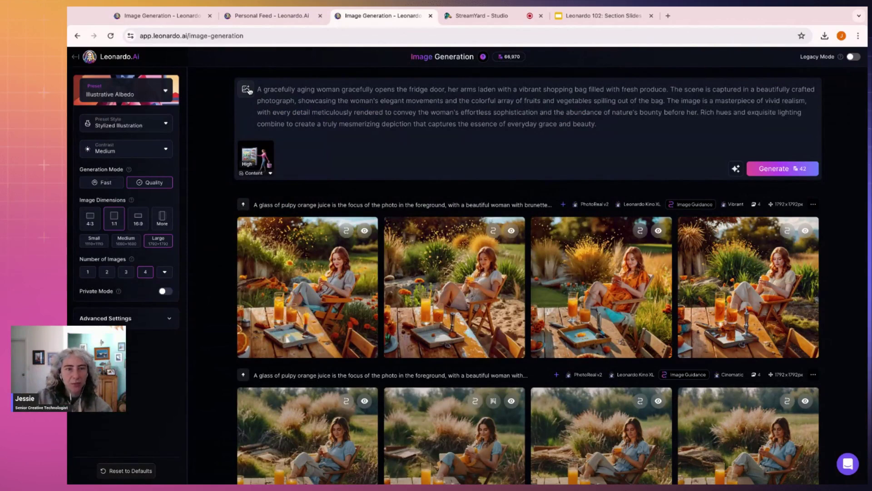
Step: Add the Toon & Anime element to the prompt's image guidance
click(247, 90)
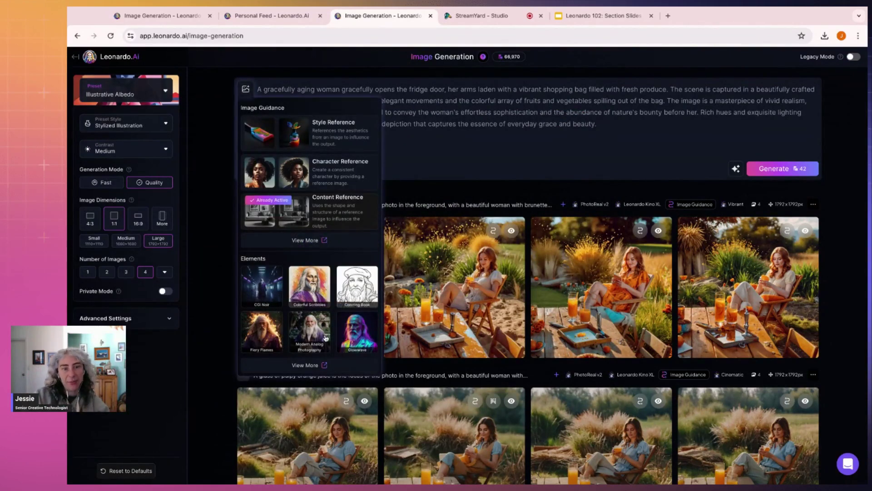
click(318, 365)
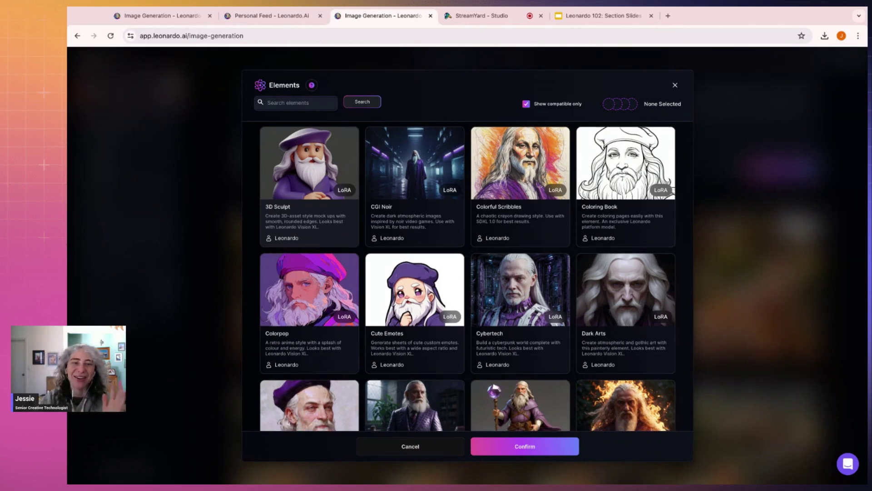
scroll(336, 158, down, 1)
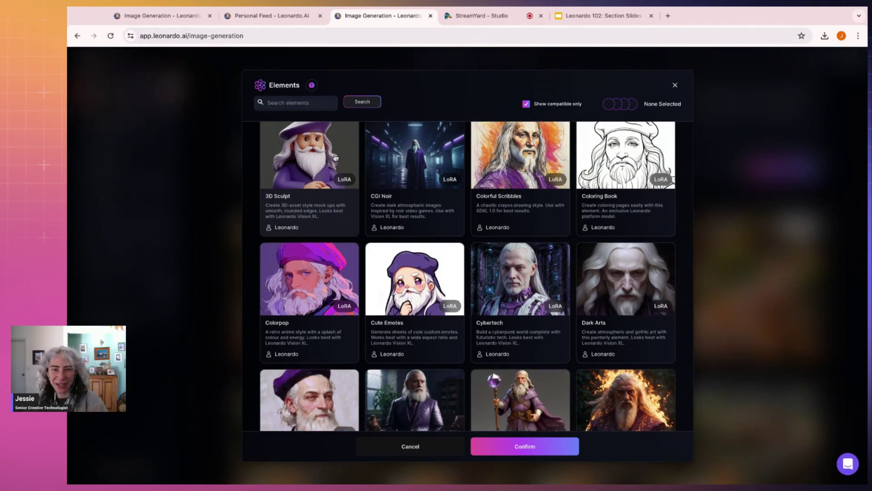
scroll(335, 158, down, 4)
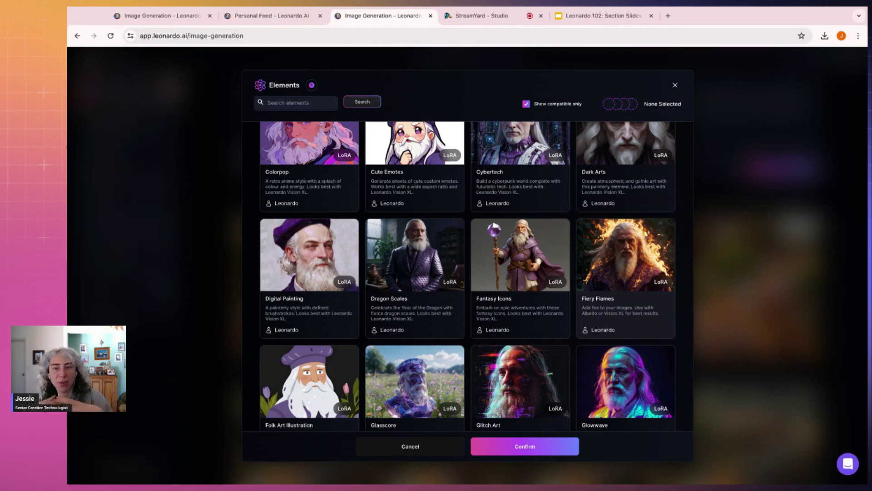
scroll(470, 235, down, 3)
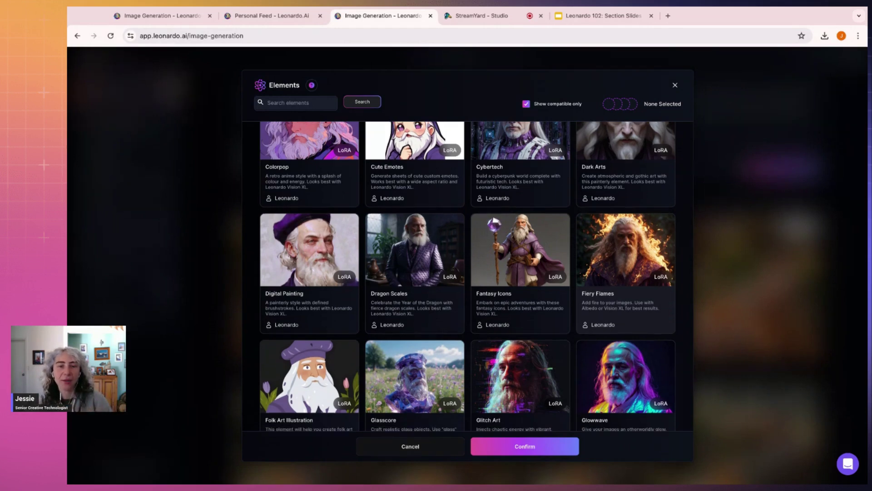
scroll(470, 234, down, 3)
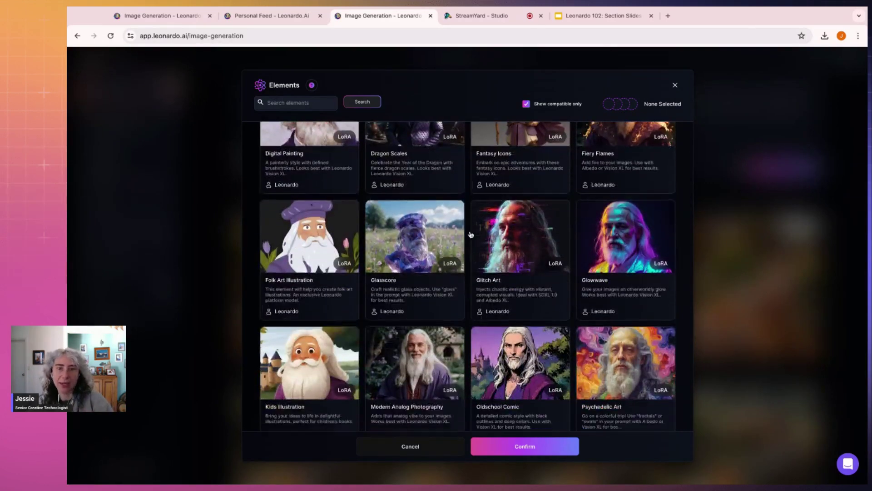
scroll(500, 227, down, 2)
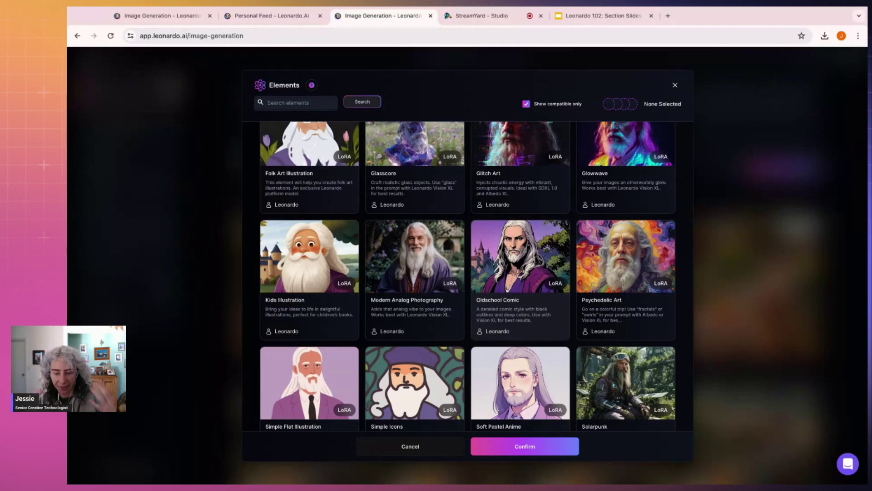
scroll(467, 276, down, 5)
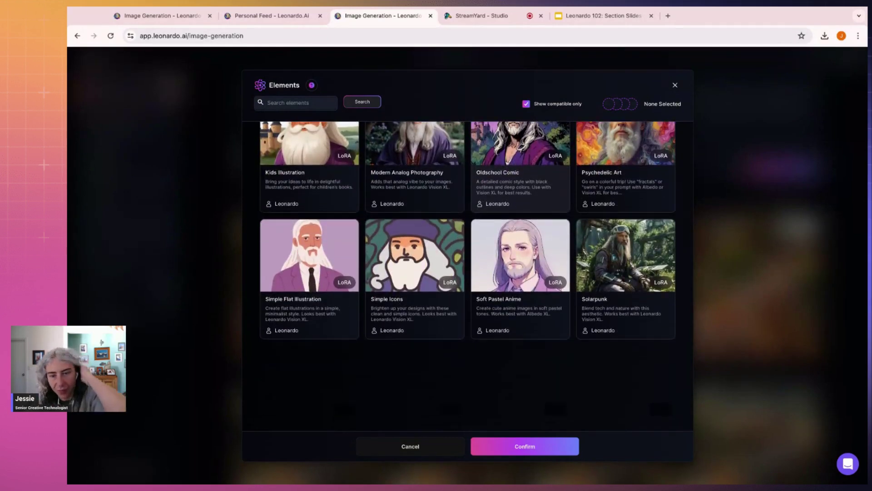
scroll(492, 224, down, 5)
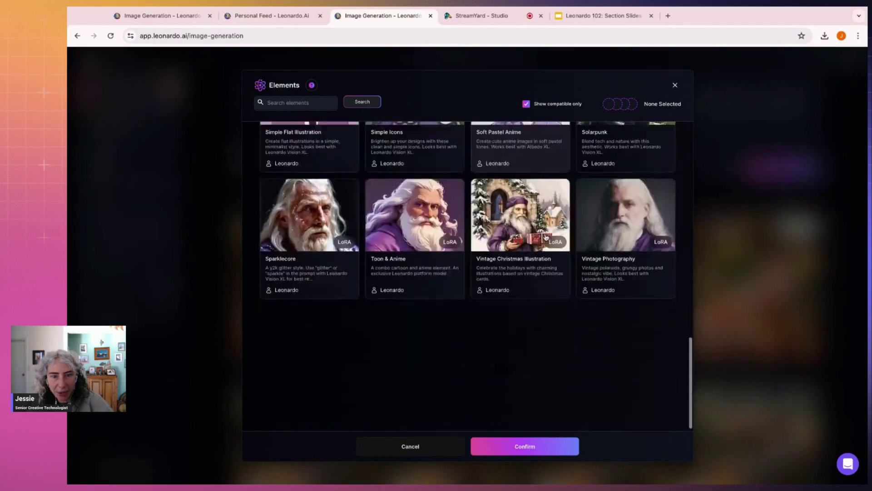
scroll(436, 230, up, 1)
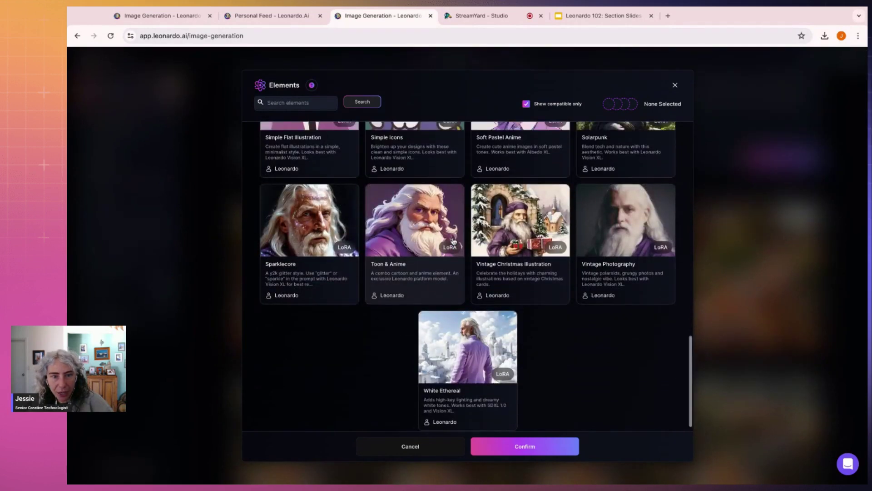
click(423, 231)
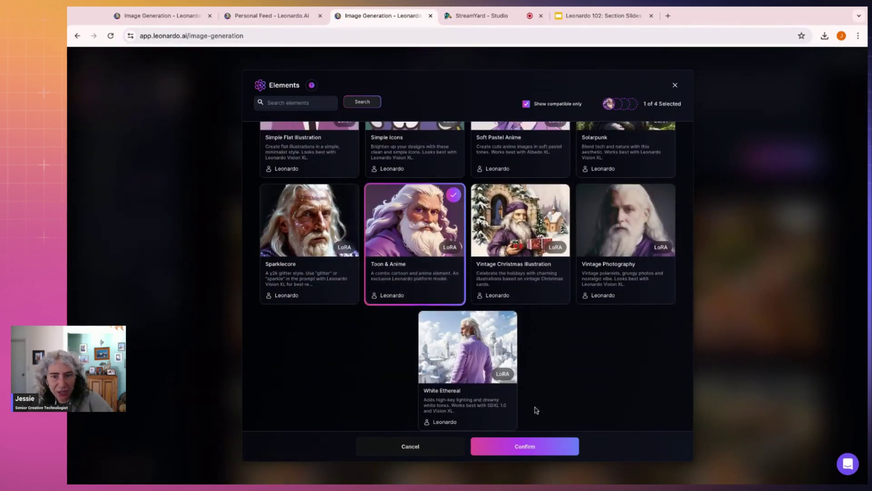
click(534, 445)
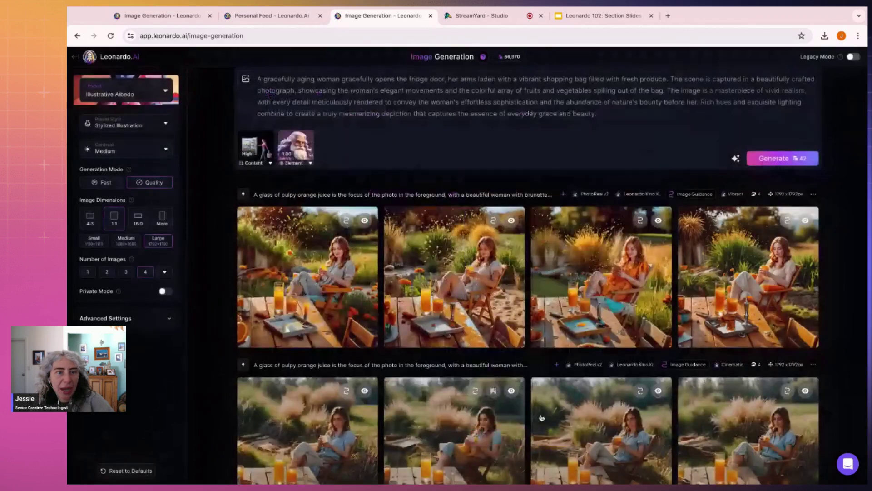
Step: Add the 3D Sculpt element too, so both elements sit at 1.00
click(246, 79)
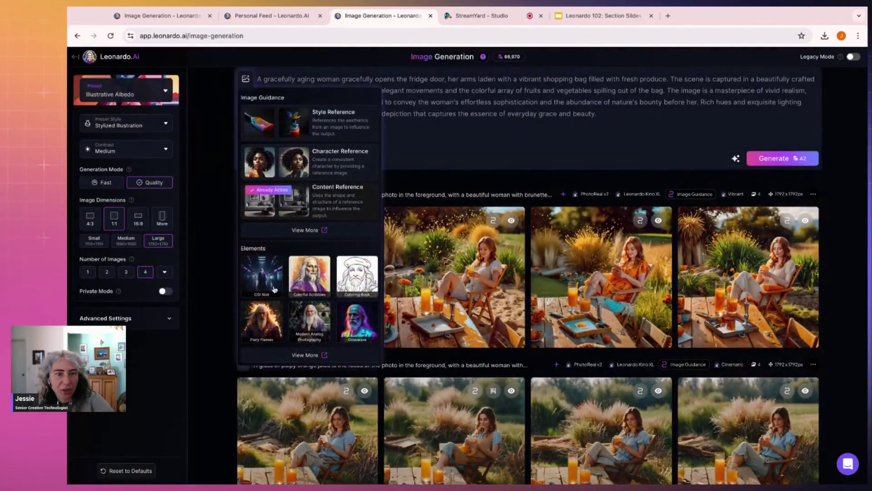
click(312, 355)
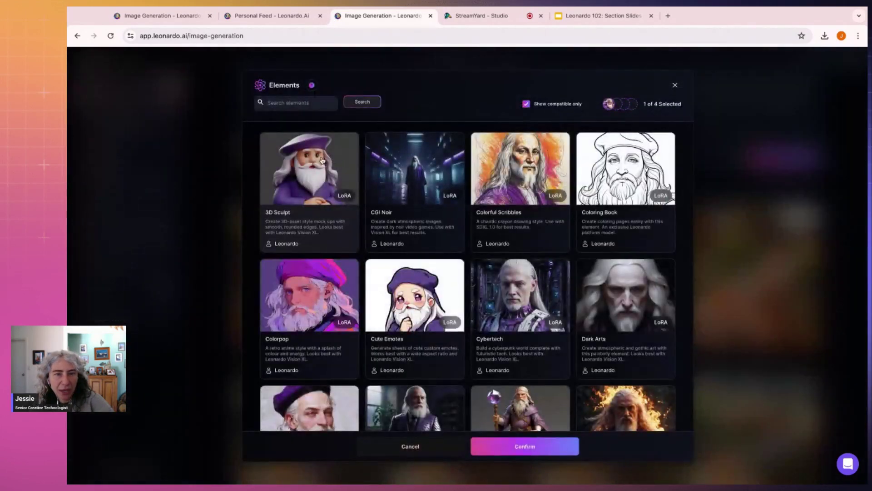
click(536, 447)
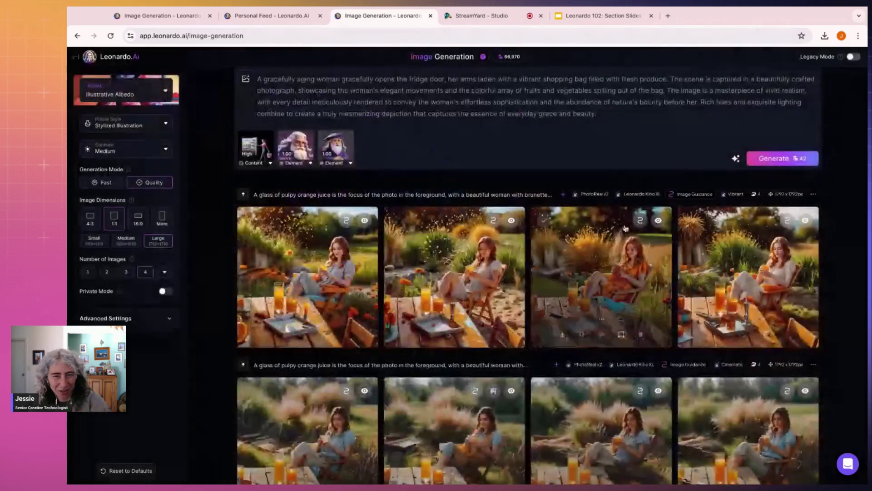
click(633, 105)
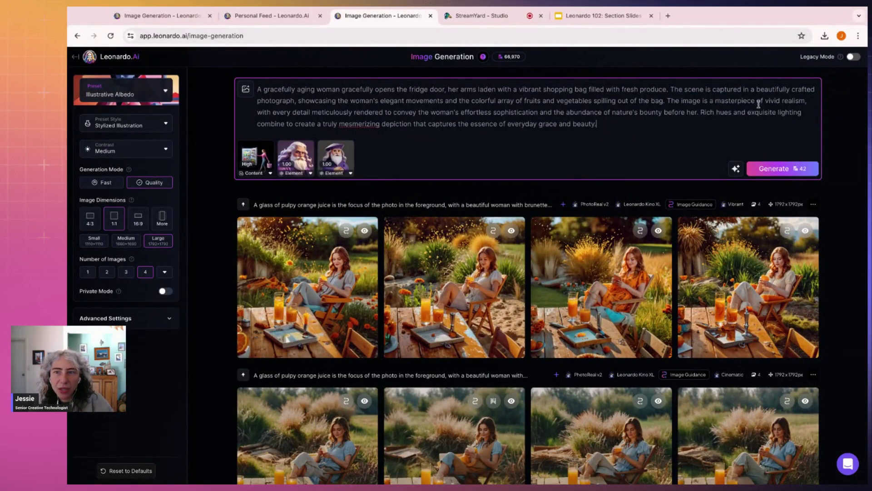
Step: Replace the 'masterpiece of vivid realism' wording in the prompt with 'cartoon scence,'
drag(809, 100, 769, 101)
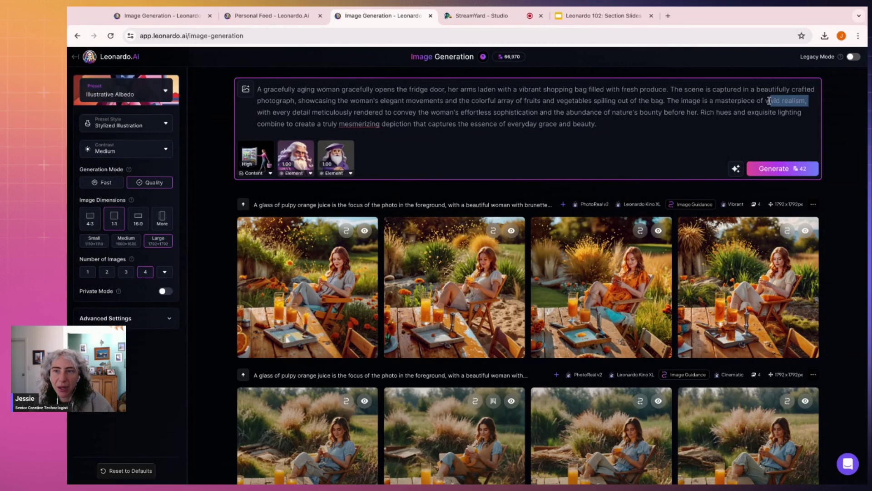
key(BackSpace)
key(BackSpace)
key(BackSpace)
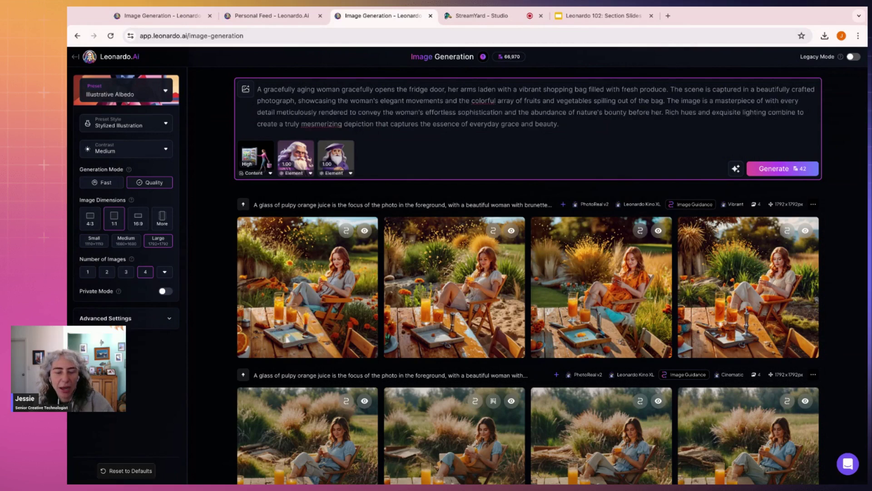
key(BackSpace)
key(BackSpace)
key(BackSpace)
key(BackSpace)
key(BackSpace)
key(BackSpace)
key(BackSpace)
key(BackSpace)
key(BackSpace)
key(BackSpace)
key(BackSpace)
key(BackSpace)
key(BackSpace)
key(BackSpace)
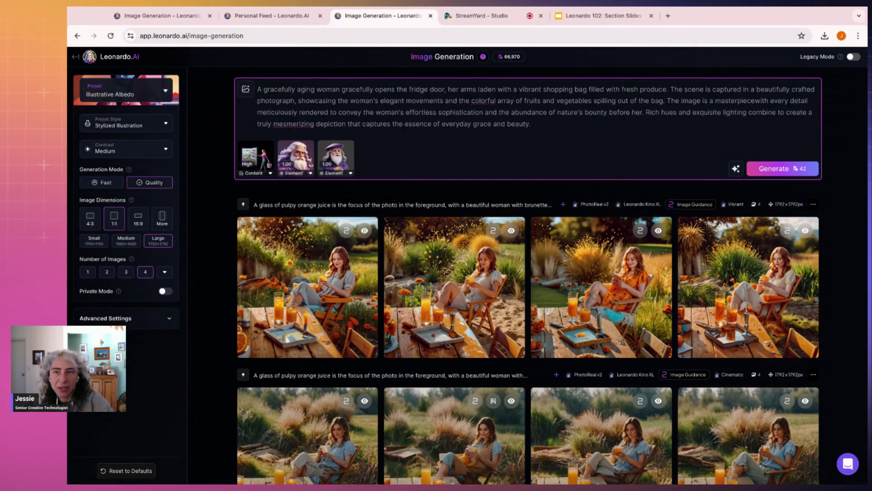
key(BackSpace)
text(c)
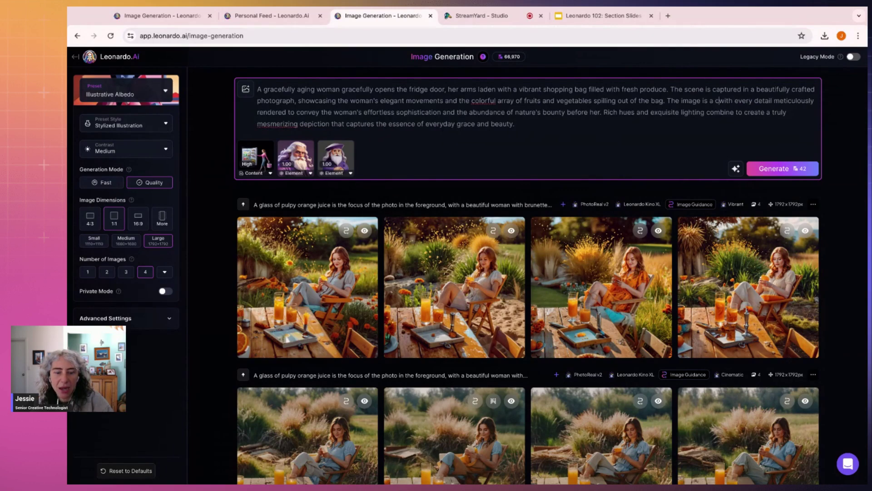
text(artoon sc)
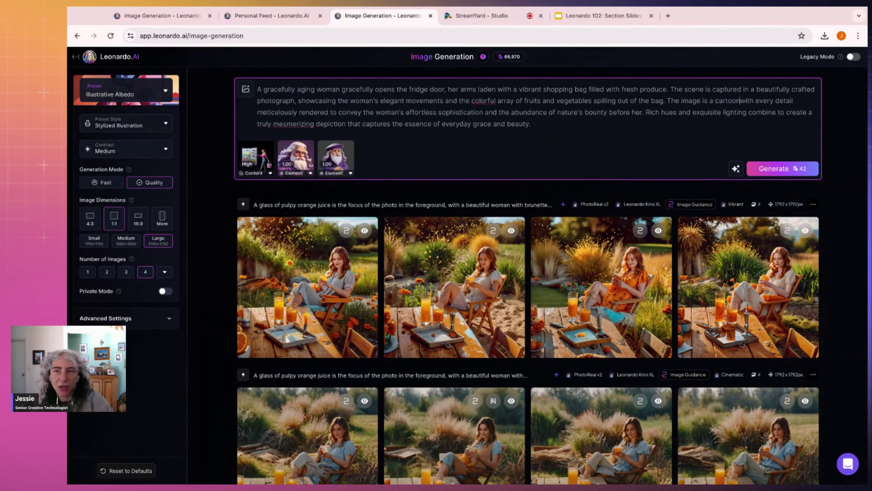
text(ence,)
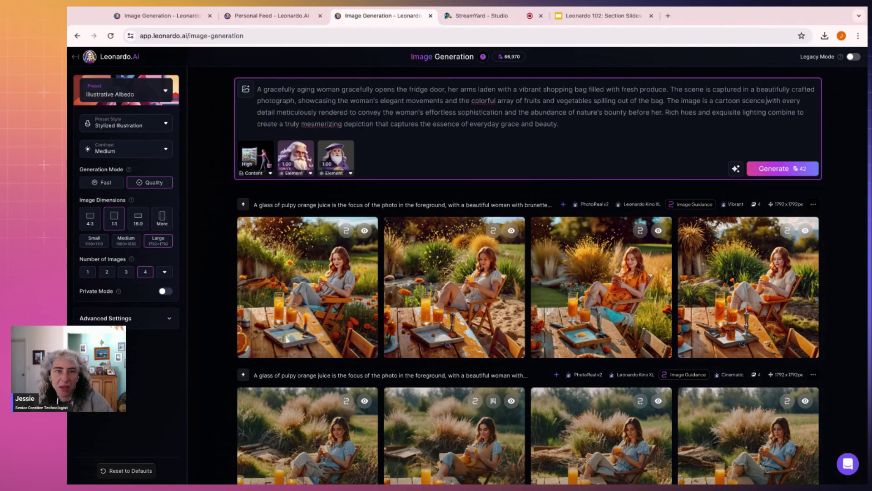
Step: Rewrite the prompt ending as a cartoon scene of a woman in a messy, warm, kind kitchen, and generate
shift+click(688, 121)
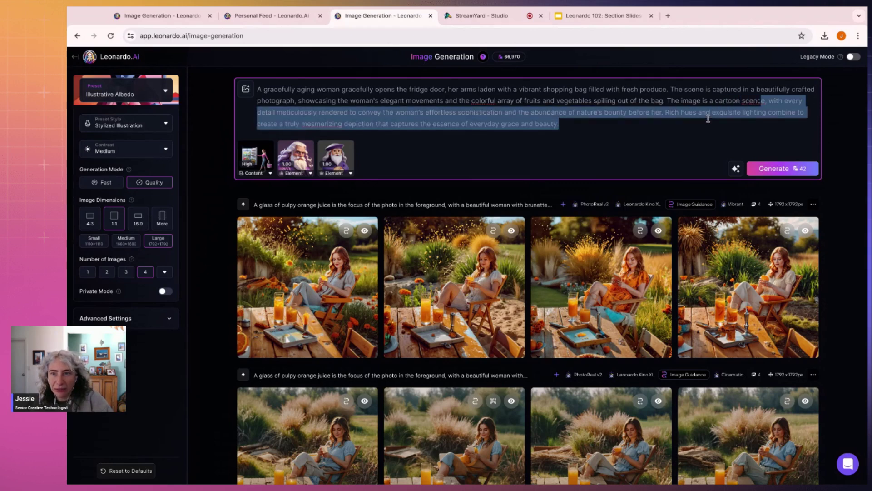
key(shift+Up)
key(BackSpace)
drag(767, 89, 682, 89)
key(BackSpace)
text(e image)
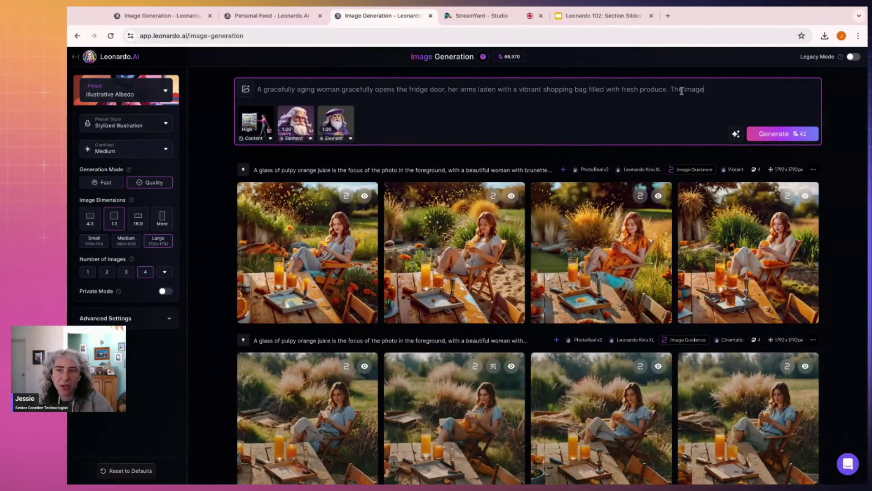
text( is a cartoon)
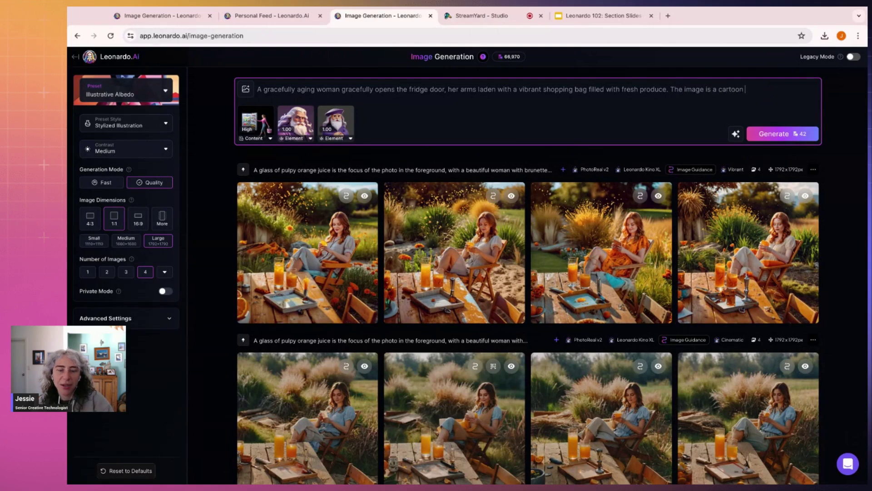
text( scene of a woman in a kitceh)
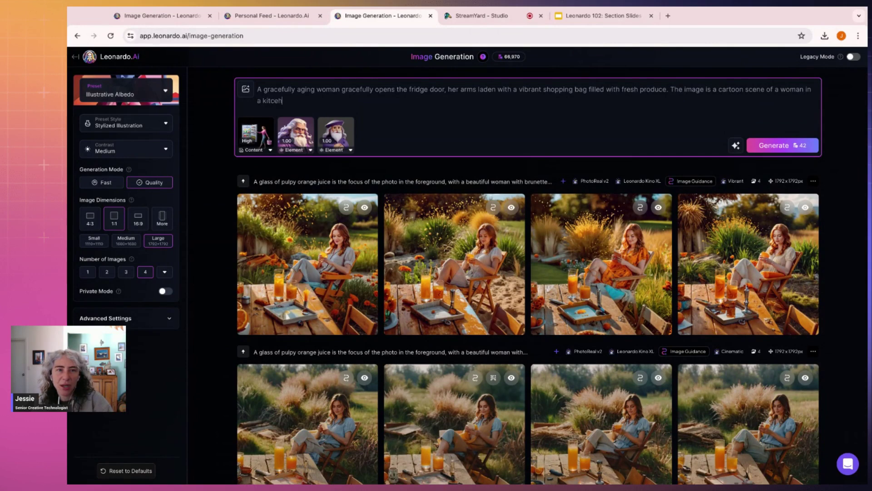
key(BackSpace)
key(BackSpace)
key(BackSpace)
key(BackSpace)
key(BackSpace)
key(BackSpace)
key(BackSpace)
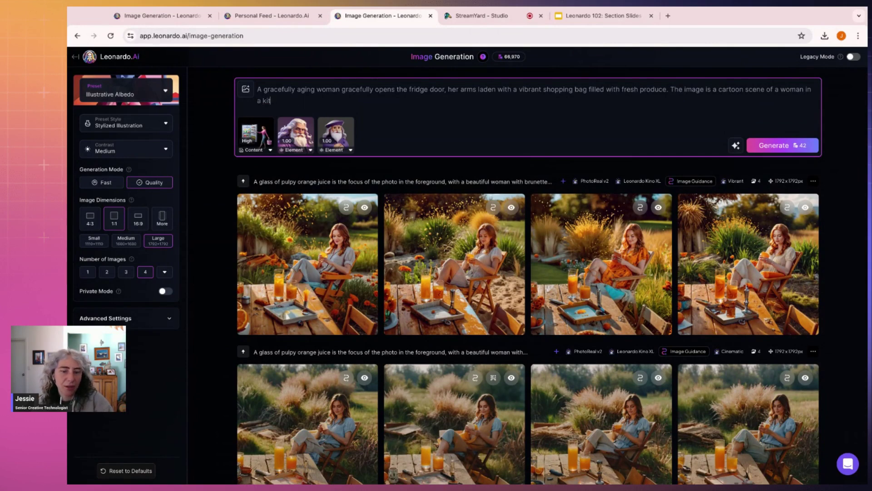
text(hen is messy and full on energy and love. F)
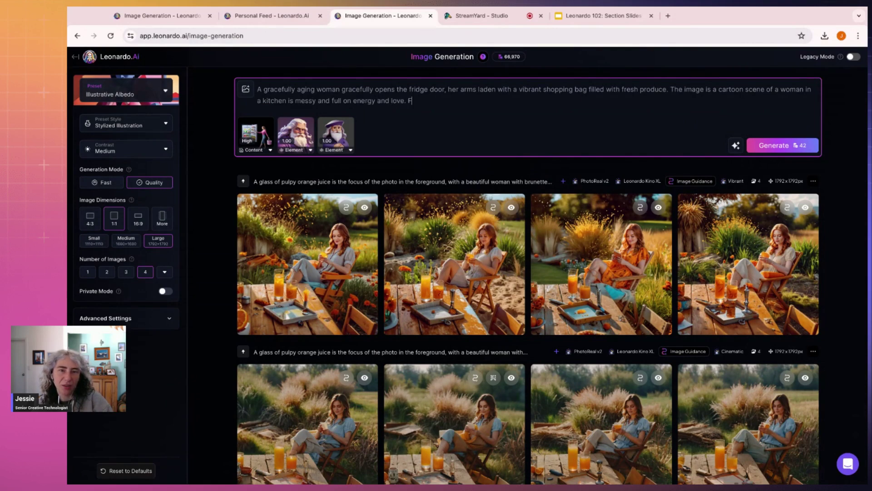
text(s w)
key(BackSpace)
key(BackSpace)
text(nd k)
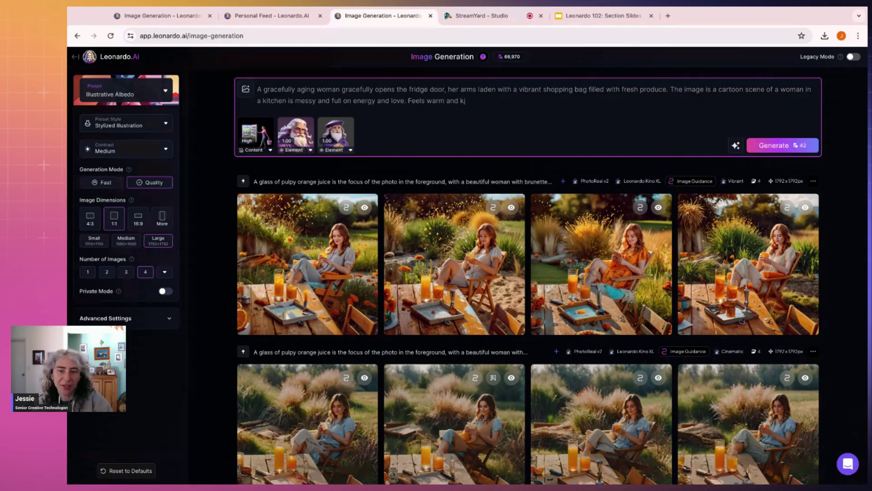
text(ind.)
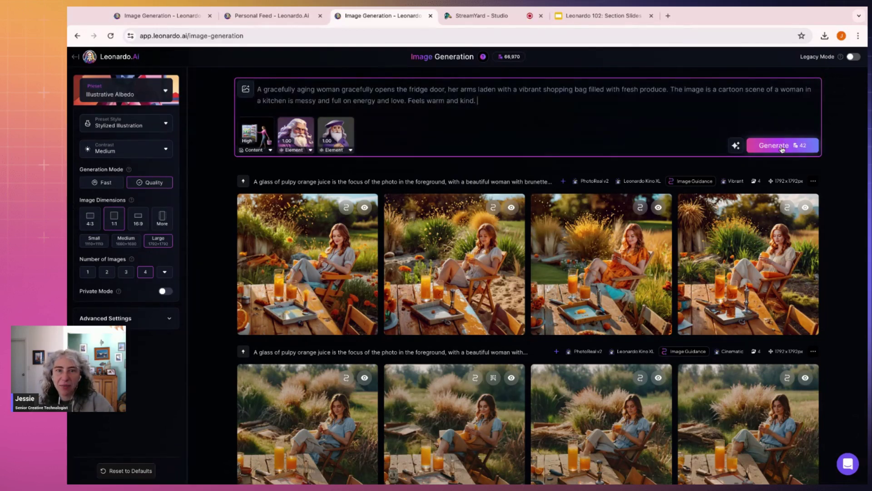
click(779, 145)
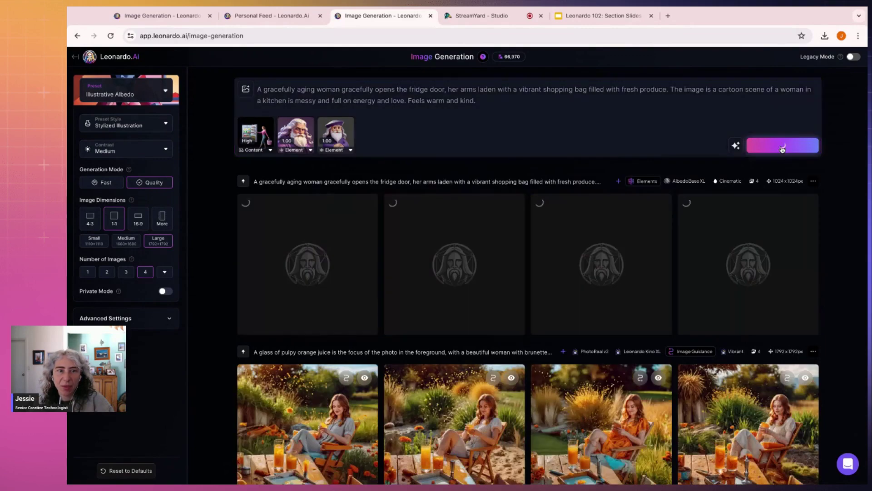
Step: Check the content reference strength options and view the portrait in the Personal Feed
click(269, 150)
click(269, 151)
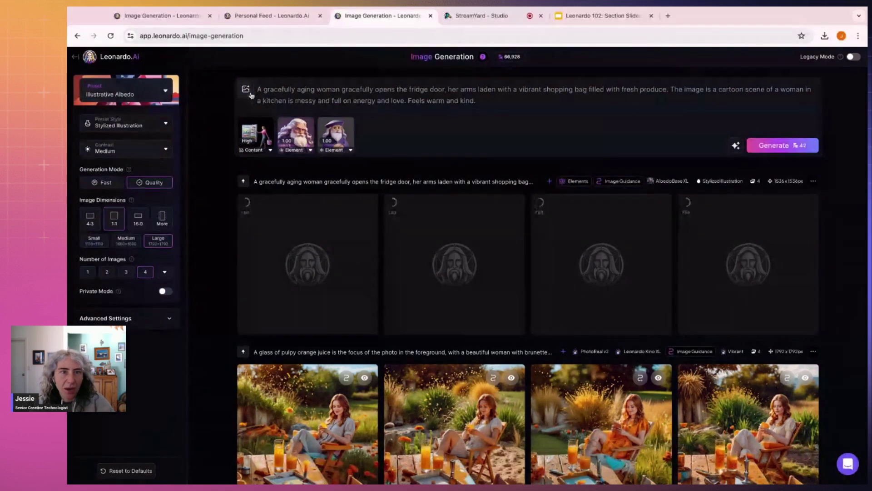
click(264, 16)
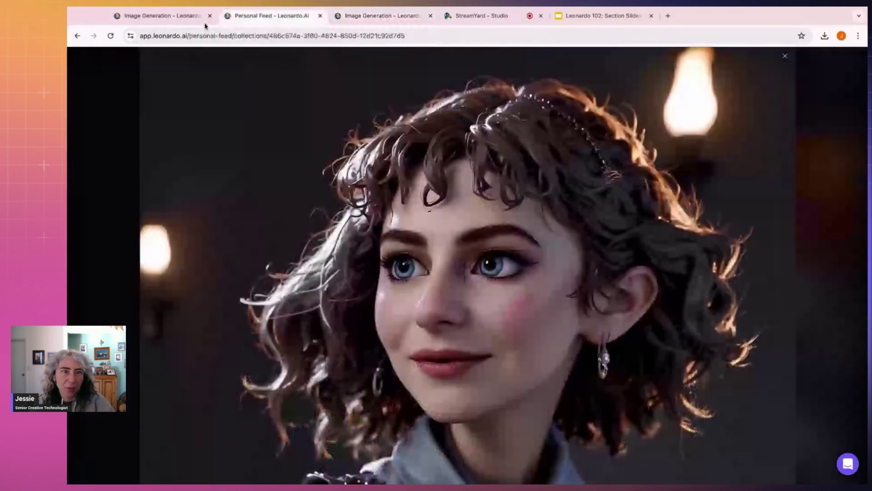
Step: Go to the Leonardo home page and open Realtime Canvas
click(164, 16)
click(88, 59)
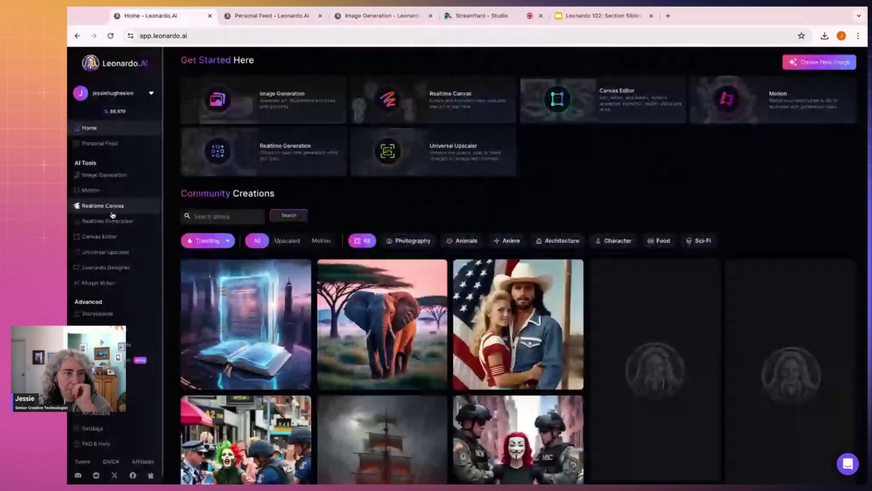
click(103, 206)
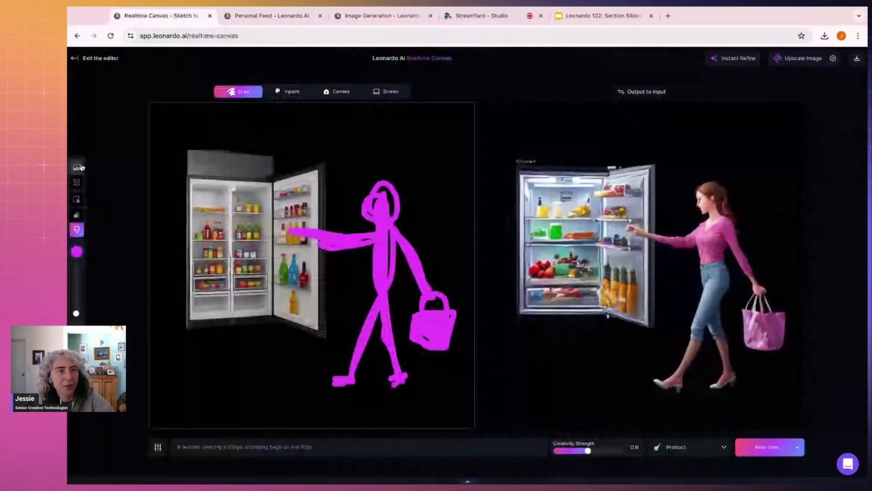
Step: Generate a region image from the prompt 'A kitchen' on the canvas and accept it
click(77, 167)
click(718, 71)
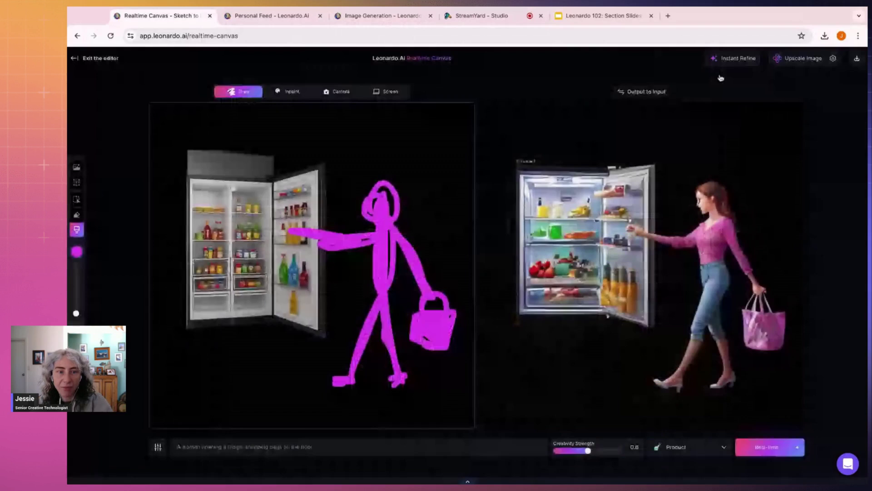
click(77, 182)
click(276, 377)
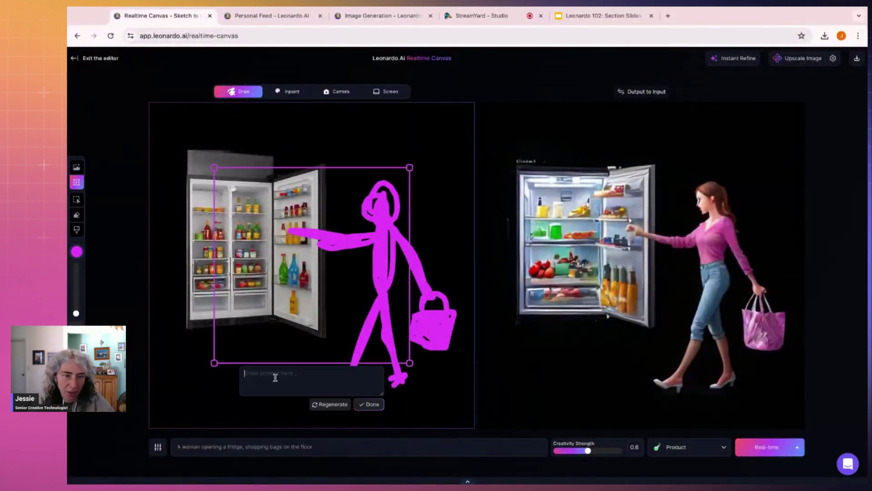
text(A)
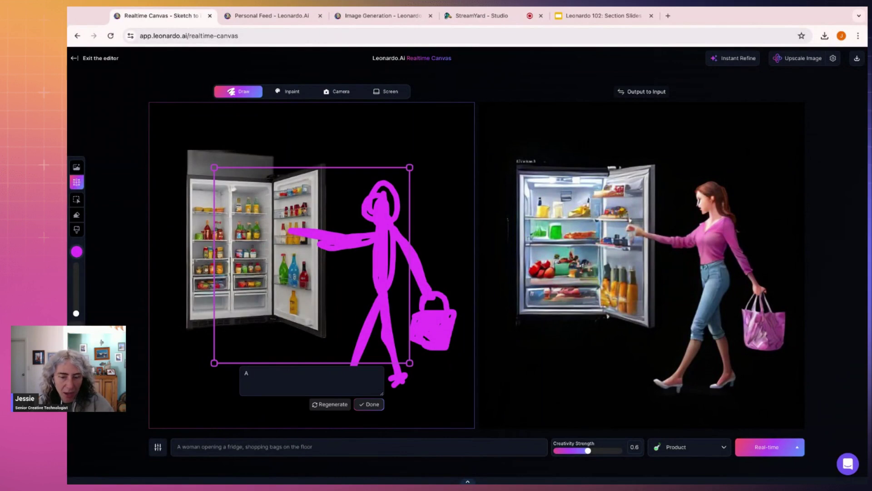
text( w)
key(BackSpace)
text(ki)
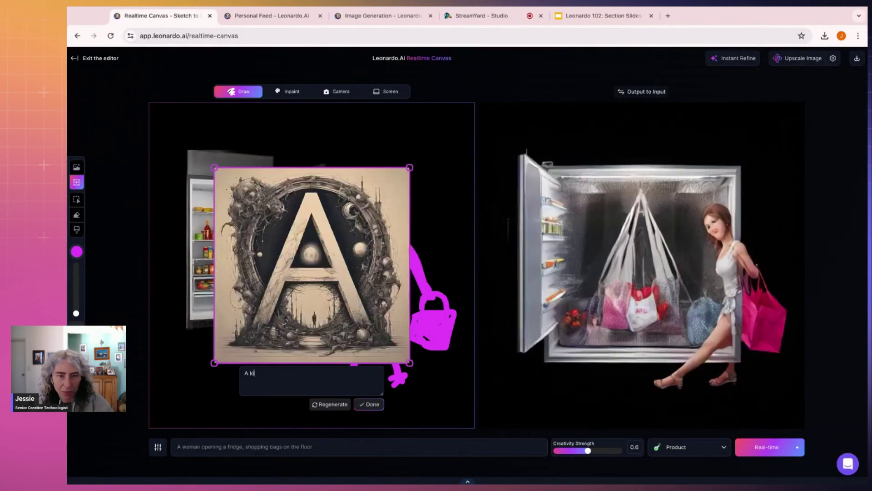
text(tchen)
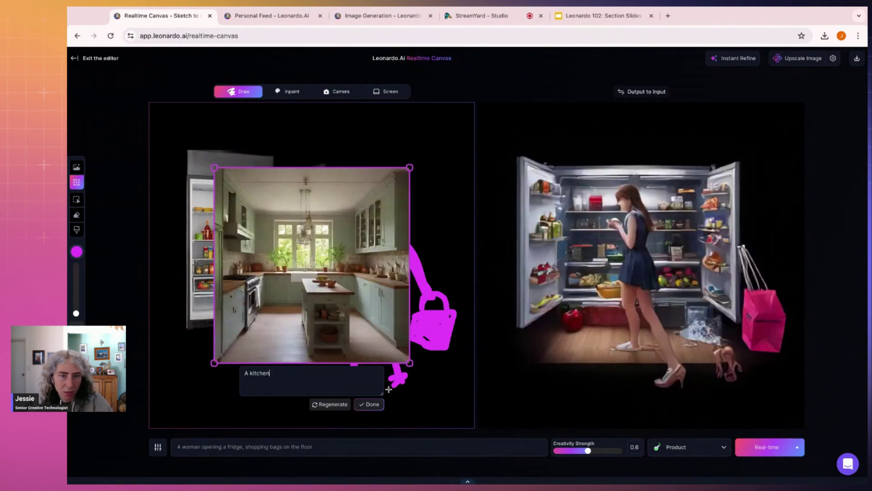
click(378, 406)
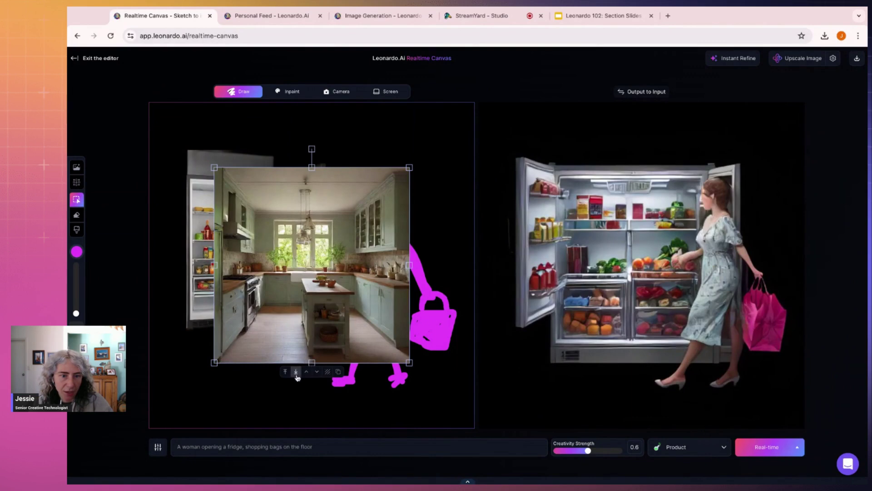
Step: Send the kitchen image behind the fridge sketch and stretch it from the top-left to fill the canvas
click(296, 372)
drag(349, 296, 287, 231)
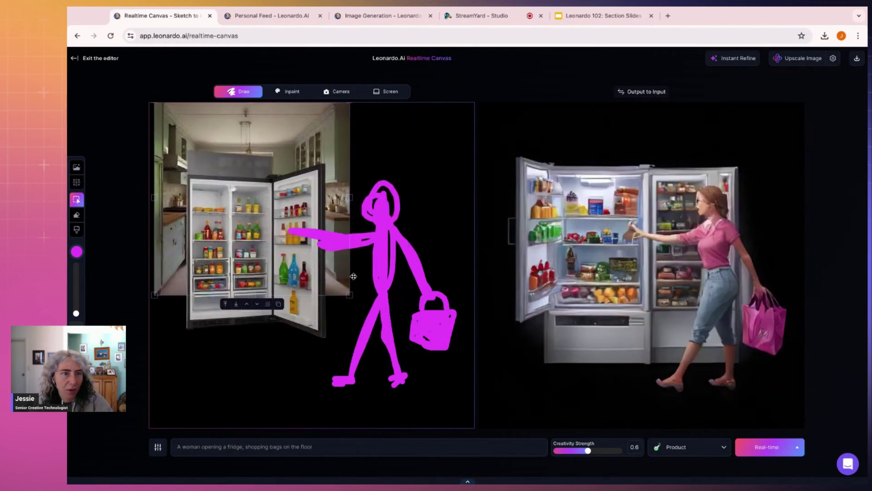
drag(343, 296, 475, 428)
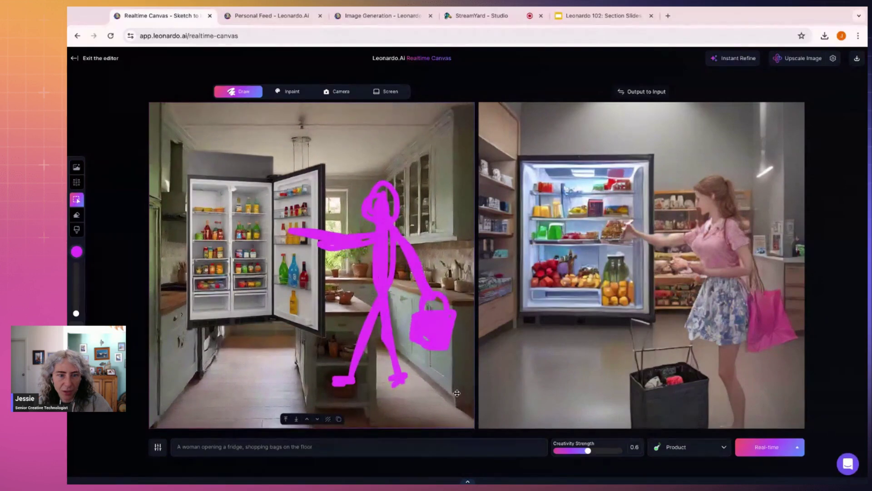
click(337, 445)
Step: Append 'in a warm kitchen, home kitchen' to the canvas prompt and return to Image Generation
text(in a)
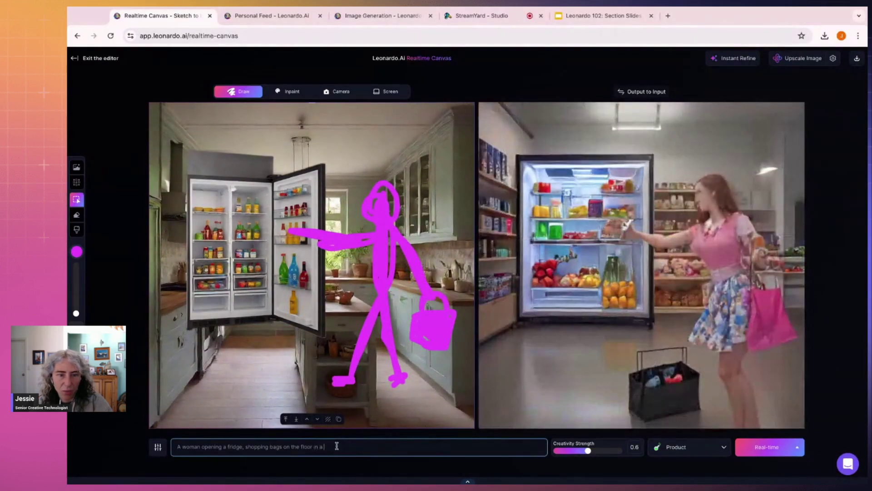
text( warm kitche)
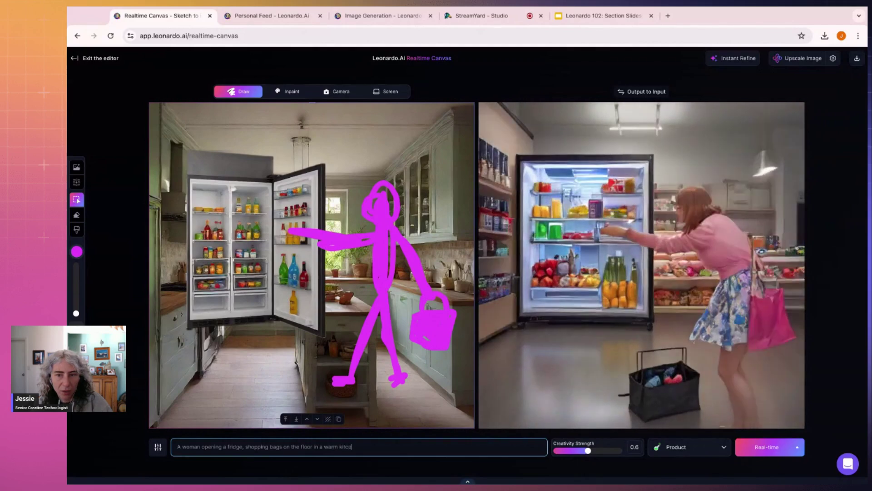
text(n)
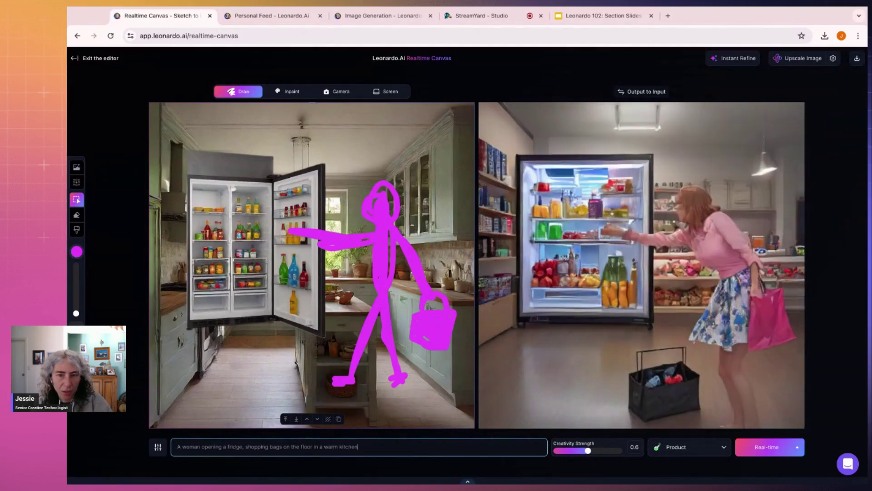
text(, h)
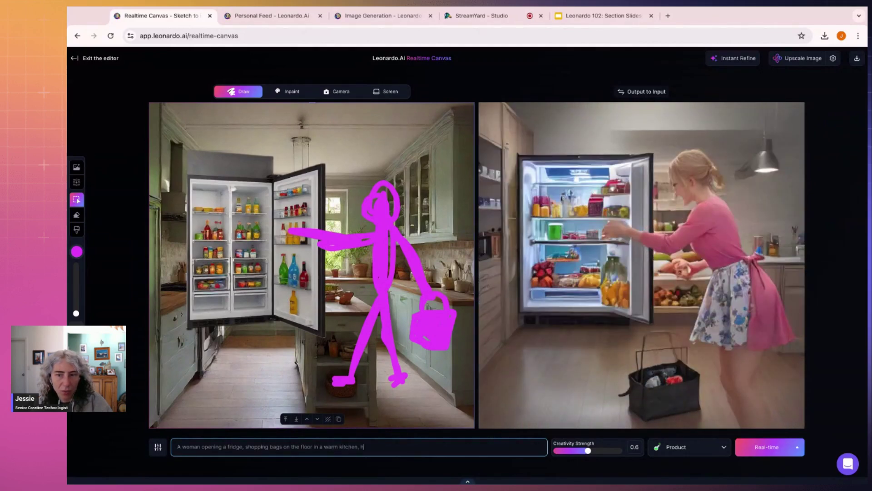
text(ome kitce)
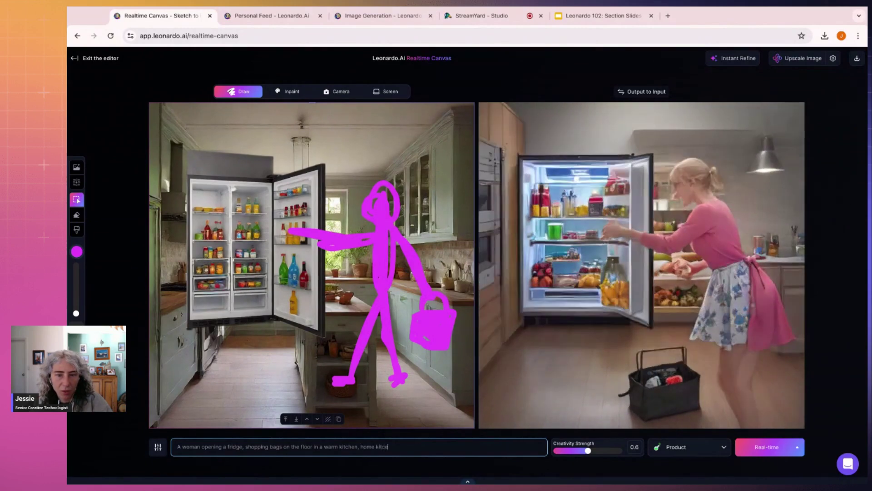
key(BackSpace)
text(hen)
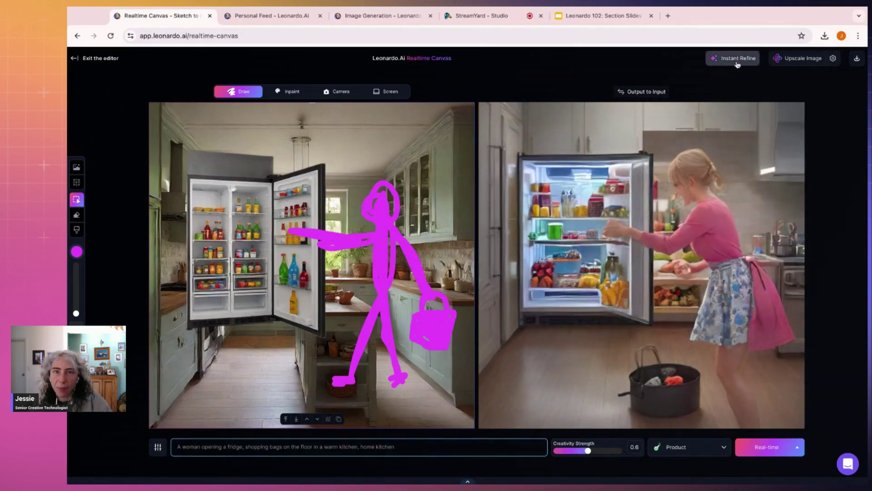
click(345, 15)
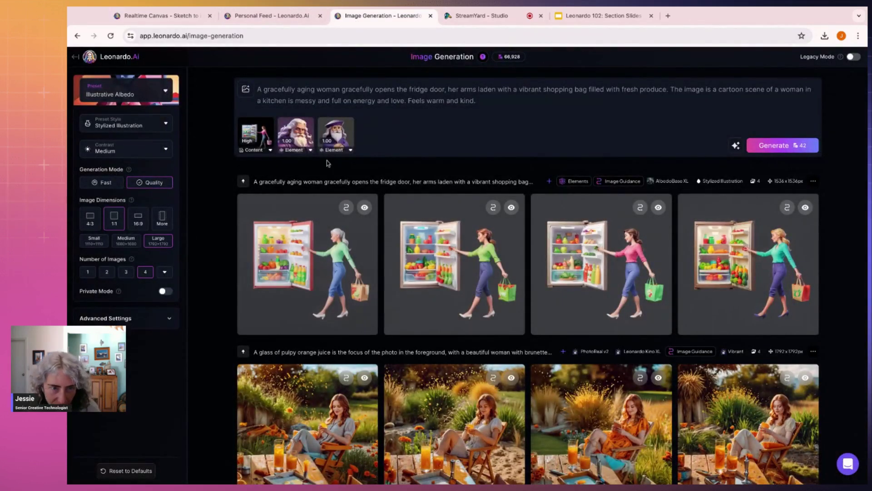
Step: Browse the generated fridge images full size, zooming in to inspect details
click(475, 260)
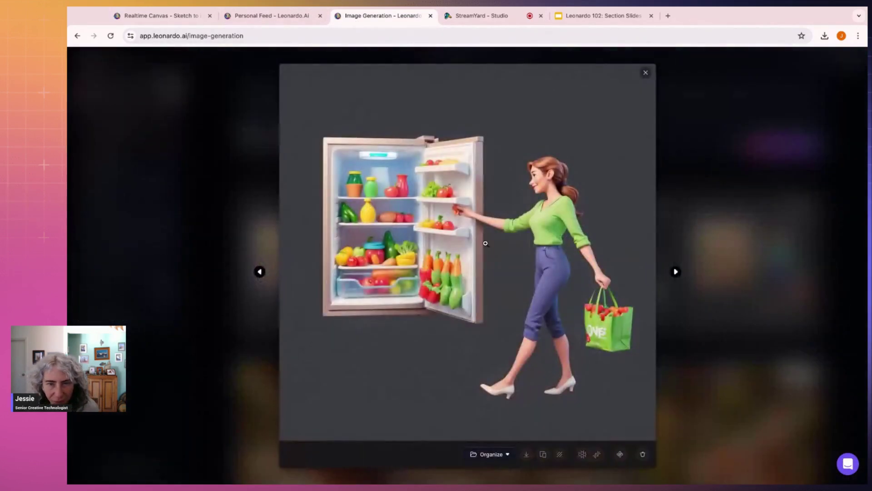
click(567, 188)
click(610, 222)
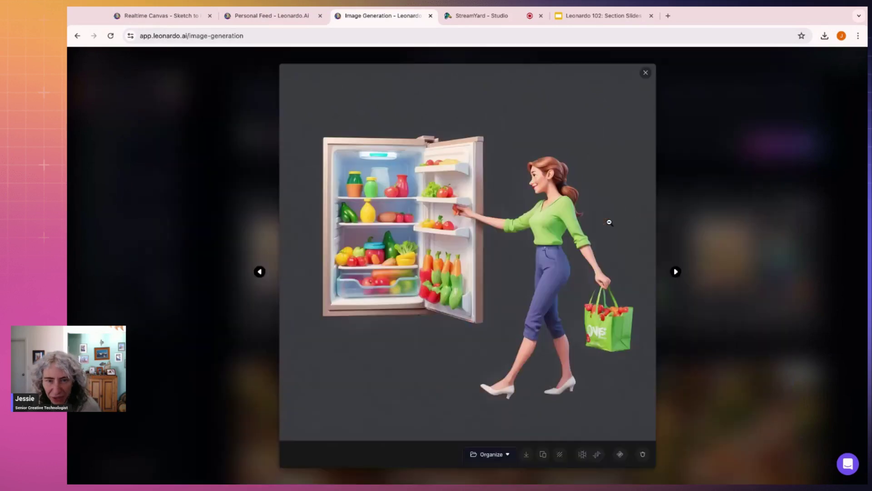
click(676, 272)
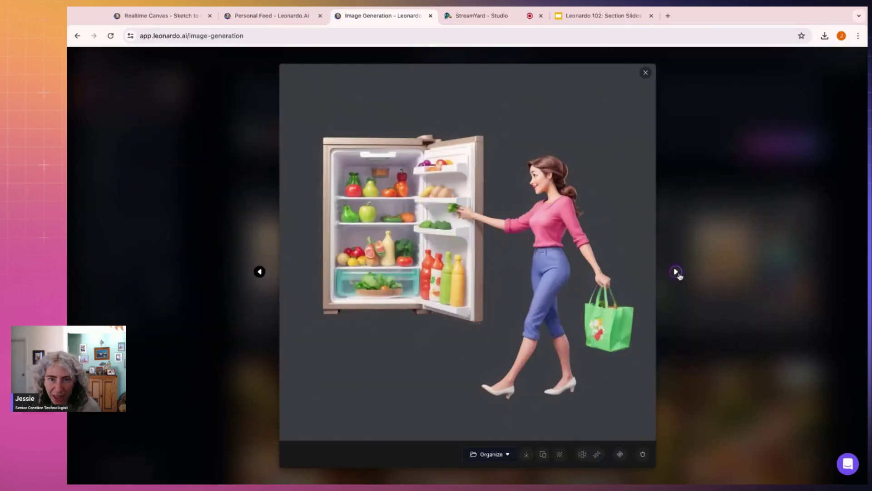
click(676, 272)
click(561, 189)
scroll(568, 187, down, 2)
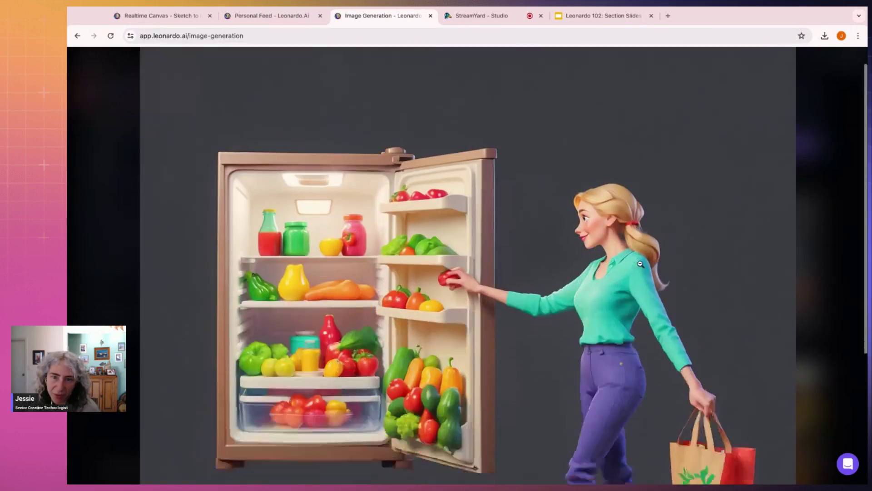
click(611, 183)
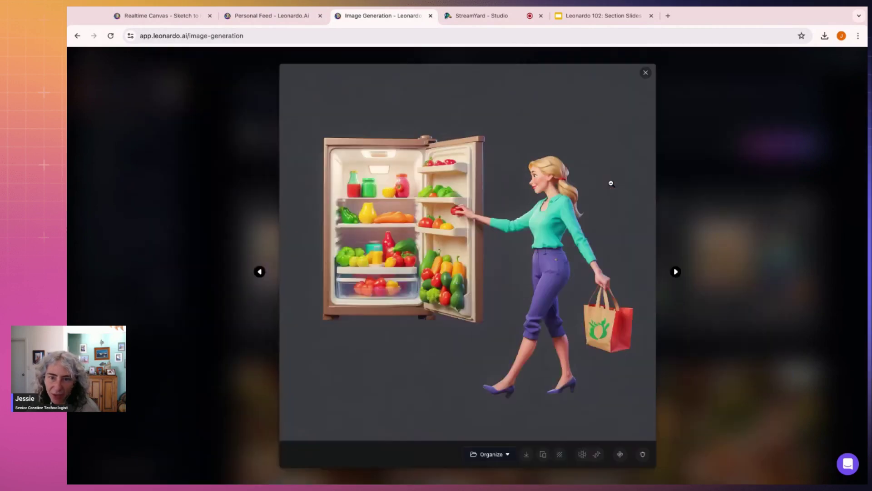
Step: Download the teal-shirt fridge image, step back through the images, and close the viewer
click(528, 455)
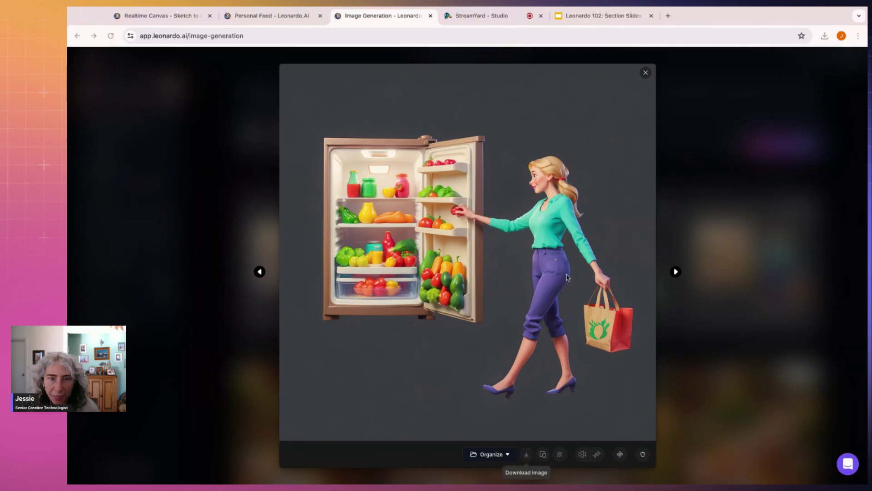
click(259, 272)
click(259, 272)
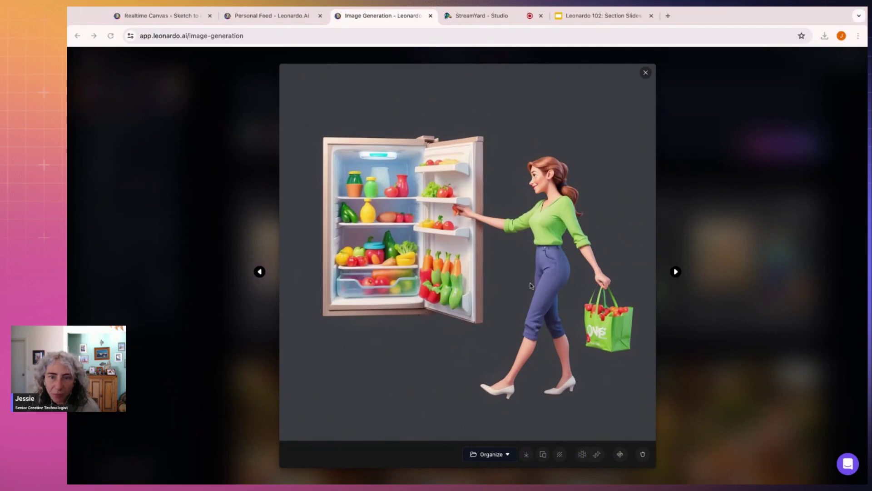
click(753, 260)
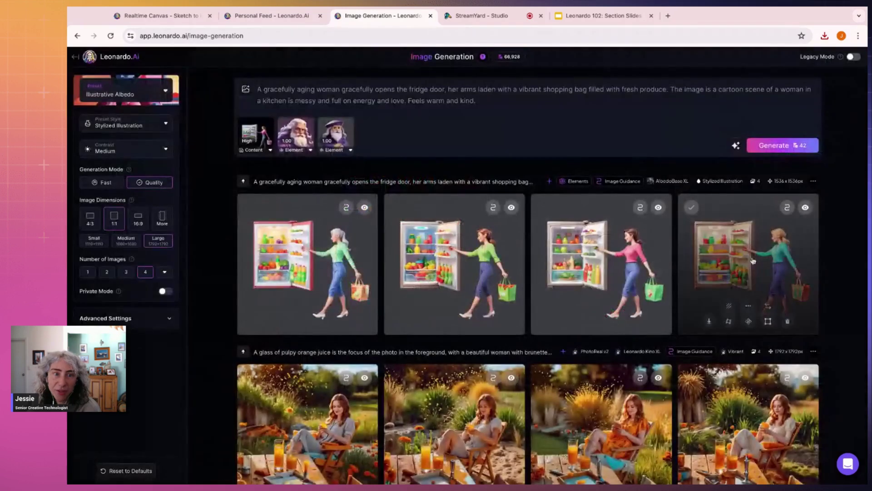
Step: Add an uploaded brown-haired woman image as a Character Reference, then open the teal-shirt fridge image
click(248, 91)
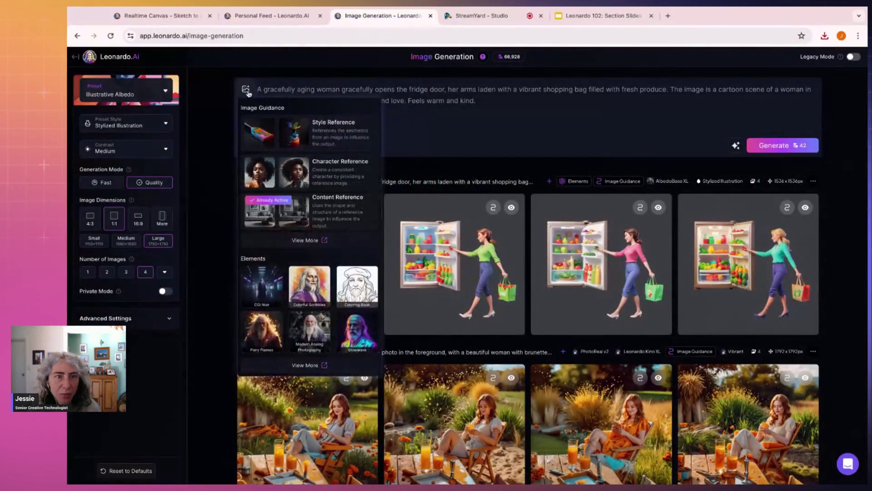
click(350, 172)
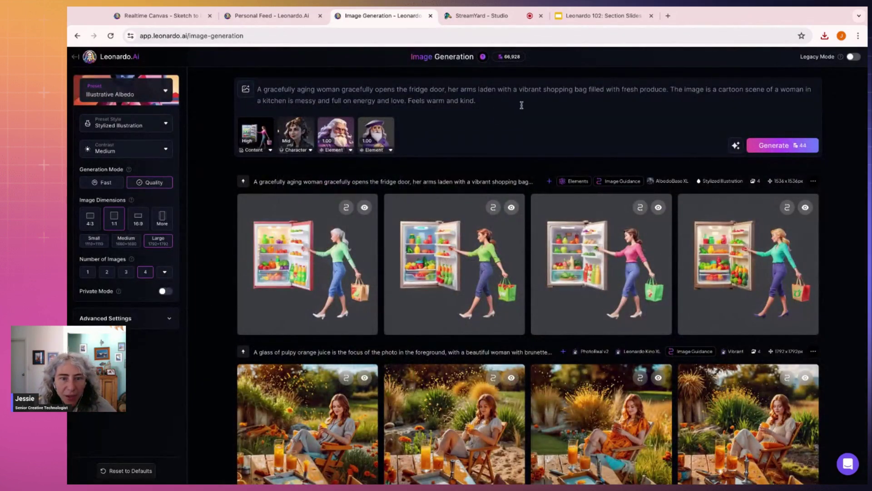
click(448, 89)
mouse_move(305, 266)
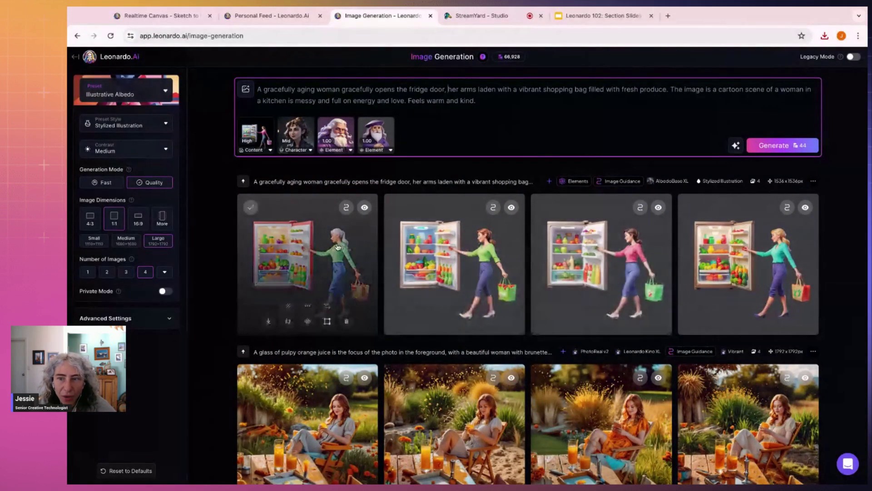
mouse_move(780, 249)
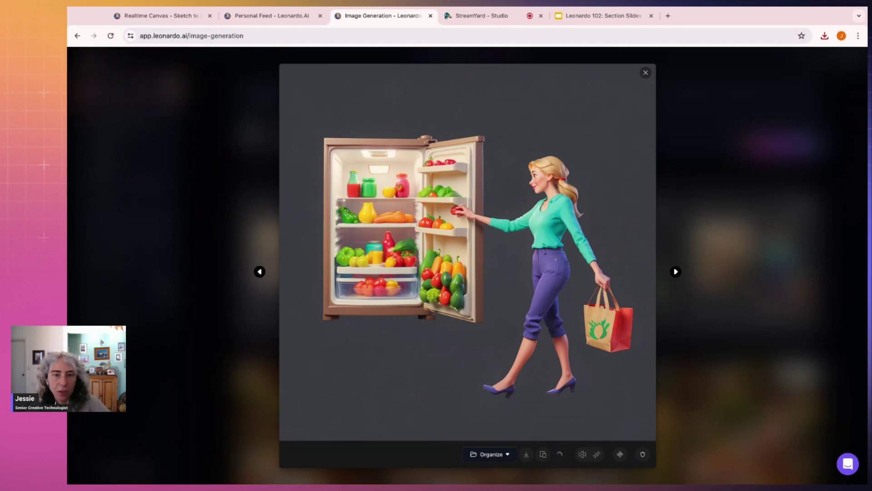
Step: Download the teal-shirt fridge image with No Background and close the full-size viewer
click(176, 15)
click(387, 17)
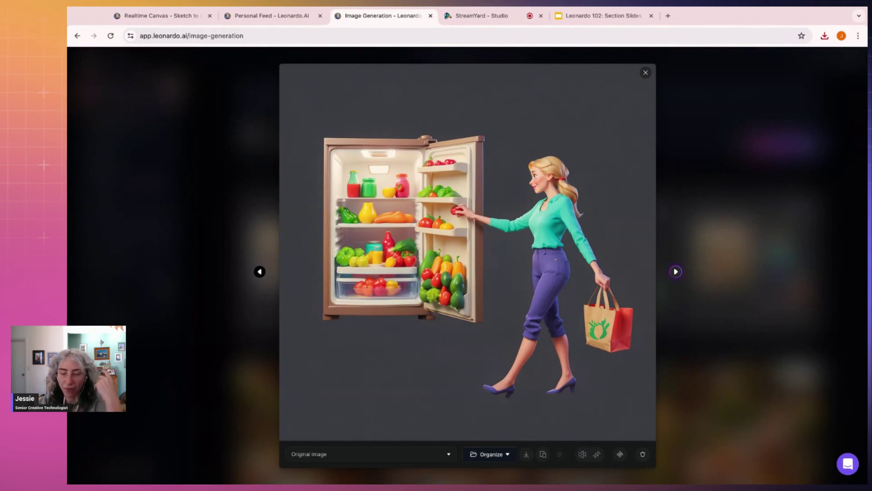
click(434, 455)
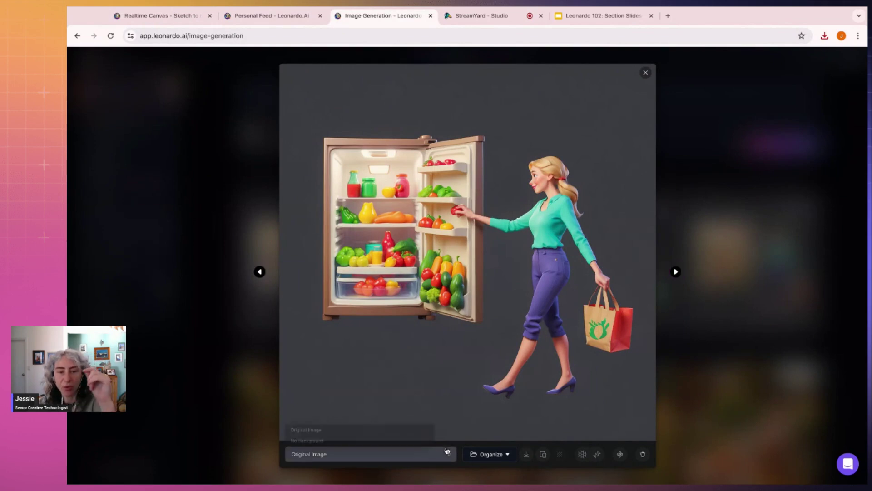
click(406, 445)
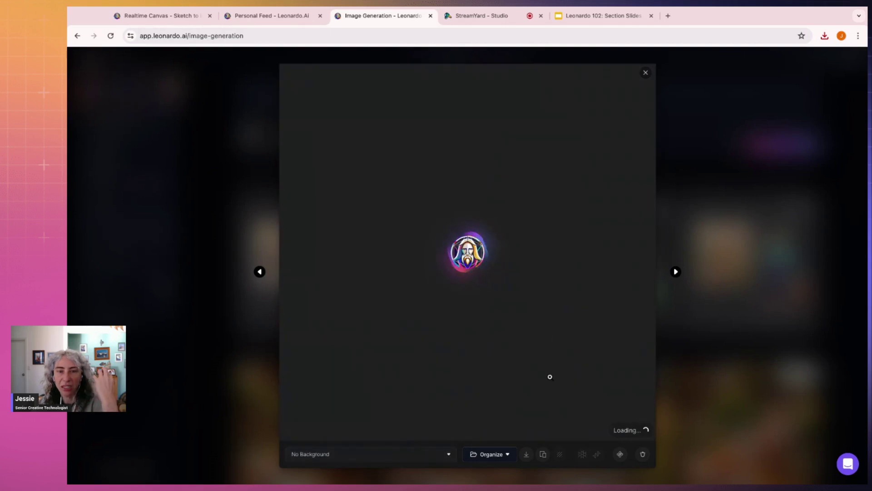
click(527, 454)
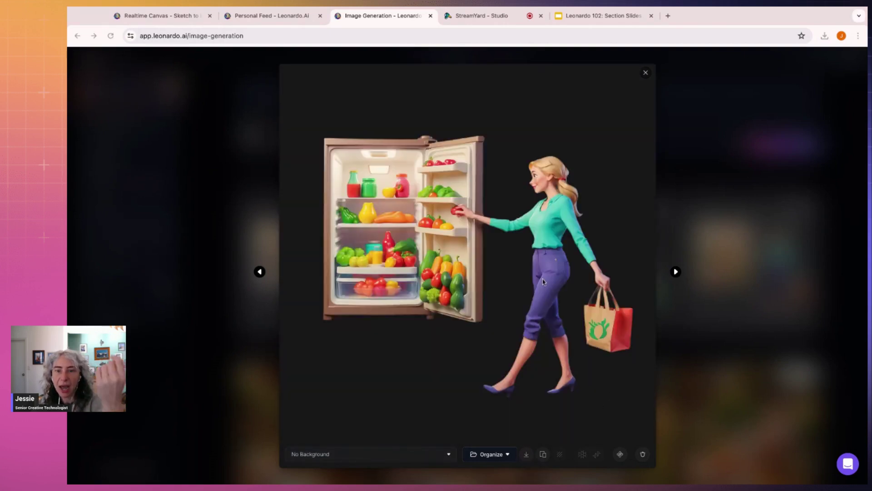
click(732, 333)
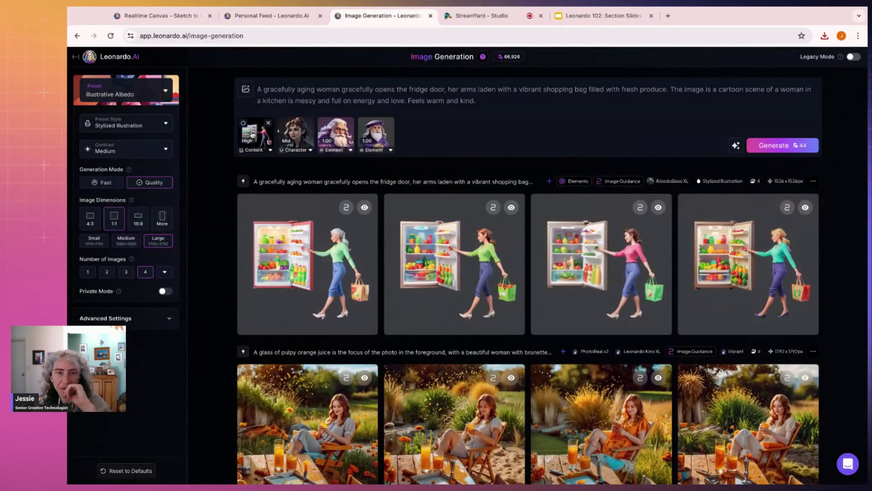
Step: Swap the content reference image and delete 'gracefully aging' from the prompt
click(252, 134)
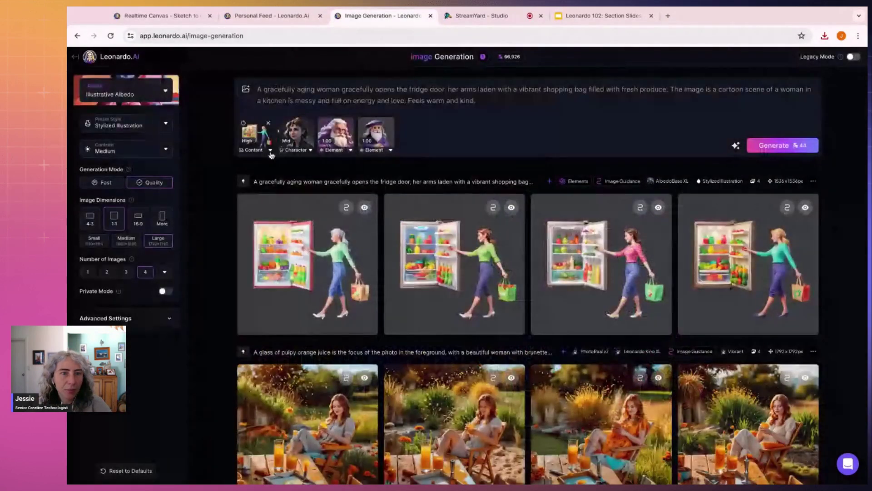
click(270, 151)
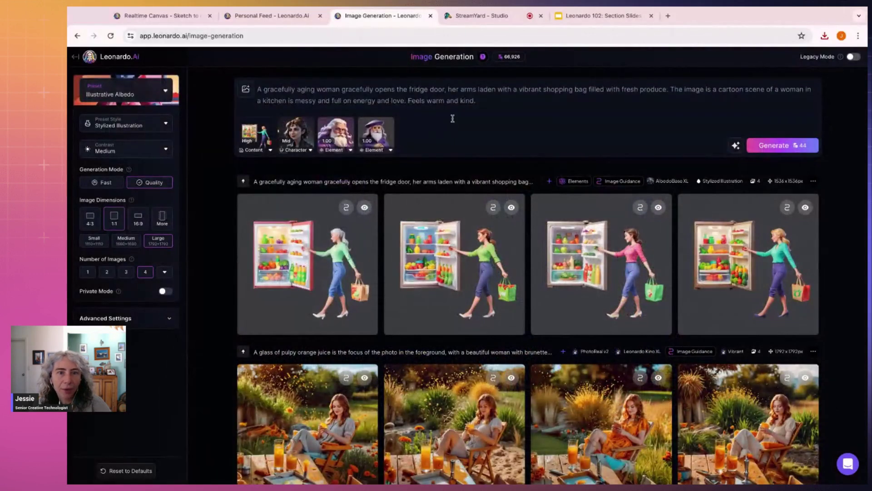
click(452, 119)
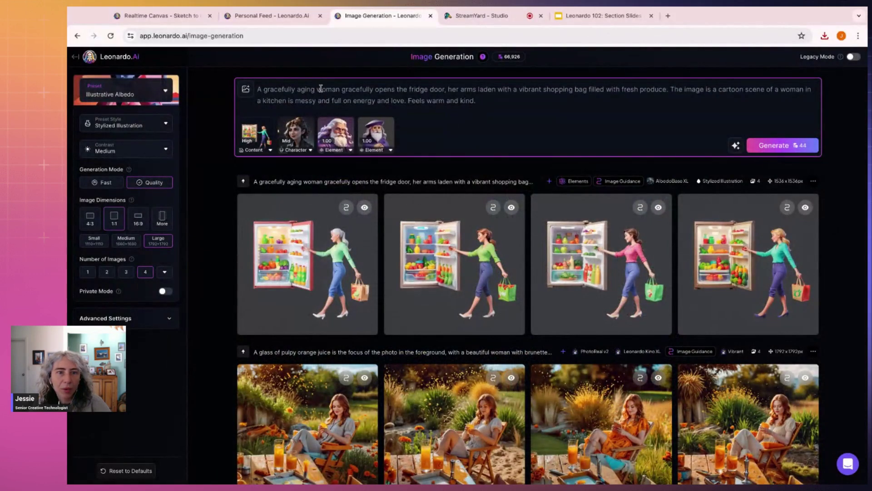
drag(316, 89, 264, 89)
key(BackSpace)
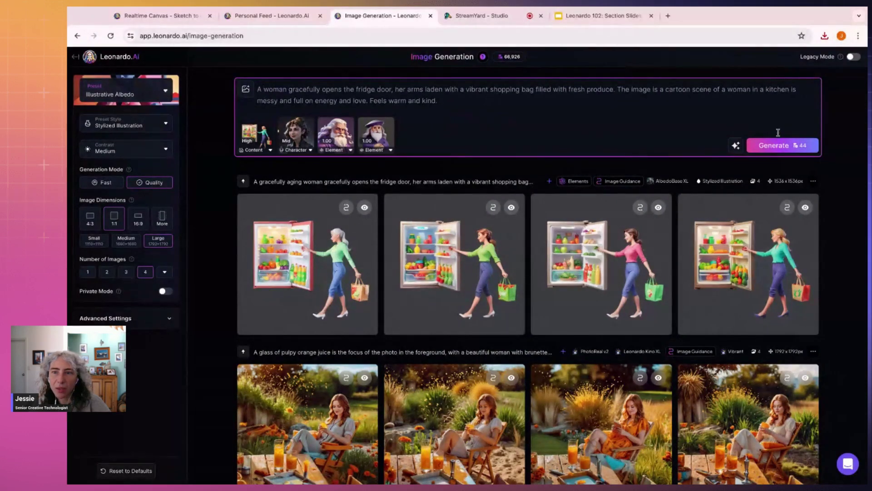
Step: Try Improve Prompt without the last sentence, then restore 'Feels warm and kind.'
click(736, 145)
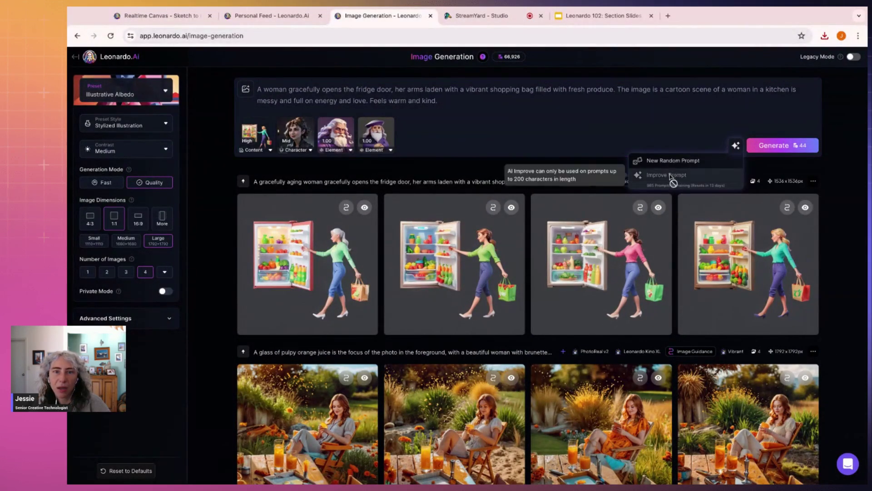
drag(472, 103, 395, 101)
key(ctrl+shift+Left)
key(ctrl+shift+Left)
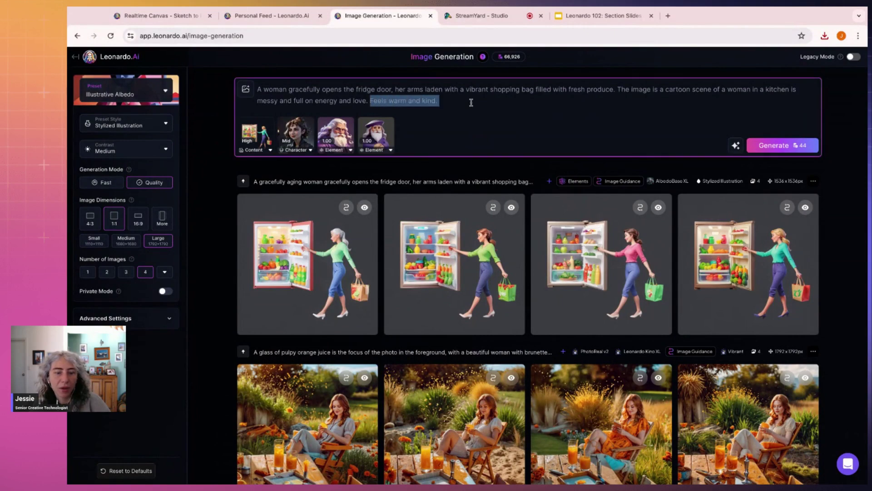
key(BackSpace)
click(736, 145)
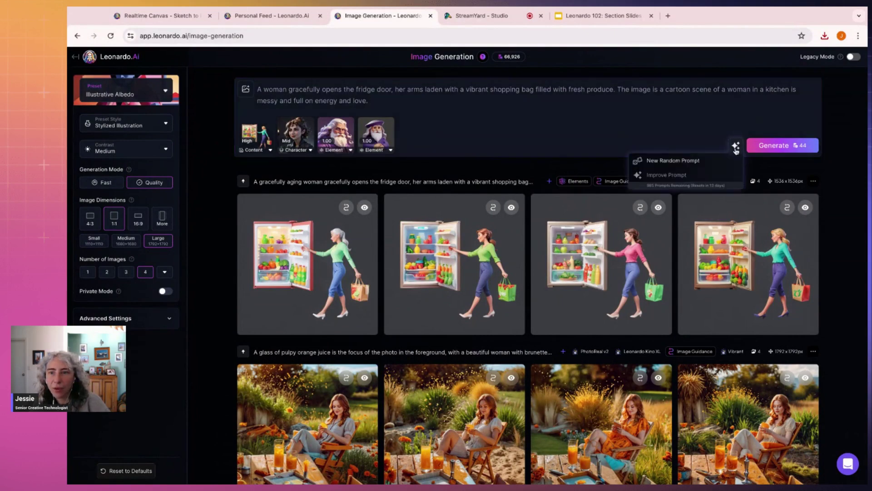
click(497, 111)
key(ctrl+z)
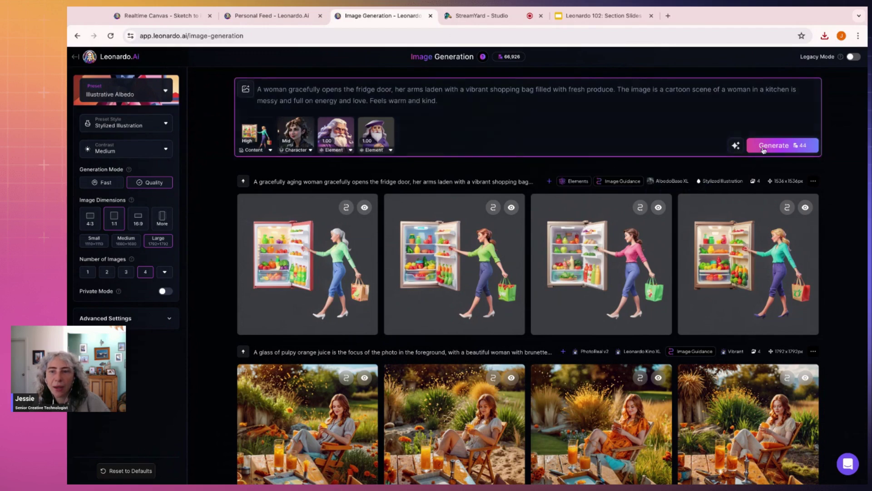
Step: Start a new four-image fridge batch and show the 'How would you like to use your image?' choices
click(775, 146)
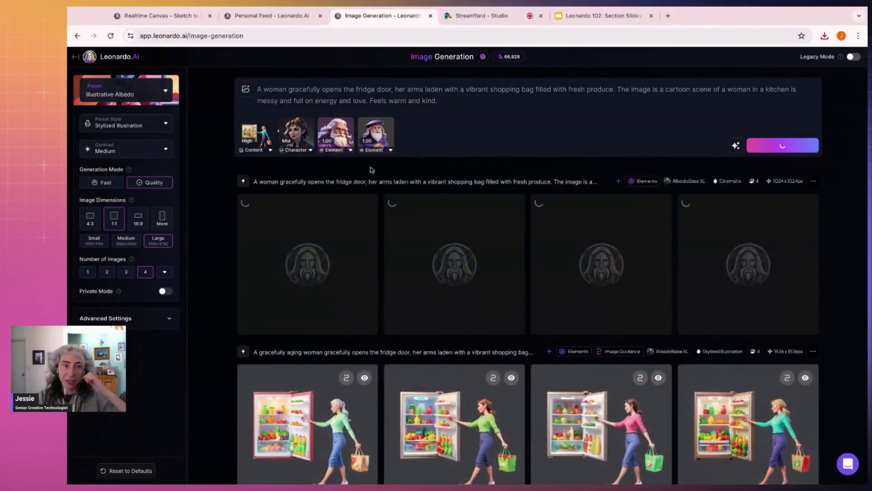
click(248, 93)
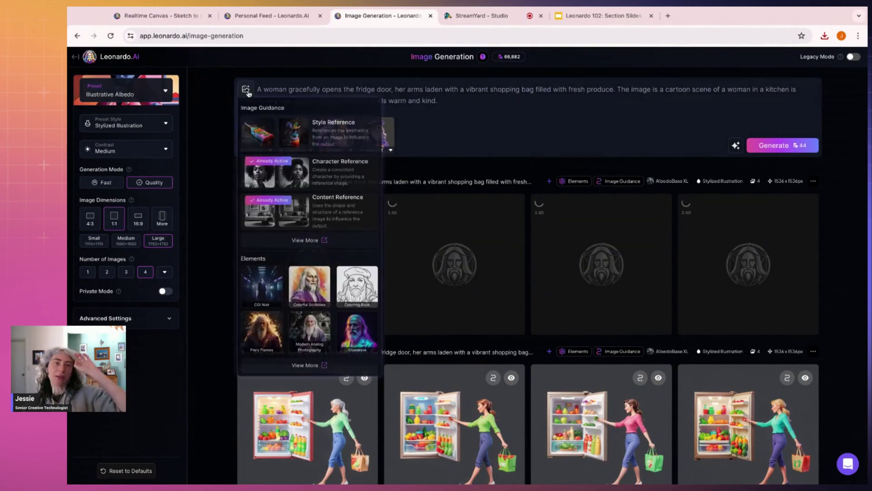
click(331, 243)
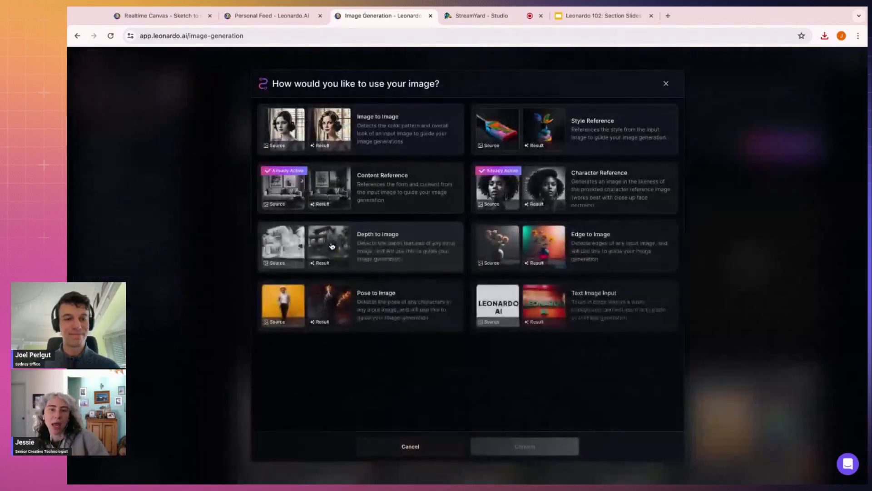
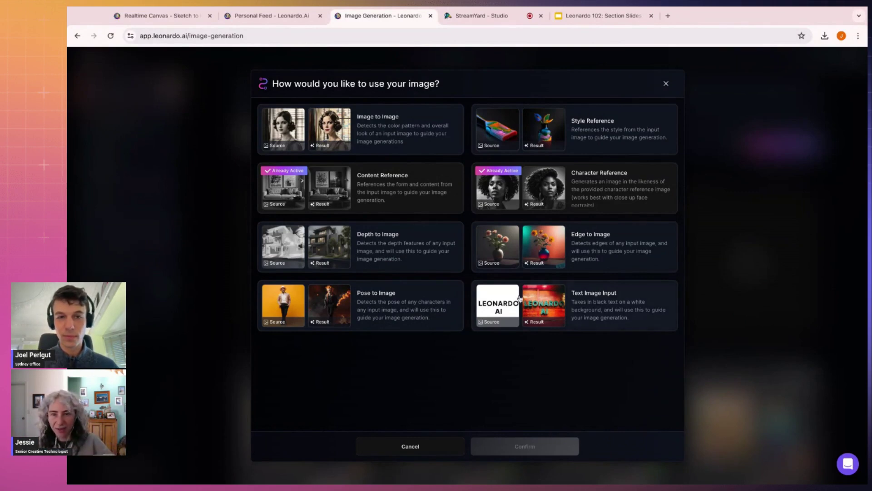
Step: Cancel the 'How would you like to use your image?' dialog without choosing an option
click(780, 204)
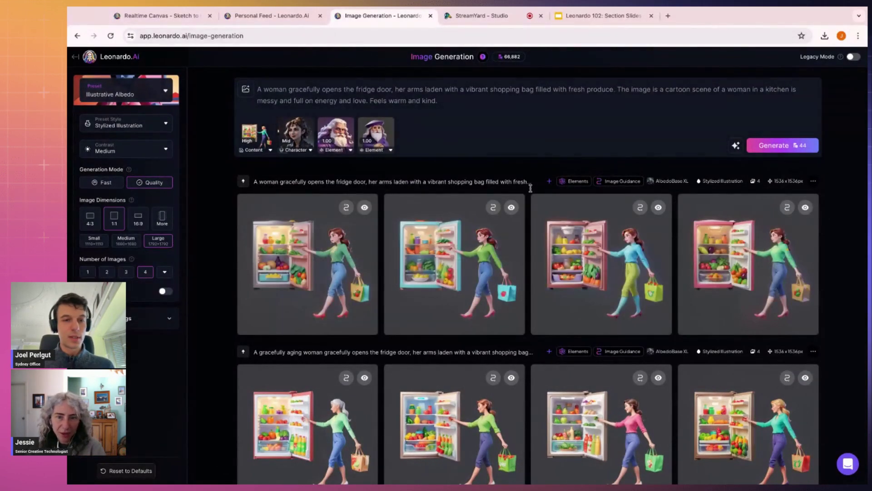
Step: Enlarge the teal fridge cartoon, close it, then switch to the Personal Feed
click(454, 266)
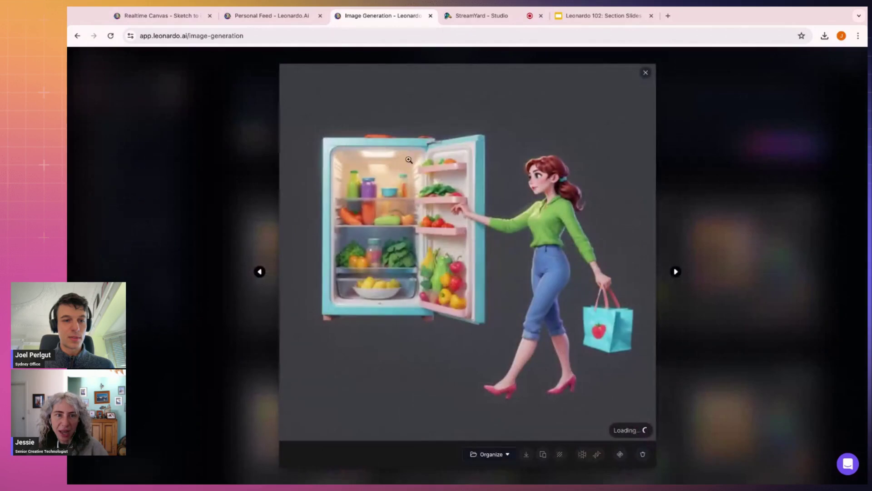
click(733, 175)
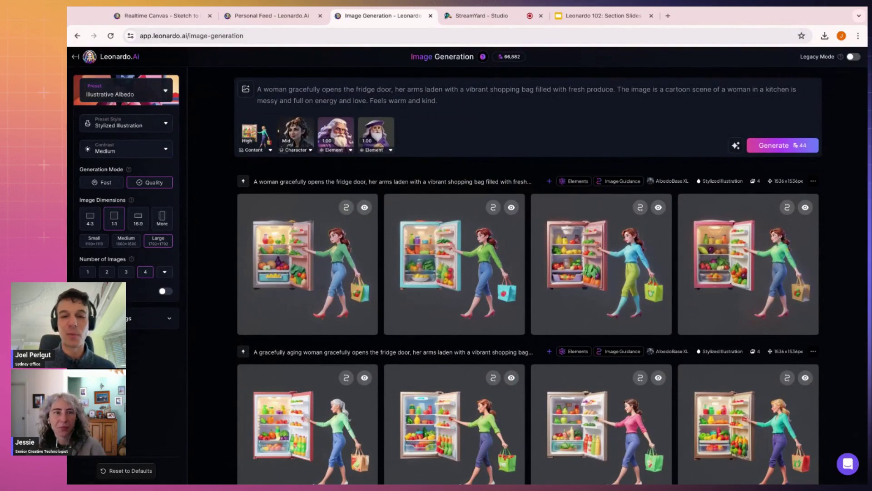
click(272, 16)
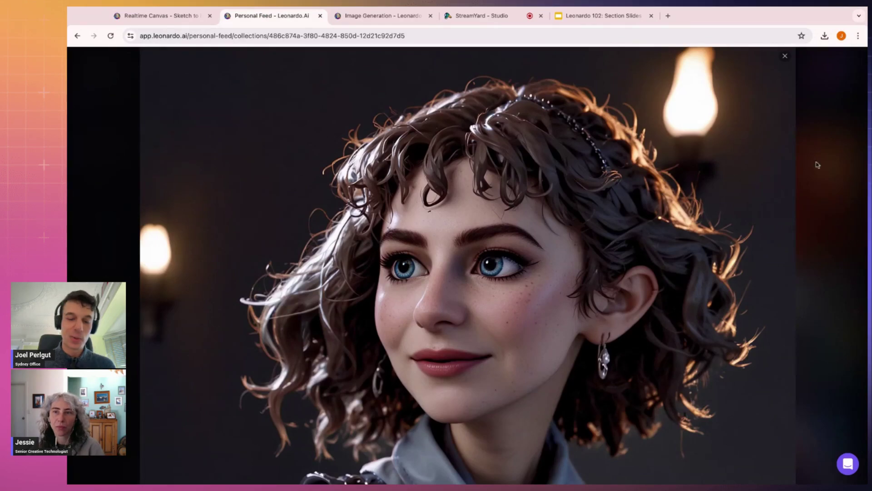
Step: Close the curly-haired portrait viewer and its image details panel
click(818, 165)
scroll(705, 171, down, 1)
click(704, 171)
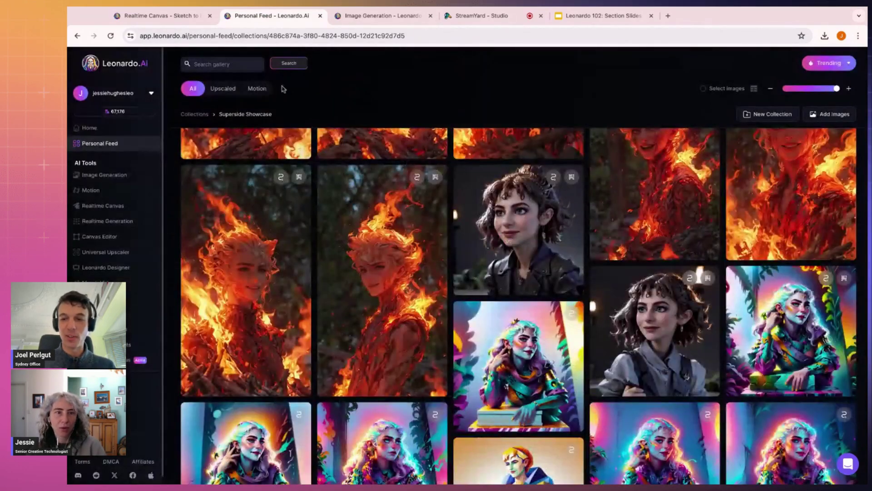
scroll(364, 82, up, 2)
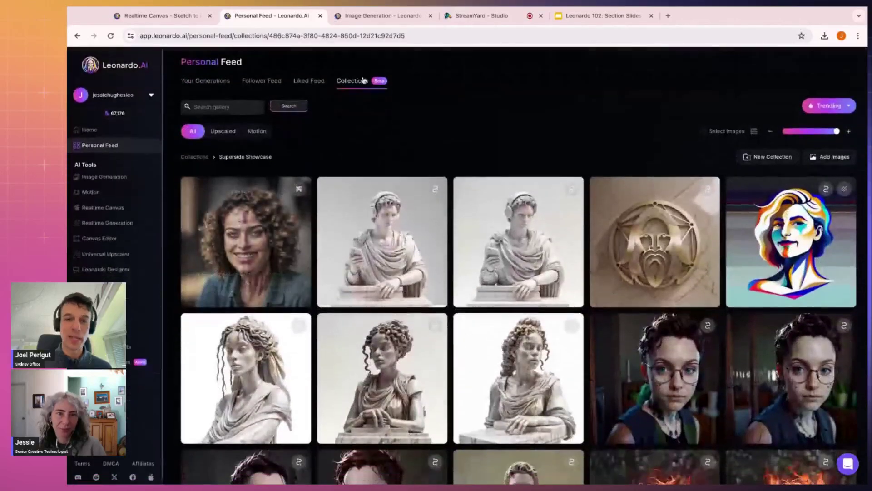
Step: Open the 102 Demo collection and scroll through its orange juice images
click(363, 81)
click(222, 203)
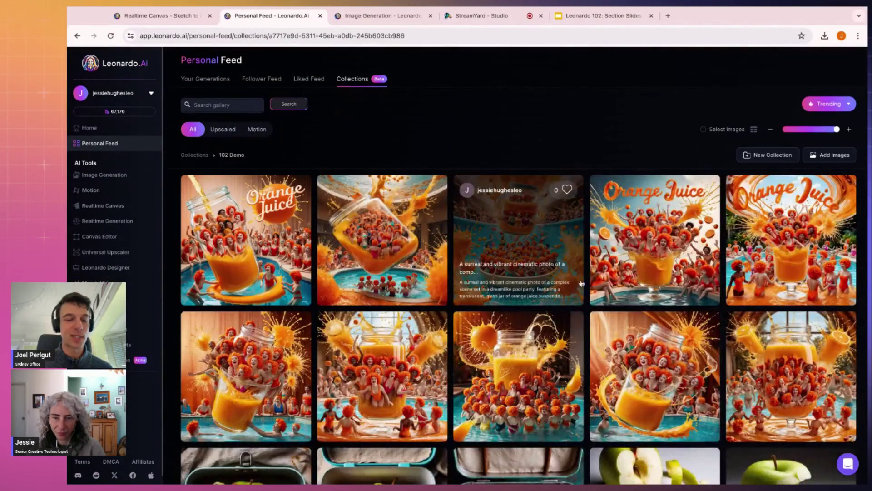
scroll(581, 283, down, 5)
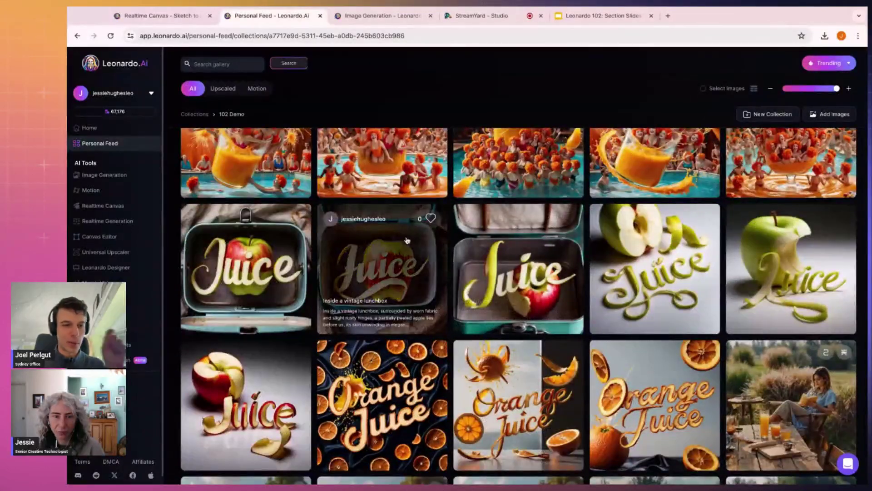
scroll(407, 241, up, 5)
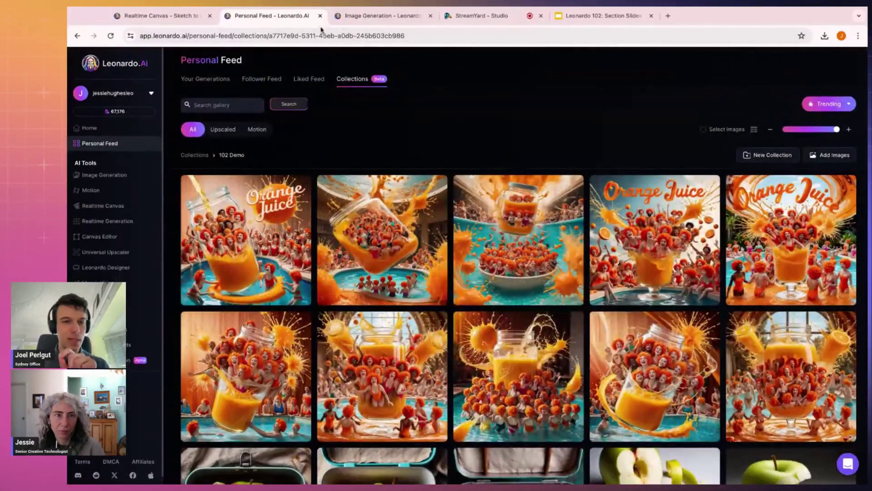
click(363, 16)
Step: View the first two orange juice generations full-size on the generation page
scroll(467, 194, down, 10)
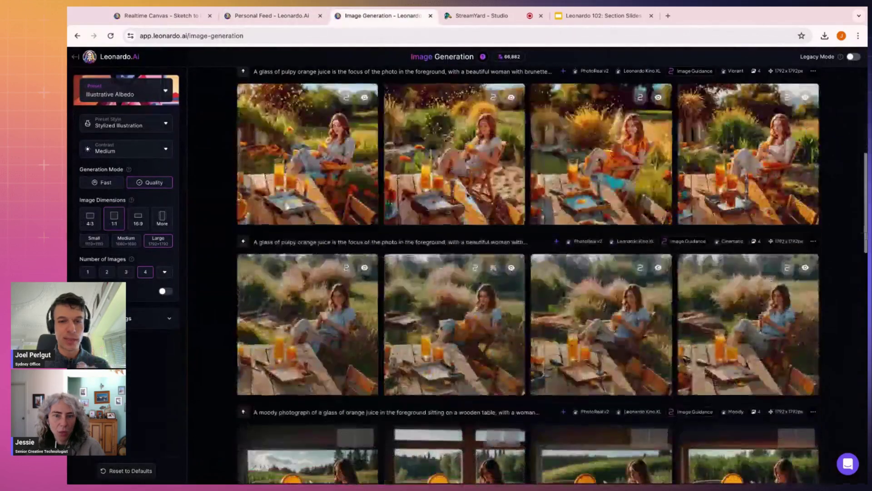
click(302, 152)
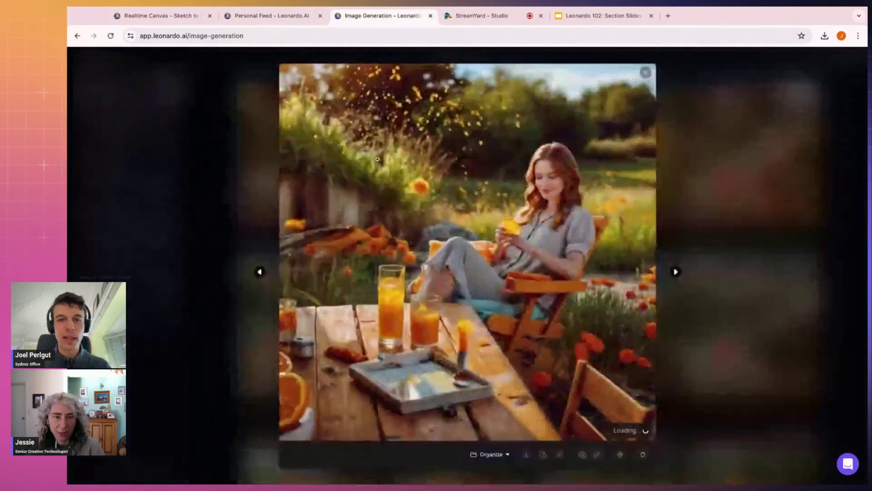
click(675, 273)
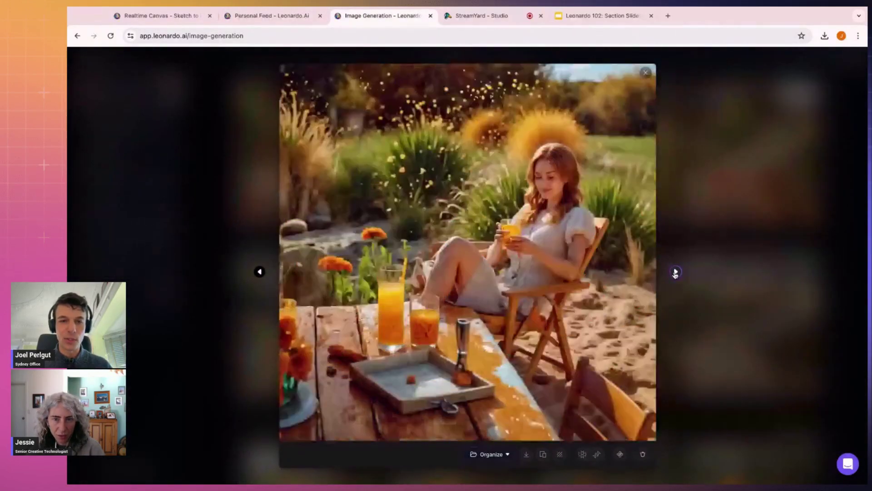
click(725, 234)
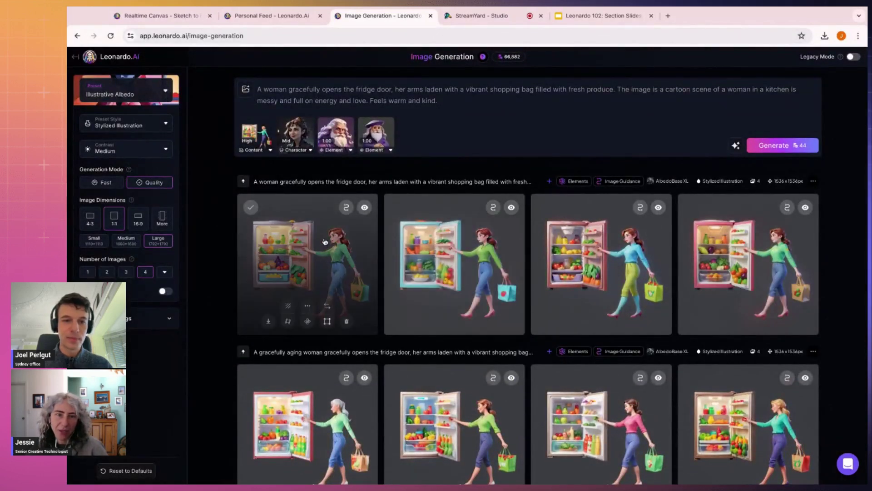
Step: Step through the new fridge images full-size, zooming in on the woman in blue
click(314, 282)
click(676, 272)
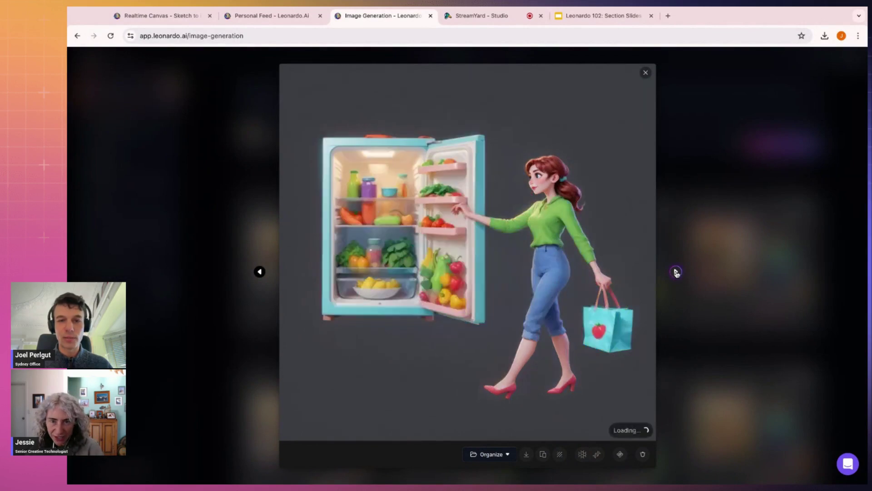
click(676, 271)
click(527, 160)
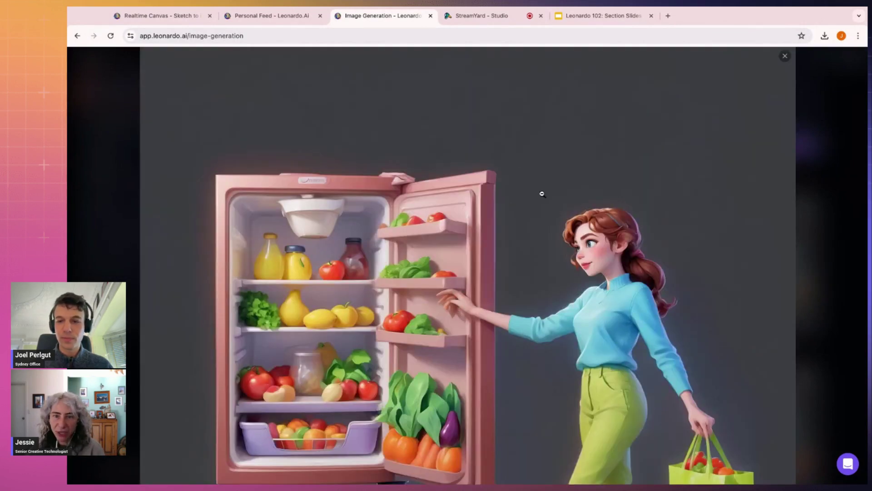
click(601, 253)
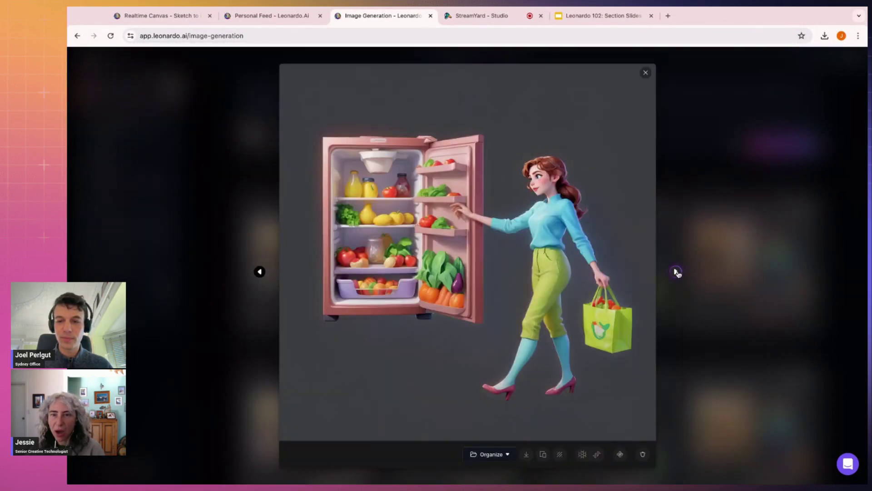
Step: Zoom in on the green-top woman's face, then return to the 102 Demo collection
click(676, 271)
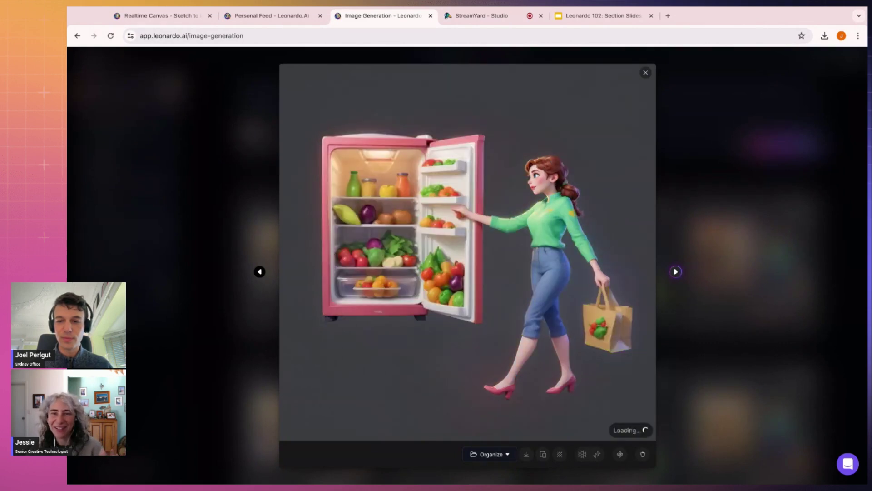
click(580, 176)
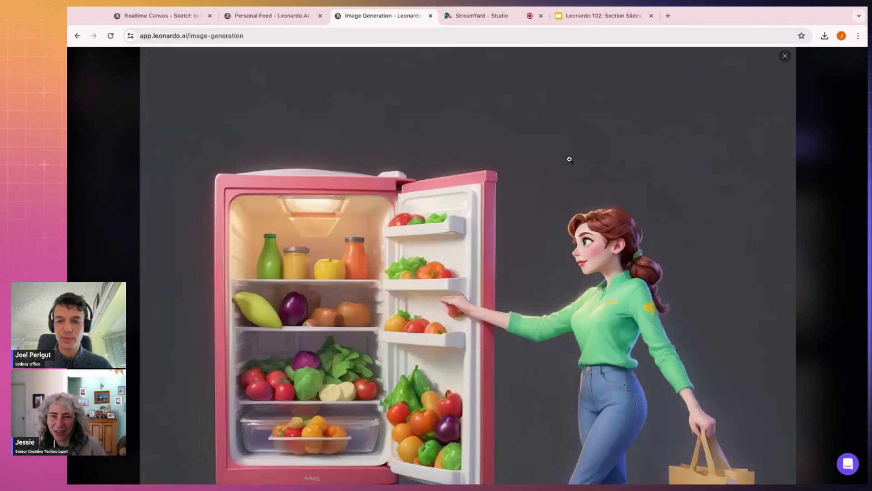
click(594, 243)
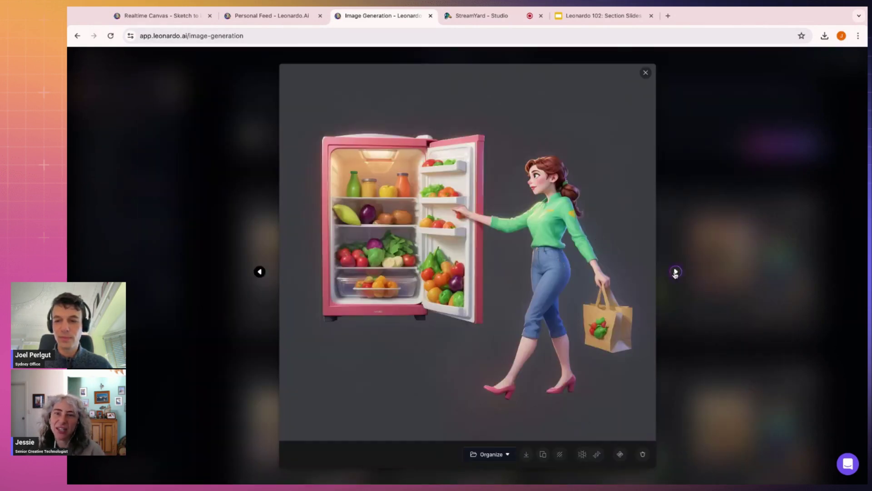
click(676, 271)
click(686, 261)
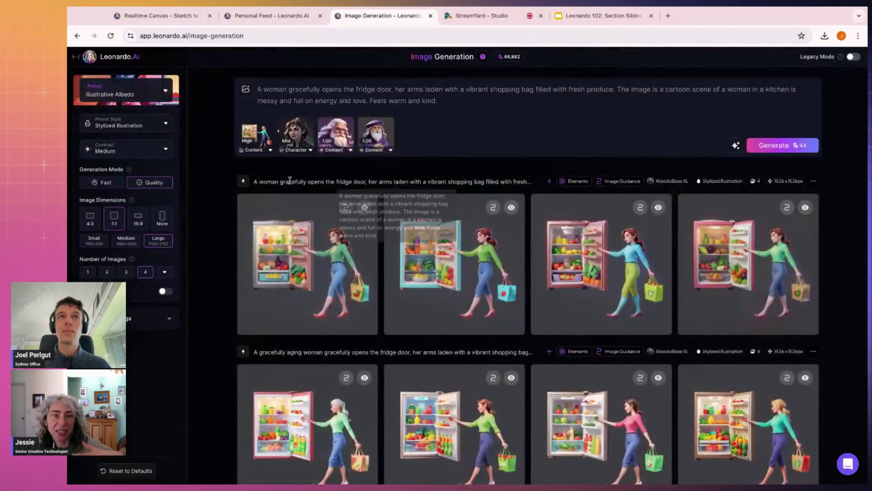
scroll(318, 191, down, 10)
scroll(374, 160, up, 8)
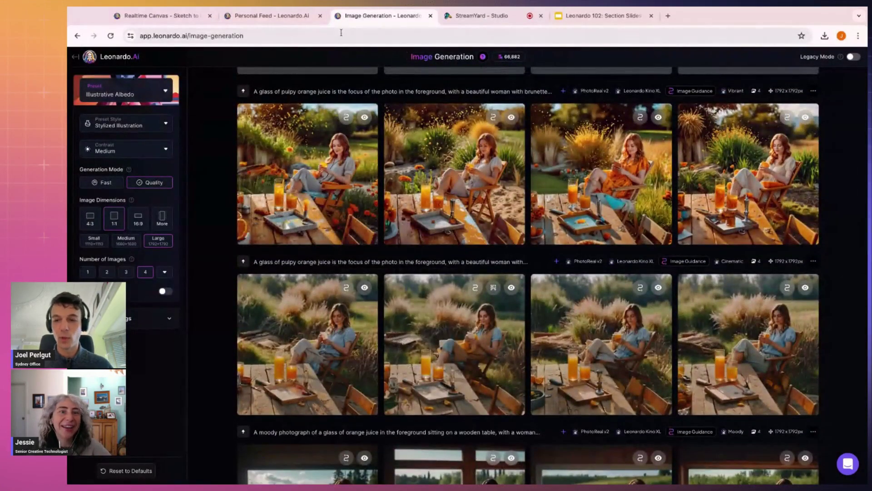
click(288, 21)
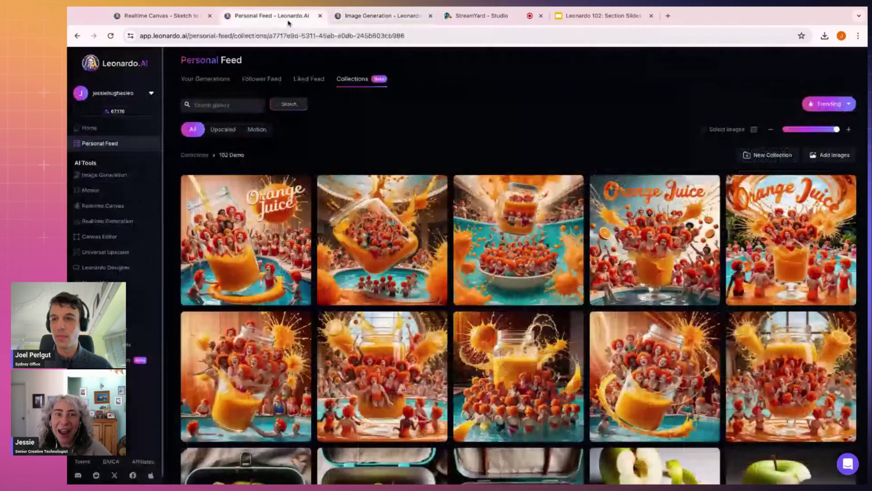
Step: View the first orange juice image full-size, then close back to the collection grid
click(281, 222)
click(399, 148)
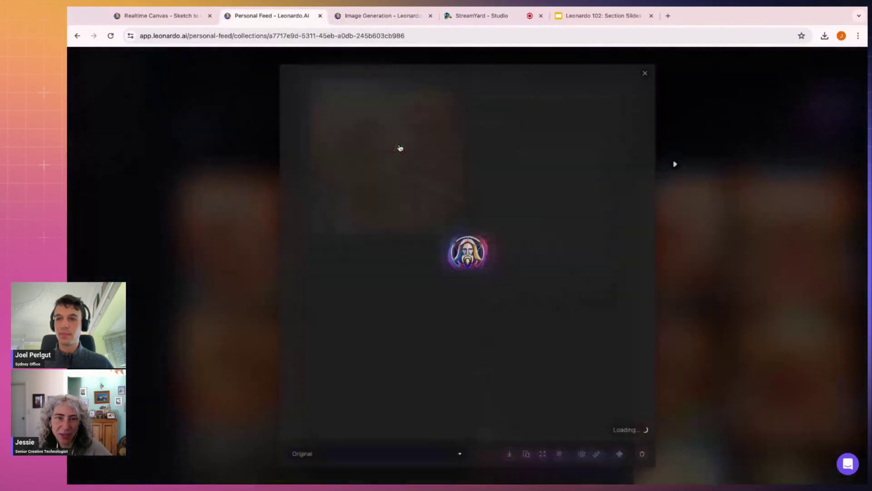
click(701, 198)
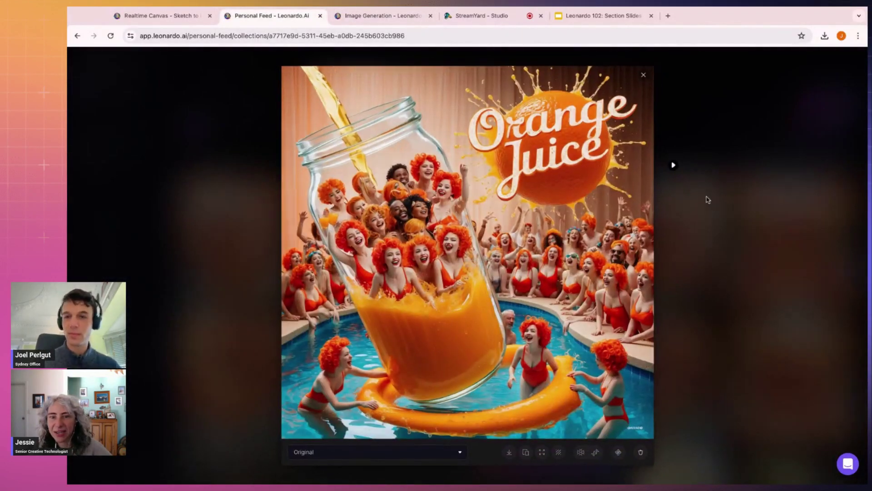
click(700, 205)
scroll(699, 205, down, 20)
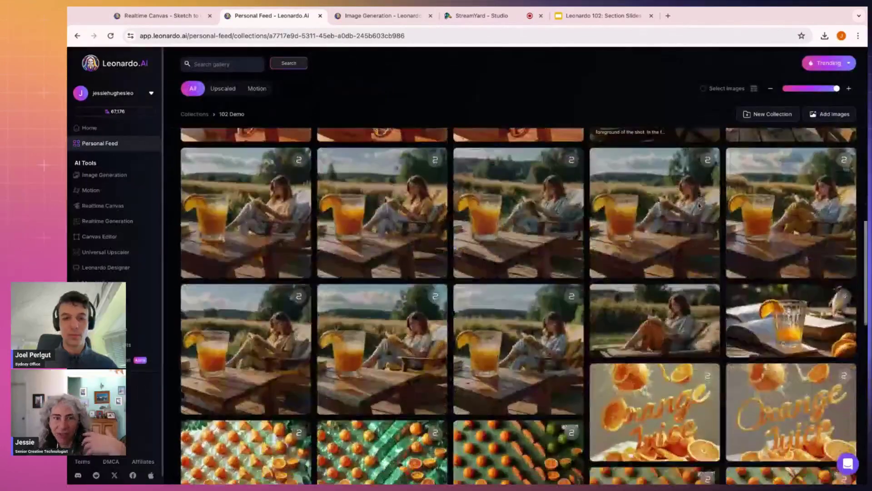
scroll(655, 205, up, 5)
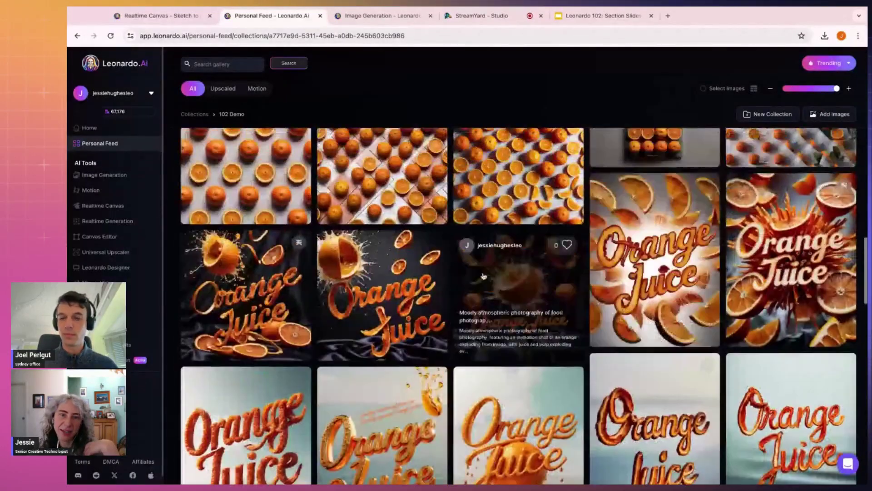
Step: Browse the Orange Juice lettering images full-size, then return to the grid
click(484, 276)
click(390, 155)
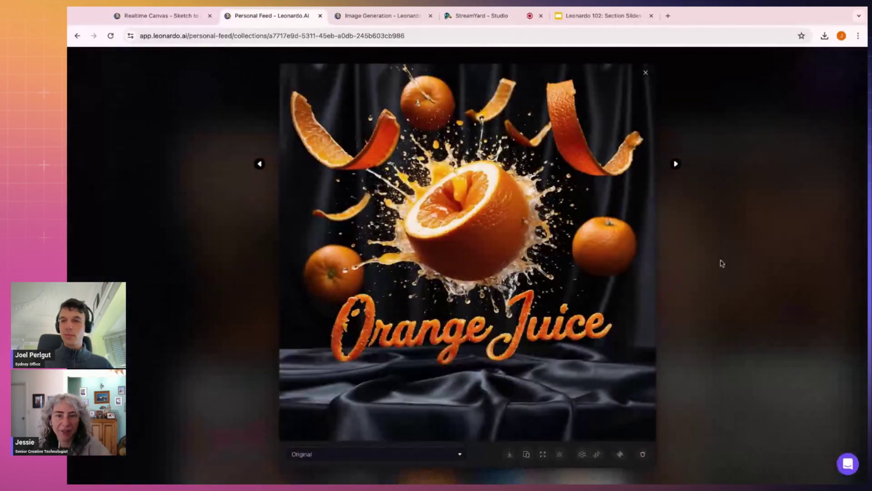
click(260, 164)
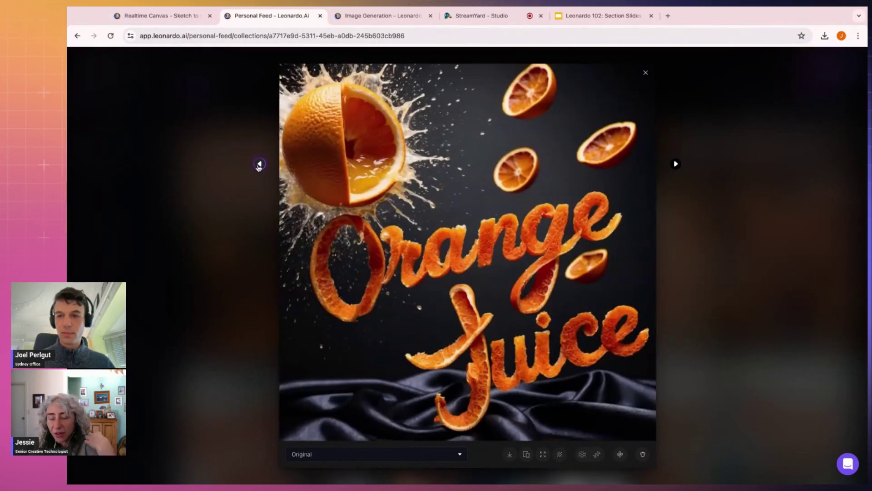
click(260, 164)
click(765, 274)
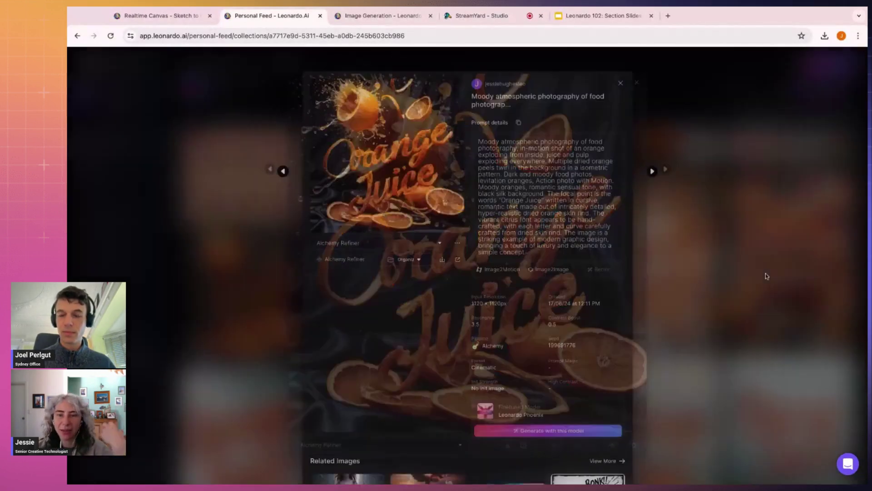
click(766, 273)
scroll(754, 282, down, 5)
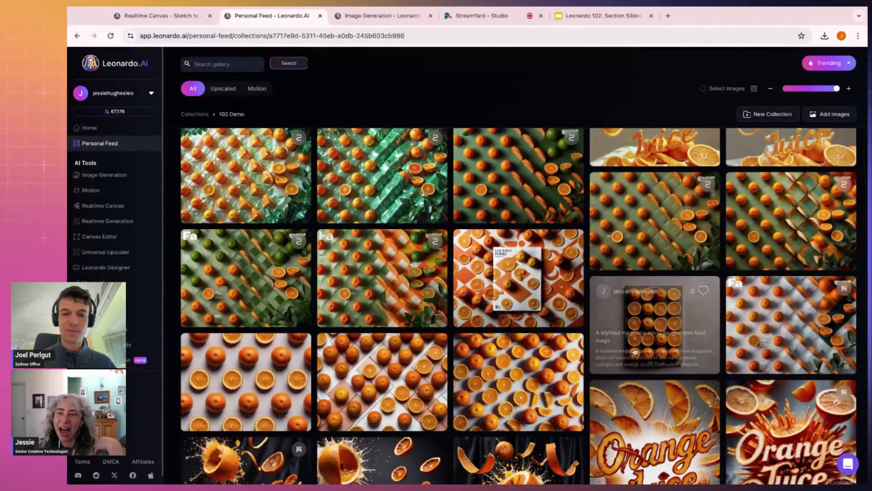
Step: Browse the orange magazine covers full-size, including the Gourmet Food and green-orange ones
click(789, 320)
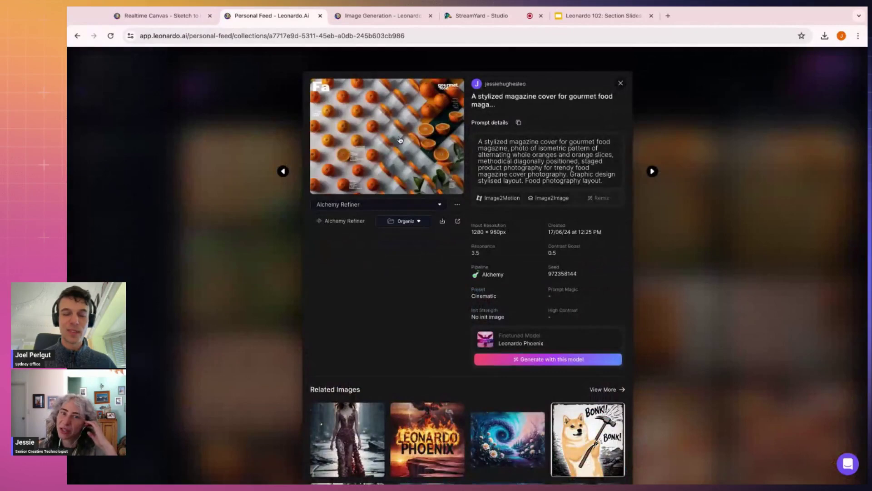
click(399, 140)
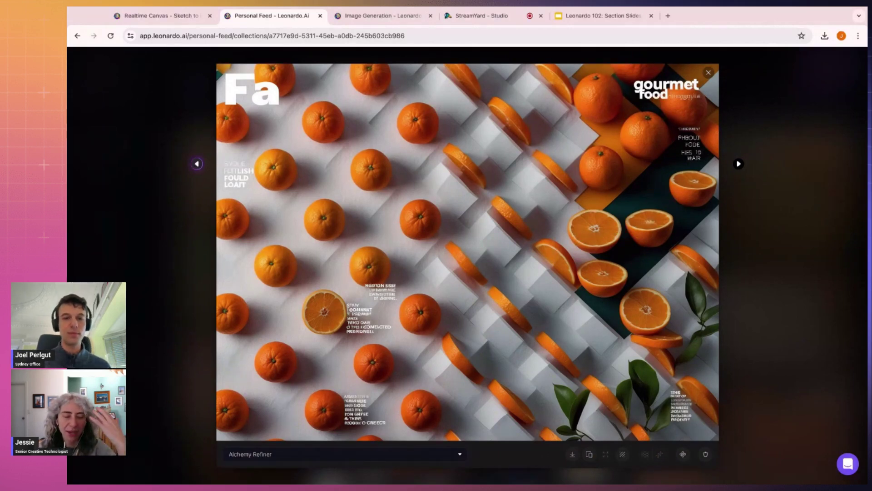
click(197, 163)
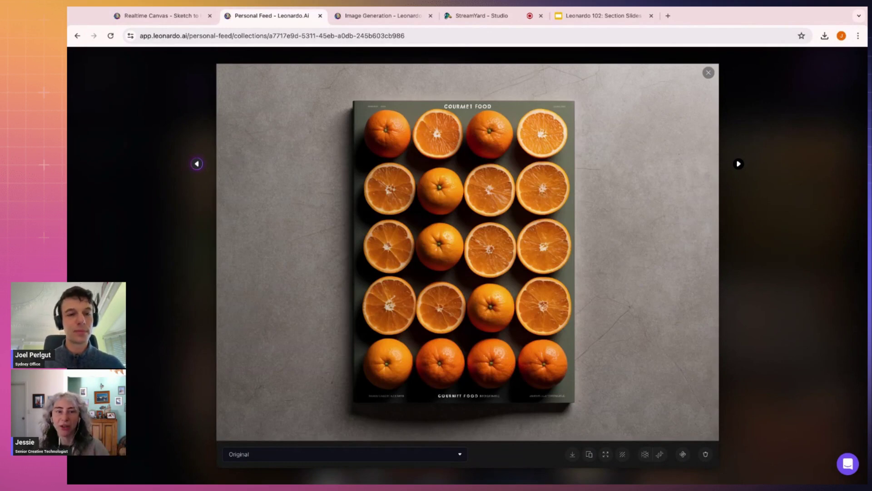
click(197, 163)
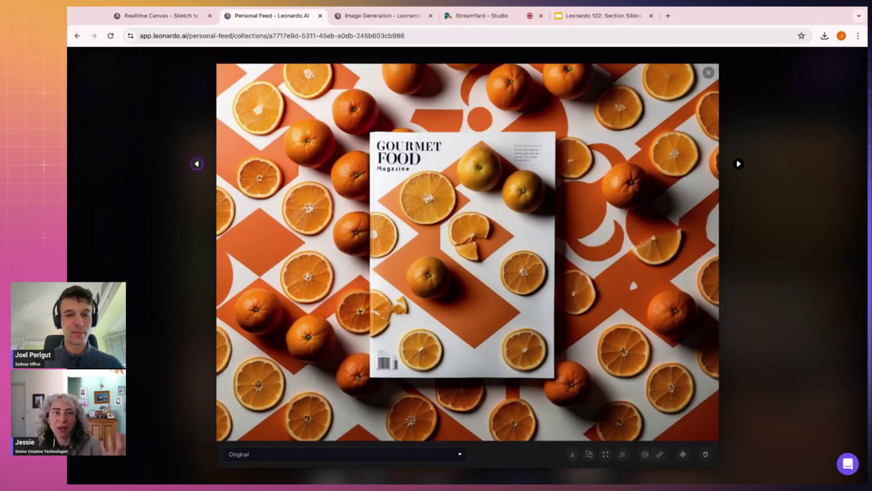
click(197, 164)
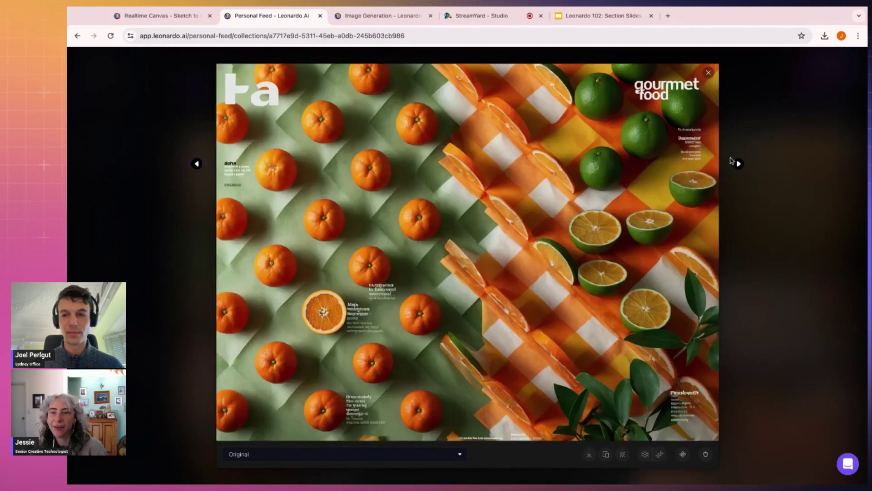
click(739, 164)
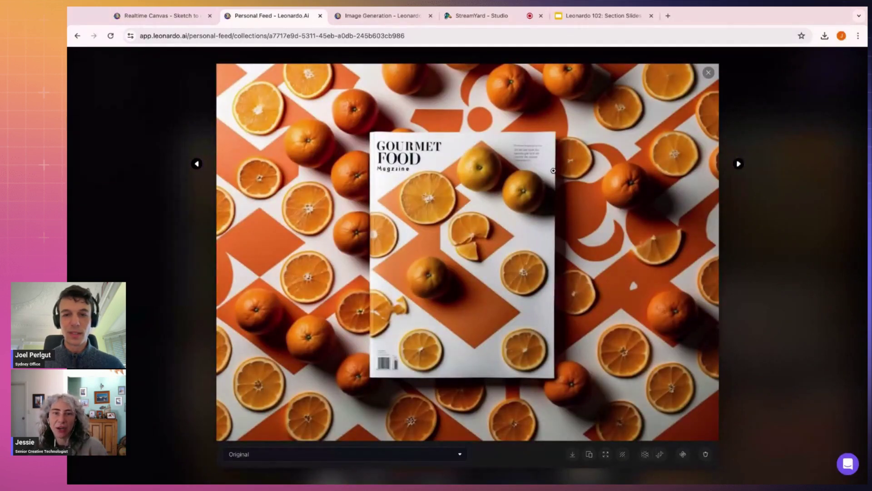
click(759, 220)
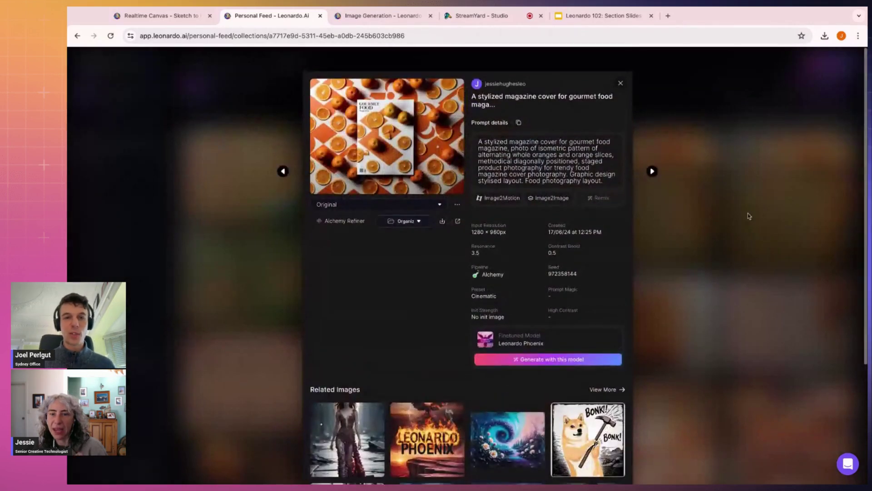
click(749, 216)
Step: Enlarge the Gourmet Food magazine image and move to the next cover
click(493, 278)
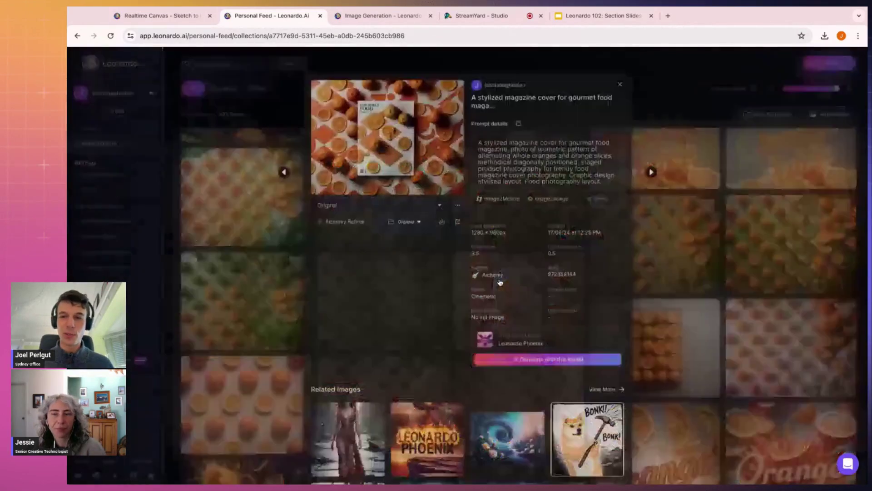
click(427, 120)
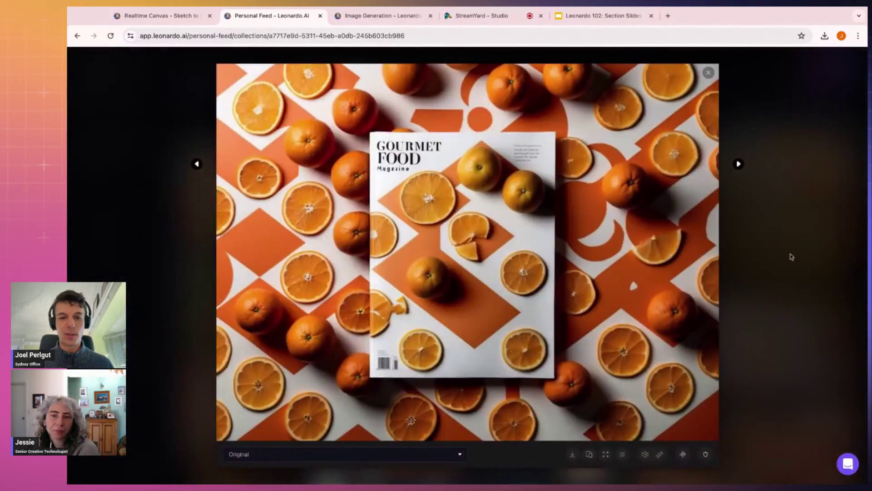
click(745, 167)
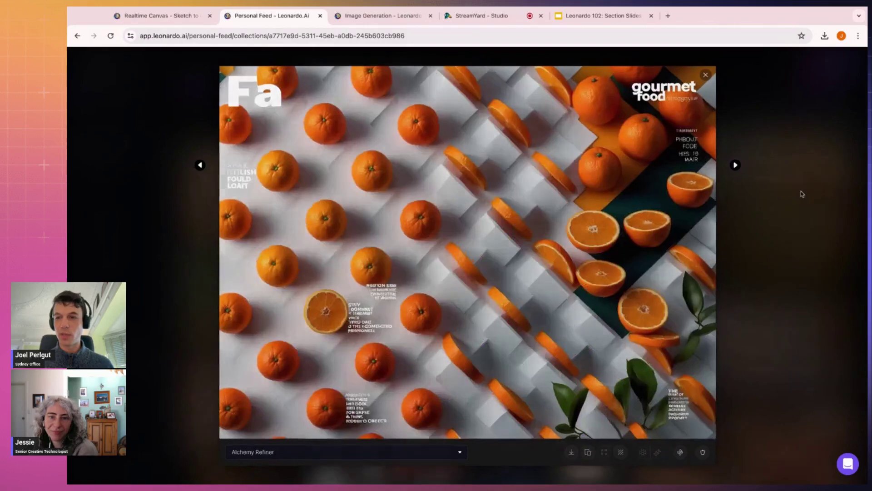